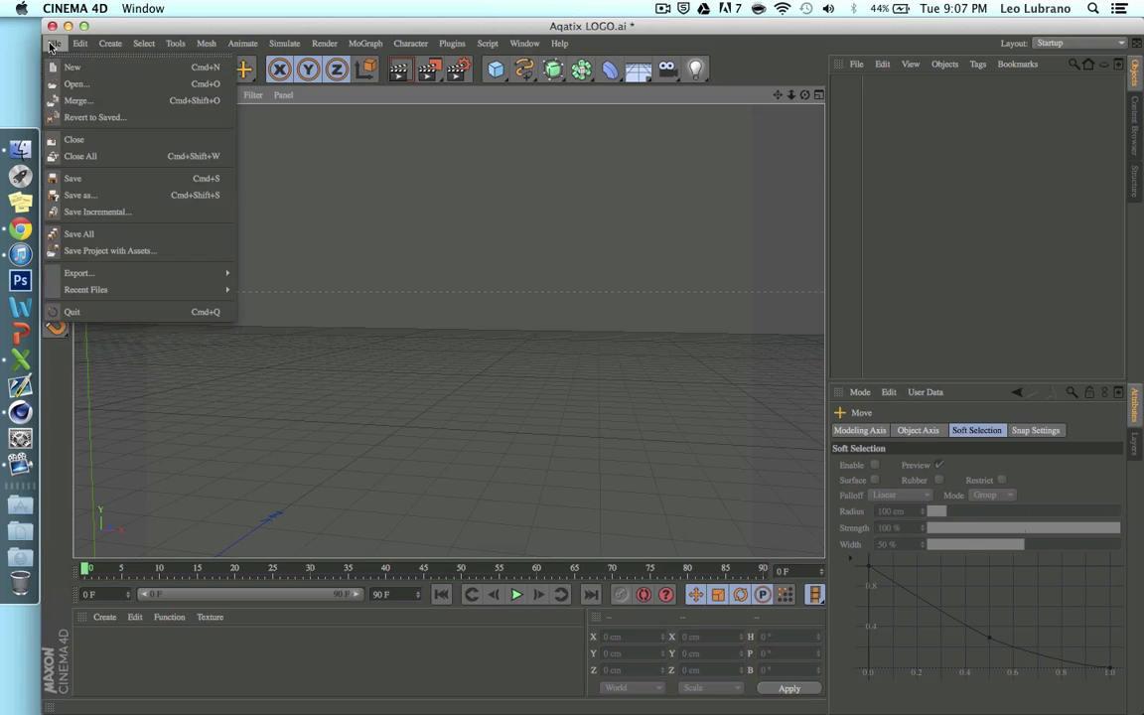
# Open Aqatix LOGO.ai from the Photoshop folder and accept the import settings
pyautogui.click(93, 84)
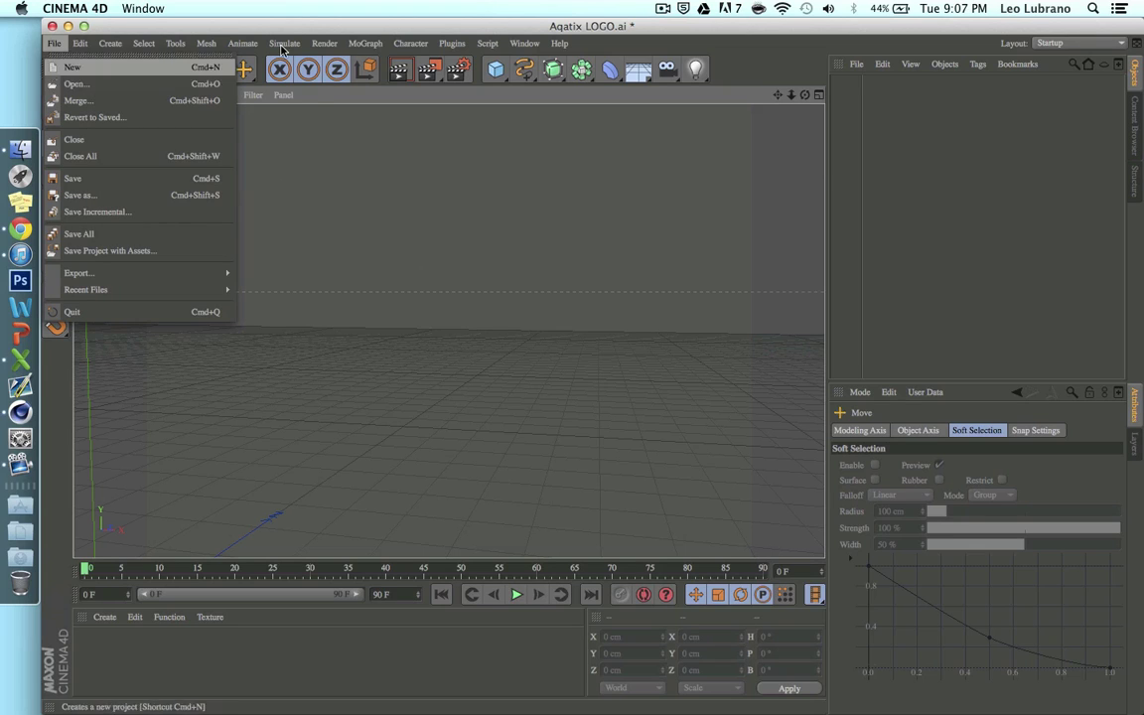
pyautogui.click(54, 44)
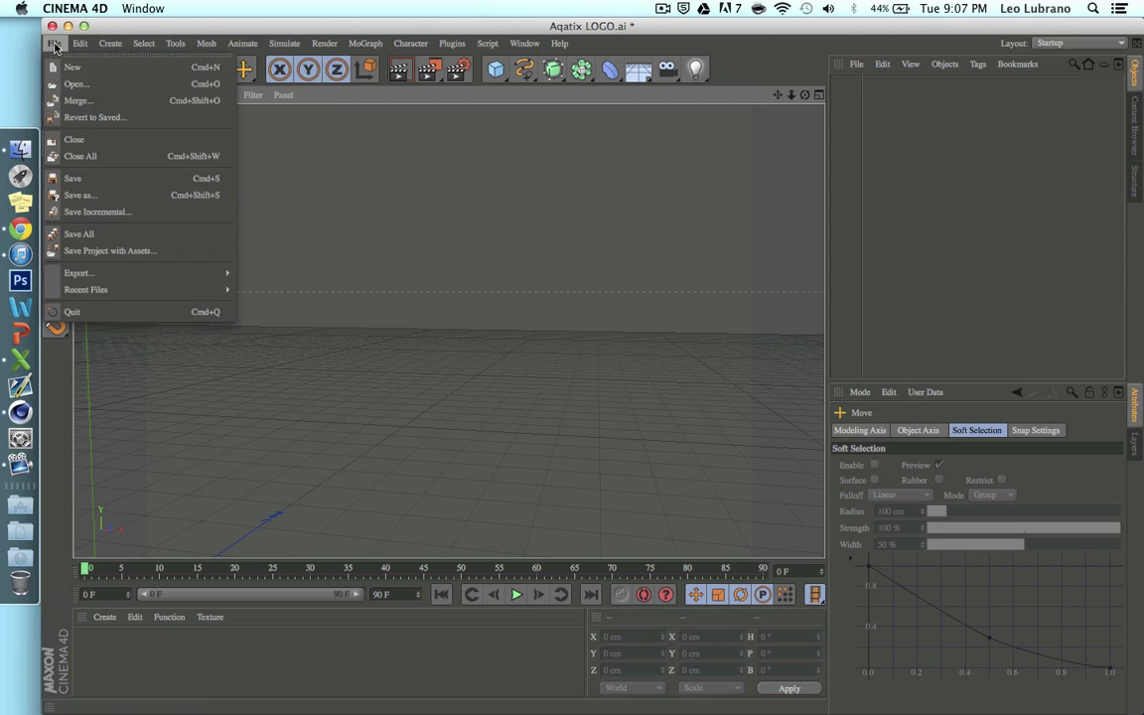
pyautogui.click(82, 88)
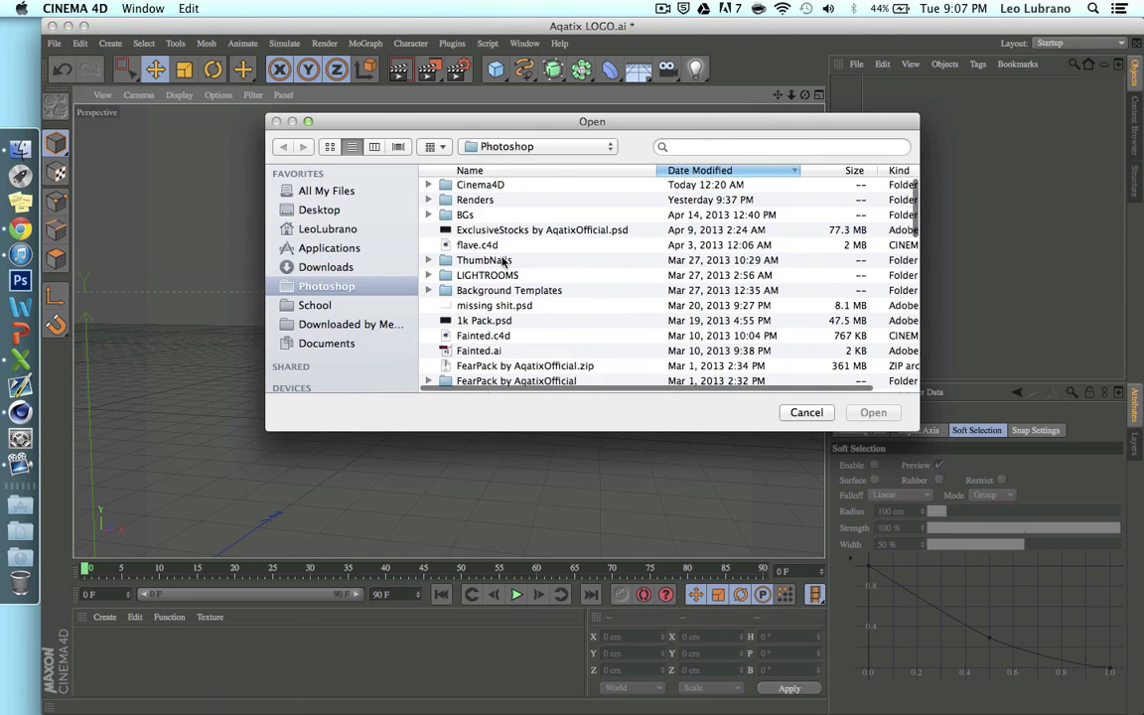
pyautogui.scroll(-10, 483, 259)
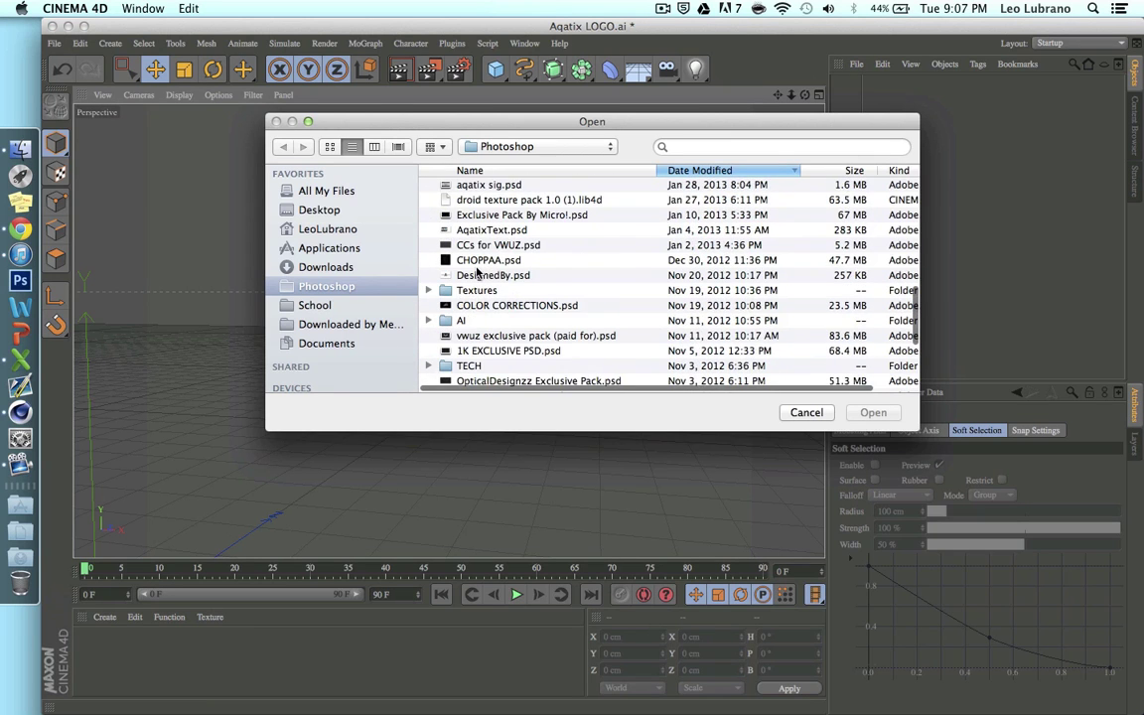
pyautogui.scroll(-3, 479, 273)
pyautogui.scroll(-3, 477, 272)
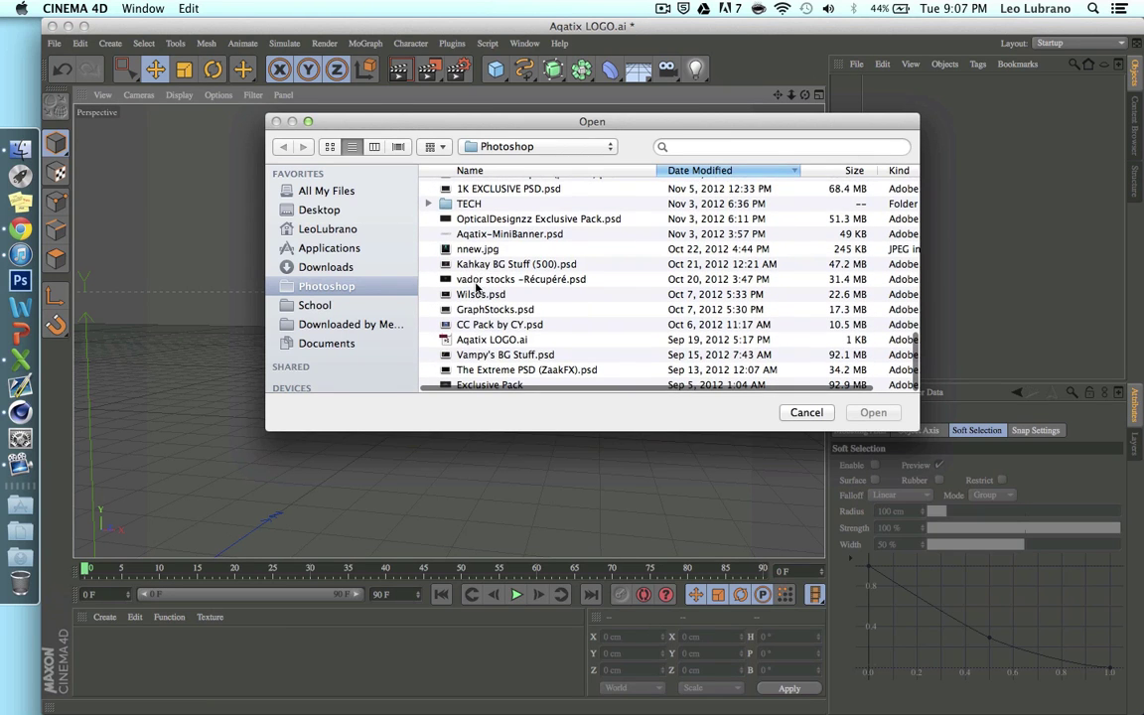
pyautogui.doubleClick(487, 340)
pyautogui.click(511, 488)
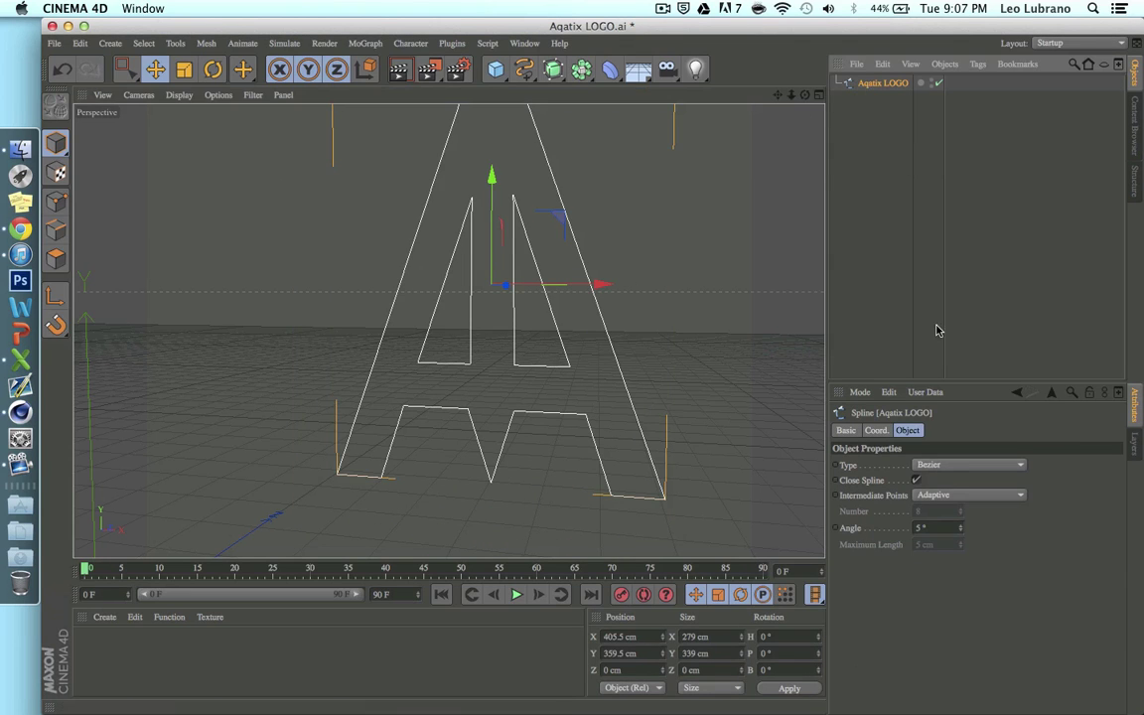
# Set the Aqatix LOGO spline's X and Y position coordinates to 0 cm
pyautogui.click(874, 435)
pyautogui.click(889, 465)
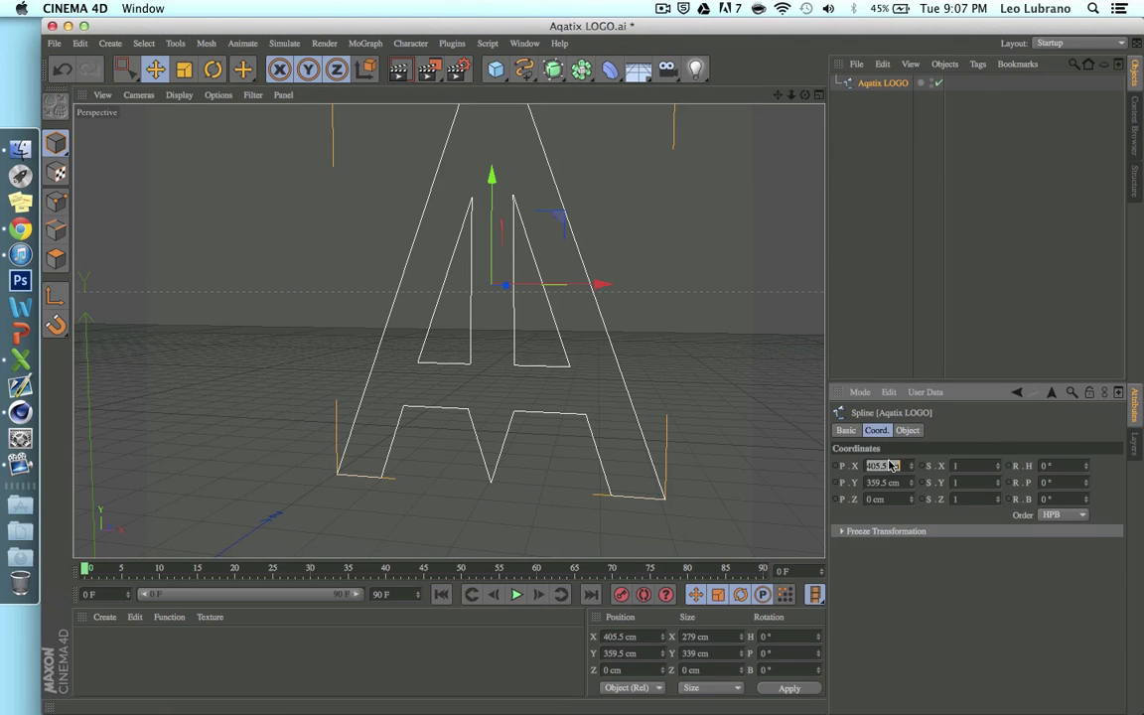
pyautogui.write('0')
pyautogui.click(886, 484)
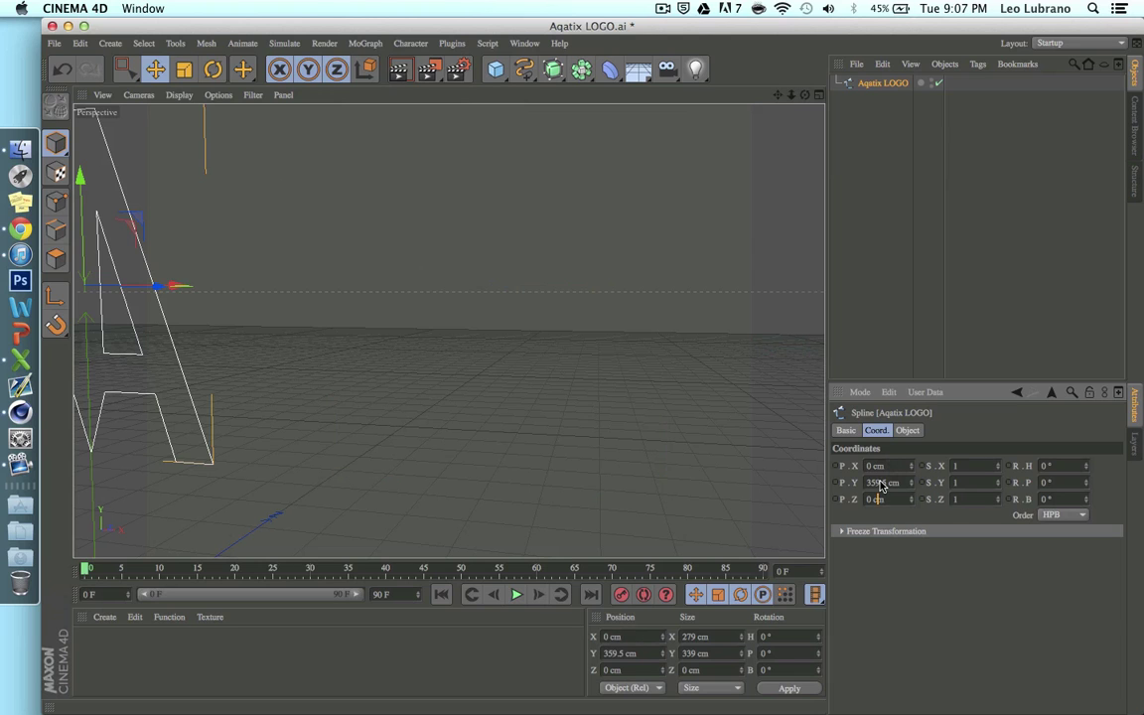
pyautogui.write('0')
pyautogui.press('Return')
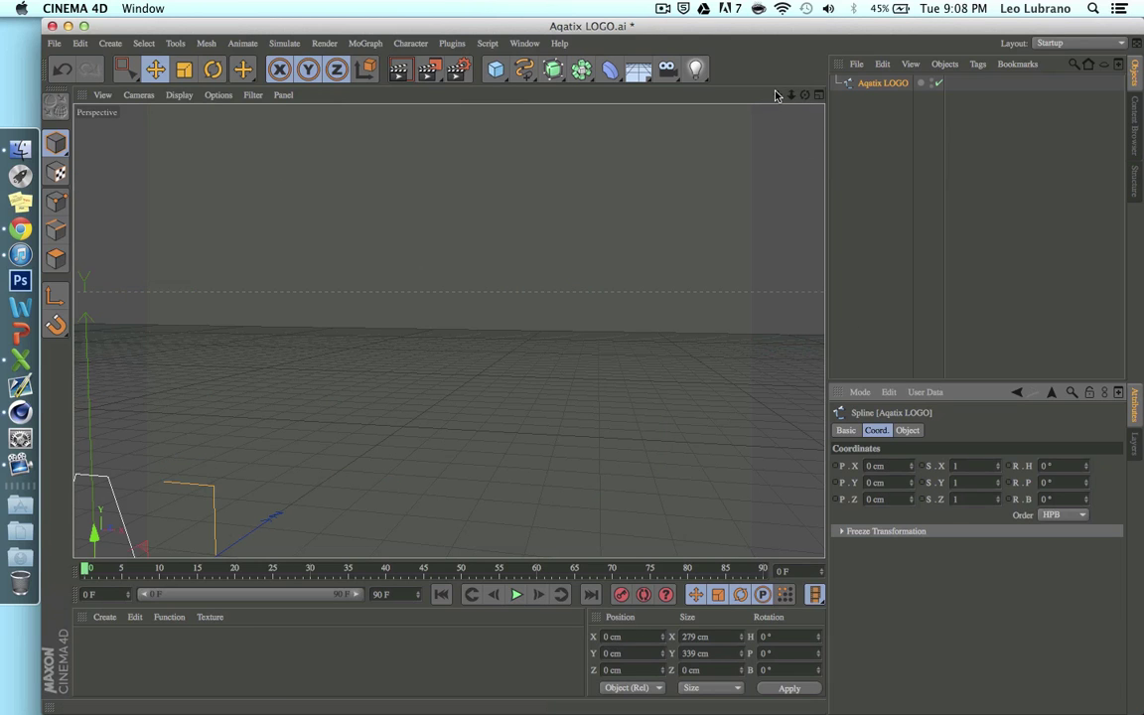
# Add an Extrude NURBS object as the parent of the Aqatix LOGO spline and collapse its hierarchy
pyautogui.moveTo(776, 95); pyautogui.dragTo(776, 55)
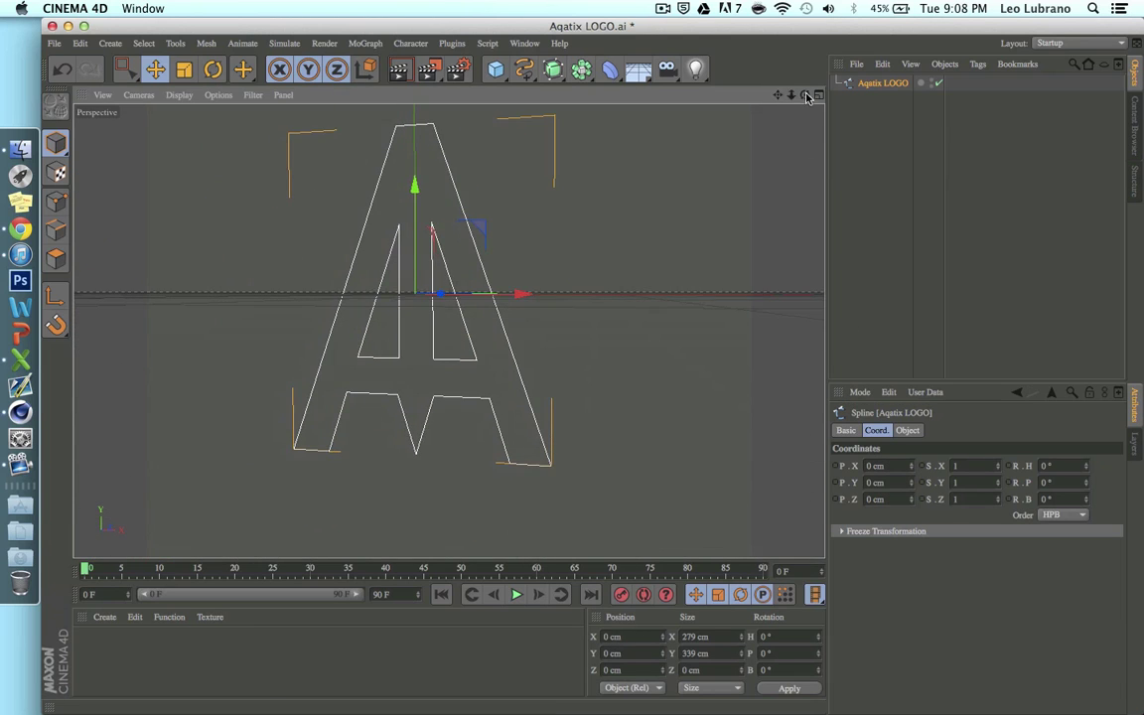
pyautogui.moveTo(806, 95); pyautogui.dragTo(781, 99)
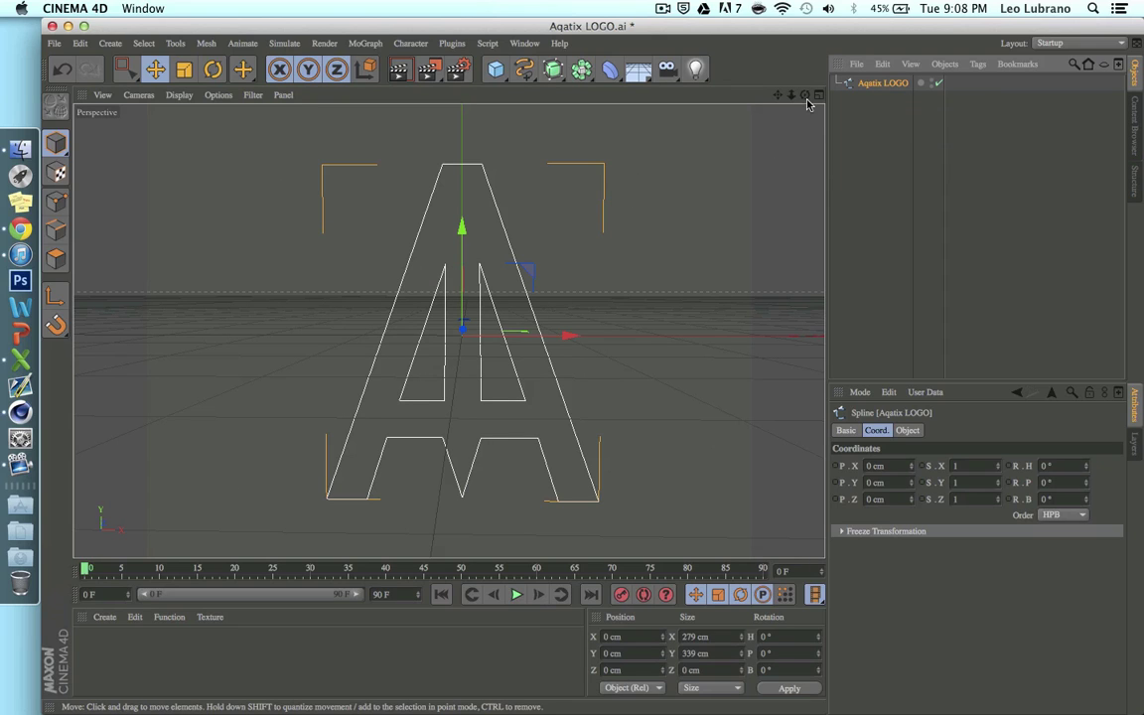
pyautogui.moveTo(804, 94); pyautogui.dragTo(734, 117)
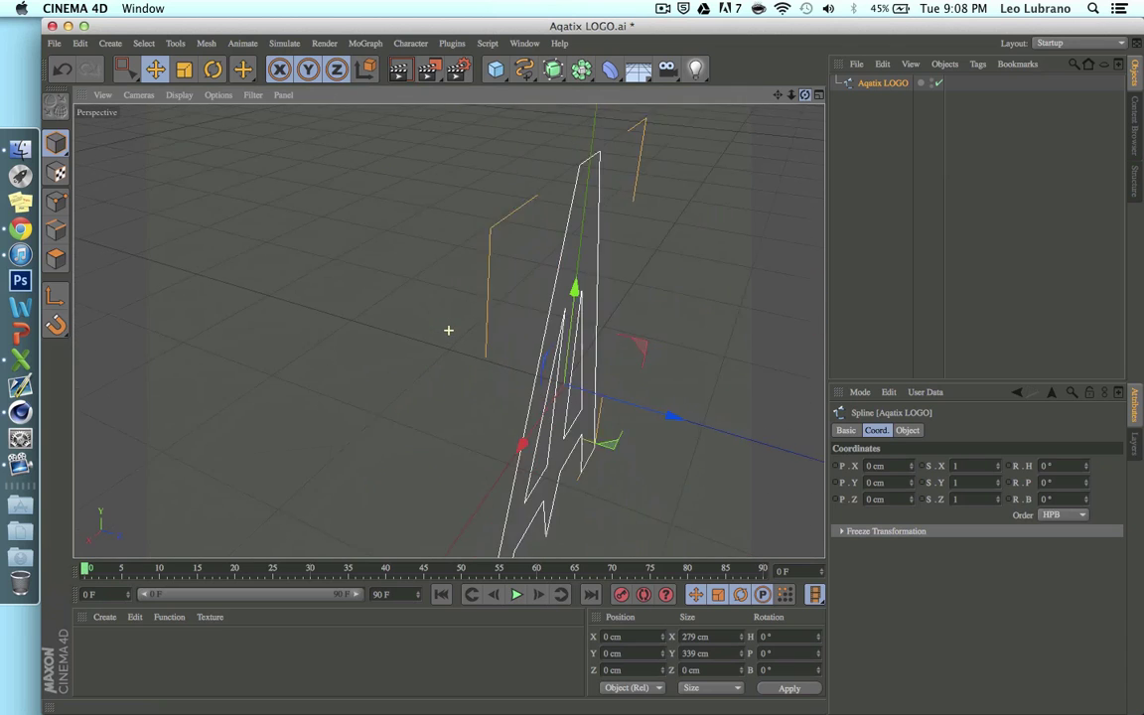
pyautogui.keyDown('alt'); pyautogui.moveTo(447, 329); pyautogui.dragTo(448, 329); pyautogui.keyUp('alt')
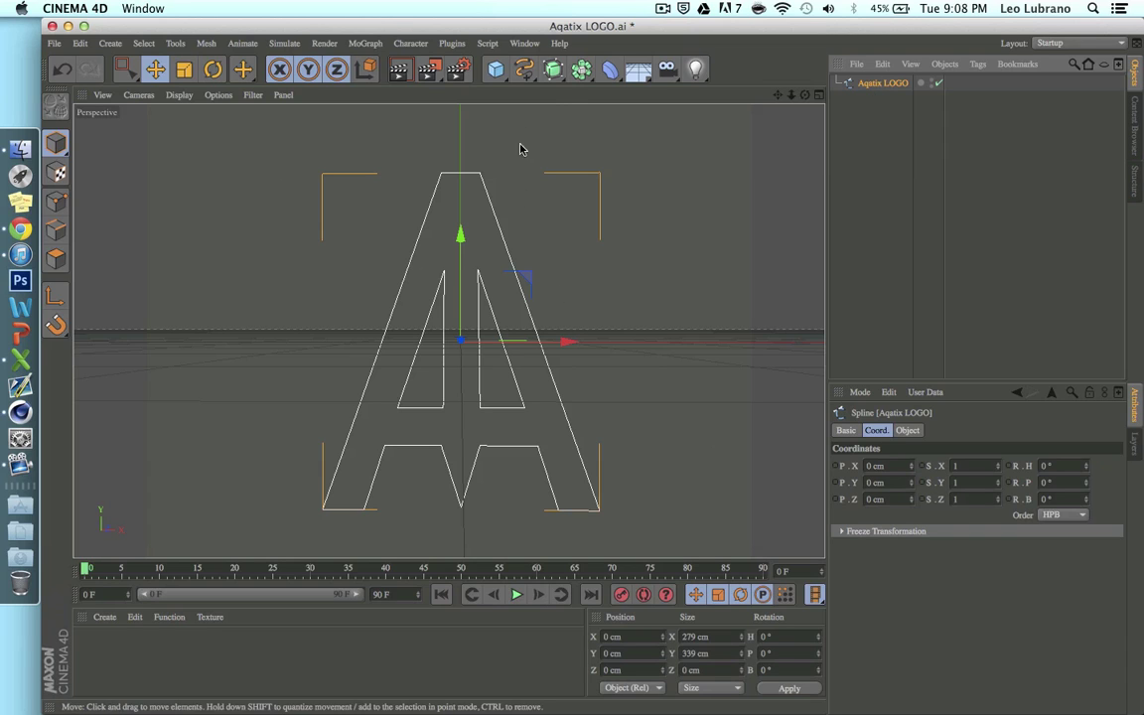
pyautogui.moveTo(553, 68); pyautogui.dragTo(708, 99)
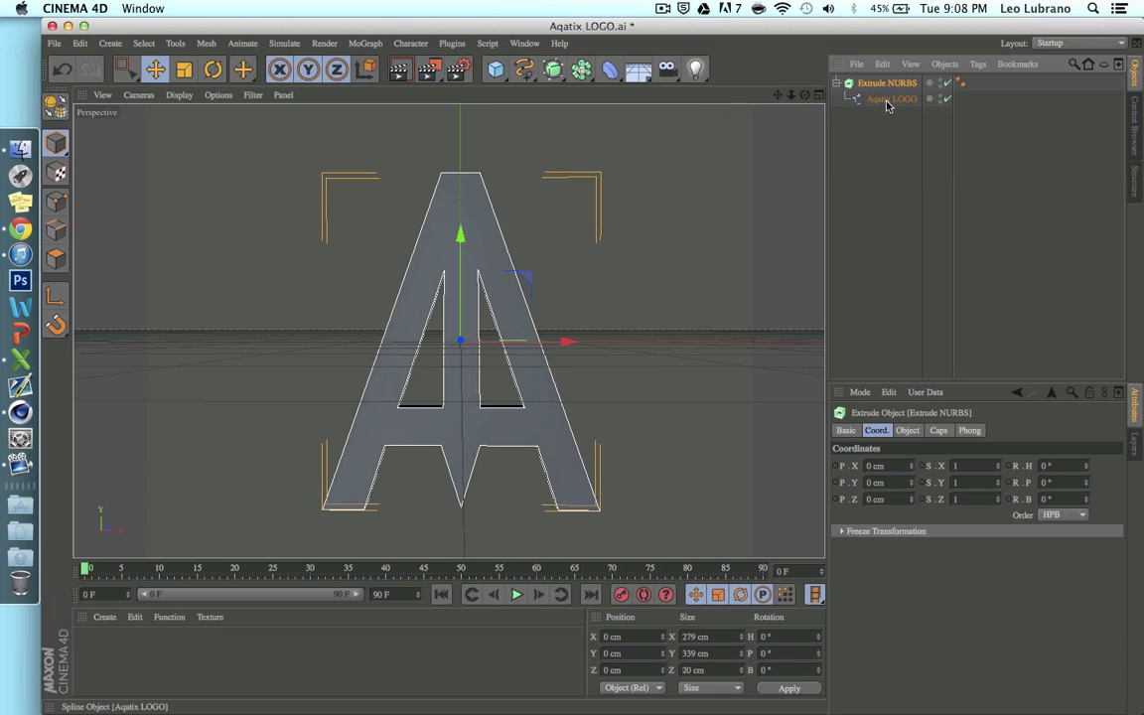
pyautogui.click(836, 83)
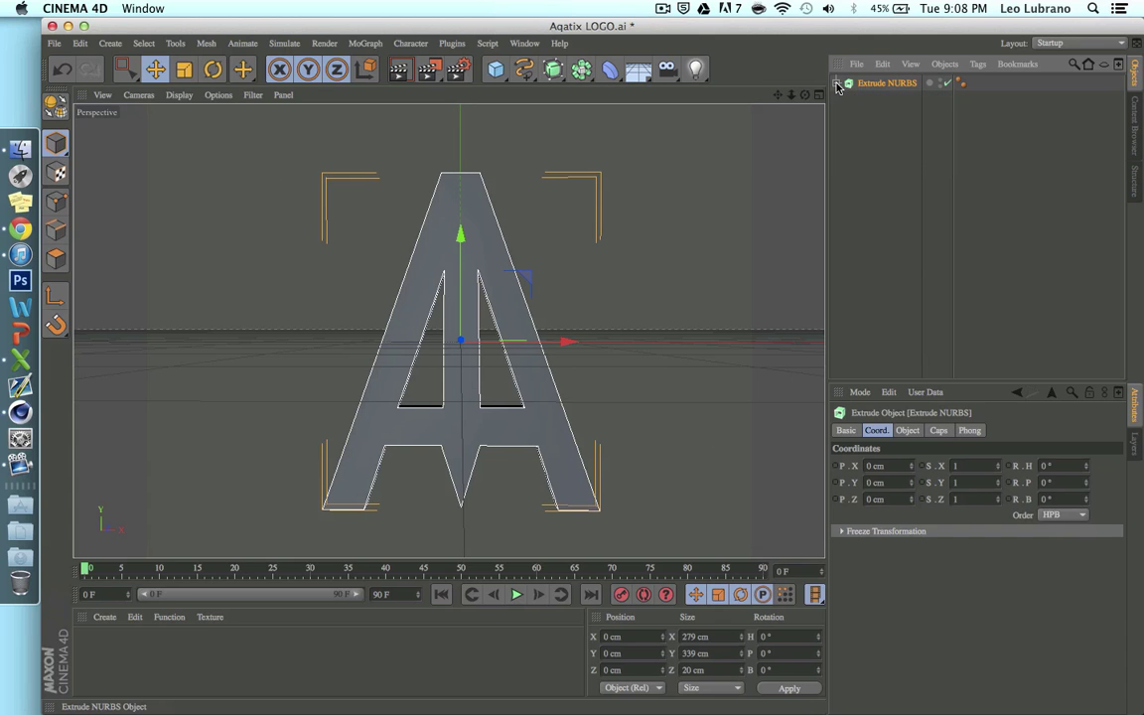
# Set the Extrude NURBS movement along Z to 100 cm
pyautogui.moveTo(809, 98)
pyautogui.mouseDown()
pyautogui.moveTo(754, 102)
pyautogui.moveTo(805, 100)
pyautogui.mouseUp()
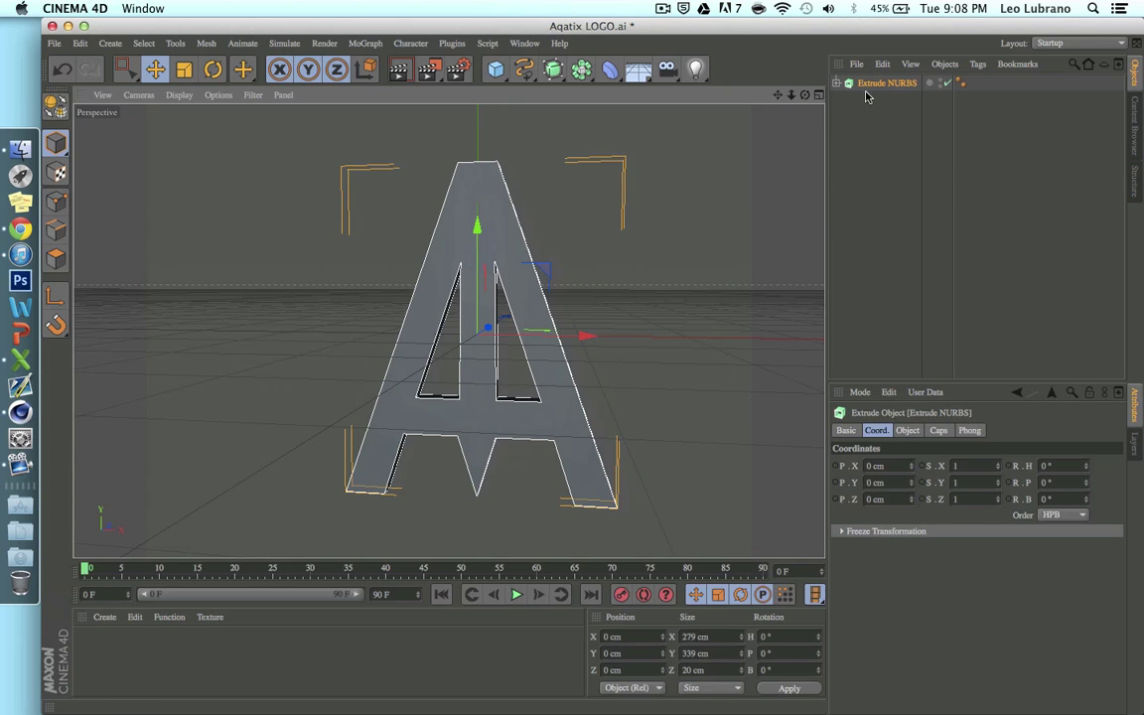
pyautogui.click(907, 430)
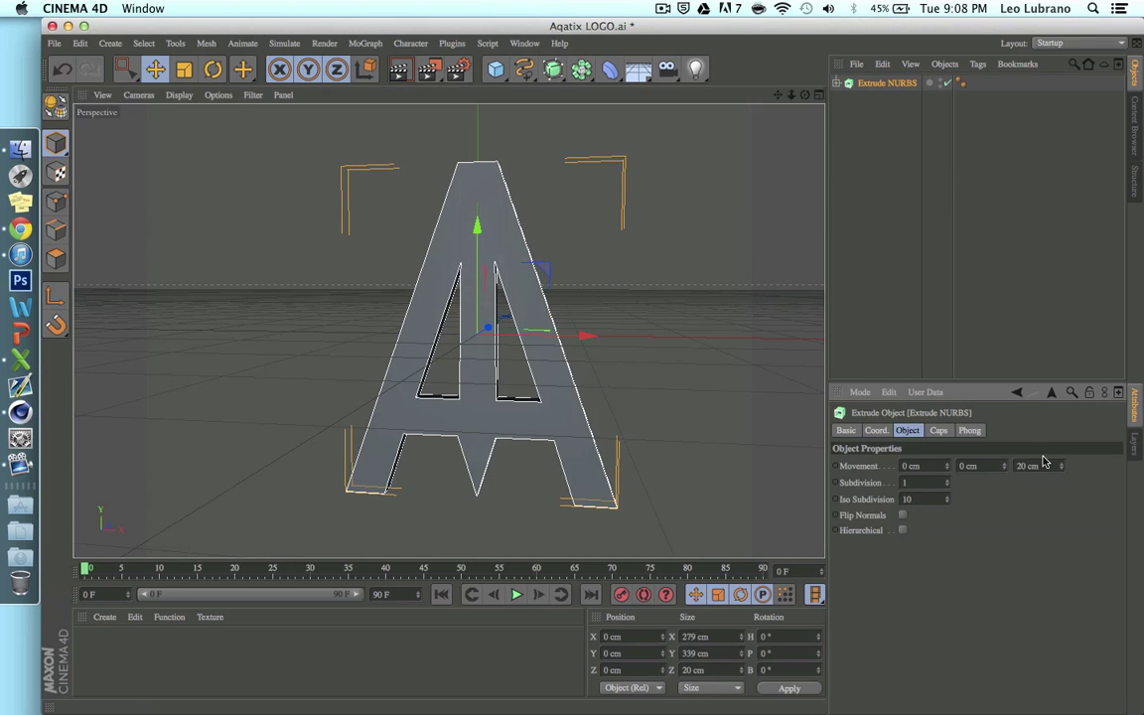
pyautogui.moveTo(1060, 465); pyautogui.dragTo(1092, 456)
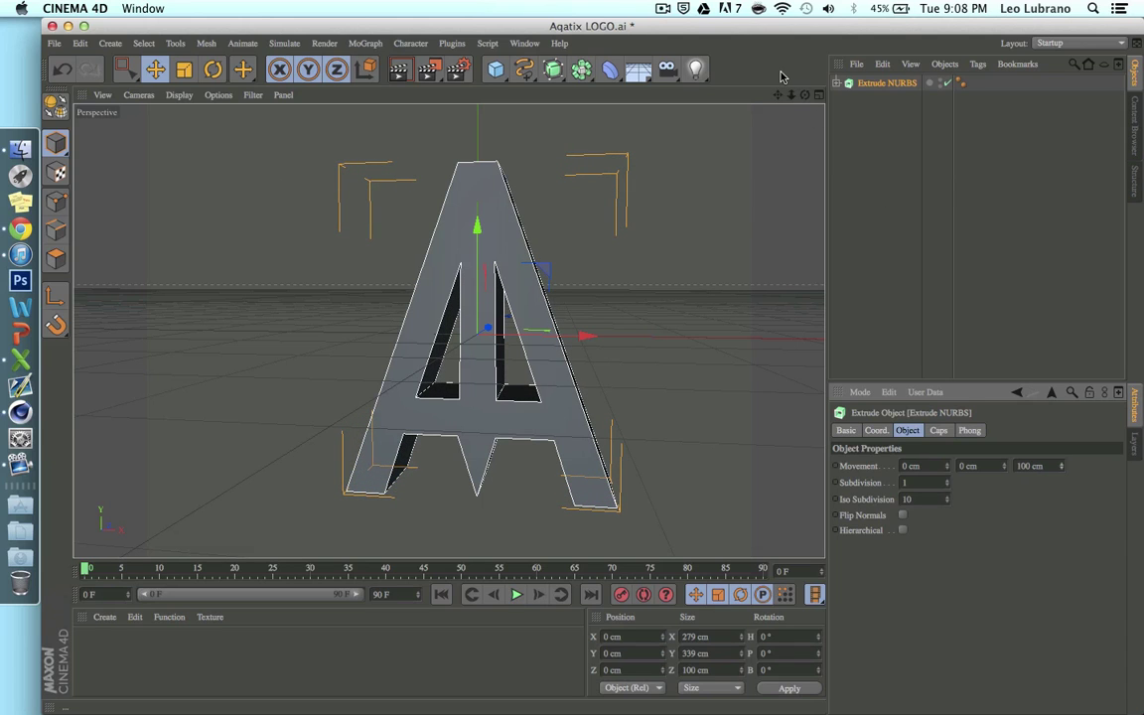
pyautogui.keyDown('alt'); pyautogui.moveTo(592, 371); pyautogui.dragTo(451, 328); pyautogui.keyUp('alt')
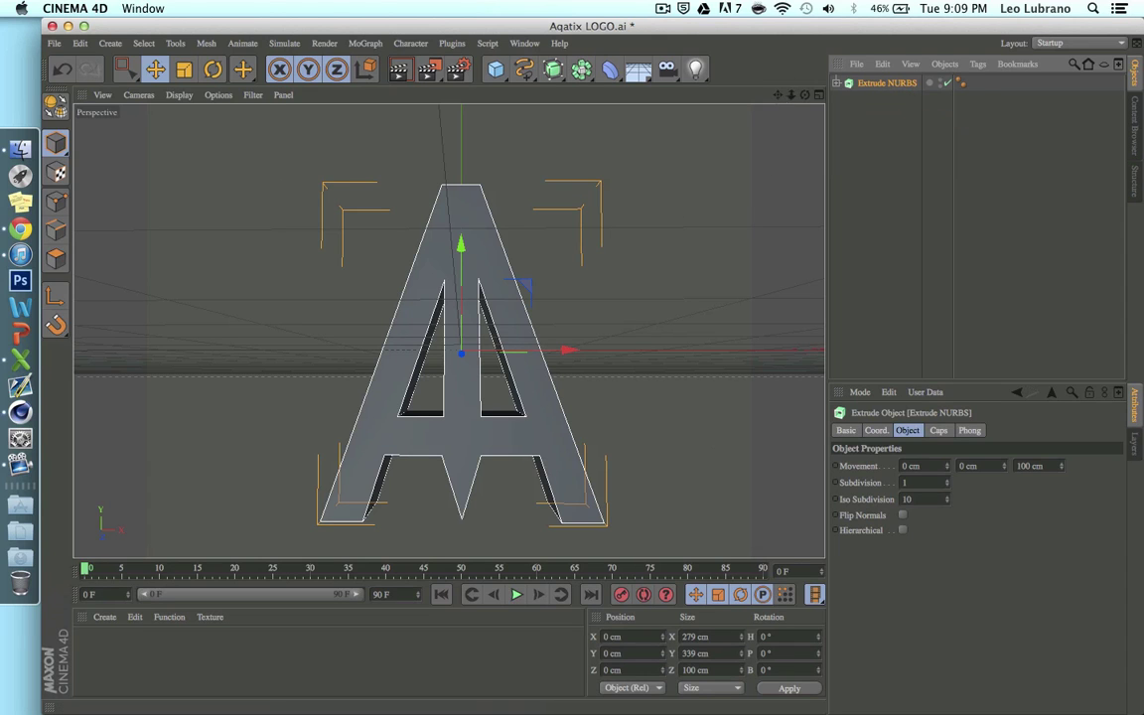
pyautogui.moveTo(778, 103); pyautogui.dragTo(802, 100)
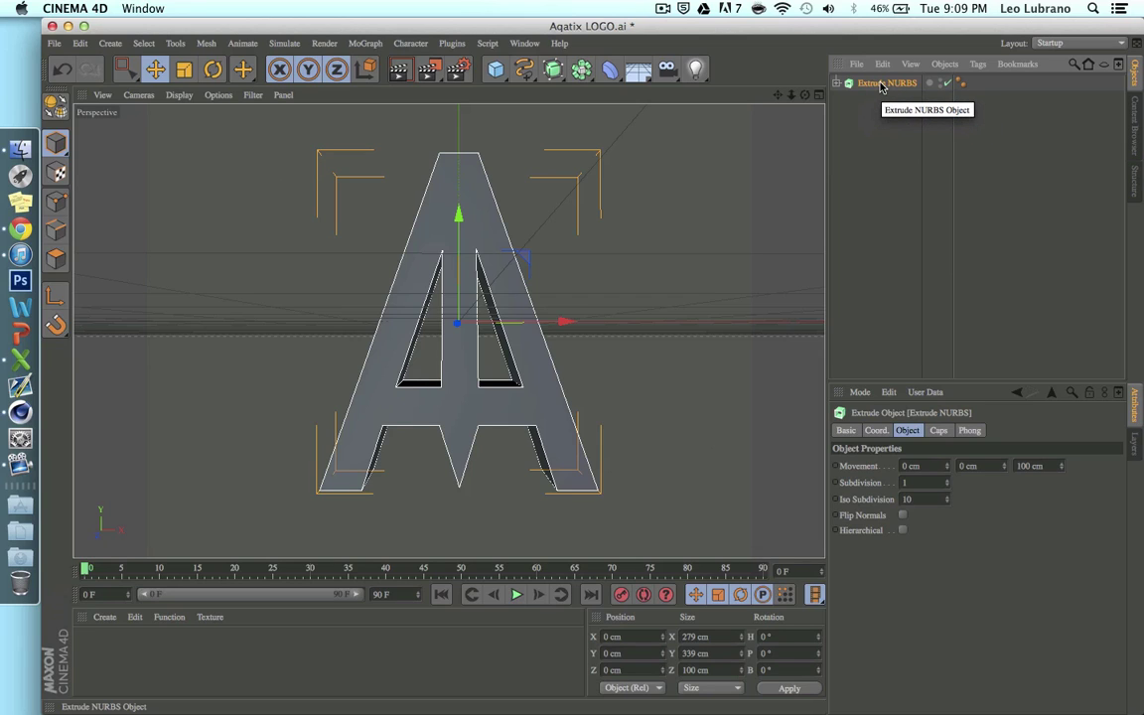
pyautogui.press('c')
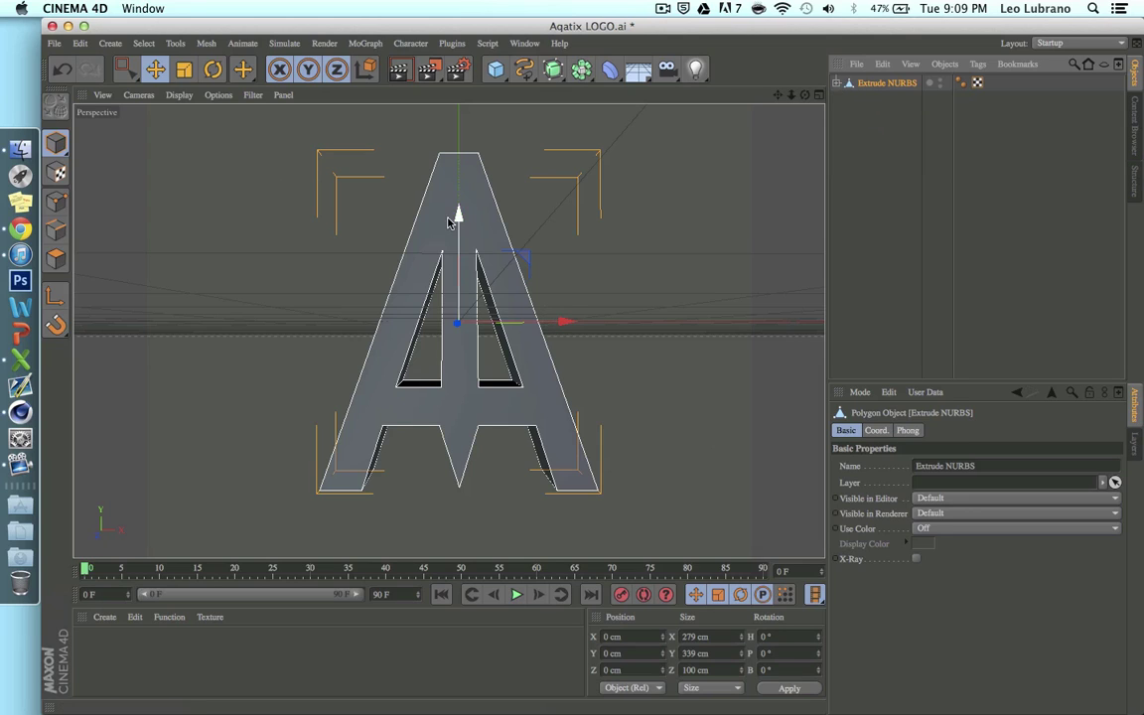
pyautogui.click(836, 83)
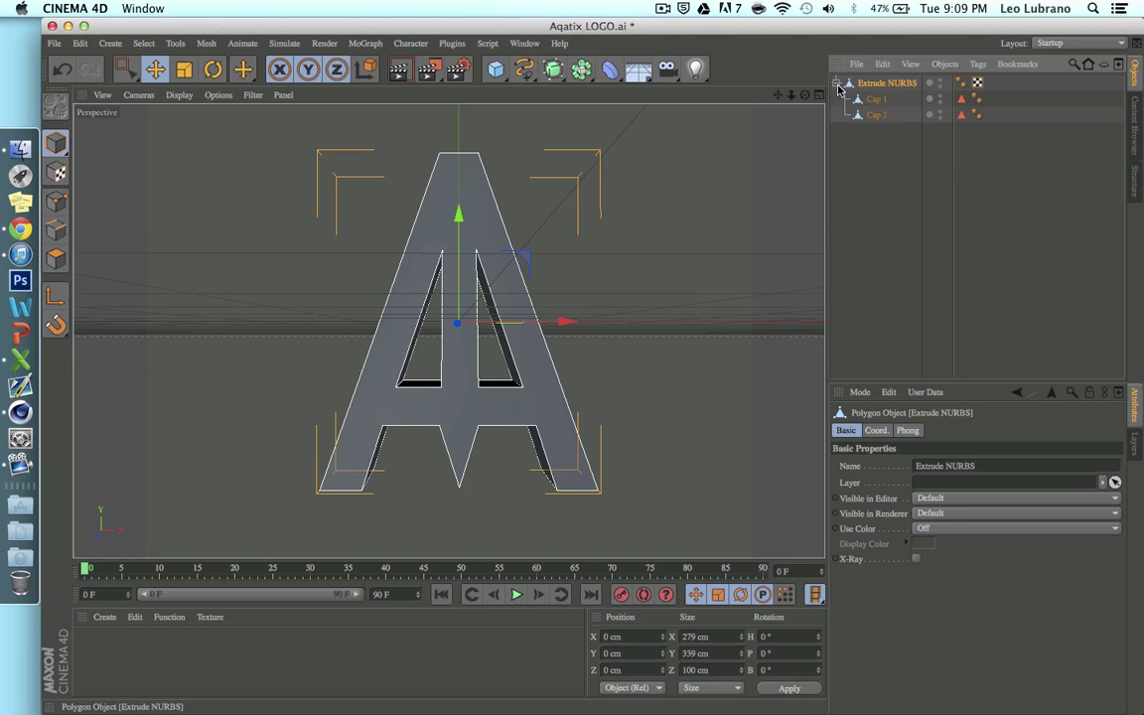
pyautogui.click(836, 85)
pyautogui.click(867, 84)
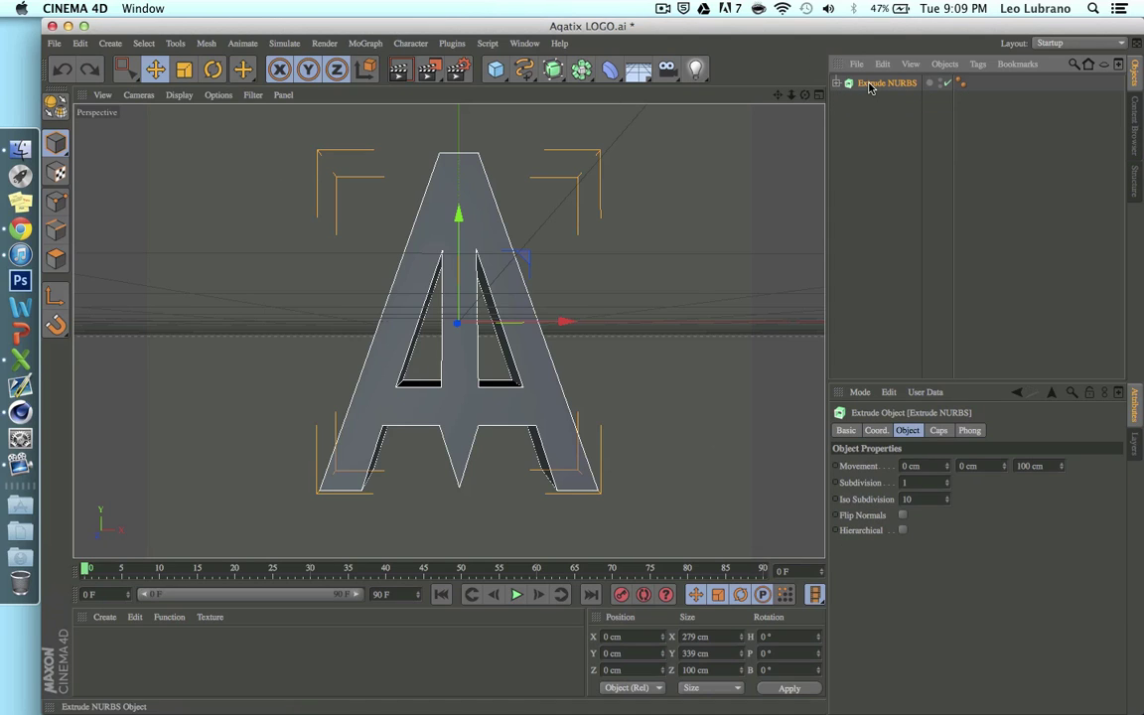
# Convert the Extrude NURBS to an editable polygon object and select its Cap 1 child in Polygon mode
pyautogui.click(55, 106)
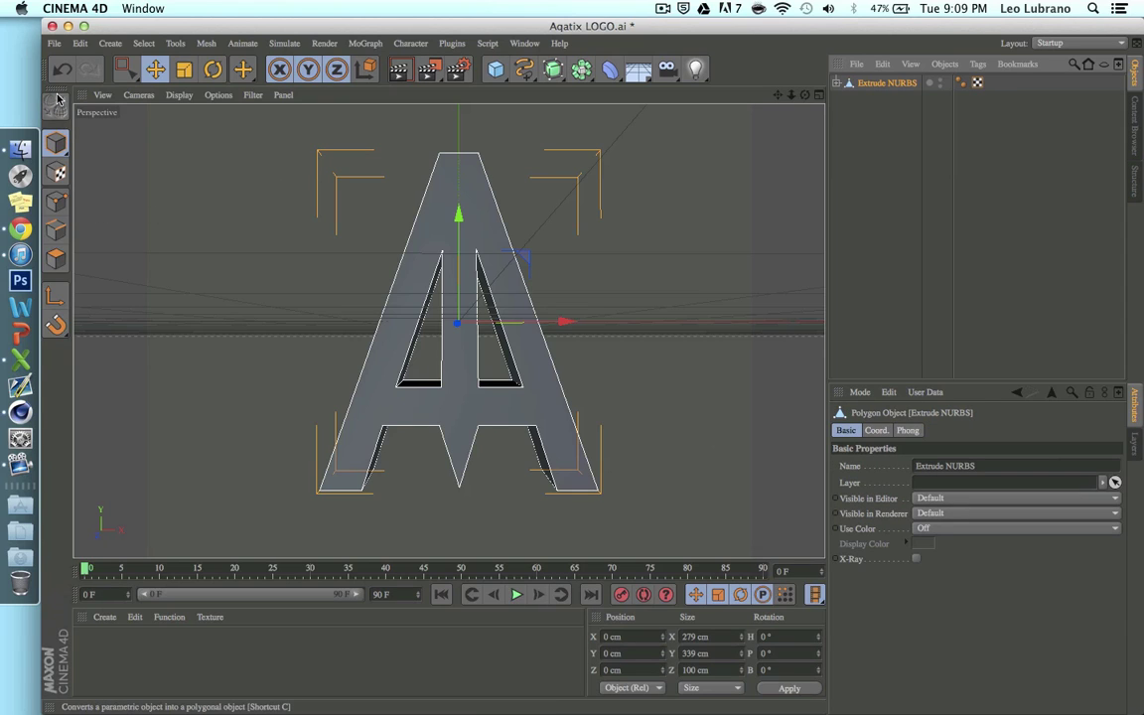
pyautogui.click(837, 85)
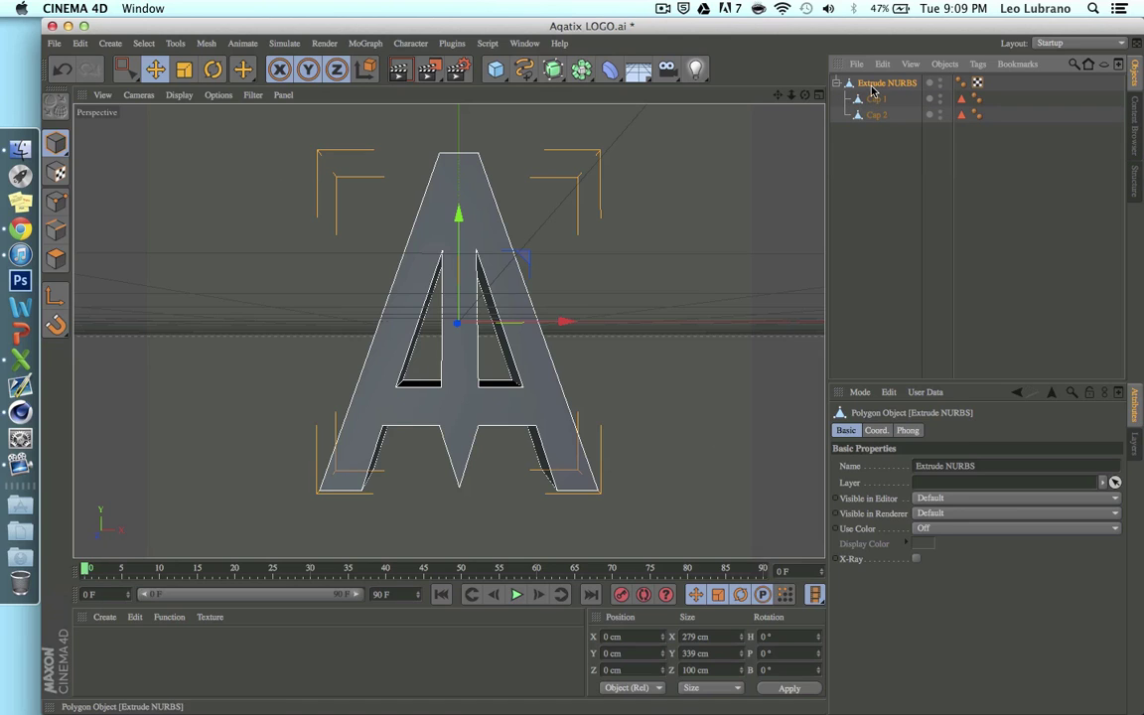
pyautogui.click(873, 99)
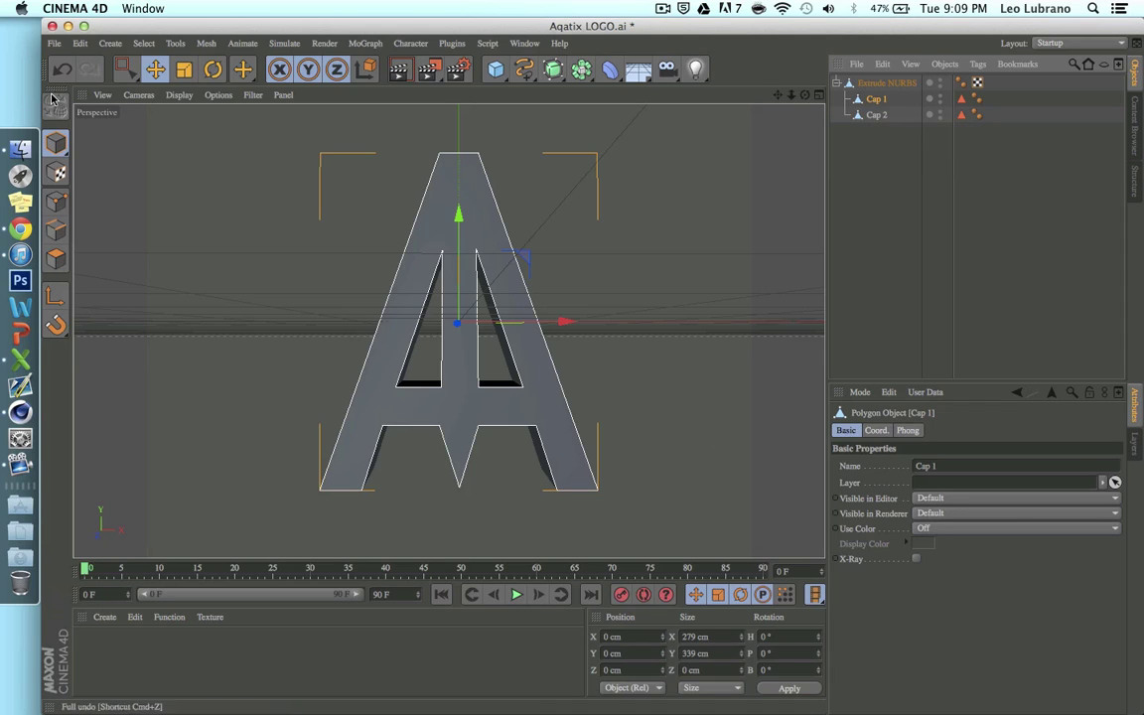
pyautogui.click(54, 258)
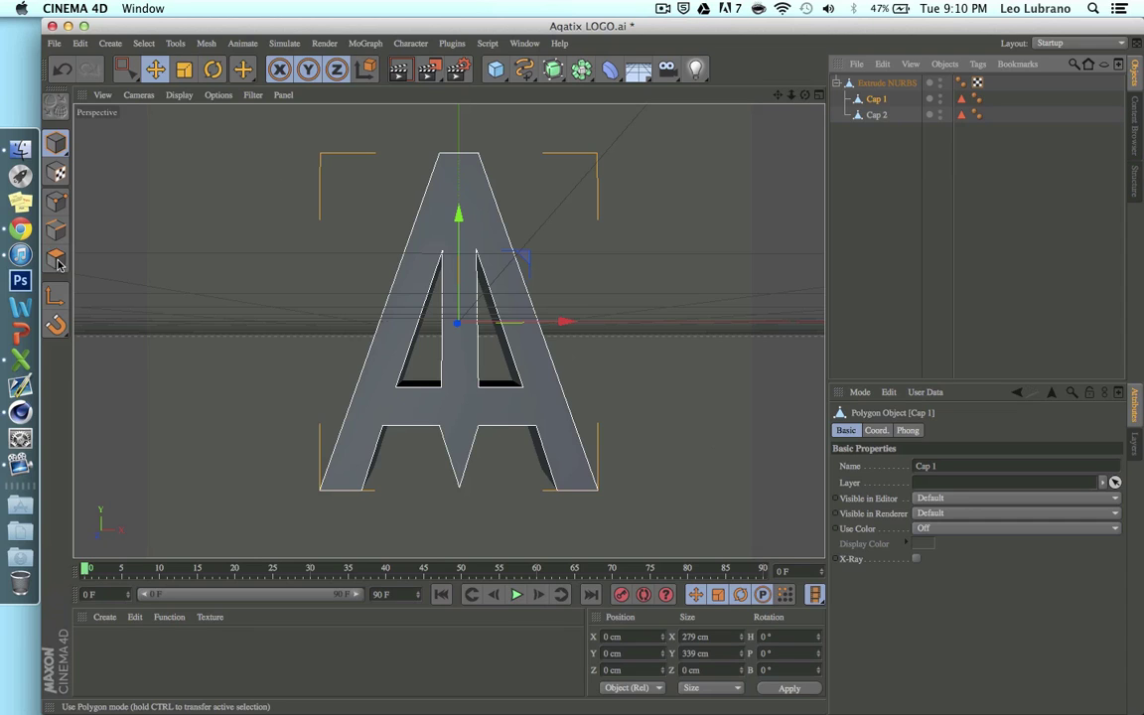
pyautogui.click(56, 259)
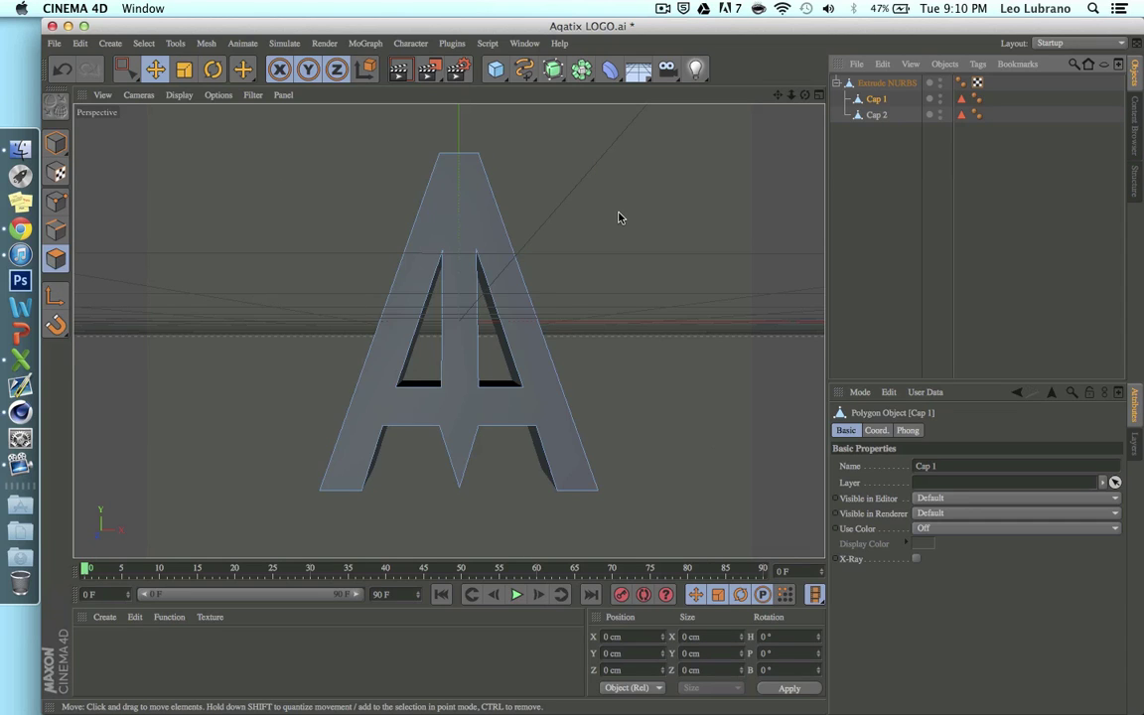
# Try a single Knife line cut on Cap 1 from the left triangular hole to the outer left edge, and undo it
pyautogui.moveTo(806, 96); pyautogui.dragTo(449, 330)
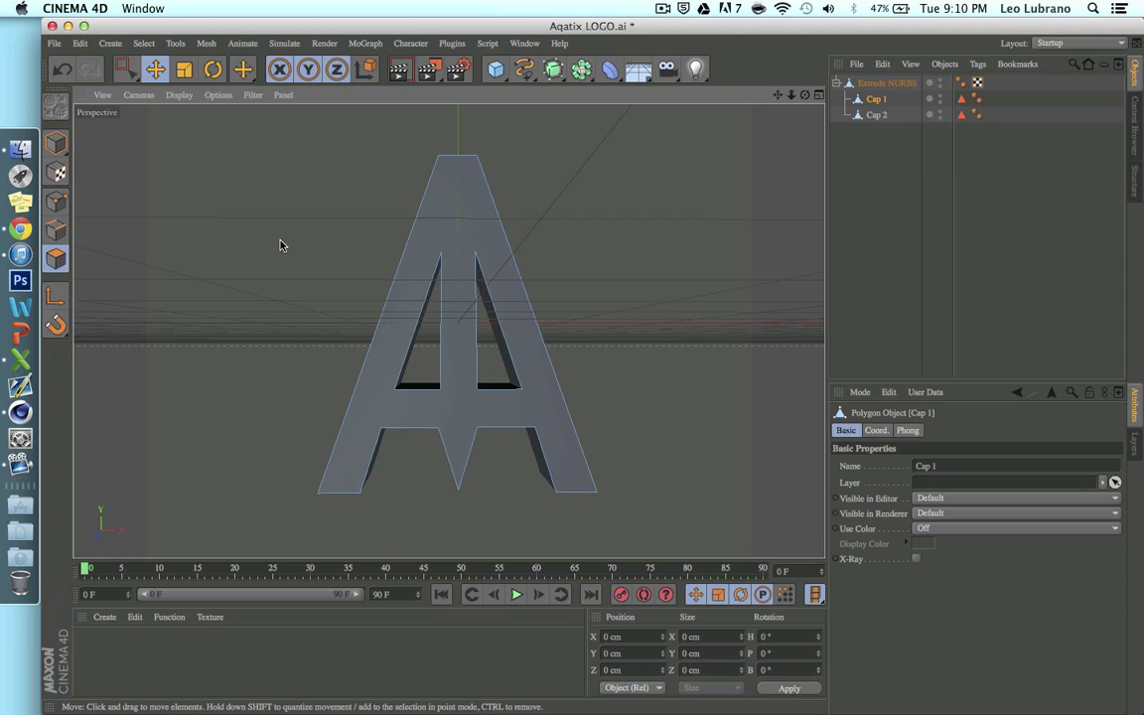
pyautogui.rightClick(280, 245)
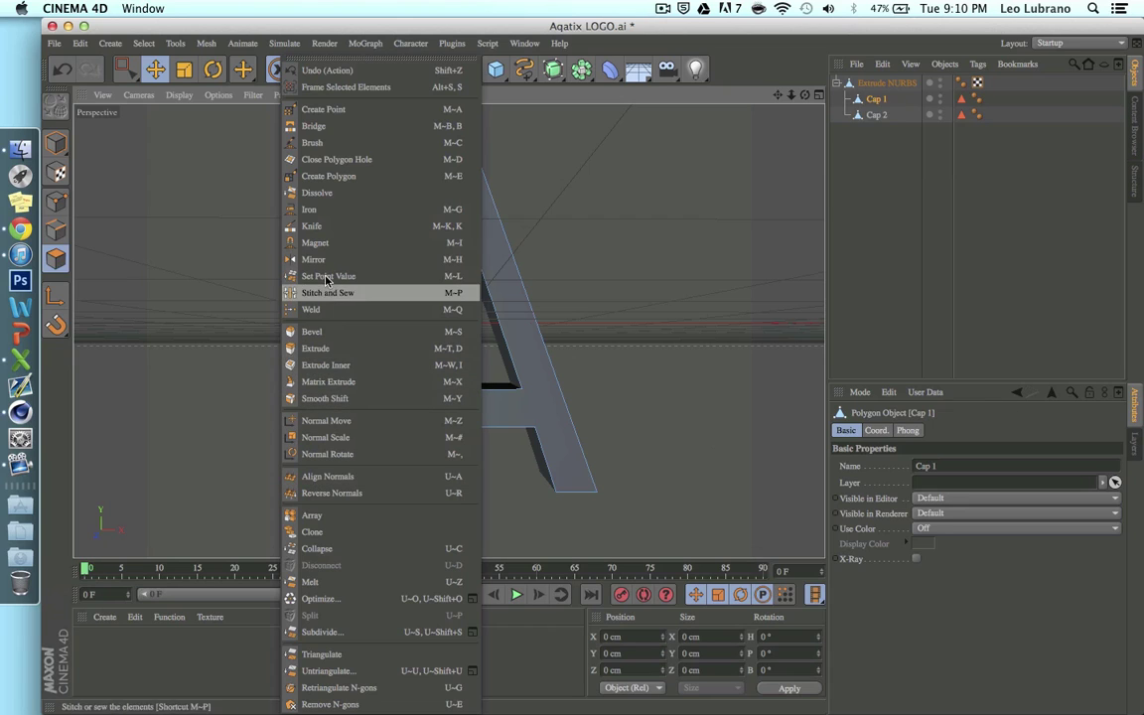
pyautogui.click(312, 228)
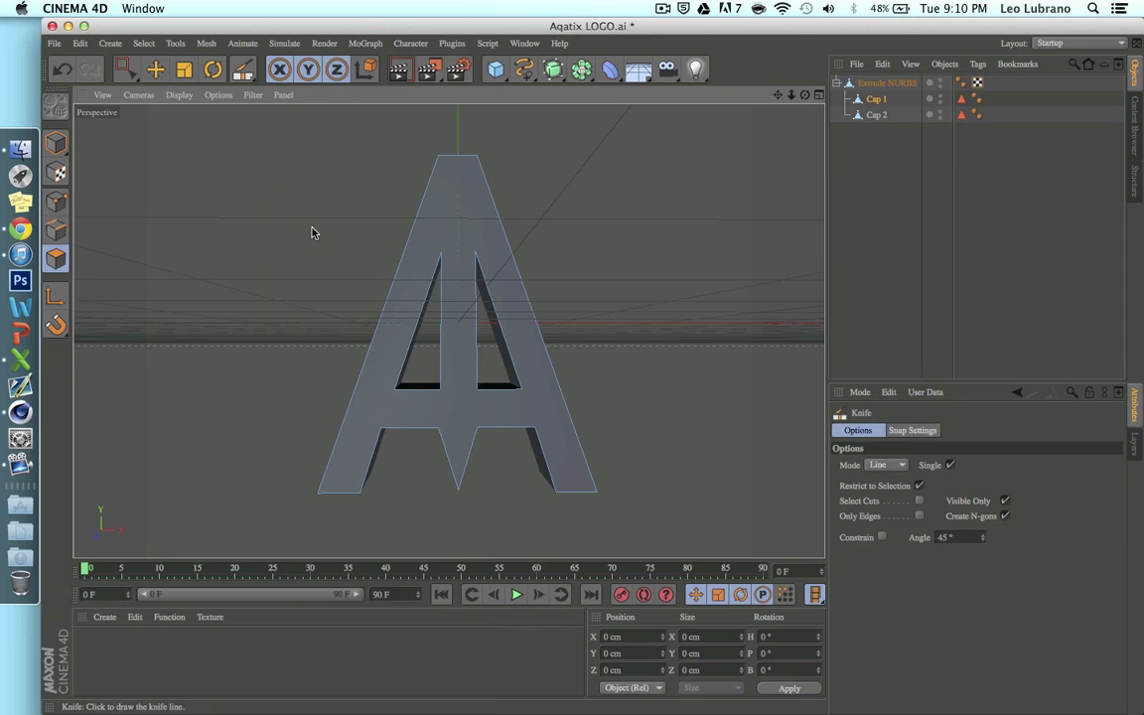
pyautogui.click(876, 100)
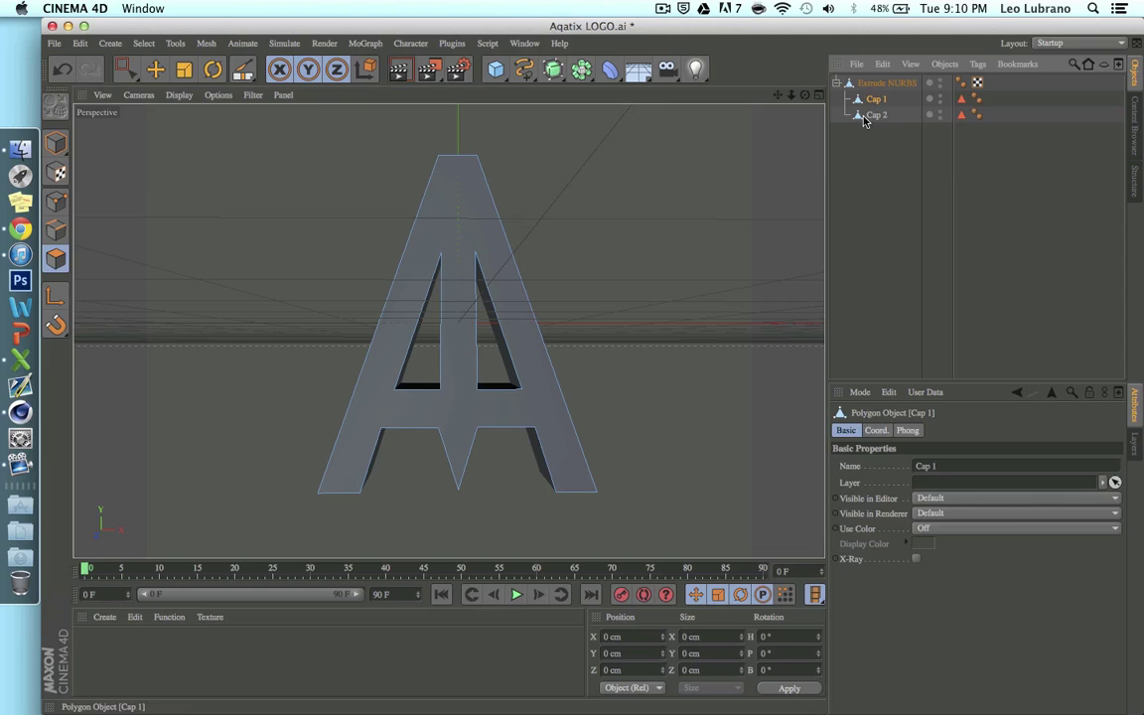
pyautogui.click(436, 267)
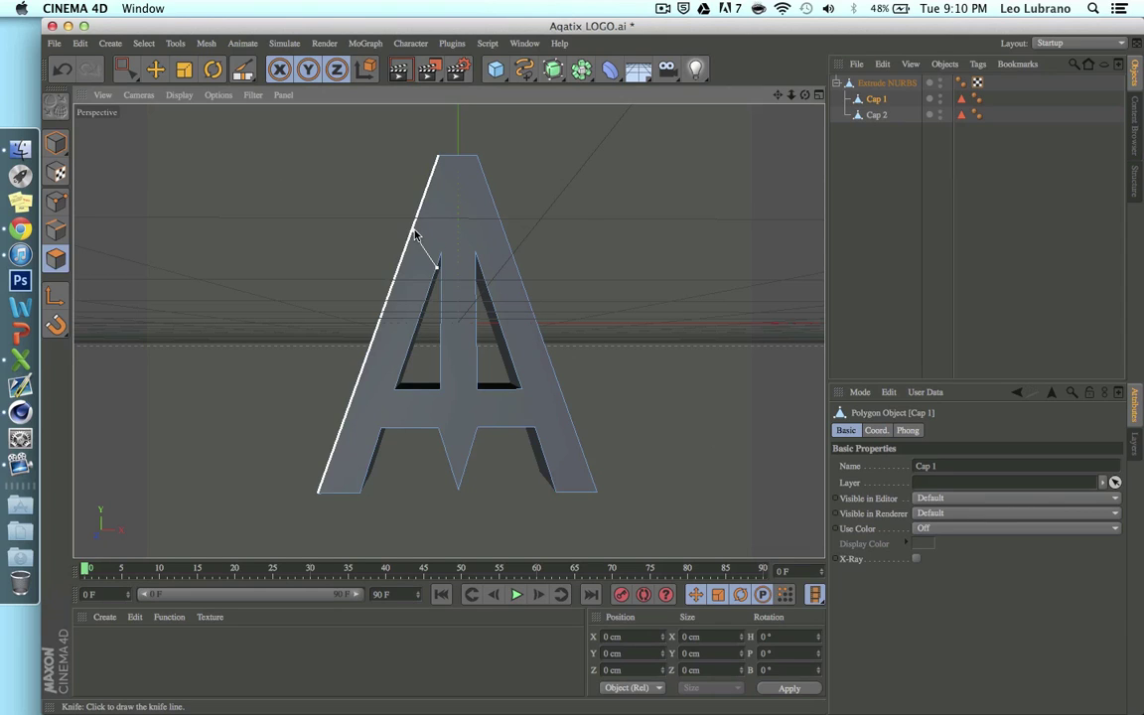
pyautogui.click(411, 230)
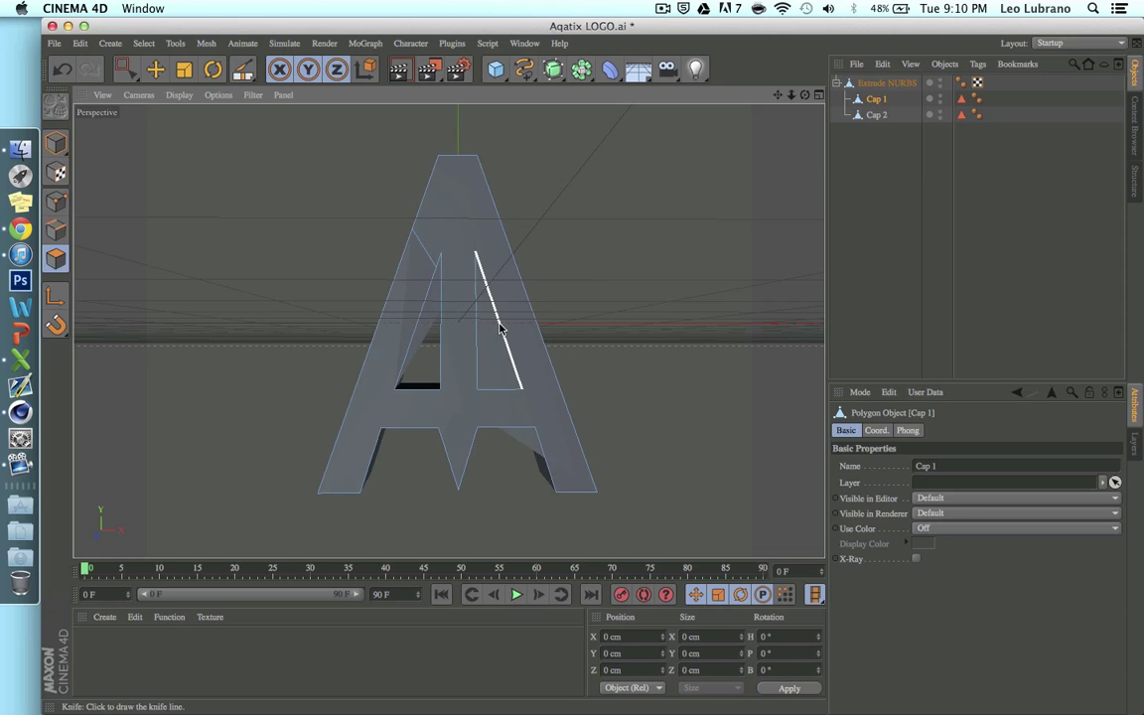
pyautogui.press('super+z')
# Cut two Knife lines across the left leg of Cap 1, between the outer edge and the left triangular hole
pyautogui.click(879, 82)
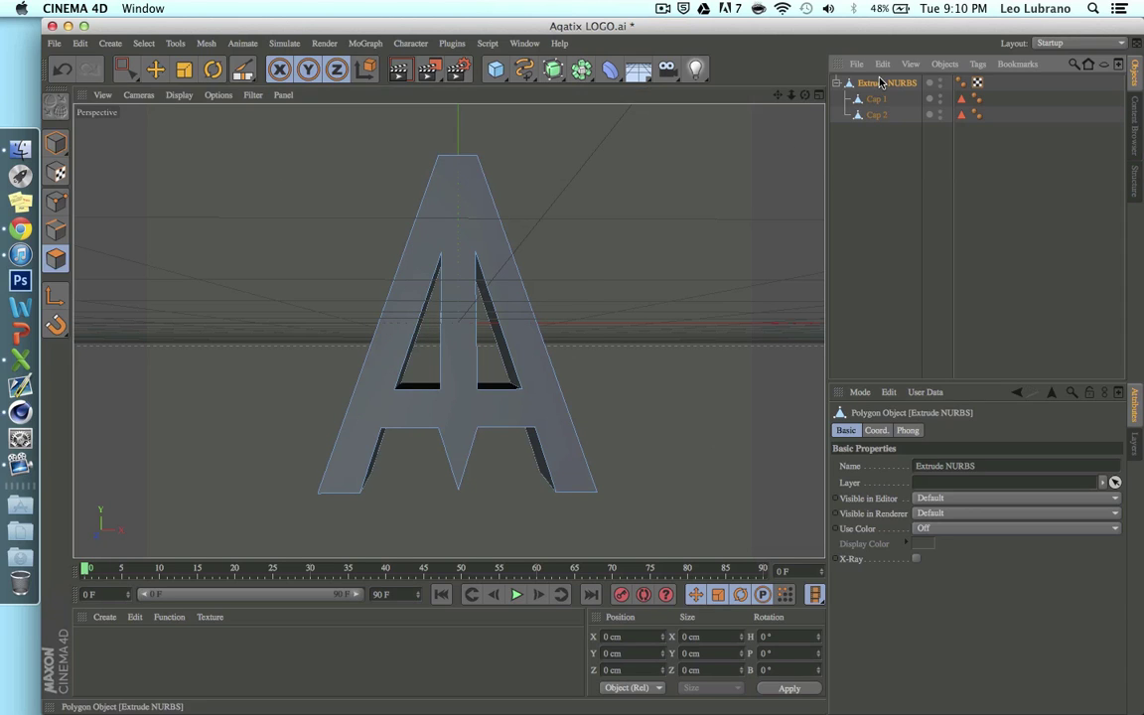
pyautogui.rightClick(880, 82)
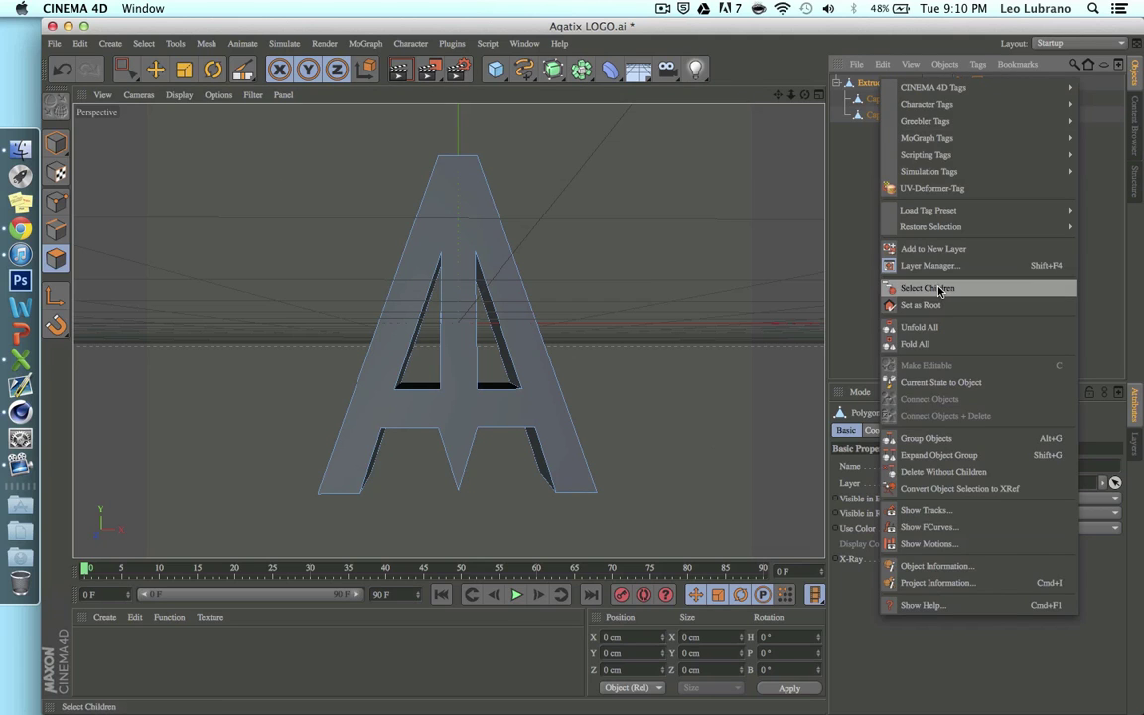
pyautogui.click(899, 288)
pyautogui.click(876, 98)
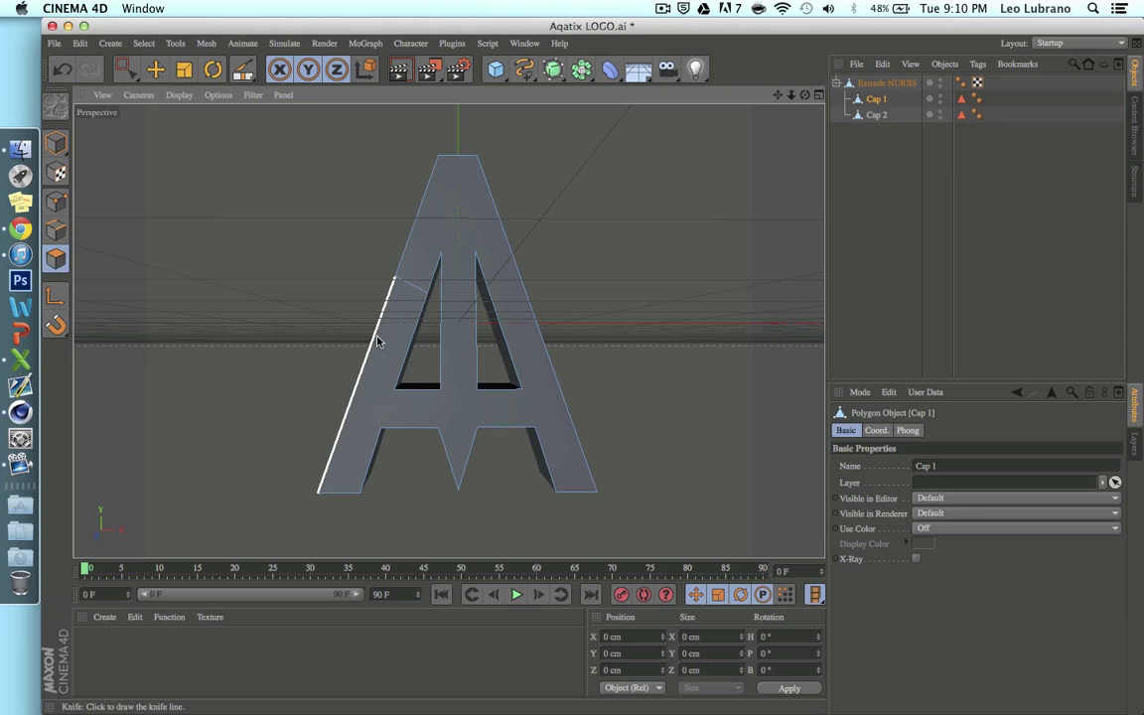
pyautogui.moveTo(372, 349); pyautogui.dragTo(396, 365)
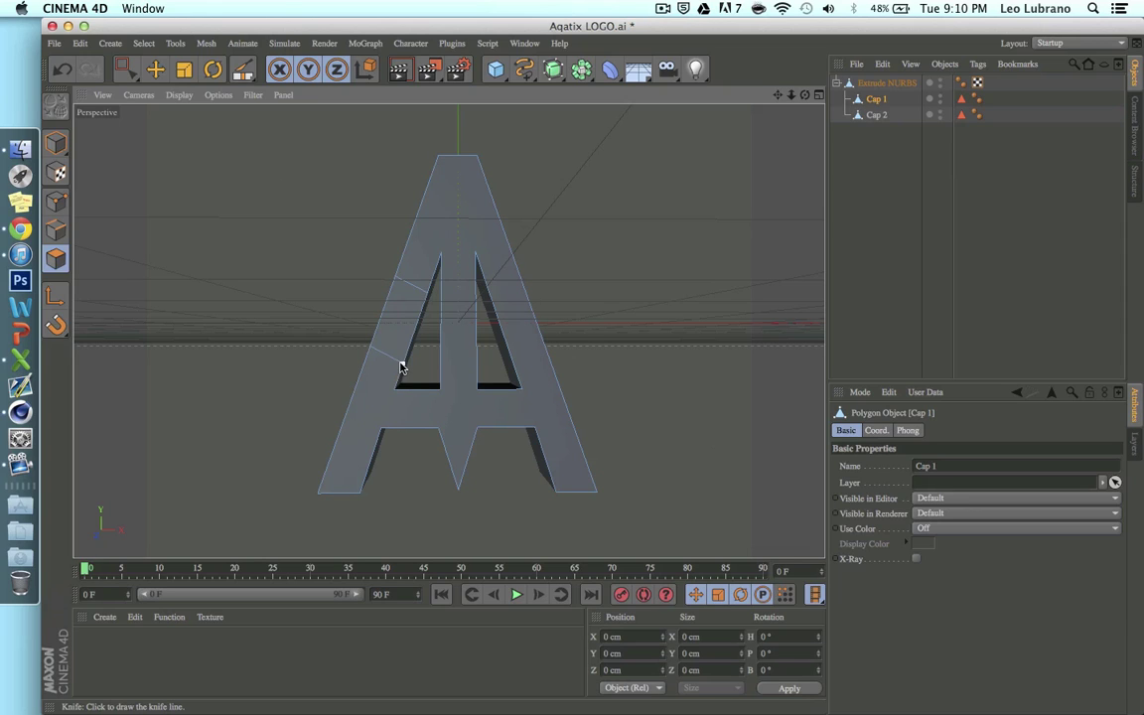
# Reselect Cap 1 and cut two Knife lines across its right leg, between the outer edge and the right triangular hole
pyautogui.click(869, 85)
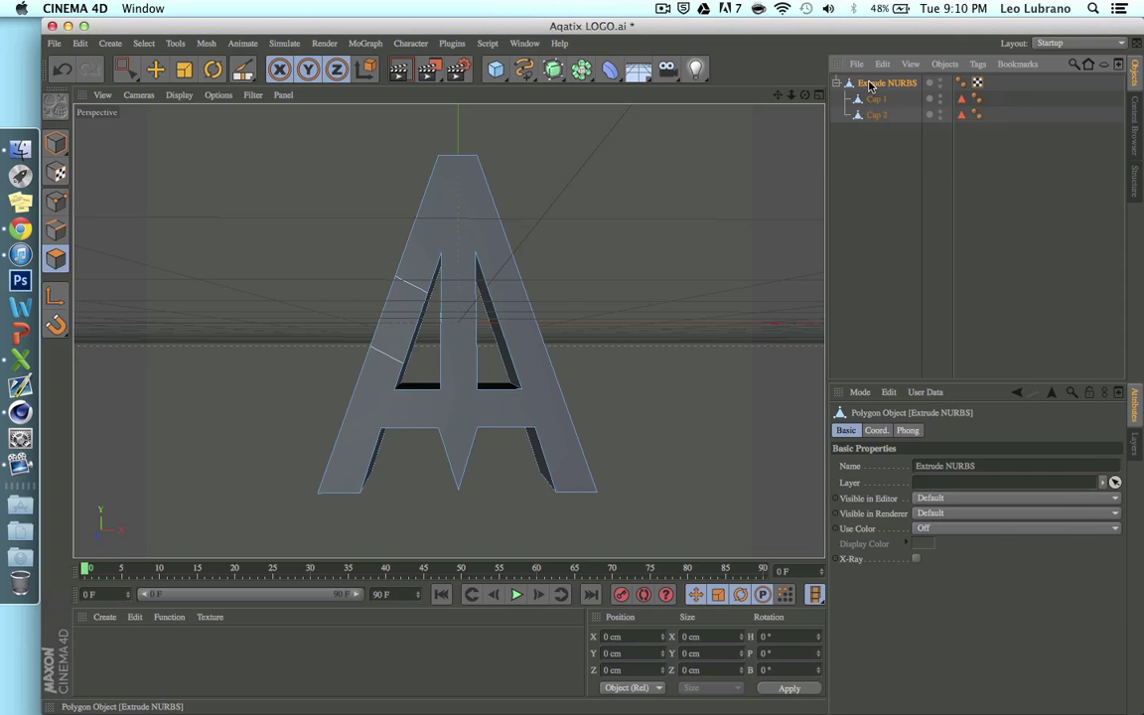
pyautogui.rightClick(869, 85)
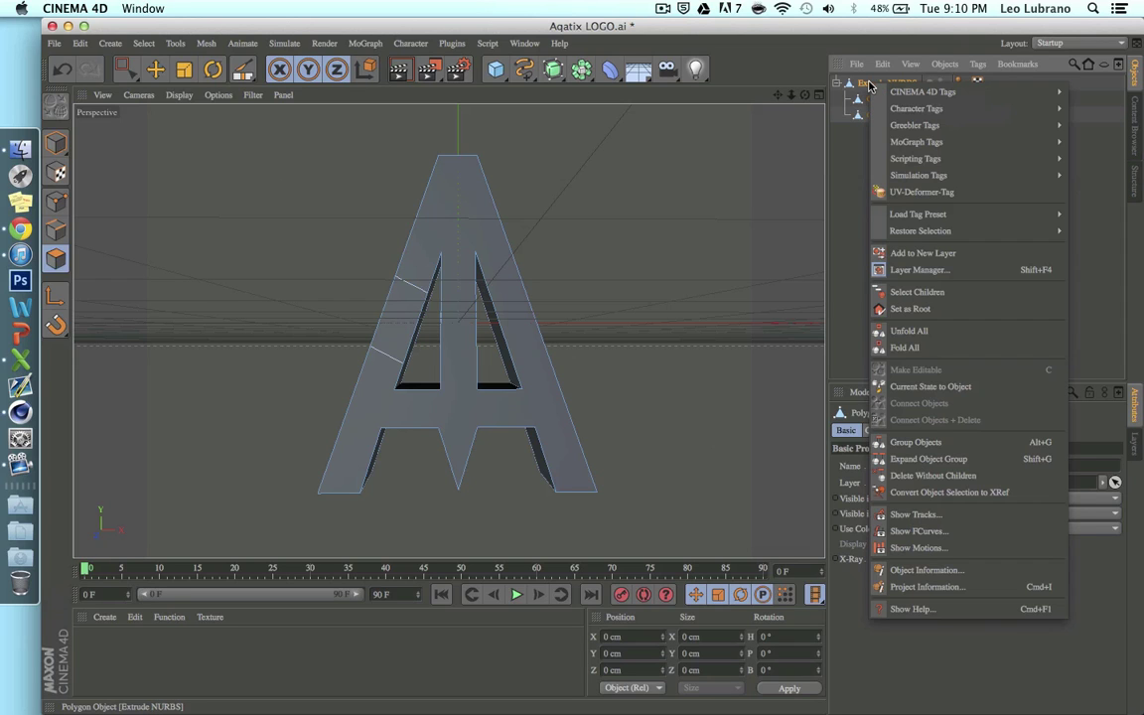
pyautogui.click(929, 296)
pyautogui.click(874, 100)
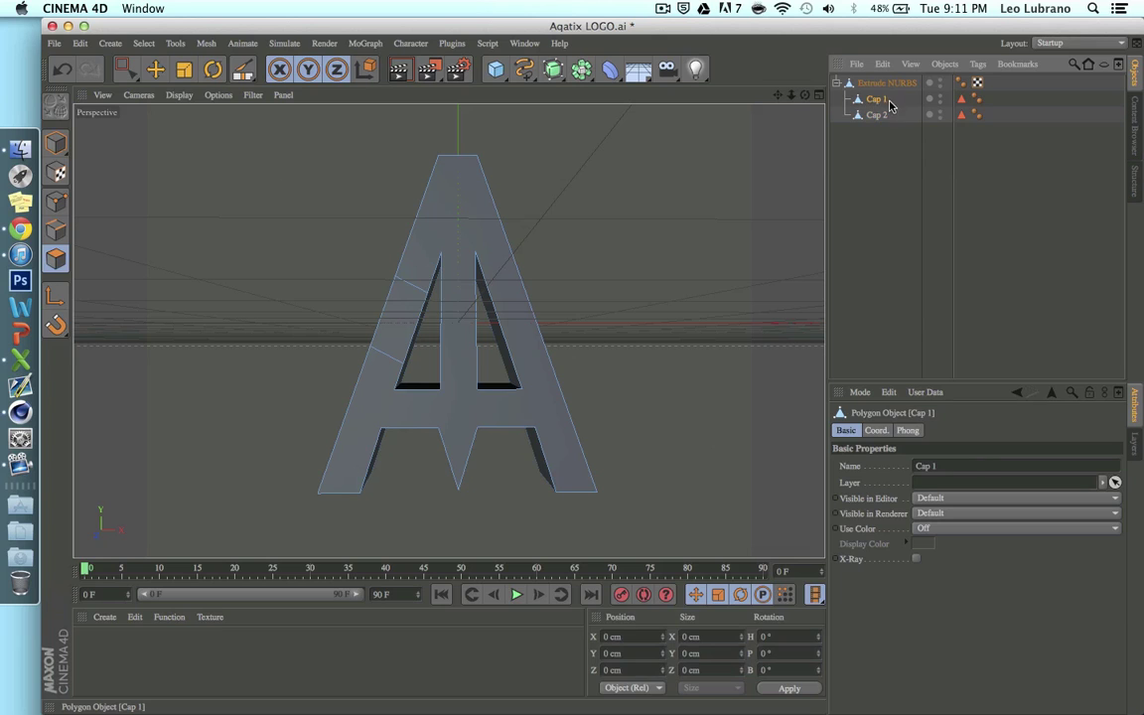
pyautogui.press('k')
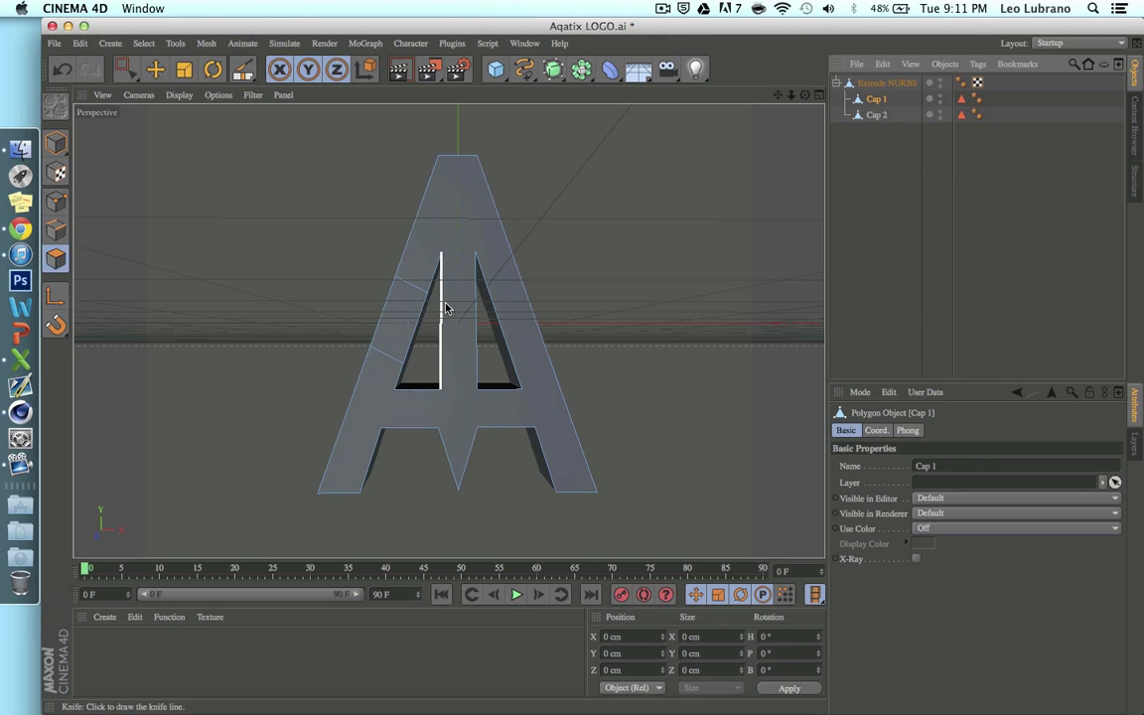
pyautogui.click(515, 266)
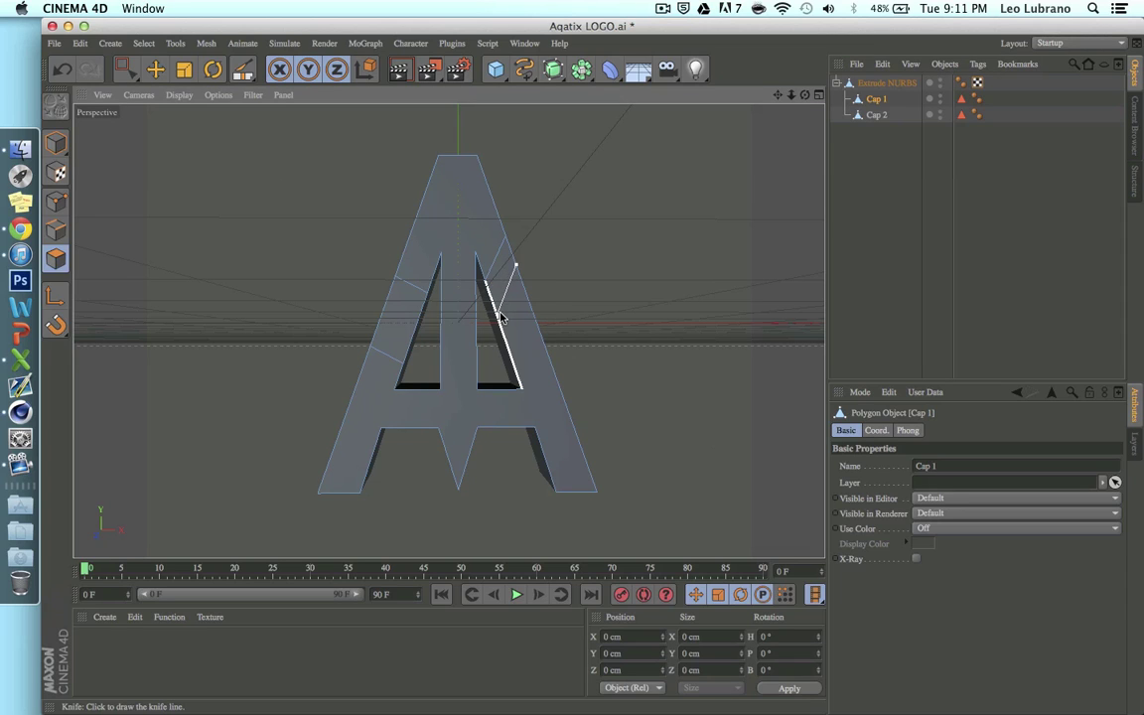
pyautogui.click(500, 315)
# Cut two Knife lines across the crossbar of Cap 1, one beside the central spike and one below the right triangular hole's outer corner
pyautogui.click(439, 428)
pyautogui.click(477, 394)
pyautogui.click(505, 427)
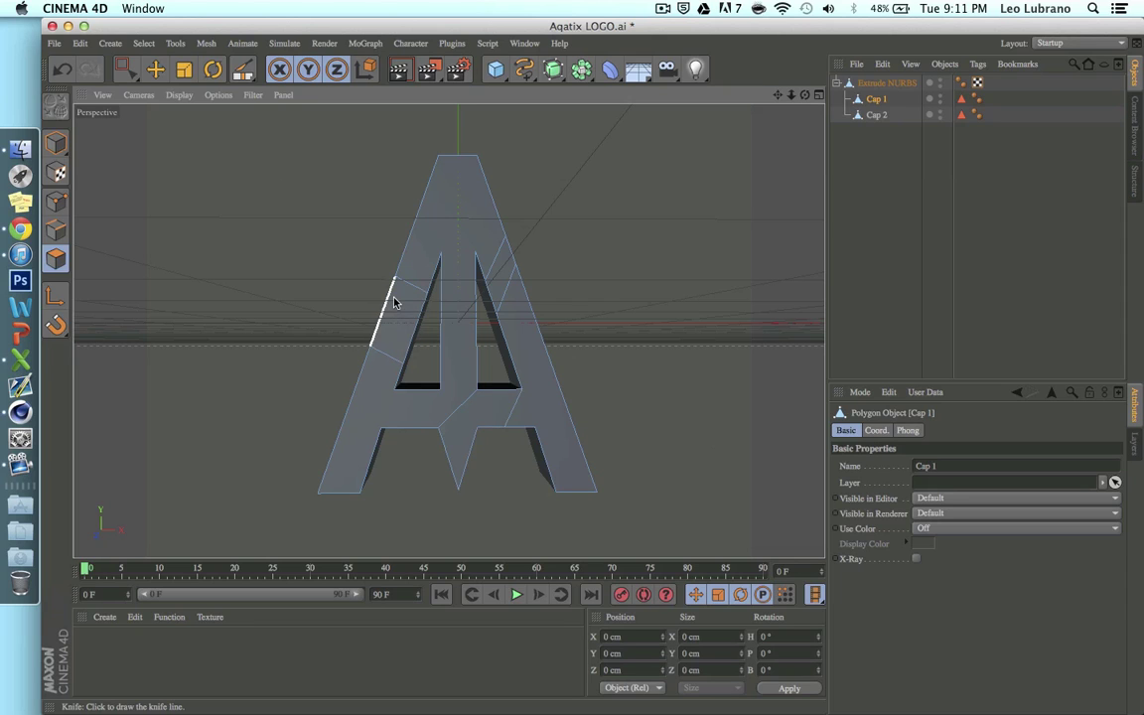
pyautogui.click(427, 293)
# Select the three cut-off polygons of Cap 1: the left leg section, the right leg section and the crossbar piece with the spike
pyautogui.click(154, 68)
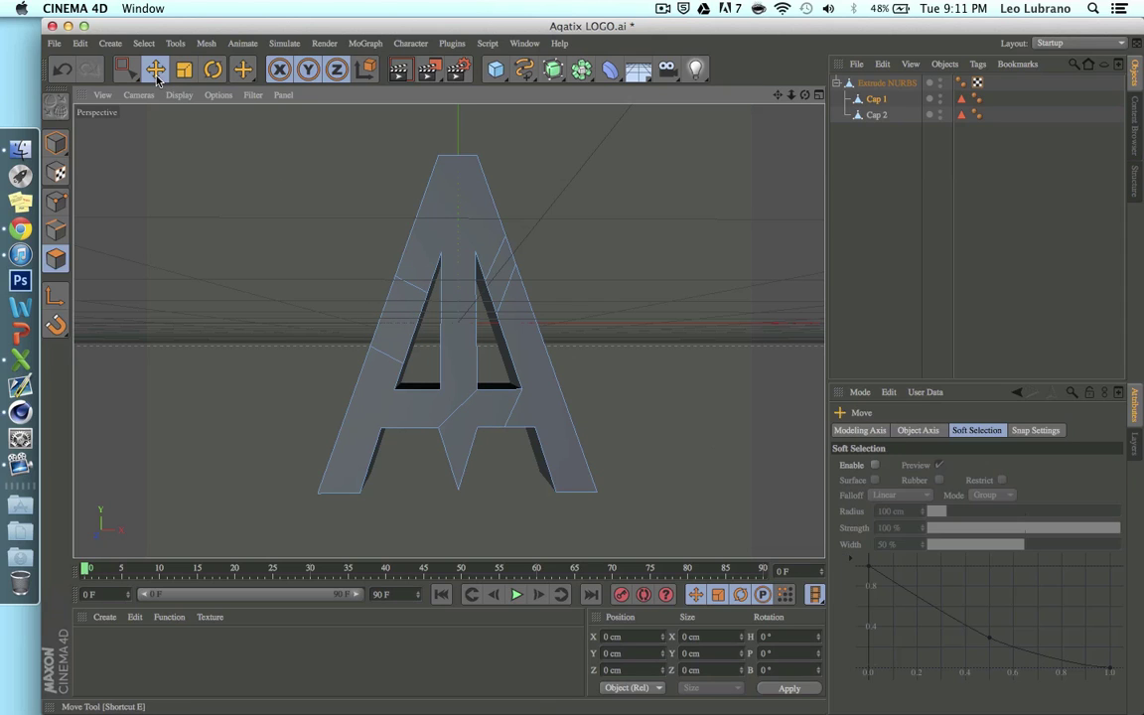
pyautogui.click(388, 330)
pyautogui.keyDown('shift'); pyautogui.click(500, 266); pyautogui.keyUp('shift')
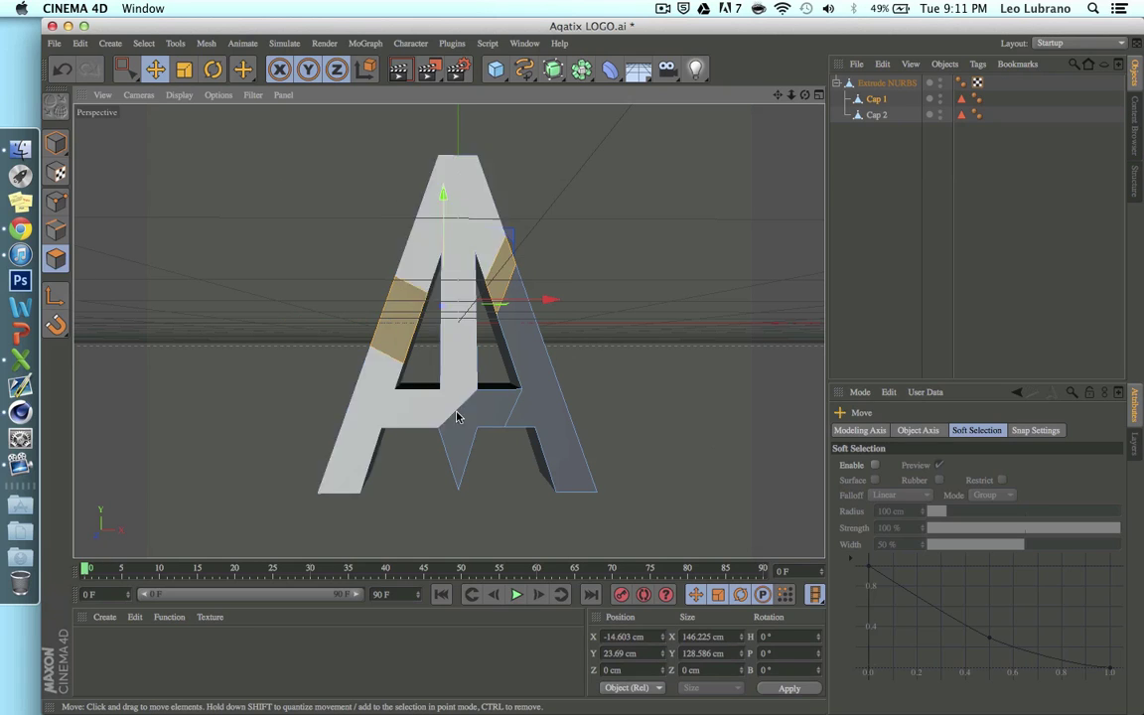
pyautogui.keyDown('shift'); pyautogui.click(462, 429); pyautogui.keyUp('shift')
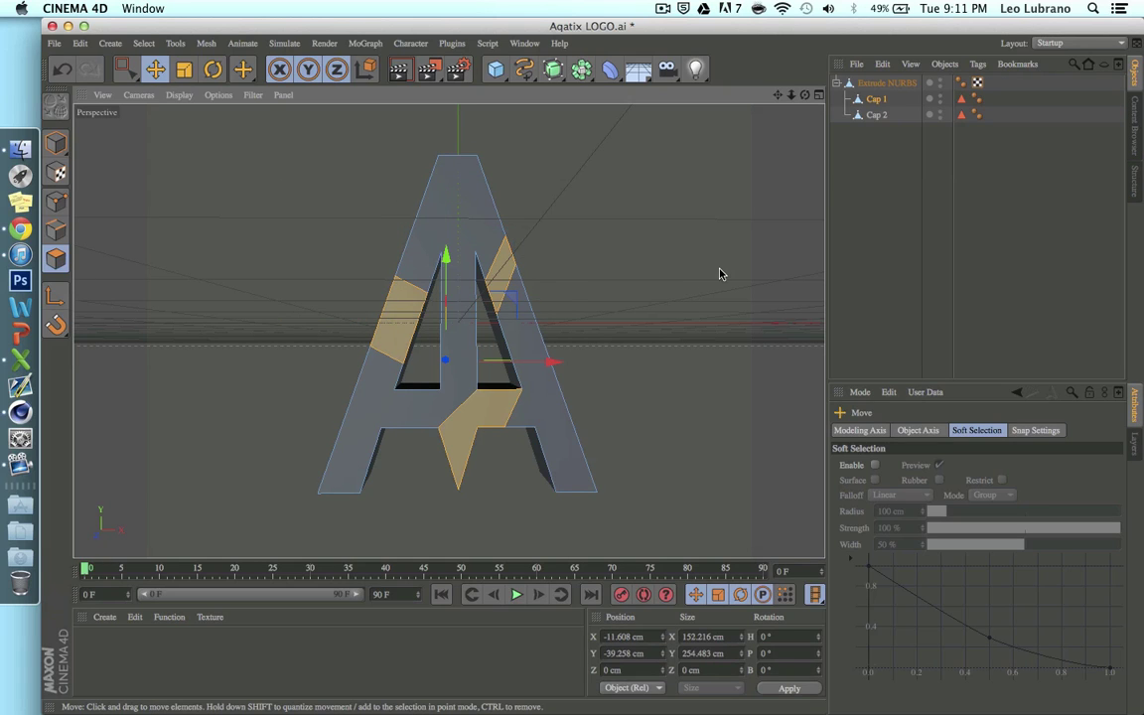
# Extrude the three selected polygons about 55 cm inward, and extrude them again with an offset of about 7.5 cm
pyautogui.rightClick(647, 279)
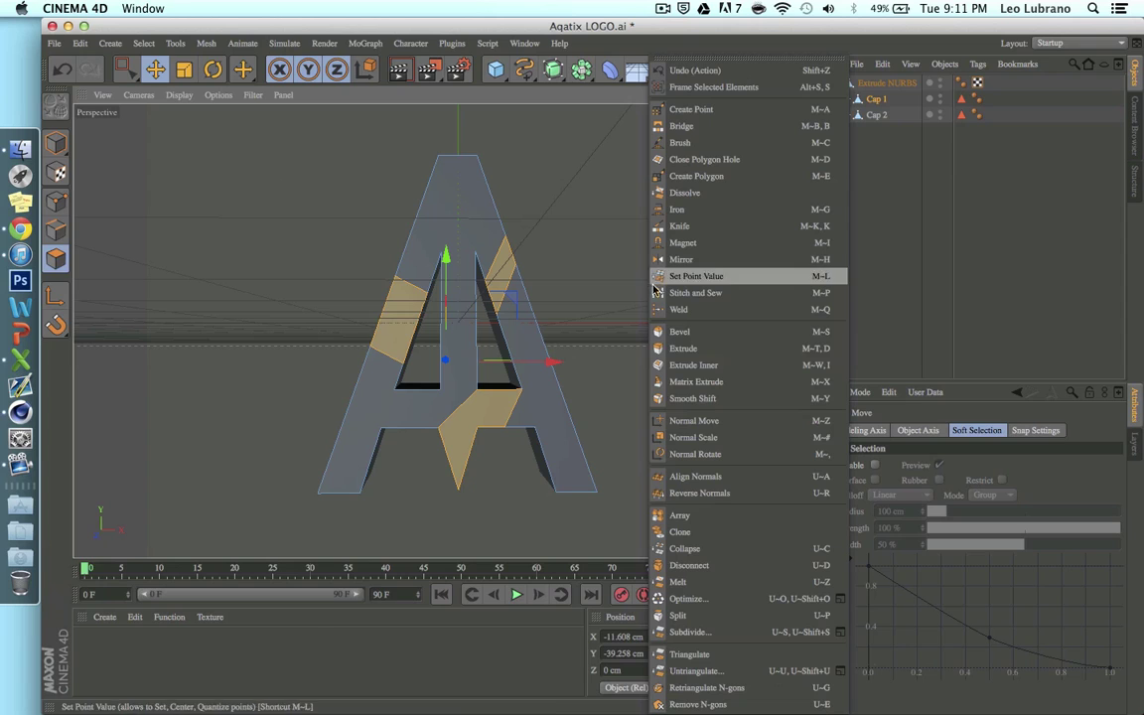
pyautogui.click(685, 348)
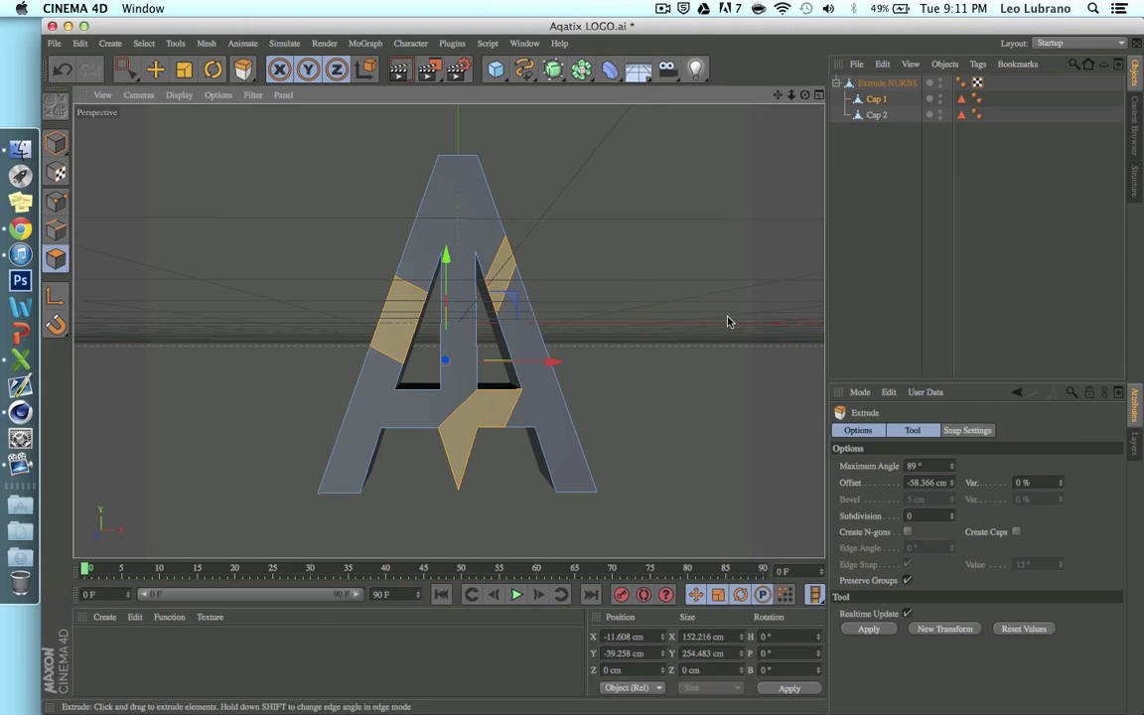
pyautogui.moveTo(727, 320)
pyautogui.mouseDown()
pyautogui.moveTo(789, 321)
pyautogui.moveTo(730, 321)
pyautogui.mouseUp()
pyautogui.keyDown('alt'); pyautogui.moveTo(476, 328); pyautogui.dragTo(449, 325); pyautogui.keyUp('alt')
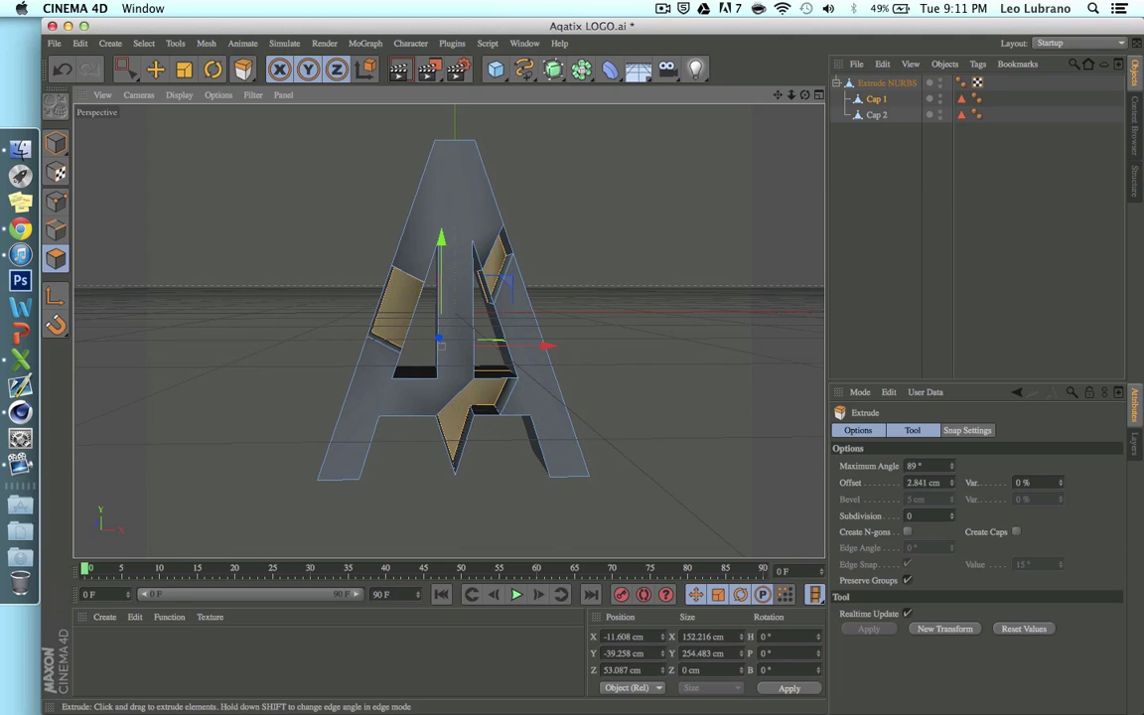
pyautogui.moveTo(595, 283); pyautogui.dragTo(660, 283)
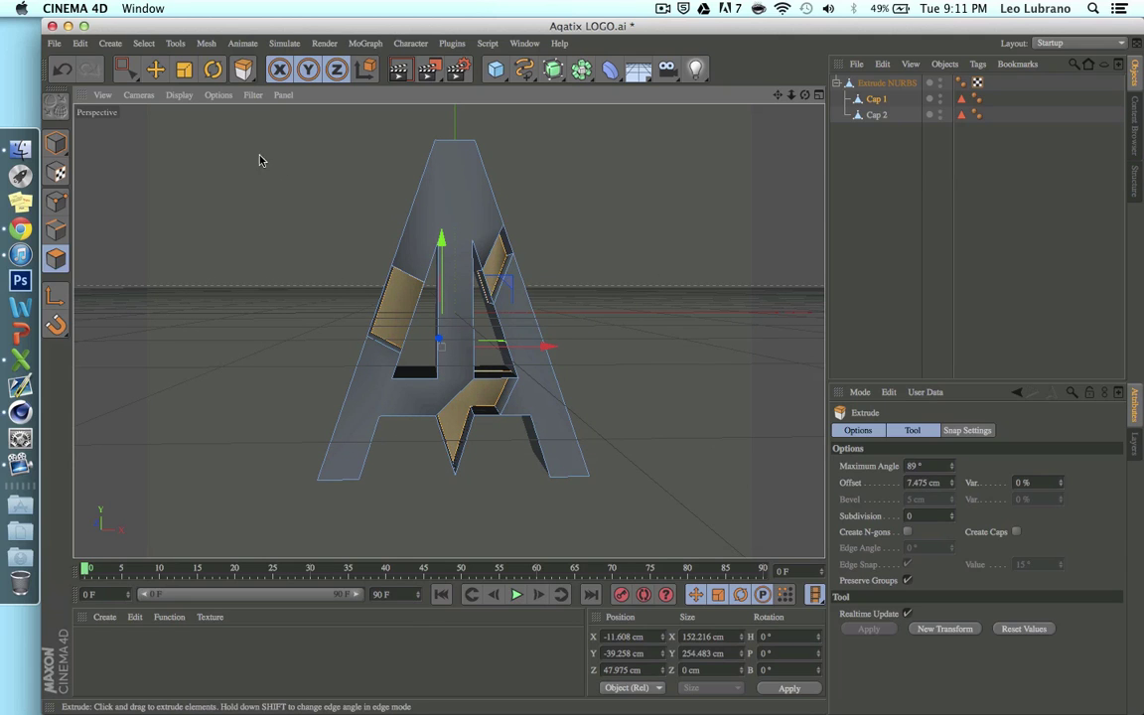
# Switch to Model mode with the Move tool and orbit the logo to examine its recessed sections
pyautogui.click(55, 142)
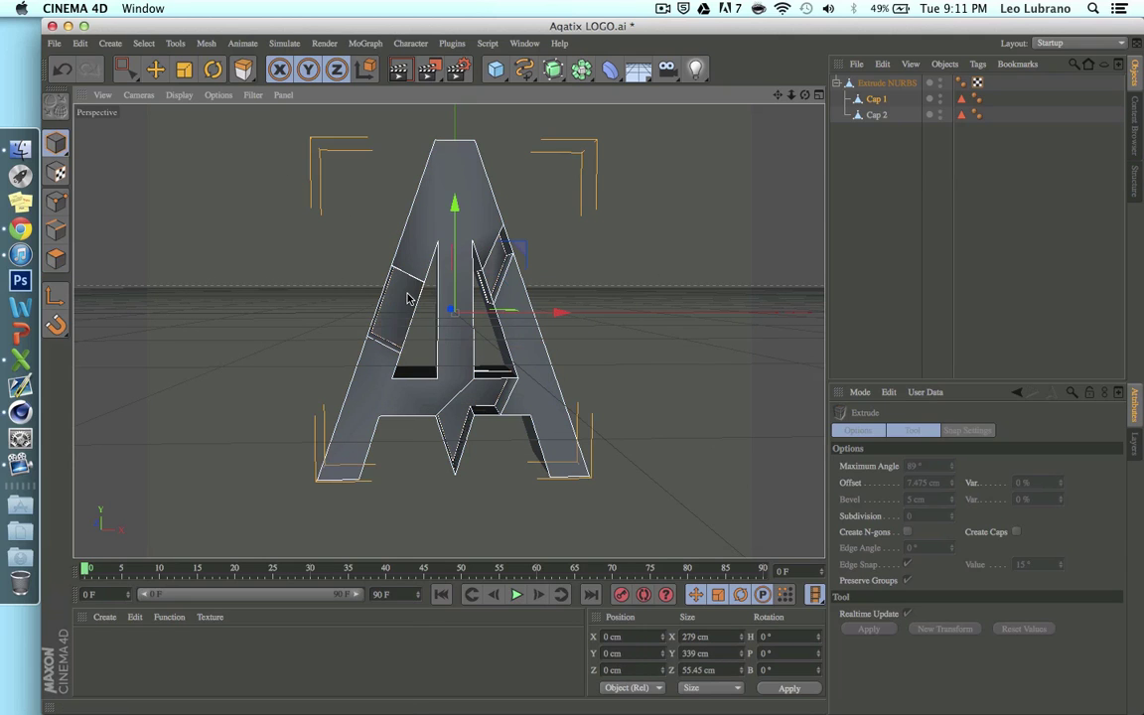
pyautogui.scroll(3, 407, 298)
pyautogui.click(155, 72)
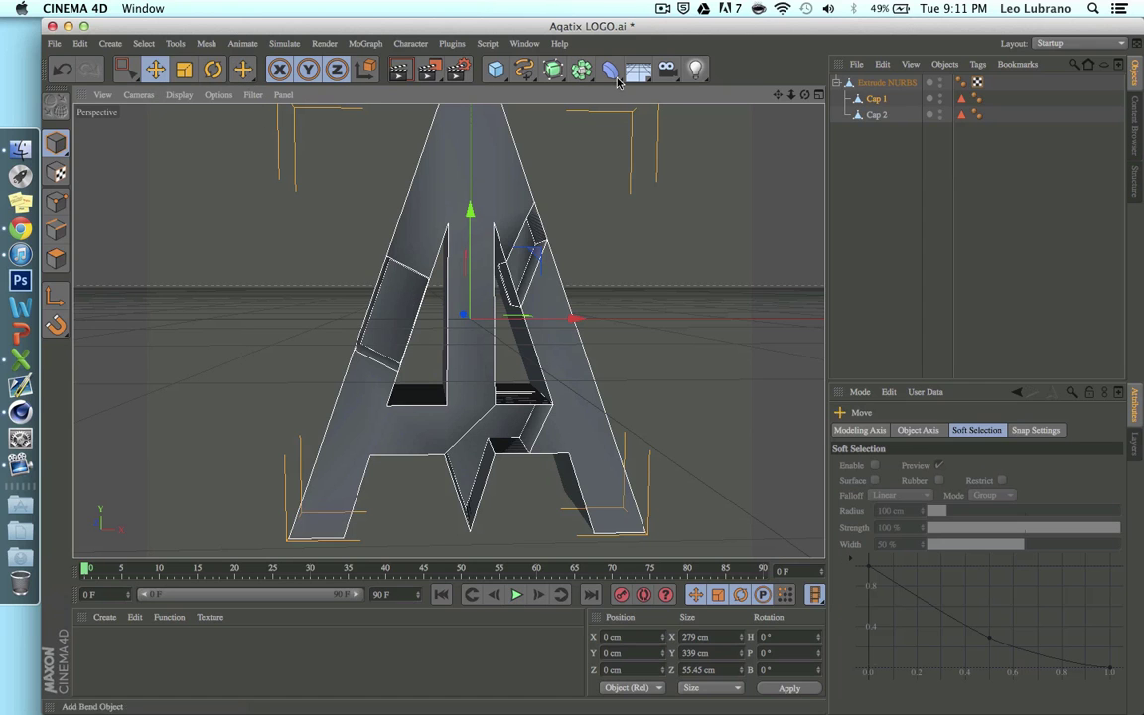
pyautogui.moveTo(804, 94)
pyautogui.mouseDown()
pyautogui.moveTo(636, 109)
pyautogui.moveTo(787, 101)
pyautogui.moveTo(712, 89)
pyautogui.mouseUp()
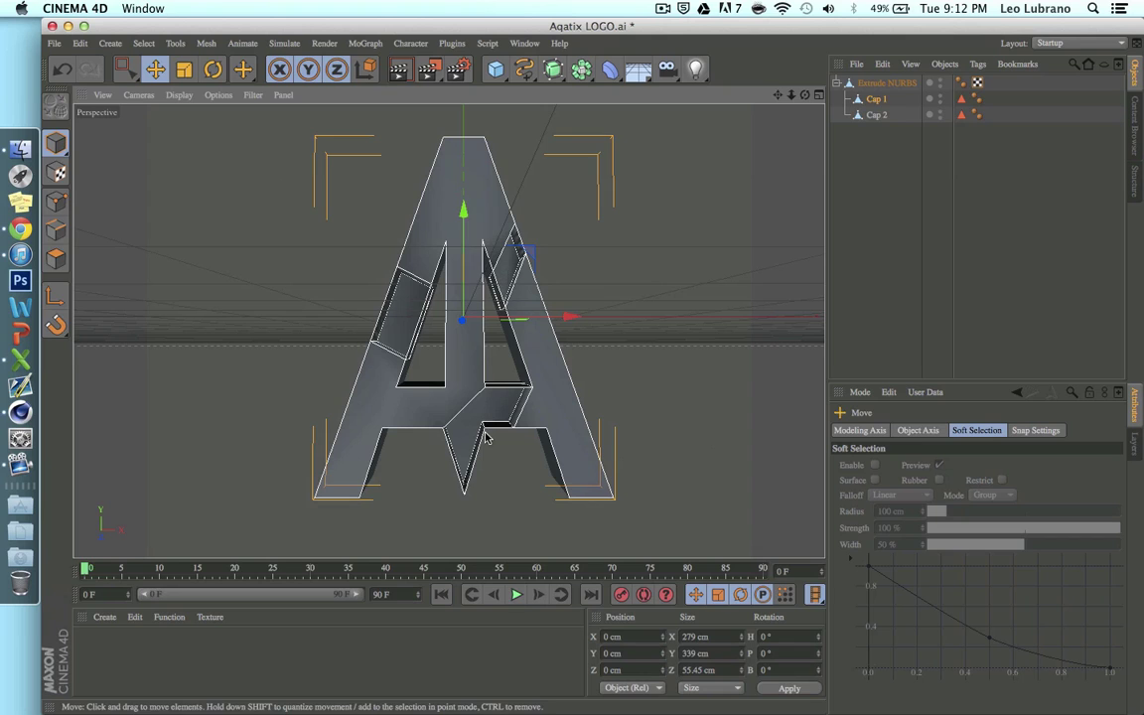
# Collapse the Extrude NURBS hierarchy and leave nothing selected
pyautogui.click(656, 328)
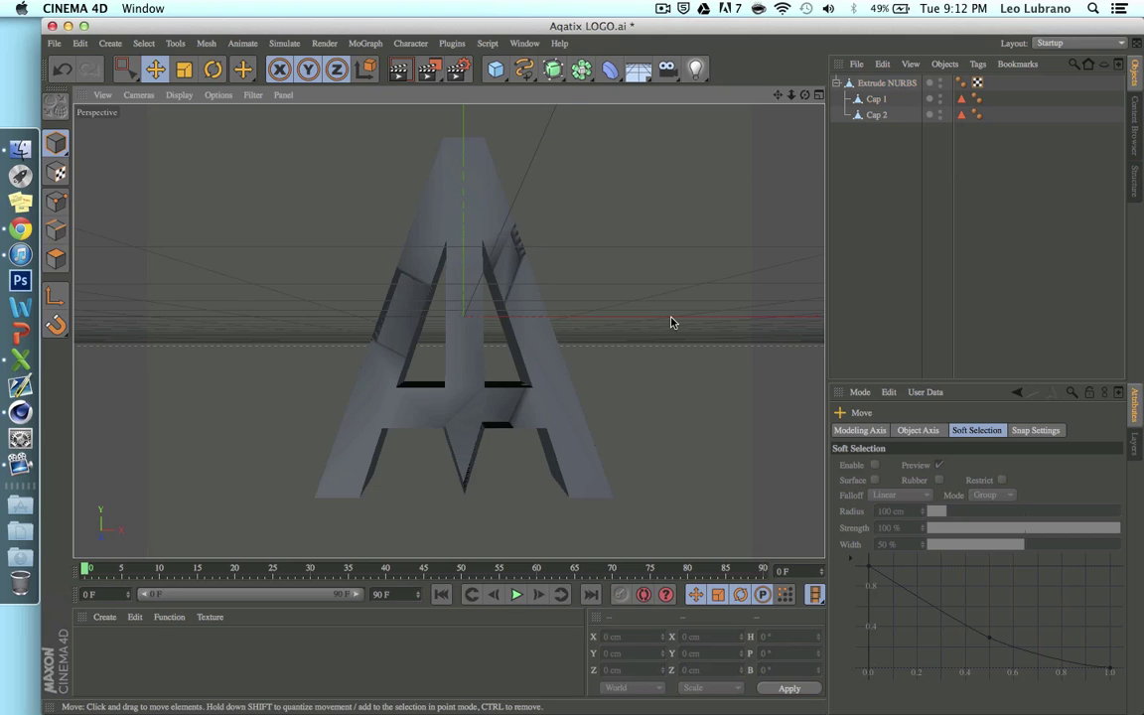
pyautogui.click(837, 84)
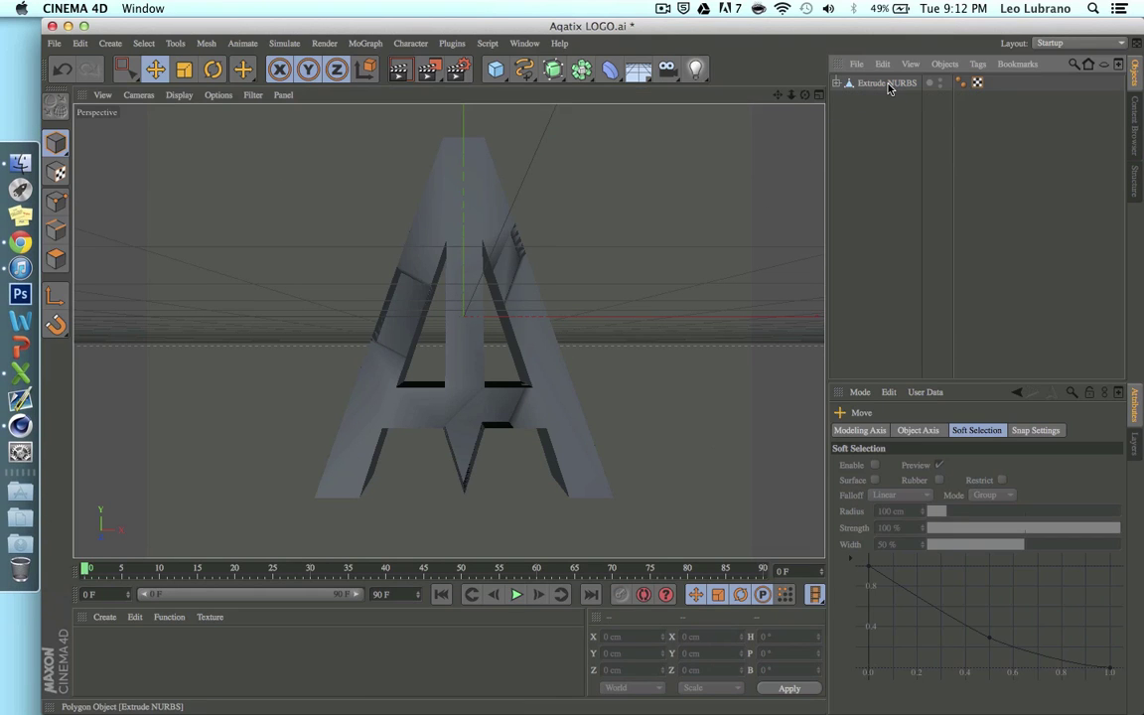
pyautogui.click(881, 82)
pyautogui.click(721, 221)
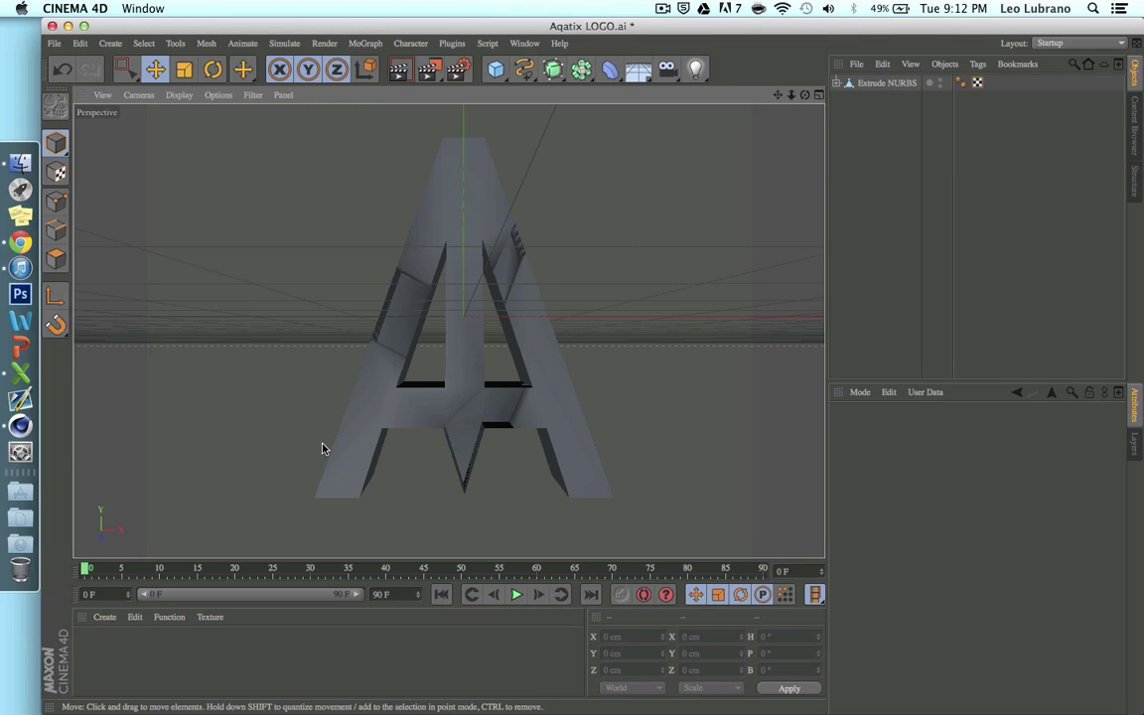
# Create a default grey material with an Object (Soft Shadow) preview and apply it to the logo's front face
pyautogui.doubleClick(139, 675)
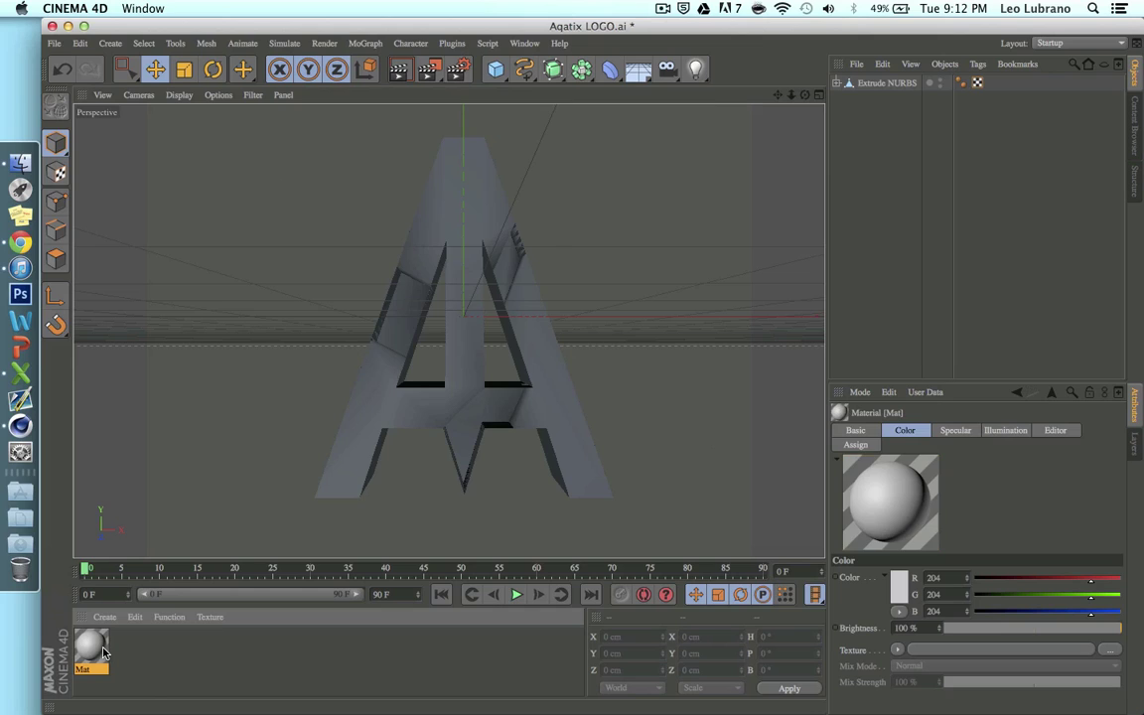
pyautogui.doubleClick(92, 647)
pyautogui.rightClick(286, 159)
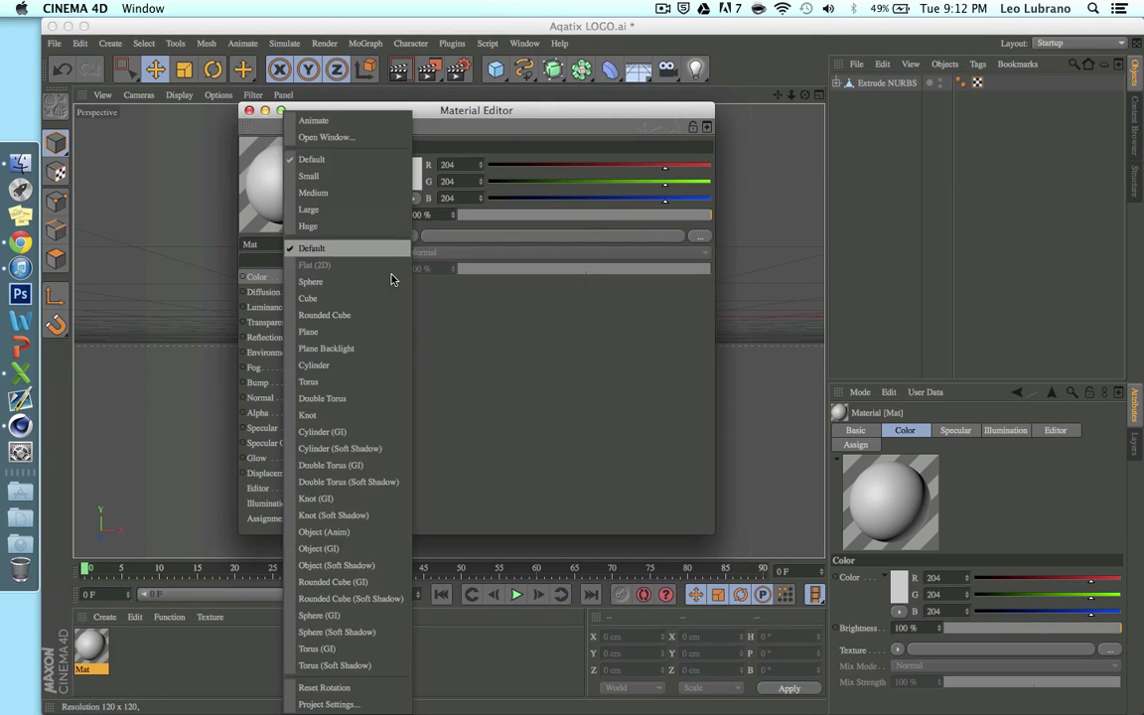
pyautogui.click(335, 565)
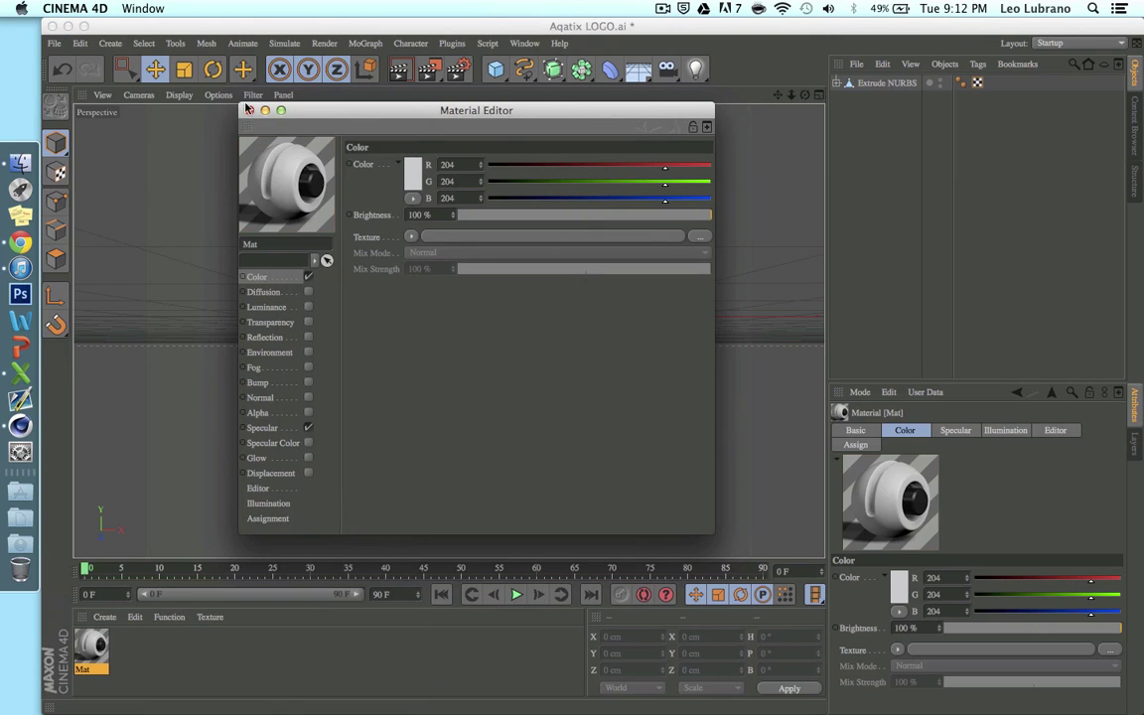
pyautogui.click(249, 110)
pyautogui.moveTo(84, 655); pyautogui.dragTo(375, 389)
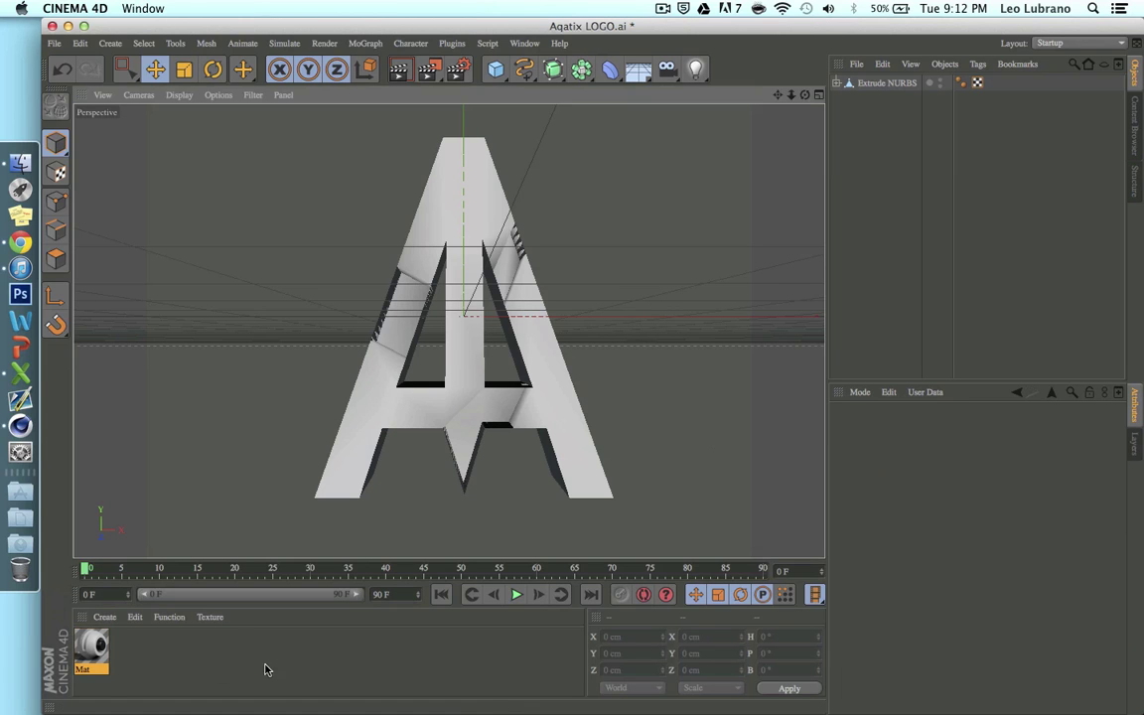
# Create a second material with an Object (Soft Shadow) preview and set its color to pure red, RGB 255, 0, 0
pyautogui.doubleClick(157, 659)
pyautogui.doubleClick(91, 652)
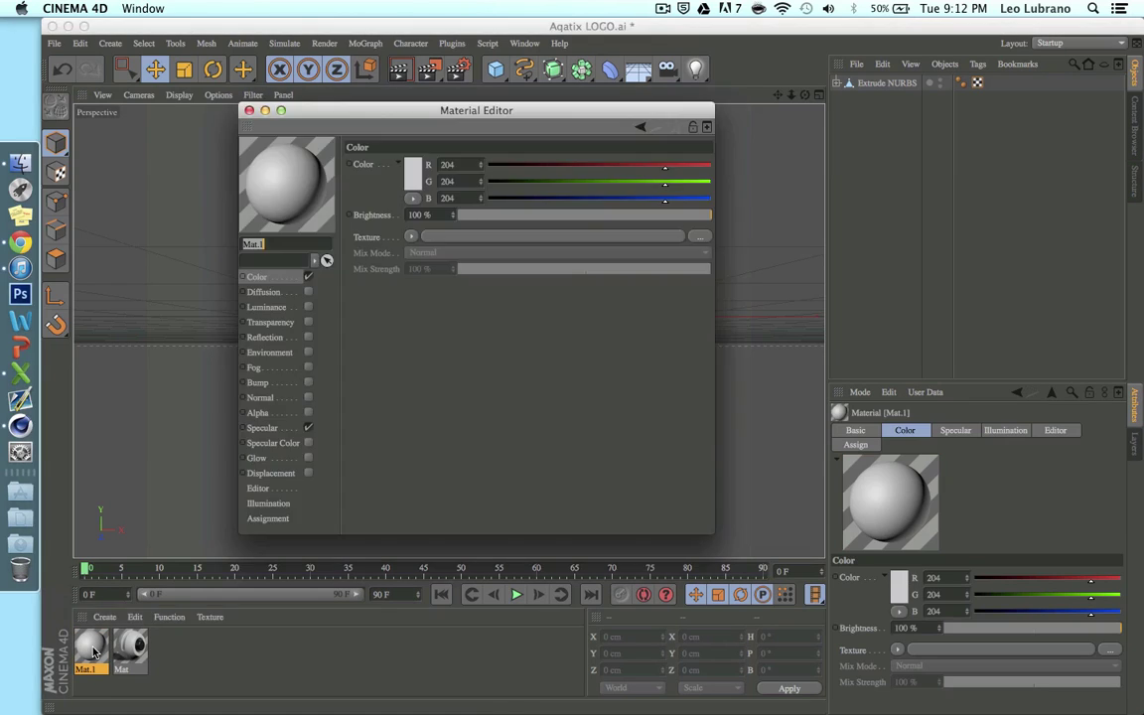
pyautogui.rightClick(263, 156)
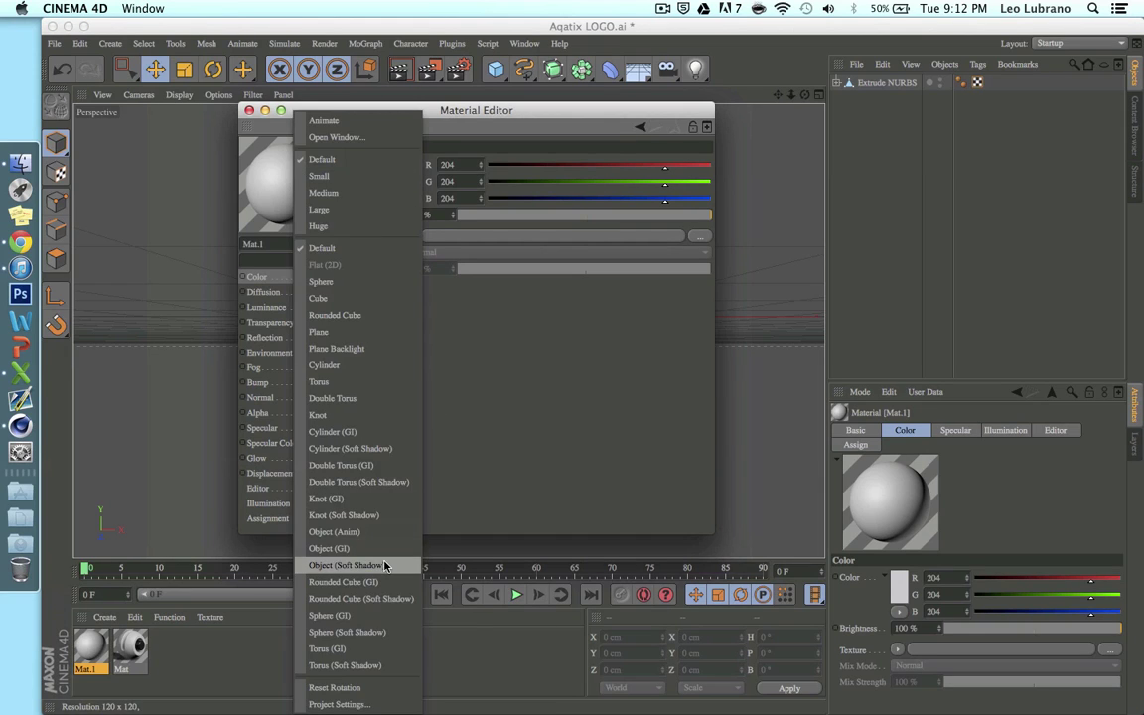
pyautogui.click(357, 565)
pyautogui.click(414, 187)
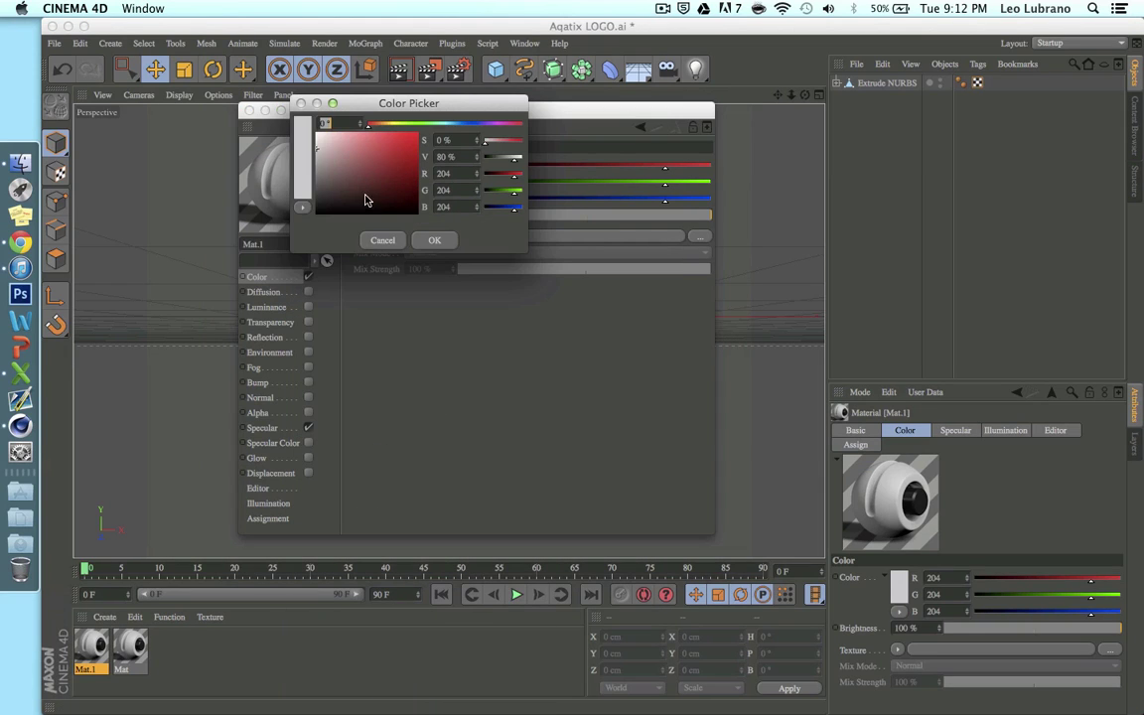
pyautogui.moveTo(398, 188); pyautogui.dragTo(575, 6)
pyautogui.press('Return')
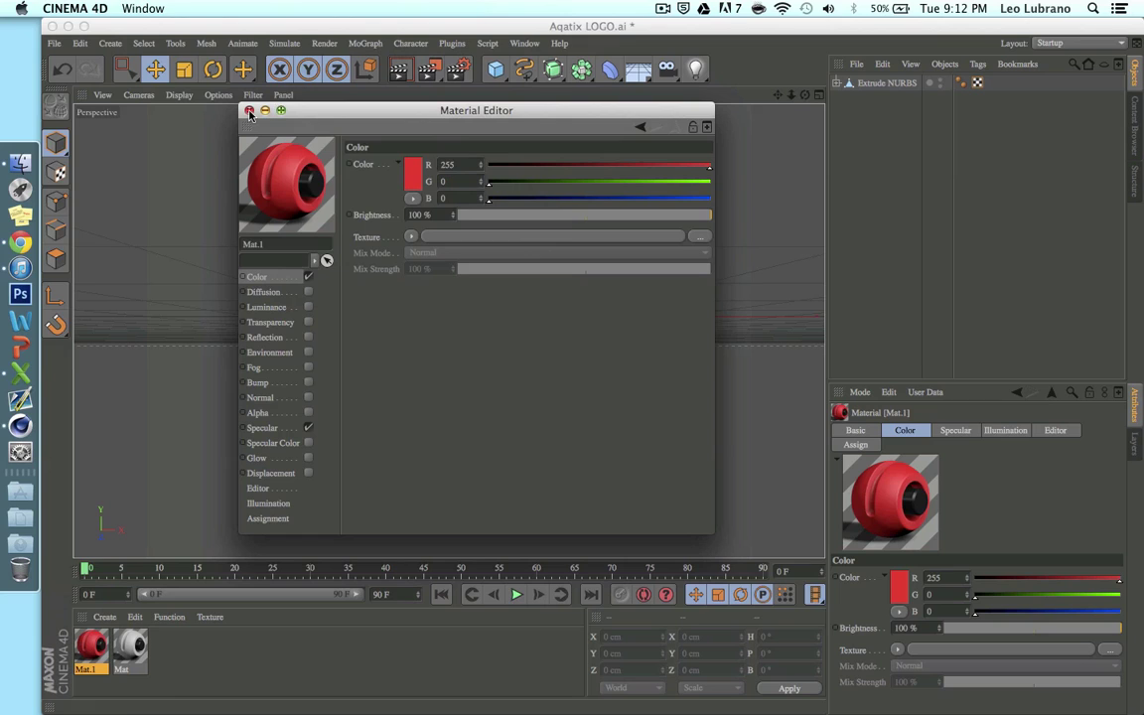
pyautogui.click(249, 112)
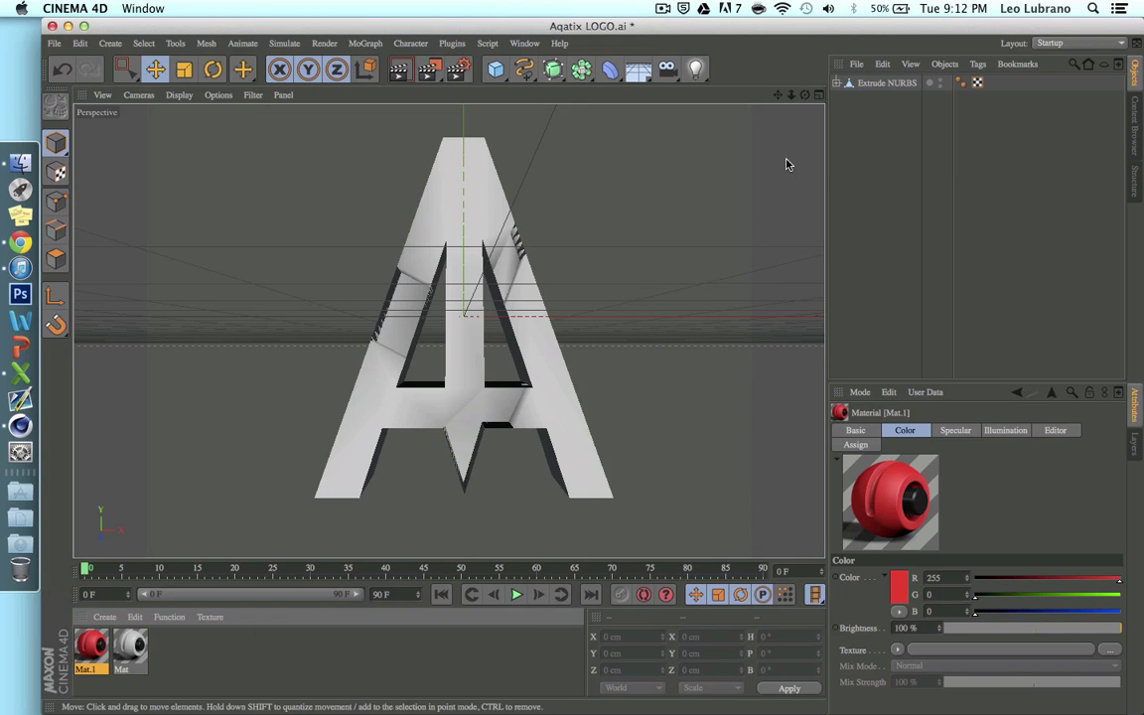
# Select the Extrude NURBS logo and frame the whole letter in a maximized Front view
pyautogui.click(884, 87)
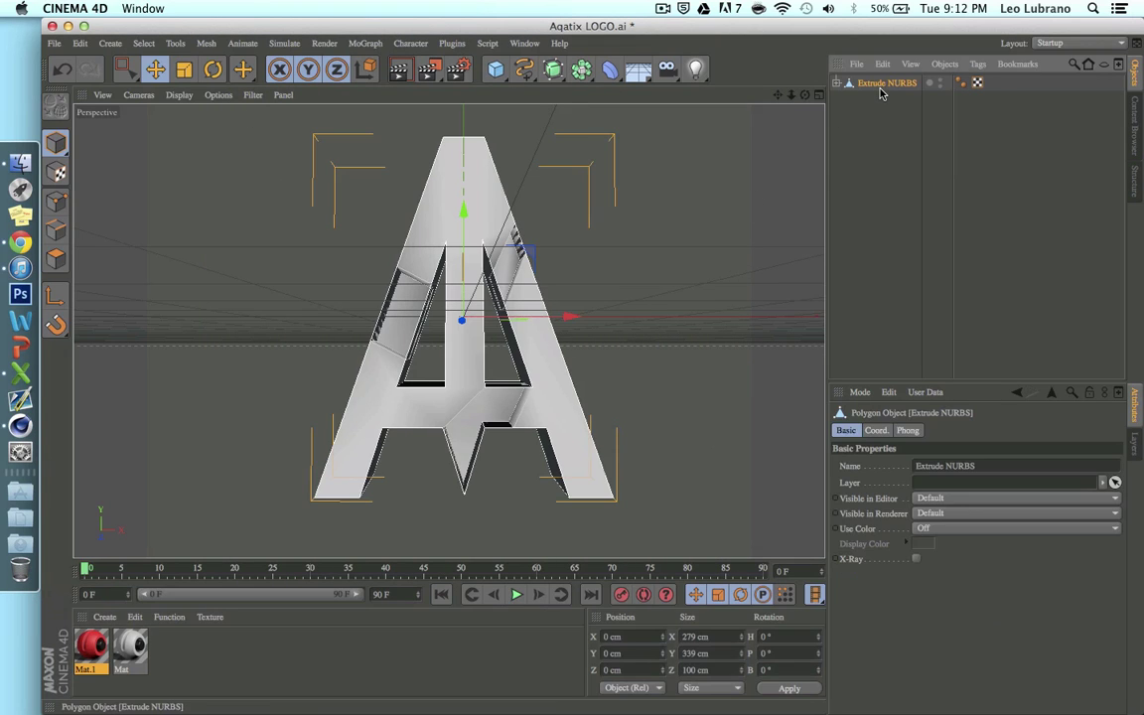
pyautogui.click(818, 96)
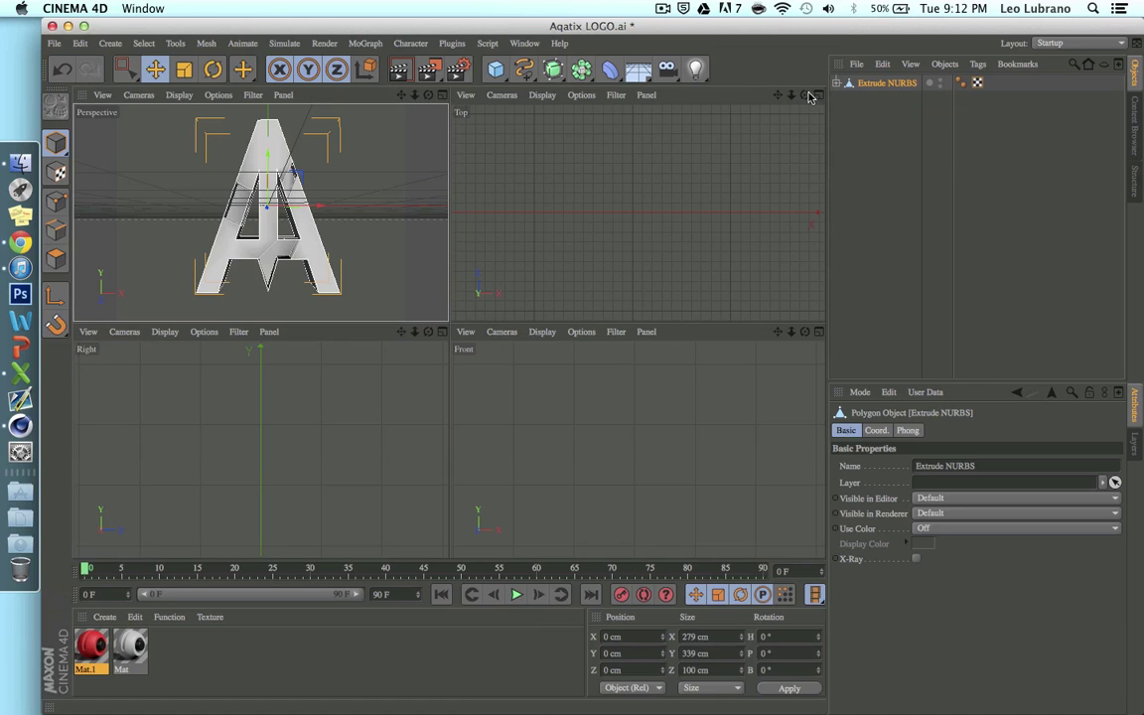
pyautogui.click(637, 211)
pyautogui.scroll(-5, 637, 211)
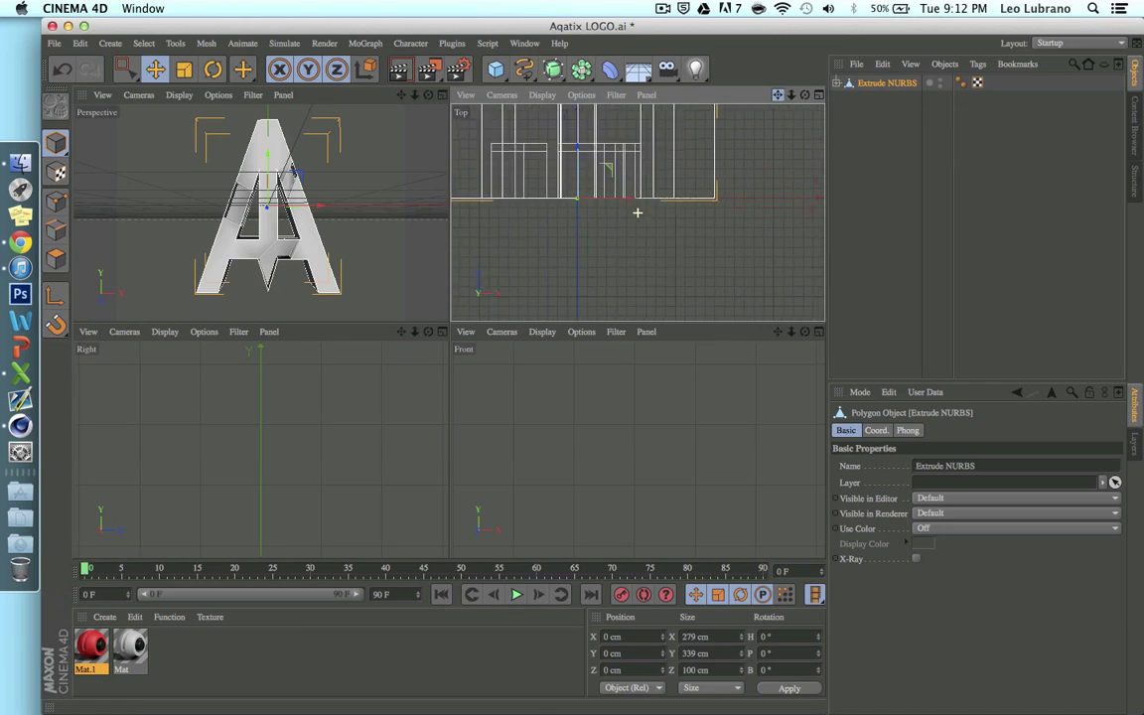
pyautogui.moveTo(777, 95); pyautogui.dragTo(805, 97)
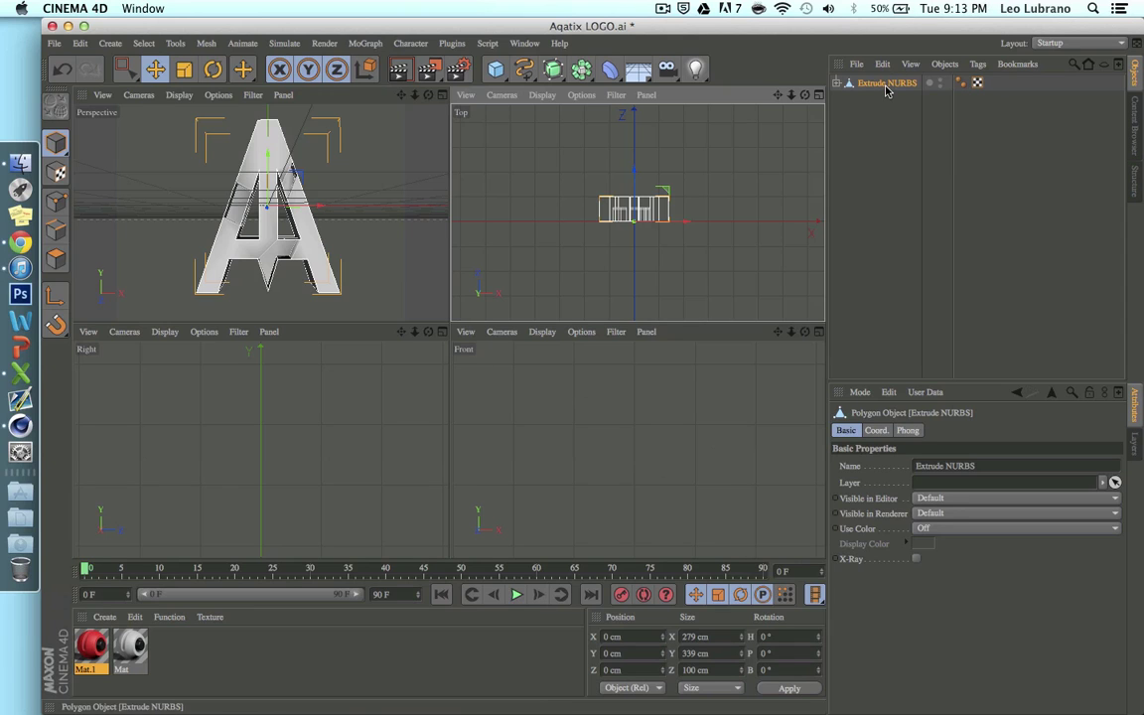
pyautogui.moveTo(777, 332); pyautogui.dragTo(677, 504)
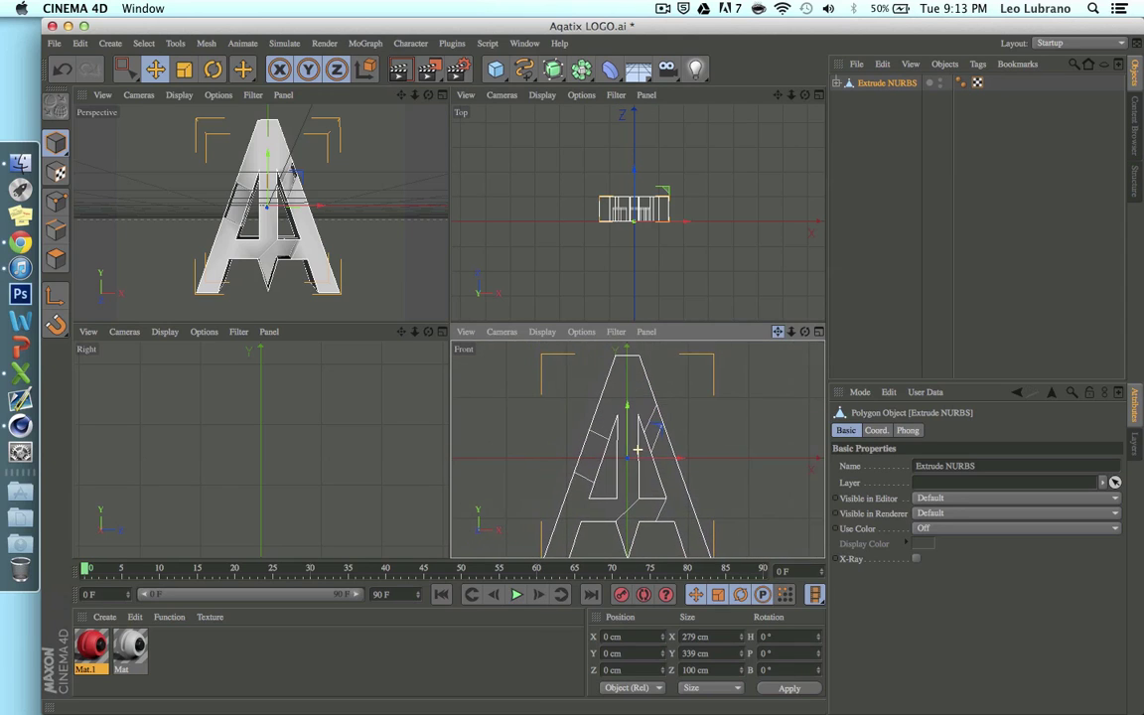
pyautogui.click(818, 332)
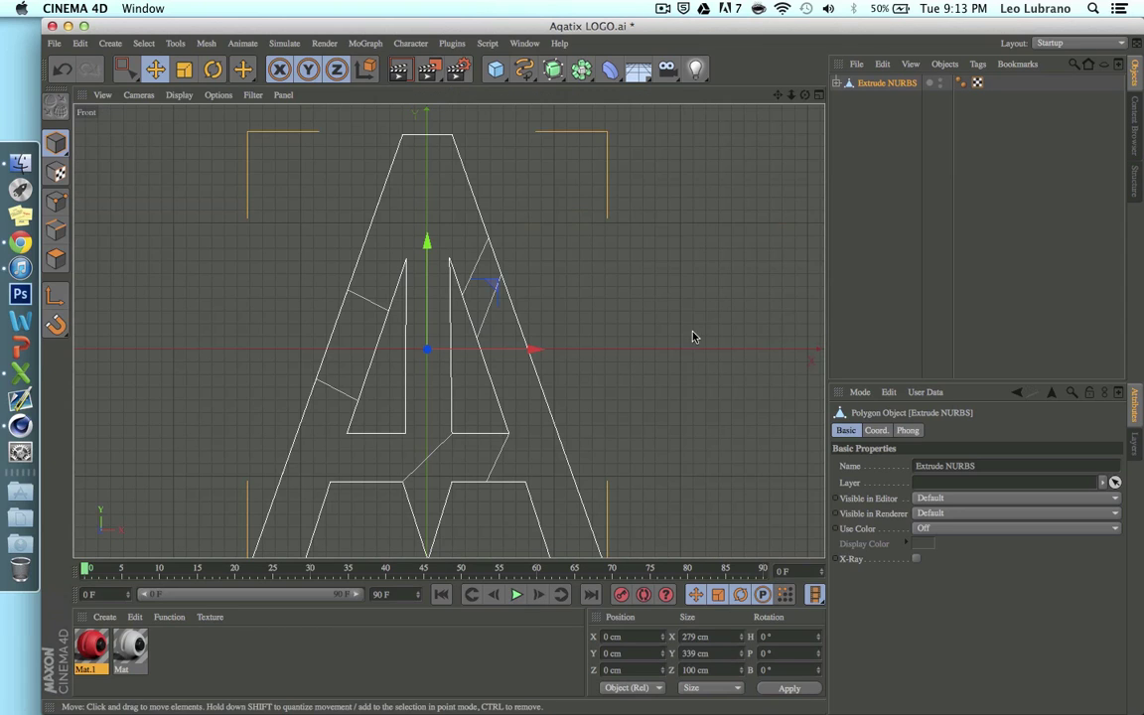
pyautogui.keyDown('alt'); pyautogui.moveTo(592, 371); pyautogui.dragTo(637, 352, button='middle'); pyautogui.keyUp('alt')
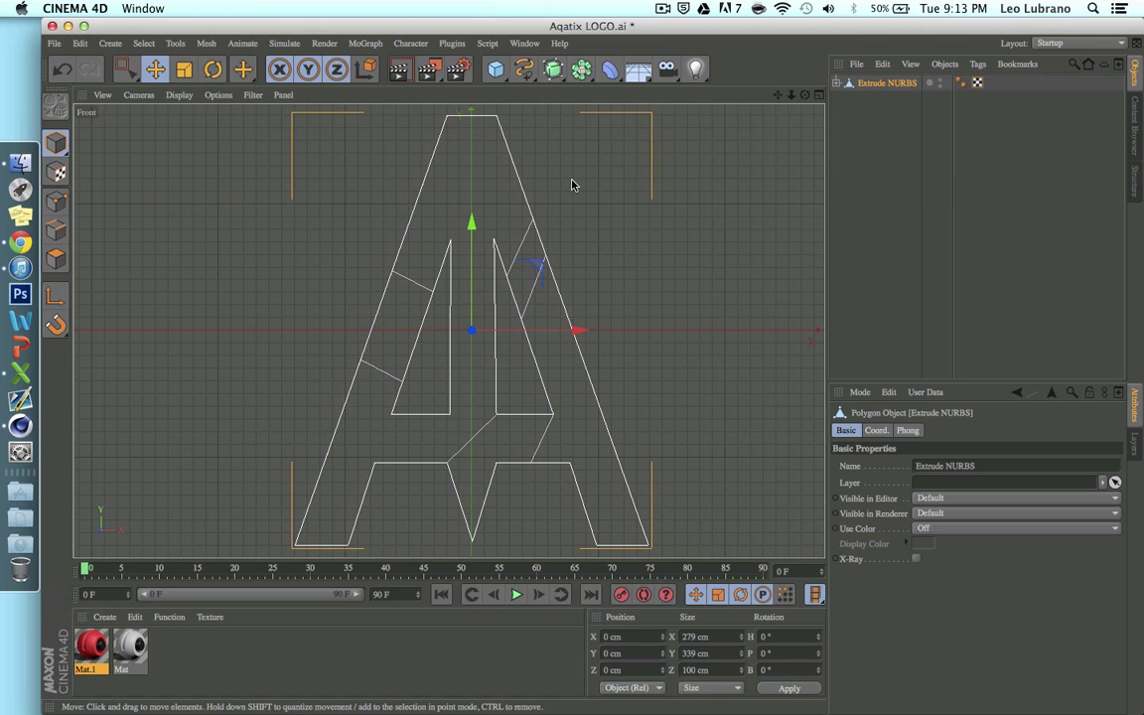
pyautogui.moveTo(776, 95); pyautogui.dragTo(627, 258)
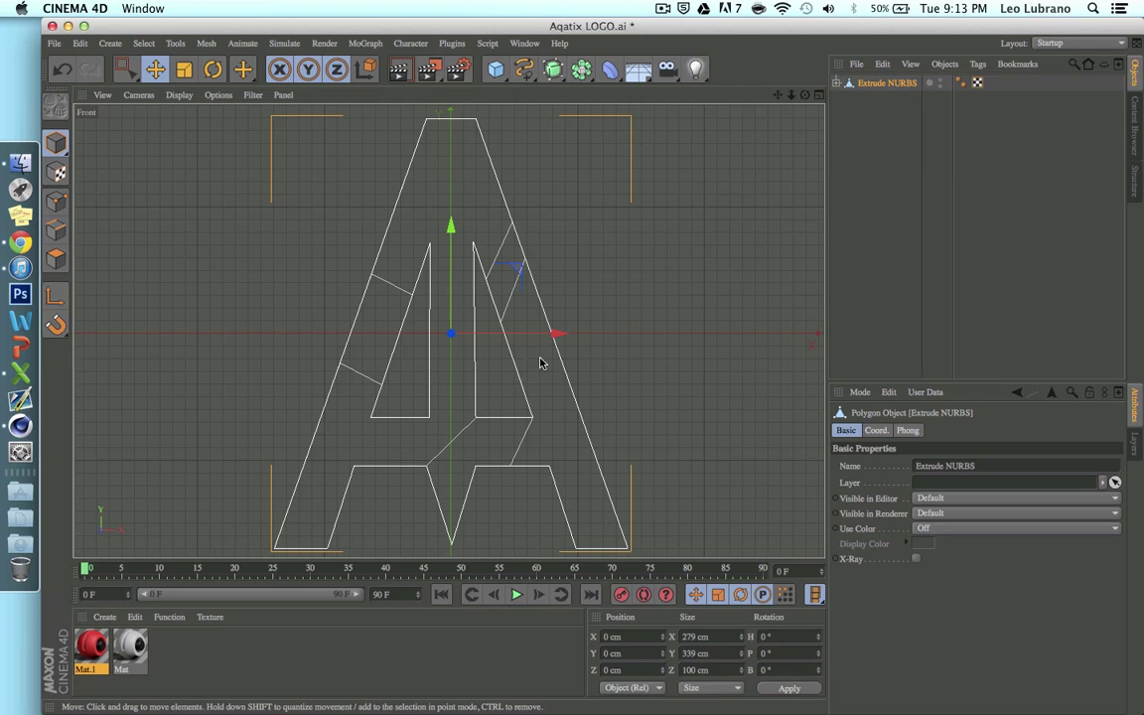
# Draw four Freehand splines over the recessed sections: two crossing on the left leg, one on the right leg and one on the crossbar
pyautogui.click(523, 69)
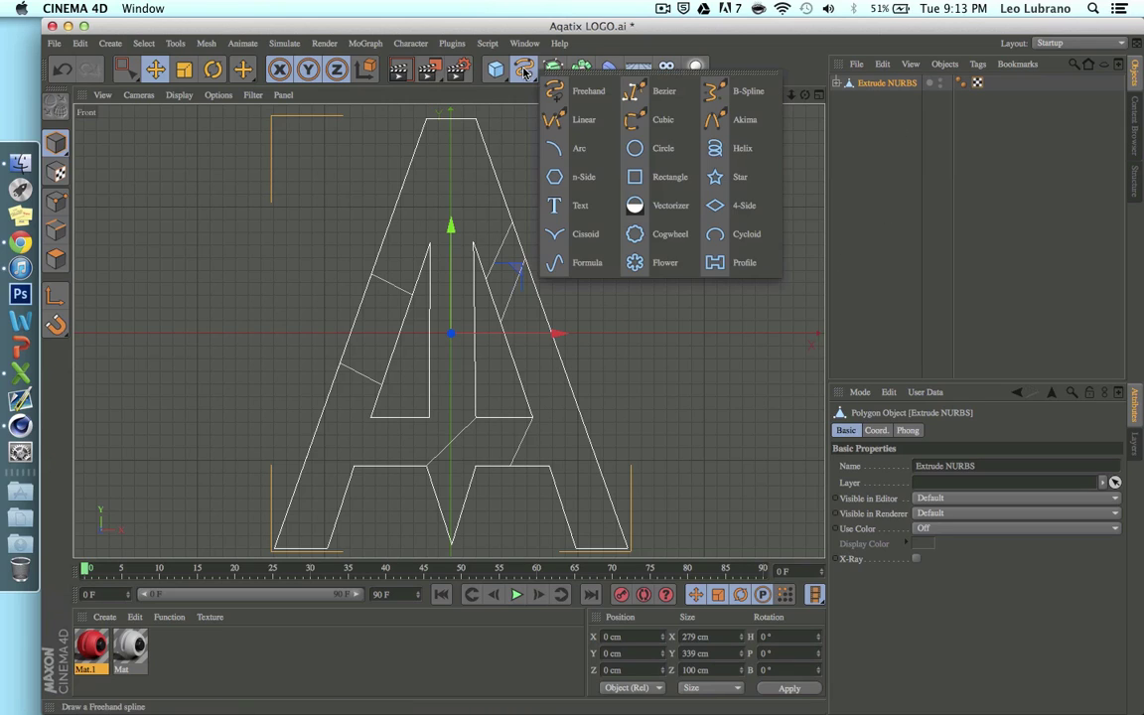
pyautogui.click(576, 91)
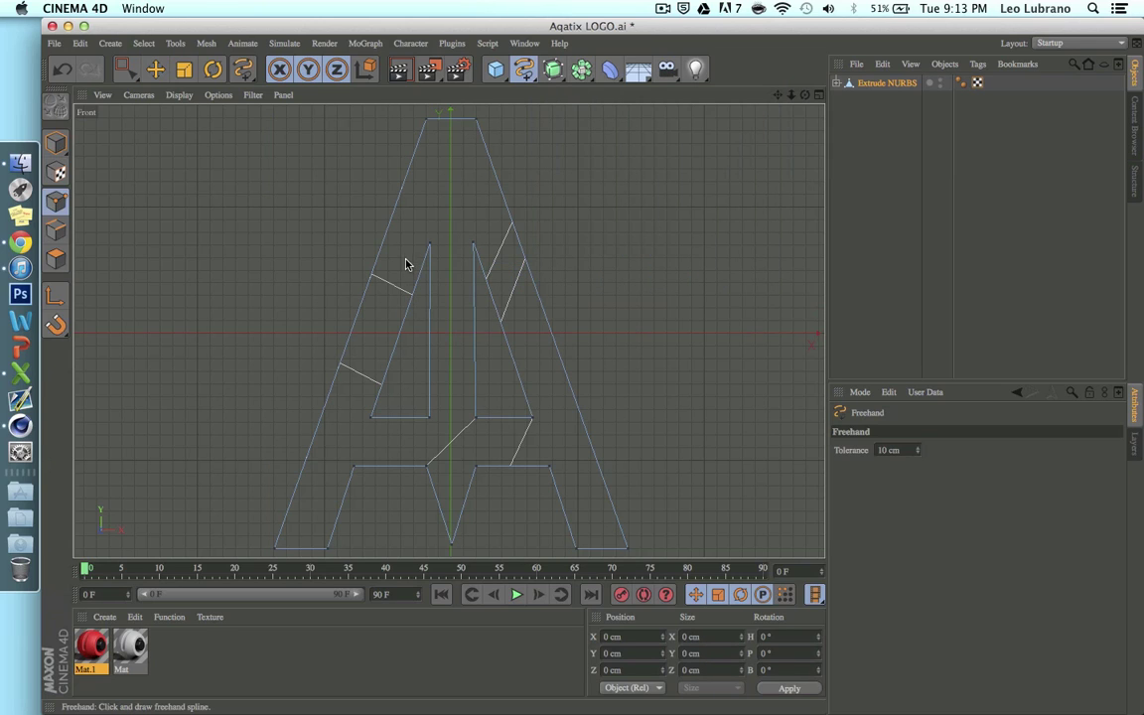
pyautogui.moveTo(393, 268)
pyautogui.mouseDown()
pyautogui.moveTo(395, 297)
pyautogui.moveTo(352, 395)
pyautogui.moveTo(389, 279)
pyautogui.mouseUp()
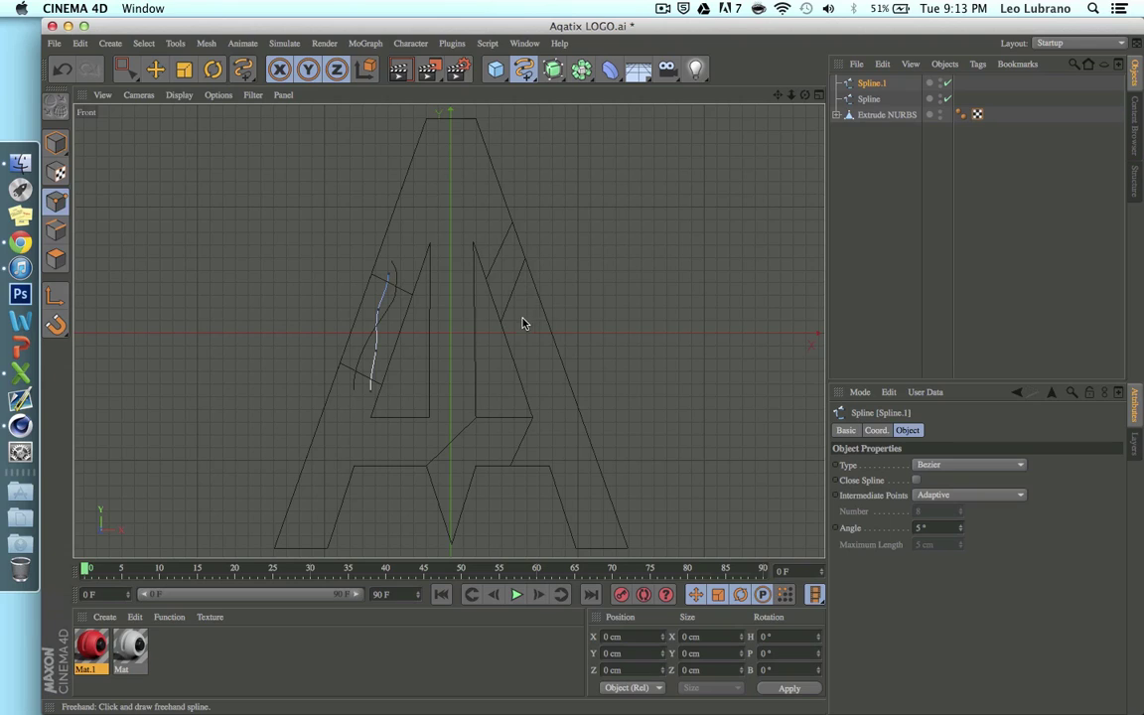
pyautogui.moveTo(524, 322); pyautogui.dragTo(481, 246)
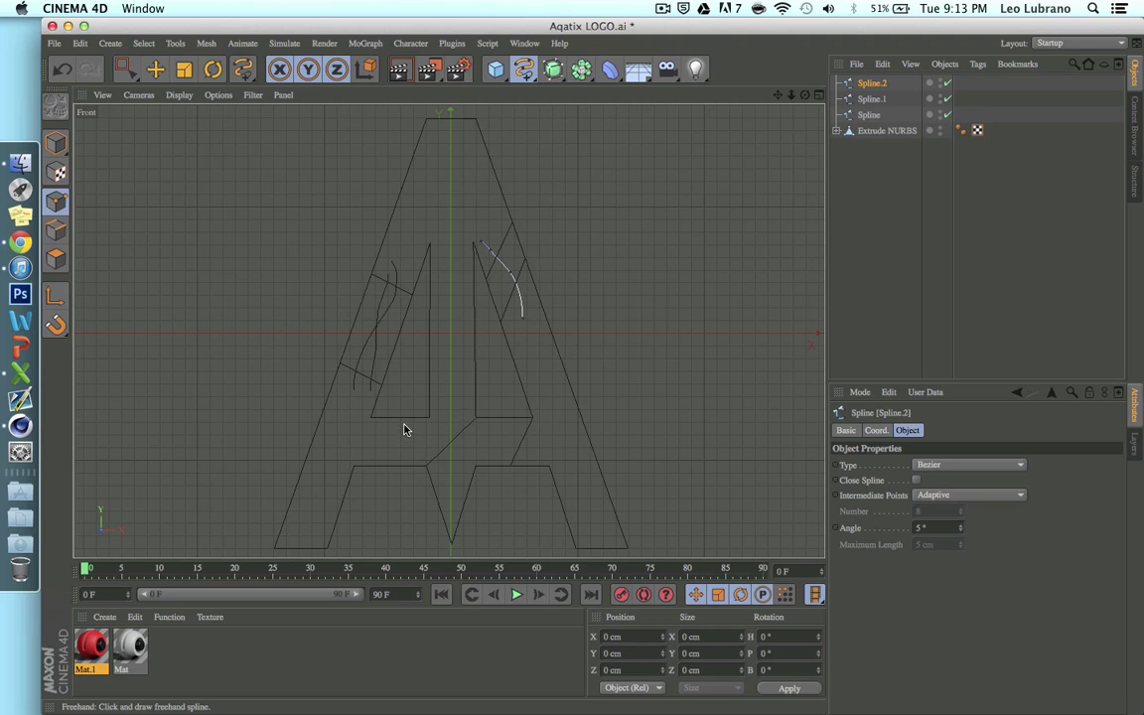
pyautogui.moveTo(407, 429); pyautogui.dragTo(478, 480)
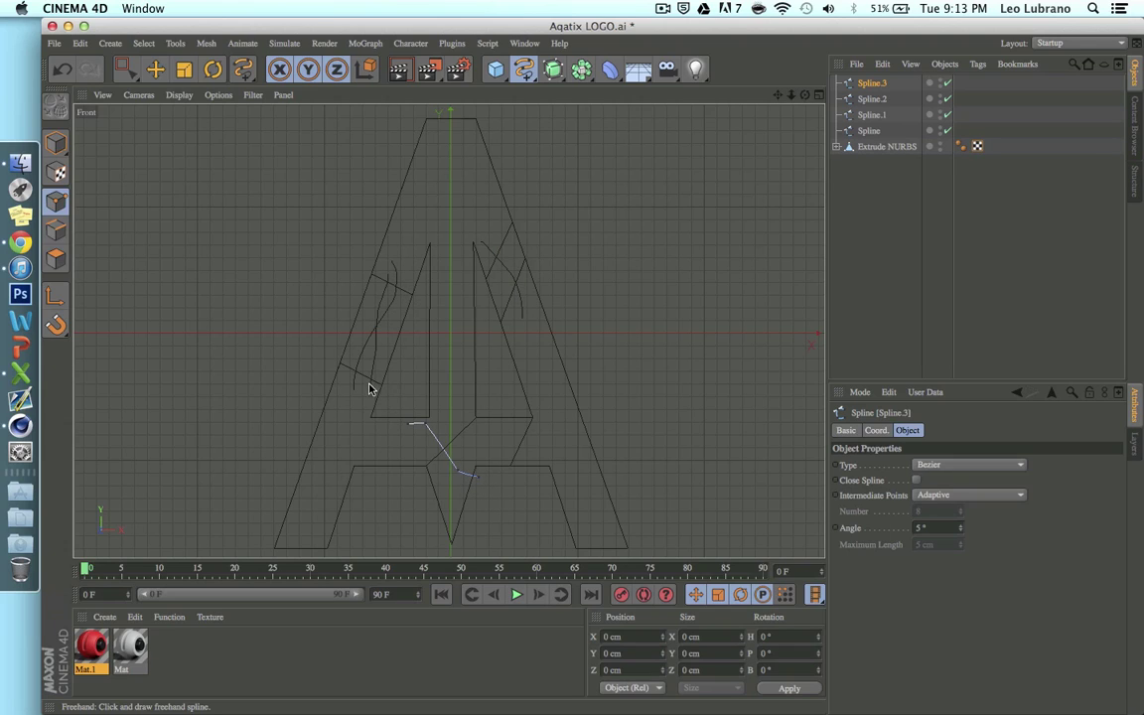
pyautogui.moveTo(374, 276); pyautogui.dragTo(411, 294)
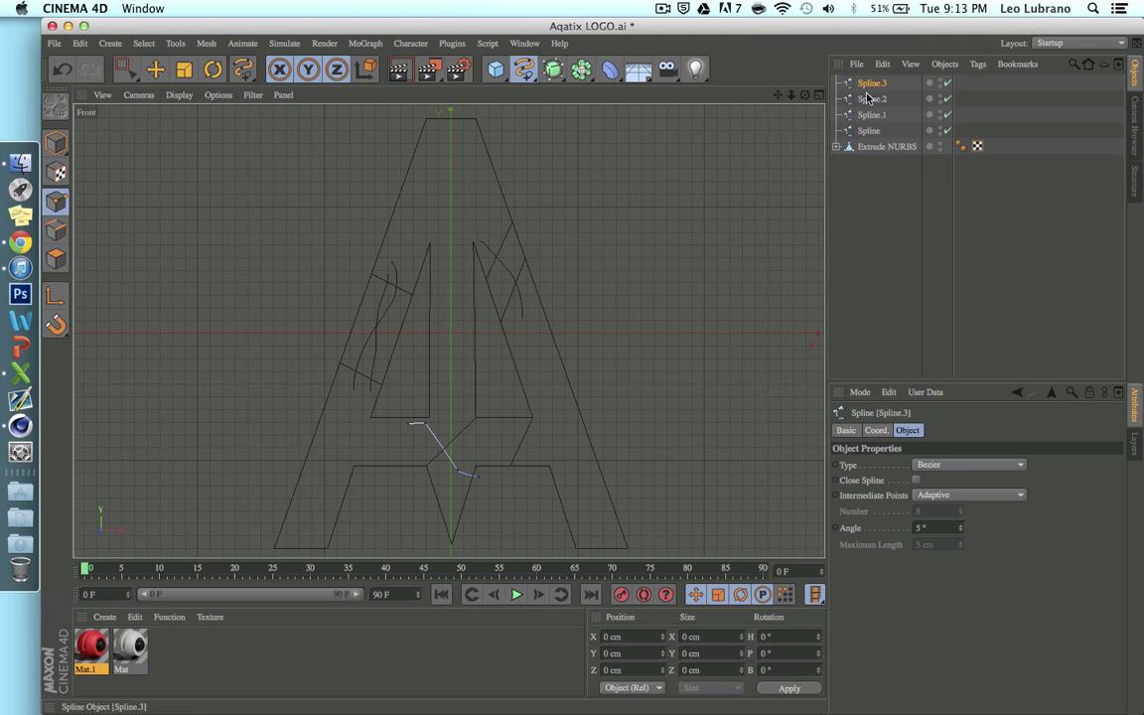
# Return to a maximized Perspective view in Model mode and select all four freehand splines
pyautogui.click(819, 95)
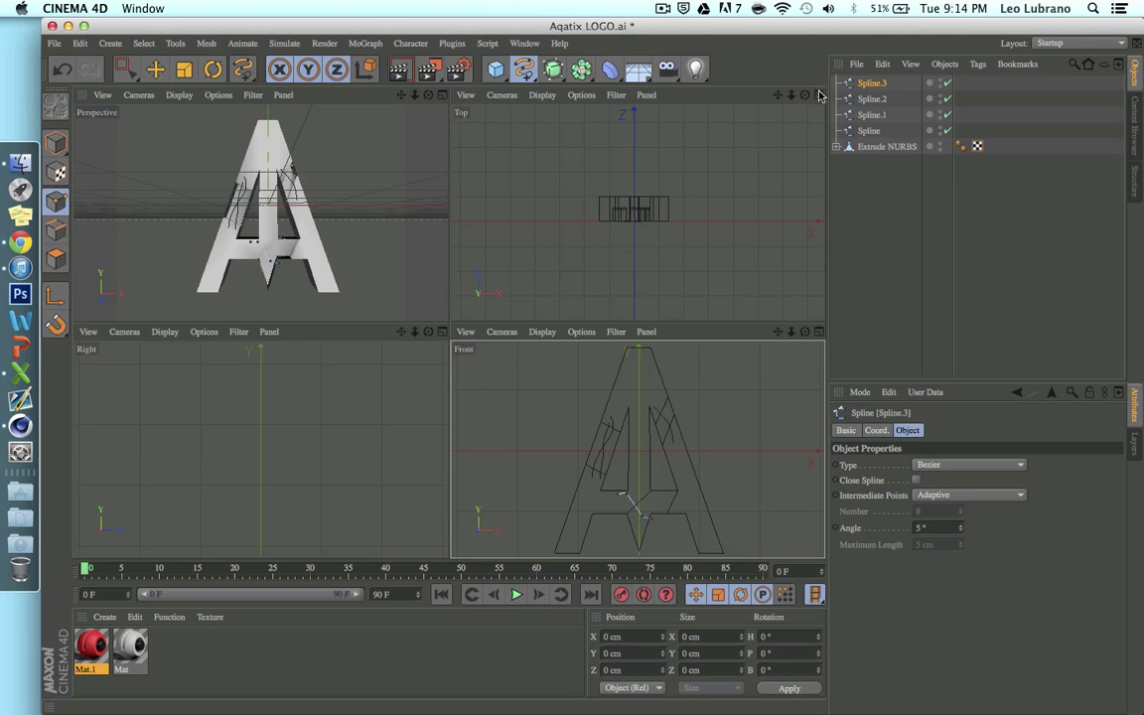
pyautogui.click(442, 95)
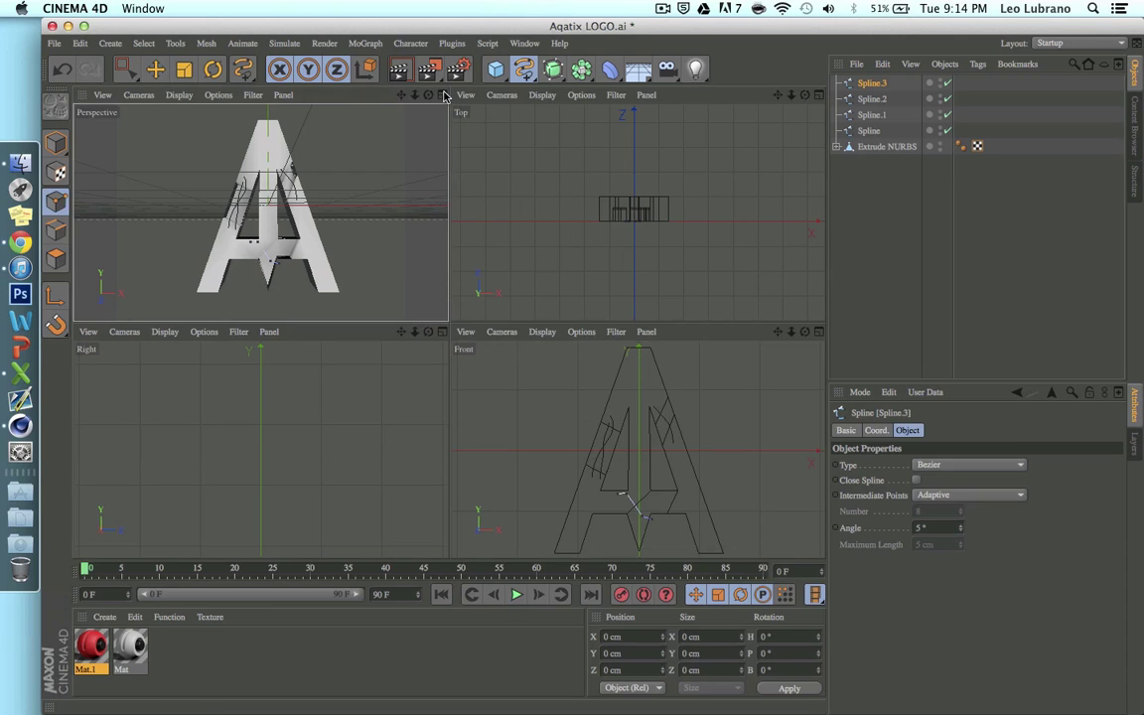
pyautogui.click(56, 142)
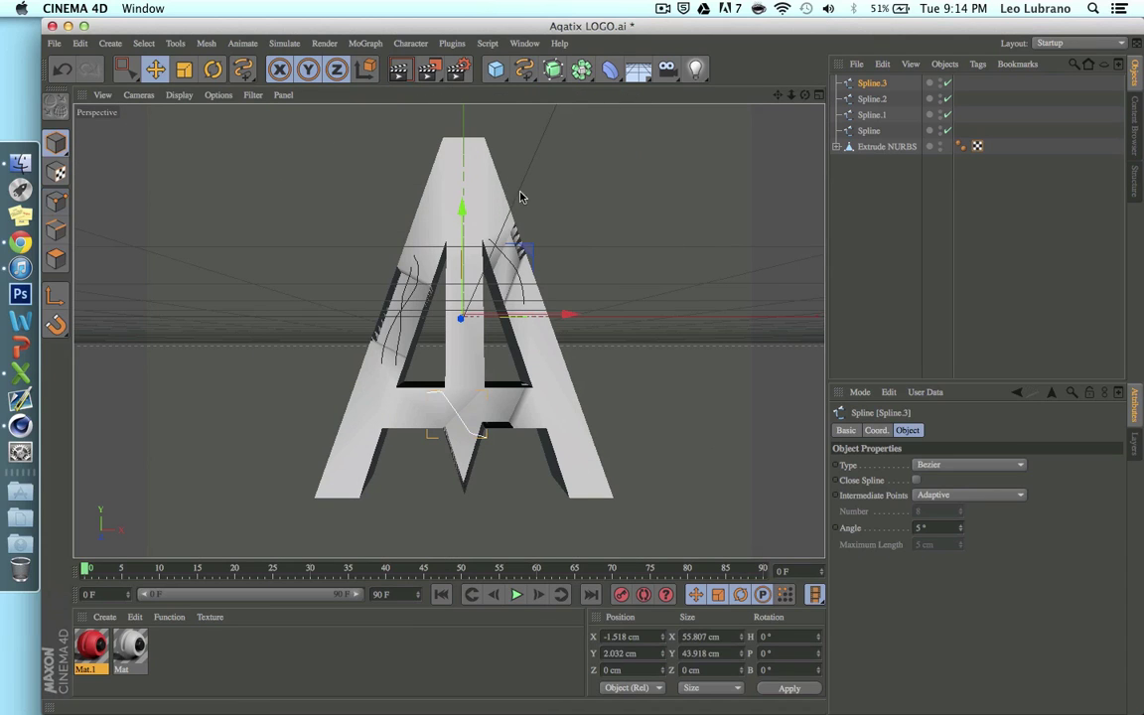
pyautogui.scroll(5, 453, 260)
pyautogui.click(667, 248)
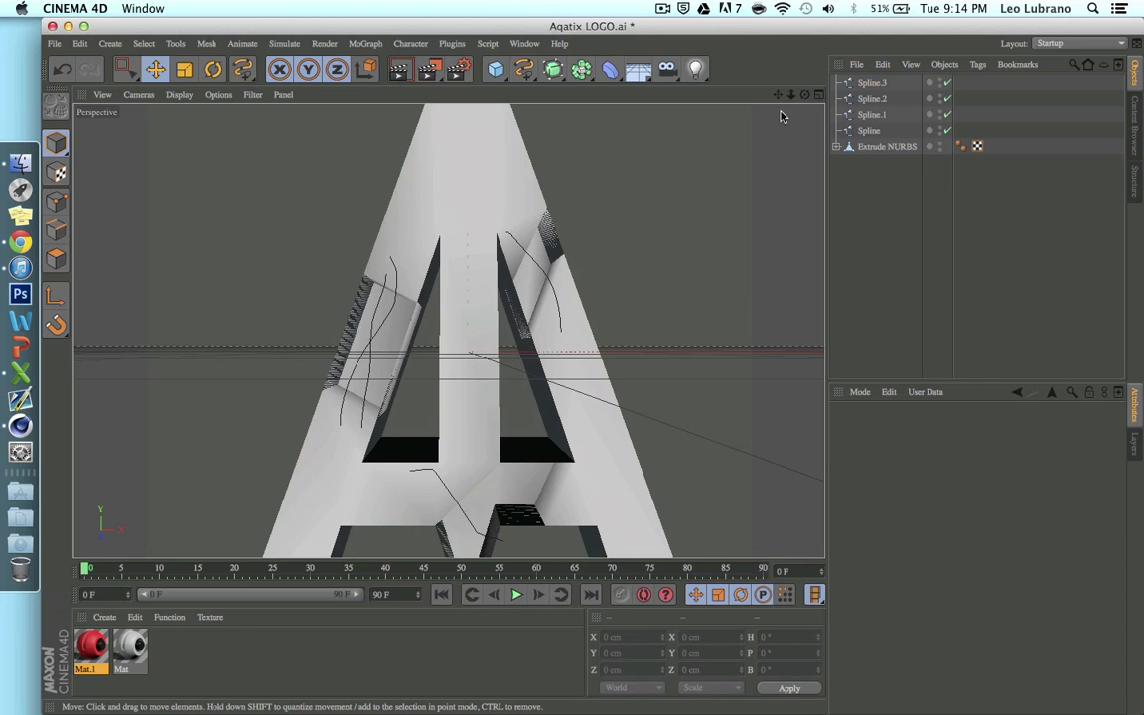
pyautogui.moveTo(805, 95); pyautogui.dragTo(726, 87)
pyautogui.keyDown('shift'); pyautogui.click(867, 132); pyautogui.keyUp('shift')
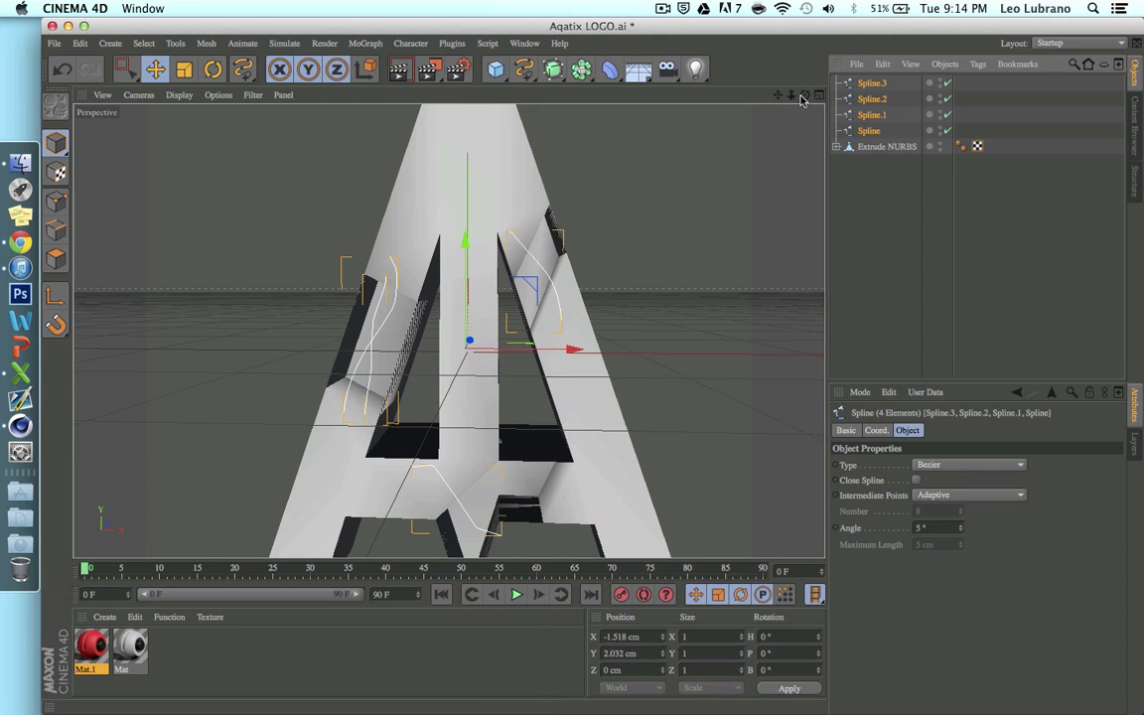
# Move the four selected splines along the Z axis into the logo's recesses, to about Z 21 cm
pyautogui.moveTo(804, 97); pyautogui.dragTo(740, 137)
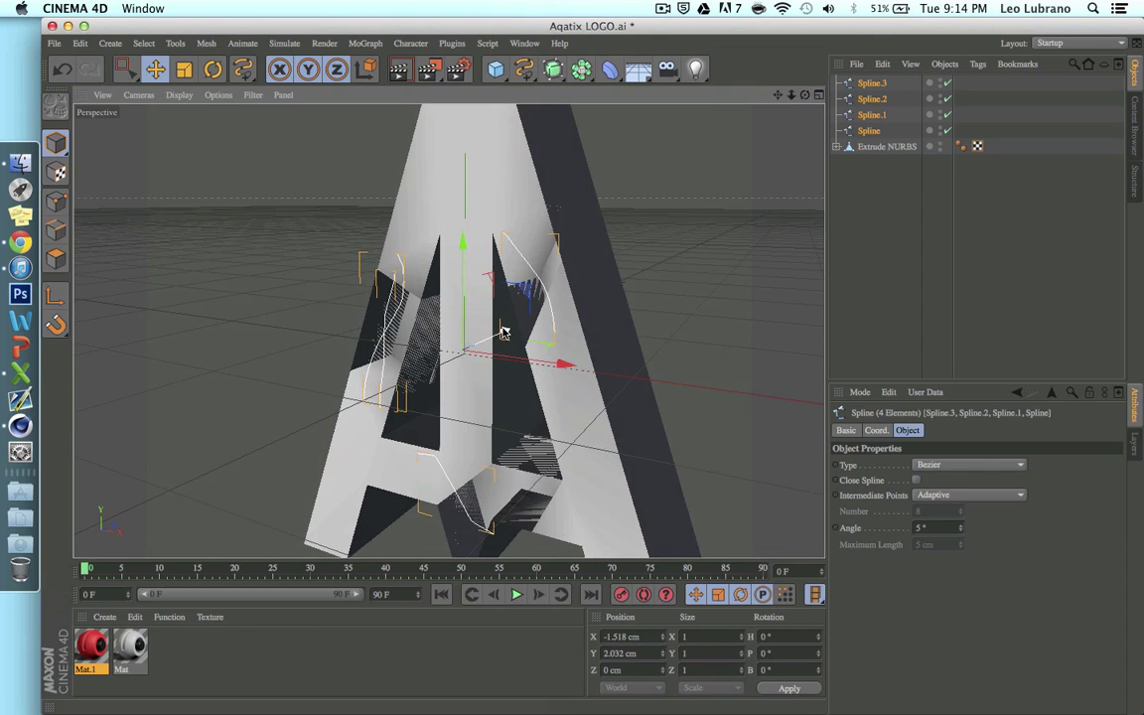
pyautogui.moveTo(502, 332); pyautogui.dragTo(516, 328)
pyautogui.moveTo(524, 325); pyautogui.dragTo(531, 334)
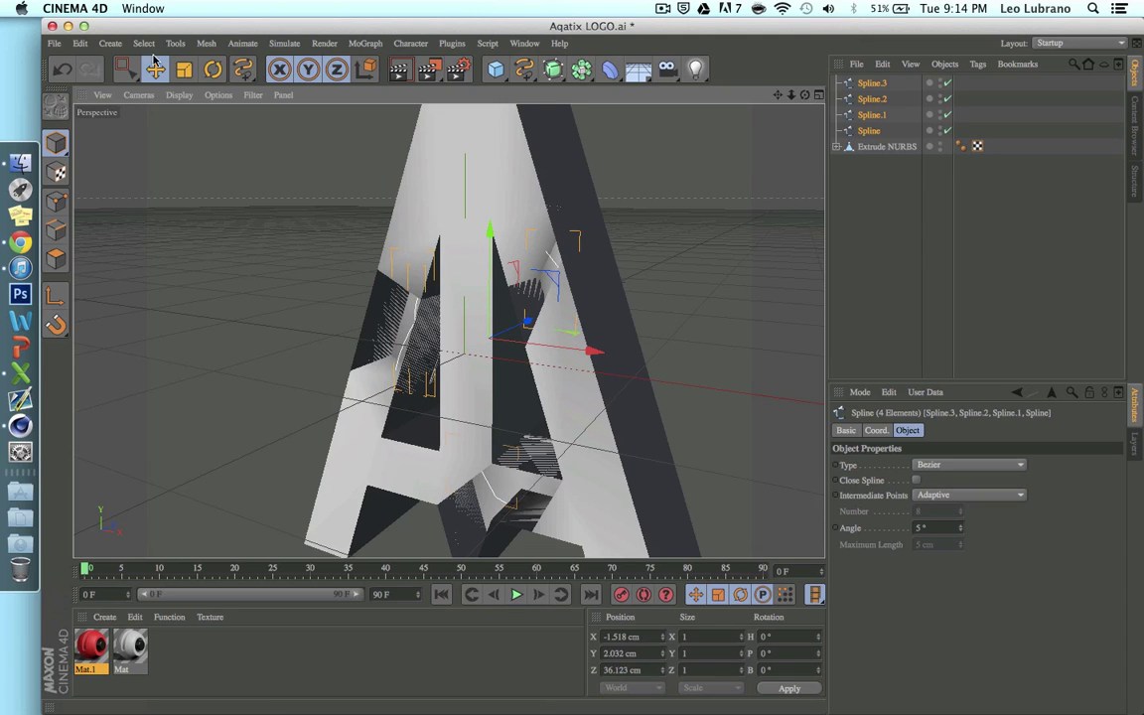
pyautogui.moveTo(804, 92)
pyautogui.mouseDown()
pyautogui.moveTo(789, 95)
pyautogui.moveTo(814, 97)
pyautogui.moveTo(803, 102)
pyautogui.mouseUp()
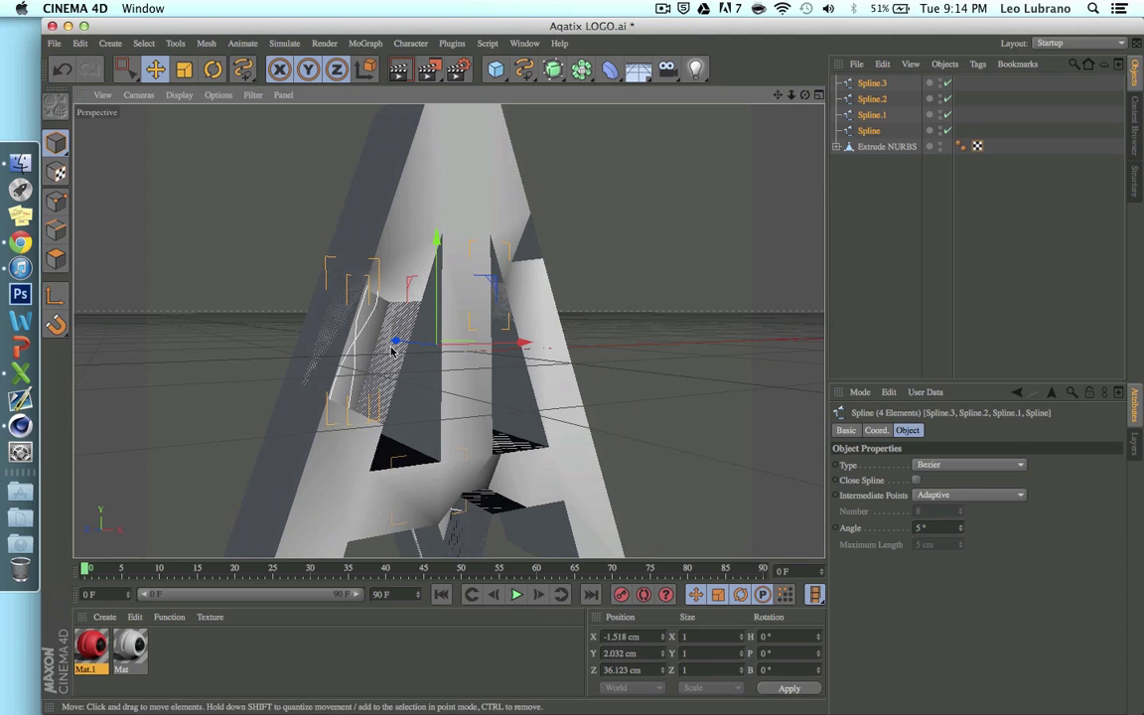
pyautogui.moveTo(396, 338); pyautogui.dragTo(404, 341)
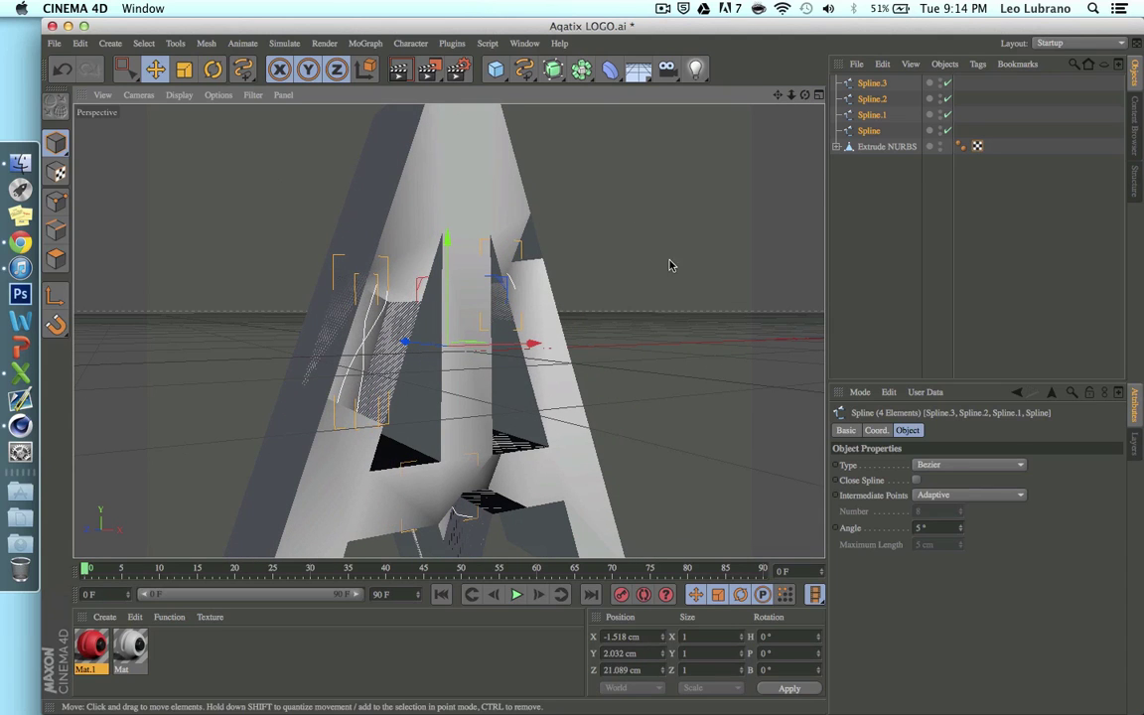
pyautogui.moveTo(804, 94); pyautogui.dragTo(721, 89)
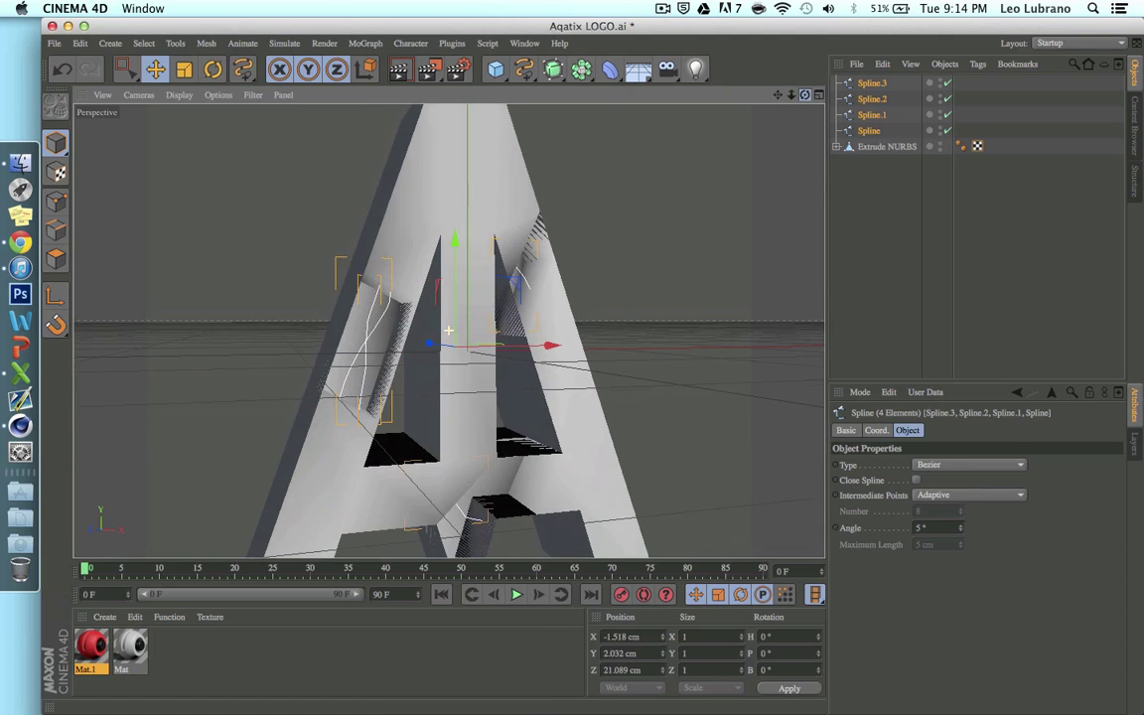
# Place each of the four freehand splines inside its own Sweep NURBS object
pyautogui.click(890, 182)
pyautogui.click(869, 131)
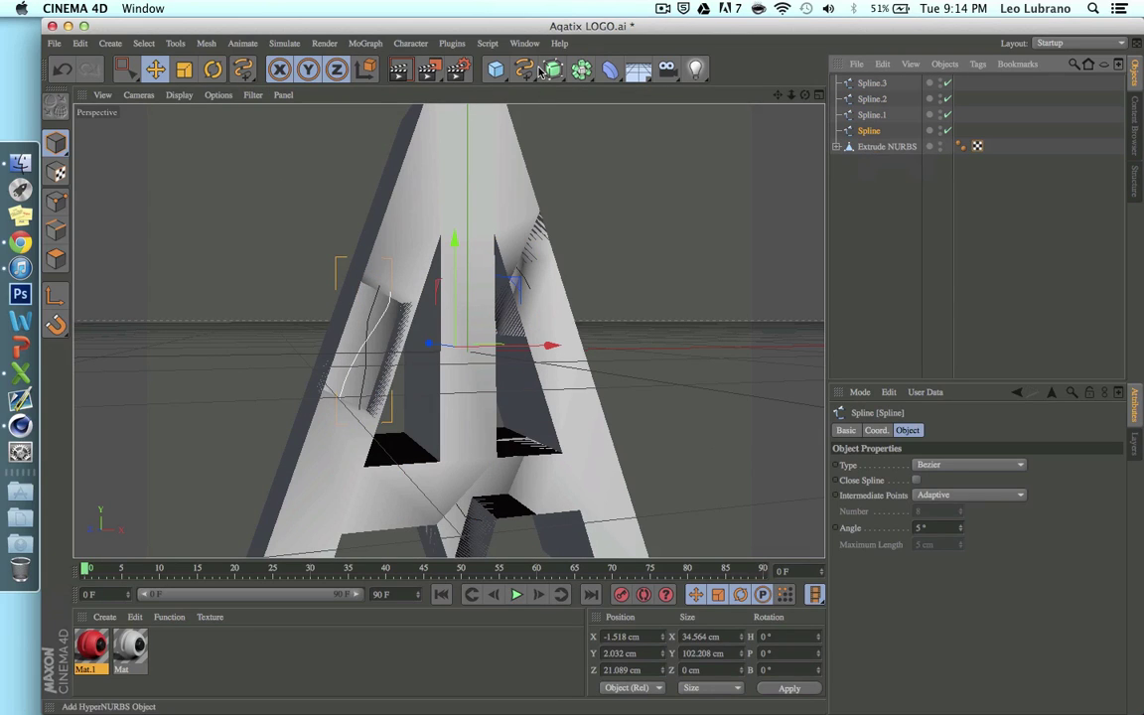
pyautogui.moveTo(581, 77); pyautogui.dragTo(624, 157)
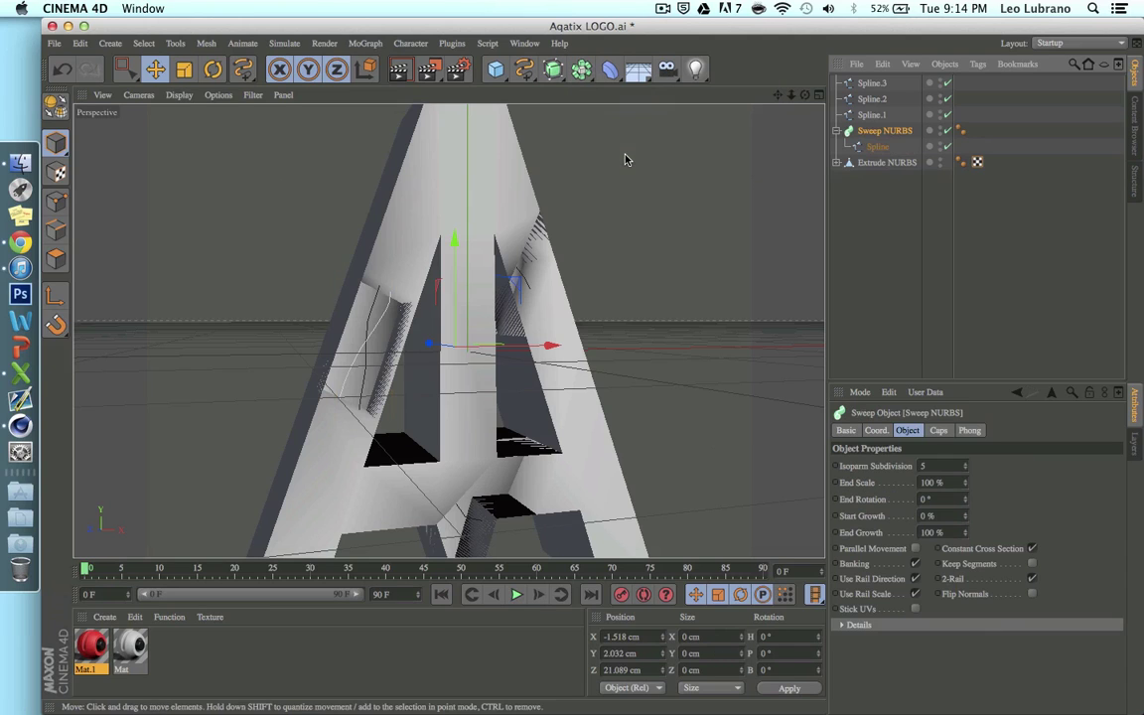
pyautogui.click(872, 115)
pyautogui.moveTo(549, 70); pyautogui.dragTo(628, 148)
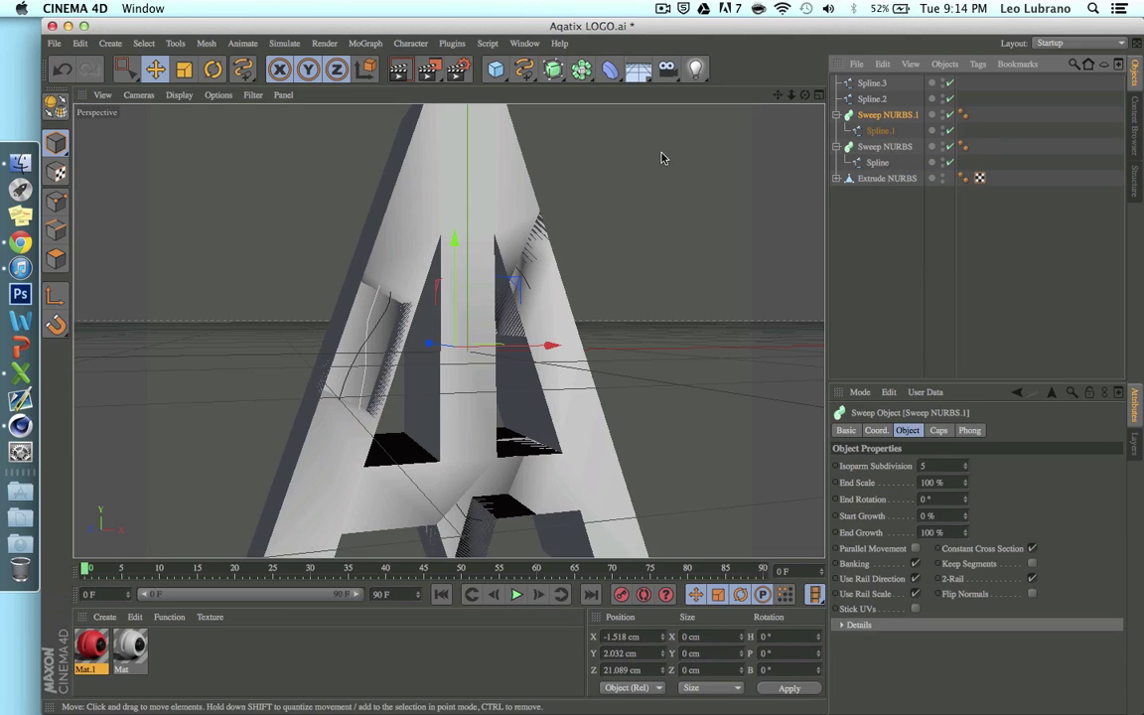
pyautogui.click(874, 99)
pyautogui.moveTo(553, 69); pyautogui.dragTo(625, 146)
pyautogui.click(862, 87)
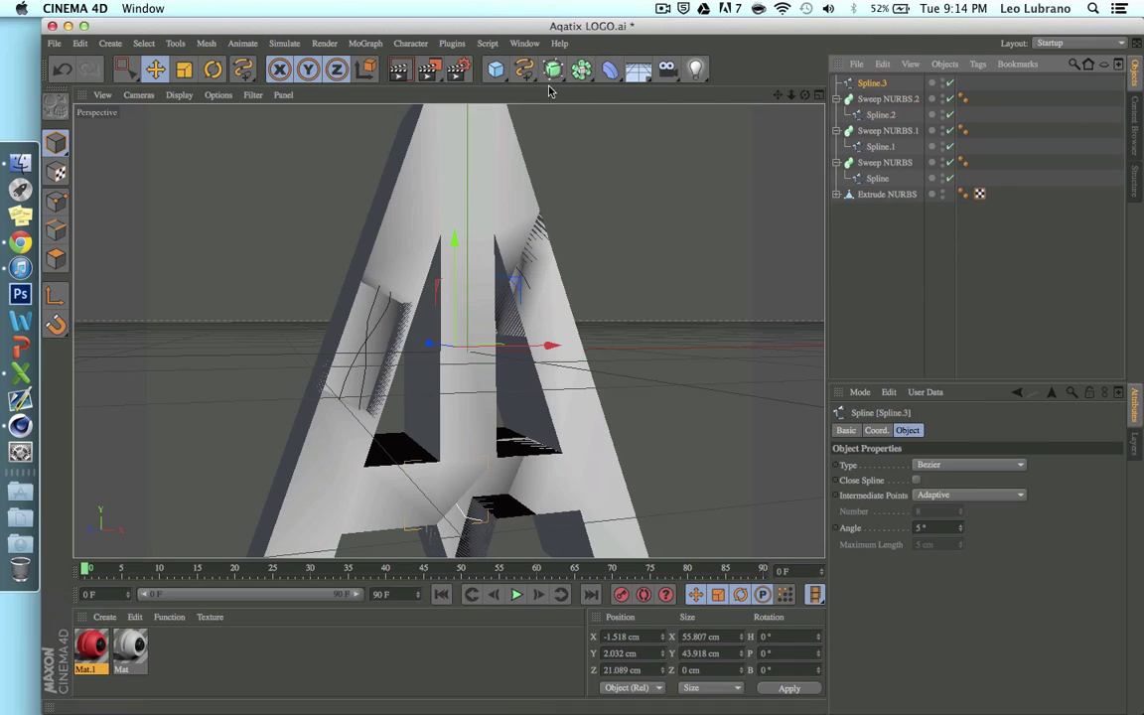
pyautogui.moveTo(553, 69); pyautogui.dragTo(599, 152)
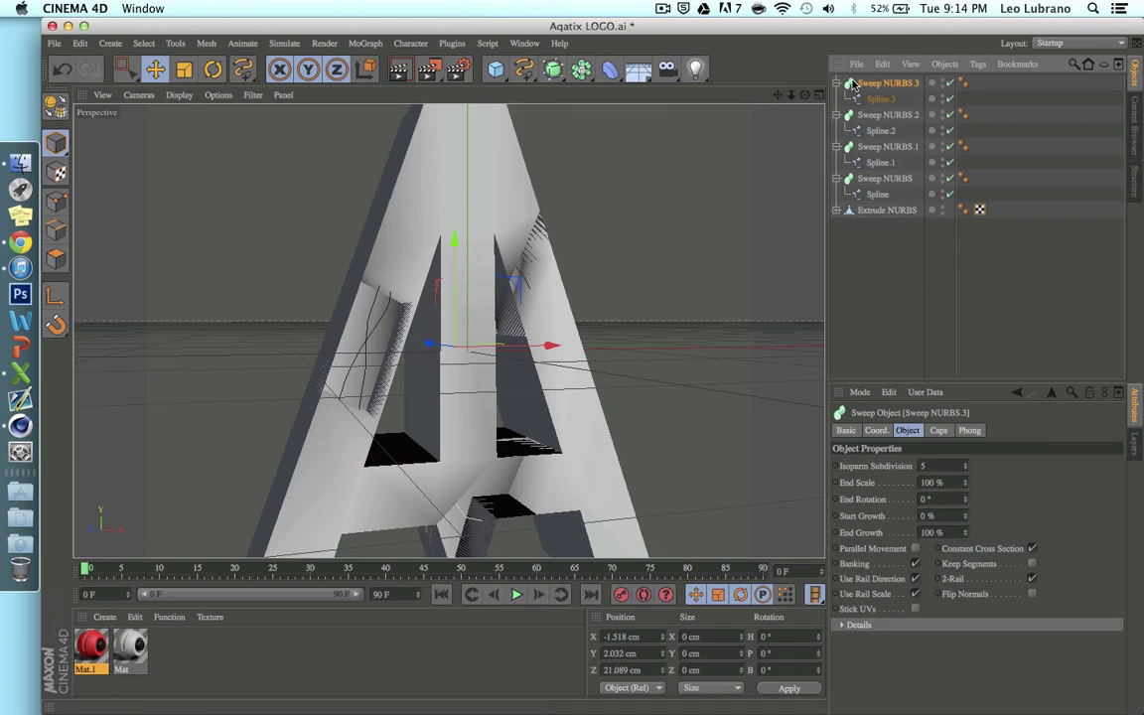
# Create a Circle spline, place it above Spline in the first Sweep NURBS as its profile, and set its radius to 2 cm
pyautogui.click(877, 195)
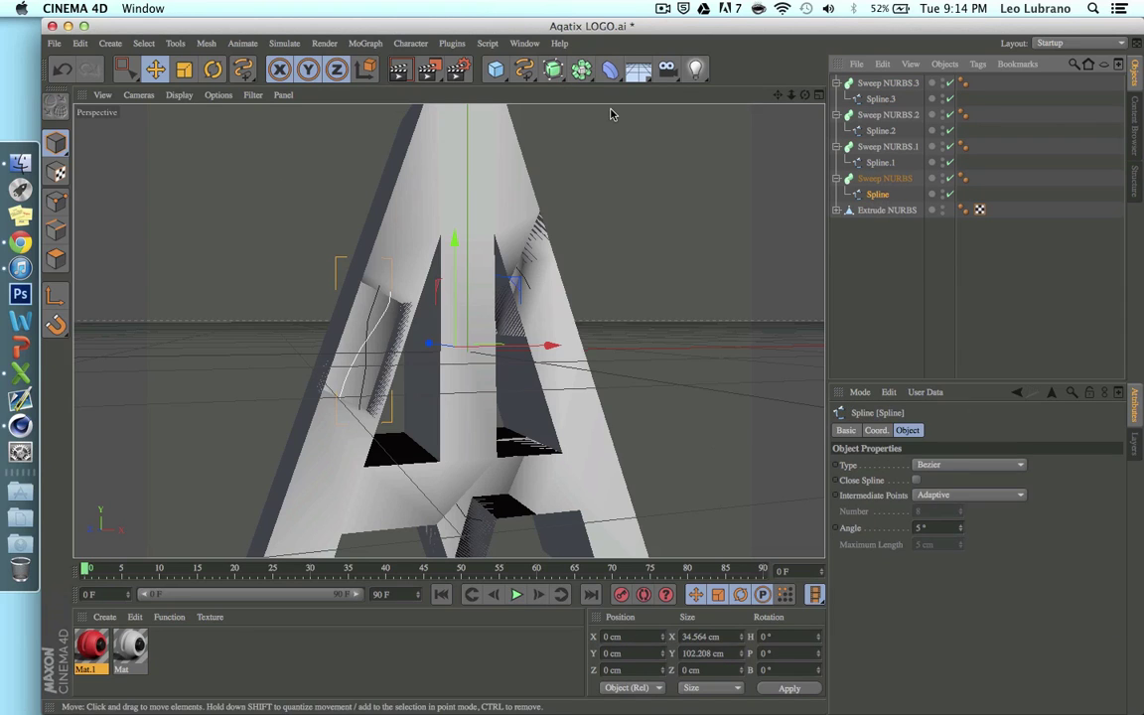
pyautogui.moveTo(522, 73)
pyautogui.mouseDown()
pyautogui.moveTo(558, 117)
pyautogui.moveTo(657, 147)
pyautogui.mouseUp()
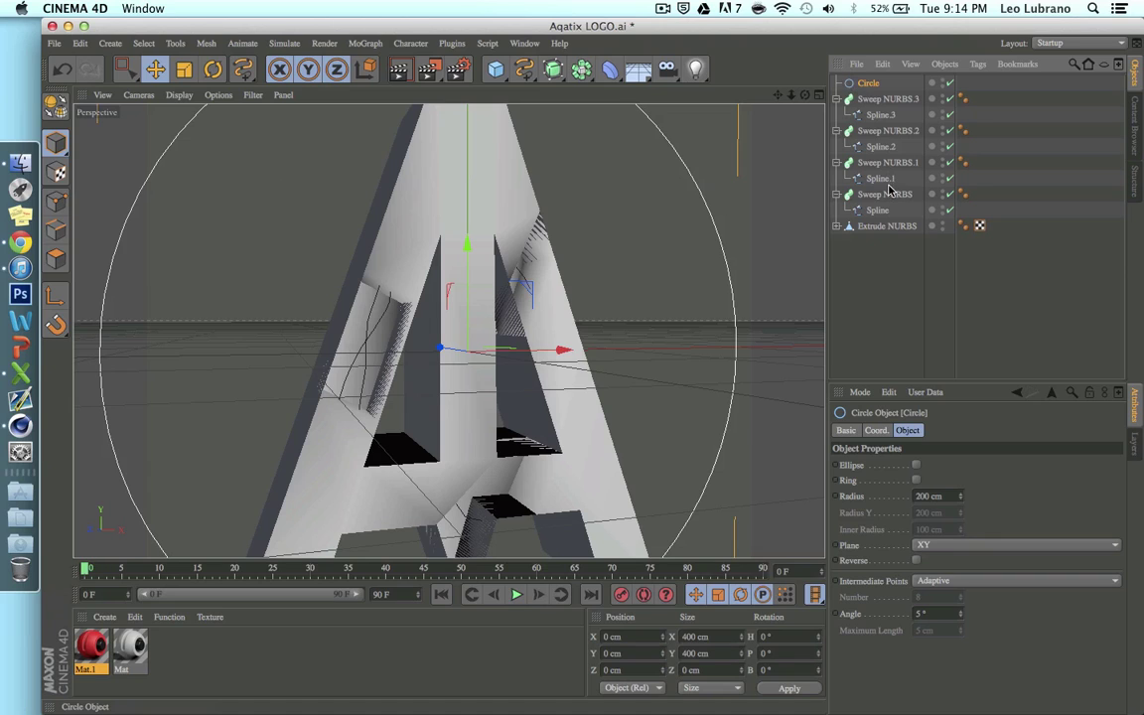
pyautogui.moveTo(879, 203); pyautogui.dragTo(880, 202)
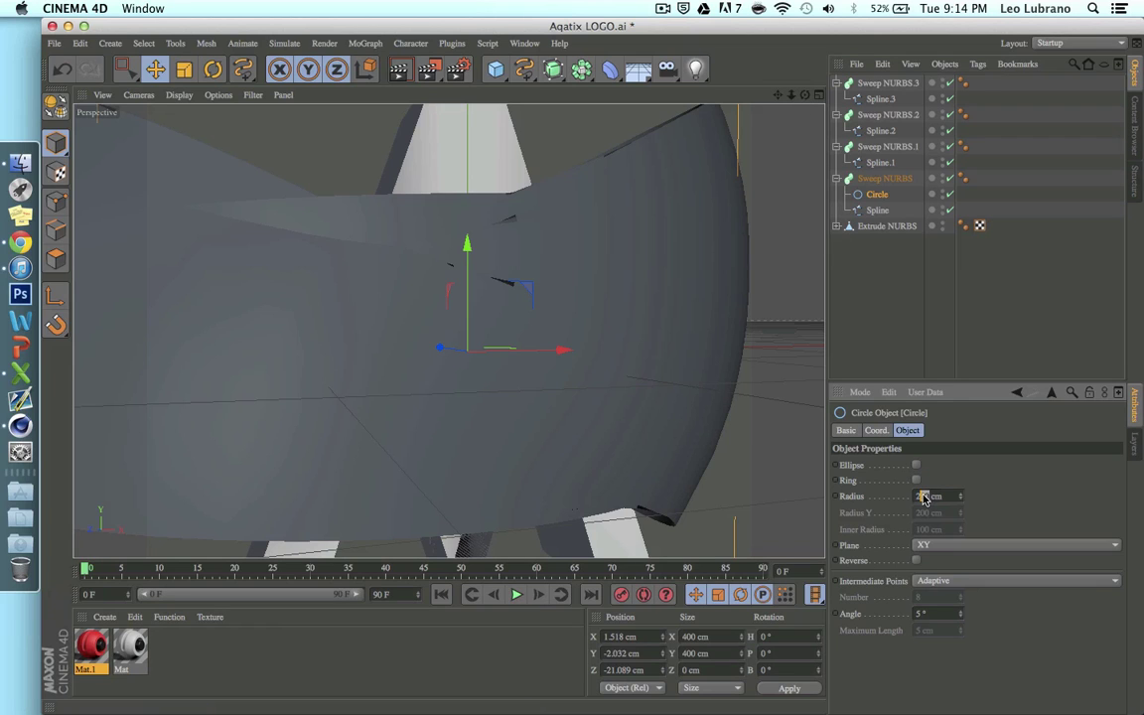
pyautogui.press('Return')
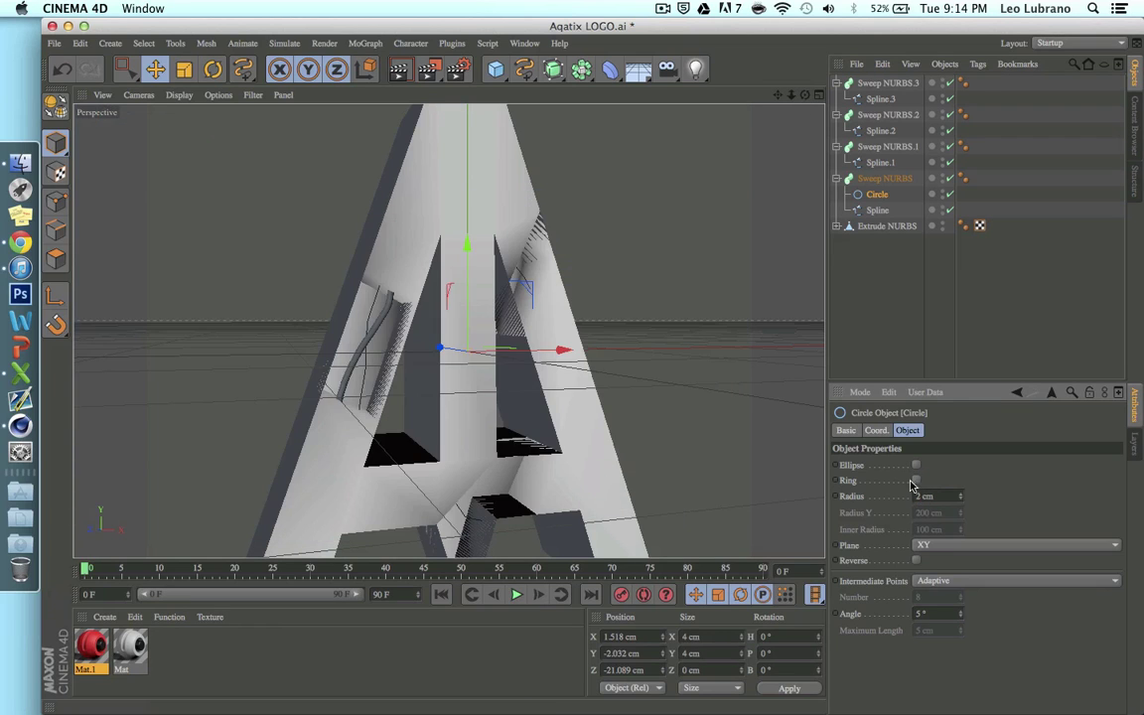
pyautogui.click(930, 312)
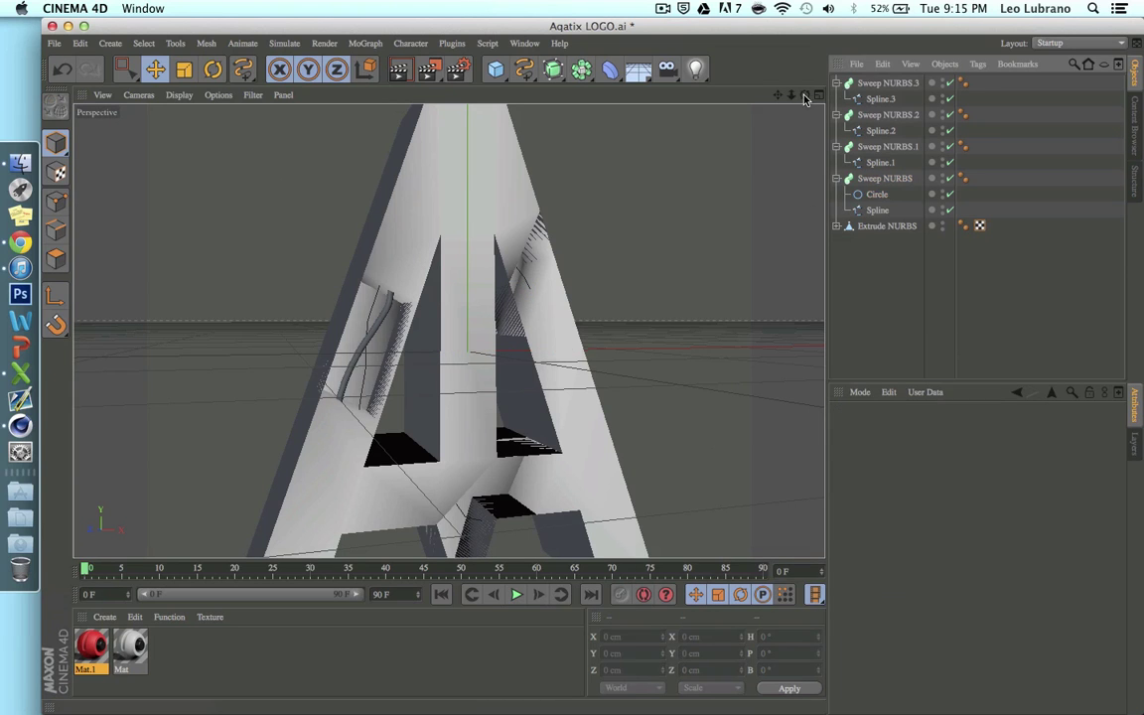
pyautogui.moveTo(807, 97); pyautogui.dragTo(363, 354)
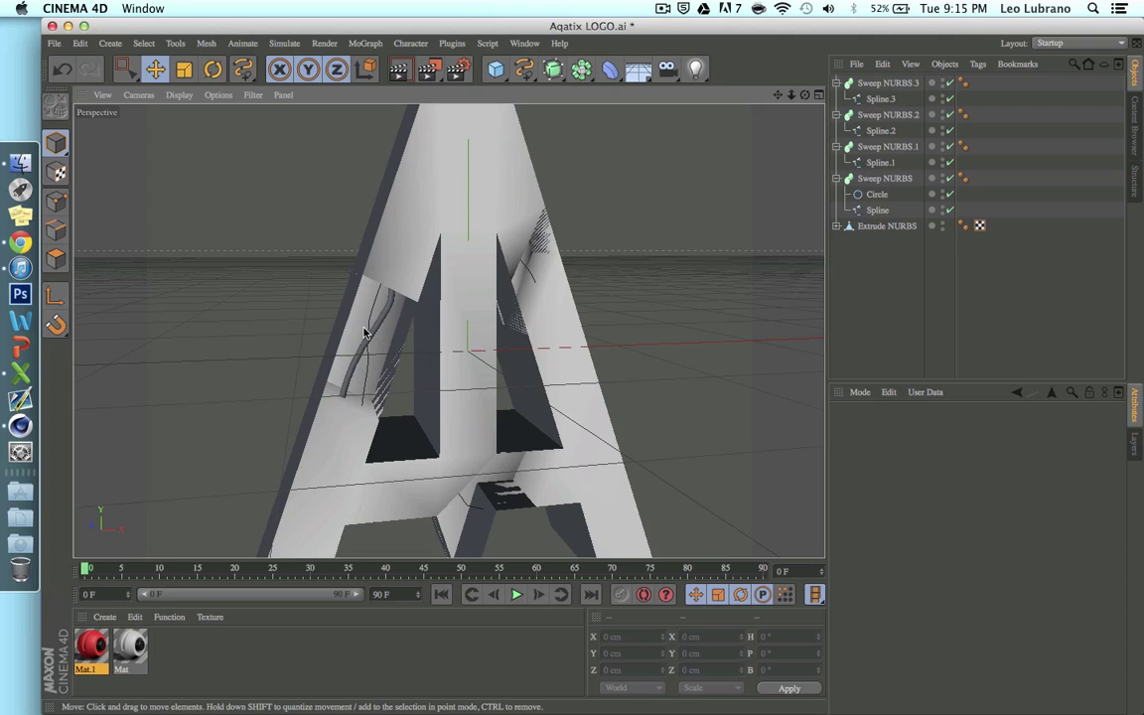
# Create another Circle spline with a 2 cm radius and duplicate it to get three identical profile circles
pyautogui.click(887, 146)
pyautogui.moveTo(524, 69); pyautogui.dragTo(596, 134)
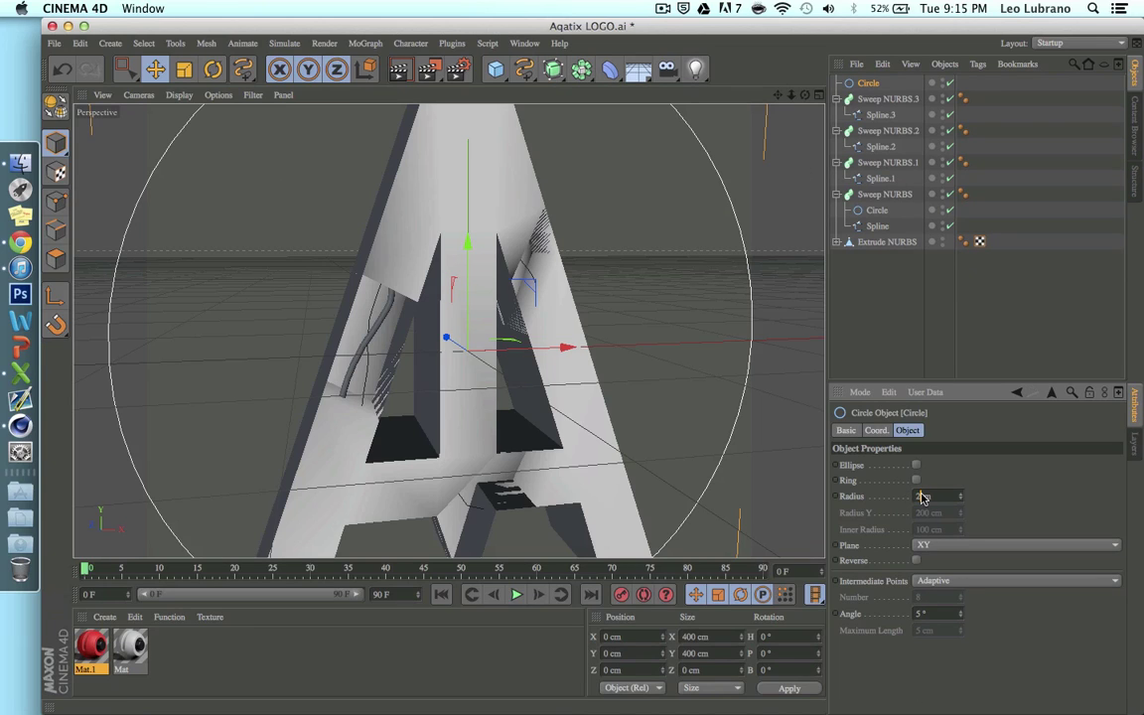
pyautogui.press('Return')
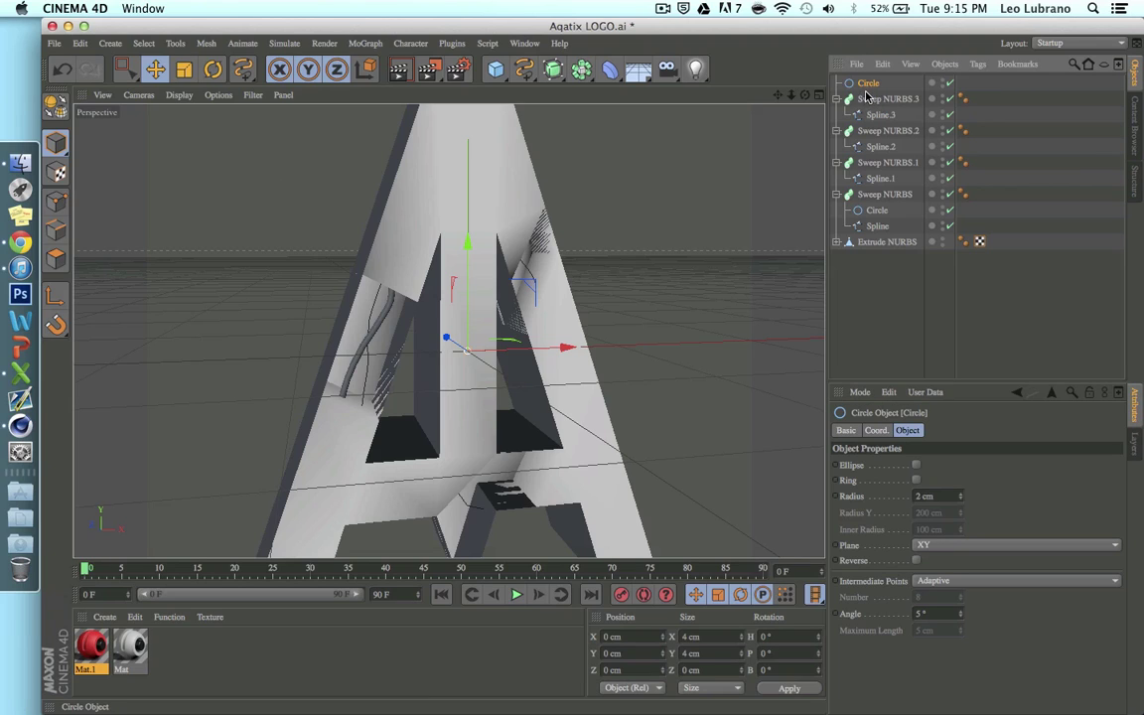
pyautogui.keyDown('ctrl'); pyautogui.moveTo(865, 89); pyautogui.dragTo(866, 107); pyautogui.keyUp('ctrl')
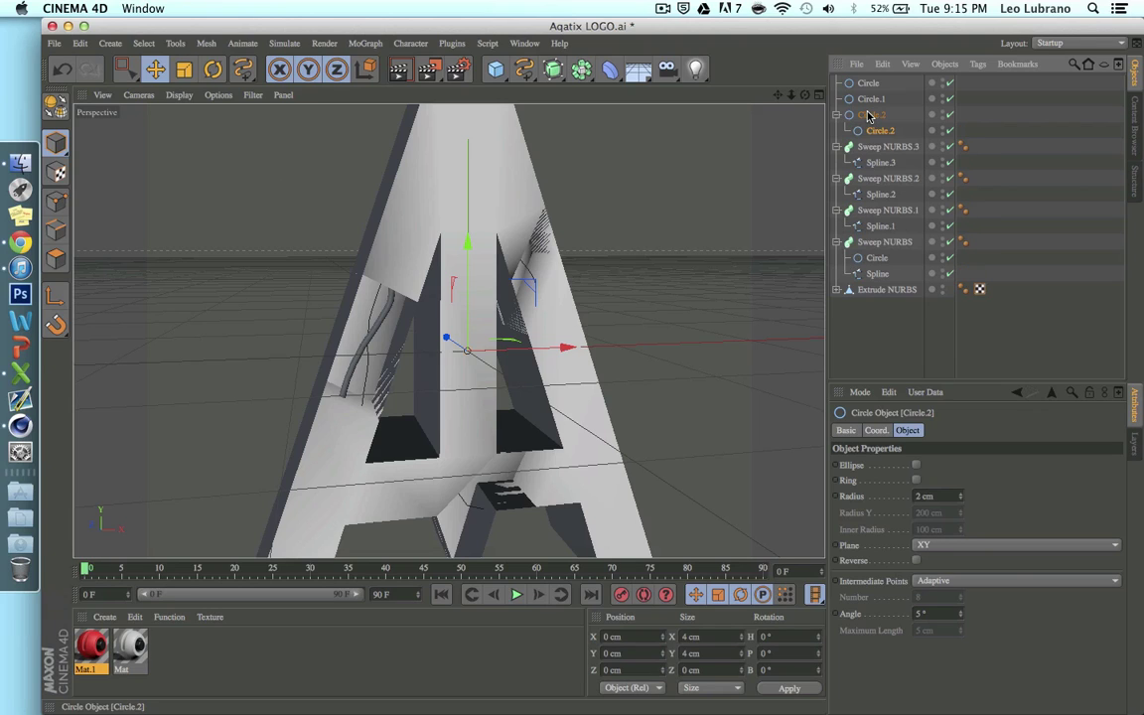
pyautogui.keyDown('ctrl'); pyautogui.click(872, 119); pyautogui.keyUp('ctrl')
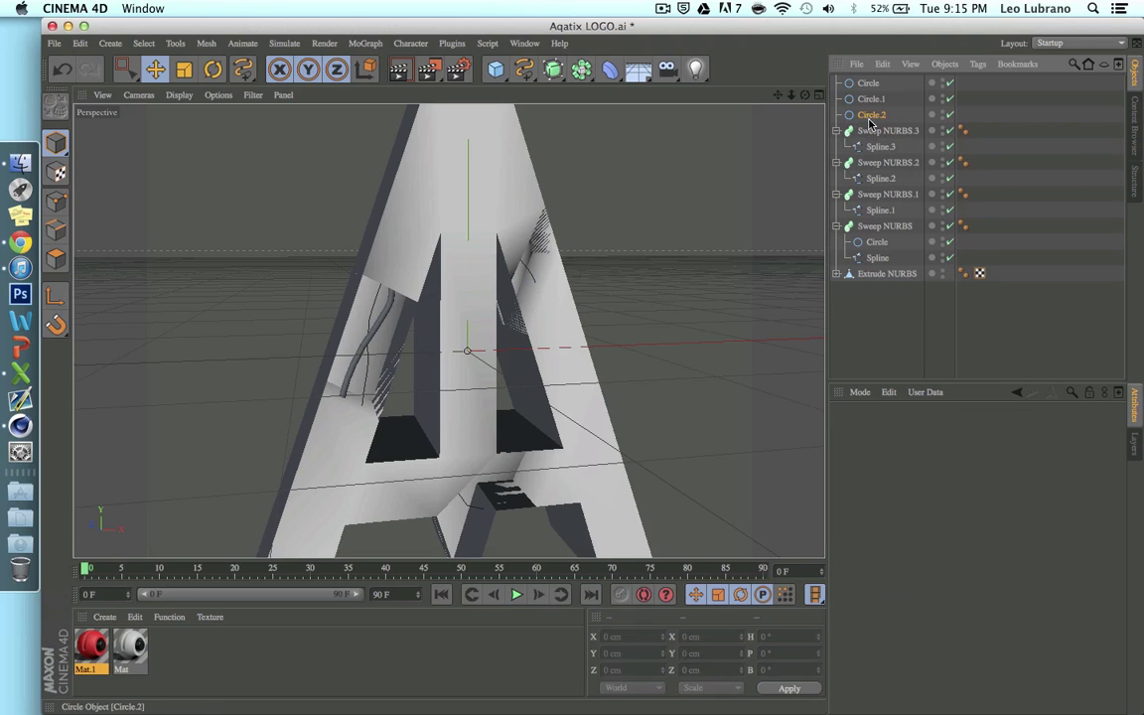
# Place one circle above the spline in each of Sweep NURBS.3, Sweep NURBS.2 and Sweep NURBS.1, and collapse all four sweeps
pyautogui.moveTo(871, 139); pyautogui.dragTo(878, 170)
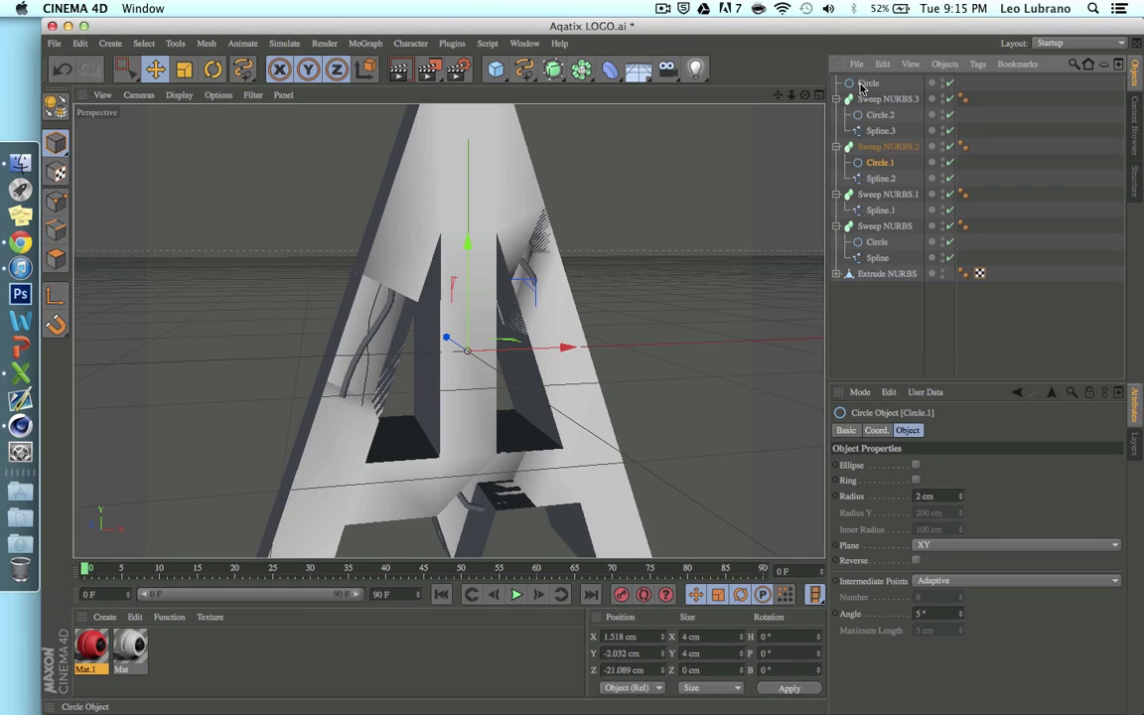
pyautogui.moveTo(862, 87); pyautogui.dragTo(872, 198)
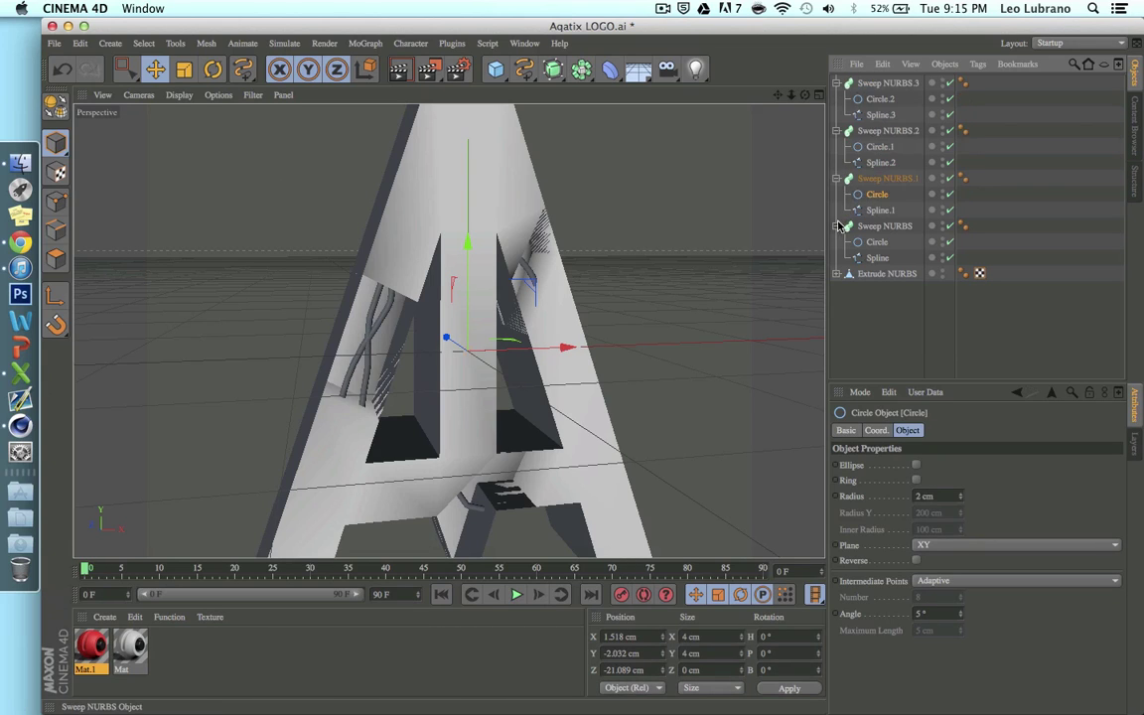
pyautogui.click(837, 225)
pyautogui.click(836, 179)
pyautogui.click(837, 131)
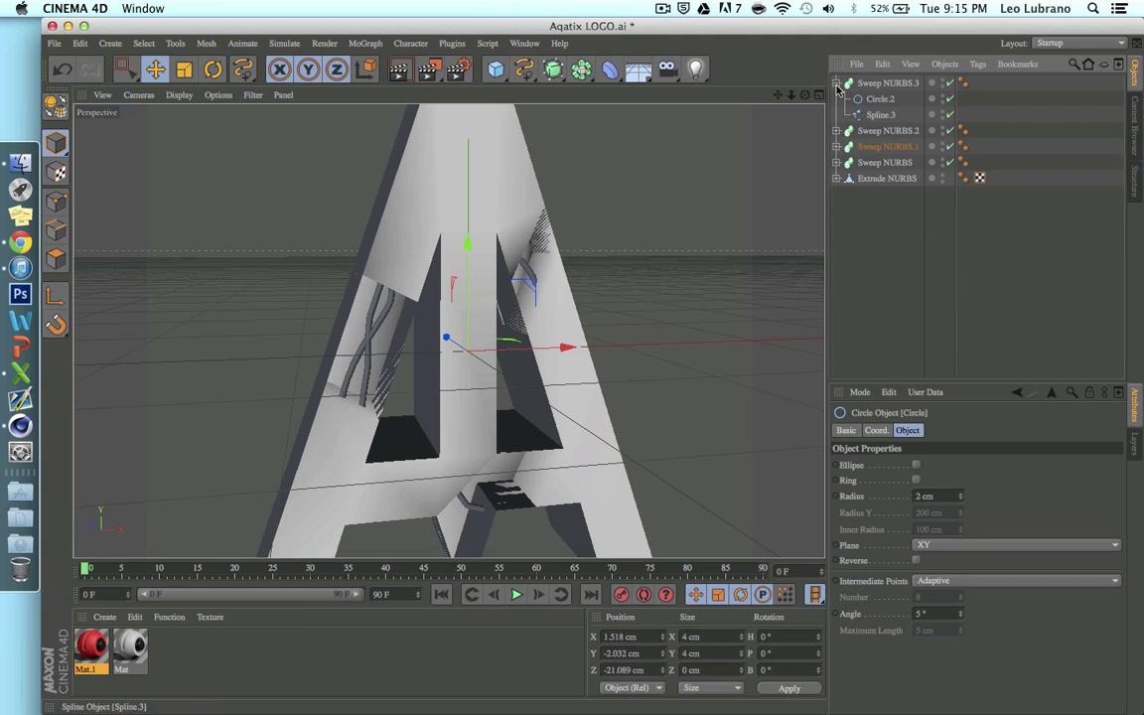
pyautogui.click(836, 83)
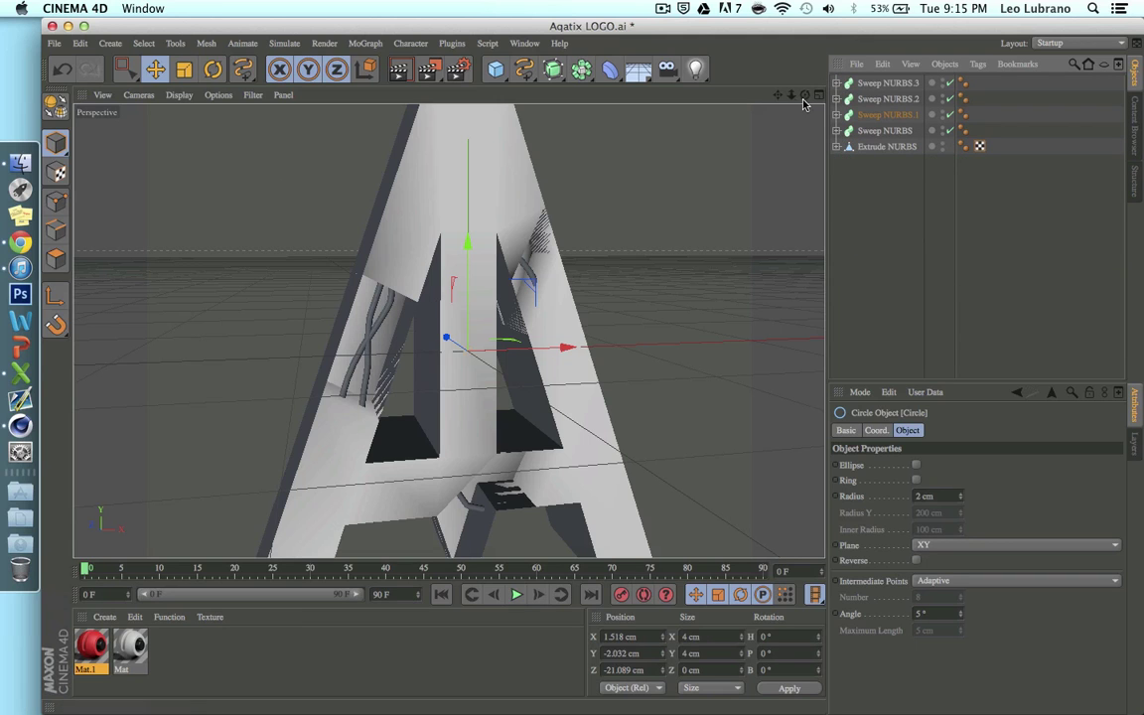
# Apply the red Mat.1 material to Sweep NURBS.3, Sweep NURBS.2 and Sweep NURBS.1
pyautogui.moveTo(804, 97); pyautogui.dragTo(674, 209)
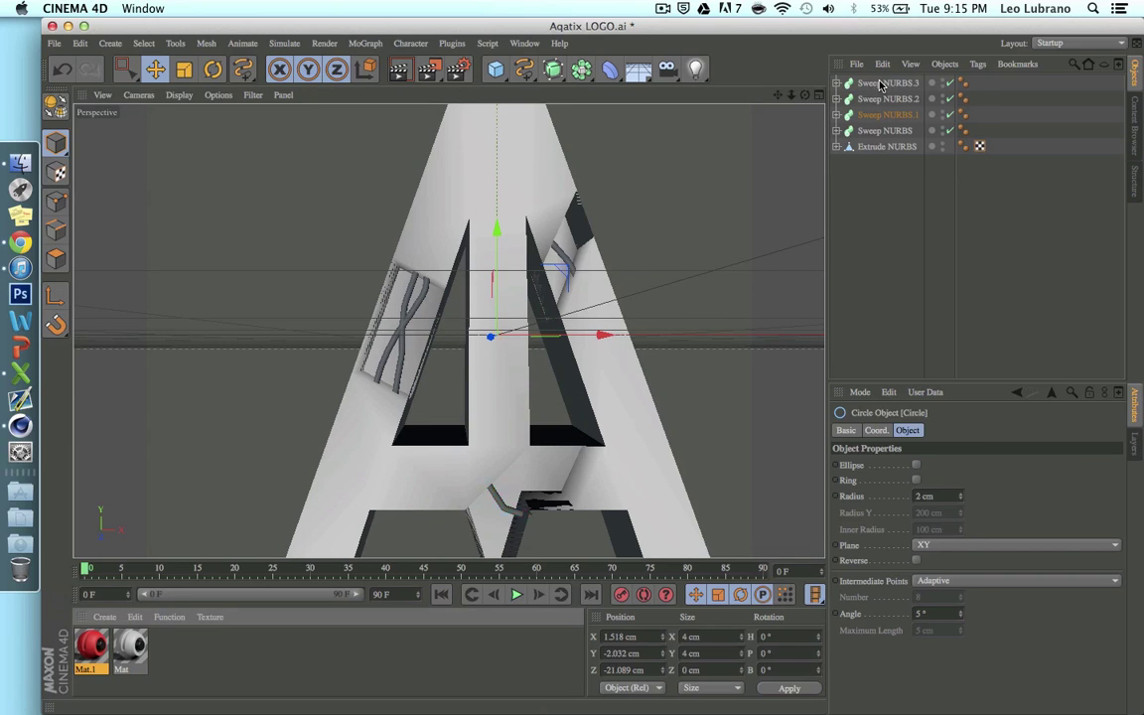
pyautogui.moveTo(878, 85); pyautogui.dragTo(880, 84)
pyautogui.keyDown('ctrl'); pyautogui.moveTo(978, 83); pyautogui.dragTo(979, 115); pyautogui.keyUp('ctrl')
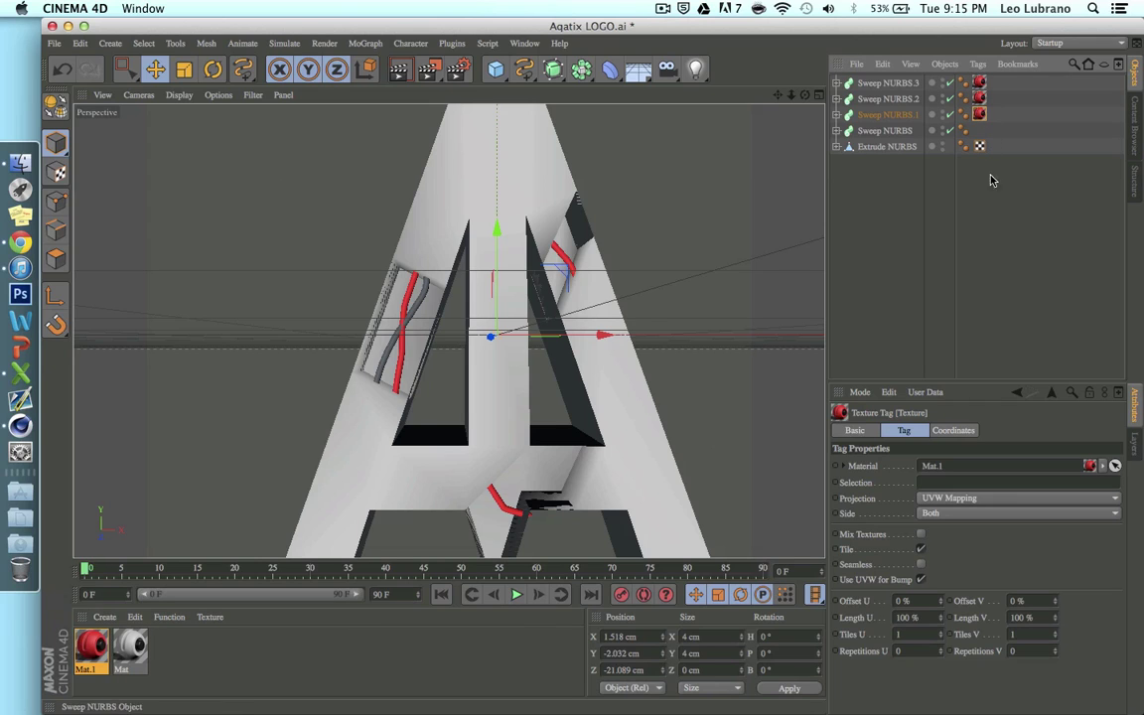
# Move the red Sweep NURBS.1 wire along the Z axis to about 6 cm, separating it from the grey wire it crosses
pyautogui.click(887, 116)
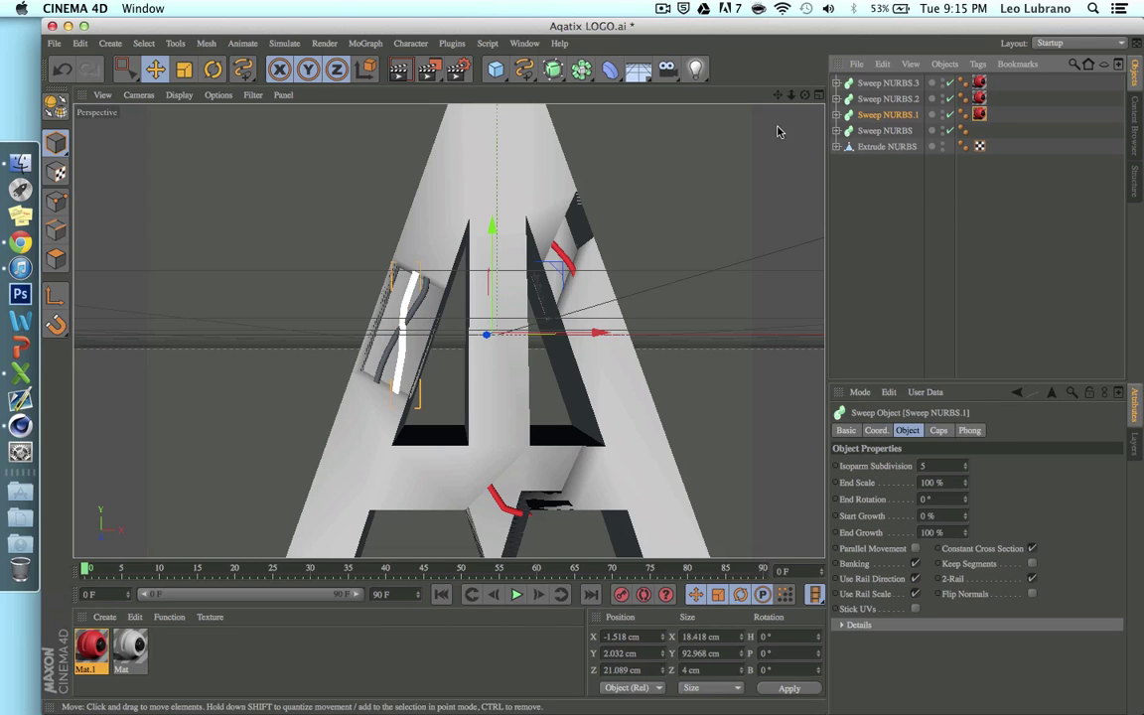
pyautogui.click(668, 214)
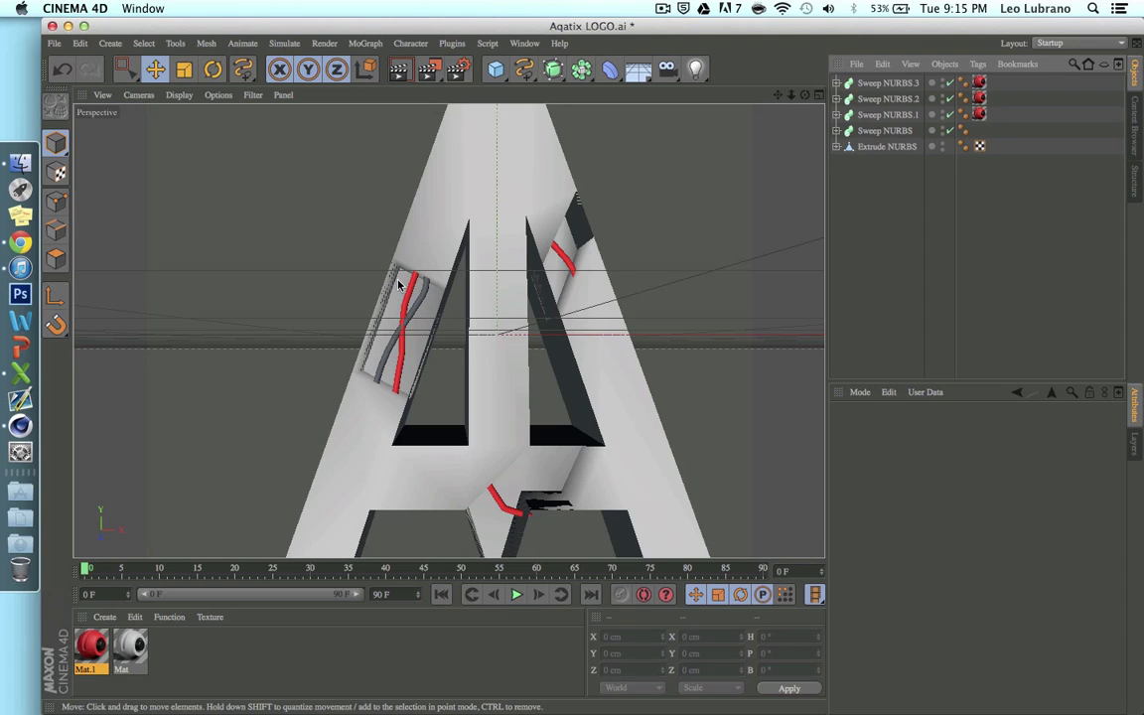
pyautogui.scroll(5, 398, 286)
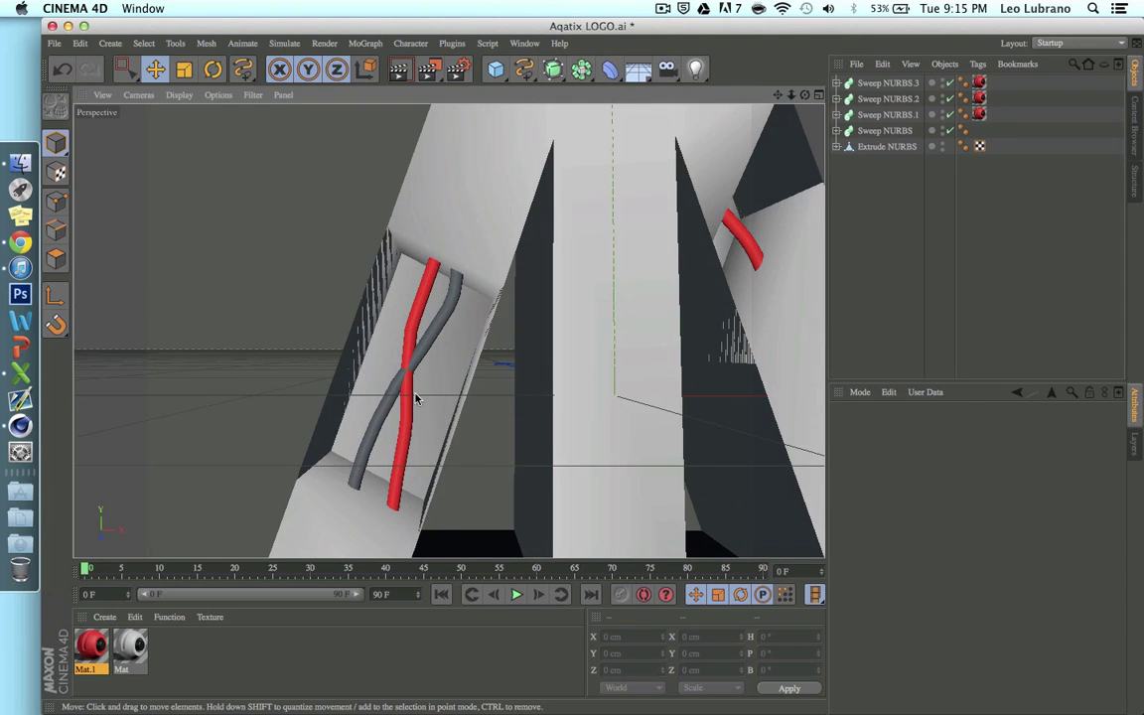
pyautogui.click(415, 398)
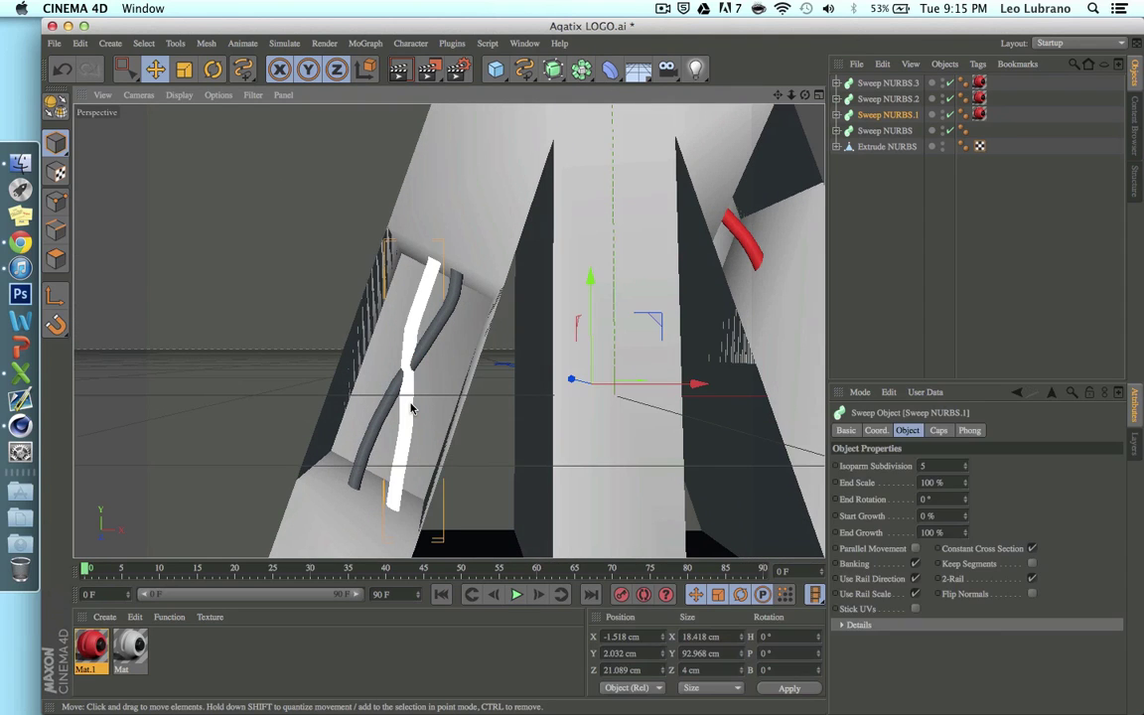
pyautogui.moveTo(620, 388); pyautogui.dragTo(582, 382)
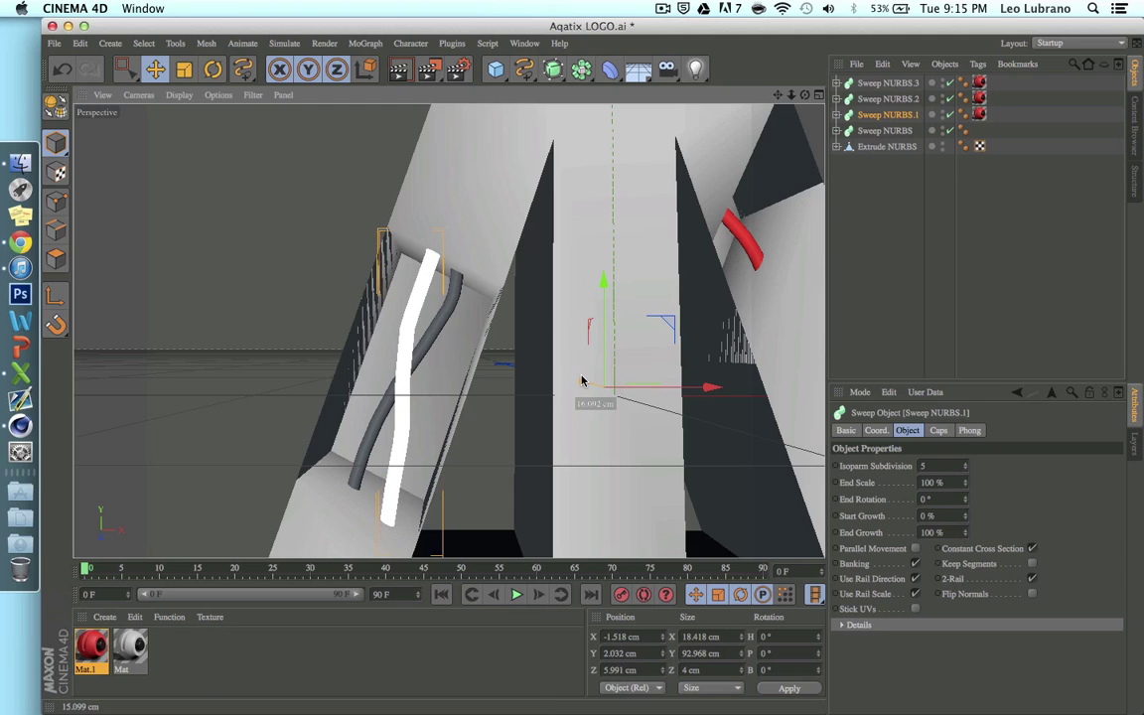
pyautogui.click(205, 327)
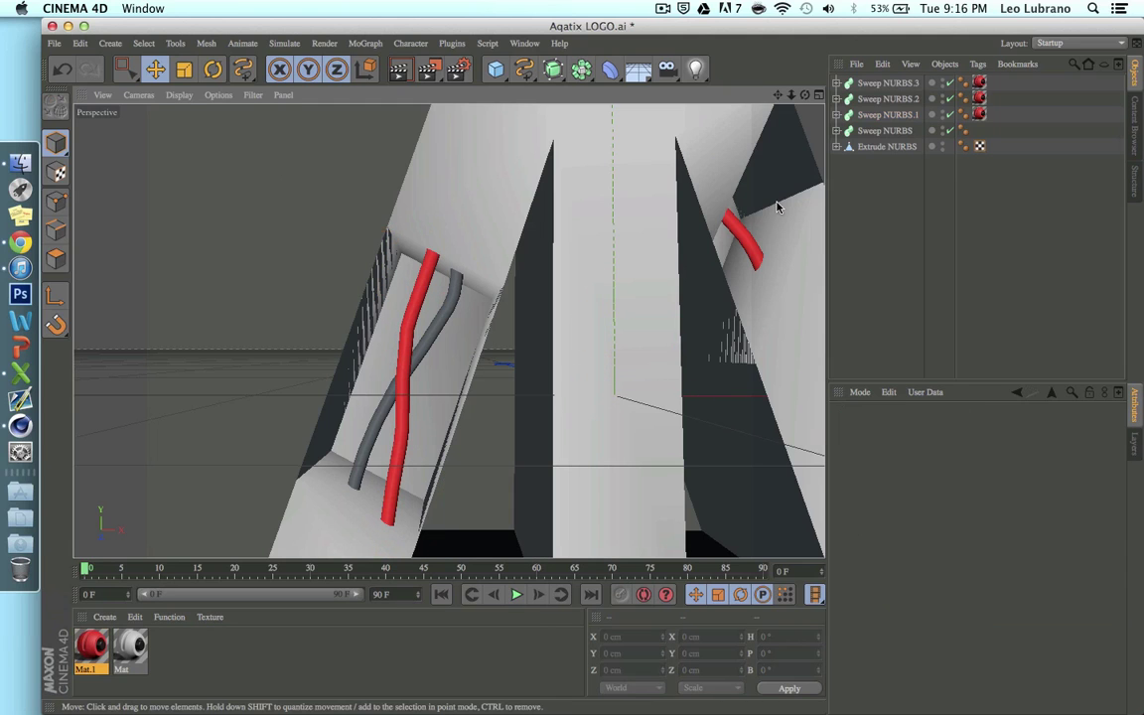
# Create a Cogwheel spline and set its number of teeth to 12
pyautogui.moveTo(805, 96); pyautogui.dragTo(447, 328)
pyautogui.moveTo(790, 99); pyautogui.dragTo(772, 97)
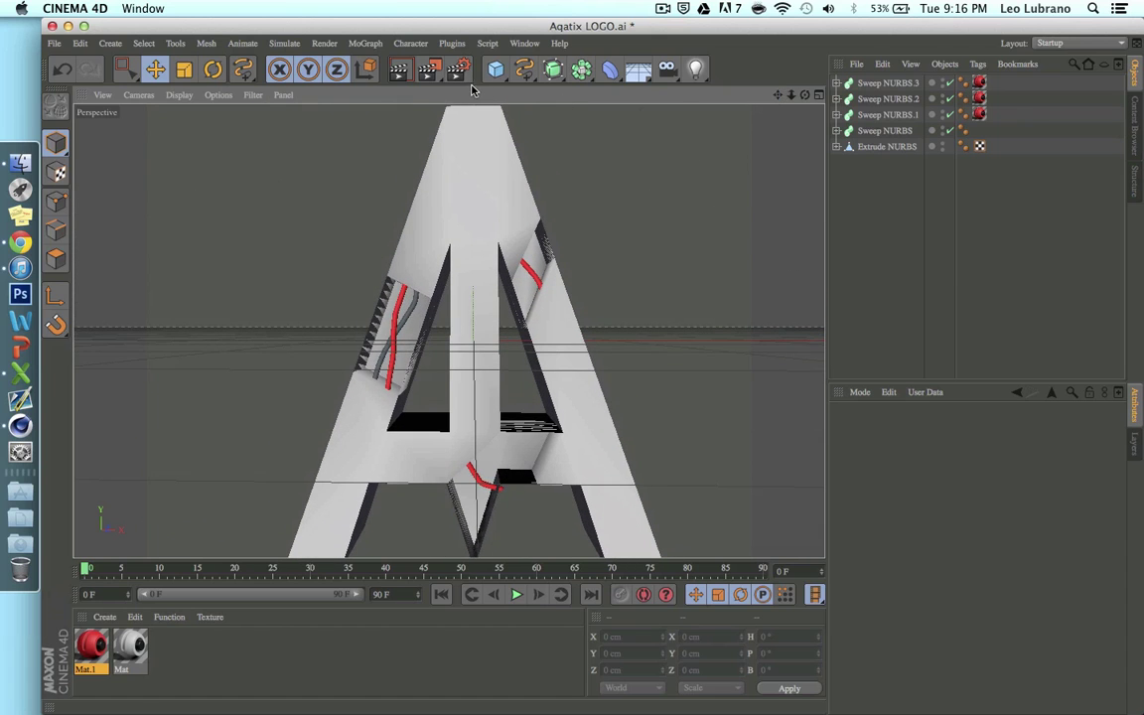
pyautogui.click(524, 70)
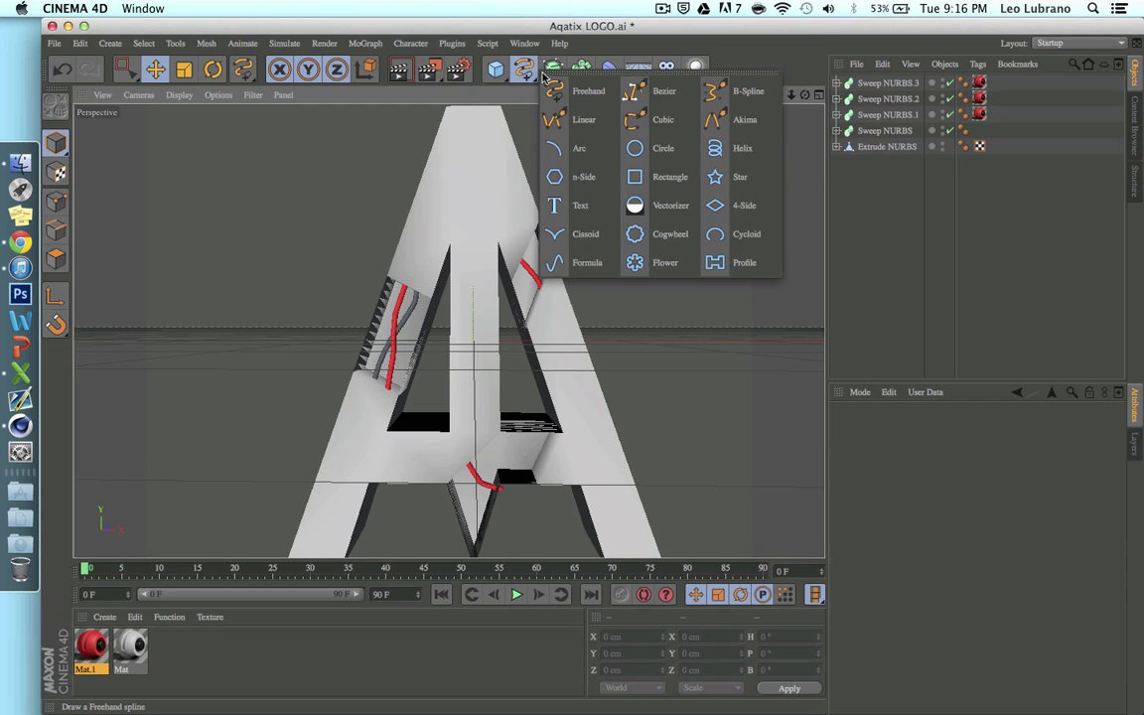
pyautogui.click(665, 239)
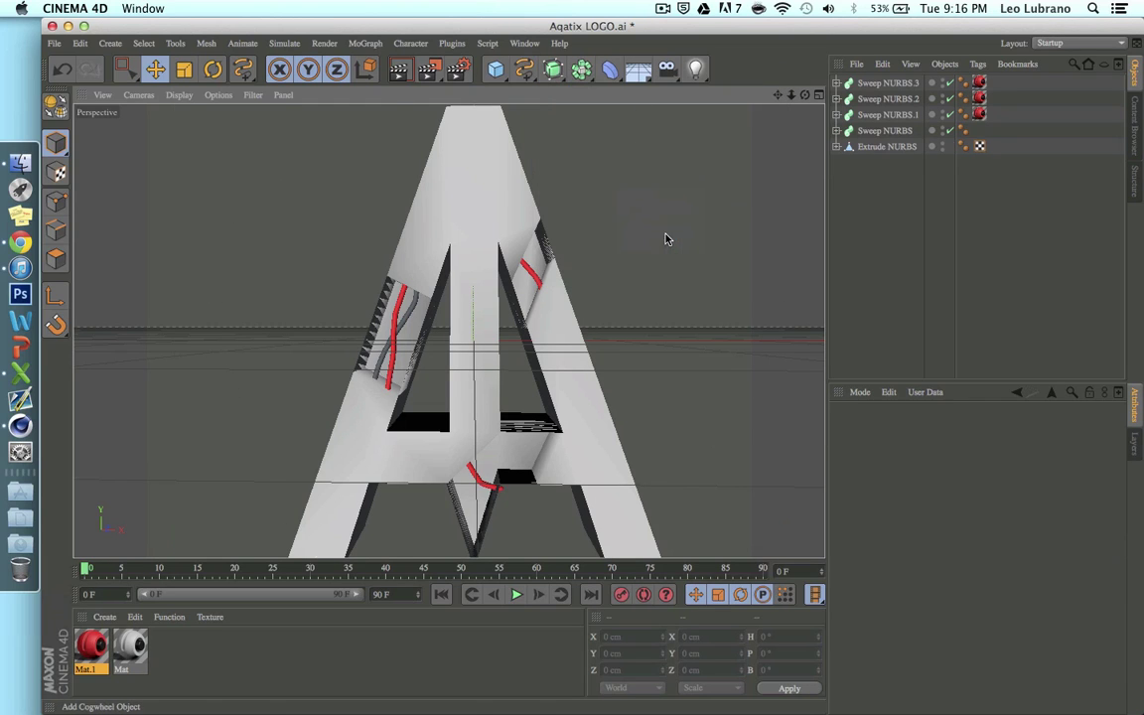
pyautogui.scroll(-5, 541, 230)
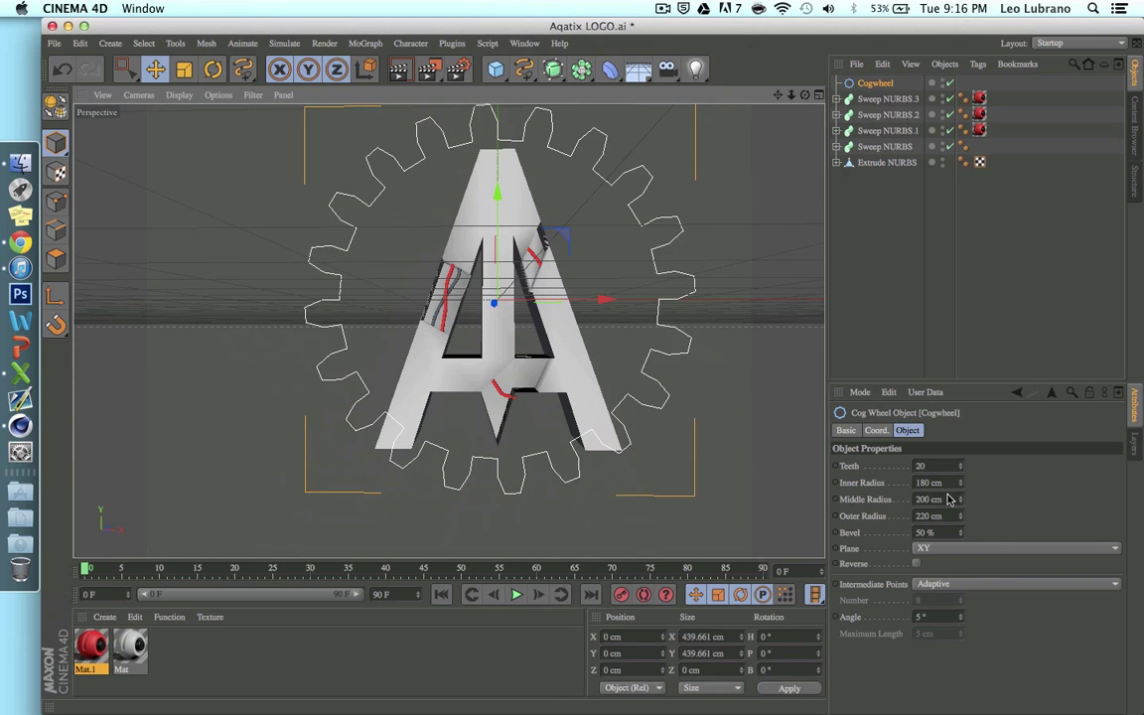
pyautogui.moveTo(960, 469); pyautogui.dragTo(960, 474)
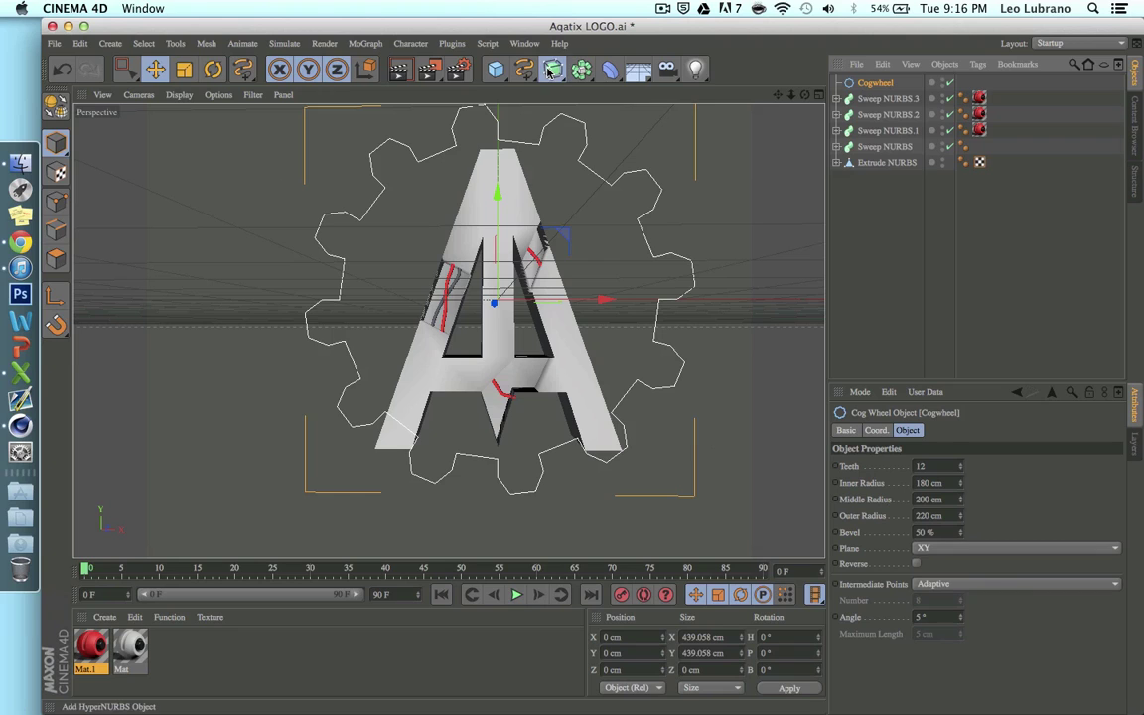
# Extrude the cogwheel with a new Extrude NURBS and scale the resulting gear uniformly down to about 36 cm across
pyautogui.moveTo(553, 69); pyautogui.dragTo(731, 91)
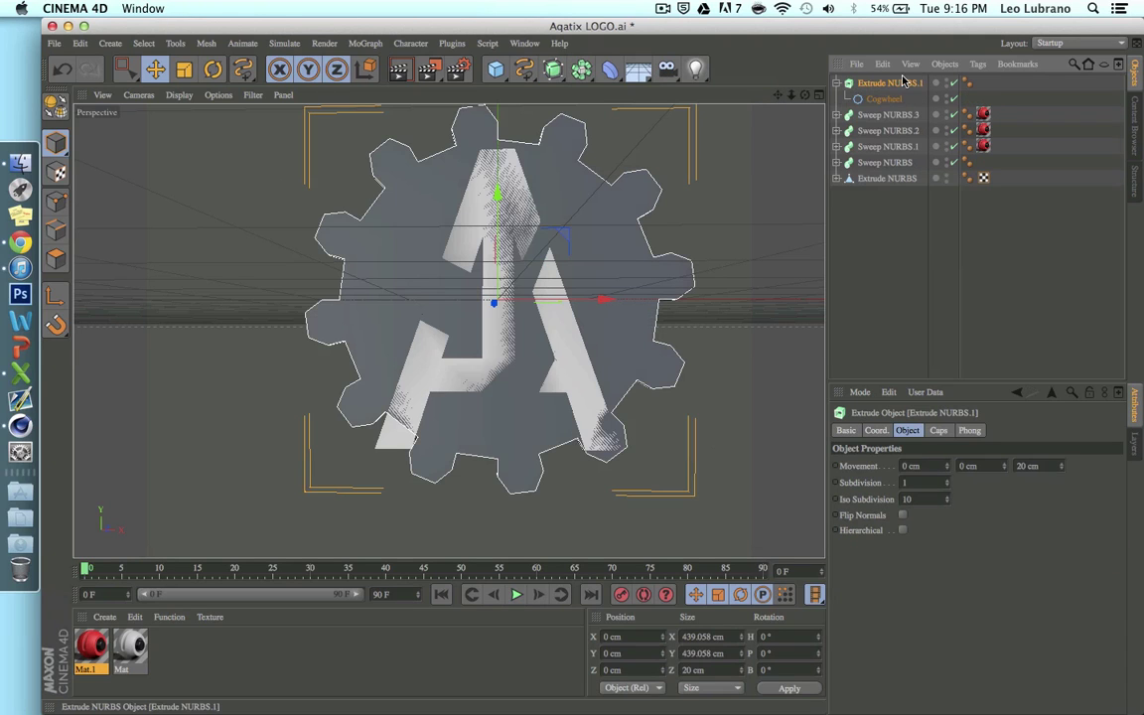
pyautogui.click(836, 83)
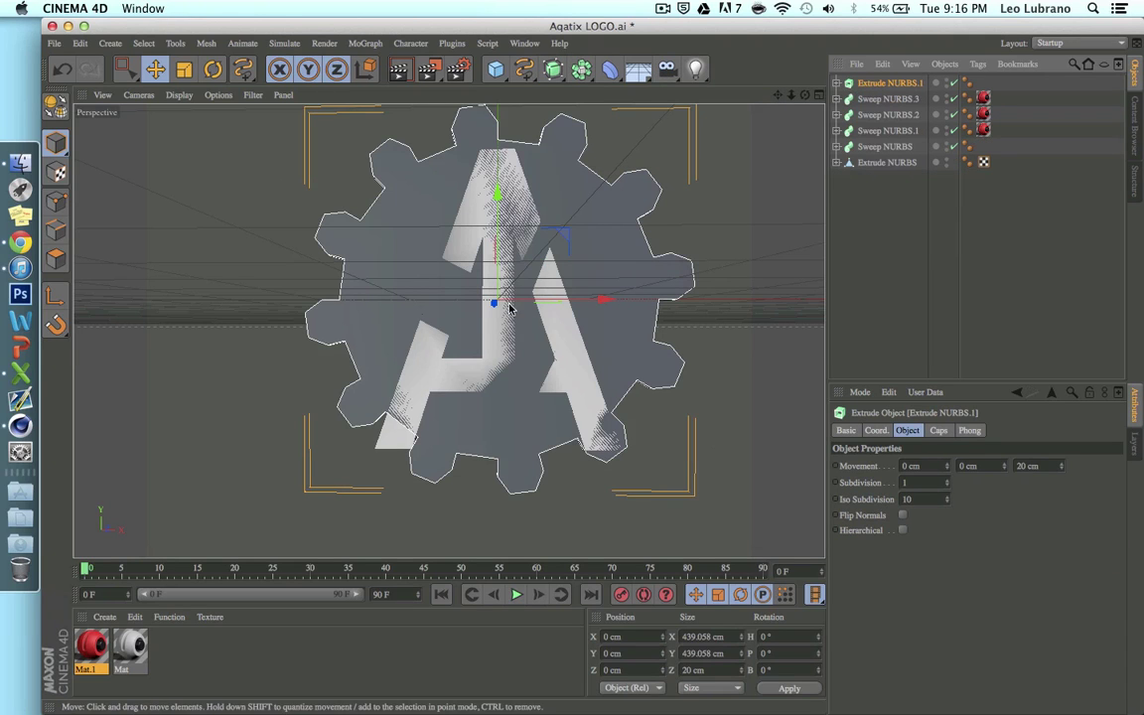
pyautogui.click(183, 69)
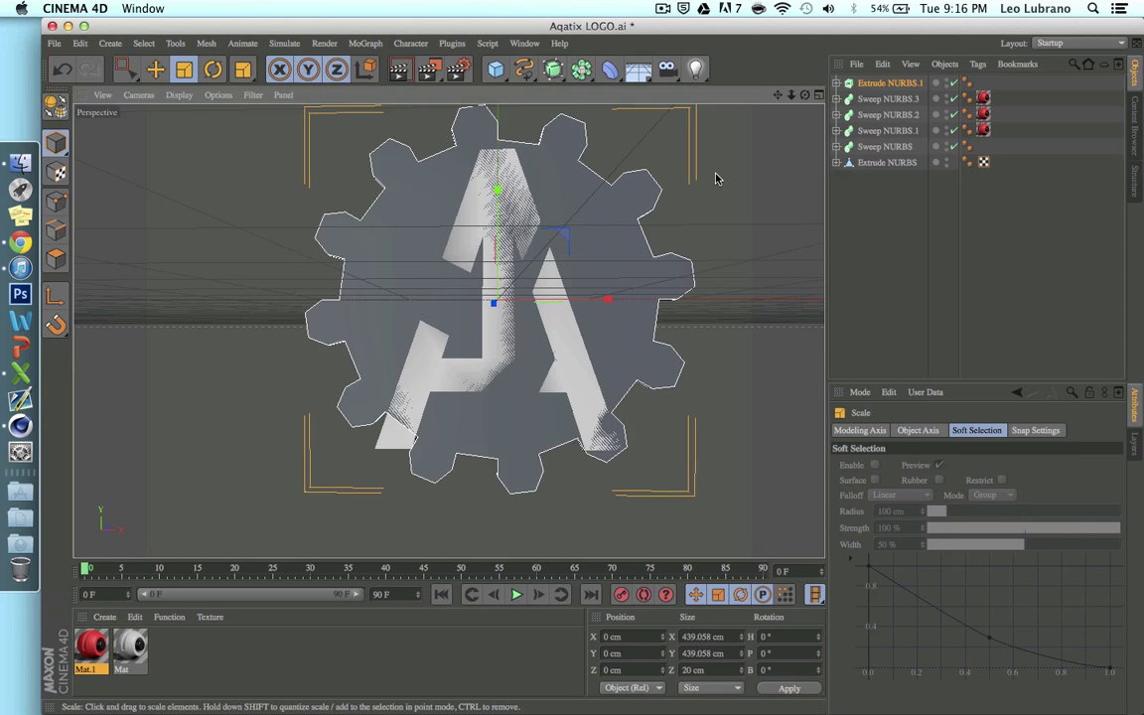
pyautogui.moveTo(717, 179); pyautogui.dragTo(198, 390)
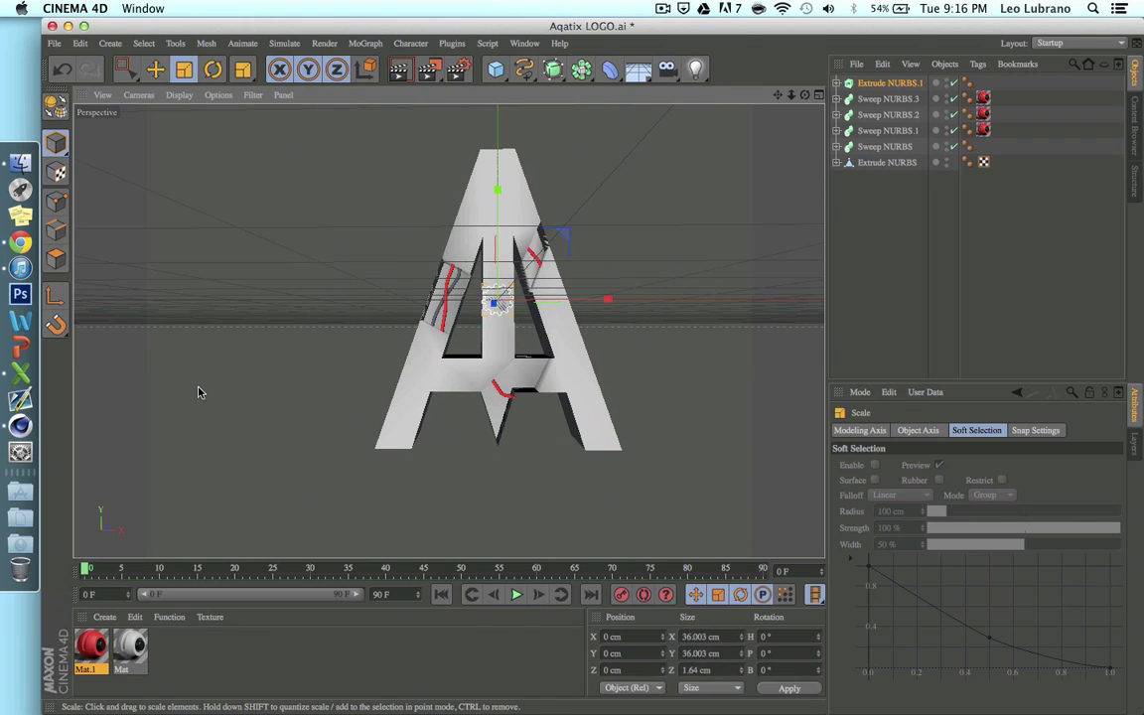
# Move the gear to the recess in the logo's right leg, at about X 38.7 cm and Y 55 cm
pyautogui.click(155, 68)
pyautogui.scroll(10, 435, 467)
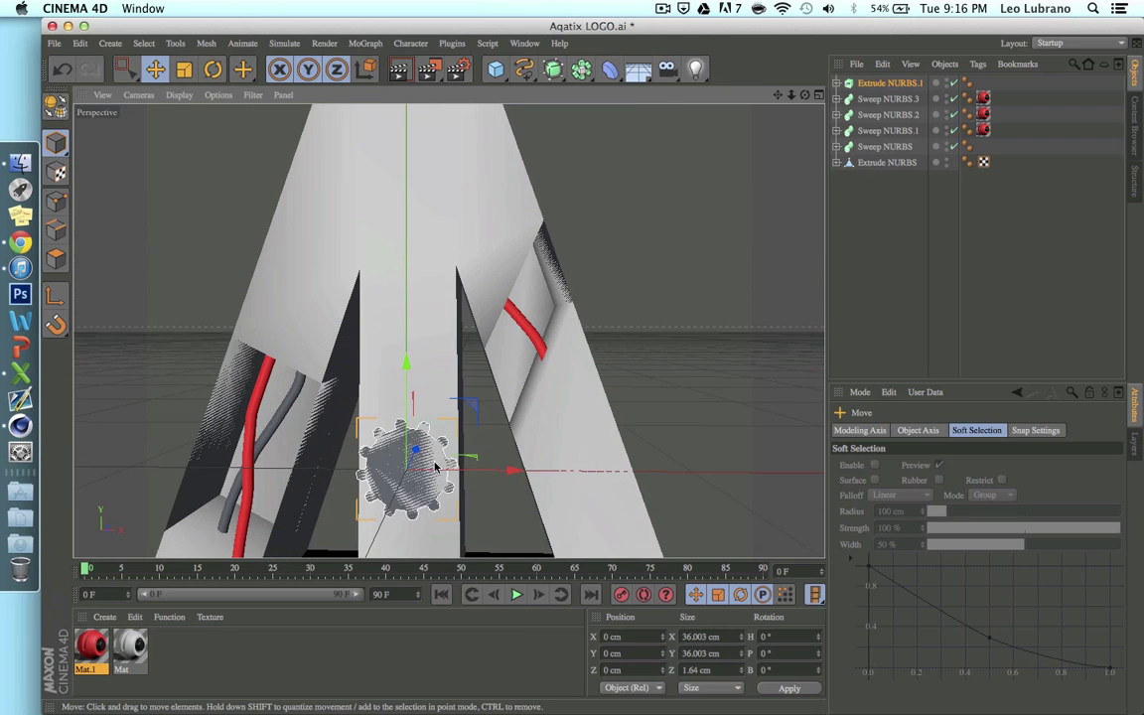
pyautogui.moveTo(493, 472); pyautogui.dragTo(593, 444)
pyautogui.moveTo(507, 369); pyautogui.dragTo(508, 234)
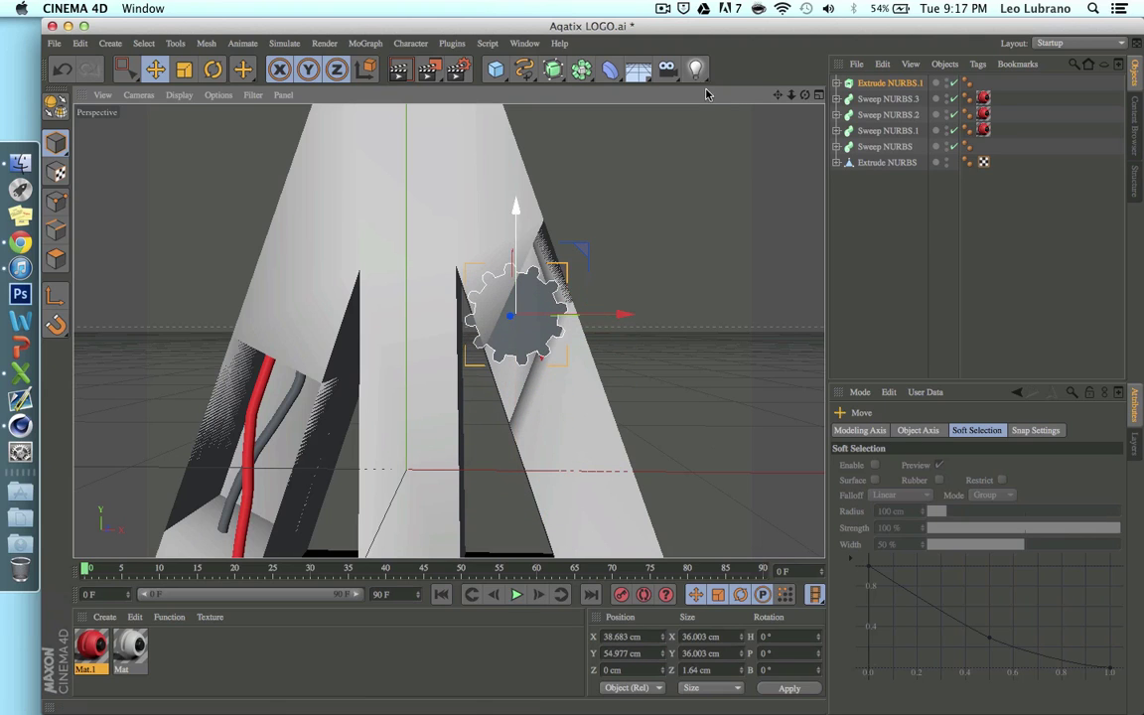
# Refine the gear's position over the right leg's recess in the maximized Front view, to about X 43.4 cm and Y 50.4 cm
pyautogui.click(818, 95)
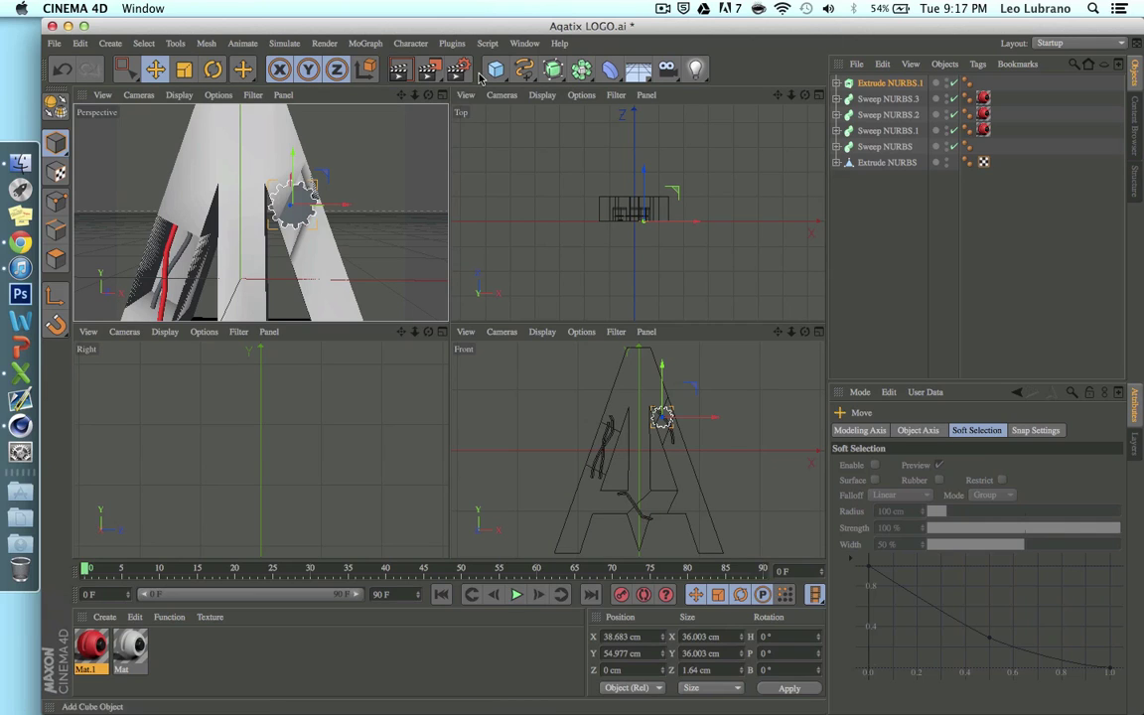
pyautogui.click(441, 95)
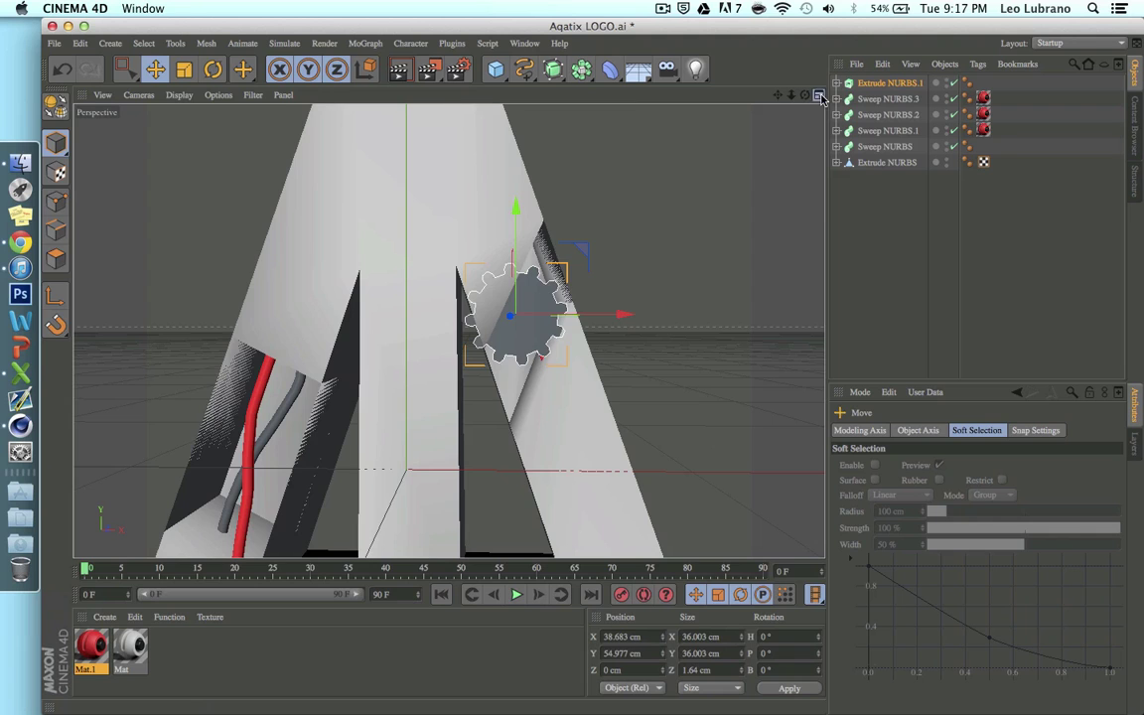
pyautogui.click(818, 96)
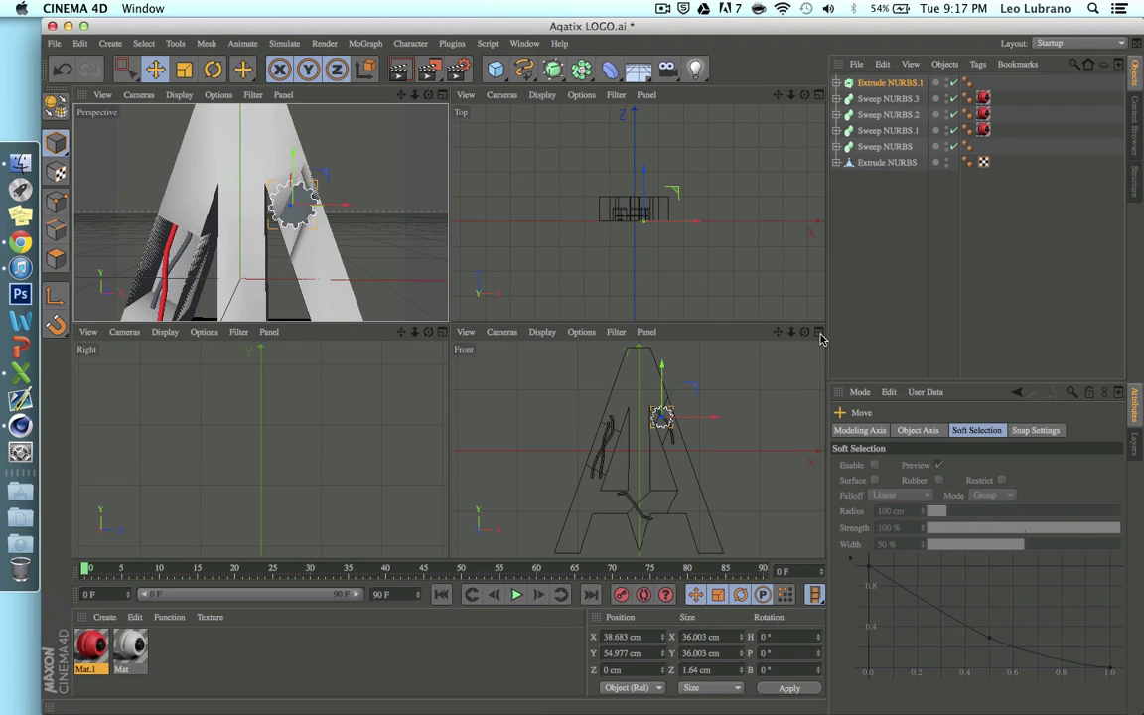
pyautogui.click(818, 331)
pyautogui.scroll(5, 602, 264)
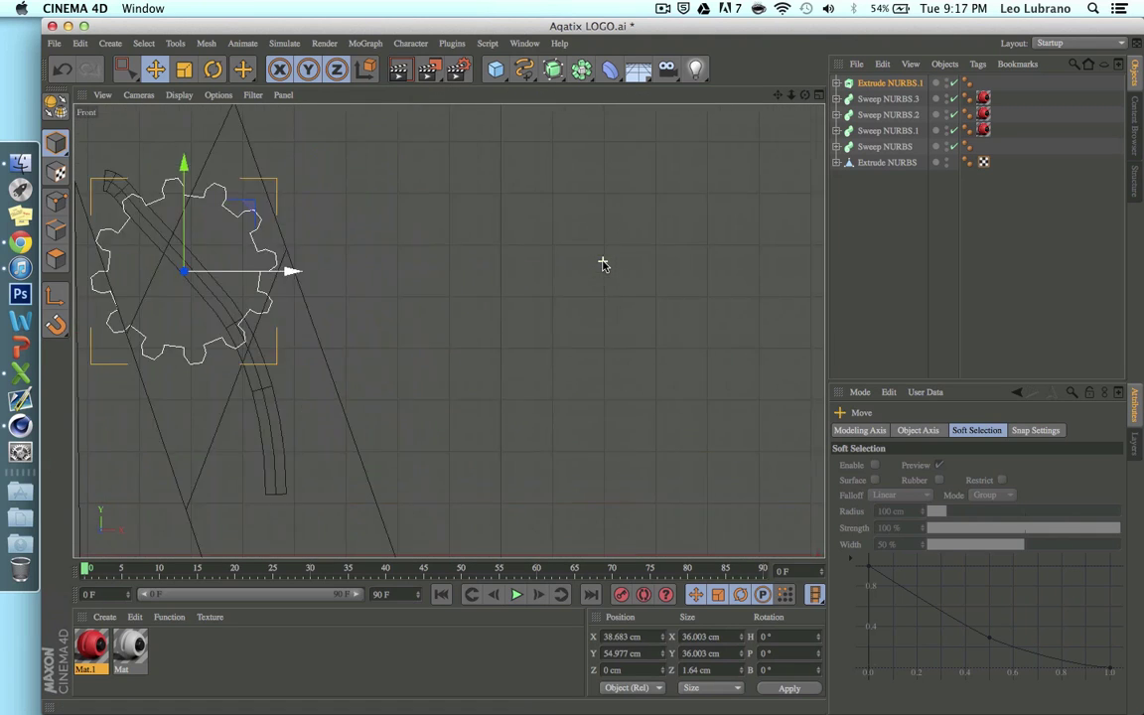
pyautogui.scroll(3, 602, 264)
pyautogui.moveTo(777, 96); pyautogui.dragTo(449, 331)
pyautogui.moveTo(434, 215); pyautogui.dragTo(434, 246)
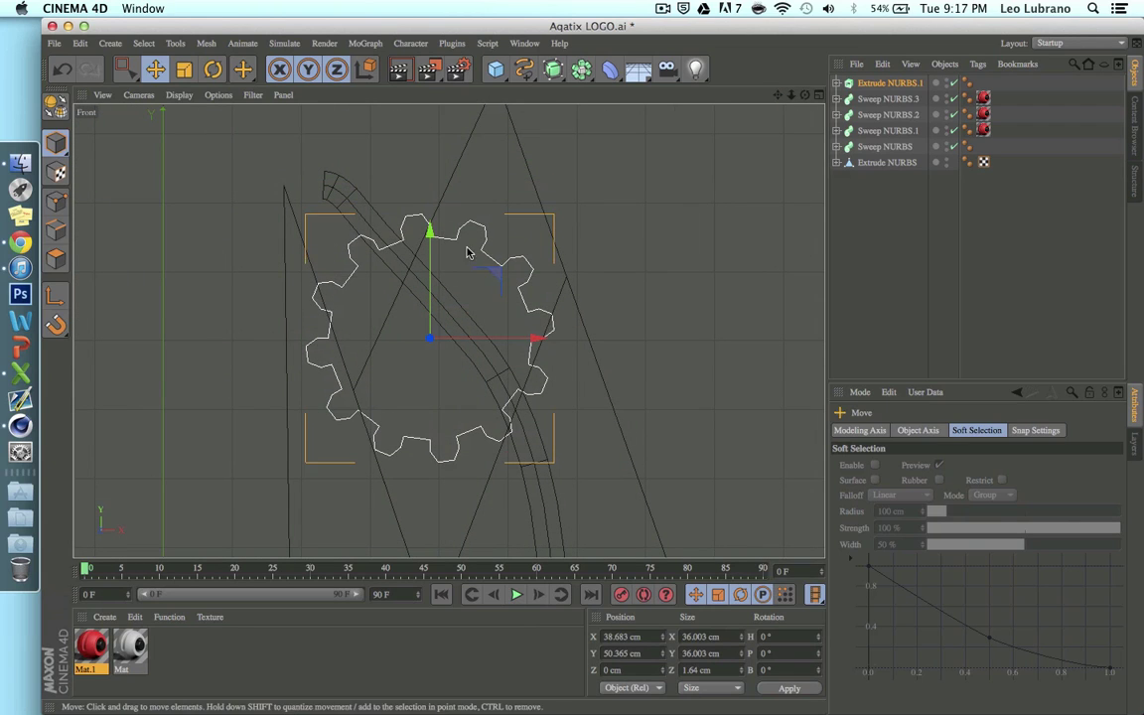
pyautogui.moveTo(536, 335); pyautogui.dragTo(567, 342)
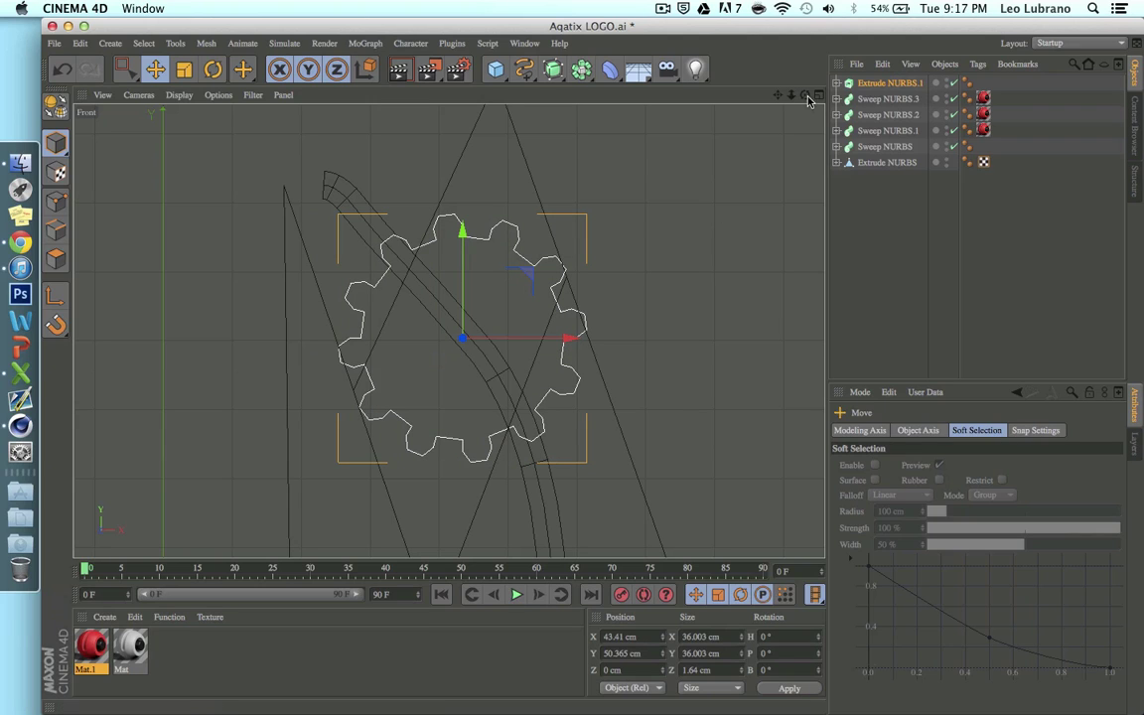
# Group the four Sweep NURBS wires together under a null object
pyautogui.click(886, 83)
pyautogui.click(886, 98)
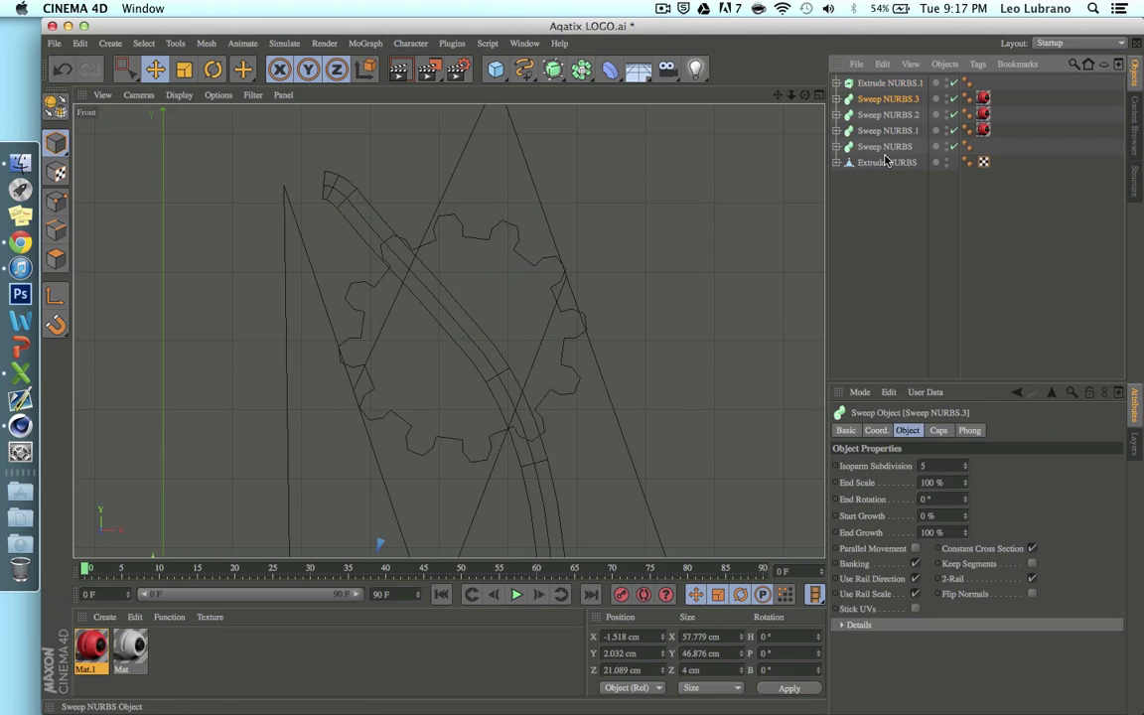
pyautogui.keyDown('shift'); pyautogui.click(883, 148); pyautogui.keyUp('shift')
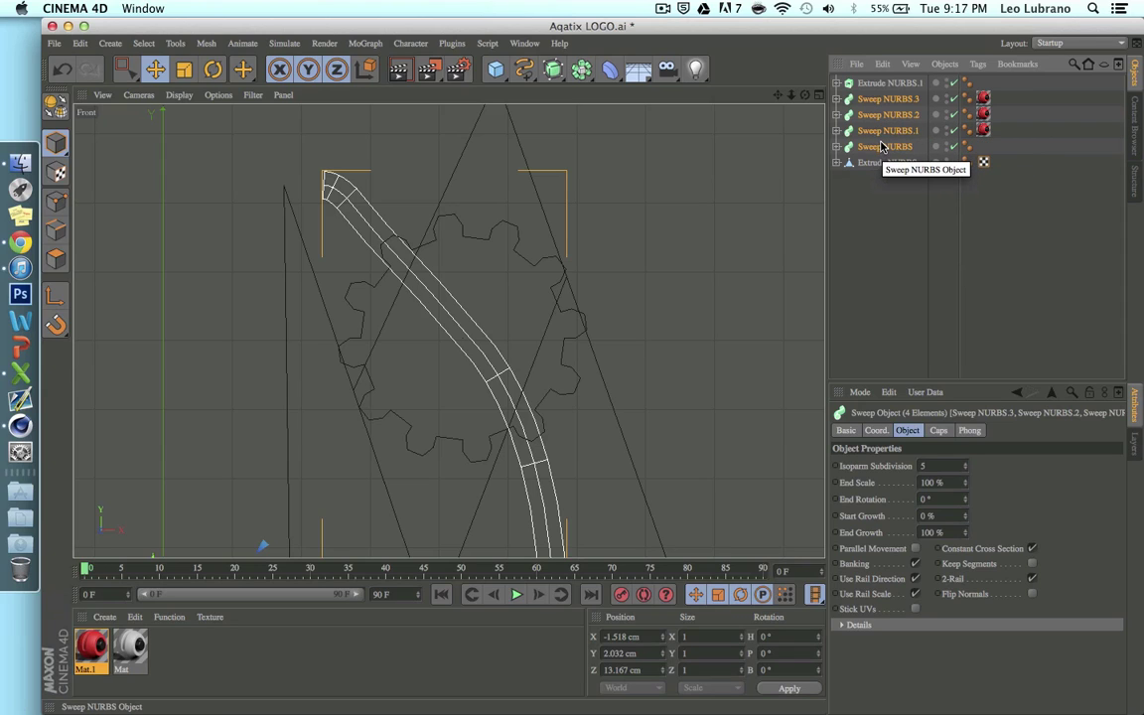
pyautogui.hotkey('alt', 'g')
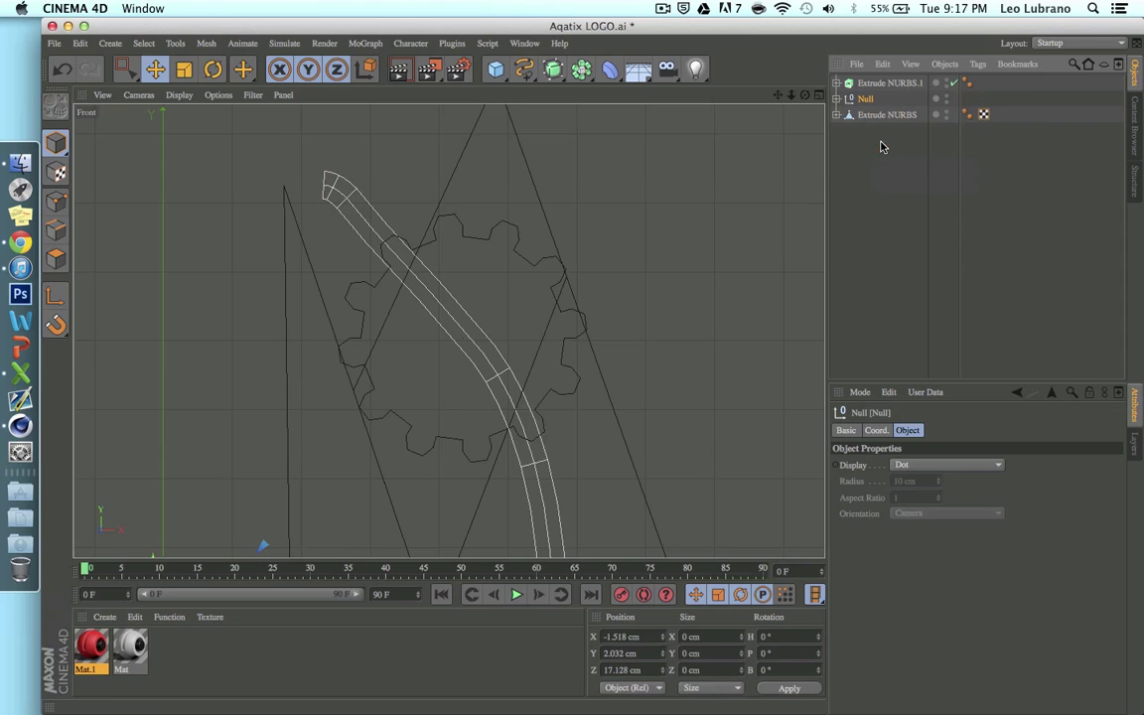
# Group the extruded gear under its own null and place a duplicate of the gear inside that group
pyautogui.click(874, 85)
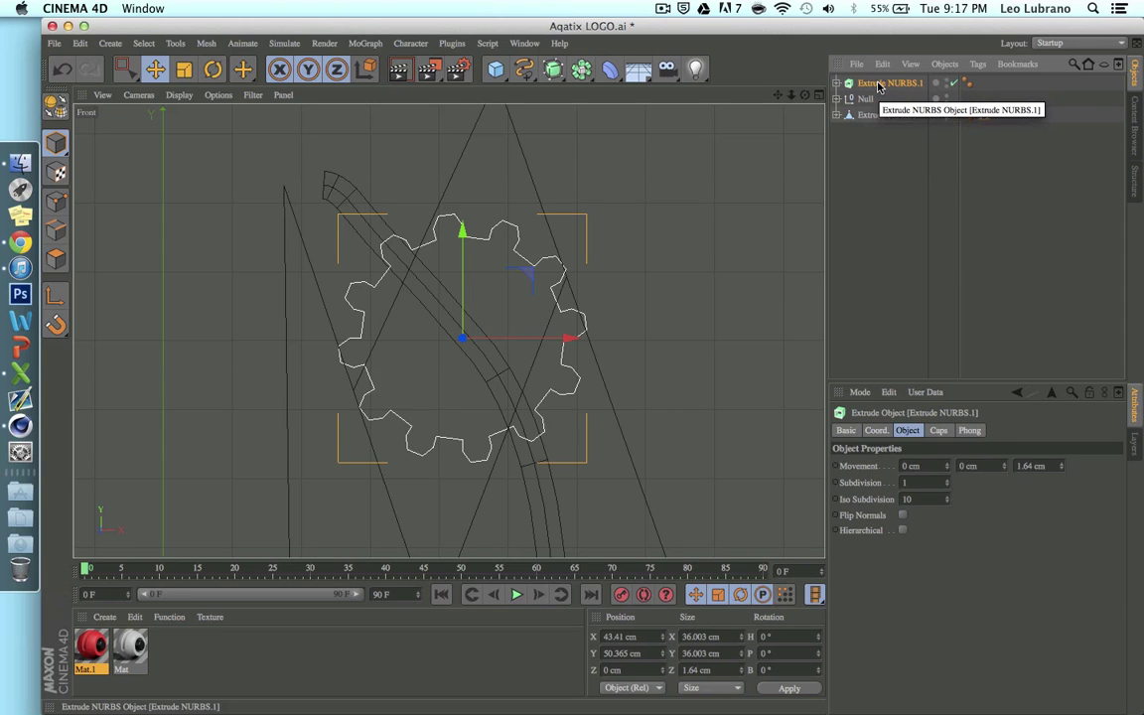
pyautogui.hotkey('alt', 'g')
pyautogui.click(837, 83)
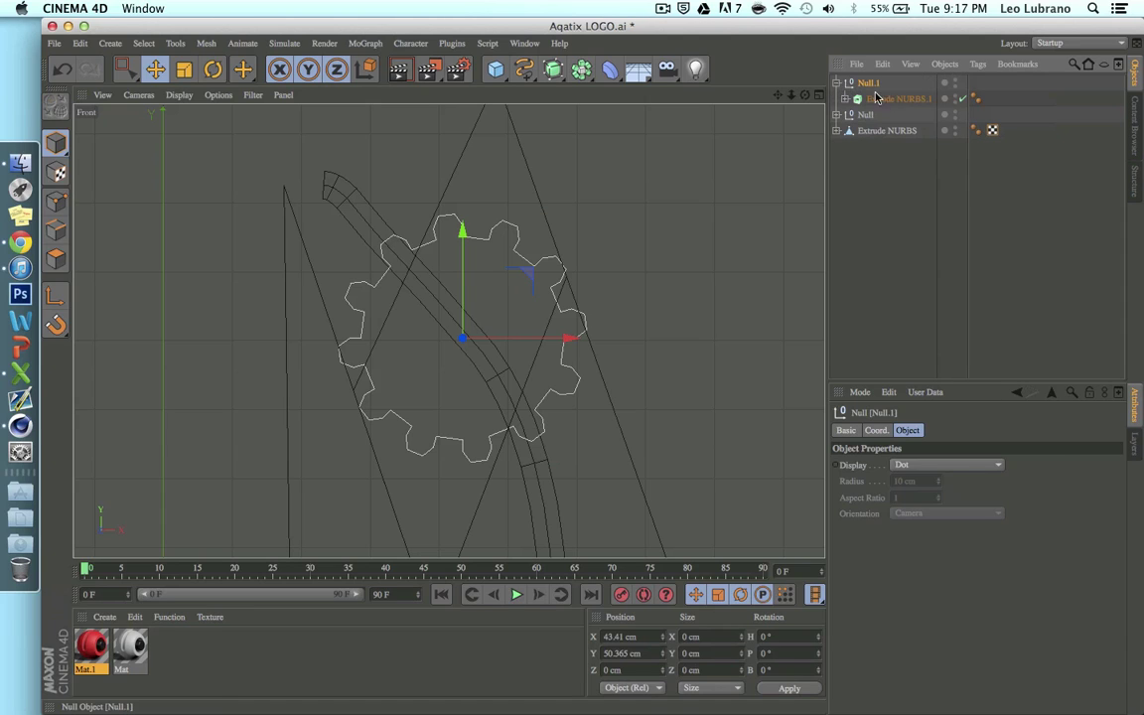
pyautogui.click(896, 99)
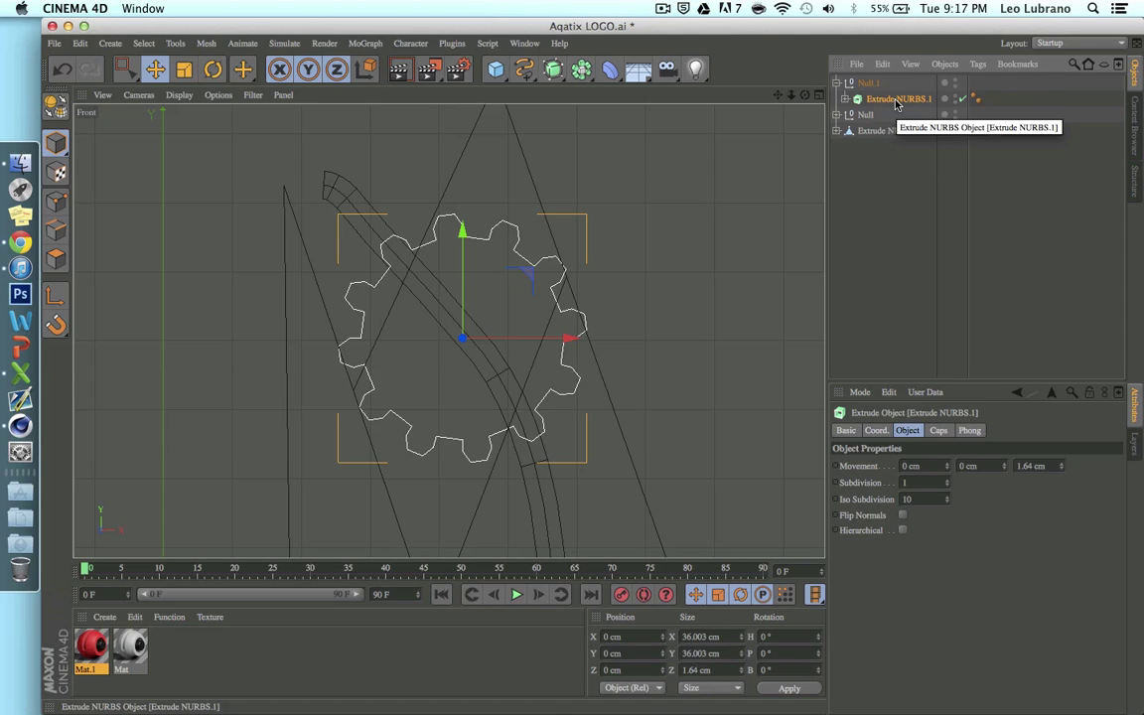
pyautogui.press('super+c')
pyautogui.press('super+v')
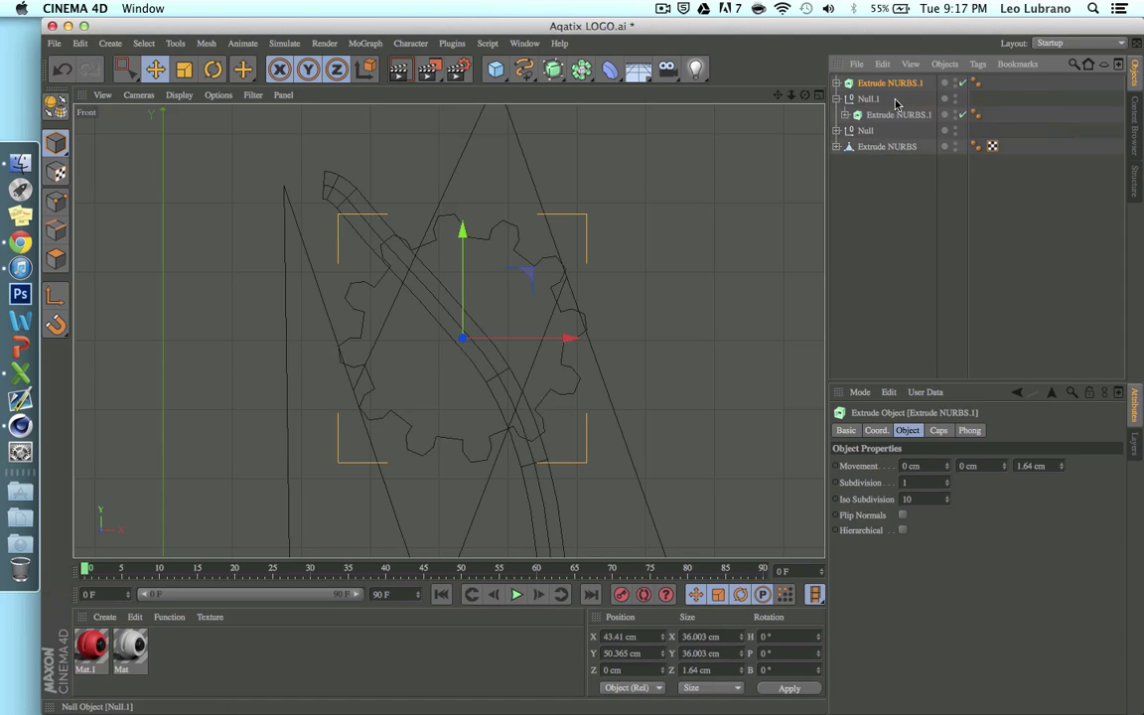
pyautogui.moveTo(873, 106); pyautogui.dragTo(872, 102)
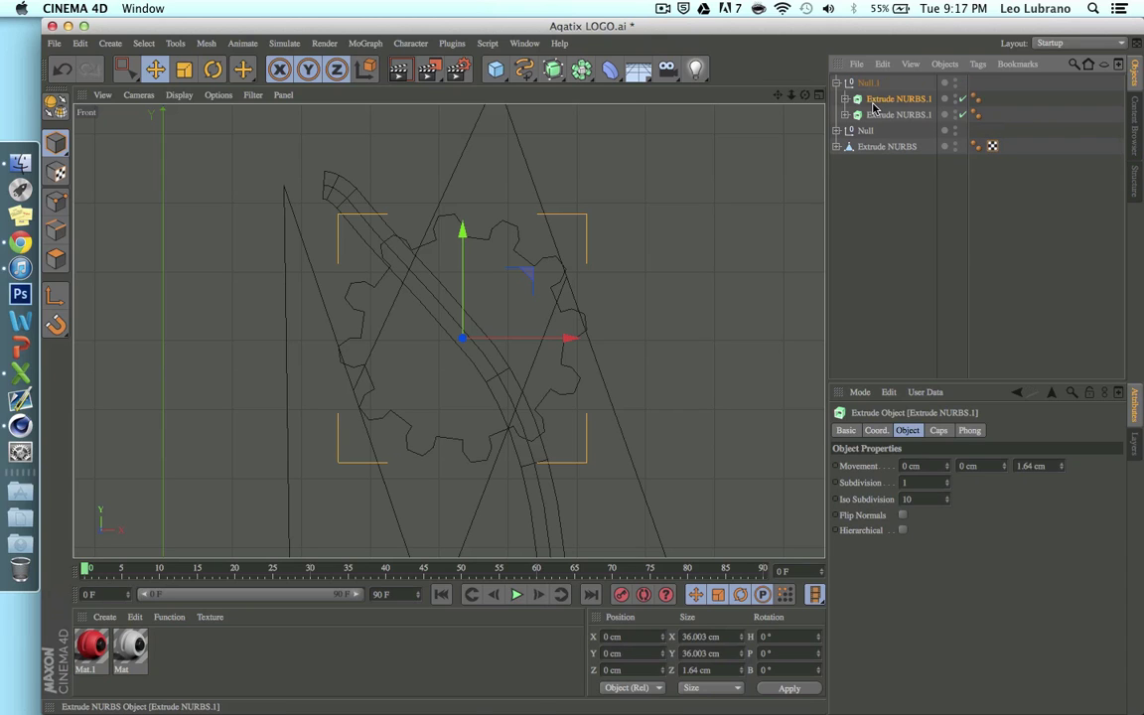
# Scale the duplicate gear uniformly to about 12.2 cm across and raise it above the large gear, to a relative Y of about 33.1 cm
pyautogui.press('t')
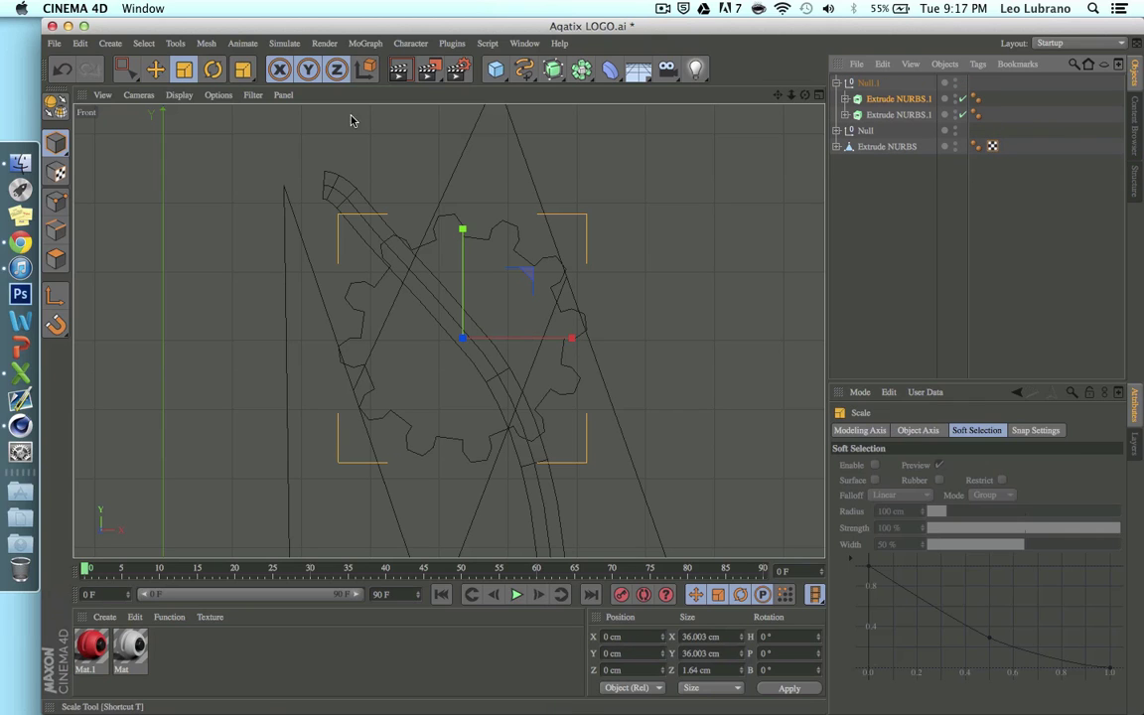
pyautogui.moveTo(648, 238); pyautogui.dragTo(201, 234)
pyautogui.click(155, 69)
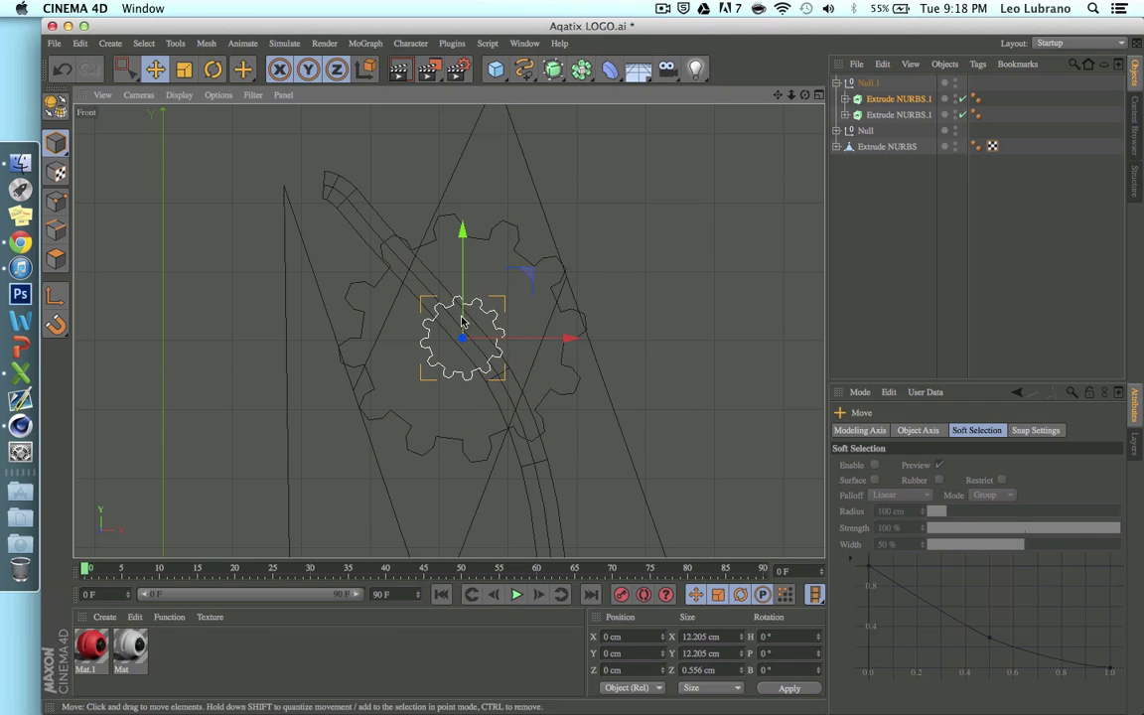
pyautogui.moveTo(459, 243); pyautogui.dragTo(457, 38)
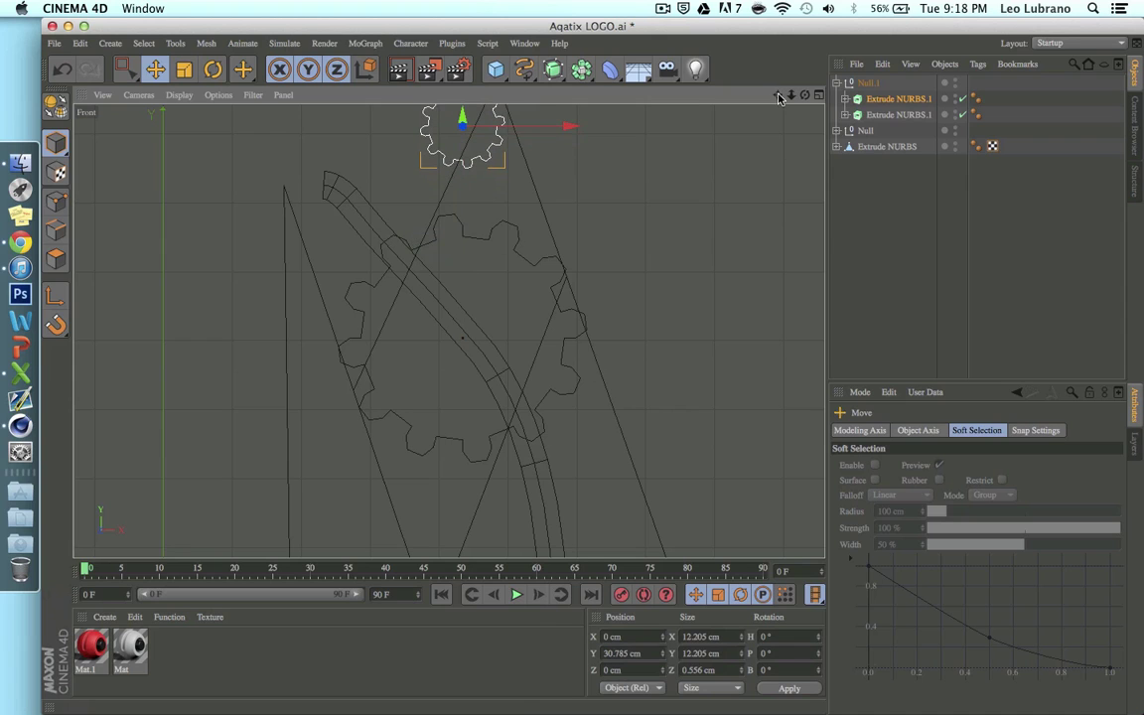
pyautogui.keyDown('alt'); pyautogui.moveTo(441, 251); pyautogui.dragTo(459, 426, button='middle'); pyautogui.keyUp('alt')
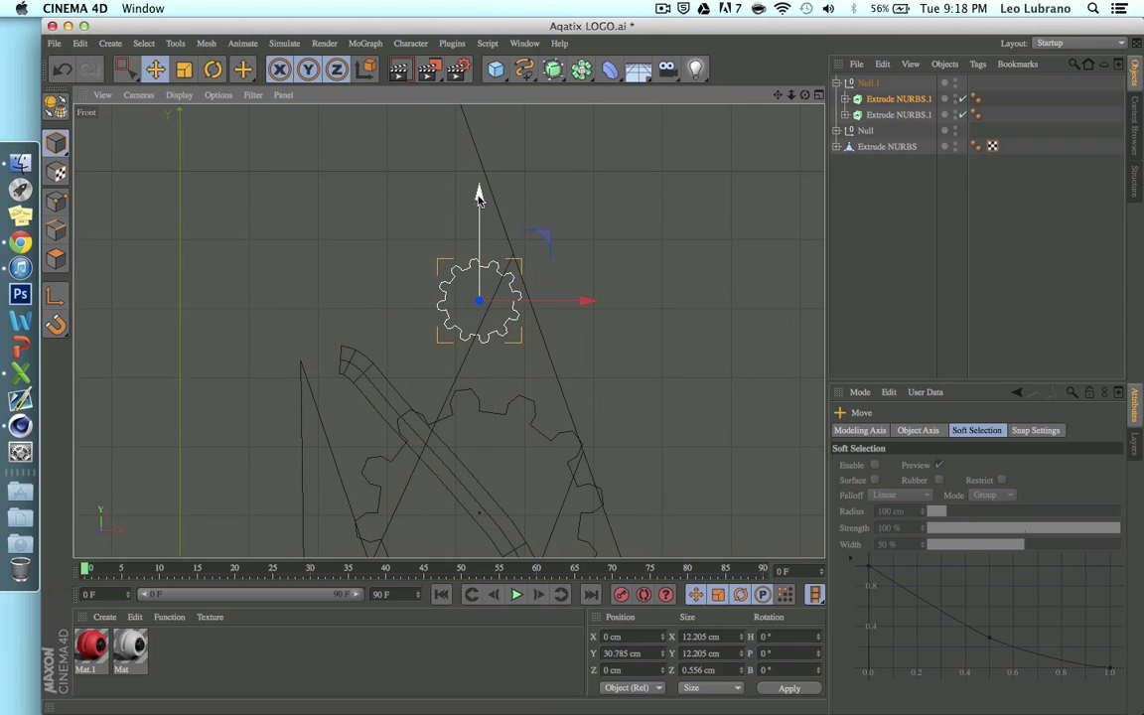
pyautogui.moveTo(477, 196); pyautogui.dragTo(477, 178)
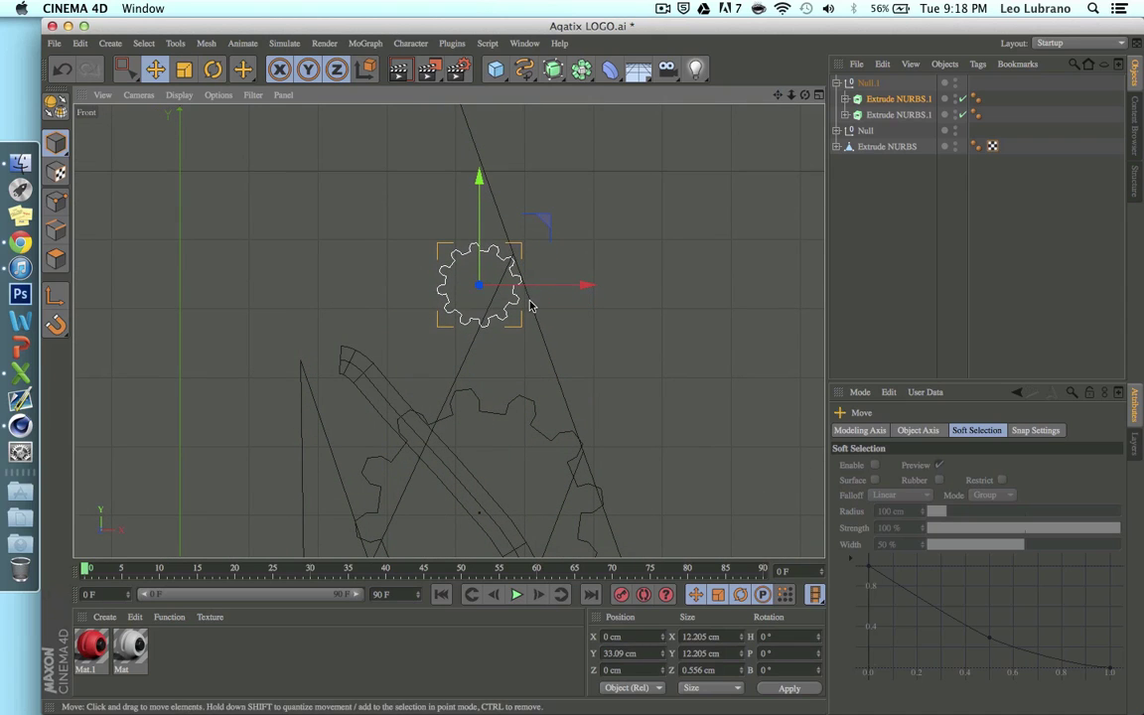
# Duplicate the small gear and place the copy directly below it, at about Y 72.2 cm and Z -2.2 cm
pyautogui.hotkey('ctrl', 'c')
pyautogui.hotkey('ctrl', 'v')
pyautogui.moveTo(482, 171); pyautogui.dragTo(470, 257)
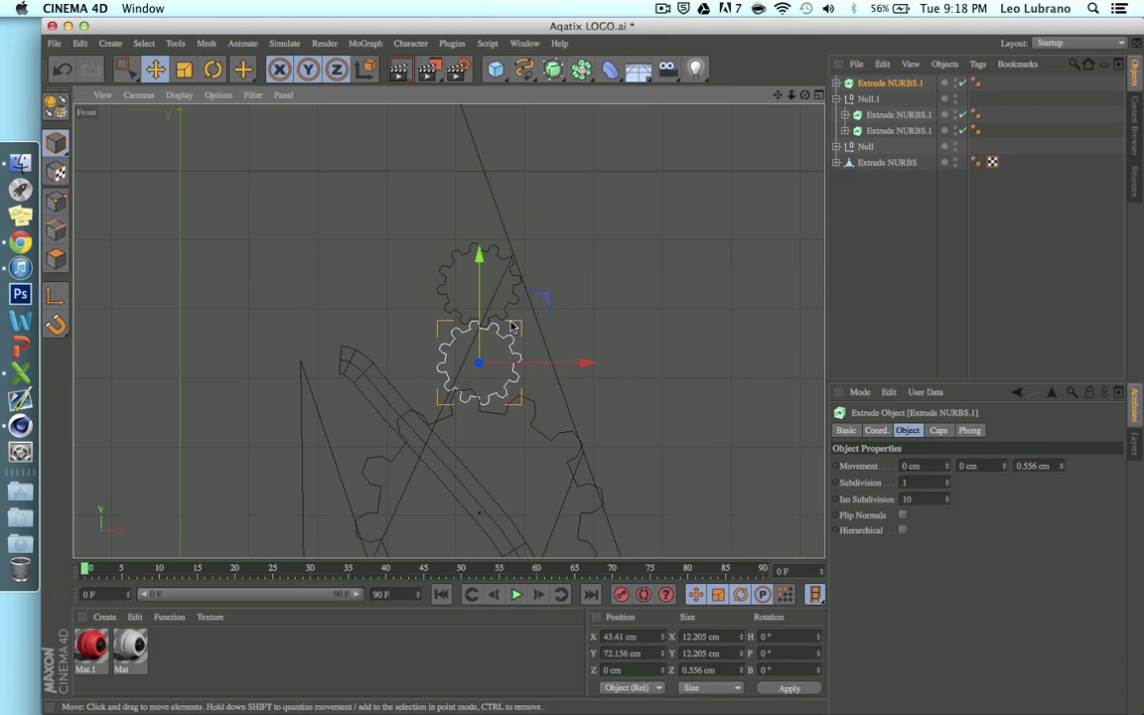
pyautogui.moveTo(476, 367); pyautogui.dragTo(458, 369)
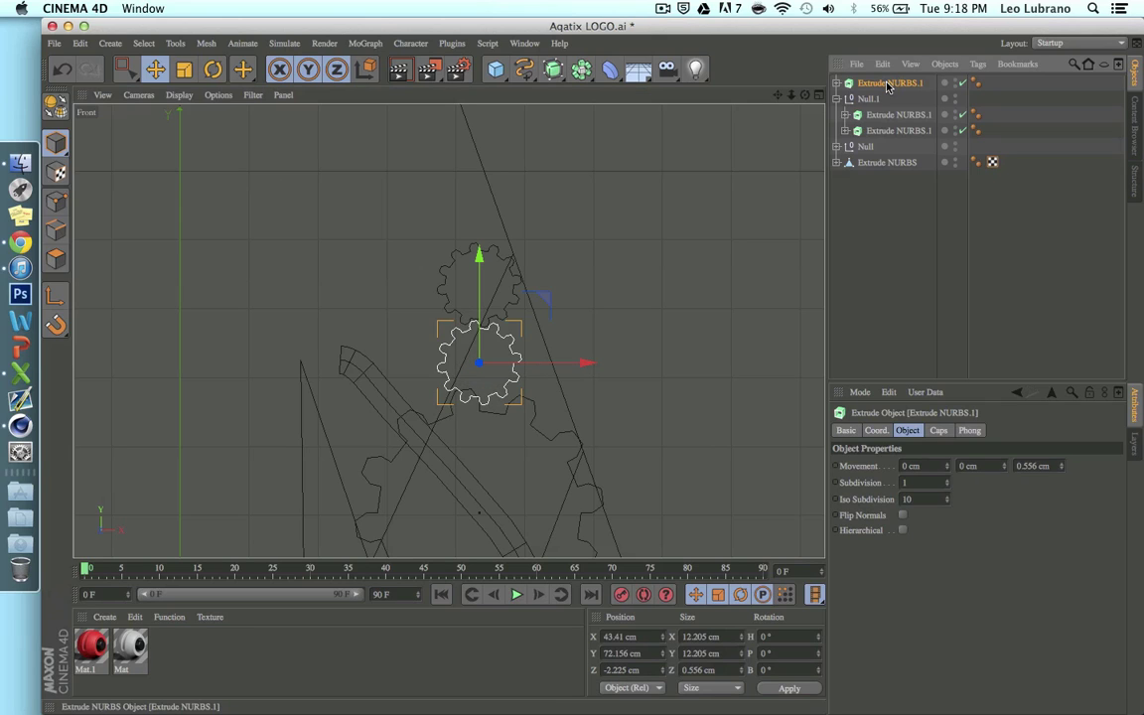
# Duplicate the lower small gear, offset the copy along X to about 52.7 cm and scale it uniformly to about 6.2 cm across
pyautogui.hotkey('ctrl', 'c')
pyautogui.hotkey('ctrl', 'v')
pyautogui.moveTo(544, 363); pyautogui.dragTo(608, 365)
pyautogui.click(184, 68)
pyautogui.moveTo(695, 183); pyautogui.dragTo(432, 276)
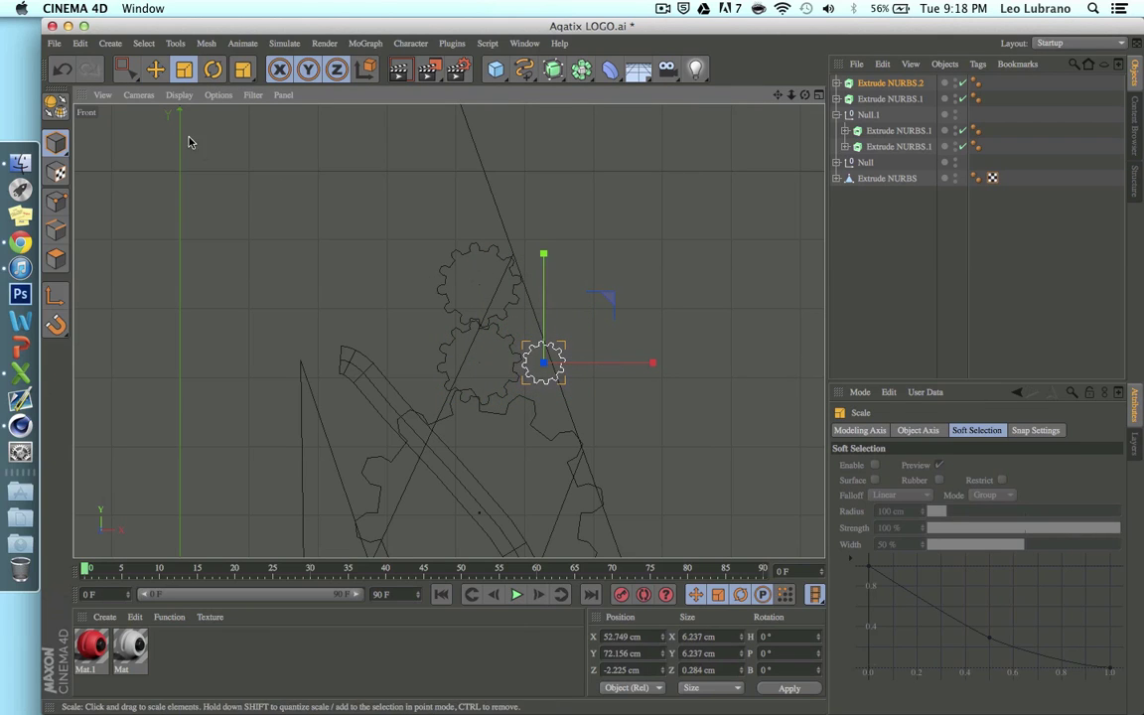
# Fit the tiny gear beside the joint of the two small gears, at about X 48.9 cm, Y 77.6 cm and Z 1.7 cm
pyautogui.click(153, 74)
pyautogui.moveTo(542, 250); pyautogui.dragTo(541, 225)
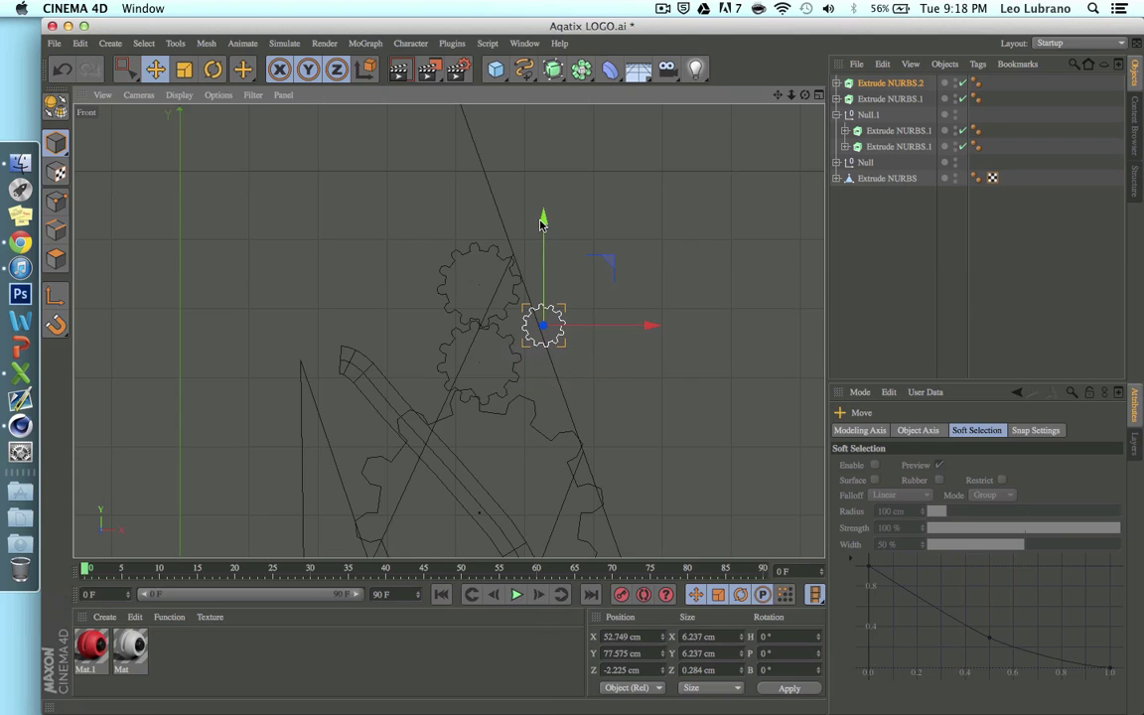
pyautogui.moveTo(651, 327); pyautogui.dragTo(627, 330)
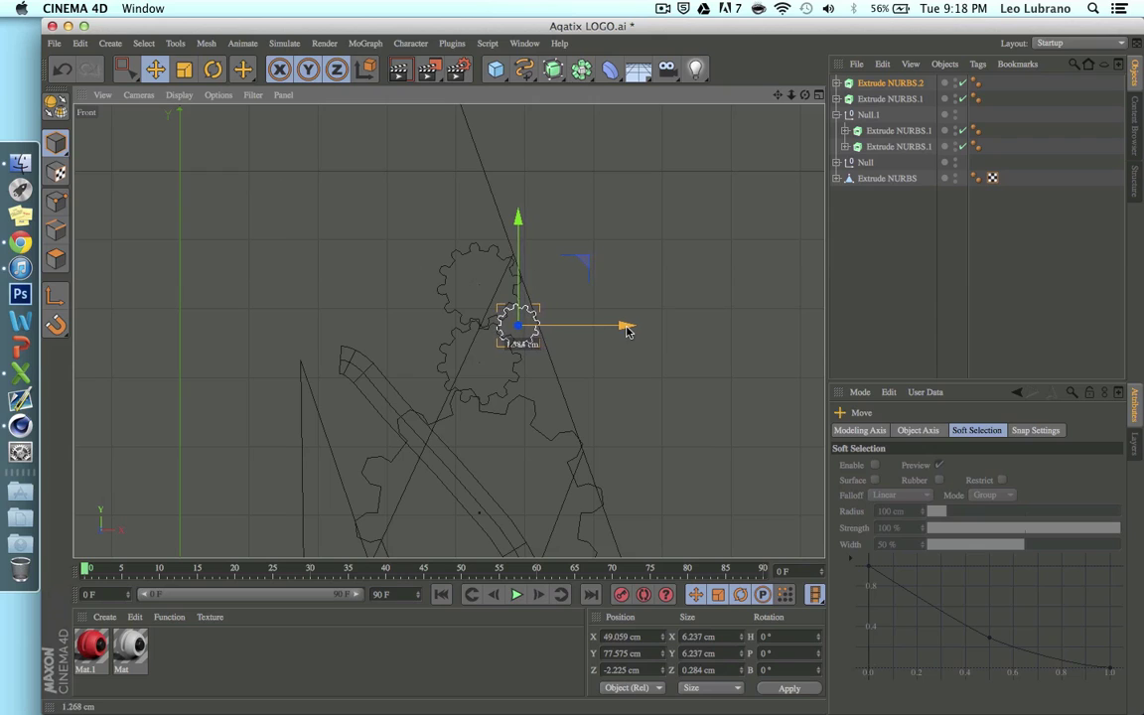
pyautogui.click(684, 314)
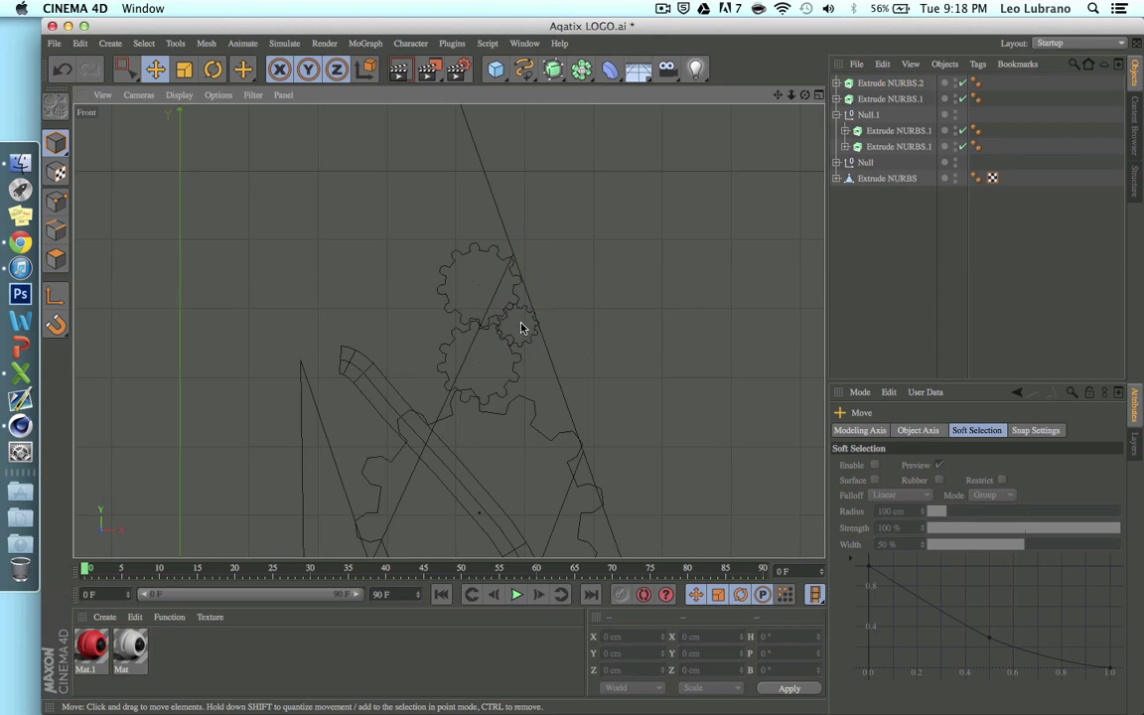
pyautogui.click(520, 328)
pyautogui.moveTo(517, 331); pyautogui.dragTo(466, 310)
pyautogui.click(660, 308)
# Duplicate the tiny gear and place the copy at the large gear's lower edge, at about X 40.8 cm and Y 32.2 cm
pyautogui.moveTo(777, 94)
pyautogui.mouseDown()
pyautogui.moveTo(770, 71)
pyautogui.moveTo(784, 96)
pyautogui.moveTo(447, 327)
pyautogui.moveTo(627, 303)
pyautogui.mouseUp()
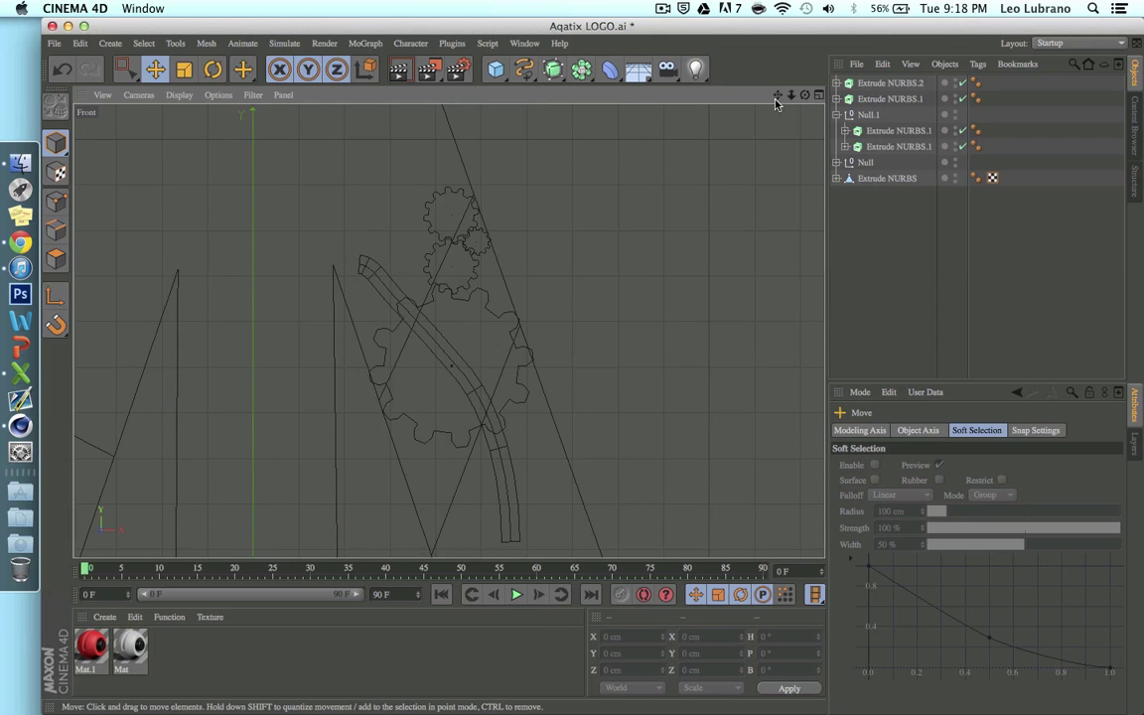
pyautogui.moveTo(778, 96); pyautogui.dragTo(448, 331)
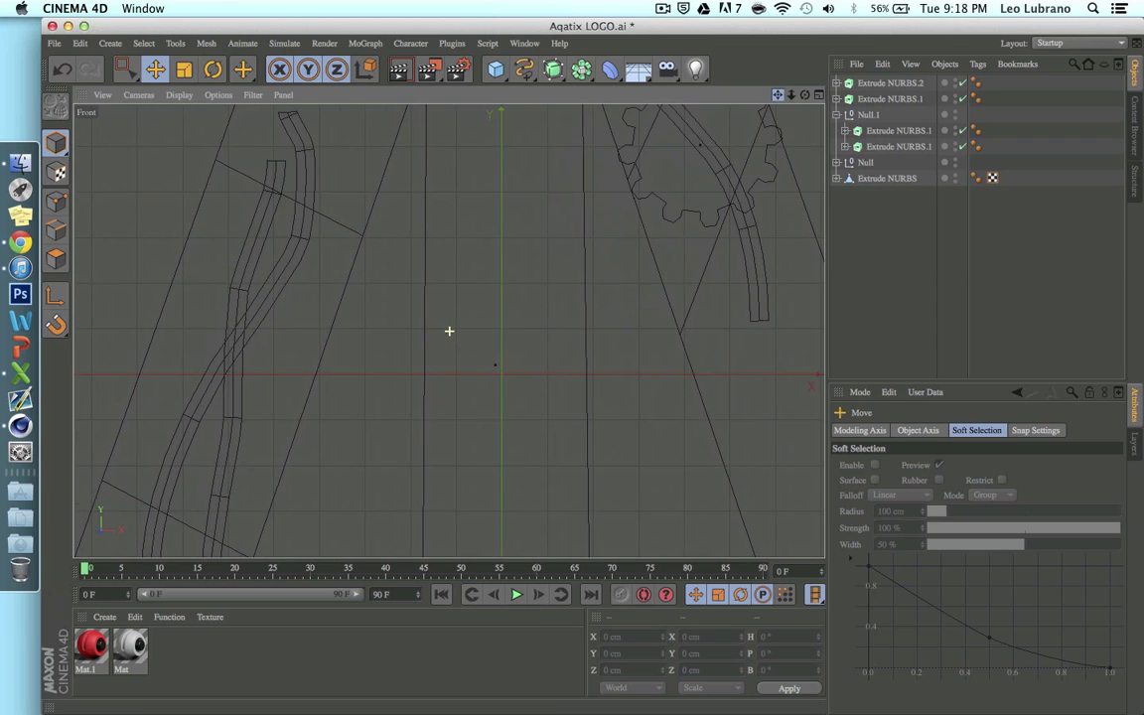
pyautogui.moveTo(791, 97); pyautogui.dragTo(447, 331)
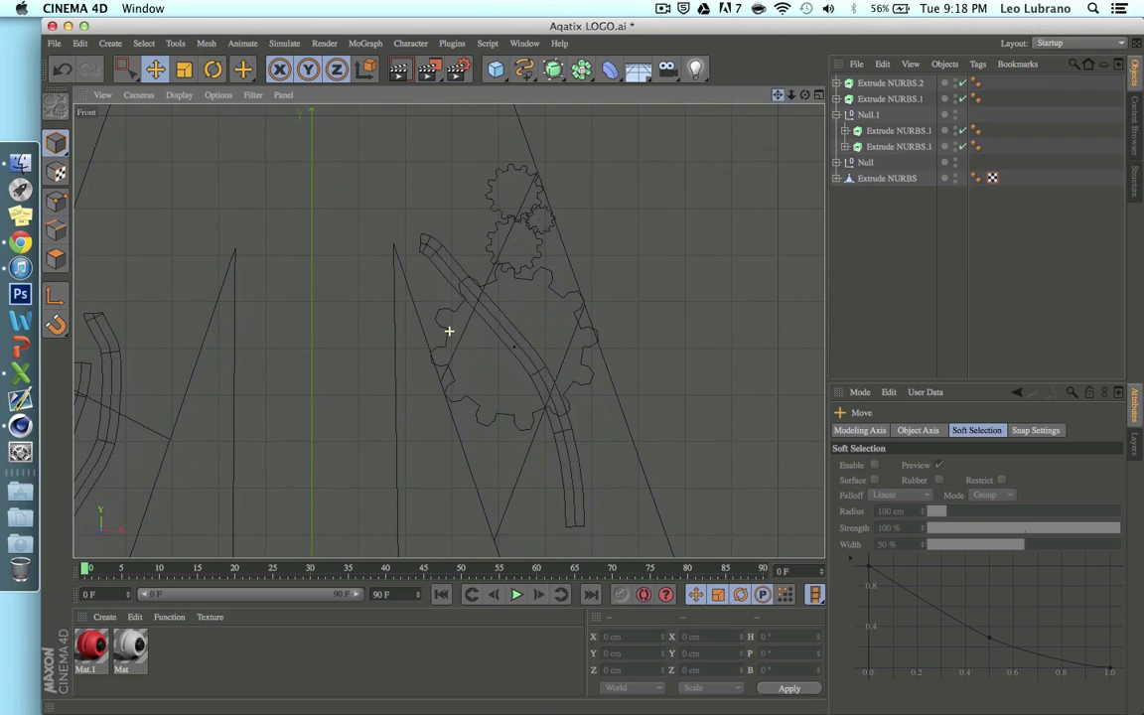
pyautogui.click(542, 221)
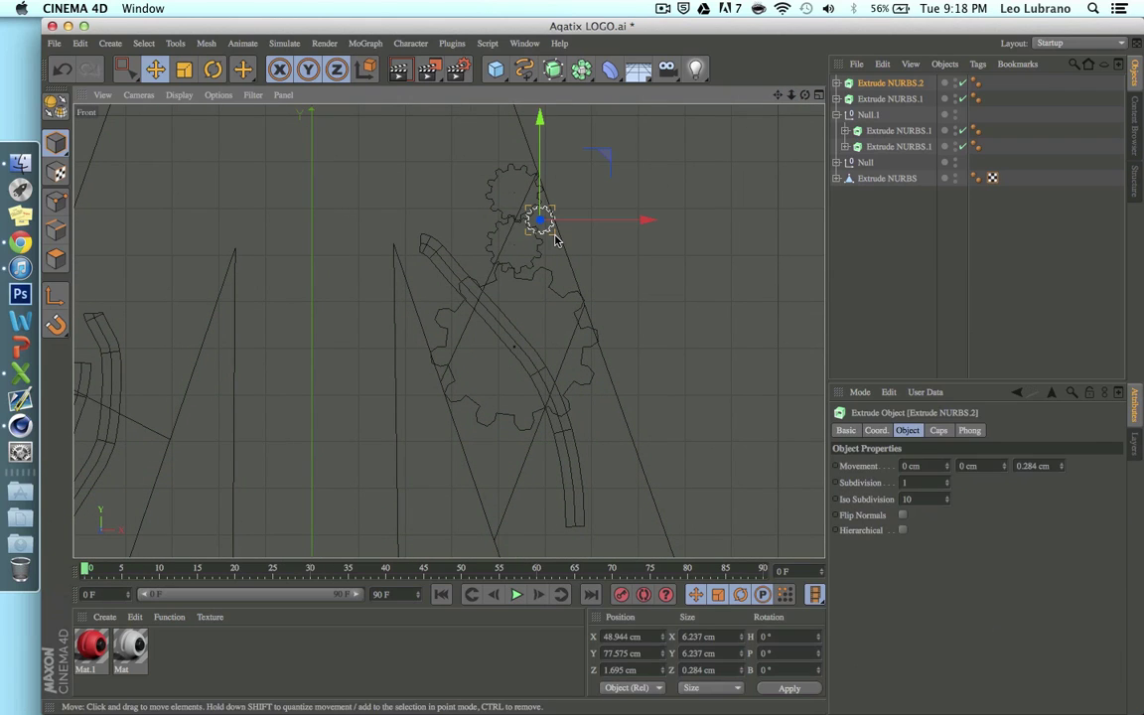
pyautogui.press('super+c')
pyautogui.press('super+v')
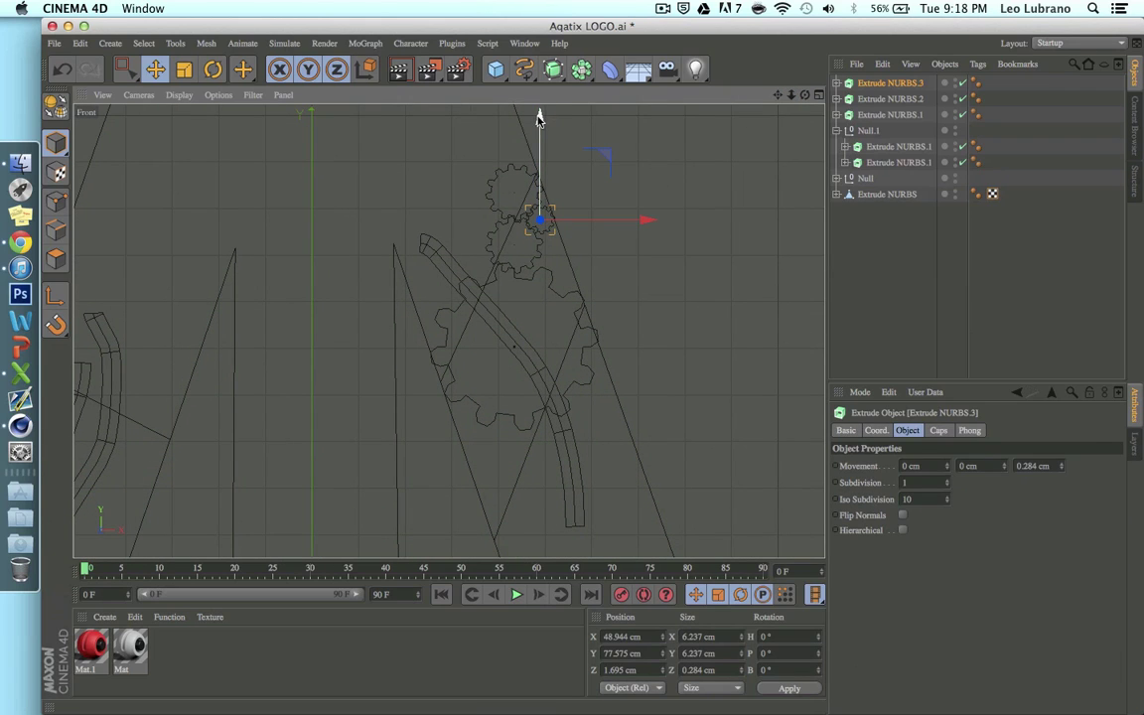
pyautogui.moveTo(537, 118); pyautogui.dragTo(532, 330)
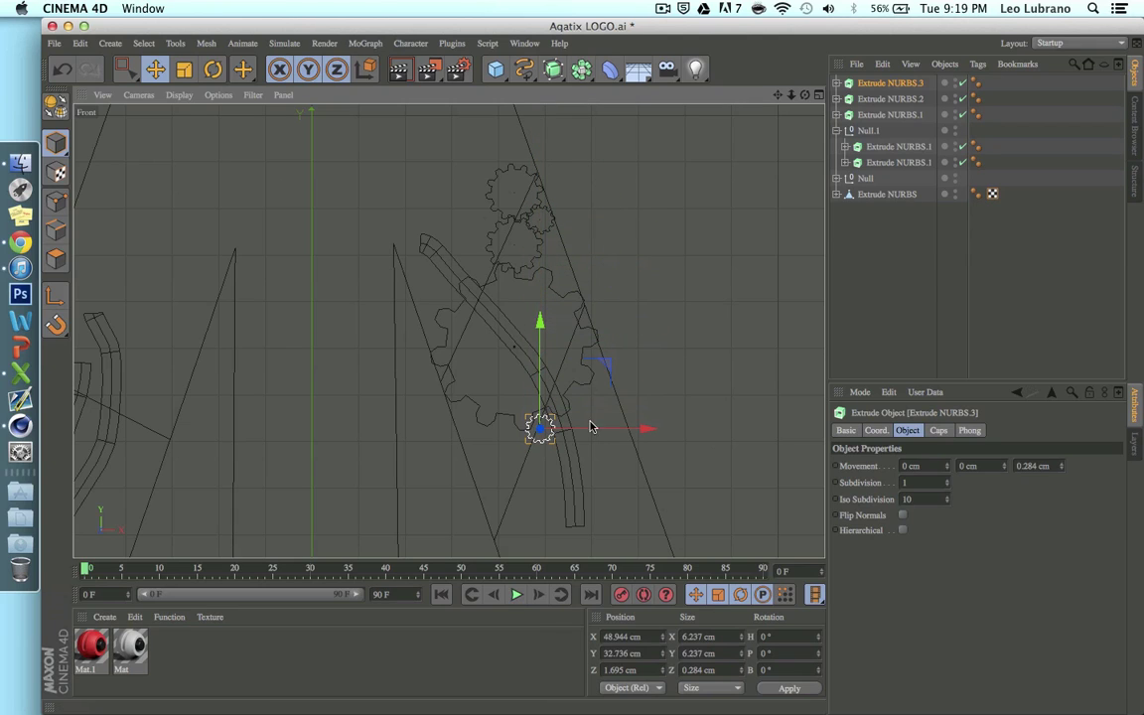
pyautogui.moveTo(645, 428); pyautogui.dragTo(612, 434)
pyautogui.moveTo(500, 319); pyautogui.dragTo(501, 328)
# Duplicate the lower tiny gear, scale the copy to about 12.8 cm across and move it below, to about X 41.6 cm and Y 21.5 cm
pyautogui.hotkey('ctrl', 'c')
pyautogui.hotkey('ctrl', 'v')
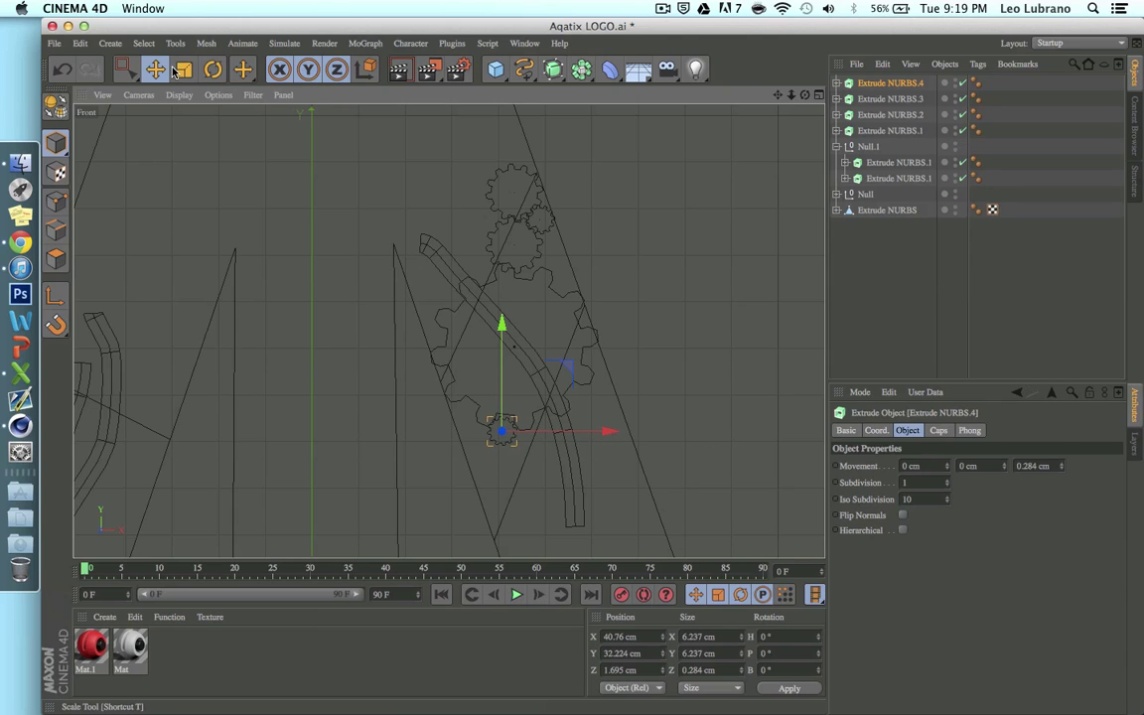
pyautogui.press('t')
pyautogui.moveTo(562, 369); pyautogui.dragTo(636, 316)
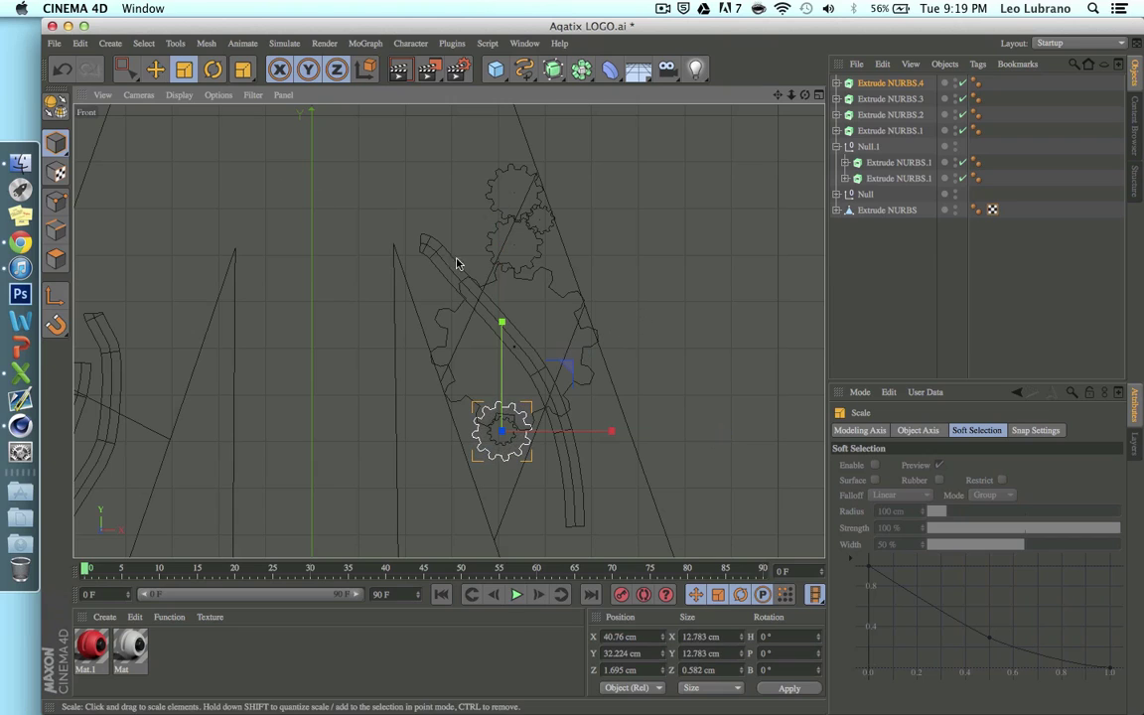
pyautogui.click(155, 73)
pyautogui.moveTo(502, 322); pyautogui.dragTo(504, 372)
pyautogui.moveTo(603, 479); pyautogui.dragTo(605, 482)
# Duplicate the lowest gear and place the copy over the large gear's upper edge, at about X 51 cm, Y 62.4 cm and Z -2.8 cm
pyautogui.press('super+c')
pyautogui.press('super+v')
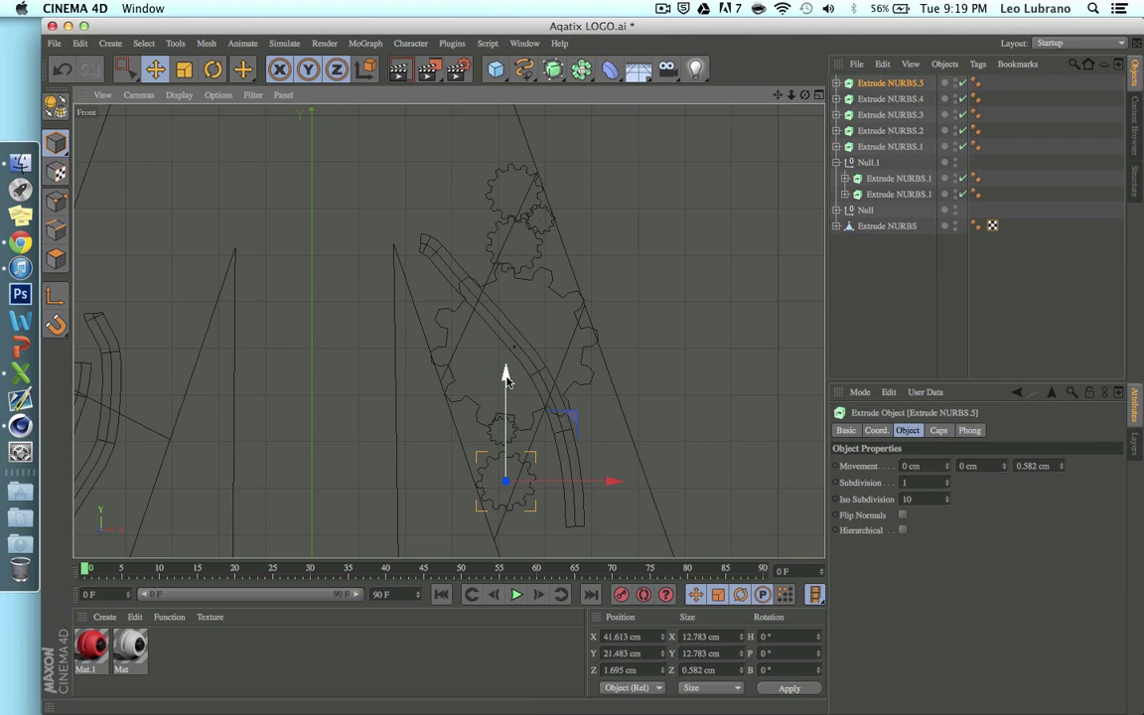
pyautogui.moveTo(504, 372); pyautogui.dragTo(504, 169)
pyautogui.moveTo(614, 278); pyautogui.dragTo(659, 276)
pyautogui.moveTo(549, 165); pyautogui.dragTo(545, 182)
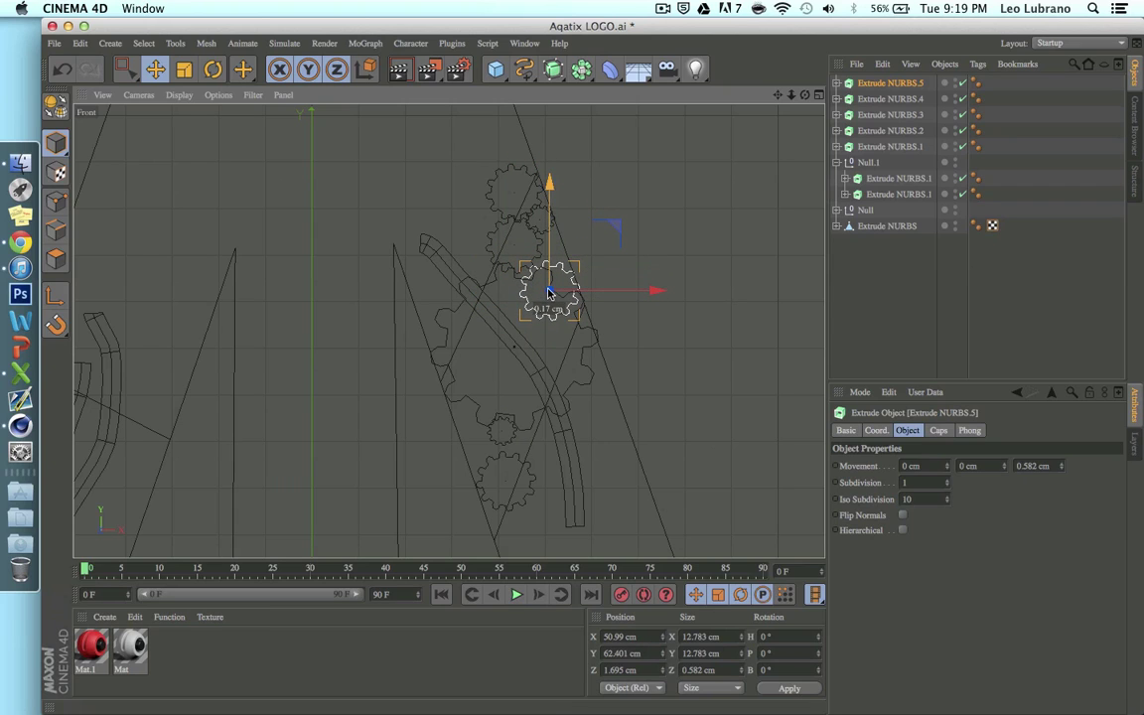
pyautogui.moveTo(548, 295); pyautogui.dragTo(553, 298)
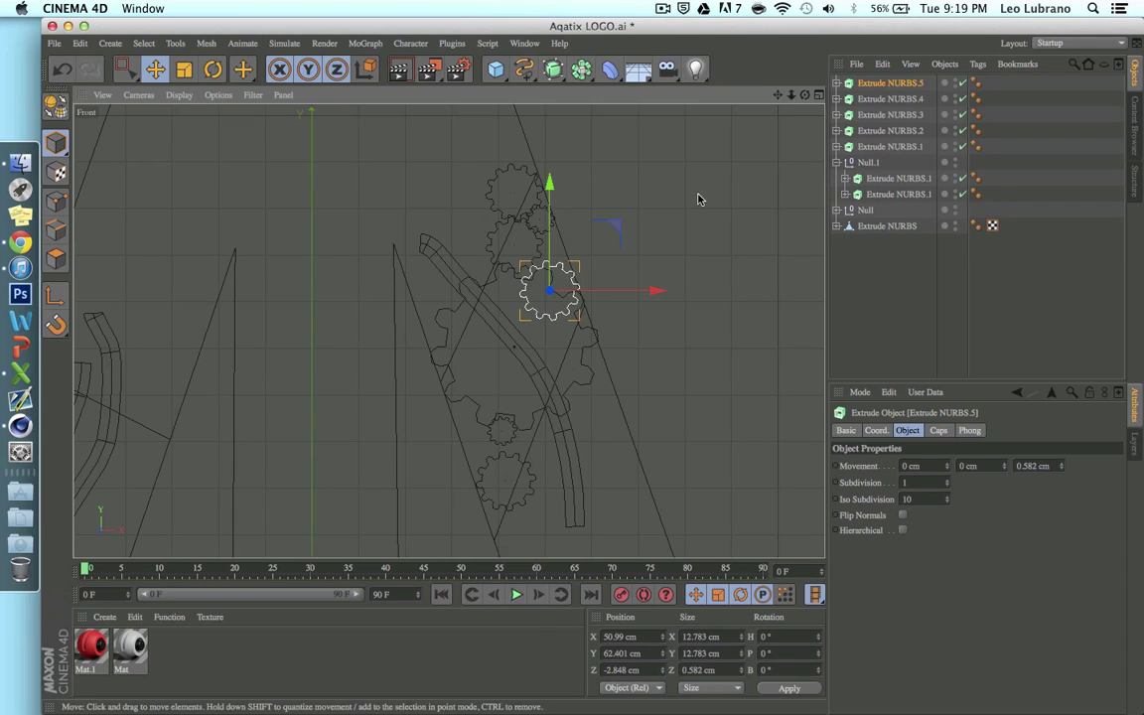
# Show the maximized Perspective view and move the five ungrouped gears, Extrude NURBS.1 through Extrude NURBS.5, into the Null.1 group
pyautogui.click(819, 97)
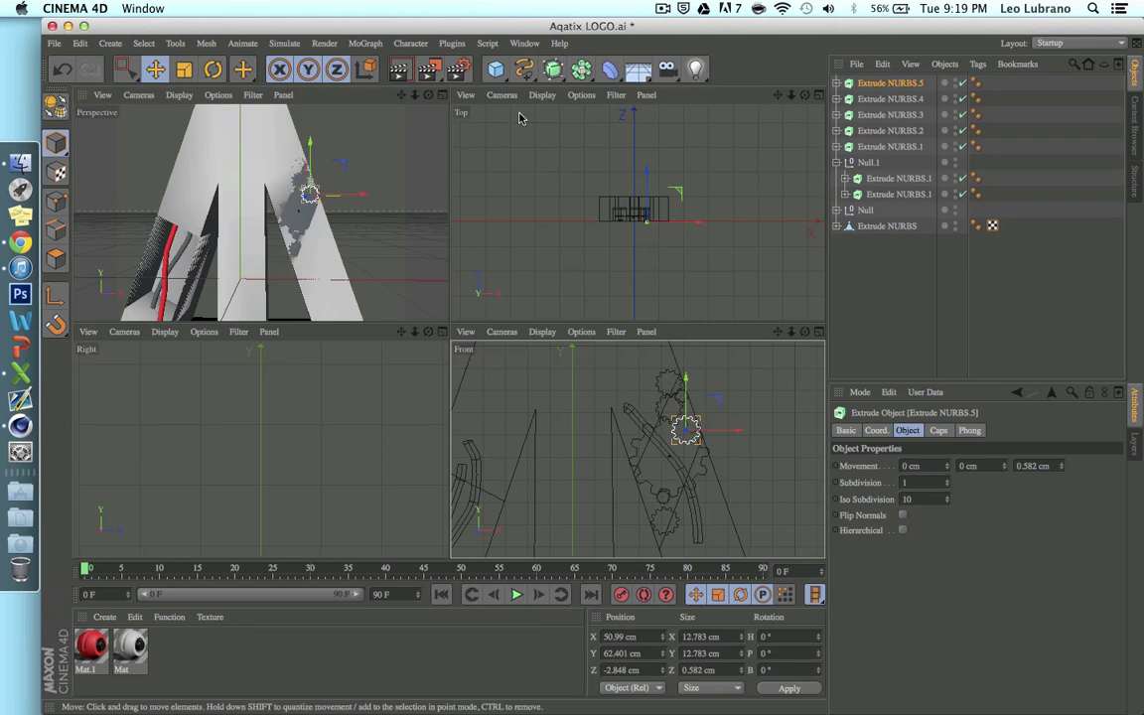
pyautogui.click(443, 96)
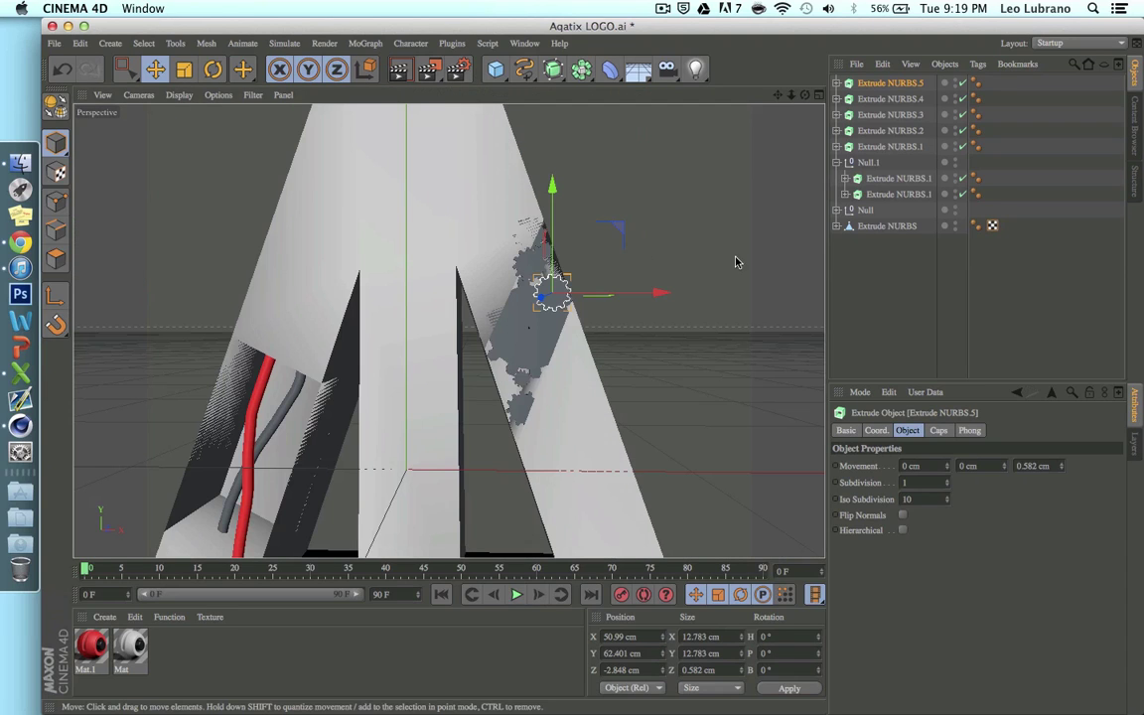
pyautogui.click(879, 146)
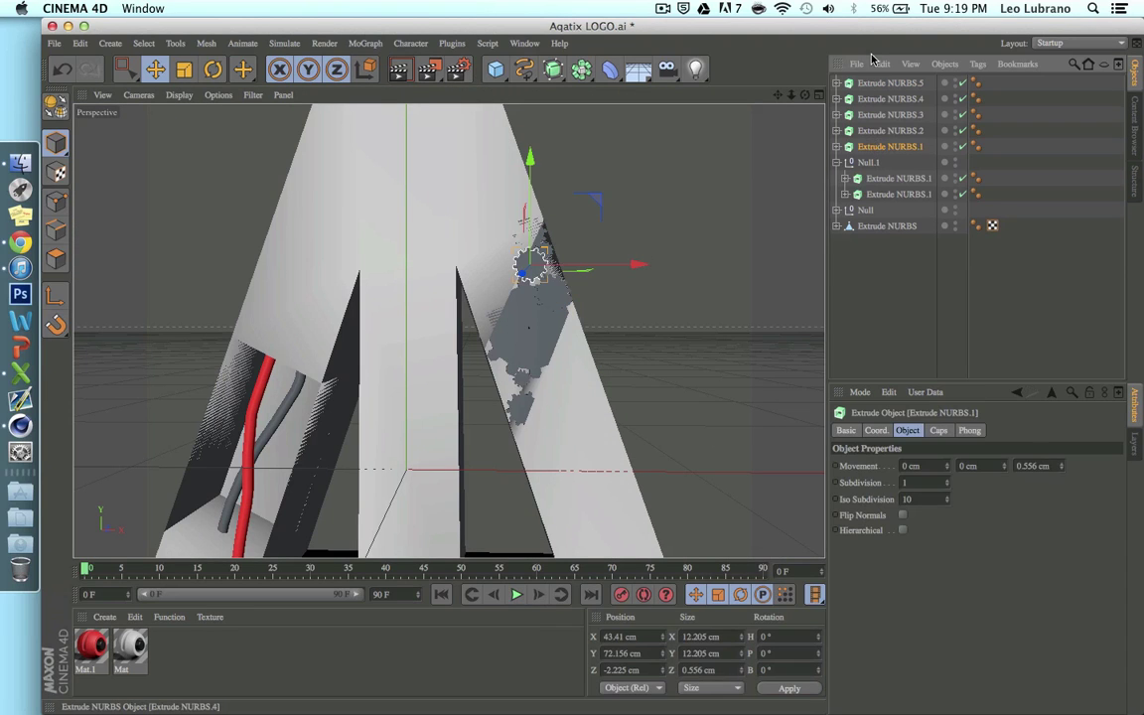
pyautogui.keyDown('shift'); pyautogui.click(890, 82); pyautogui.keyUp('shift')
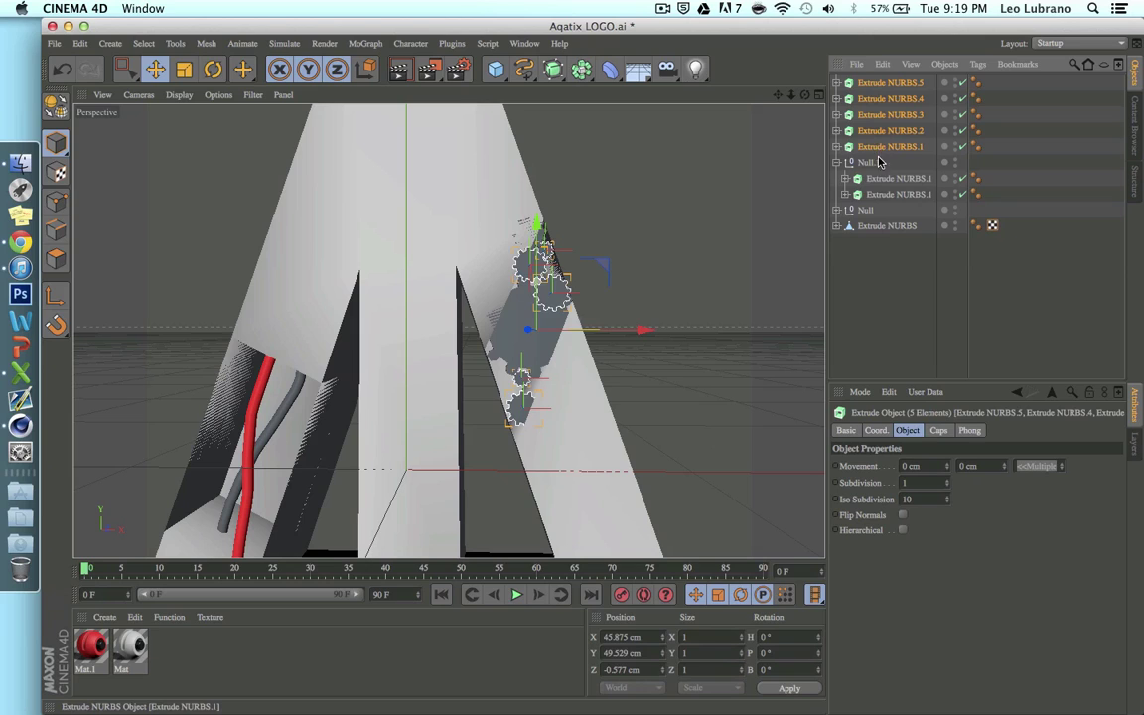
pyautogui.moveTo(889, 130); pyautogui.dragTo(866, 162)
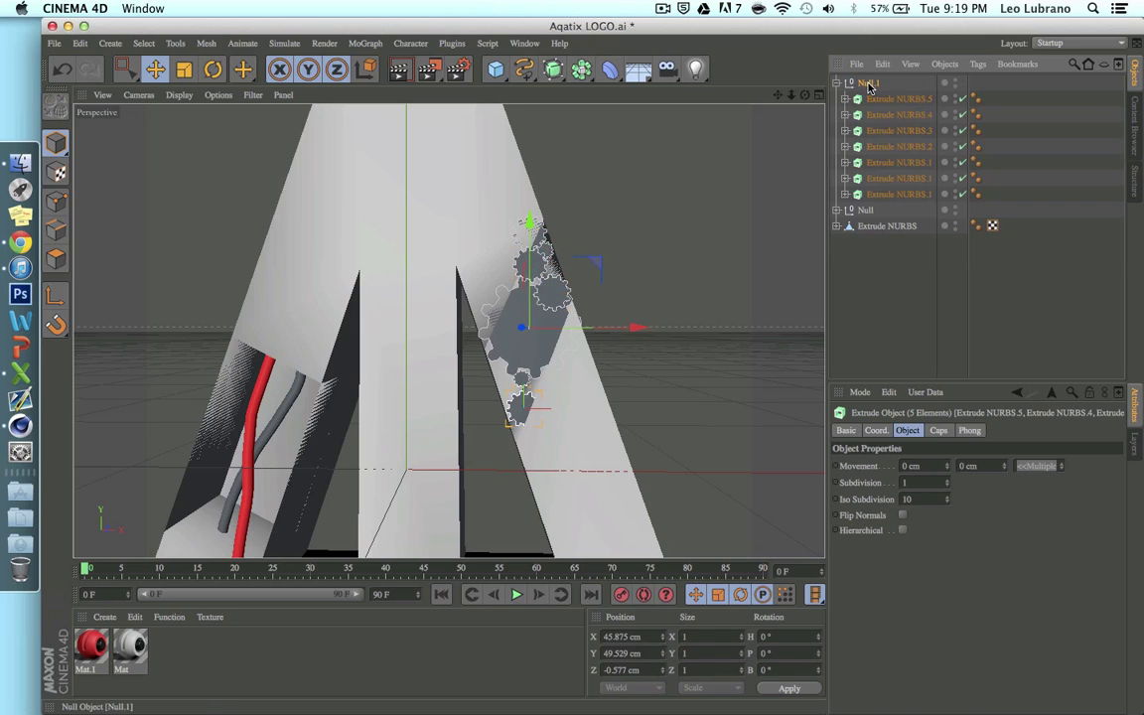
# Rename the Null.1 group to Cog Wheels and the Null group to Tubes
pyautogui.doubleClick(870, 84)
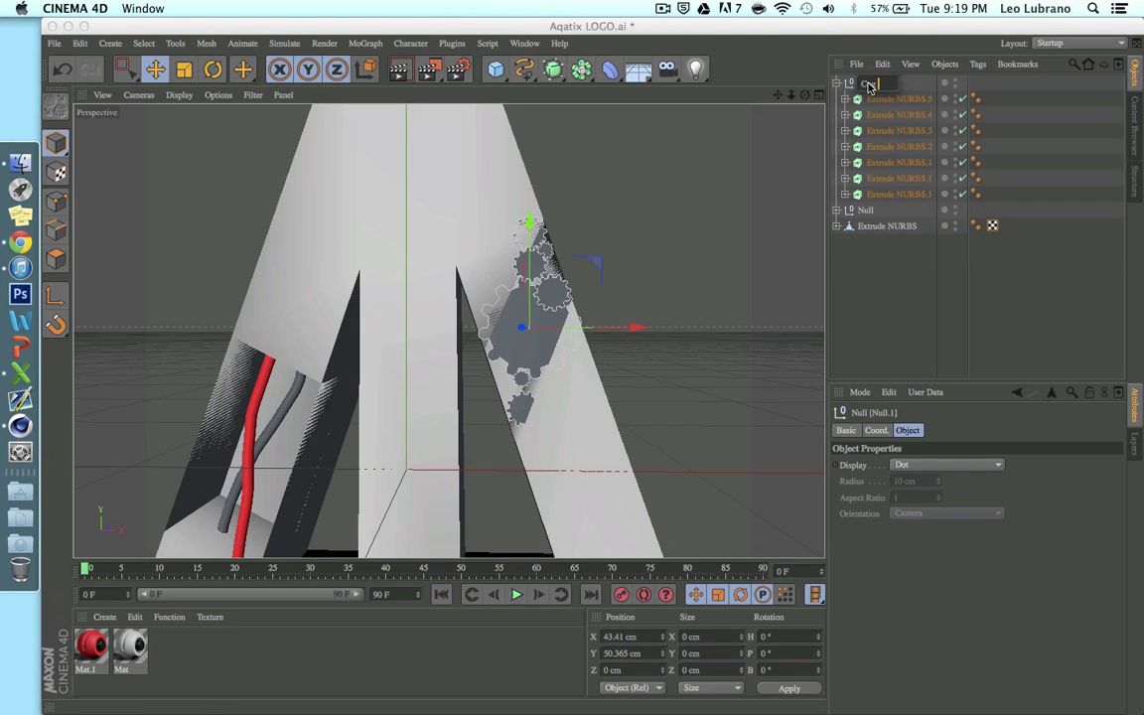
pyautogui.write('Cog Wheels')
pyautogui.press('Return')
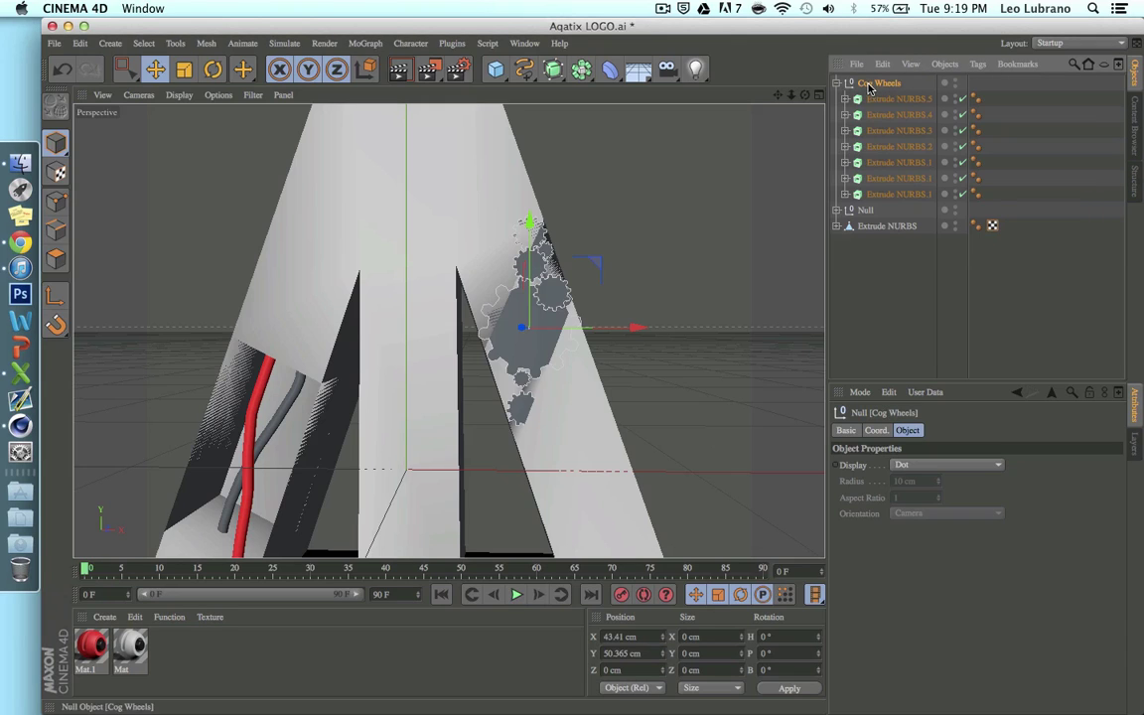
pyautogui.click(868, 211)
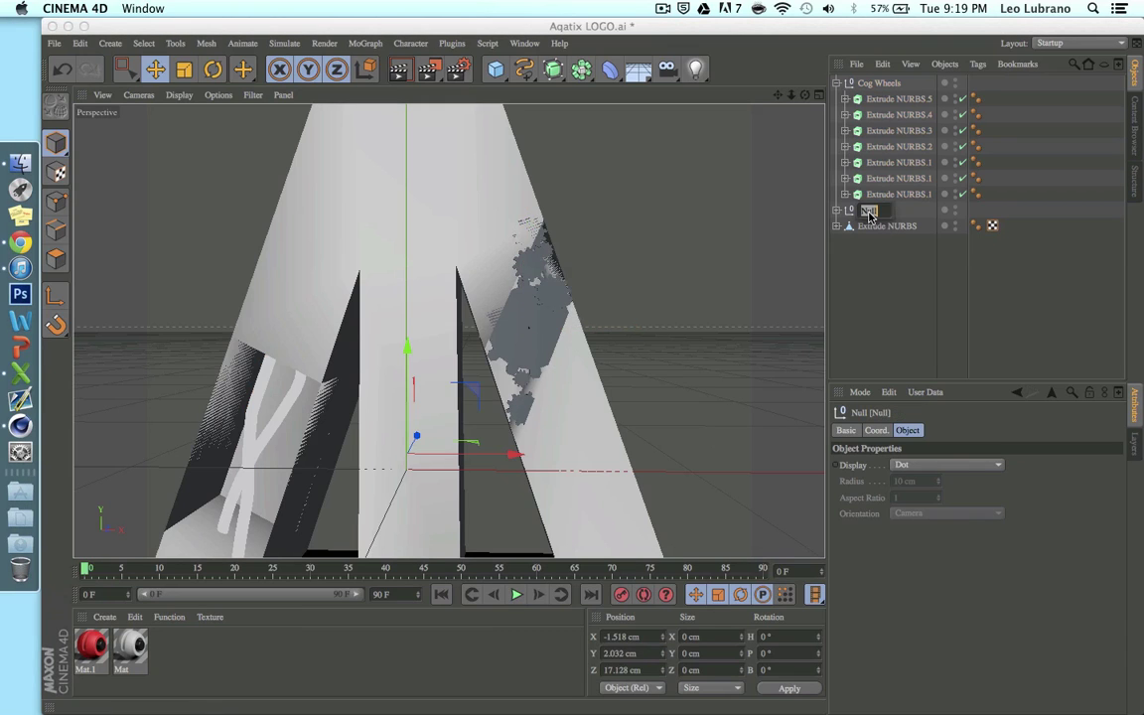
pyautogui.write('Tubes')
pyautogui.press('Return')
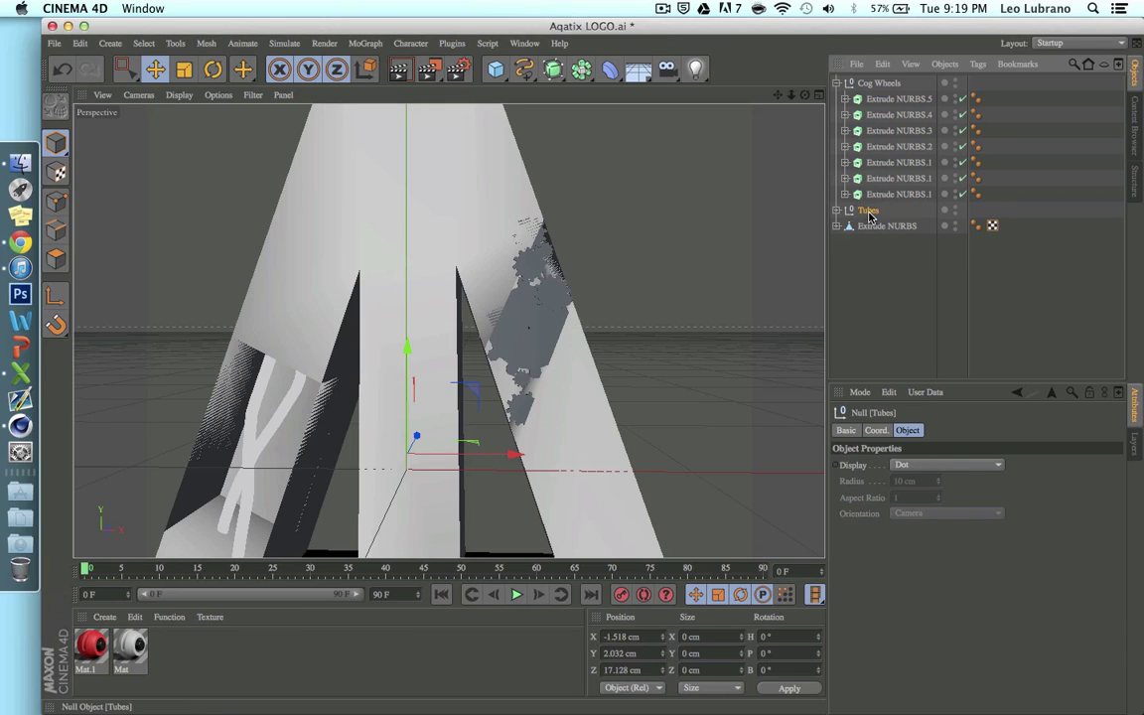
# Move the whole Cog Wheels group deeper along Z into the recess, behind the red wire
pyautogui.click(880, 82)
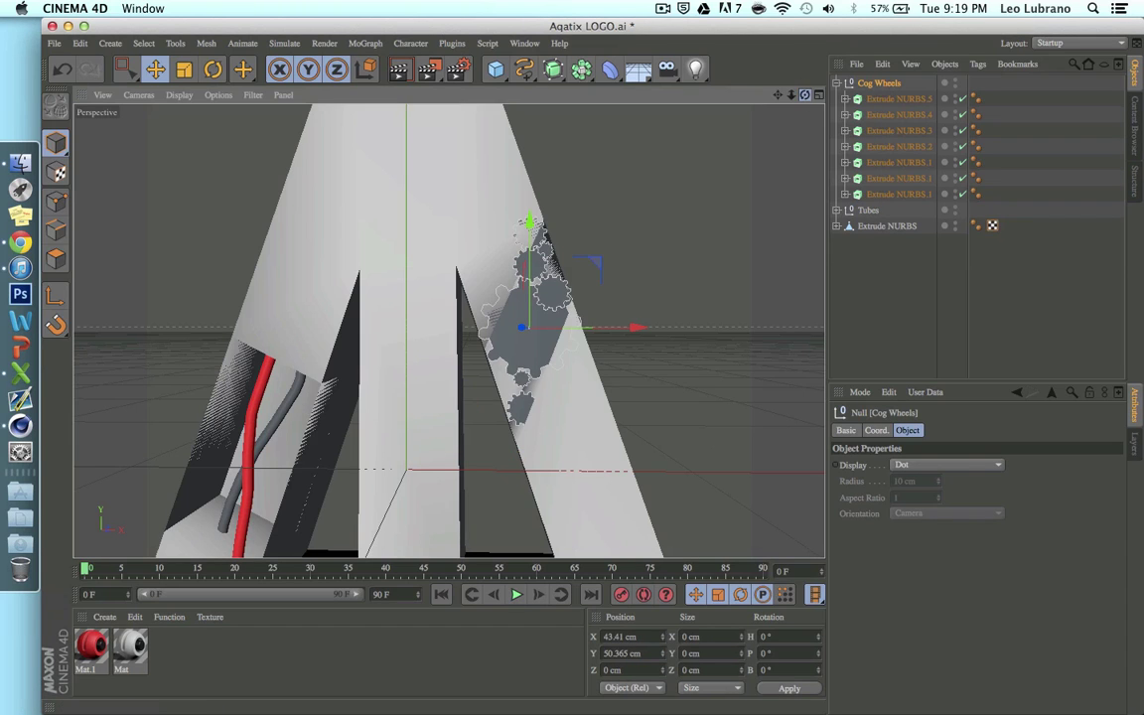
pyautogui.keyDown('alt'); pyautogui.moveTo(527, 338); pyautogui.dragTo(584, 338); pyautogui.keyUp('alt')
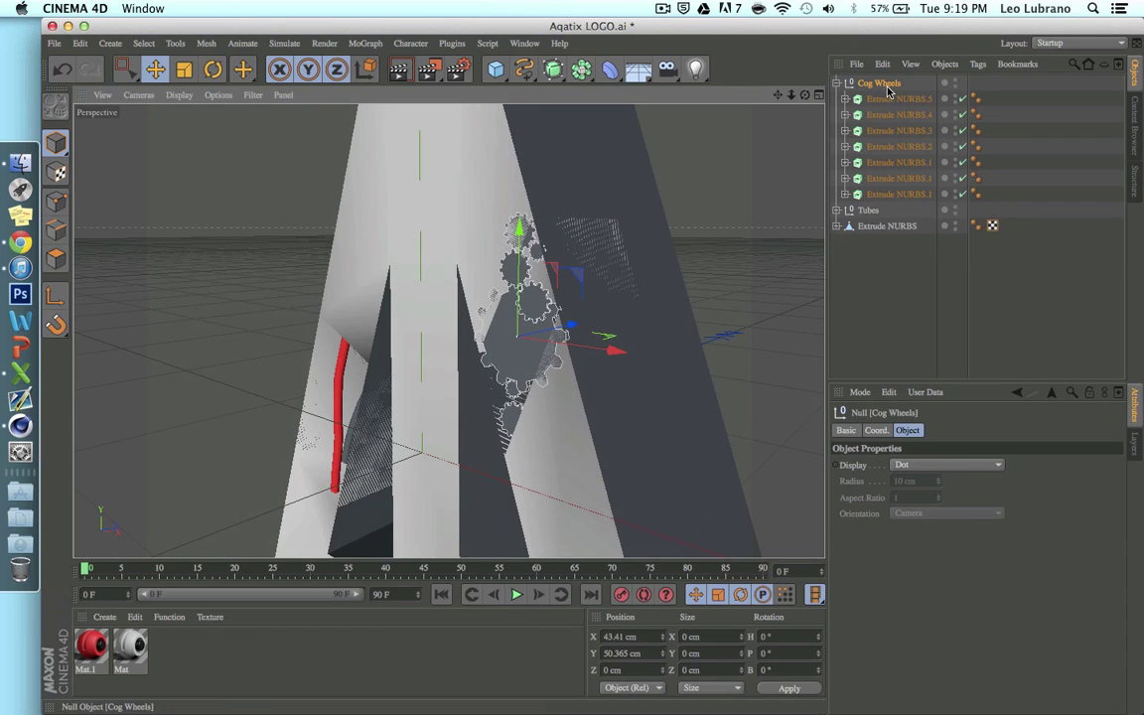
pyautogui.moveTo(569, 327)
pyautogui.mouseDown()
pyautogui.moveTo(597, 316)
pyautogui.moveTo(552, 304)
pyautogui.moveTo(560, 310)
pyautogui.mouseUp()
pyautogui.click(645, 273)
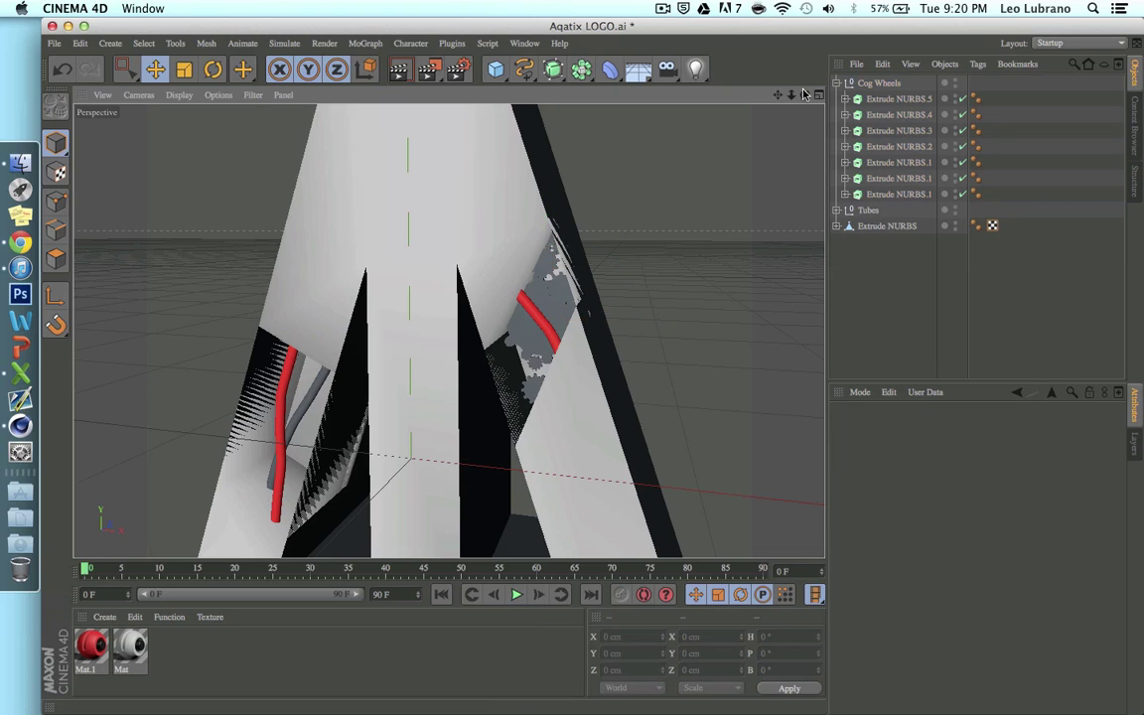
# Try the light grey Mat material on the Cog Wheels group, and undo the assignment
pyautogui.moveTo(804, 94)
pyautogui.mouseDown()
pyautogui.moveTo(764, 101)
pyautogui.moveTo(797, 94)
pyautogui.mouseUp()
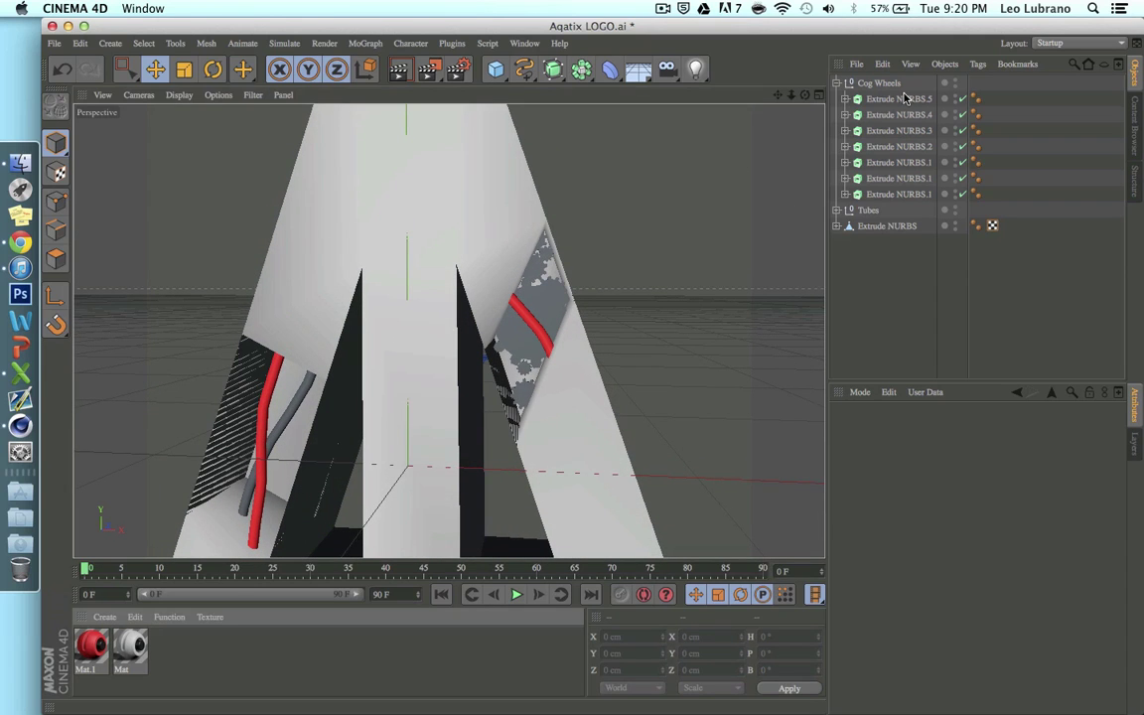
pyautogui.moveTo(878, 85); pyautogui.dragTo(874, 84)
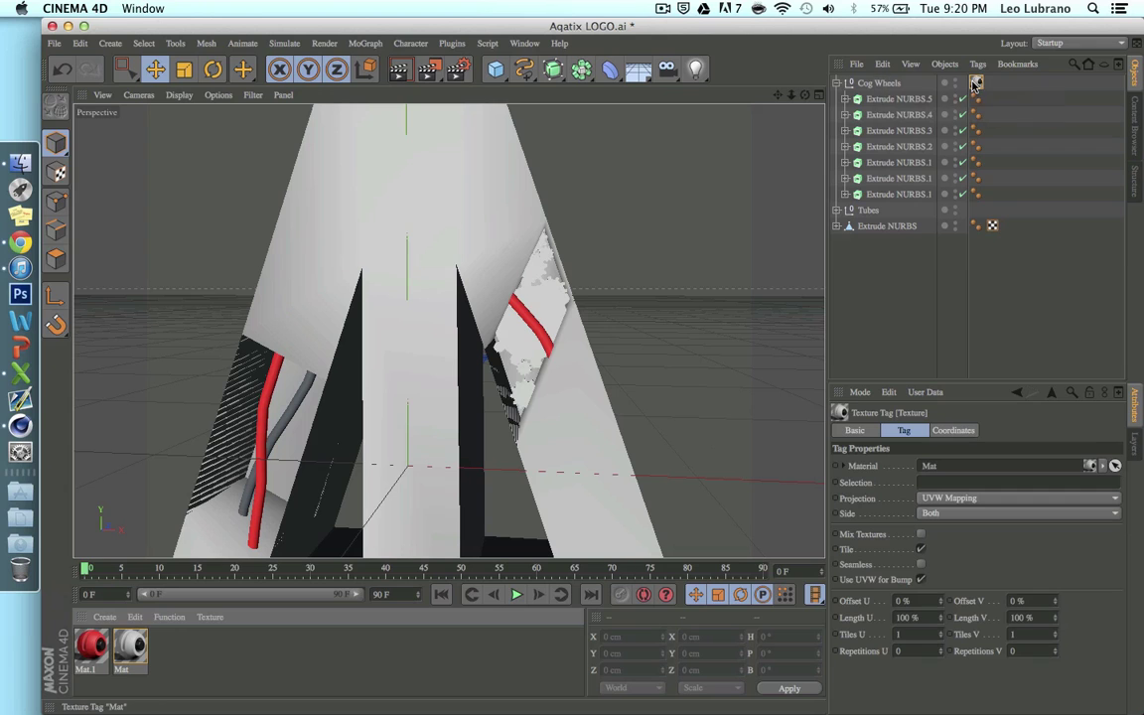
pyautogui.hotkey('ctrl', 'z')
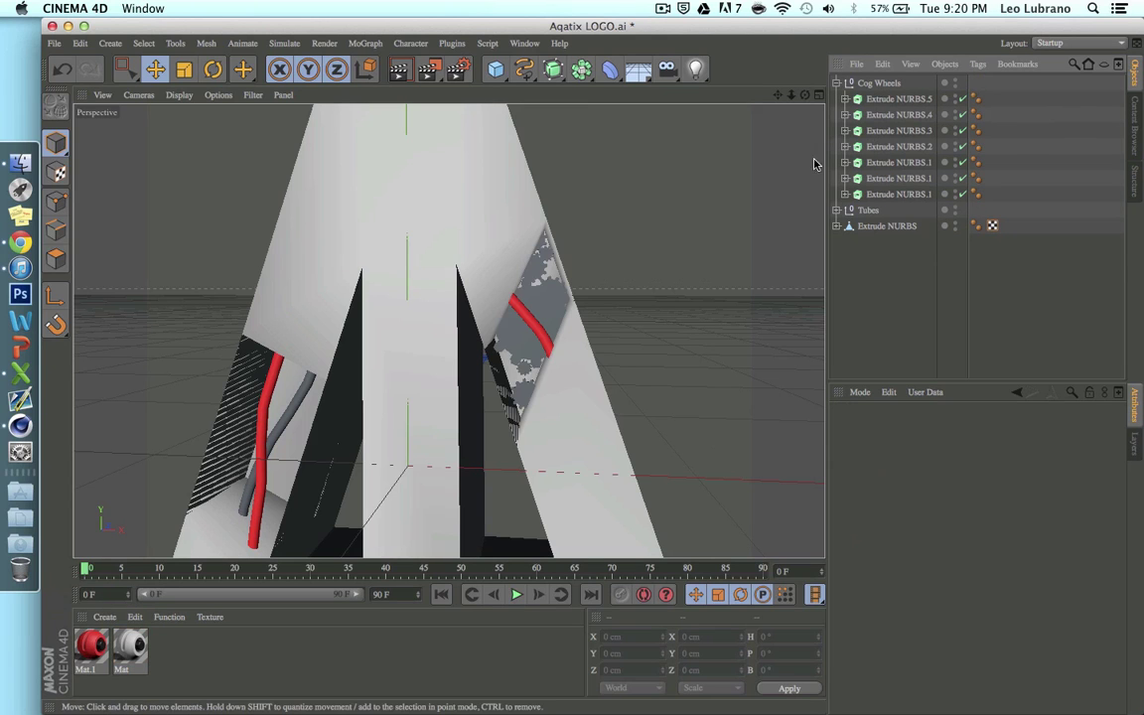
# Add a Tube primitive and move it along X beside the logo, to about X 349.4 cm
pyautogui.moveTo(790, 95); pyautogui.dragTo(787, 96)
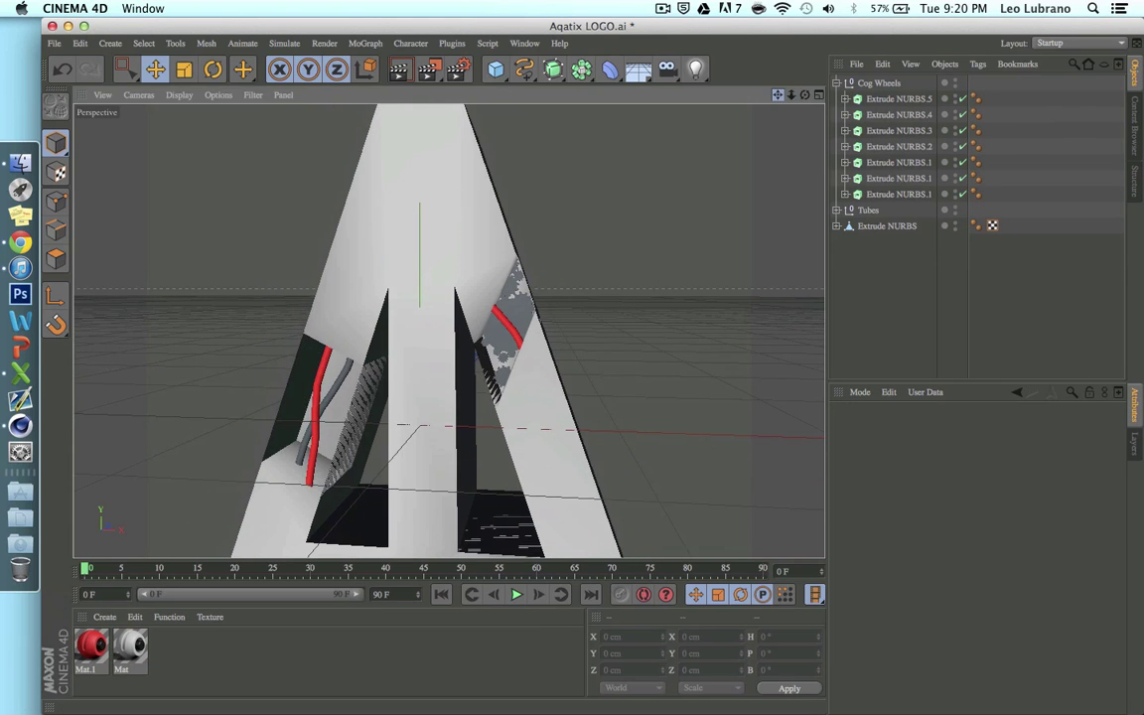
pyautogui.keyDown('alt'); pyautogui.moveTo(447, 357); pyautogui.dragTo(451, 321); pyautogui.keyUp('alt')
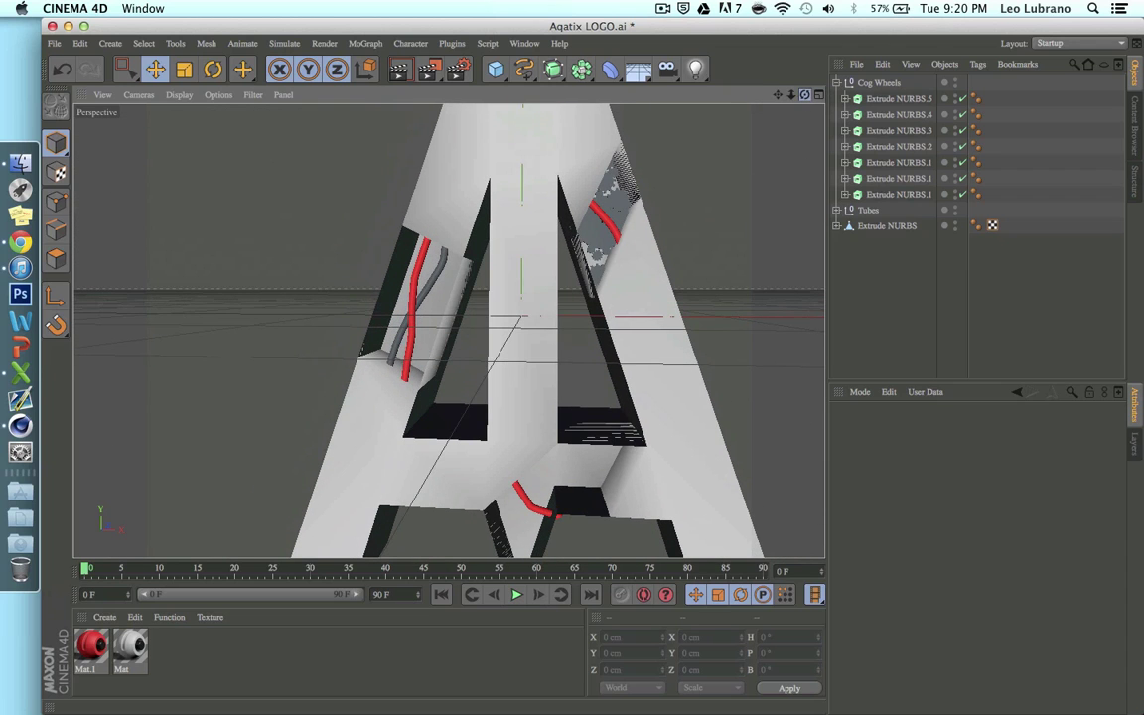
pyautogui.moveTo(804, 95); pyautogui.dragTo(775, 97)
pyautogui.click(490, 76)
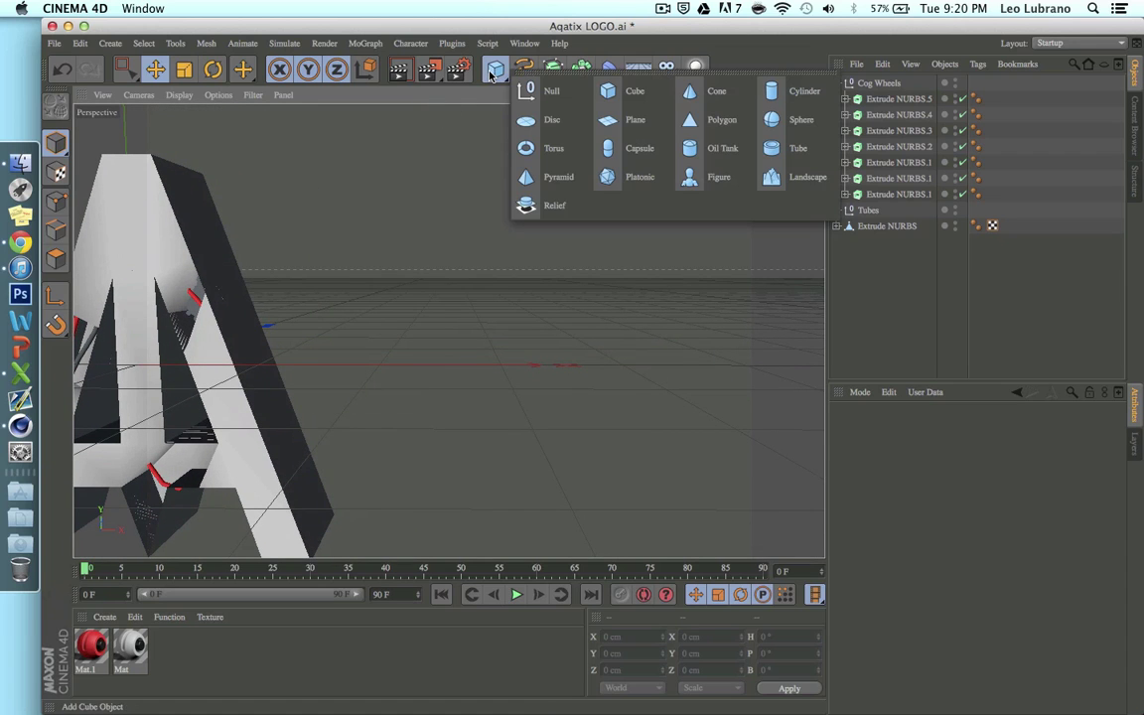
pyautogui.click(788, 147)
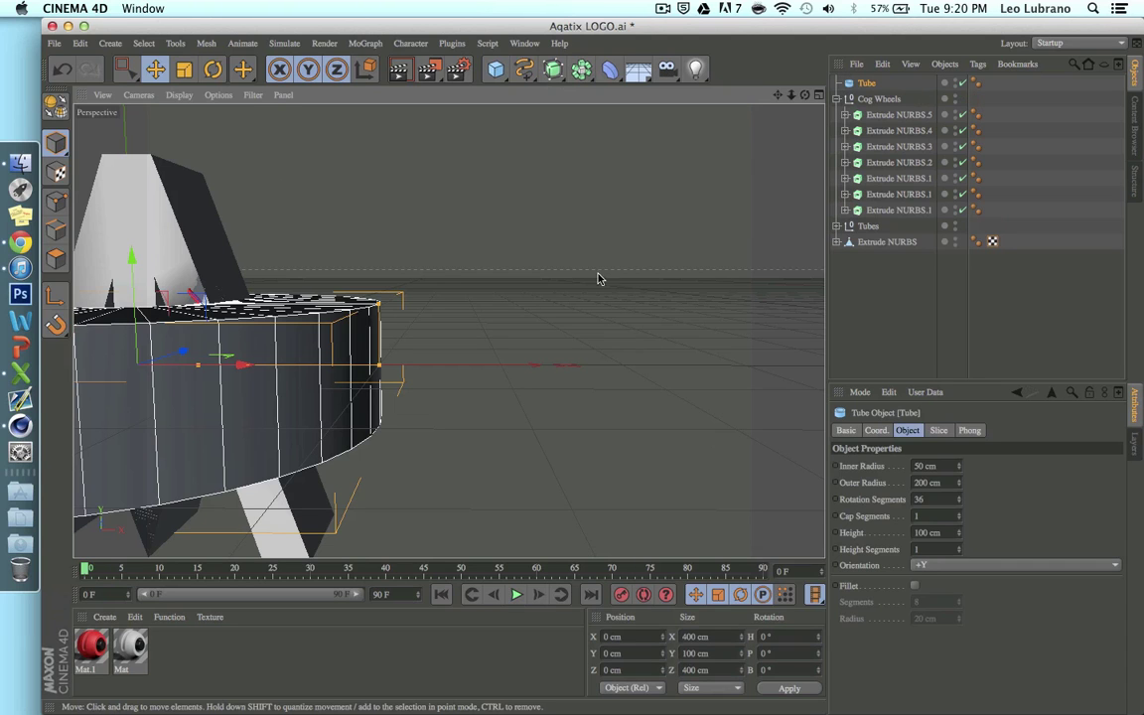
pyautogui.moveTo(240, 366); pyautogui.dragTo(662, 344)
# Set the tube's inner radius to 0 cm, outer radius to 7 cm and orientation to +Y
pyautogui.click(944, 566)
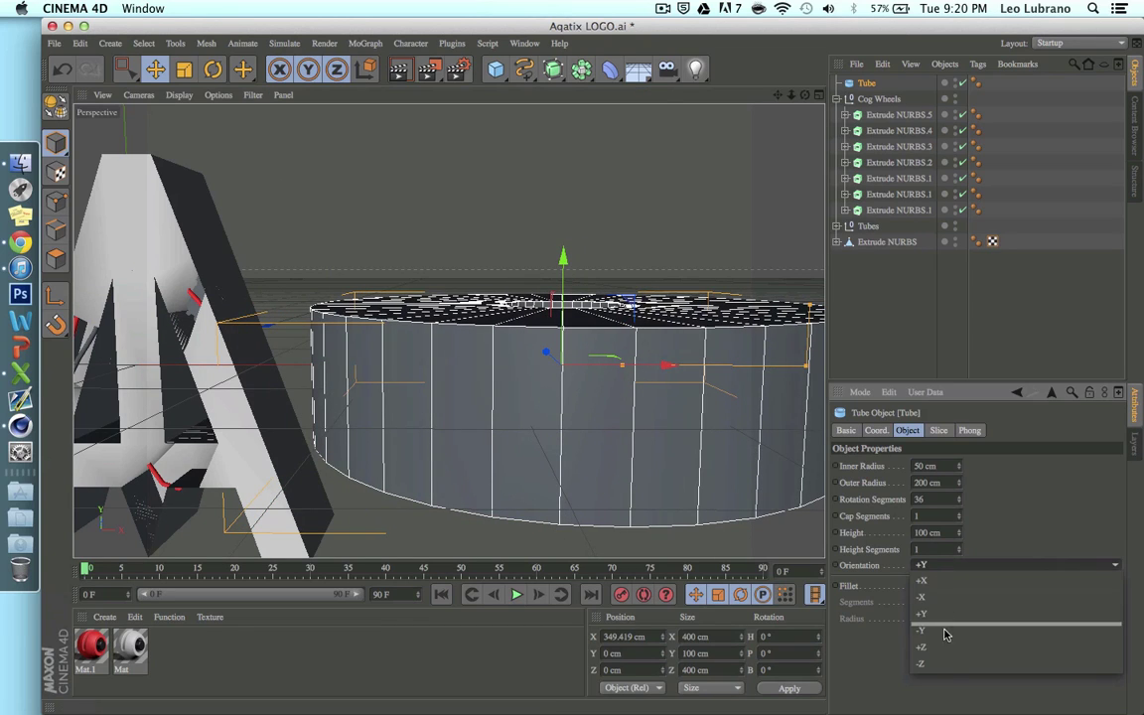
pyautogui.click(947, 670)
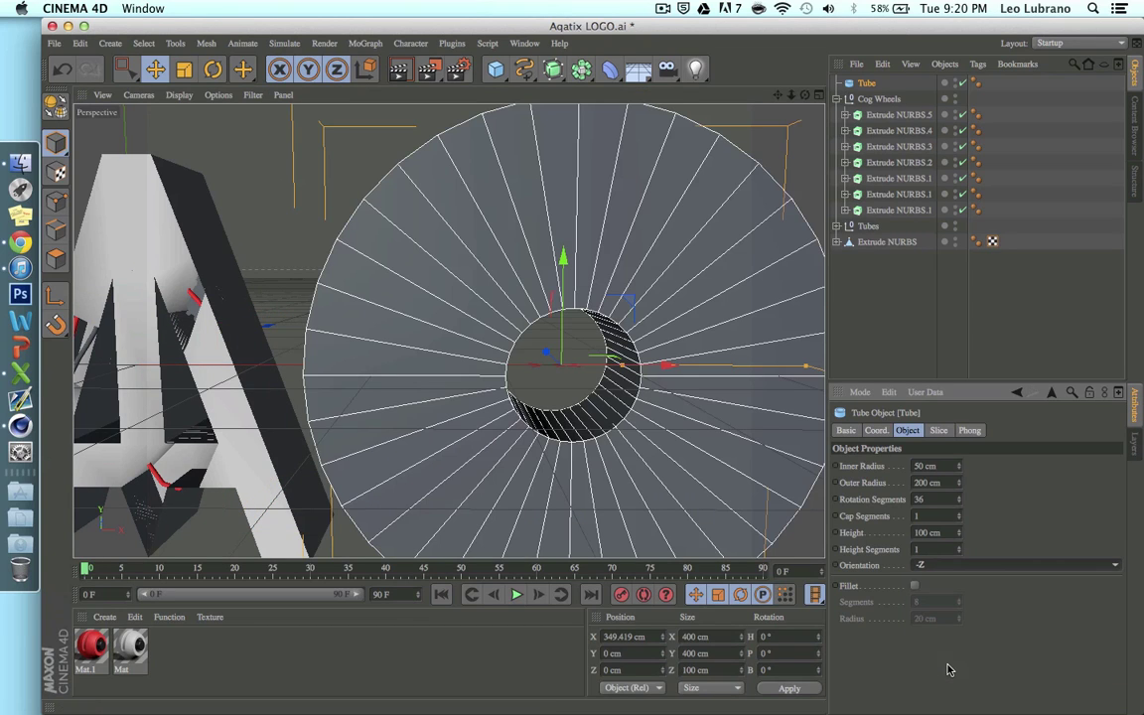
pyautogui.click(953, 466)
pyautogui.moveTo(959, 468); pyautogui.dragTo(959, 582)
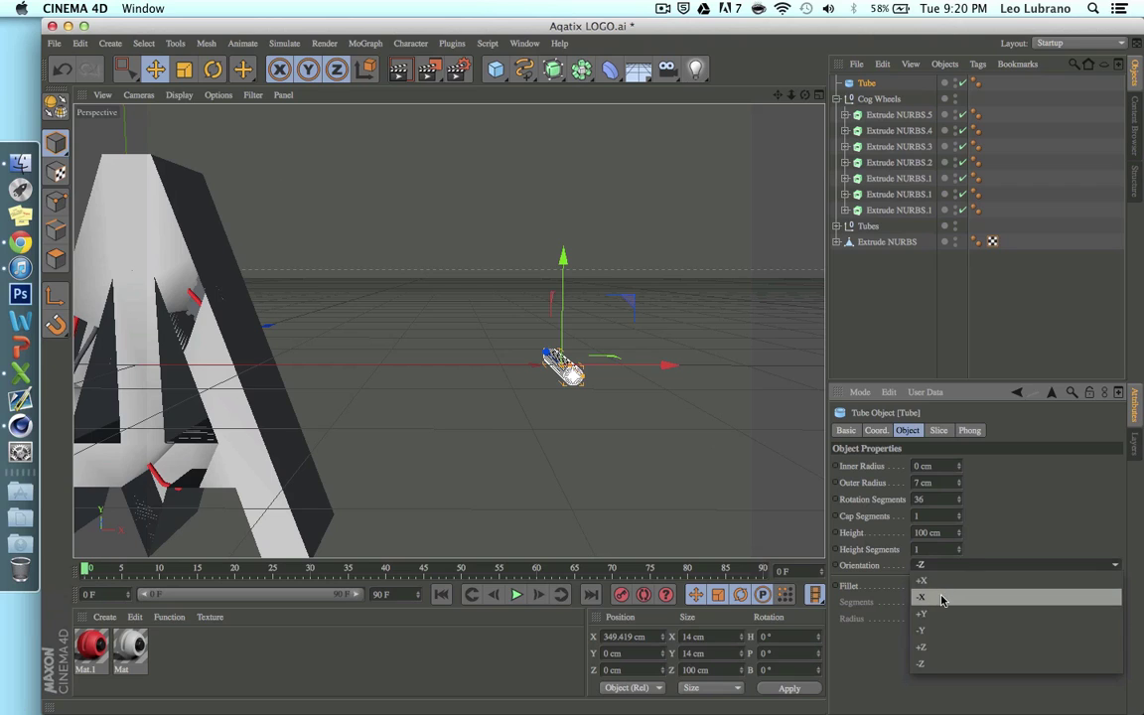
pyautogui.click(943, 596)
pyautogui.click(929, 563)
pyautogui.click(929, 555)
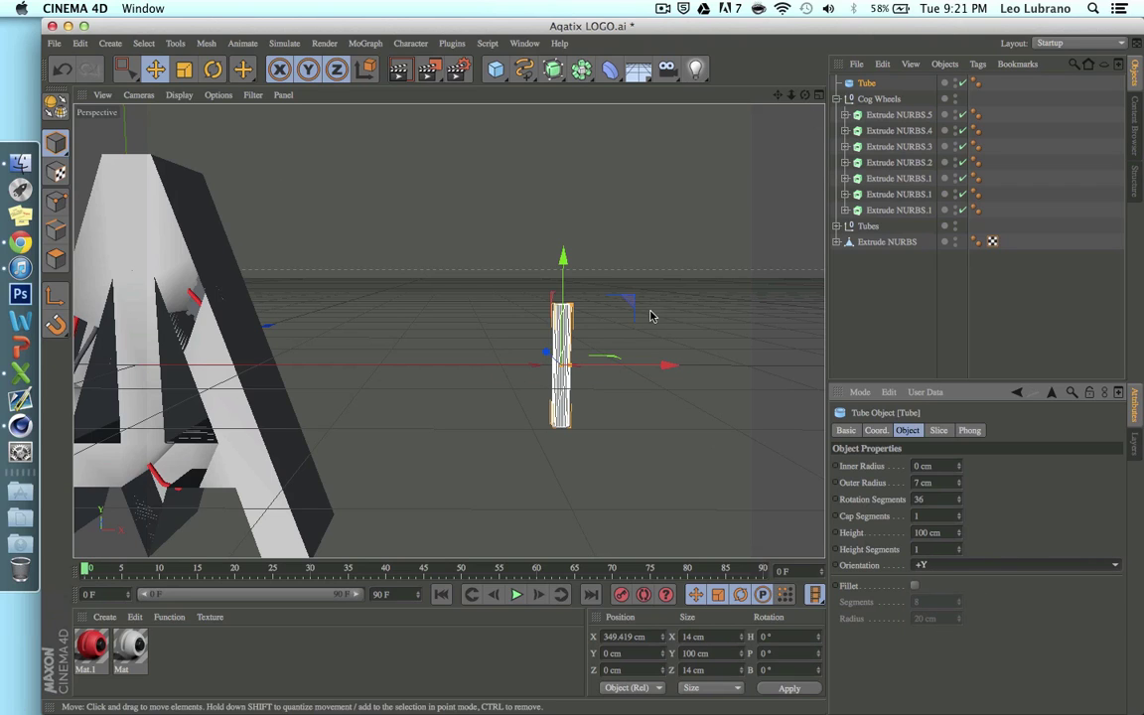
# Set the tube's cap segments to 5 and its height segments to 7
pyautogui.press('o')
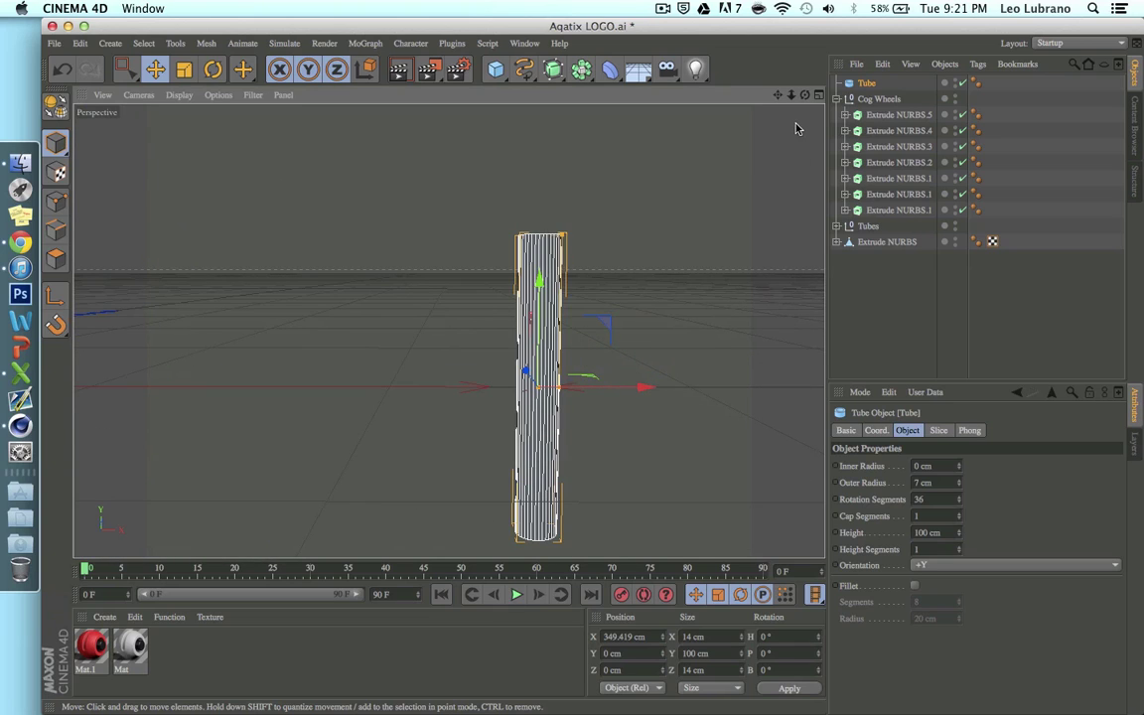
pyautogui.click(959, 515)
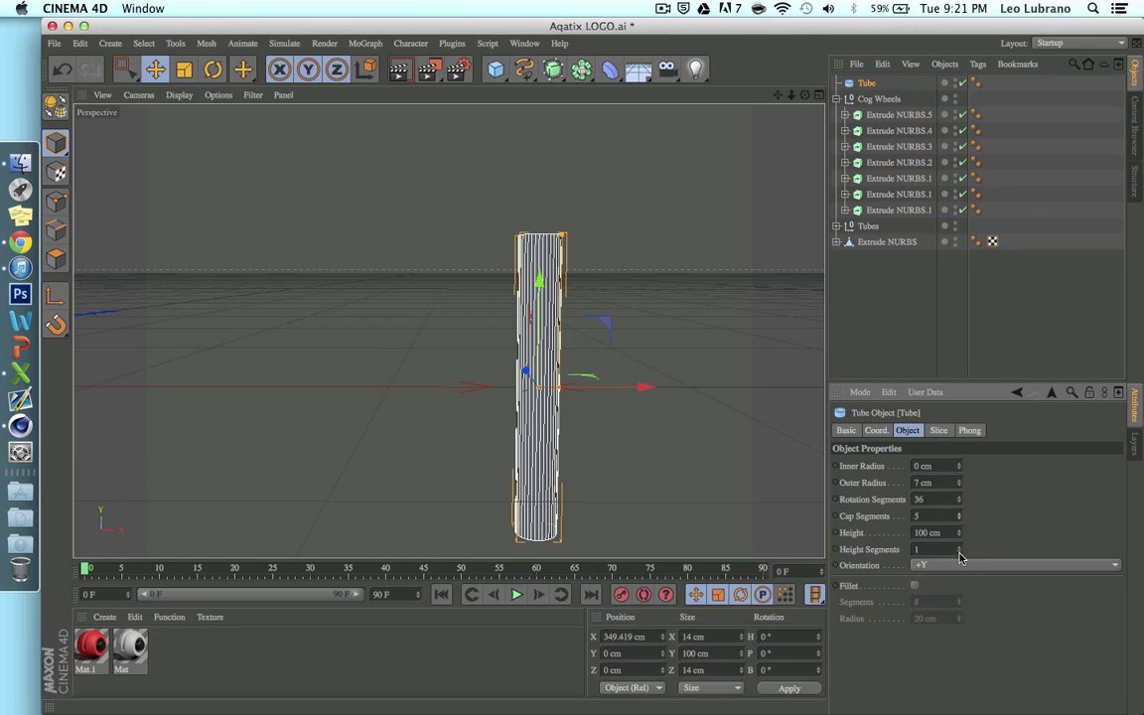
pyautogui.click(959, 547)
pyautogui.click(959, 547)
pyautogui.click(958, 547)
pyautogui.click(959, 547)
pyautogui.click(959, 547)
pyautogui.click(959, 547)
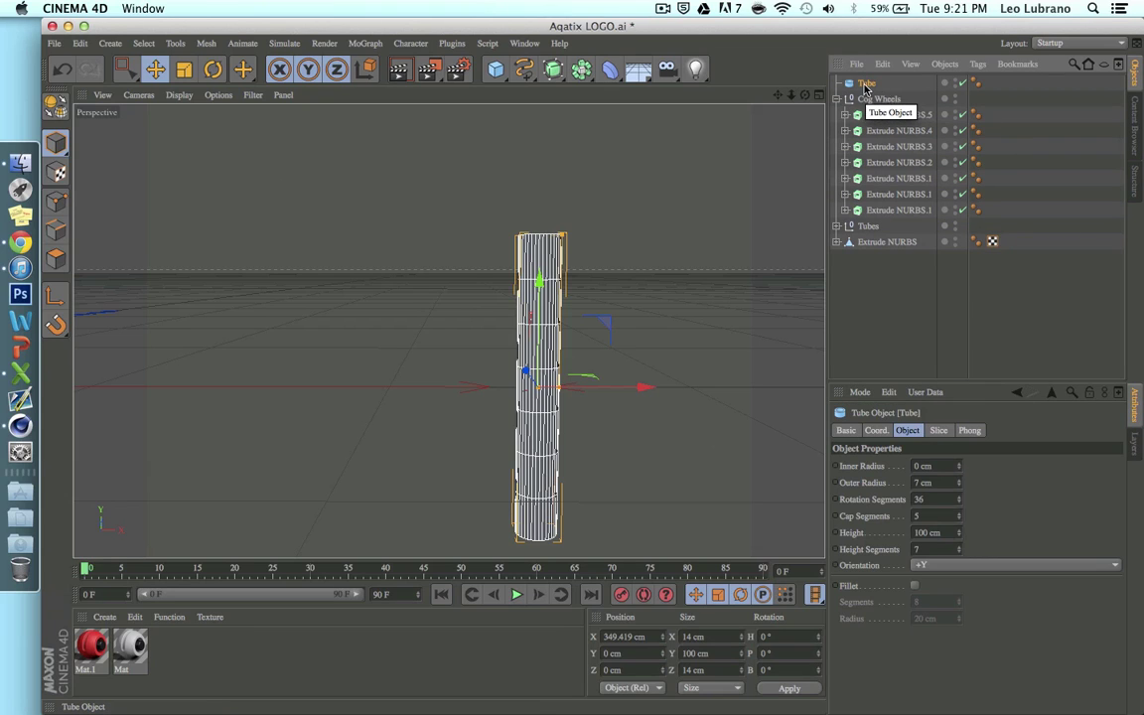
# Make the tube editable and loop-select its first, third, fifth and seventh polygon bands
pyautogui.press('c')
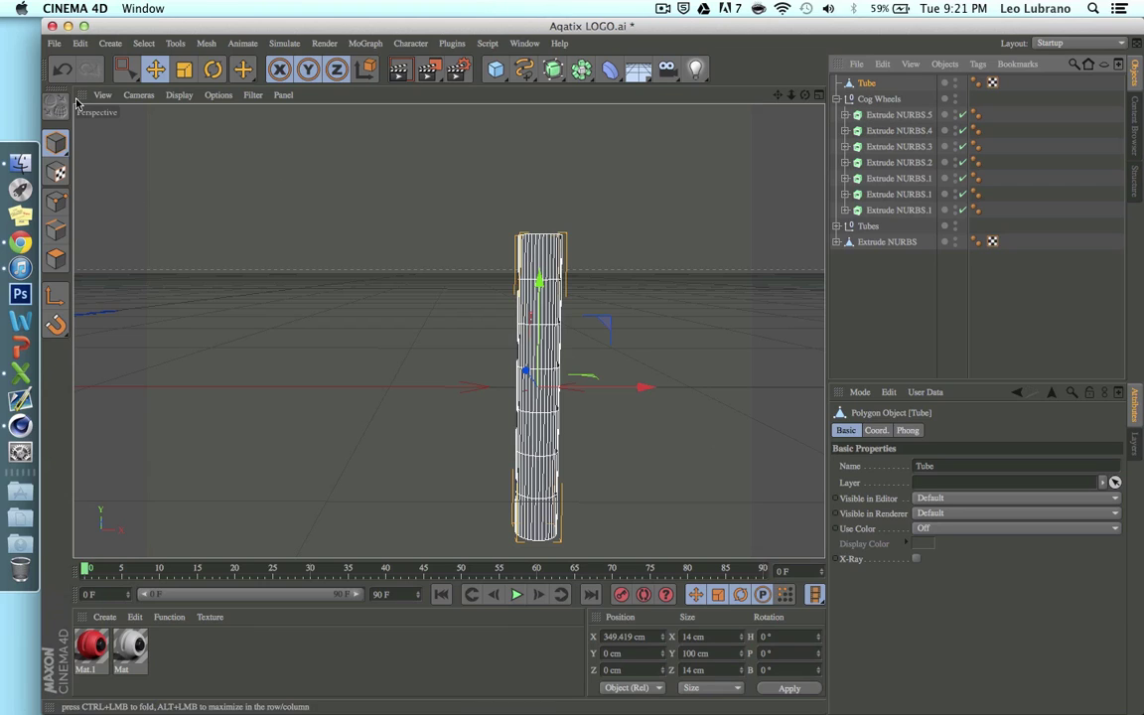
pyautogui.click(56, 258)
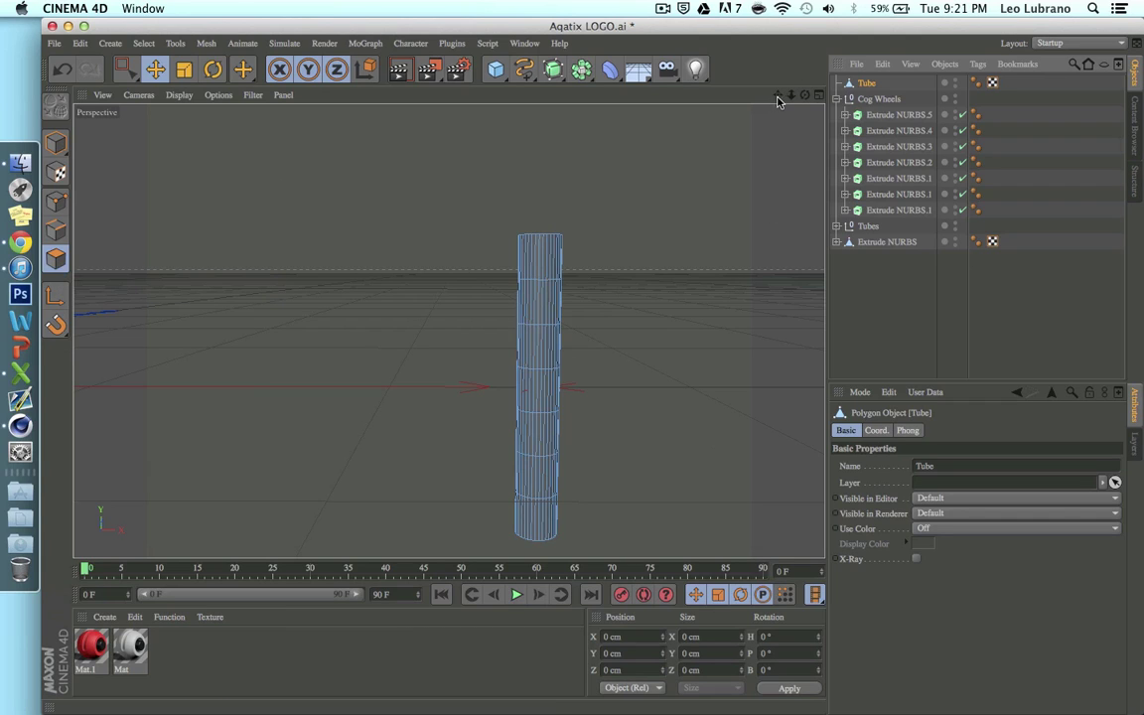
pyautogui.moveTo(778, 100); pyautogui.dragTo(724, 62)
pyautogui.press('u')
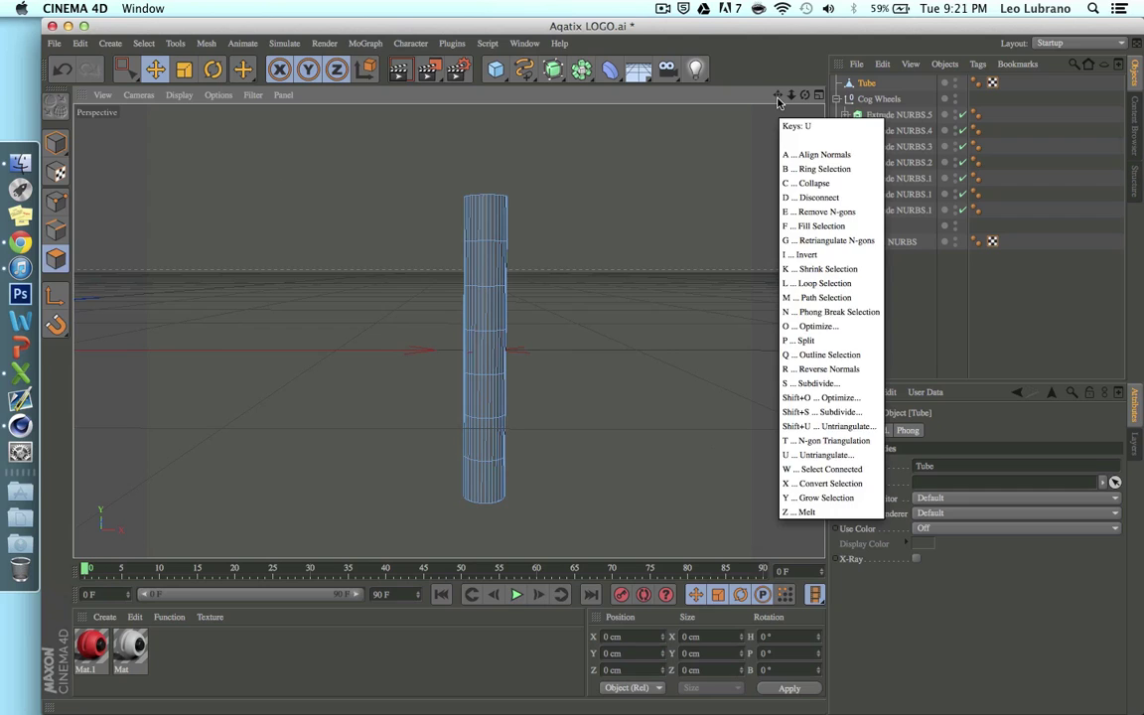
pyautogui.press('l')
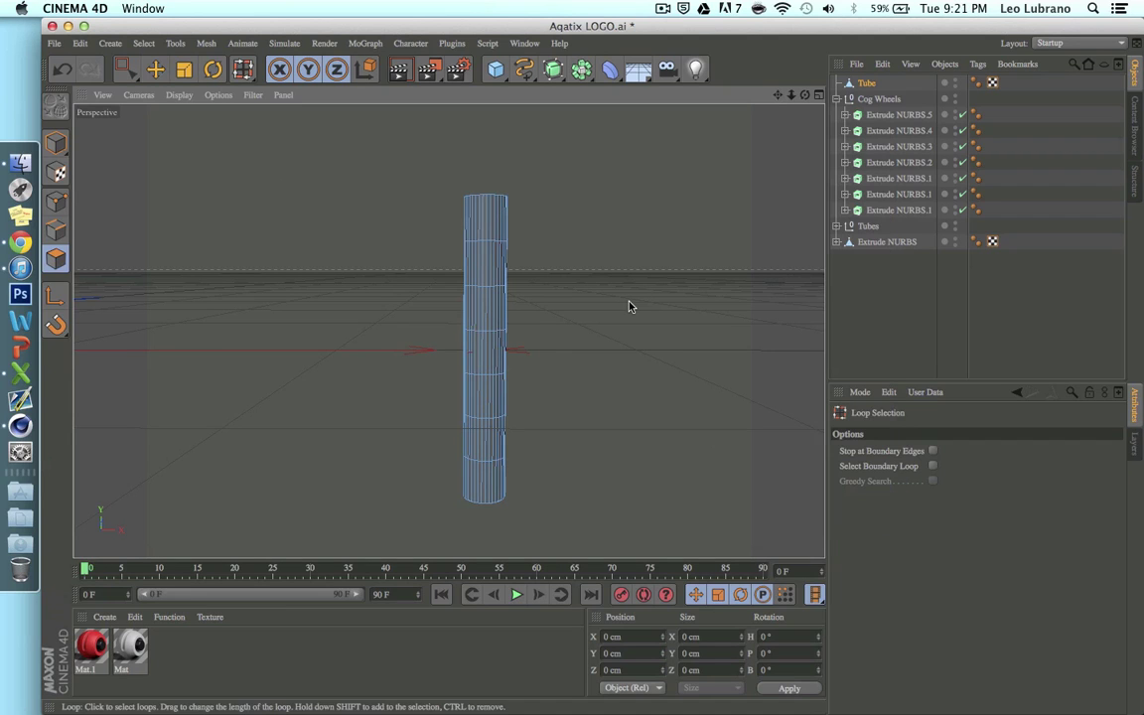
pyautogui.click(479, 225)
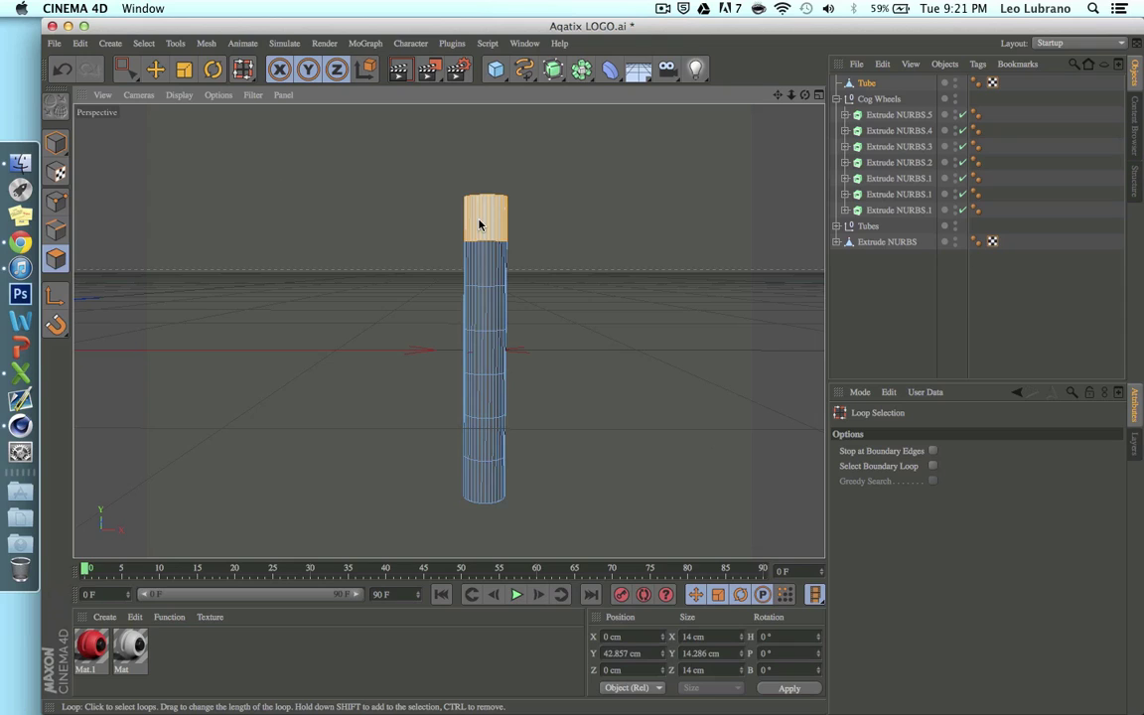
pyautogui.keyDown('shift'); pyautogui.click(481, 314); pyautogui.keyUp('shift')
pyautogui.keyDown('shift'); pyautogui.click(480, 396); pyautogui.keyUp('shift')
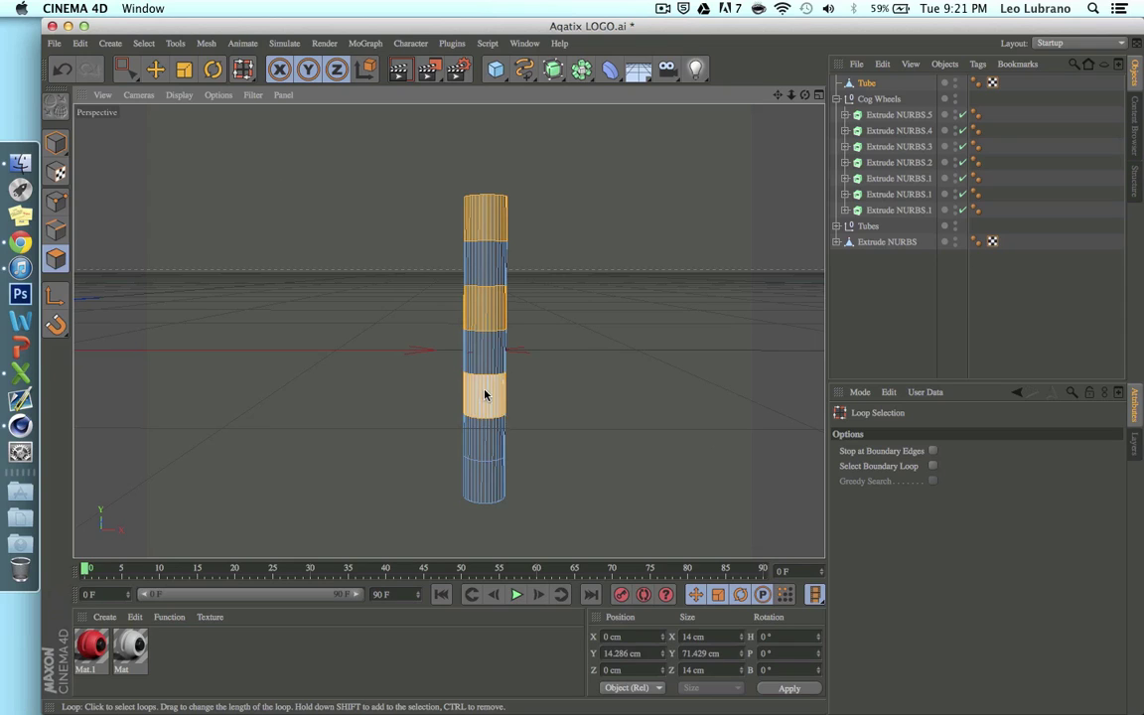
pyautogui.keyDown('shift'); pyautogui.click(486, 483); pyautogui.keyUp('shift')
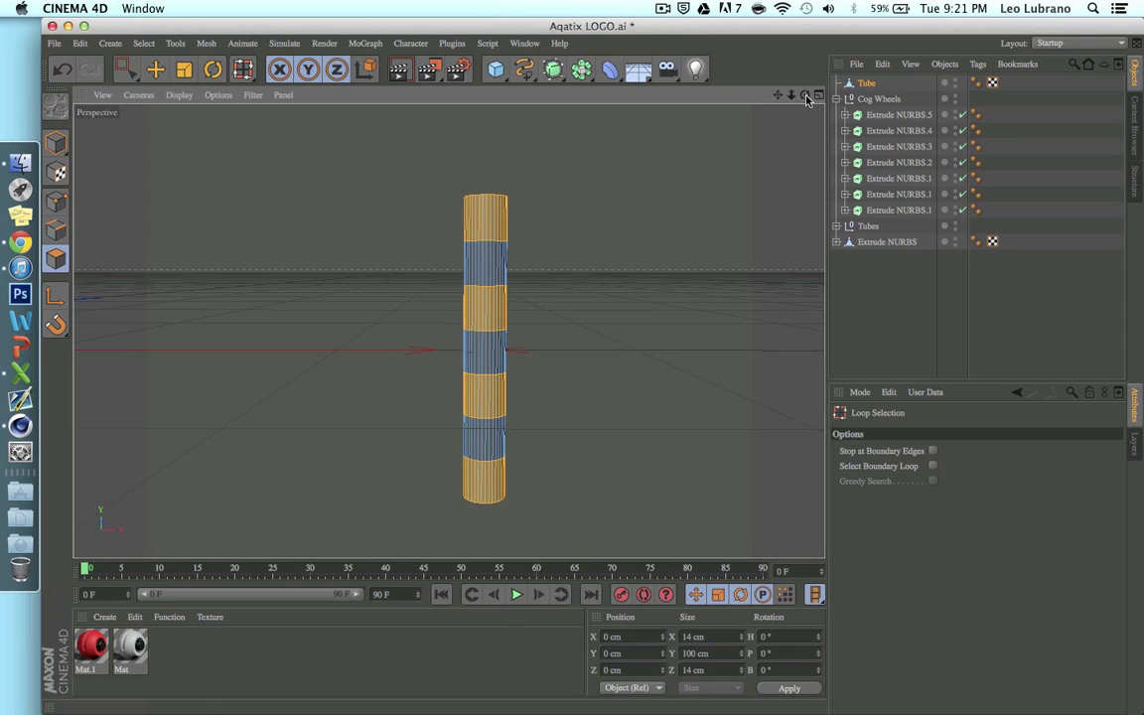
pyautogui.keyDown('alt'); pyautogui.moveTo(449, 330); pyautogui.dragTo(447, 330); pyautogui.keyUp('alt')
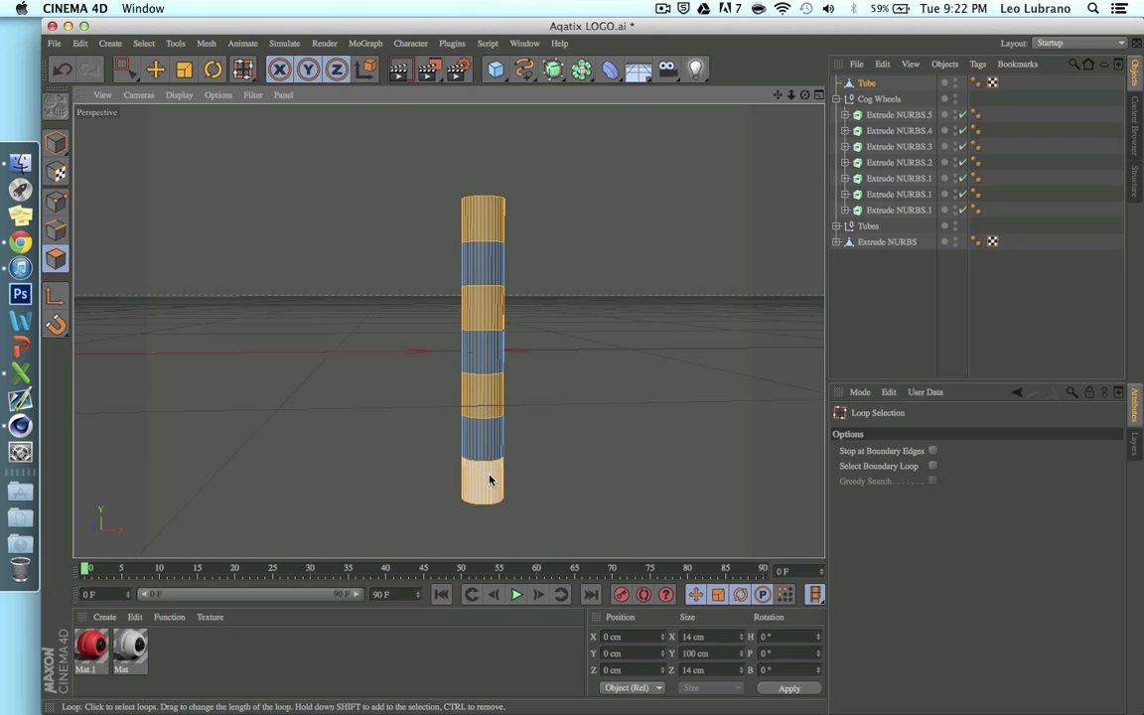
pyautogui.click(491, 435)
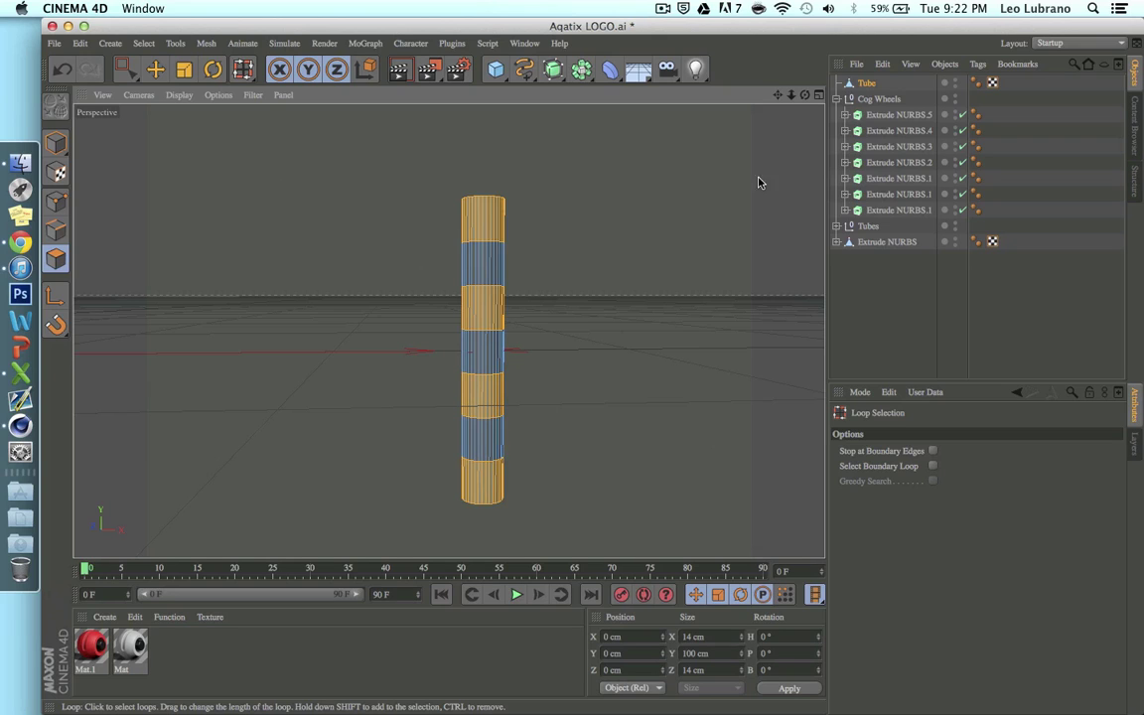
# Extrude the four selected polygon bands outward by about 1.84 cm
pyautogui.rightClick(601, 401)
pyautogui.click(551, 405)
pyautogui.rightClick(585, 448)
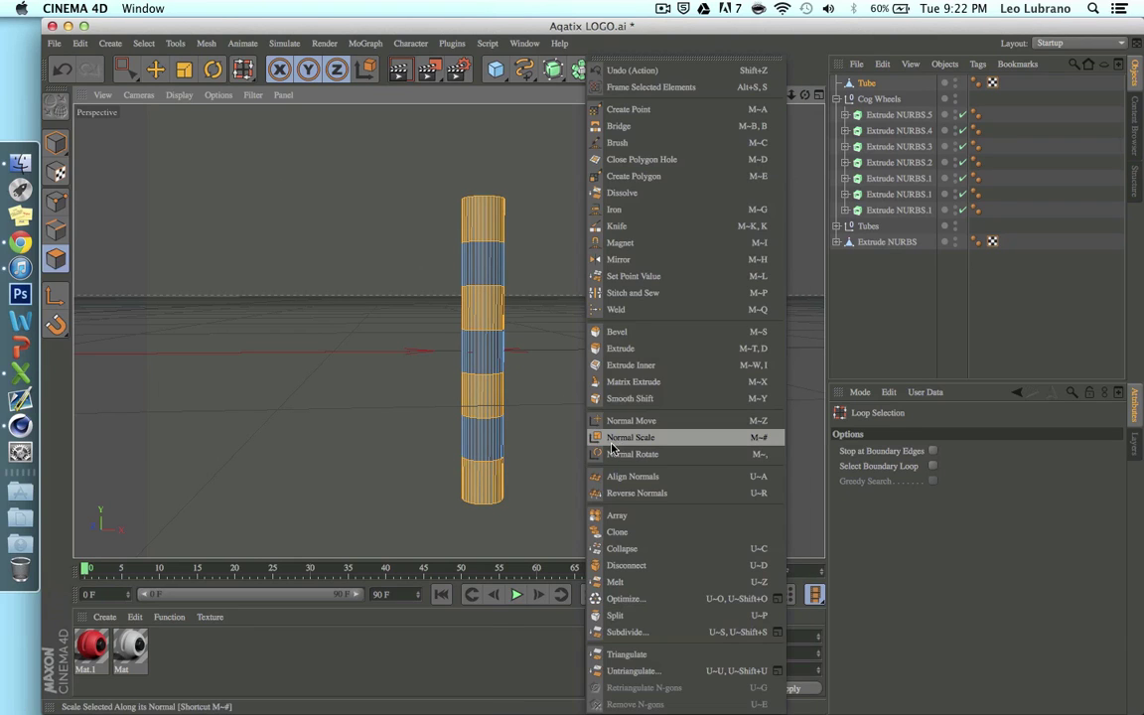
pyautogui.click(625, 349)
pyautogui.moveTo(609, 347)
pyautogui.mouseDown()
pyautogui.moveTo(635, 347)
pyautogui.moveTo(609, 348)
pyautogui.mouseUp()
# Bevel the four extruded bands with an extrusion and inner offset of about 1.51 cm
pyautogui.rightClick(653, 363)
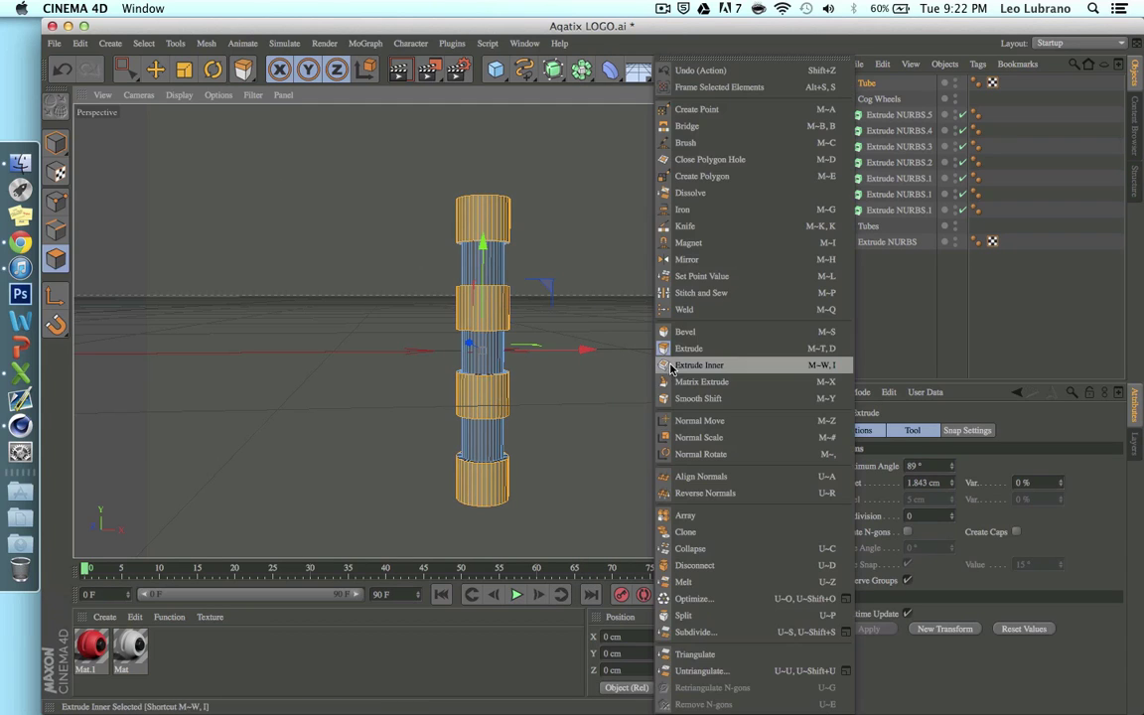
pyautogui.click(667, 249)
pyautogui.moveTo(669, 353); pyautogui.dragTo(716, 352)
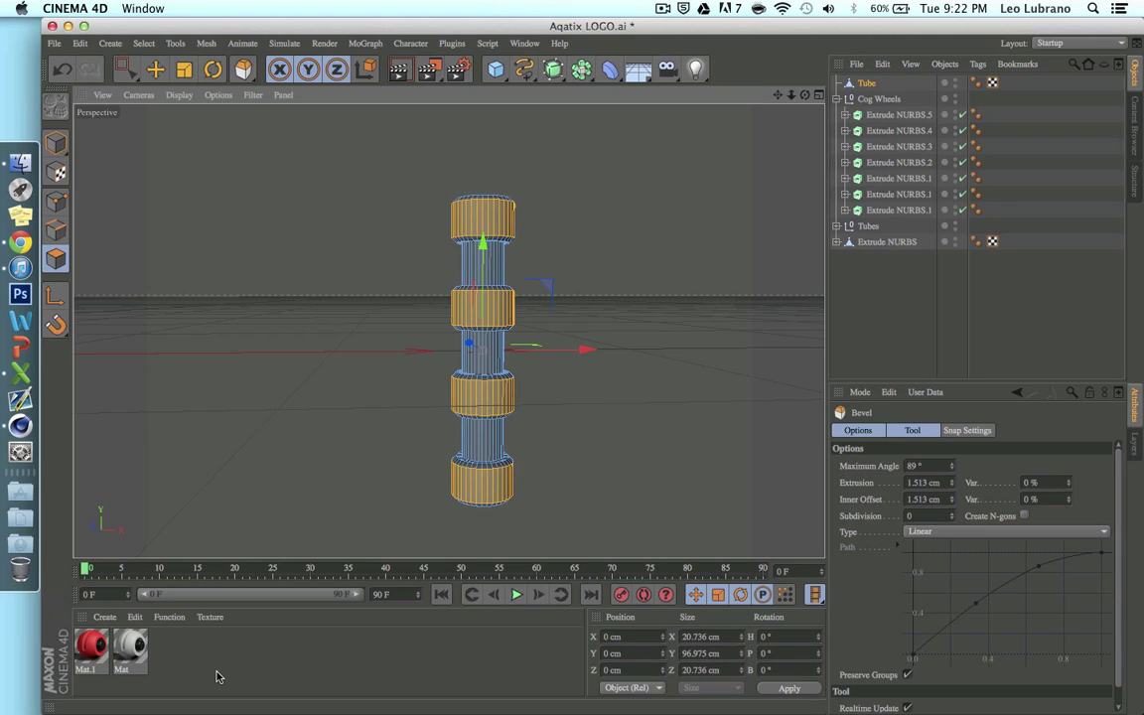
# Create a new material and set its color to pure red (R 255, G 0, B 0)
pyautogui.doubleClick(180, 662)
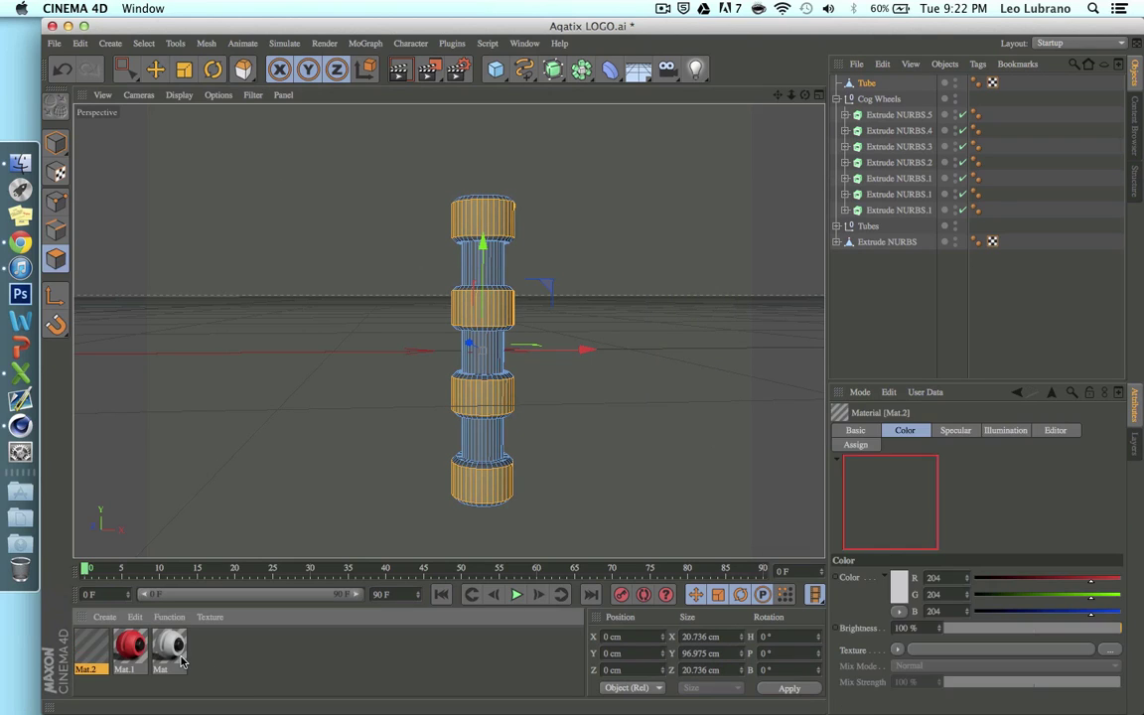
pyautogui.doubleClick(87, 649)
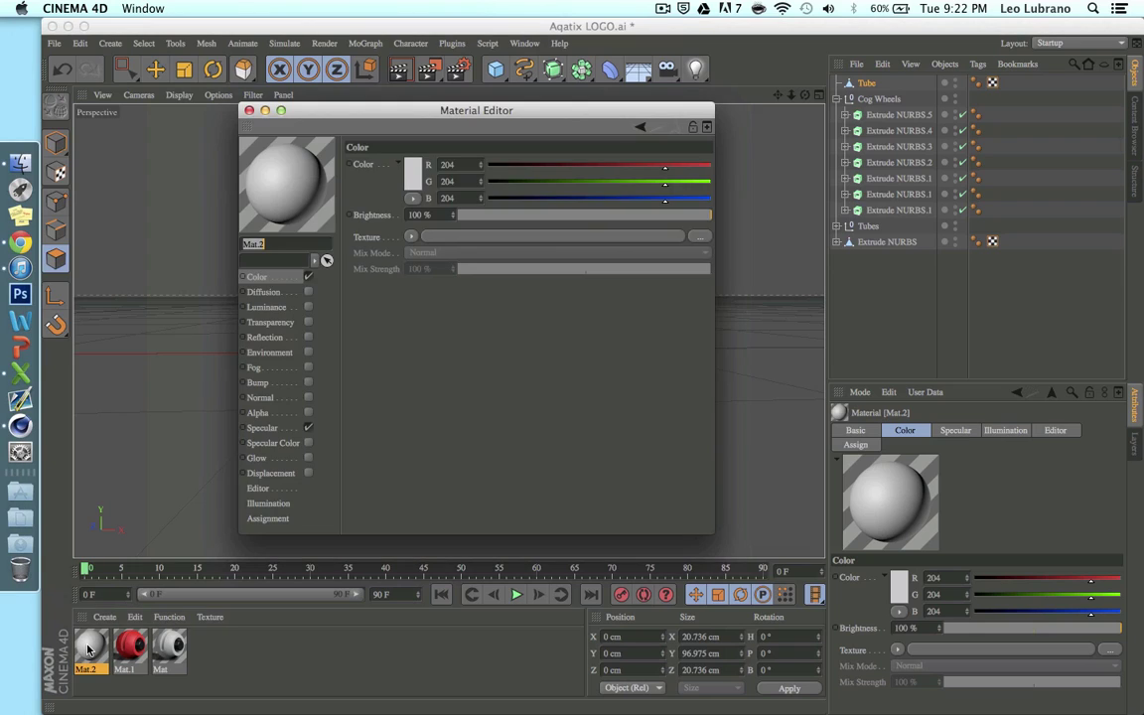
pyautogui.rightClick(301, 199)
pyautogui.click(353, 565)
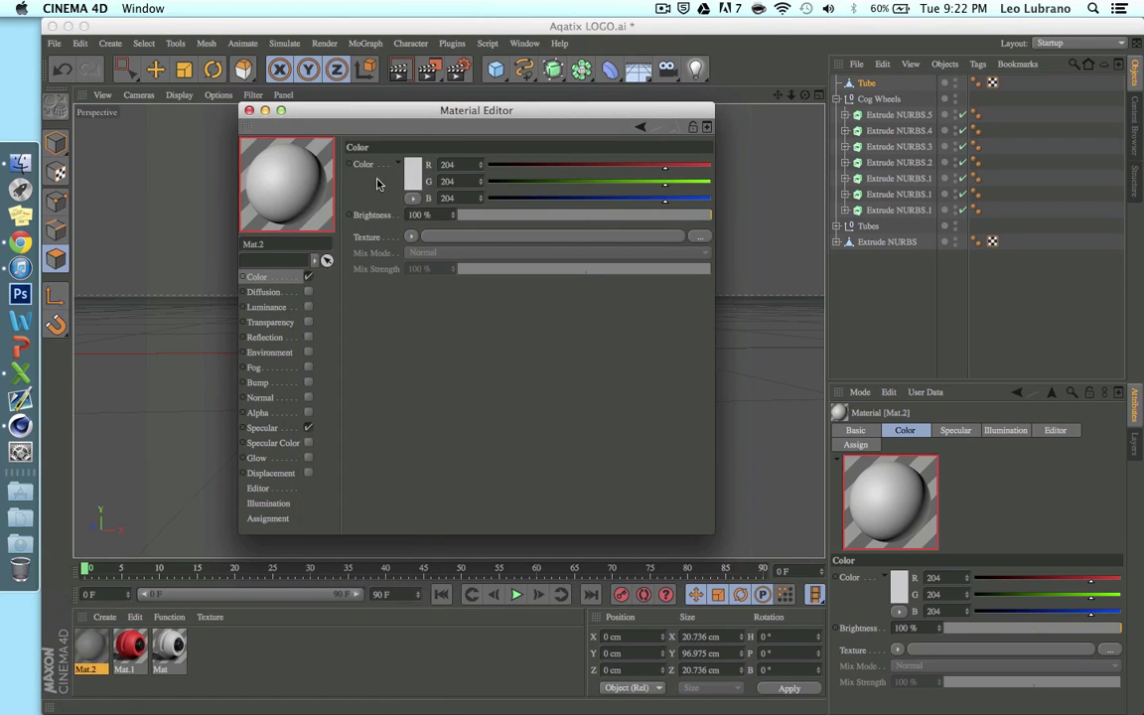
pyautogui.click(413, 177)
pyautogui.click(420, 124)
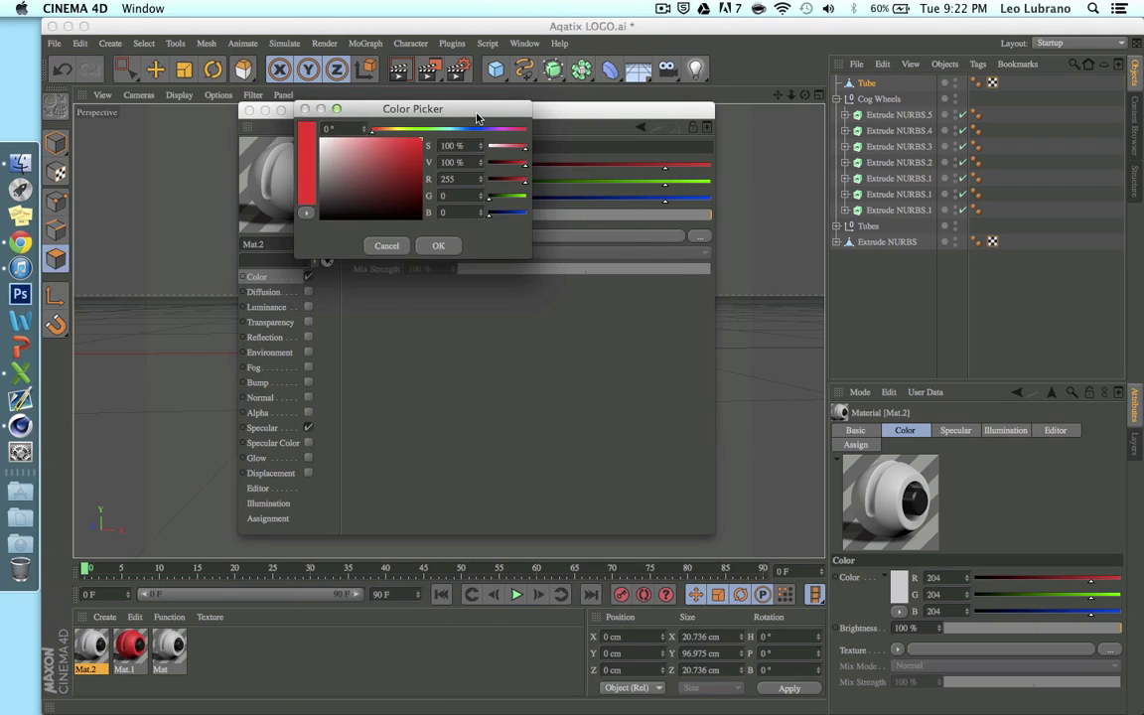
pyautogui.click(437, 245)
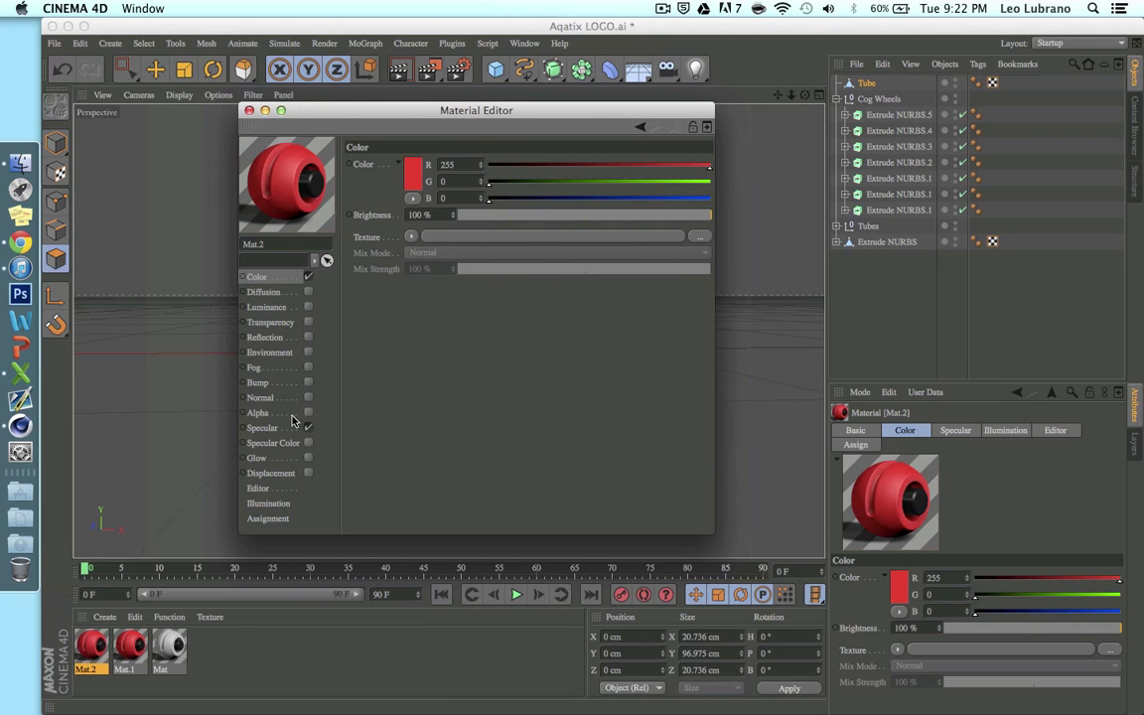
# Enable Glow on the new red material and apply it to the tube's four selected bands
pyautogui.click(308, 458)
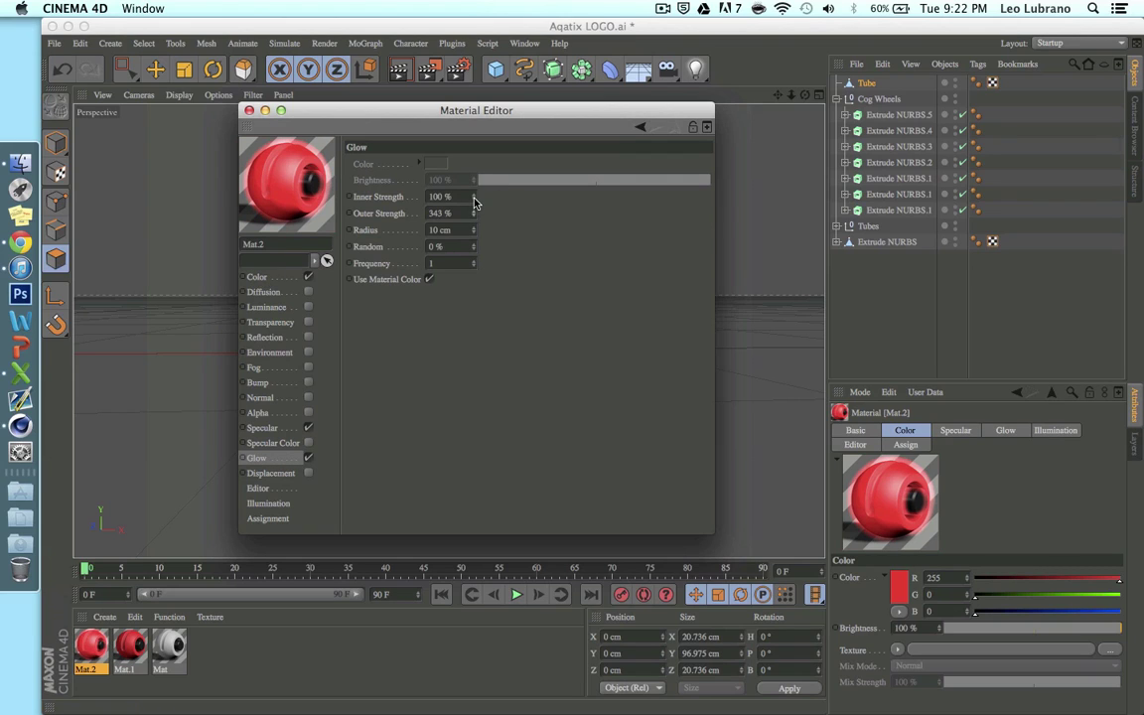
pyautogui.click(249, 110)
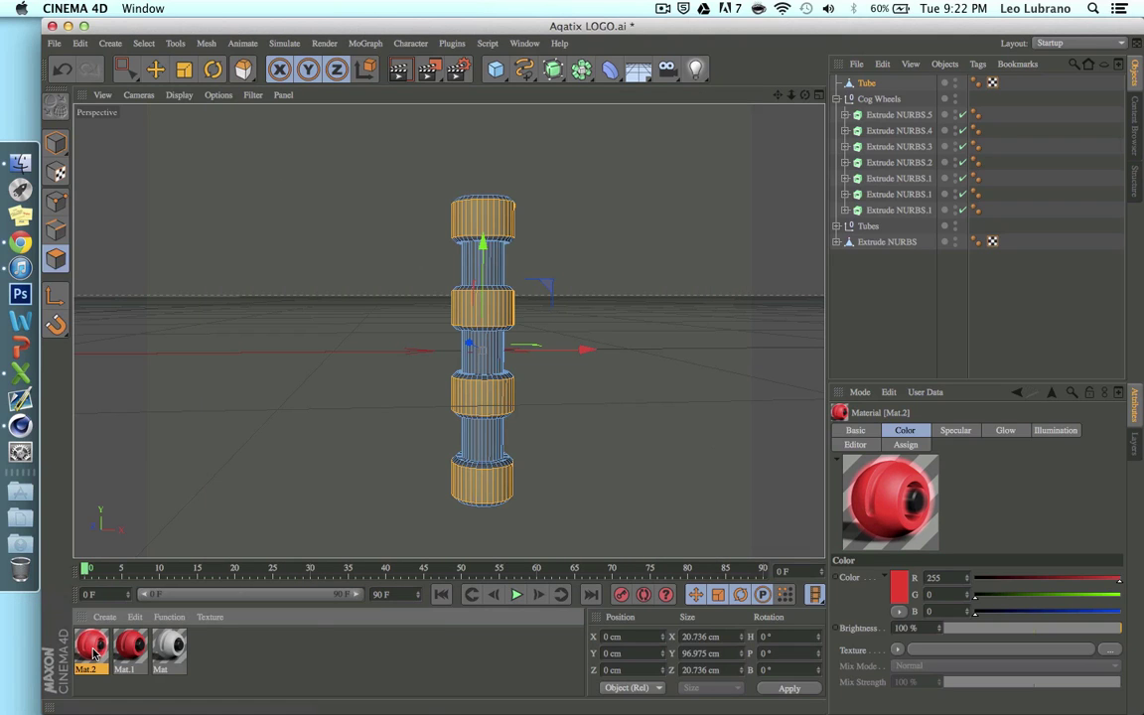
pyautogui.moveTo(471, 496); pyautogui.dragTo(472, 496)
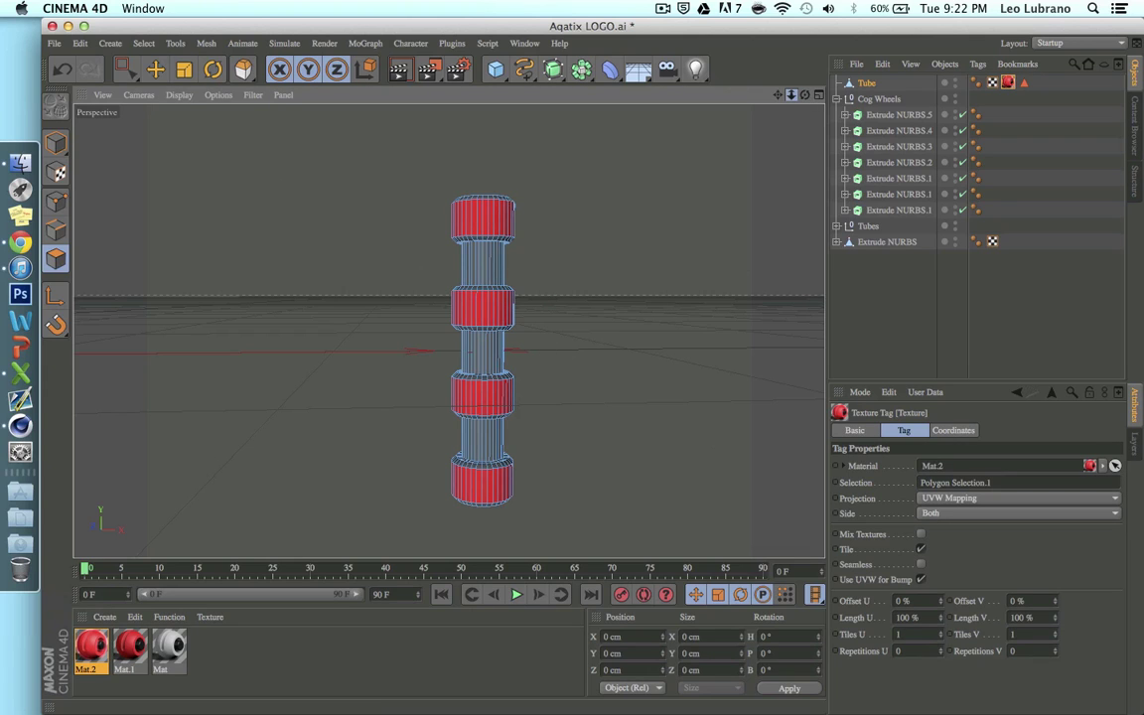
# Loop-select all the polygon rings of the tube's top cap, inside the beveled rim
pyautogui.keyDown('alt'); pyautogui.moveTo(404, 298); pyautogui.dragTo(679, 178); pyautogui.keyUp('alt')
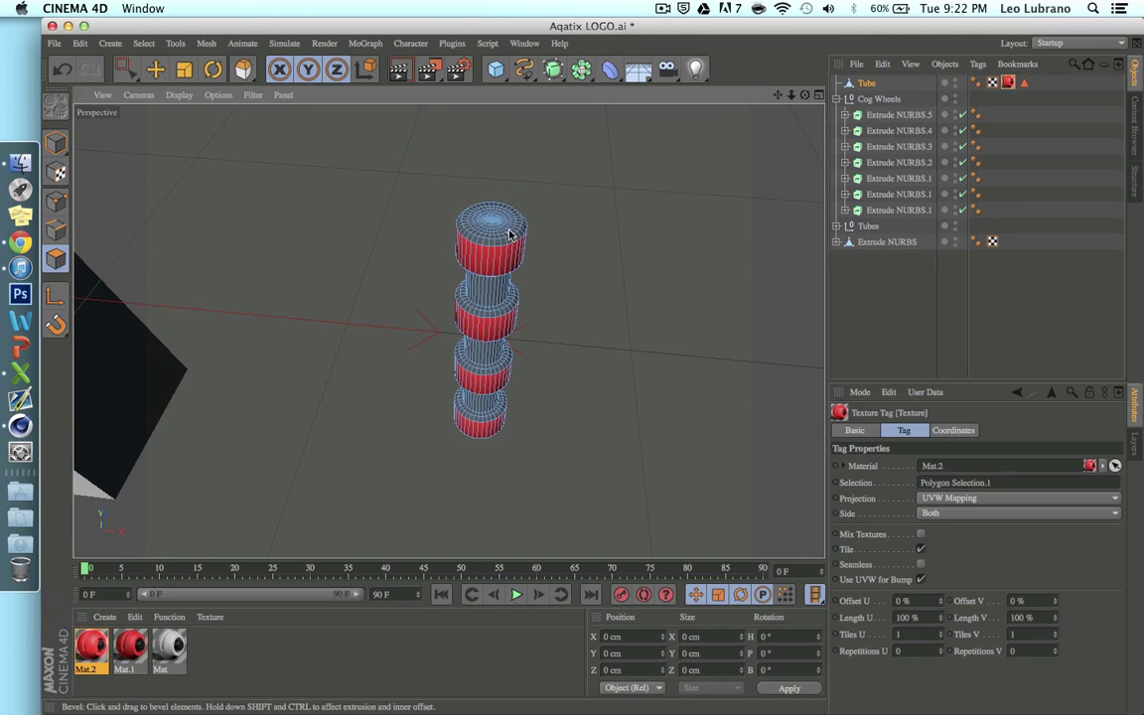
pyautogui.press('u')
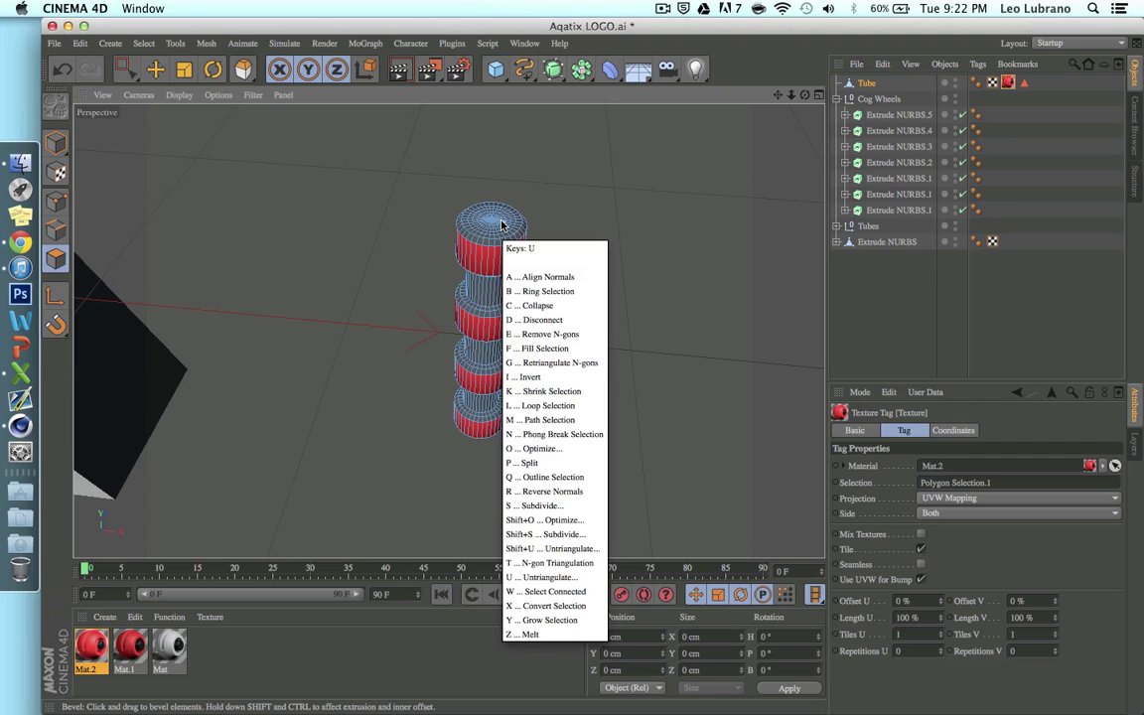
pyautogui.press('Escape')
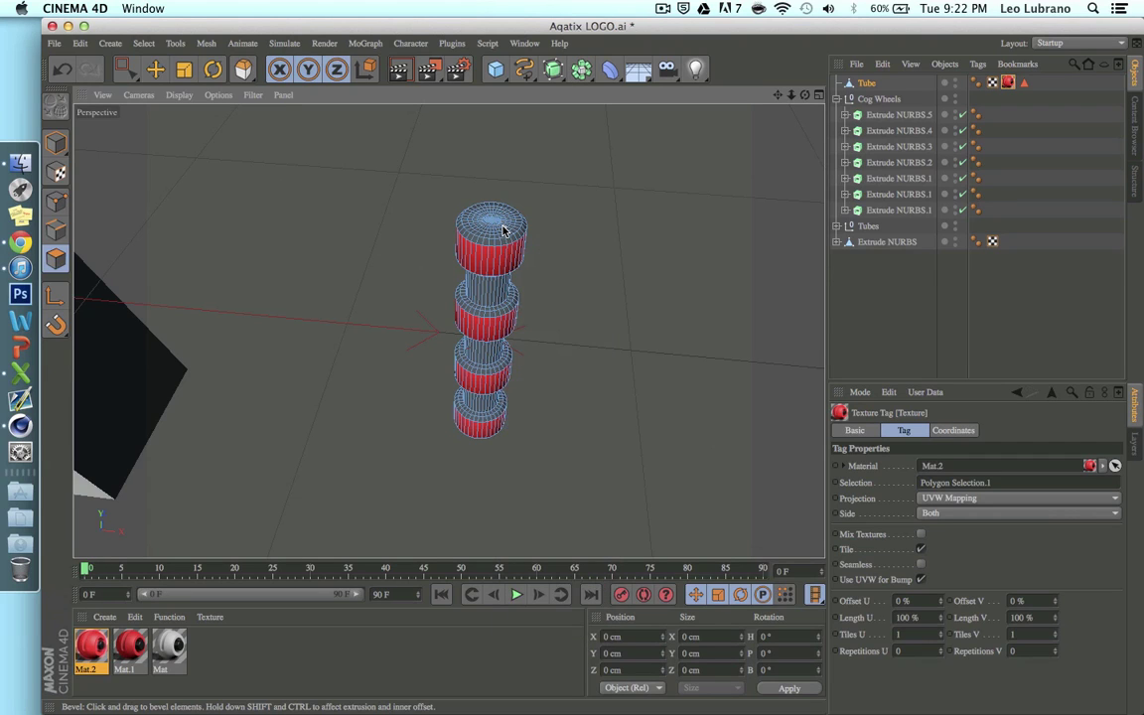
pyautogui.press('u')
pyautogui.press('l')
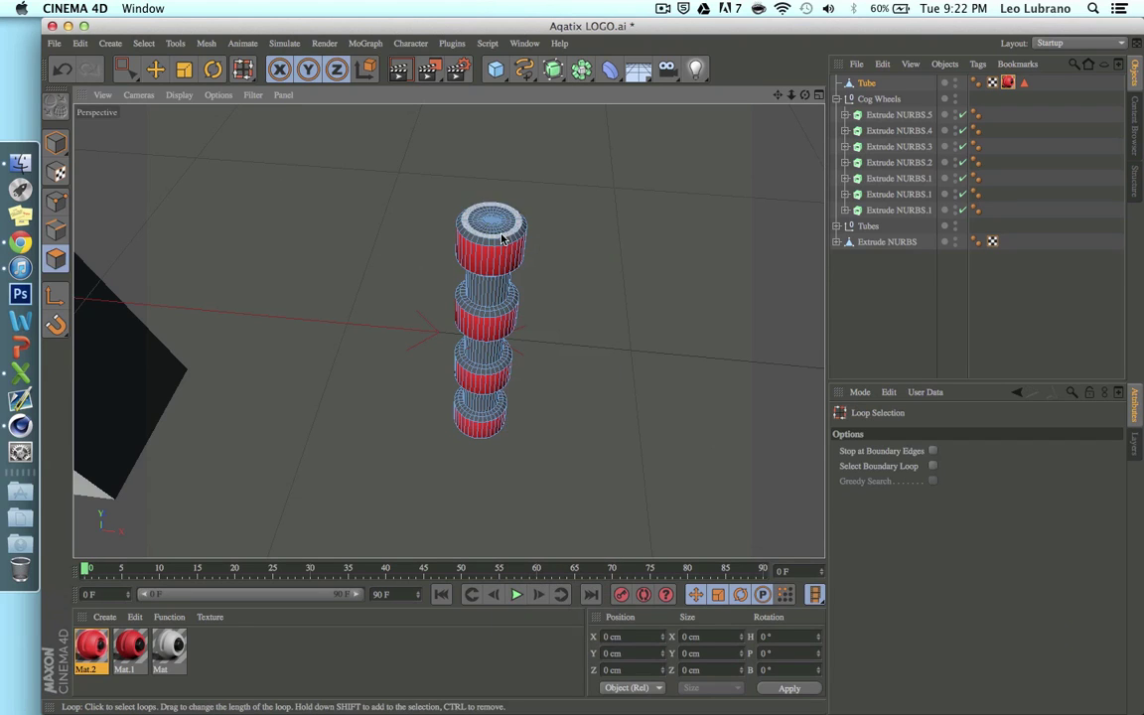
pyautogui.click(503, 233)
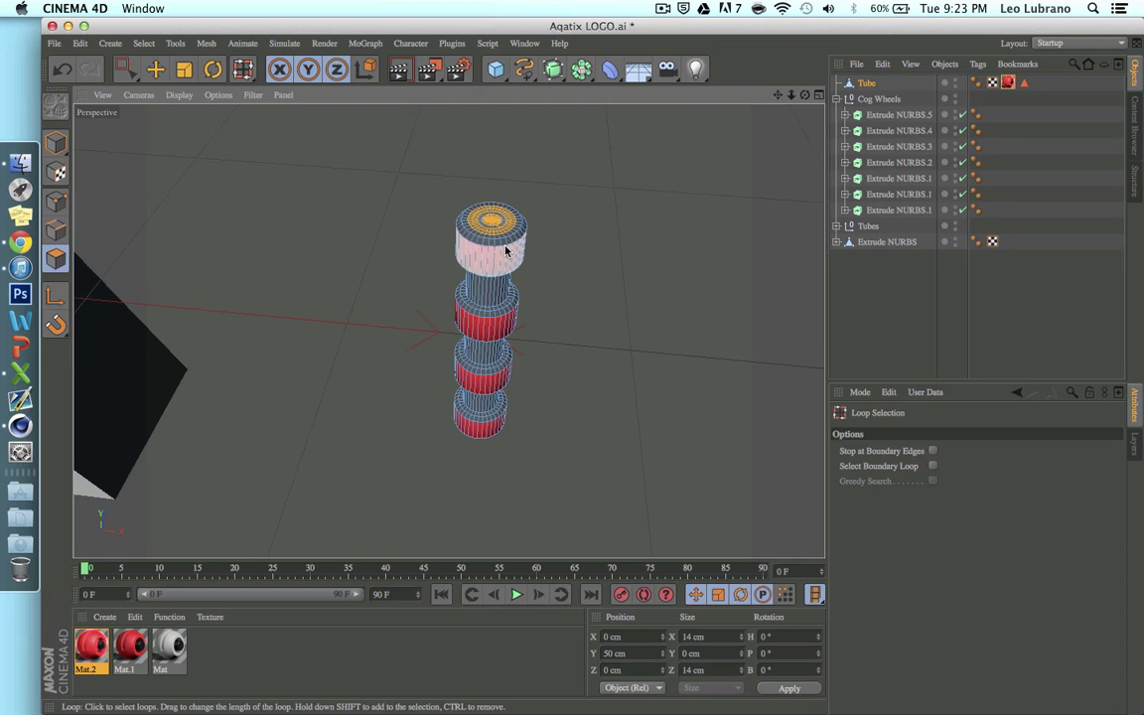
pyautogui.scroll(5, 491, 222)
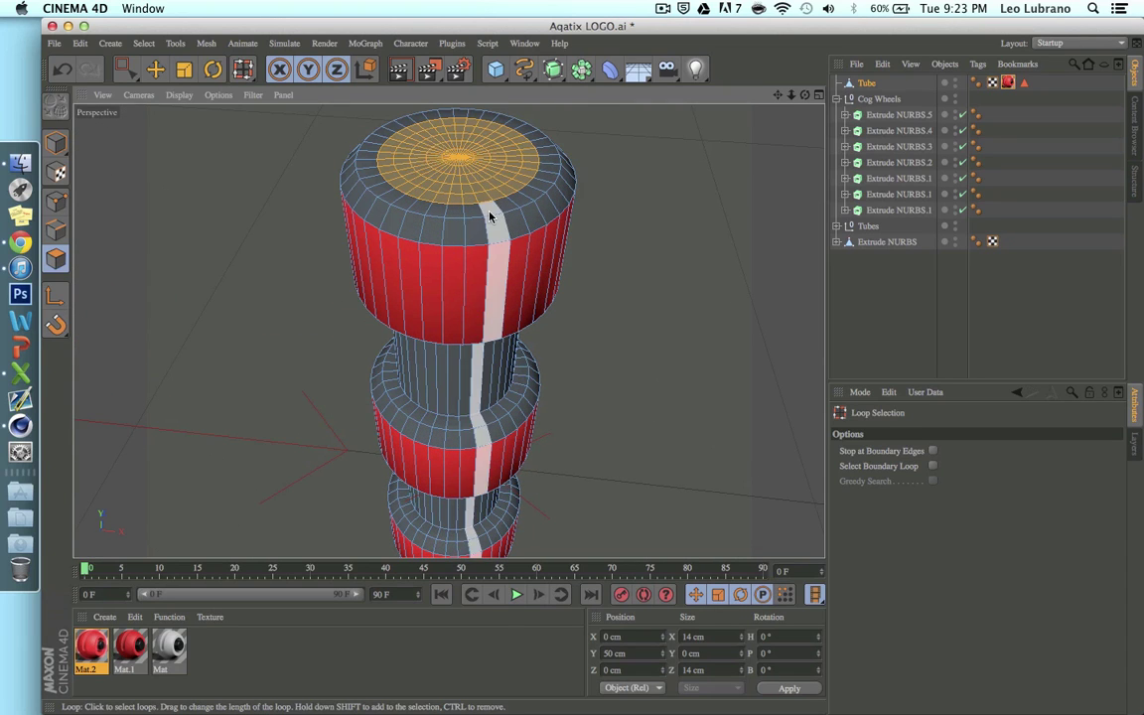
pyautogui.keyDown('shift'); pyautogui.click(499, 203); pyautogui.keyUp('shift')
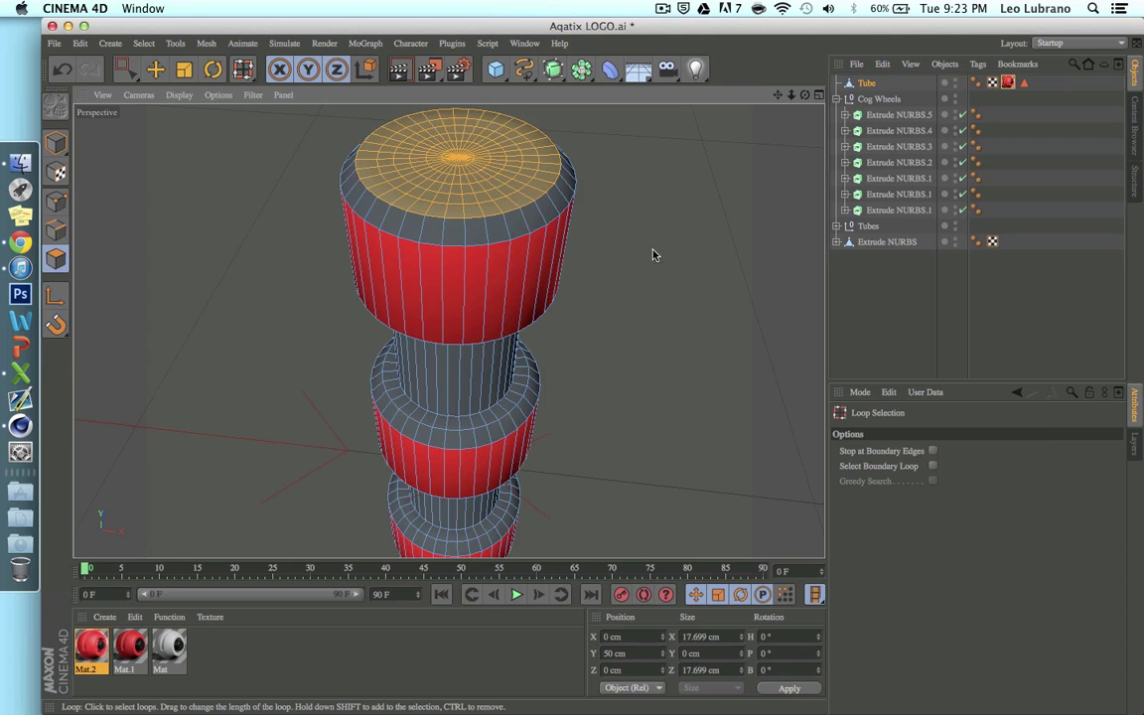
# Add all the polygon rings of the tube's bottom cap, inside its beveled rim, to the selection
pyautogui.moveTo(793, 95); pyautogui.dragTo(799, 370)
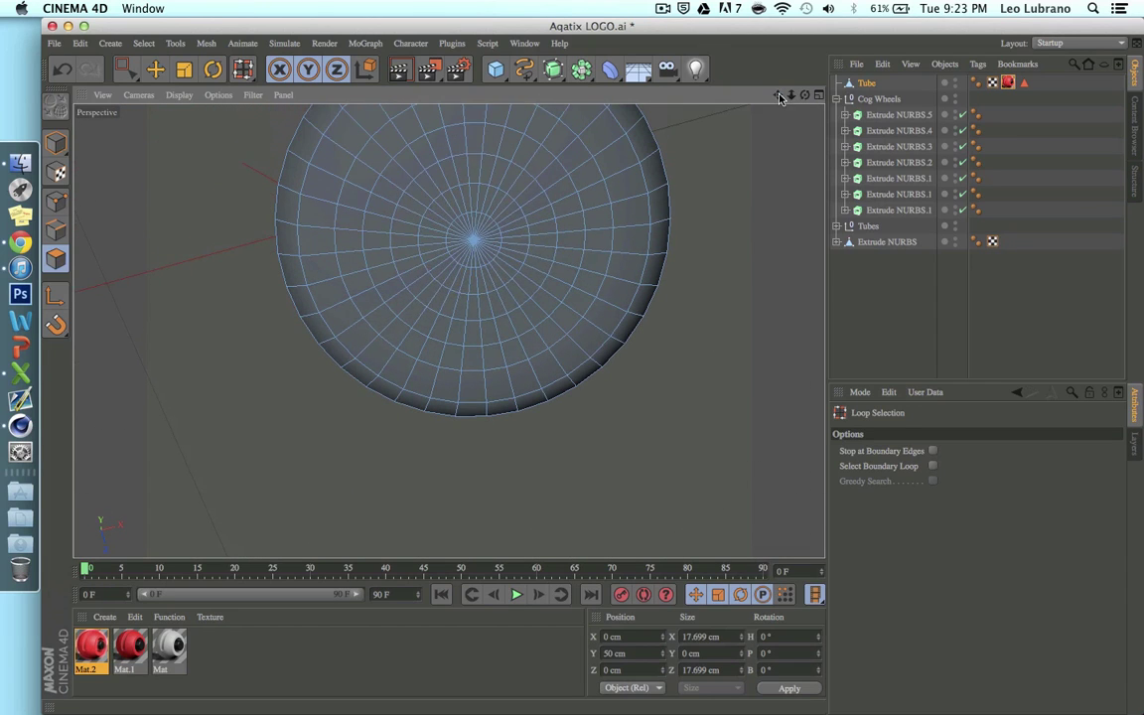
pyautogui.click(480, 242)
pyautogui.keyDown('shift'); pyautogui.click(512, 248); pyautogui.keyUp('shift')
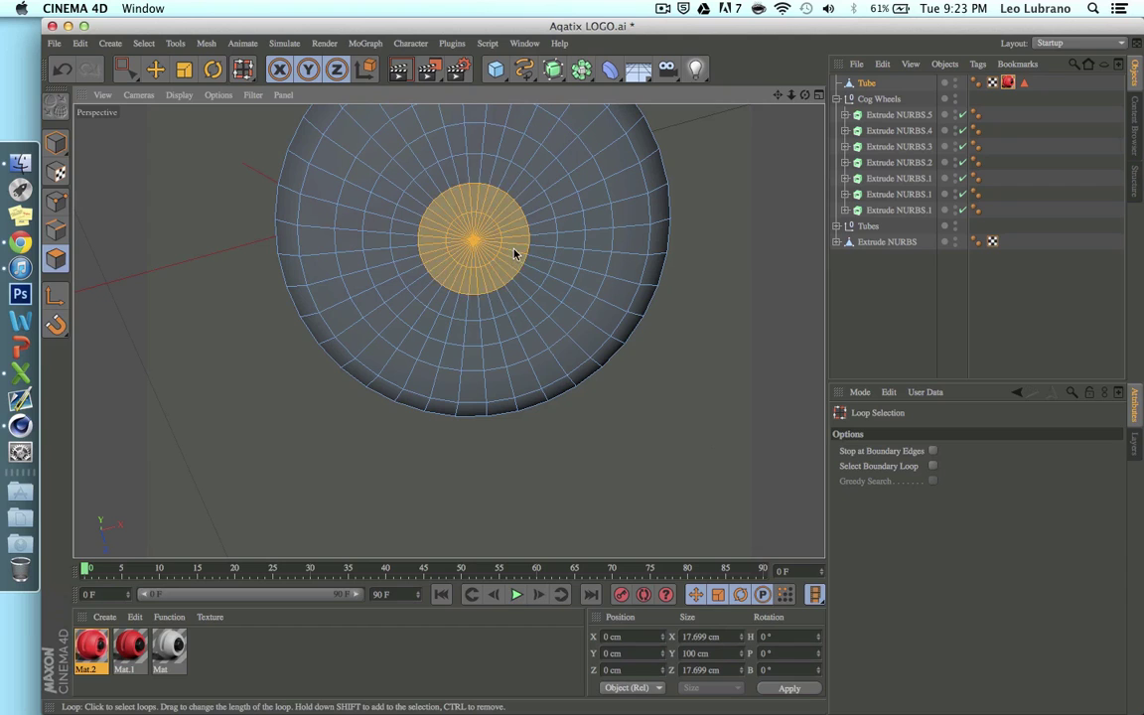
pyautogui.keyDown('shift'); pyautogui.click(580, 258); pyautogui.keyUp('shift')
pyautogui.keyDown('shift'); pyautogui.click(601, 277); pyautogui.keyUp('shift')
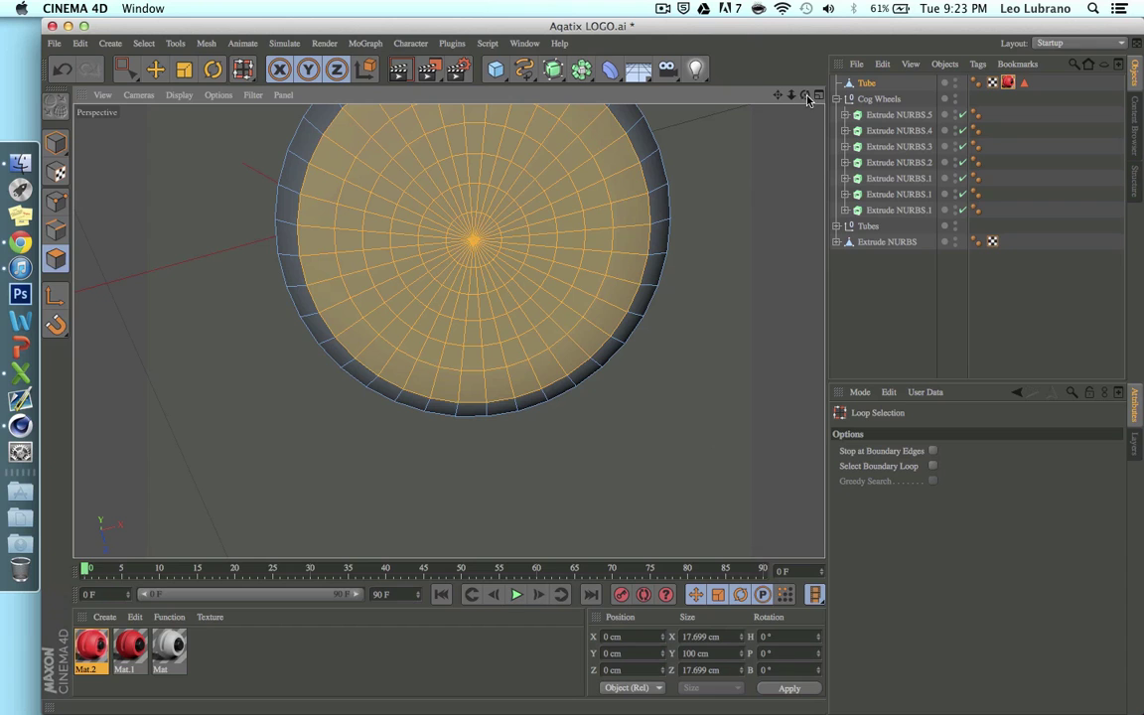
# Bevel the selected top and bottom caps with an extrusion and inner offset of about -3.38 cm
pyautogui.moveTo(806, 97); pyautogui.dragTo(449, 330)
pyautogui.moveTo(793, 98)
pyautogui.mouseDown()
pyautogui.moveTo(447, 331)
pyautogui.moveTo(765, 110)
pyautogui.moveTo(725, 94)
pyautogui.moveTo(793, 99)
pyautogui.mouseUp()
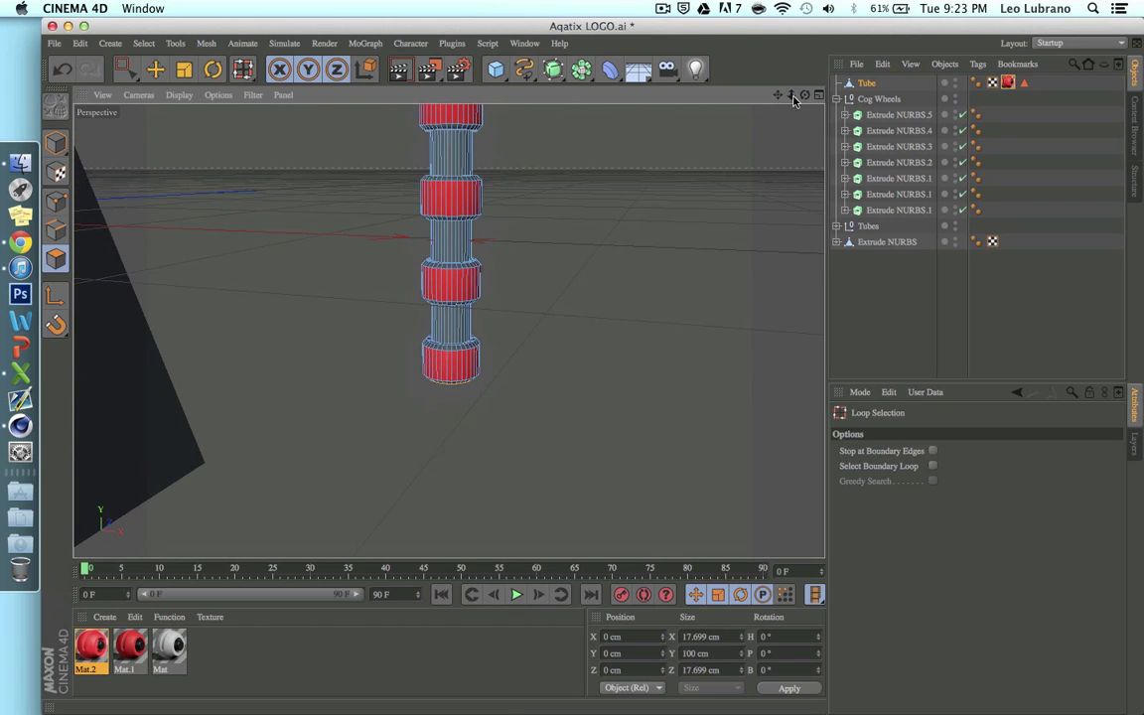
pyautogui.rightClick(605, 273)
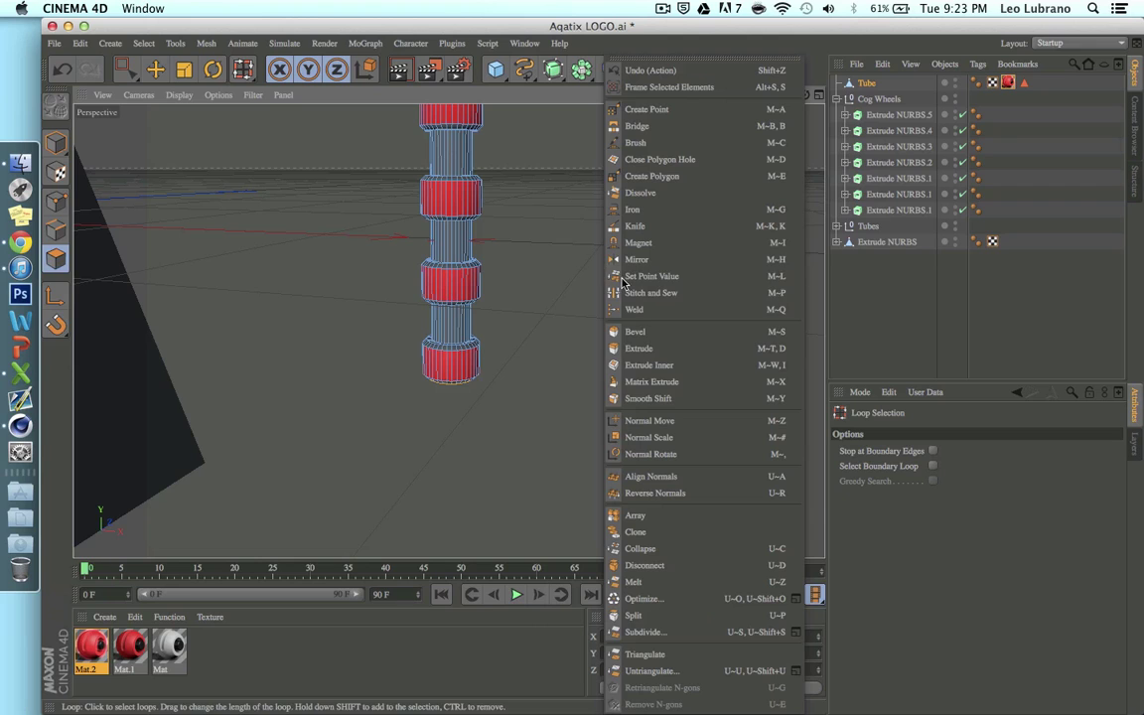
pyautogui.click(633, 331)
pyautogui.moveTo(543, 325); pyautogui.dragTo(419, 334)
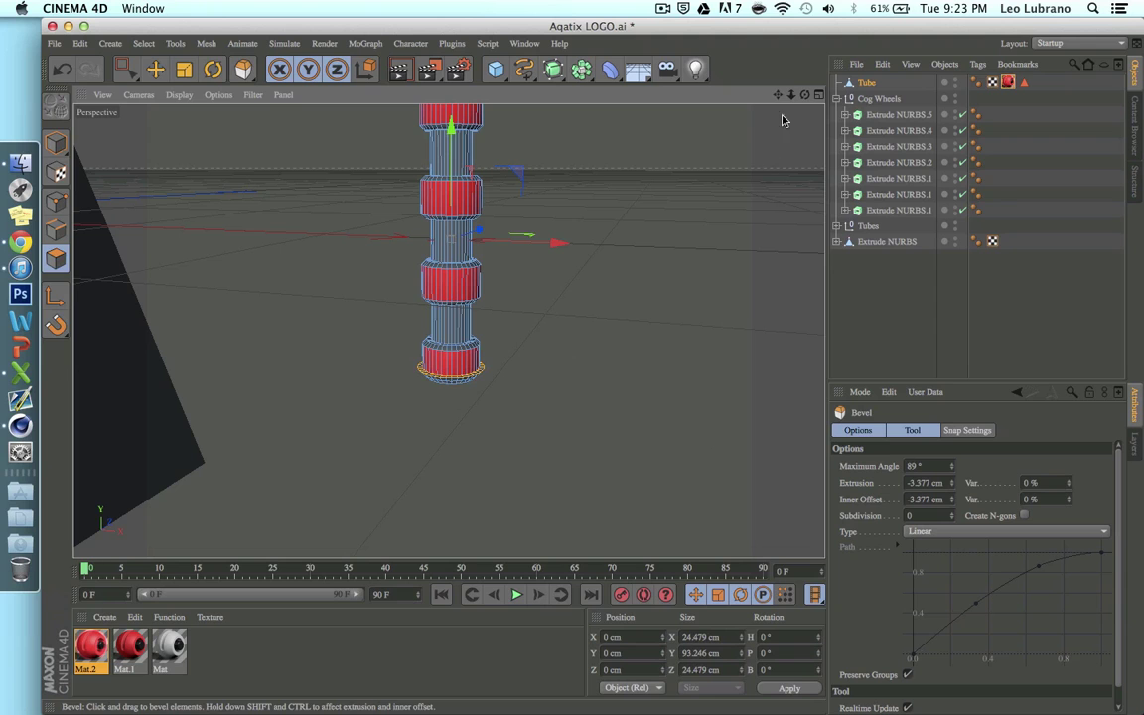
# Try a Matrix Extrude with 8 steps on the beveled cap polygons and undo it
pyautogui.moveTo(778, 96); pyautogui.dragTo(794, 280)
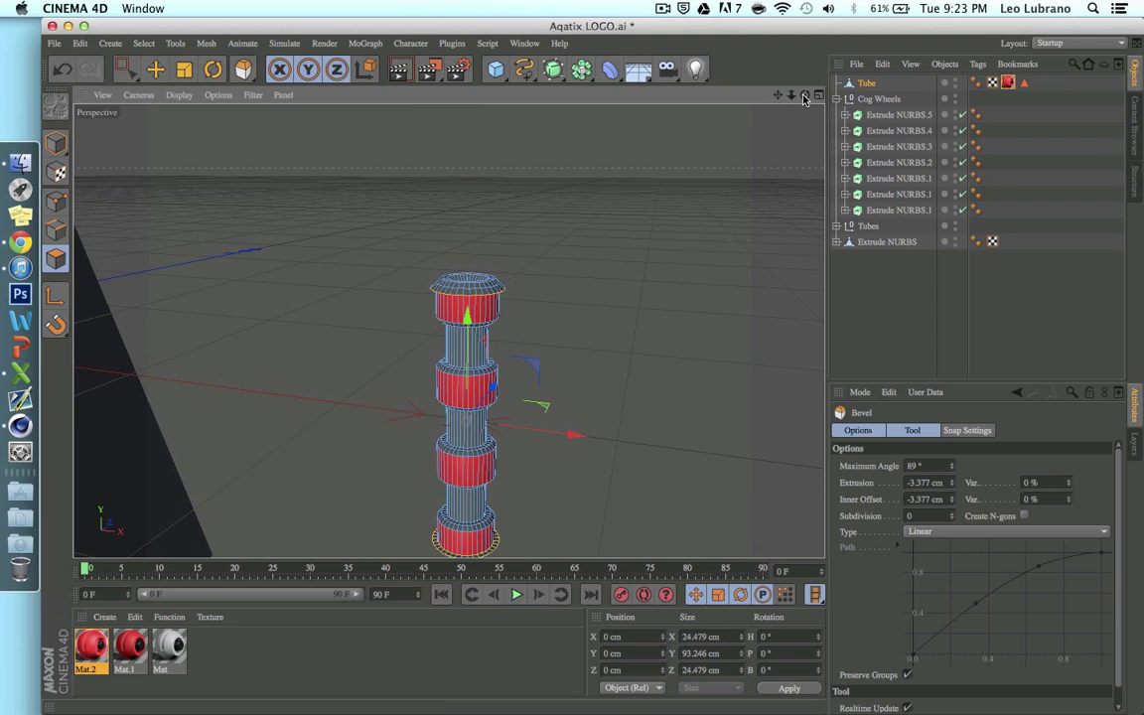
pyautogui.moveTo(804, 98); pyautogui.dragTo(603, 321)
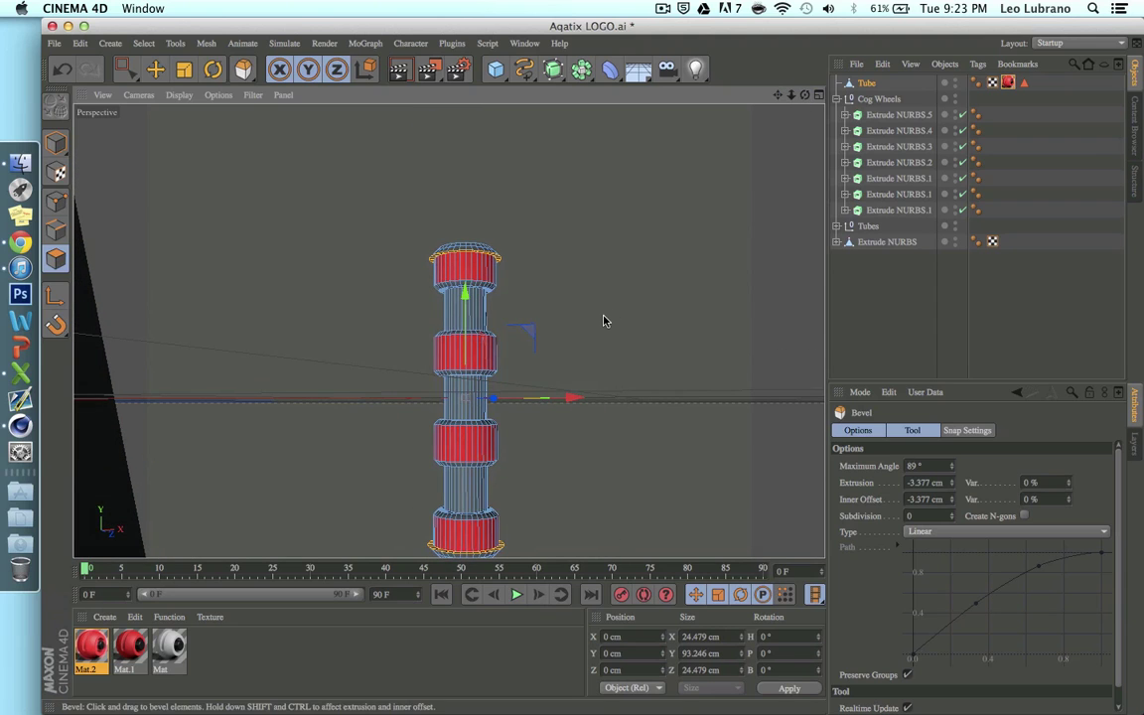
pyautogui.rightClick(604, 321)
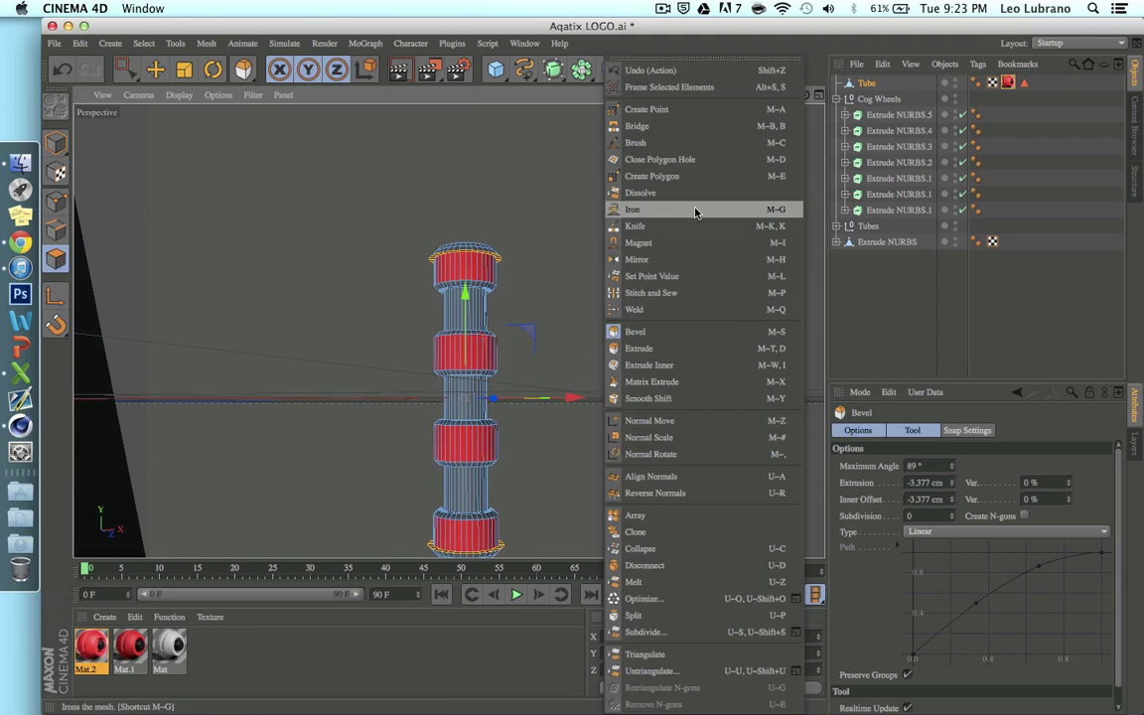
pyautogui.click(667, 386)
pyautogui.moveTo(585, 366)
pyautogui.mouseDown()
pyautogui.moveTo(417, 365)
pyautogui.moveTo(586, 370)
pyautogui.mouseUp()
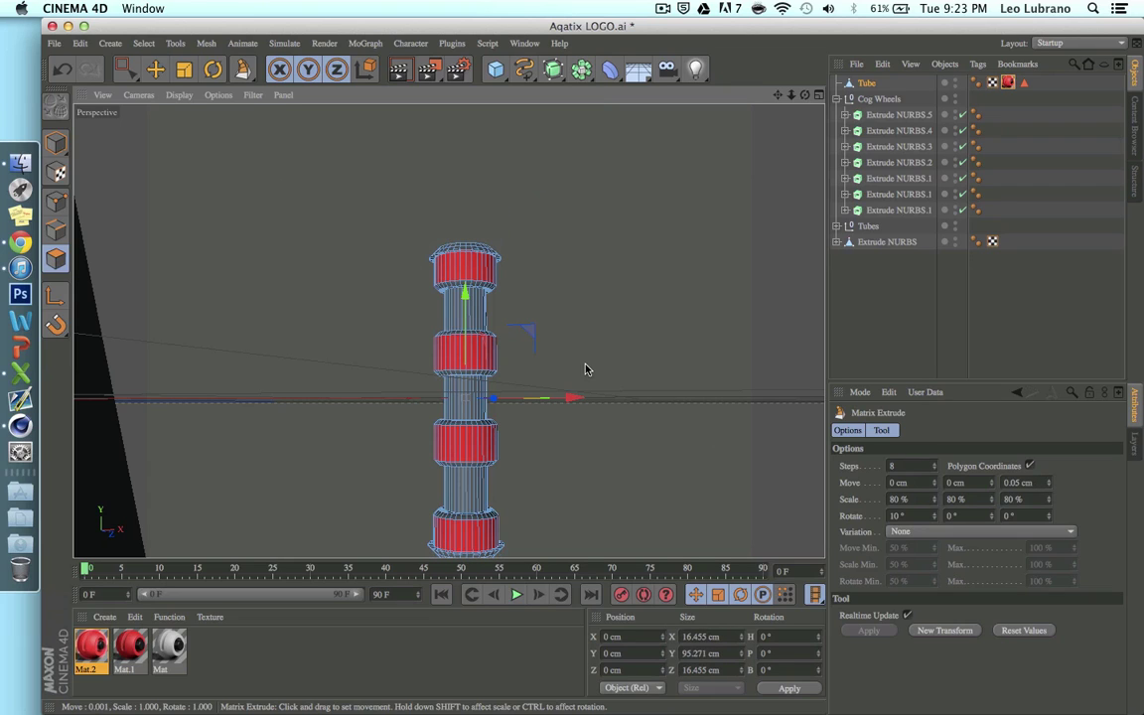
pyautogui.press('super+z')
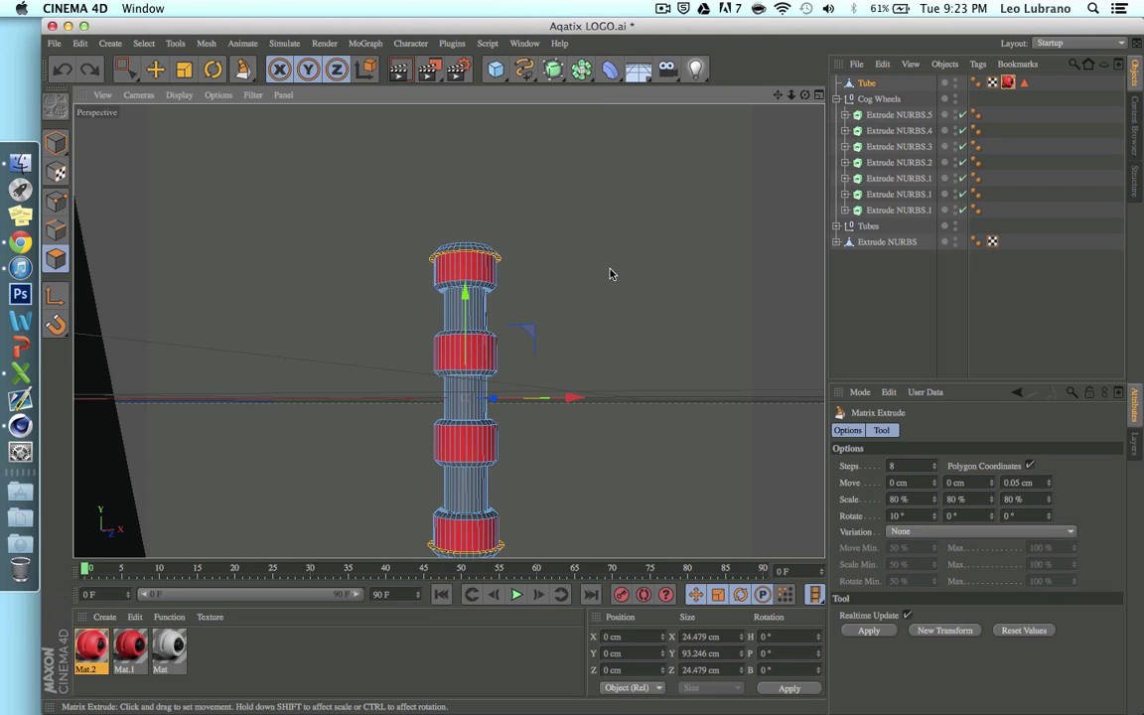
# Switch from polygon editing to Model mode for the whole tube
pyautogui.keyDown('alt'); pyautogui.moveTo(610, 274); pyautogui.dragTo(582, 260); pyautogui.keyUp('alt')
pyautogui.keyDown('alt'); pyautogui.moveTo(640, 230); pyautogui.dragTo(448, 329); pyautogui.keyUp('alt')
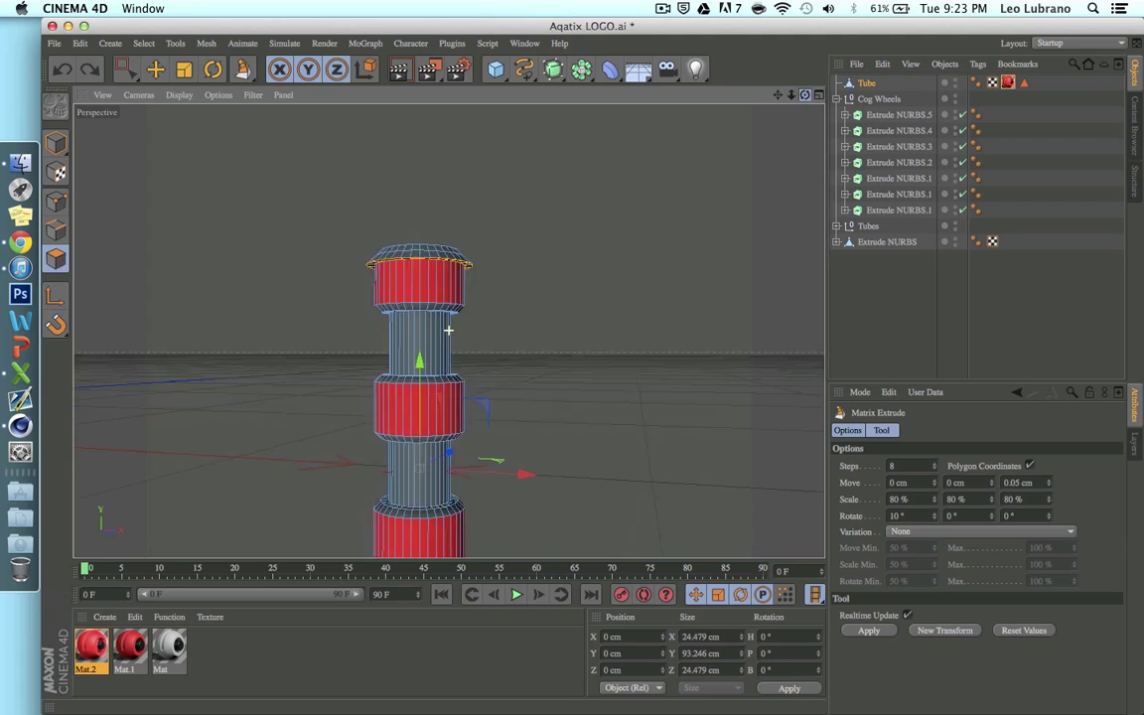
pyautogui.moveTo(806, 97); pyautogui.dragTo(626, 101)
pyautogui.click(56, 145)
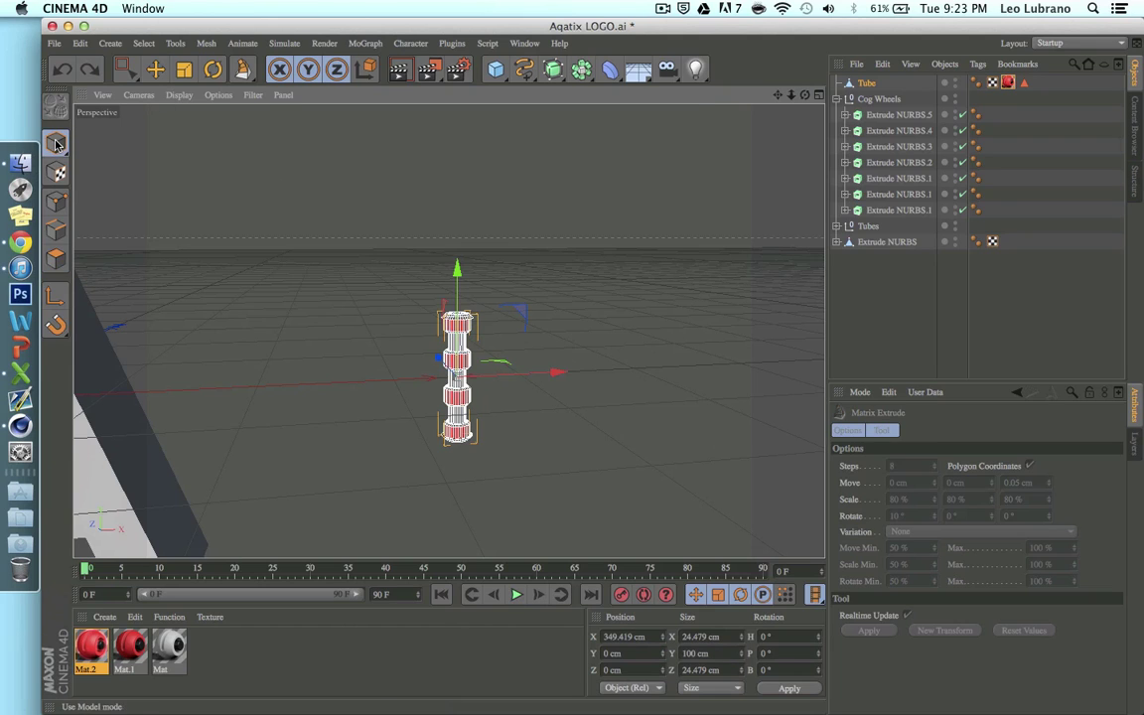
# Stretch the red-banded tube along its Y axis to about 200 cm
pyautogui.click(869, 98)
pyautogui.click(867, 84)
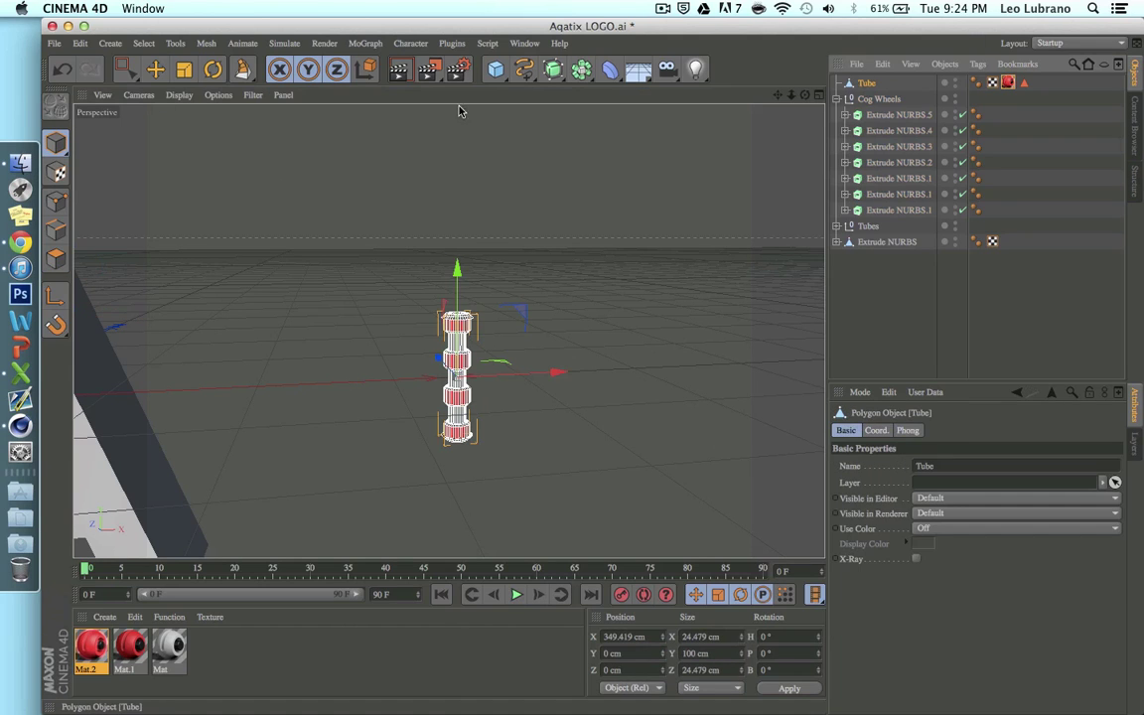
pyautogui.press('t')
pyautogui.moveTo(456, 267); pyautogui.dragTo(434, 145)
# Move the tube into the opening in the letter A's left leg, at about X -67, Y -34, Z 35 cm
pyautogui.press('e')
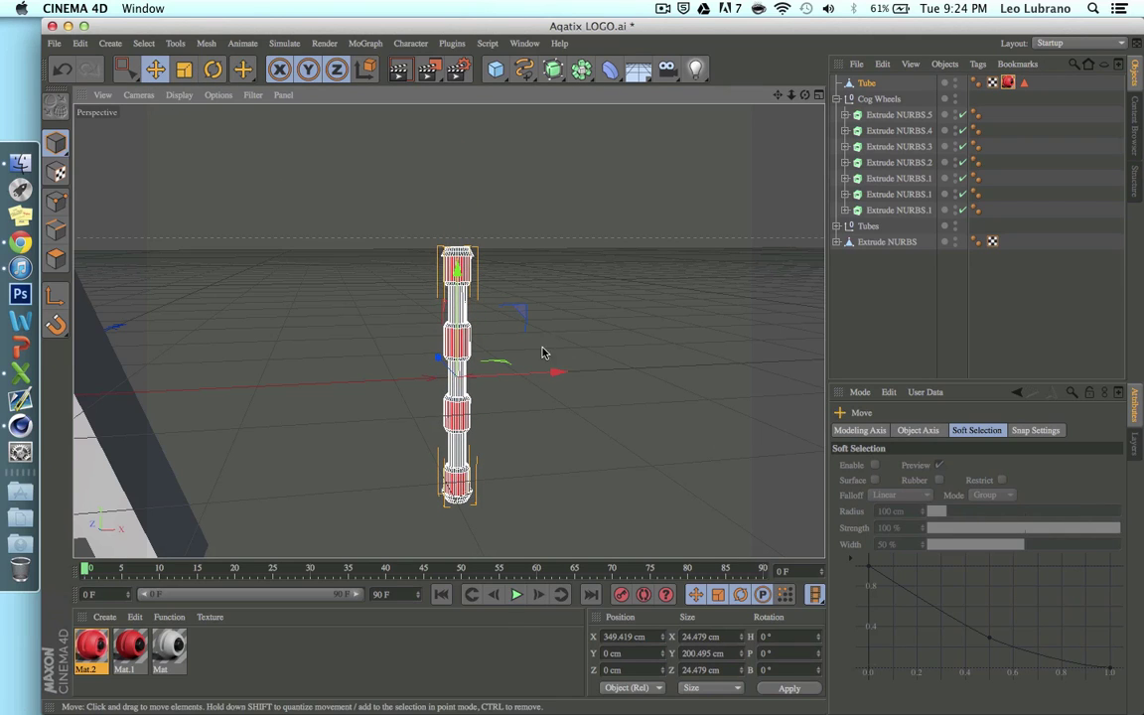
pyautogui.moveTo(556, 373); pyautogui.dragTo(424, 375)
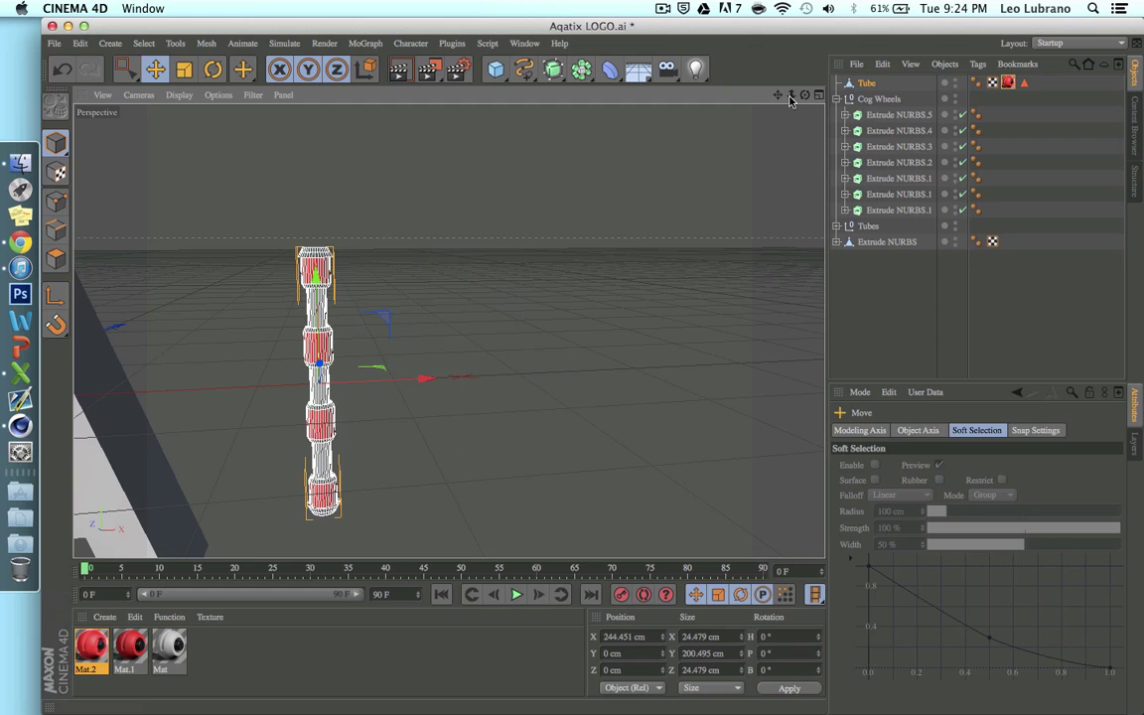
pyautogui.moveTo(778, 96); pyautogui.dragTo(1142, 2)
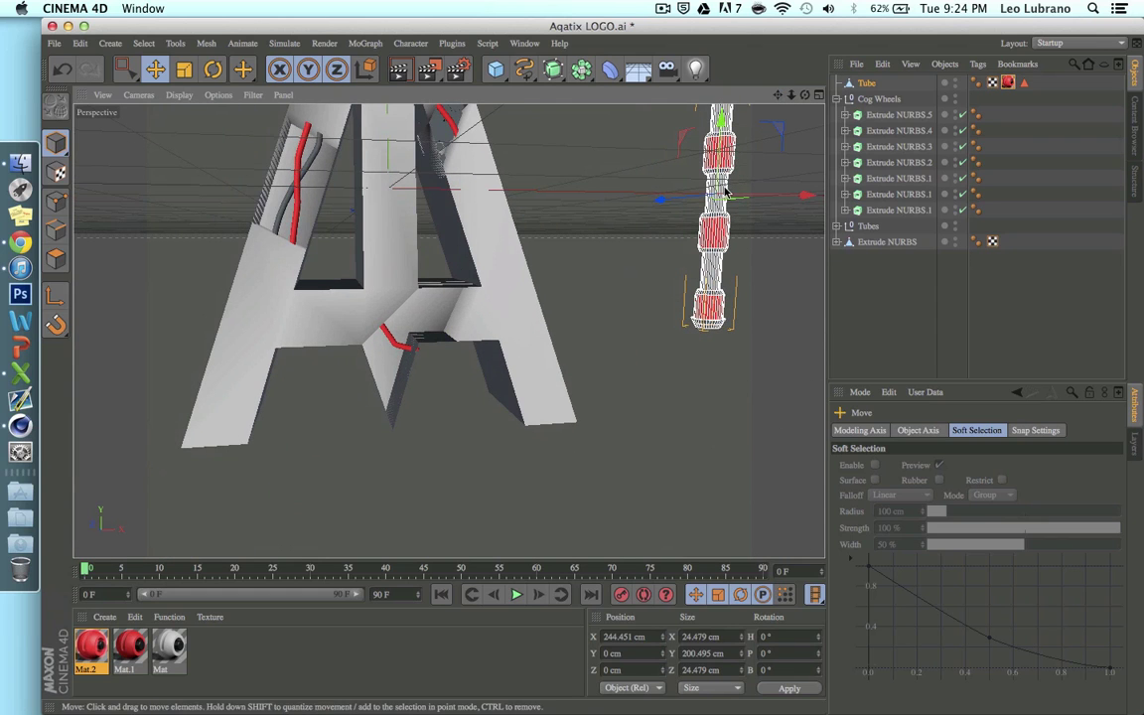
pyautogui.moveTo(726, 191); pyautogui.dragTo(315, 242)
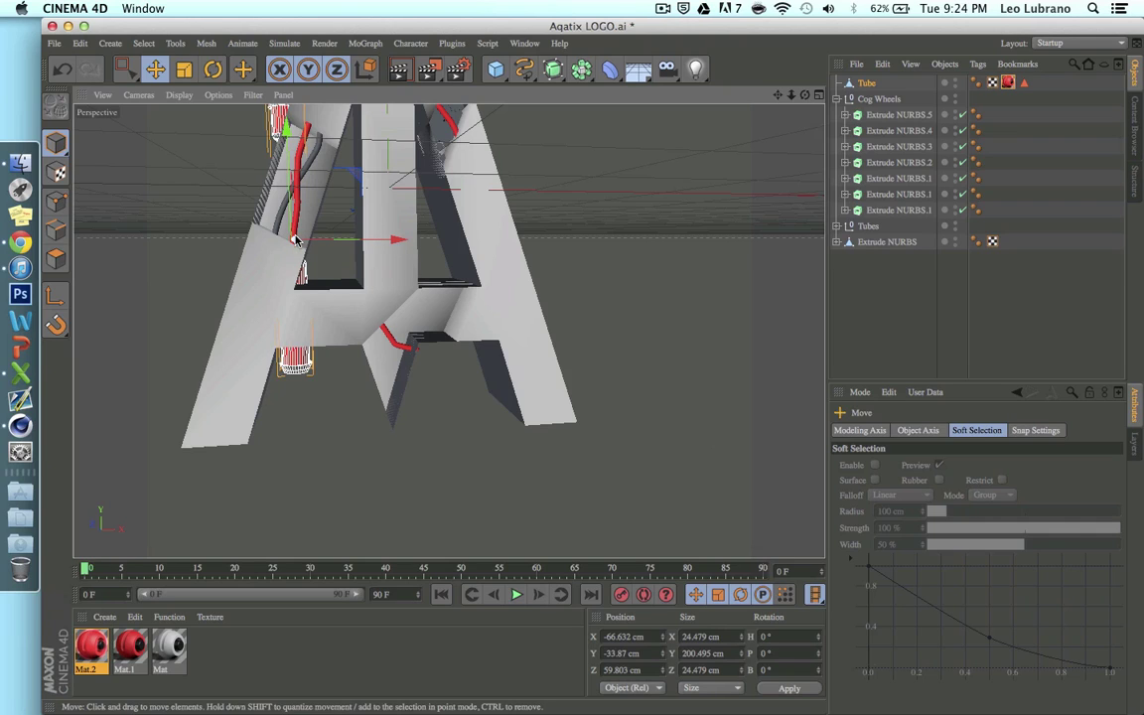
pyautogui.moveTo(296, 238); pyautogui.dragTo(293, 199)
# Scale the tube down uniformly to about 126 cm long and tilt it about 18.7° to follow the leg's slant
pyautogui.click(184, 68)
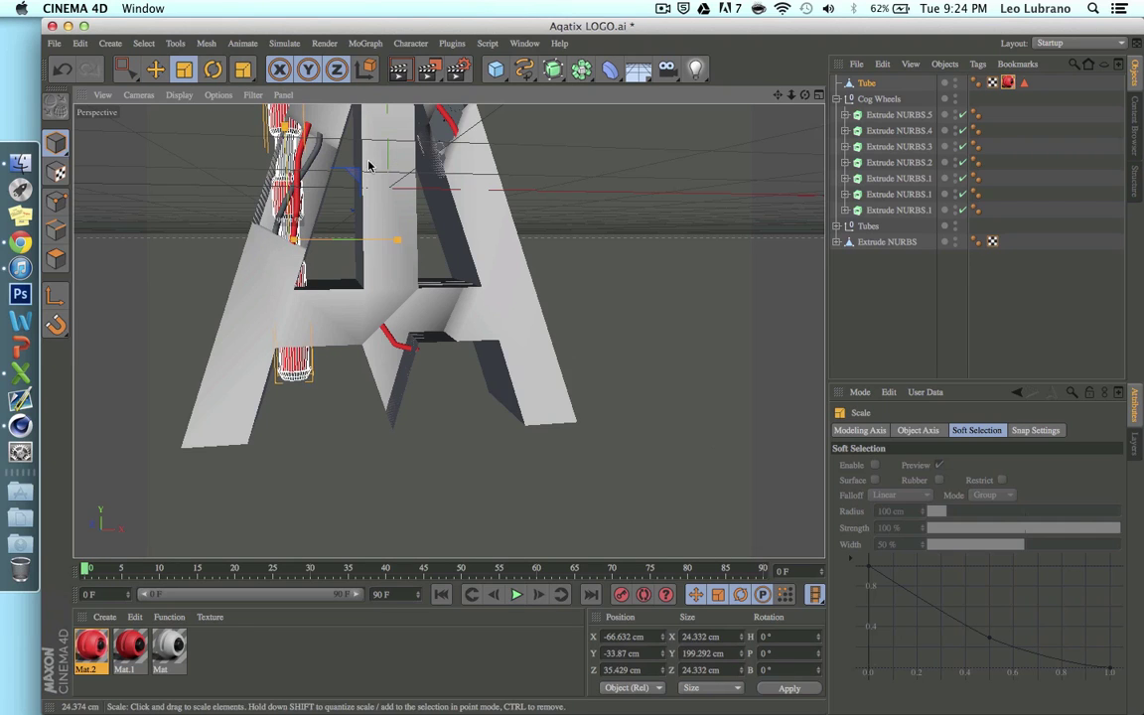
pyautogui.moveTo(371, 160); pyautogui.dragTo(196, 251)
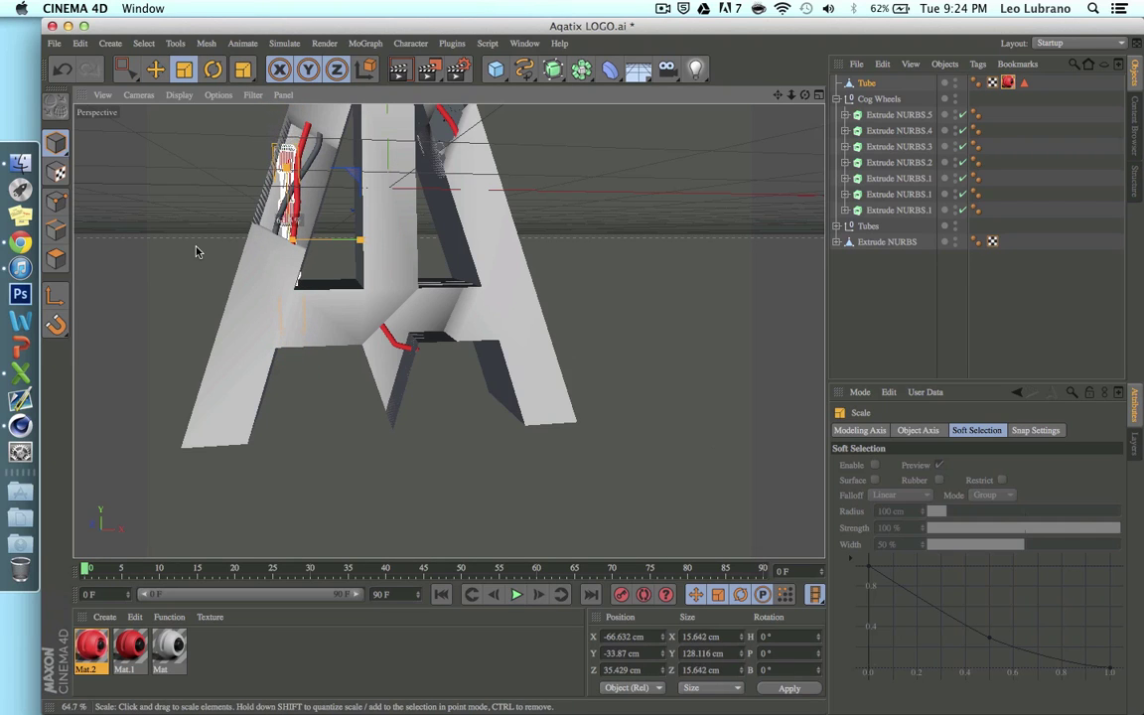
pyautogui.click(155, 68)
pyautogui.scroll(5, 314, 173)
pyautogui.click(212, 69)
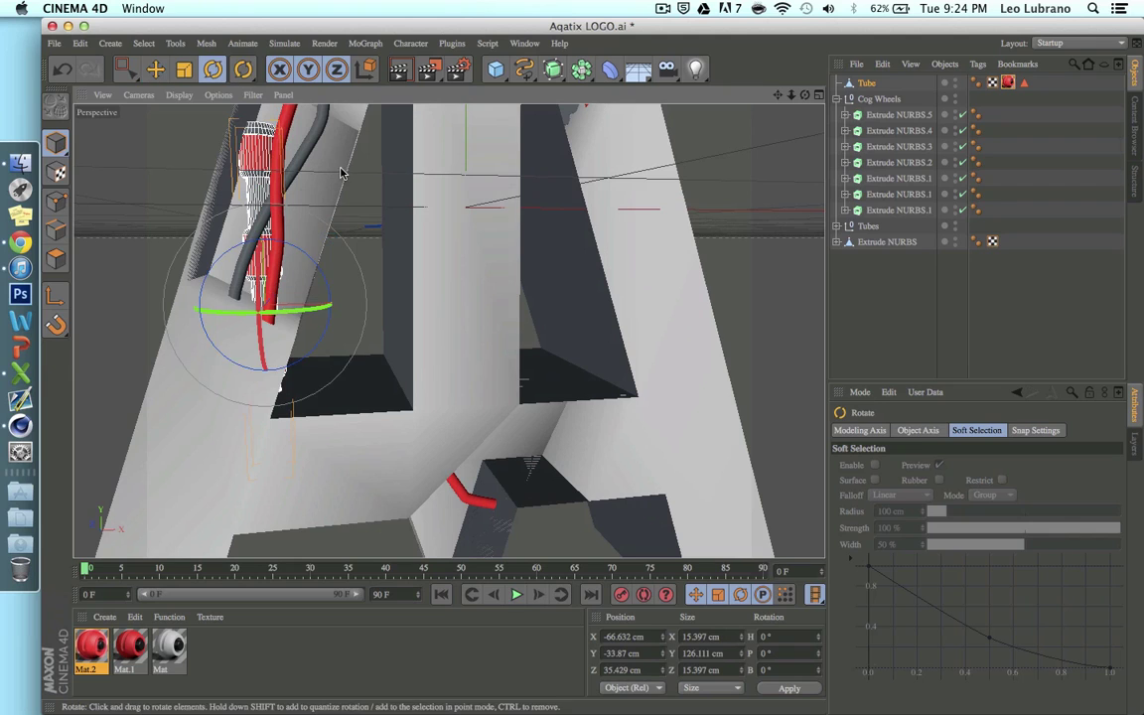
pyautogui.moveTo(298, 234); pyautogui.dragTo(327, 296)
# Slide the tilted tube up along the leg and fit it behind the cables on the opening's right side
pyautogui.click(155, 69)
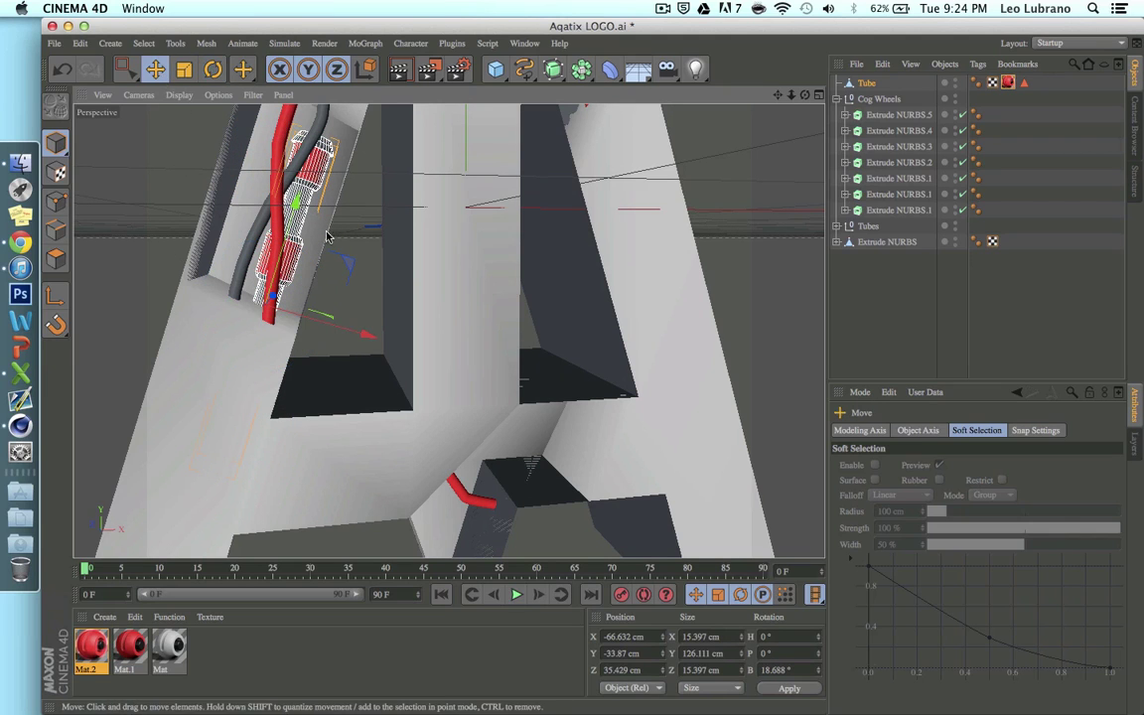
pyautogui.moveTo(266, 181); pyautogui.dragTo(335, 145)
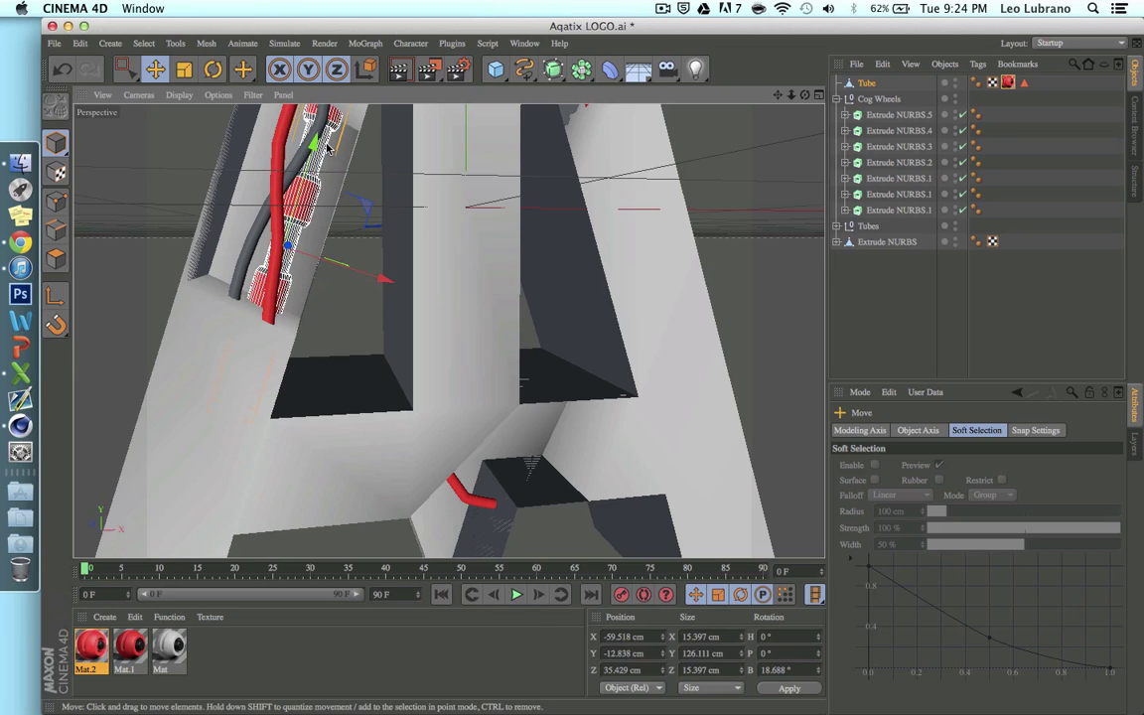
pyautogui.moveTo(381, 275); pyautogui.dragTo(338, 279)
# Duplicate the tube and place the copy along the opening's left side, at about X -69, Y 8, Z 35 cm
pyautogui.press('super+c')
pyautogui.press('super+v')
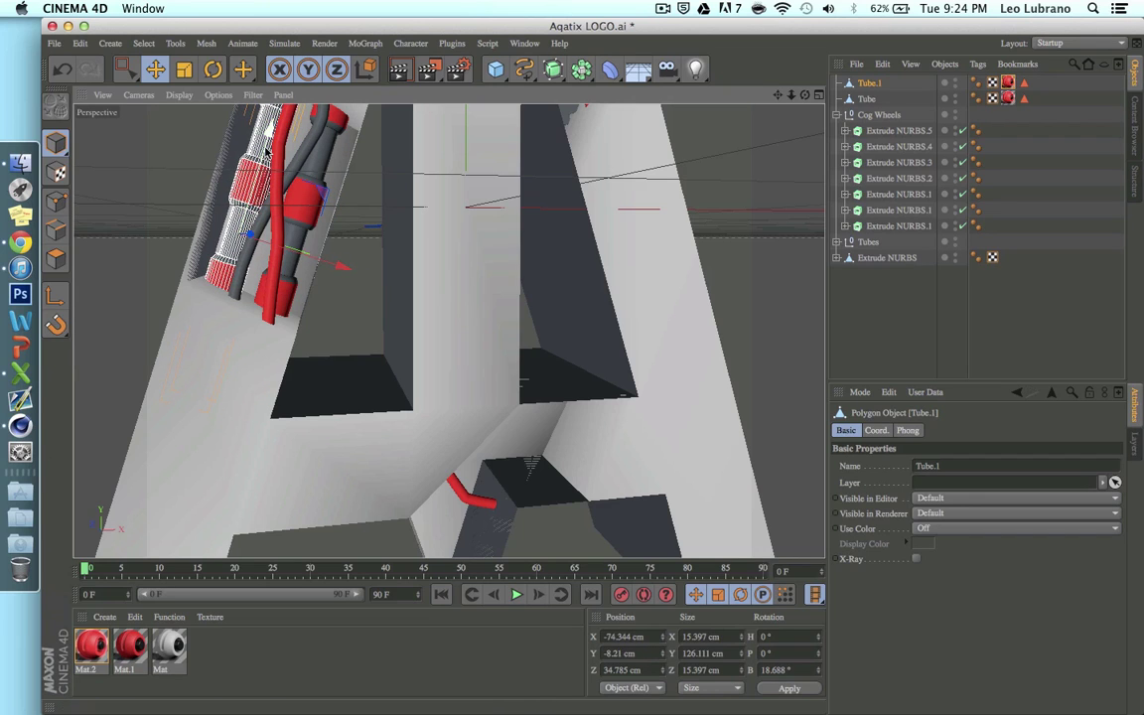
pyautogui.moveTo(274, 137); pyautogui.dragTo(289, 87)
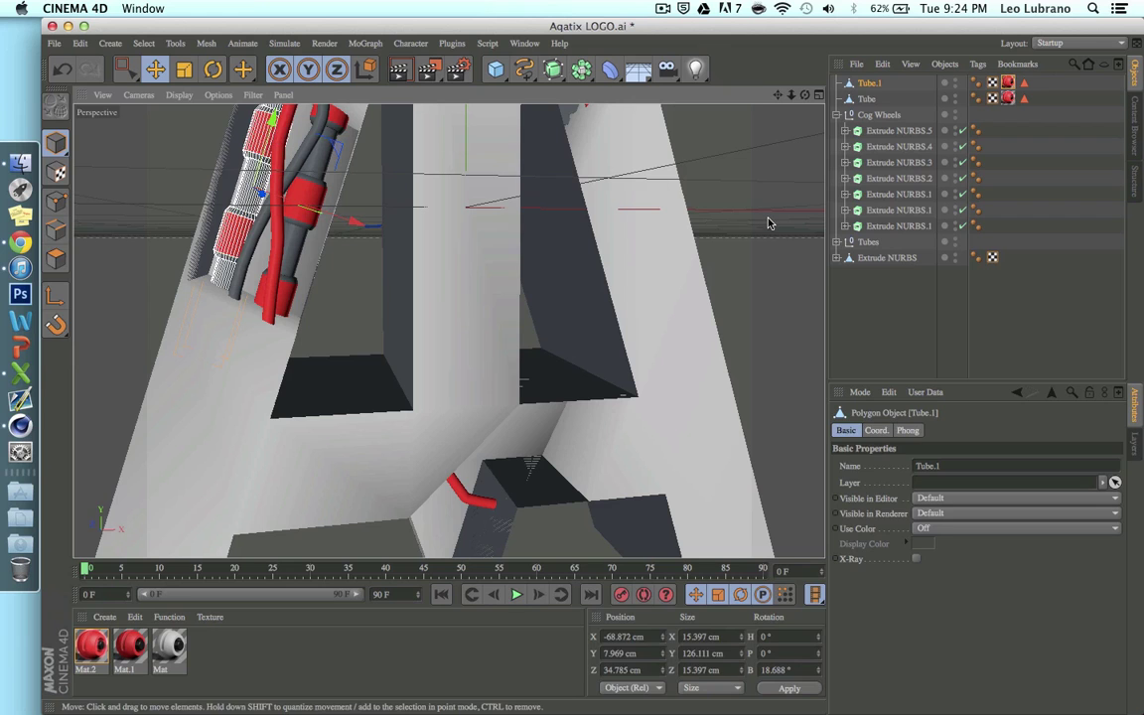
pyautogui.click(728, 114)
# Add a Tube primitive with -Z orientation and move it beside the letter to about 244 cm on X
pyautogui.moveTo(794, 97); pyautogui.dragTo(804, 95)
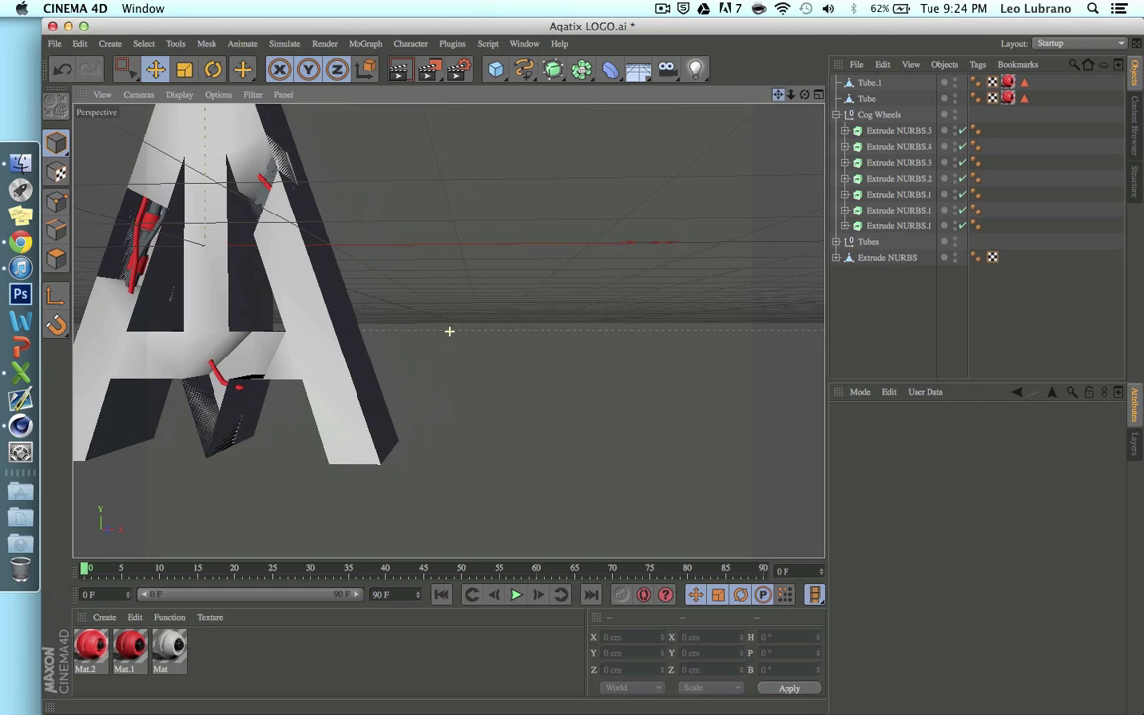
pyautogui.click(494, 69)
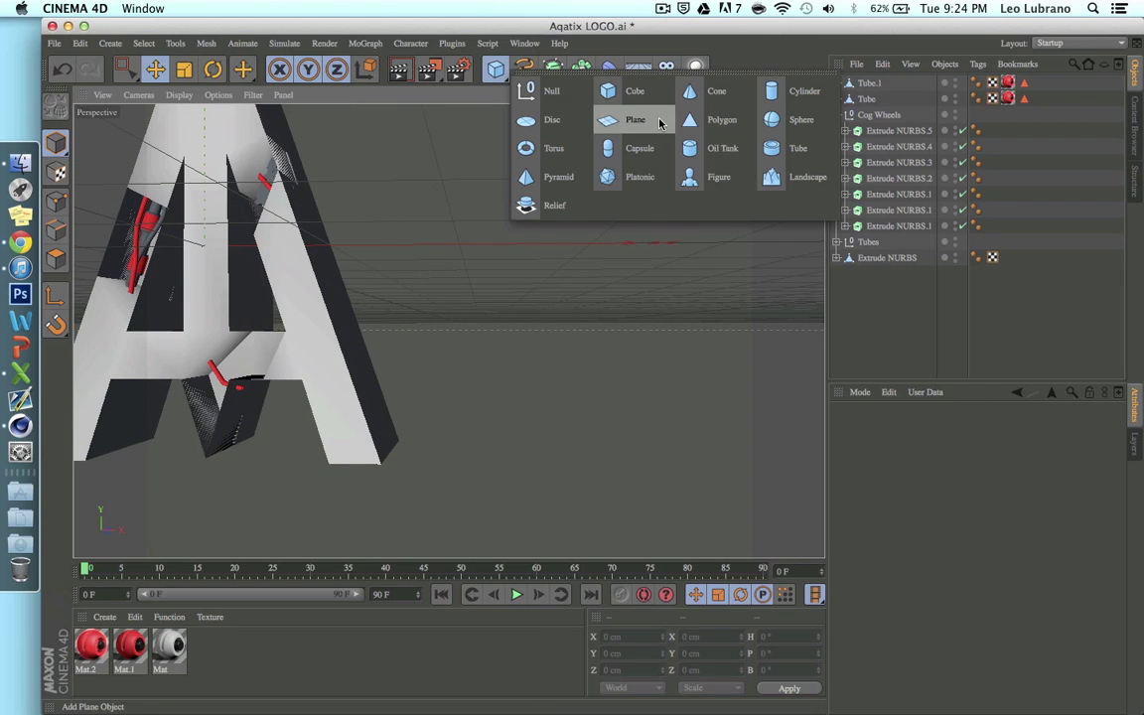
pyautogui.click(791, 144)
pyautogui.click(939, 564)
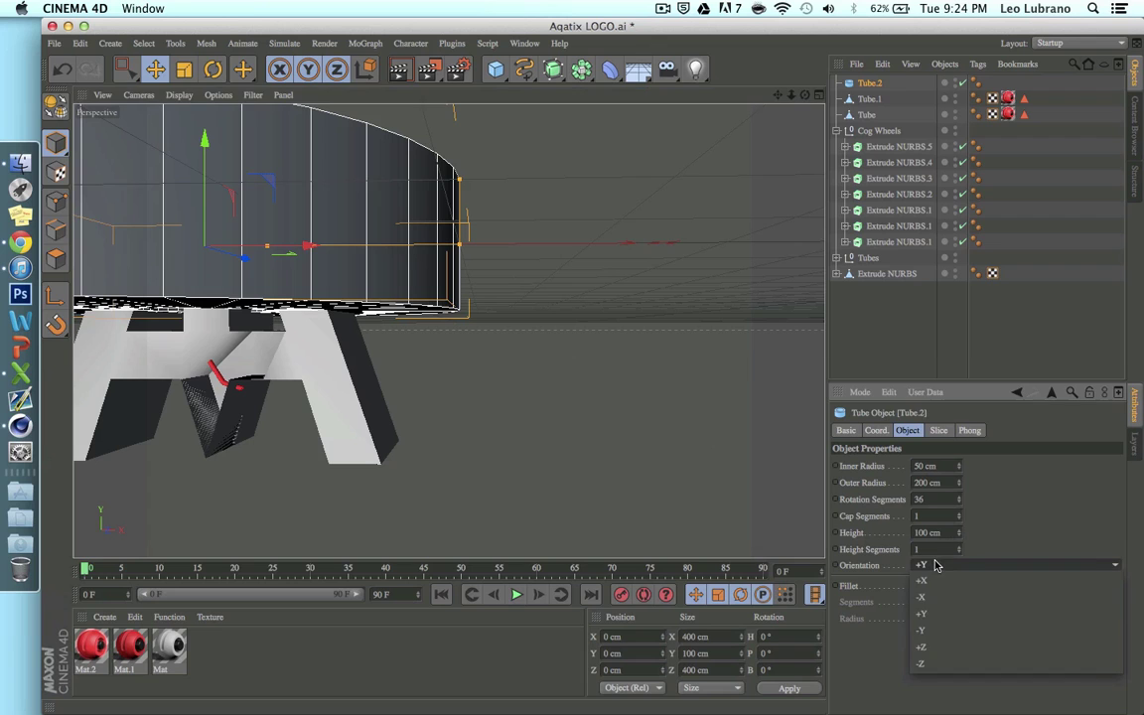
pyautogui.click(942, 669)
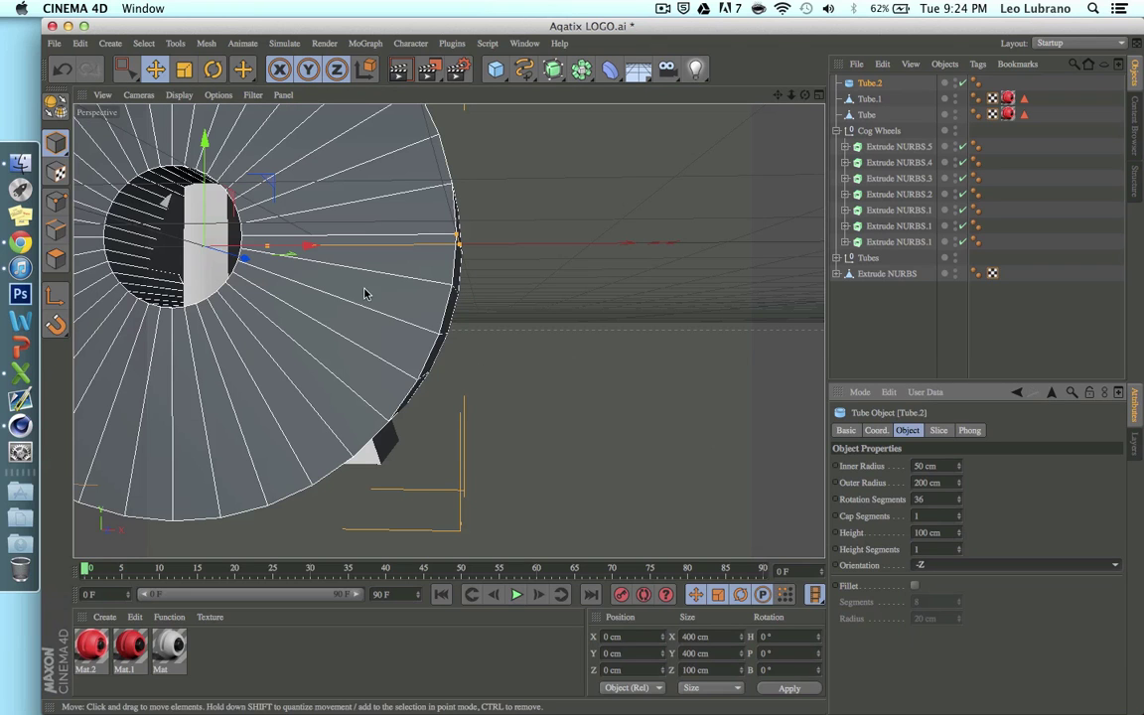
pyautogui.moveTo(307, 247); pyautogui.dragTo(701, 334)
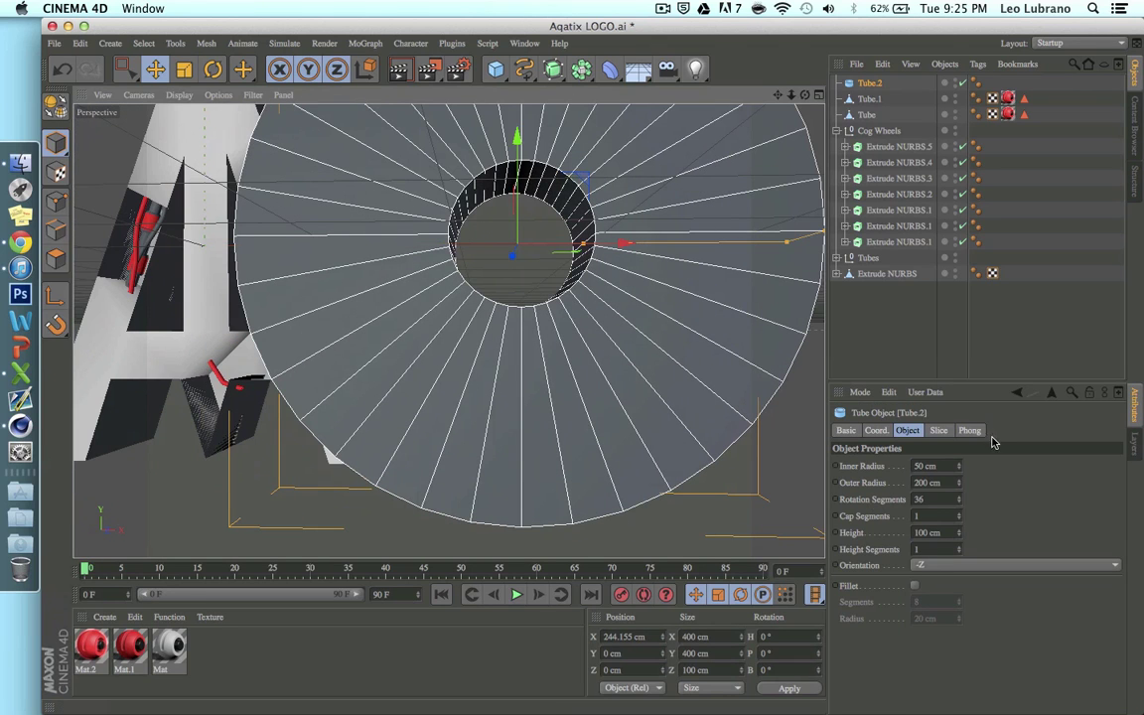
# Set the new tube's inner radius to 0 cm, outer radius to 73 cm, cap segments to 5, height segments to 3 and height to 46 cm
pyautogui.moveTo(957, 469); pyautogui.dragTo(958, 609)
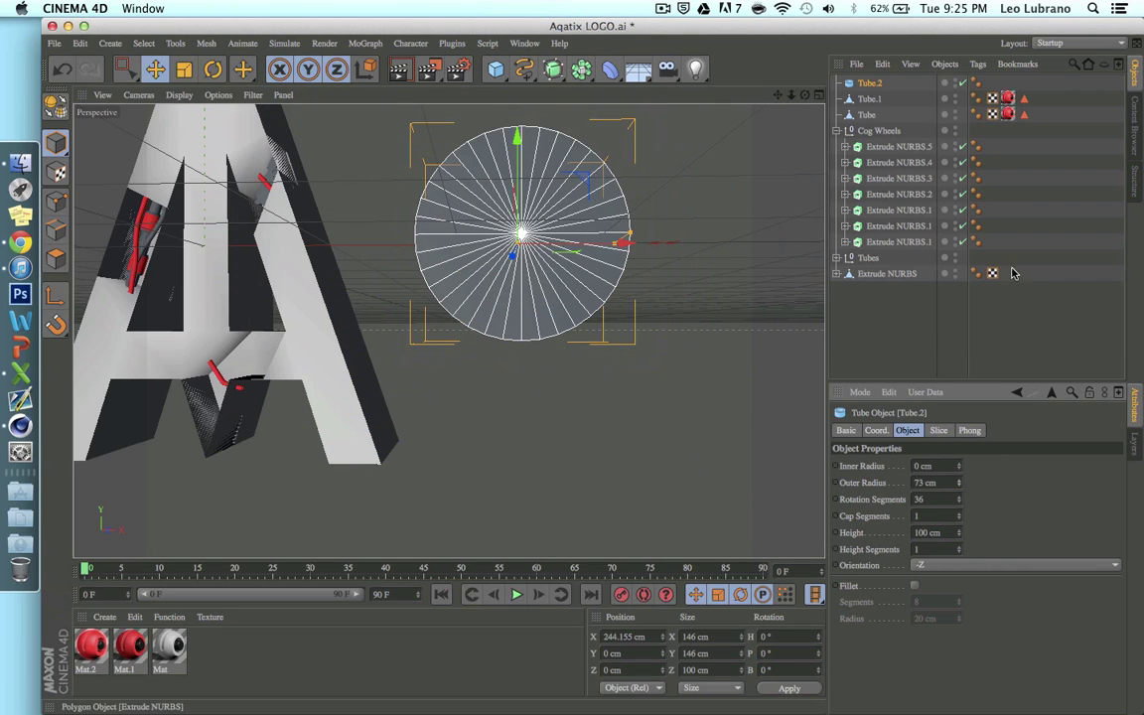
pyautogui.keyDown('alt'); pyautogui.moveTo(449, 286); pyautogui.dragTo(449, 331, button='middle'); pyautogui.keyUp('alt')
pyautogui.moveTo(777, 95); pyautogui.dragTo(851, 95)
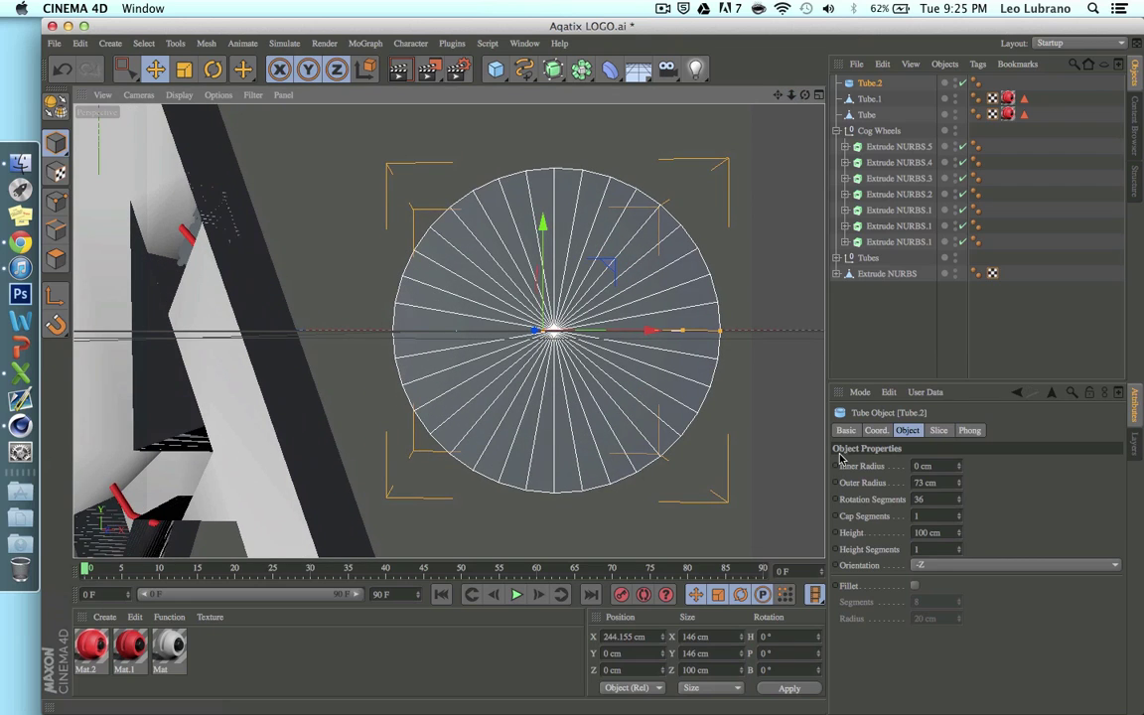
pyautogui.click(958, 513)
pyautogui.click(959, 513)
pyautogui.click(959, 513)
pyautogui.click(959, 514)
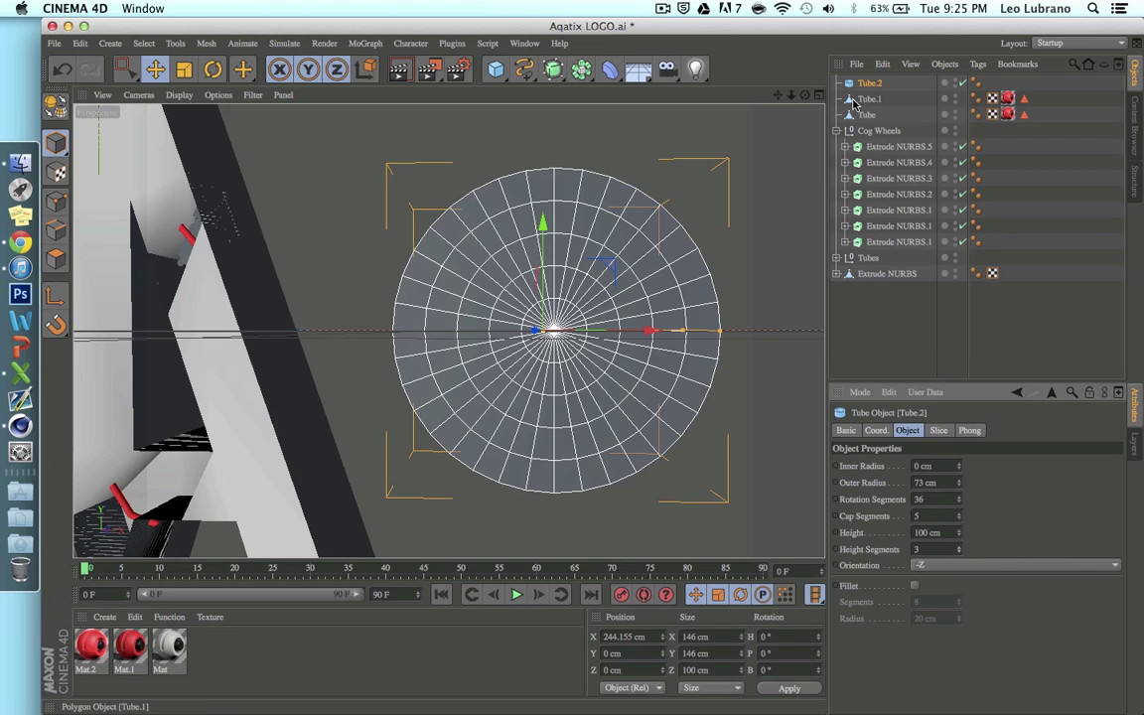
pyautogui.moveTo(804, 94); pyautogui.dragTo(765, 97)
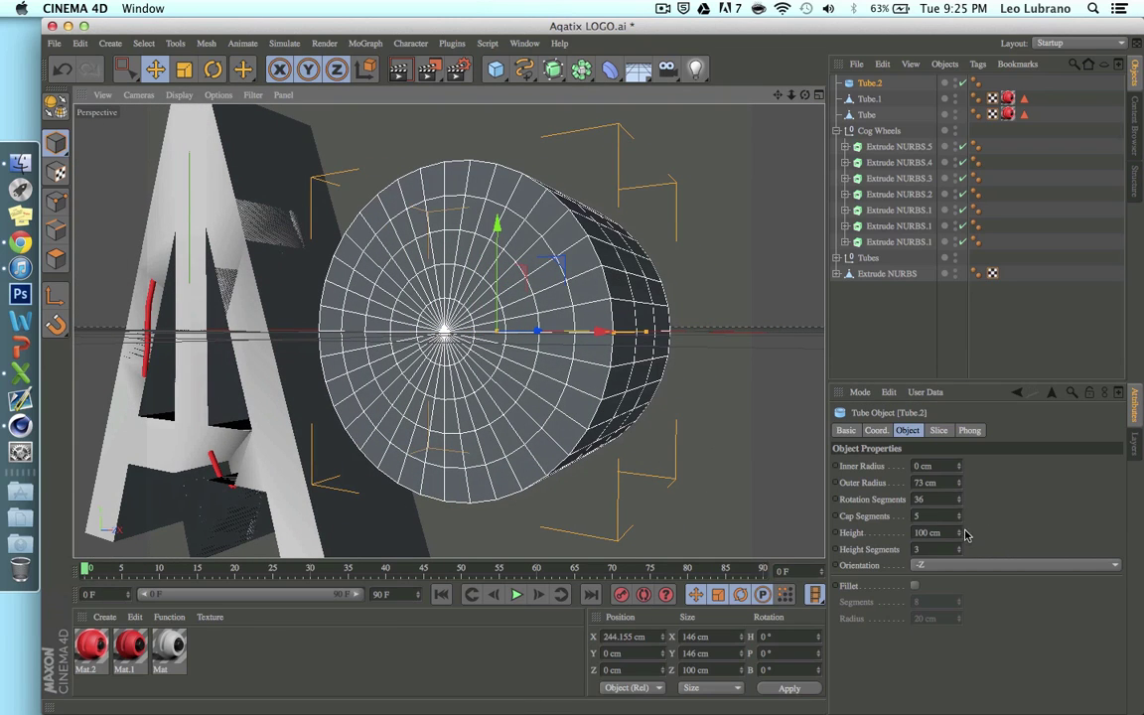
pyautogui.moveTo(959, 536)
pyautogui.mouseDown()
pyautogui.moveTo(889, 539)
pyautogui.moveTo(959, 537)
pyautogui.mouseUp()
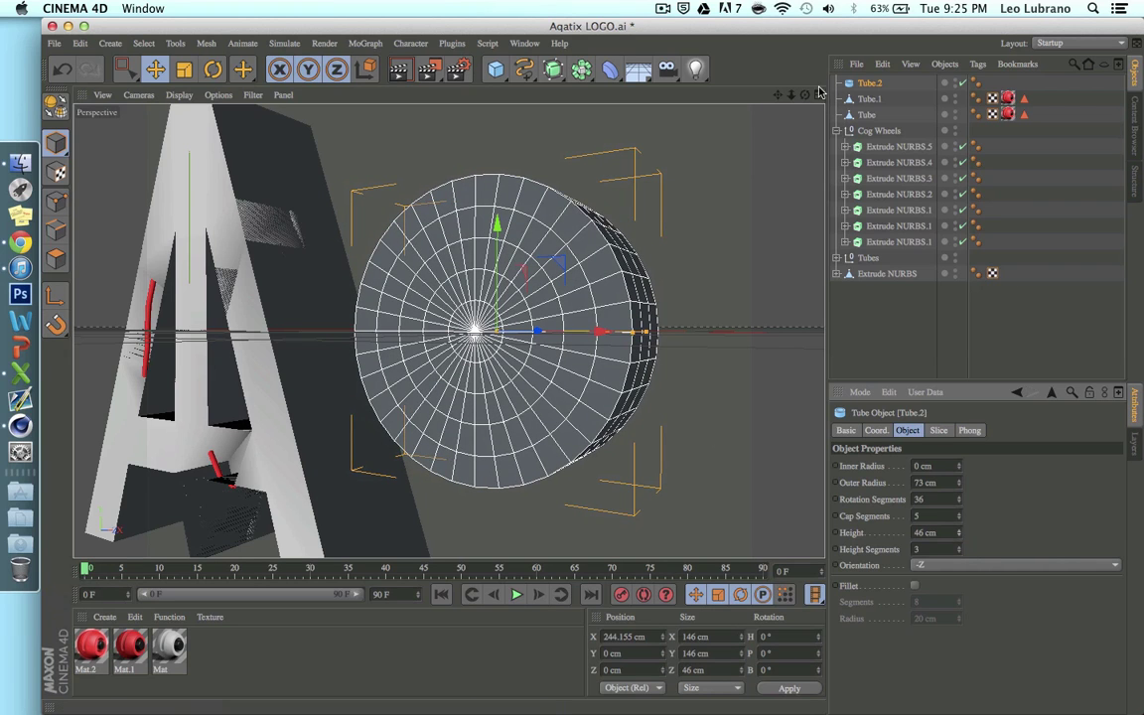
# Make the disc editable and loop-select the outermost and third-from-centre polygon rings on its front face
pyautogui.moveTo(805, 94); pyautogui.dragTo(809, 103)
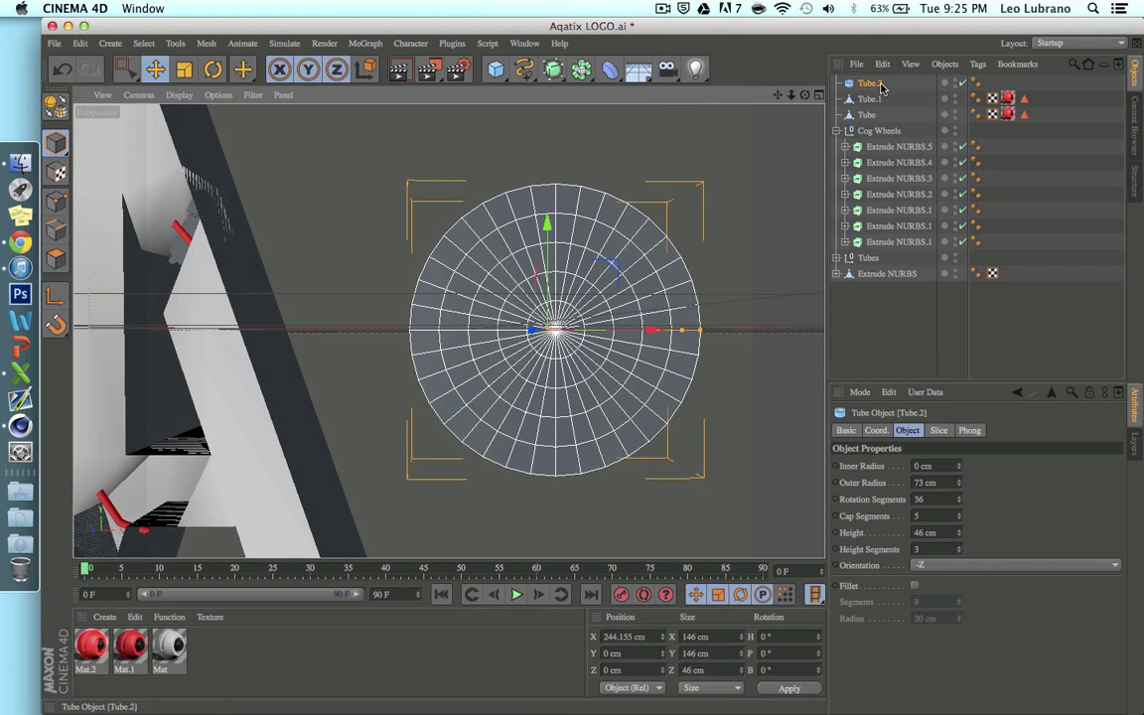
pyautogui.press('c')
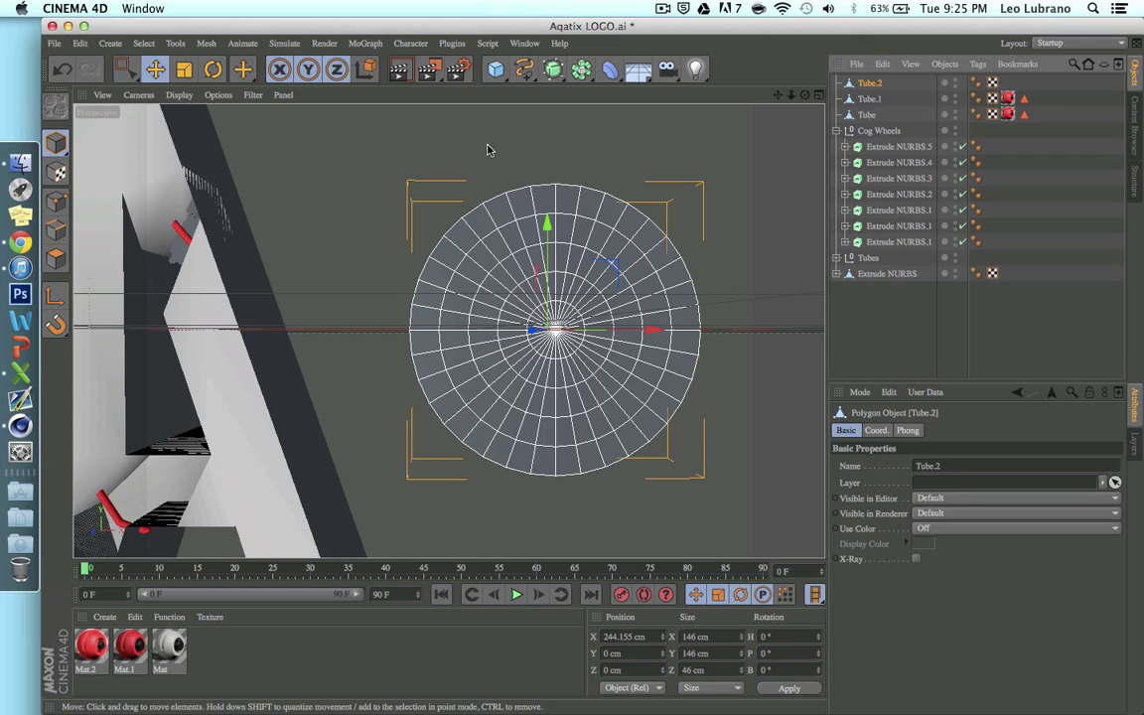
pyautogui.click(56, 257)
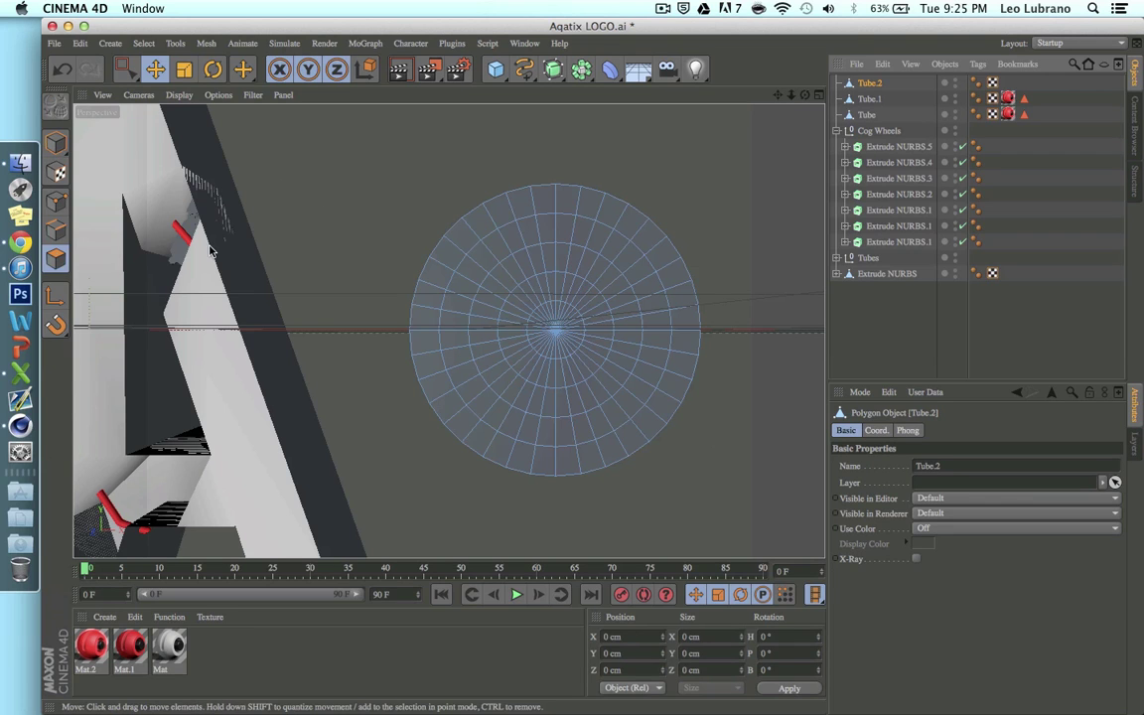
pyautogui.rightClick(536, 247)
pyautogui.click(532, 286)
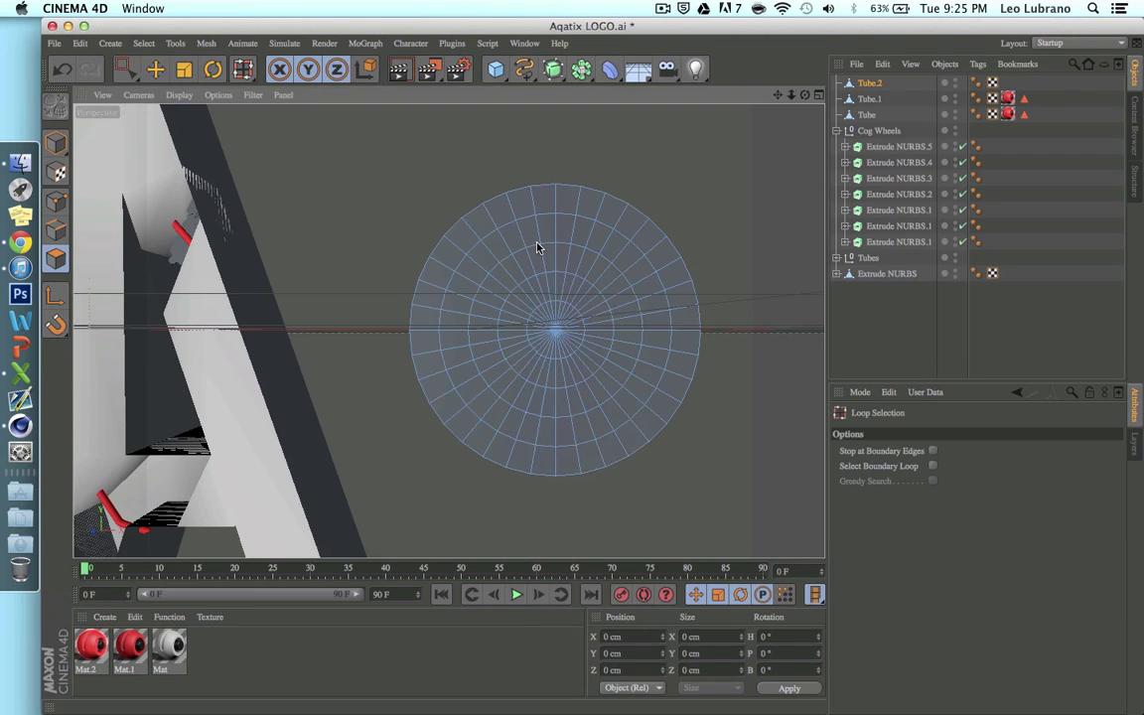
pyautogui.click(516, 284)
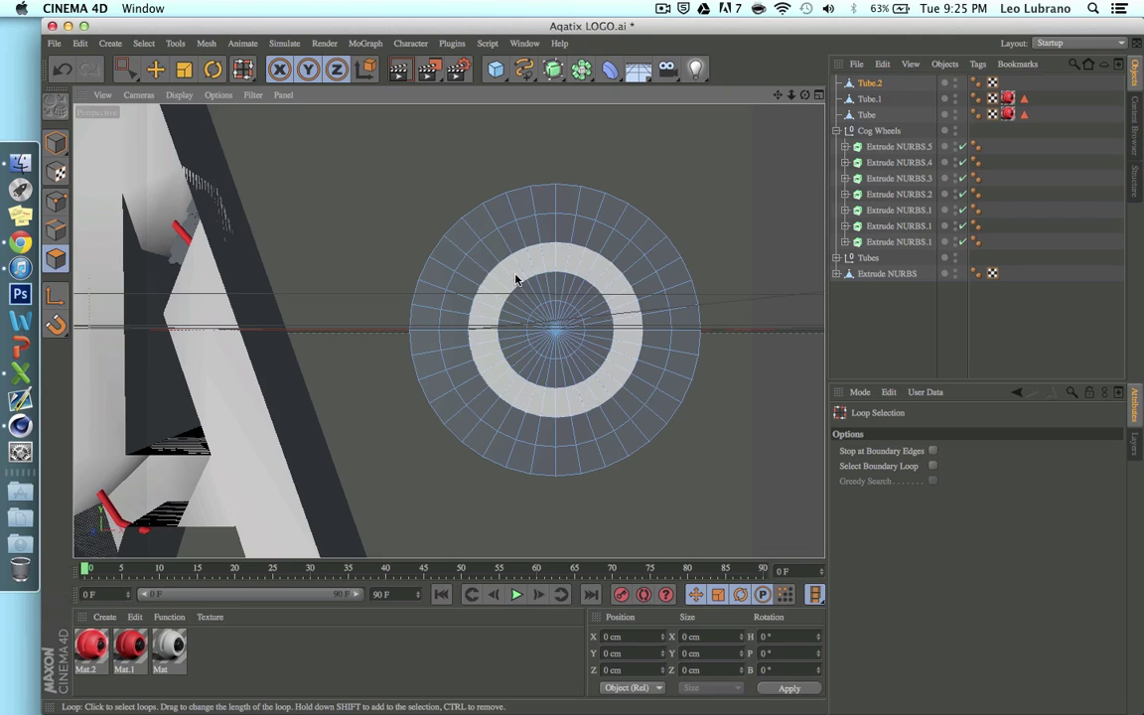
pyautogui.click(517, 280)
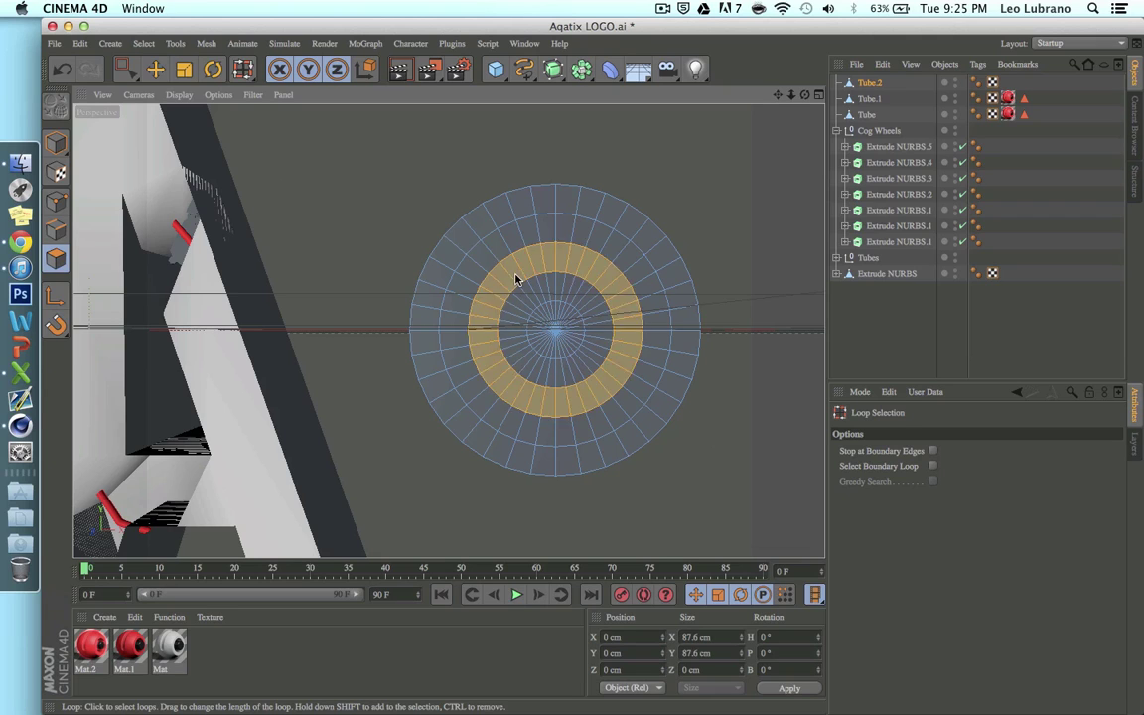
pyautogui.keyDown('shift'); pyautogui.click(486, 229); pyautogui.keyUp('shift')
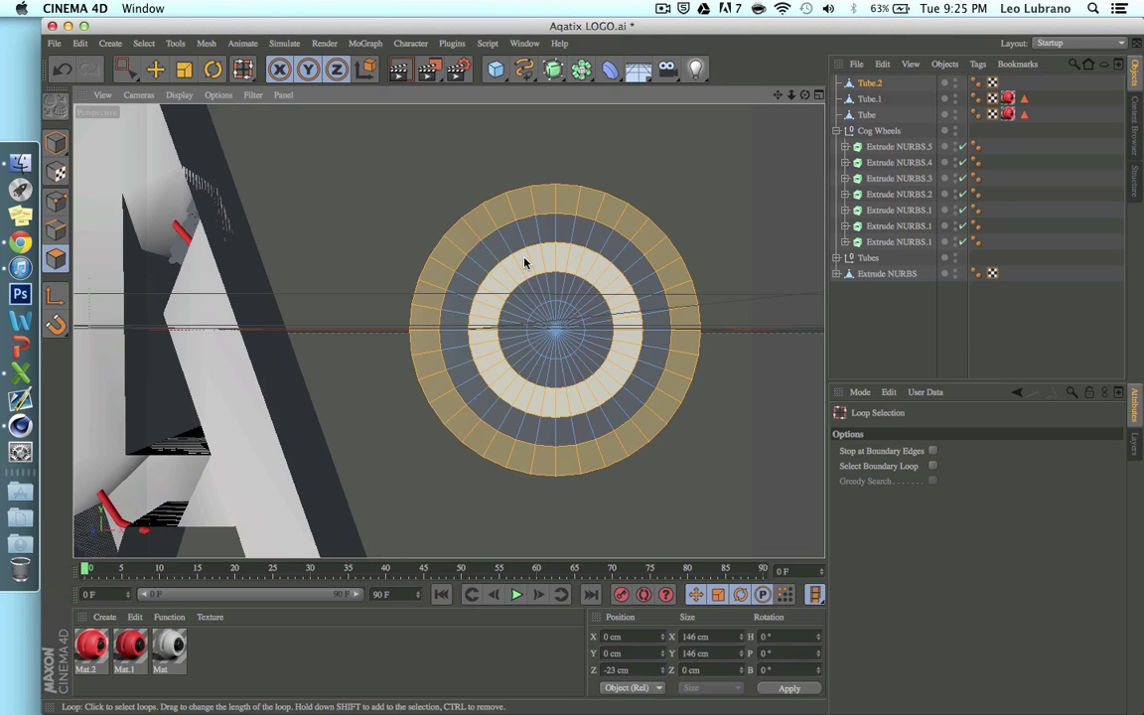
# Matrix Extrude the two selected polygon rings with a Z move of about 1.828 cm
pyautogui.rightClick(340, 290)
pyautogui.click(360, 339)
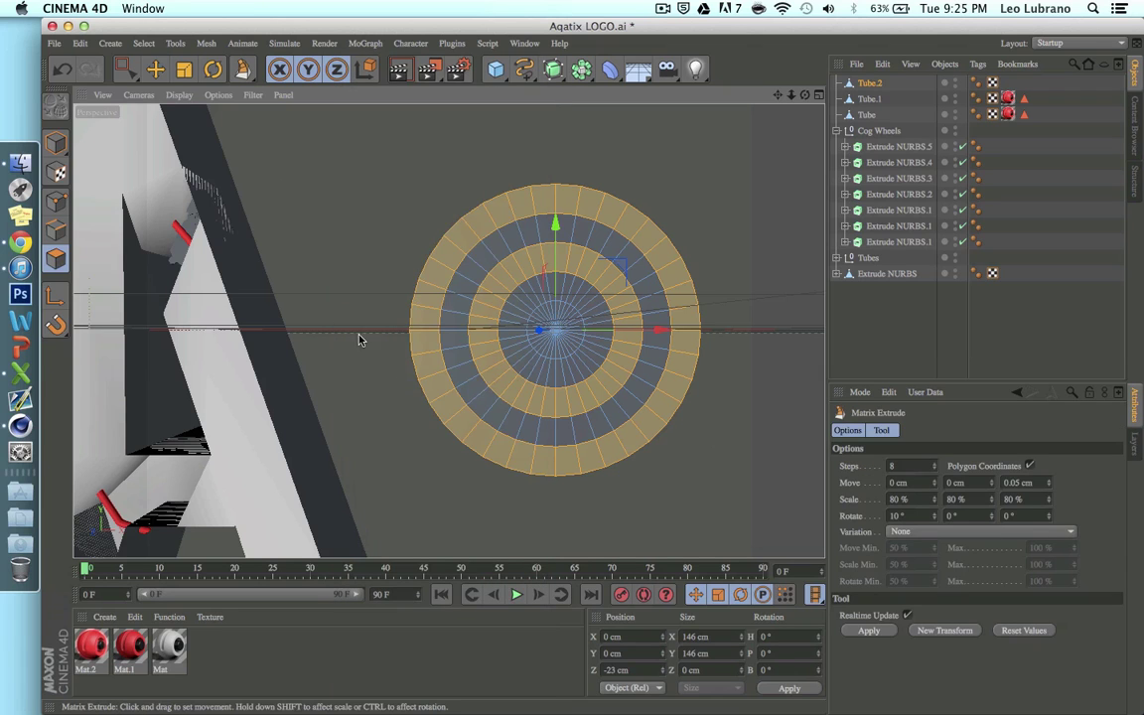
pyautogui.moveTo(349, 325)
pyautogui.mouseDown()
pyautogui.moveTo(393, 324)
pyautogui.moveTo(349, 324)
pyautogui.mouseUp()
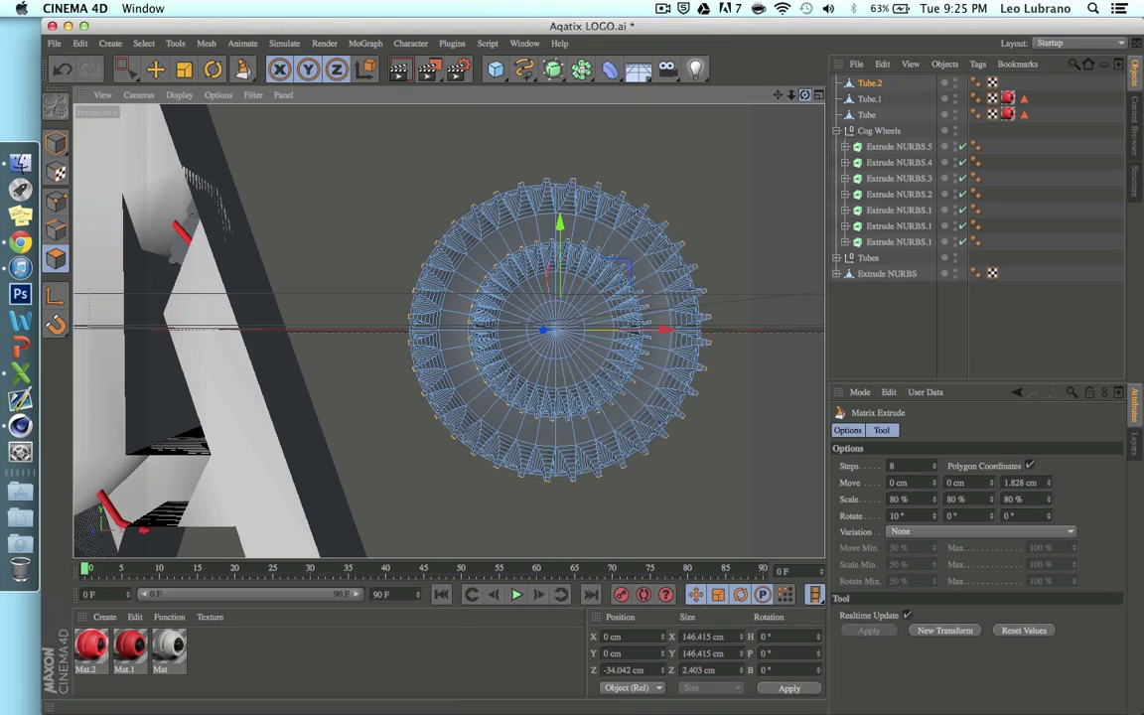
# Set the Matrix Extrude's second rotation value to -2° and third to 16°, and deselect the disc
pyautogui.moveTo(447, 327)
pyautogui.keyDown('alt'); pyautogui.mouseDown()
pyautogui.moveTo(437, 328)
pyautogui.moveTo(448, 331)
pyautogui.mouseUp(); pyautogui.keyUp('alt')
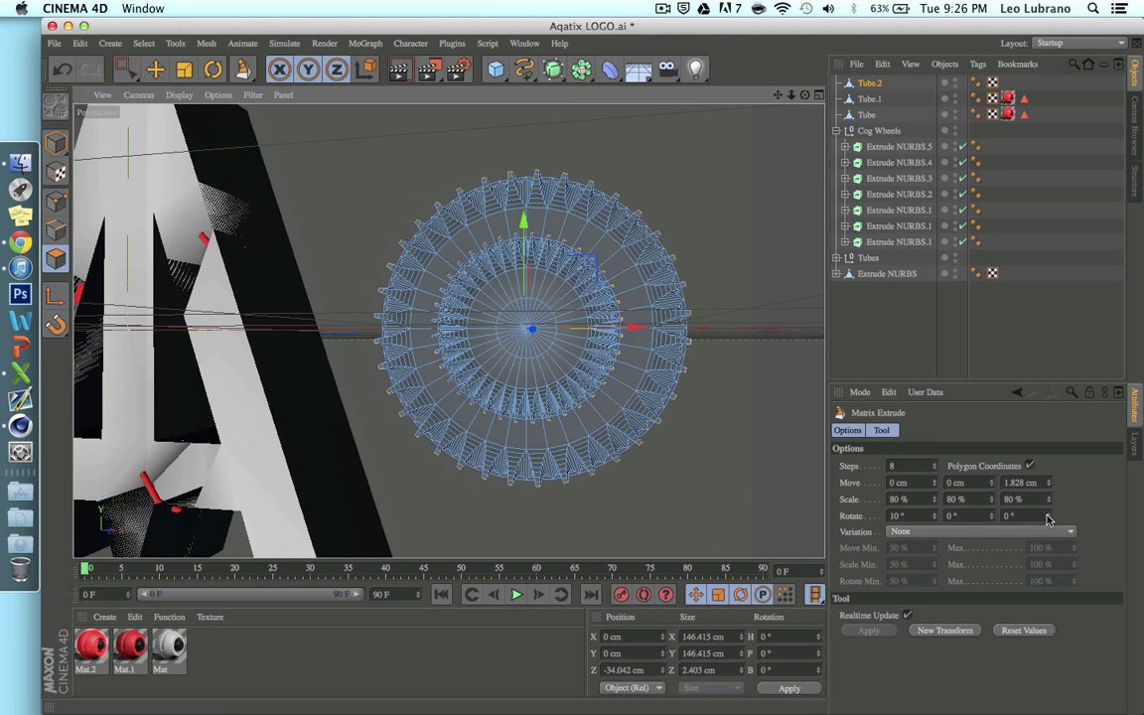
pyautogui.moveTo(1047, 515); pyautogui.dragTo(1067, 515)
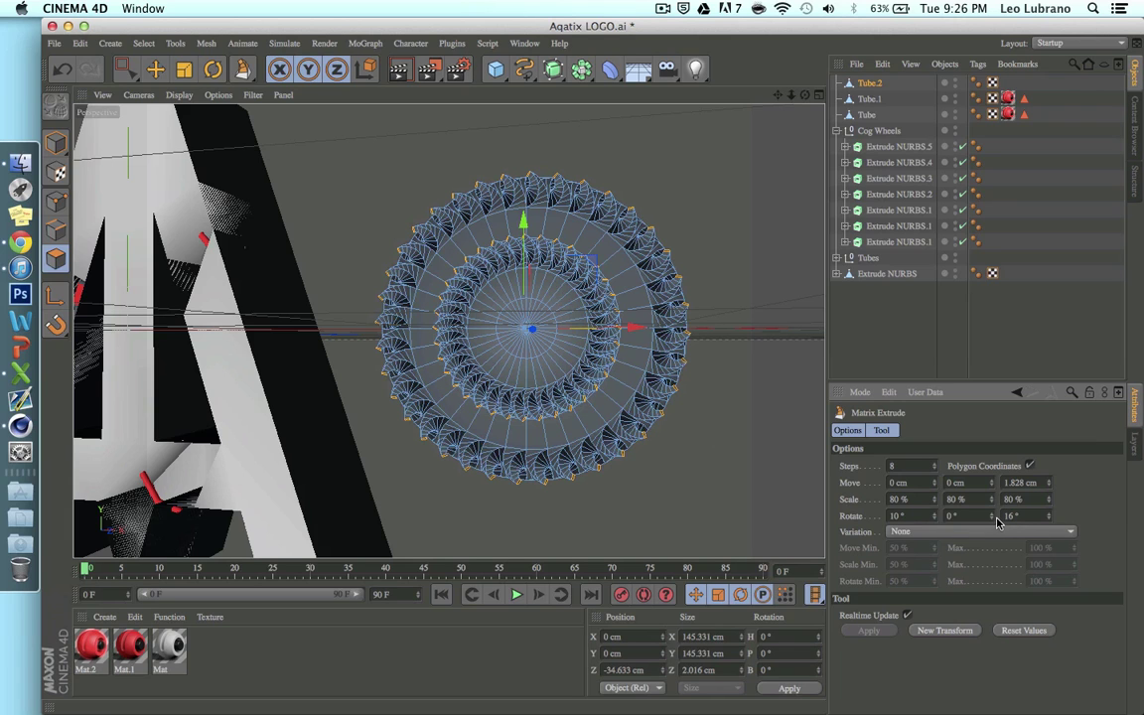
pyautogui.moveTo(990, 515); pyautogui.dragTo(979, 515)
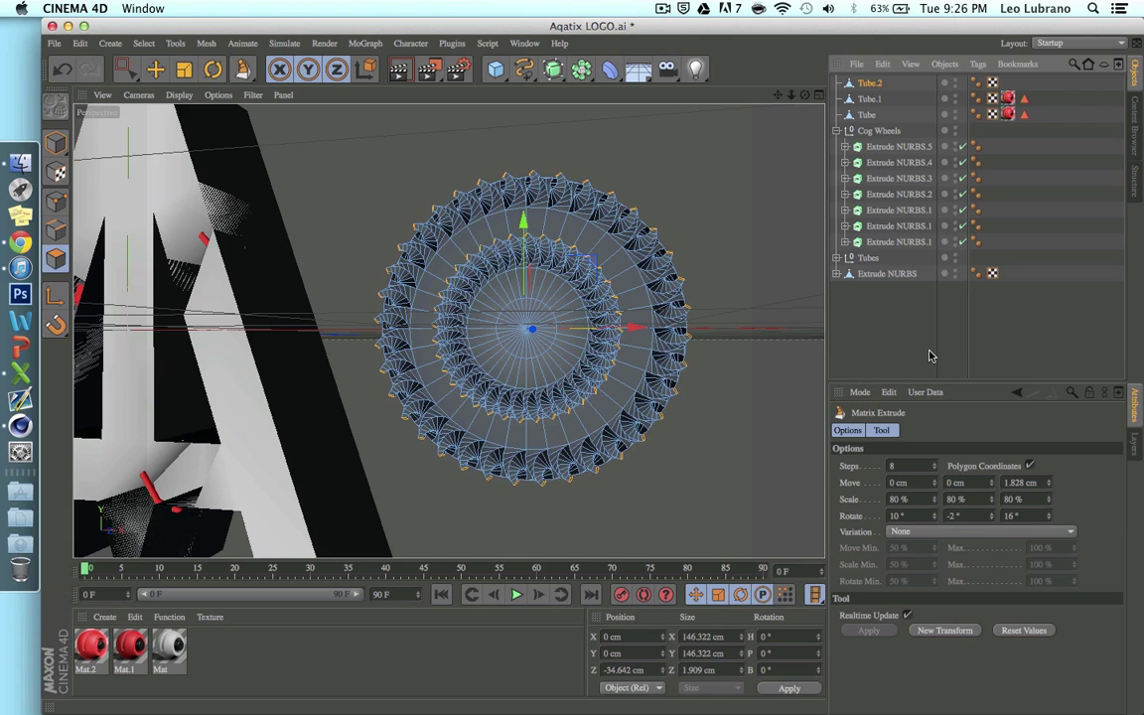
pyautogui.click(782, 142)
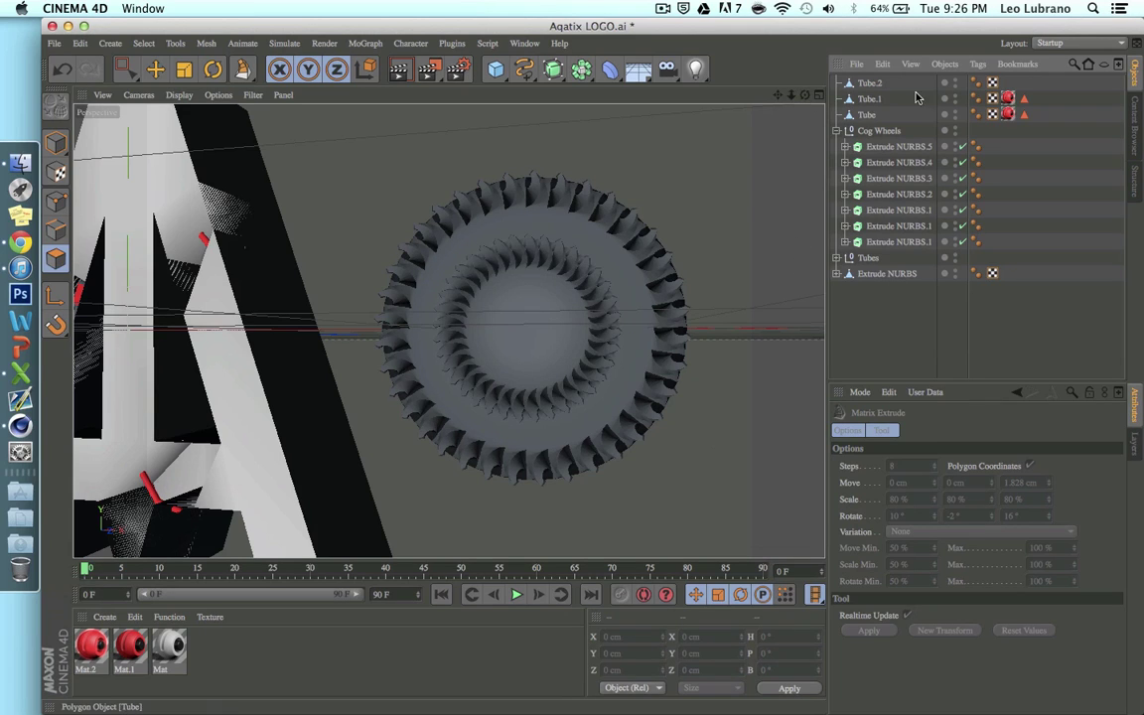
# Loop-select the disc's innermost circle of polygons and bevel it into a cone with extrusion and inner offset of about 14.268 cm
pyautogui.click(870, 83)
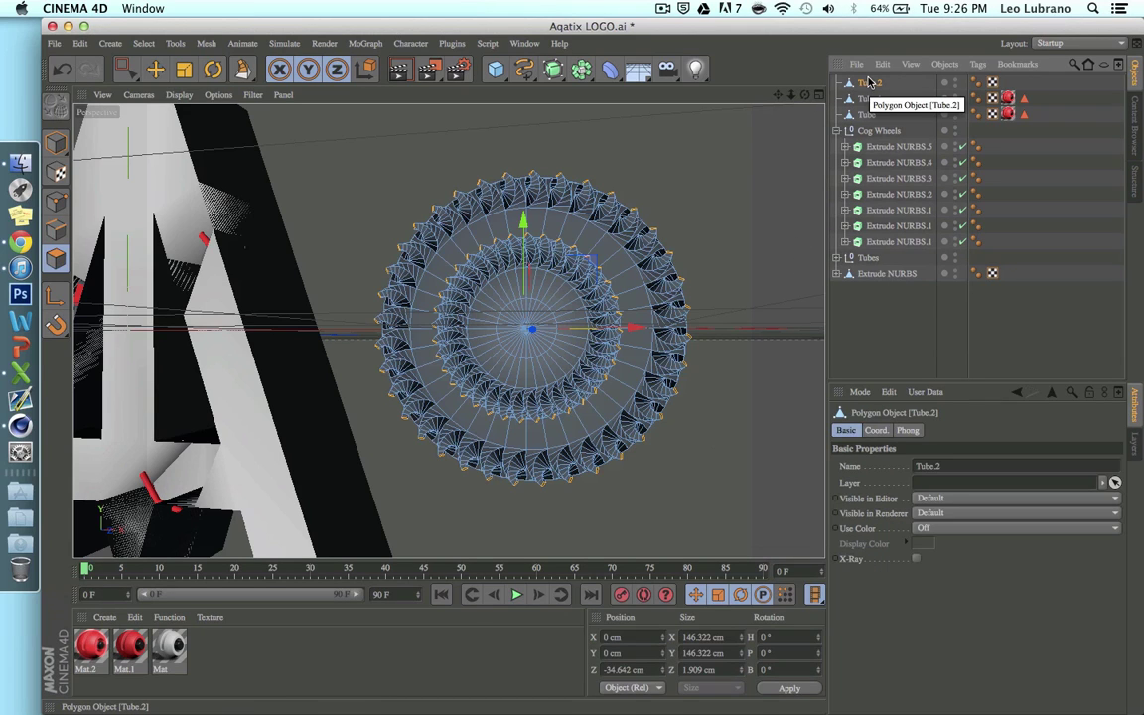
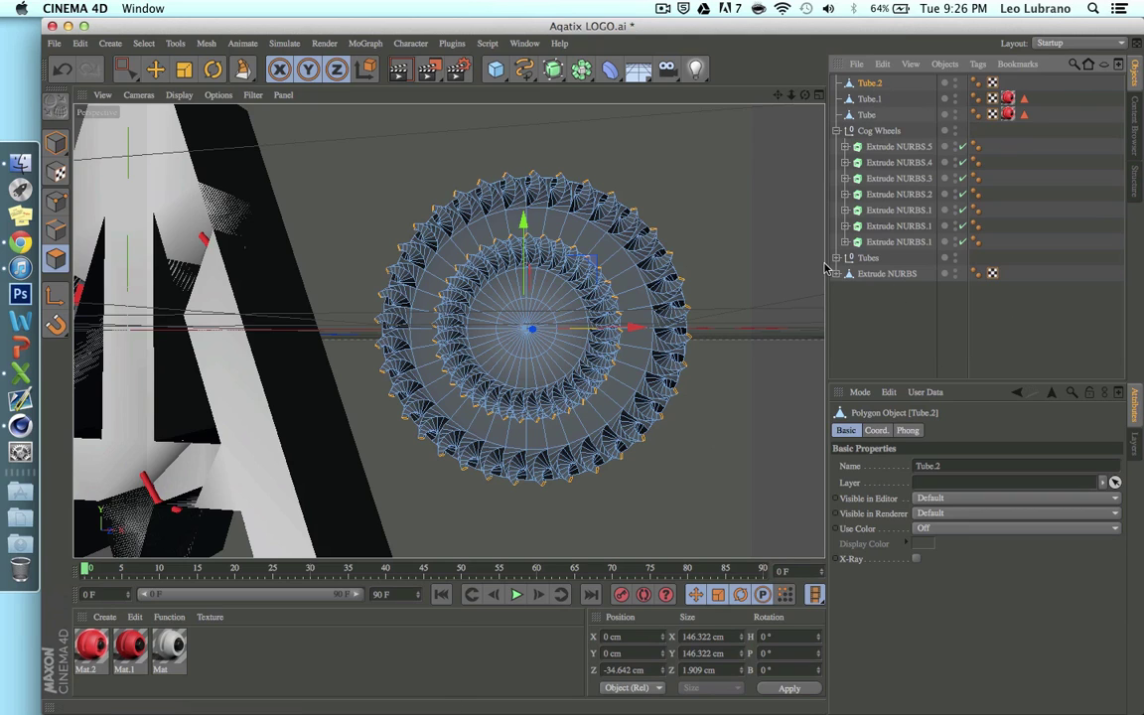
pyautogui.rightClick(526, 328)
pyautogui.click(513, 344)
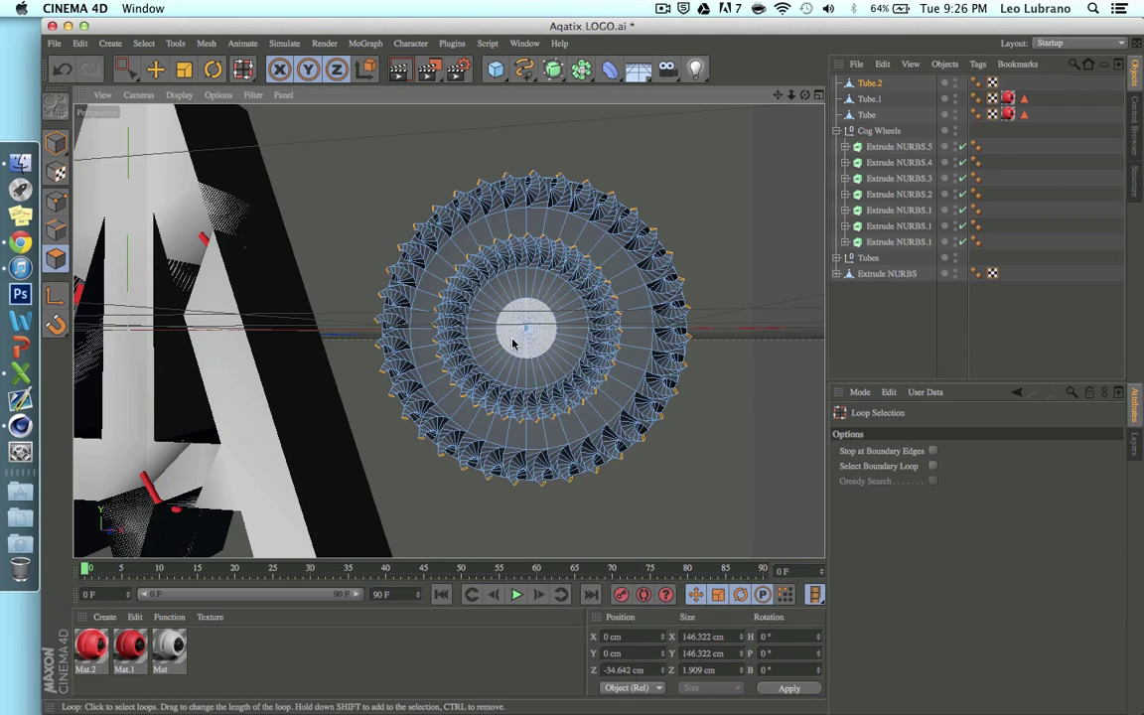
pyautogui.click(515, 346)
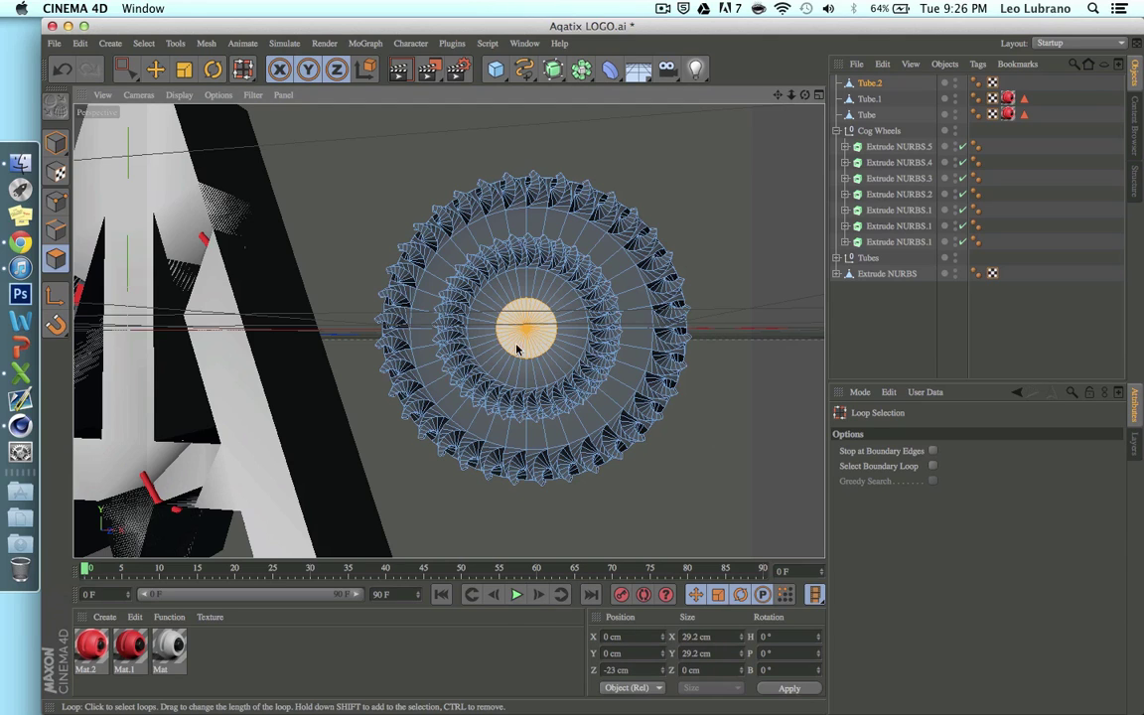
pyautogui.rightClick(398, 485)
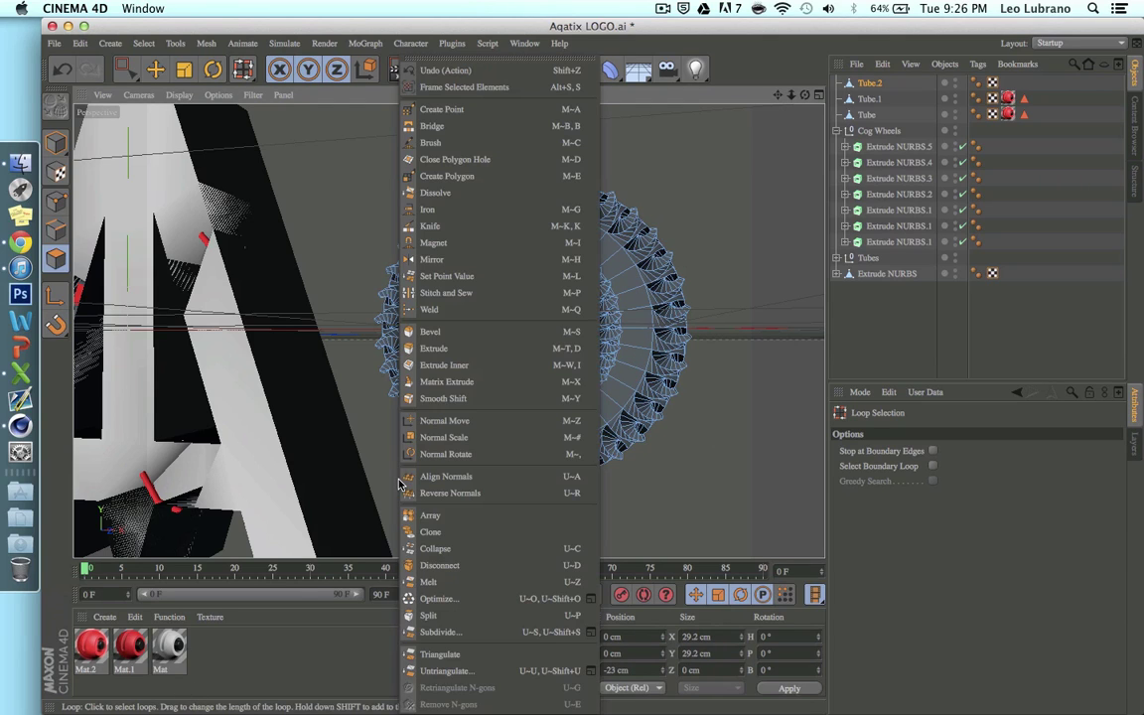
pyautogui.click(454, 338)
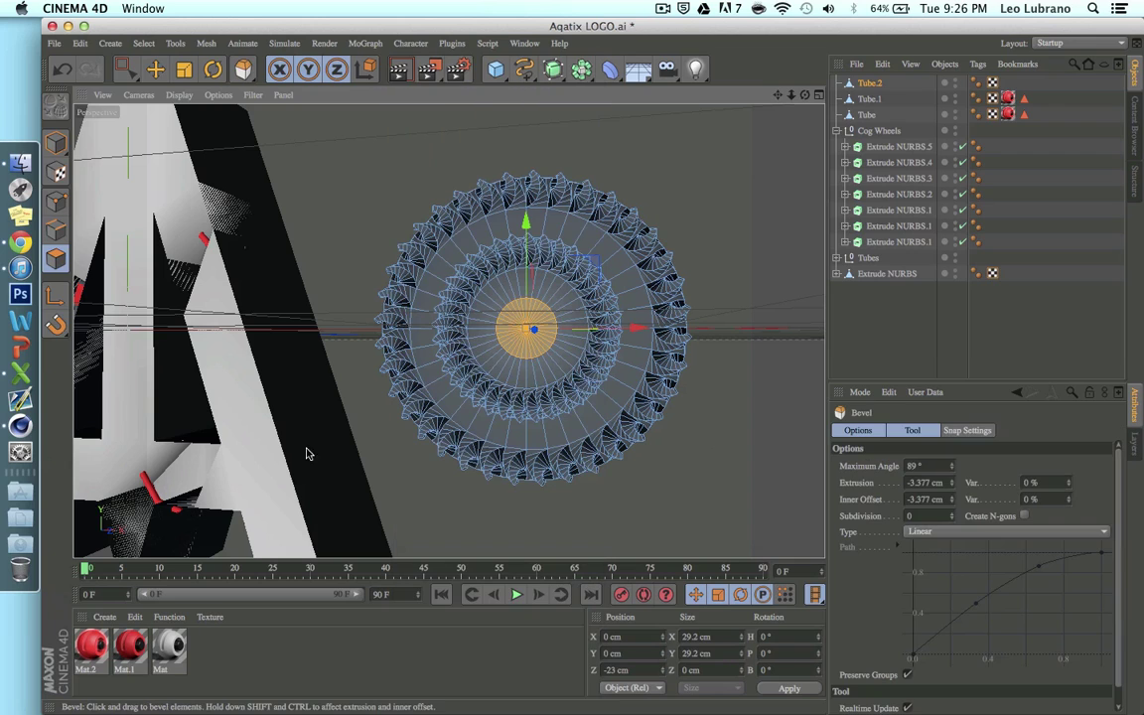
pyautogui.moveTo(454, 337); pyautogui.dragTo(477, 337)
pyautogui.moveTo(223, 461); pyautogui.dragTo(283, 462)
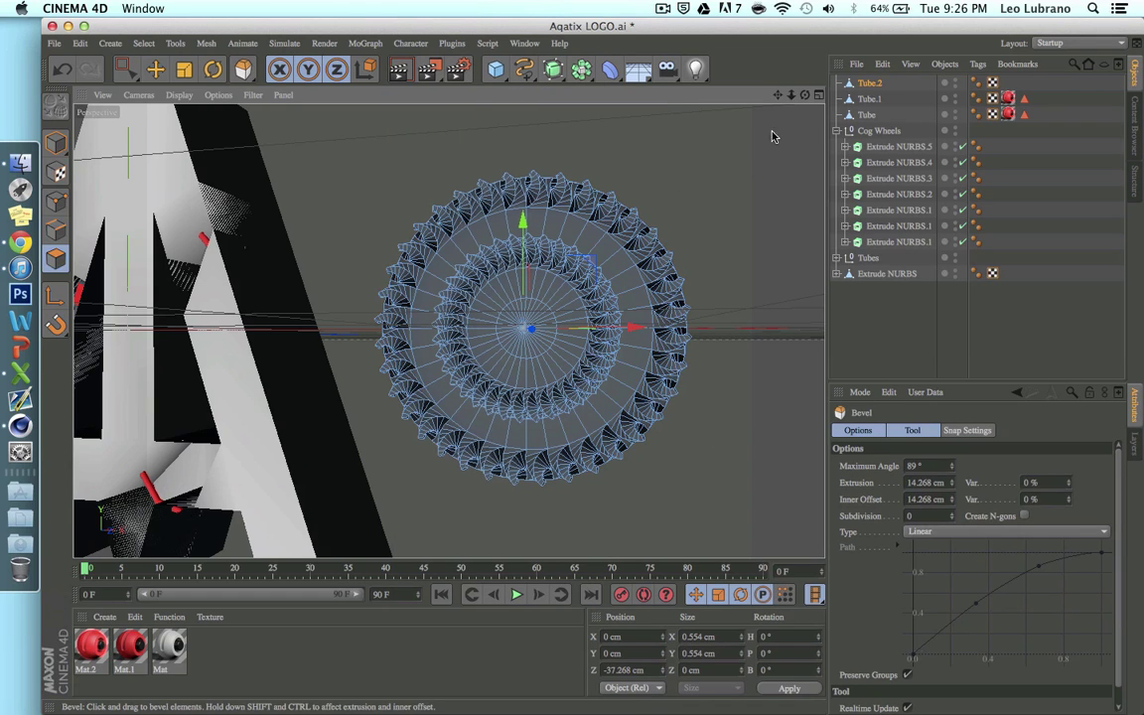
pyautogui.keyDown('alt'); pyautogui.moveTo(700, 123); pyautogui.dragTo(566, 129); pyautogui.keyUp('alt')
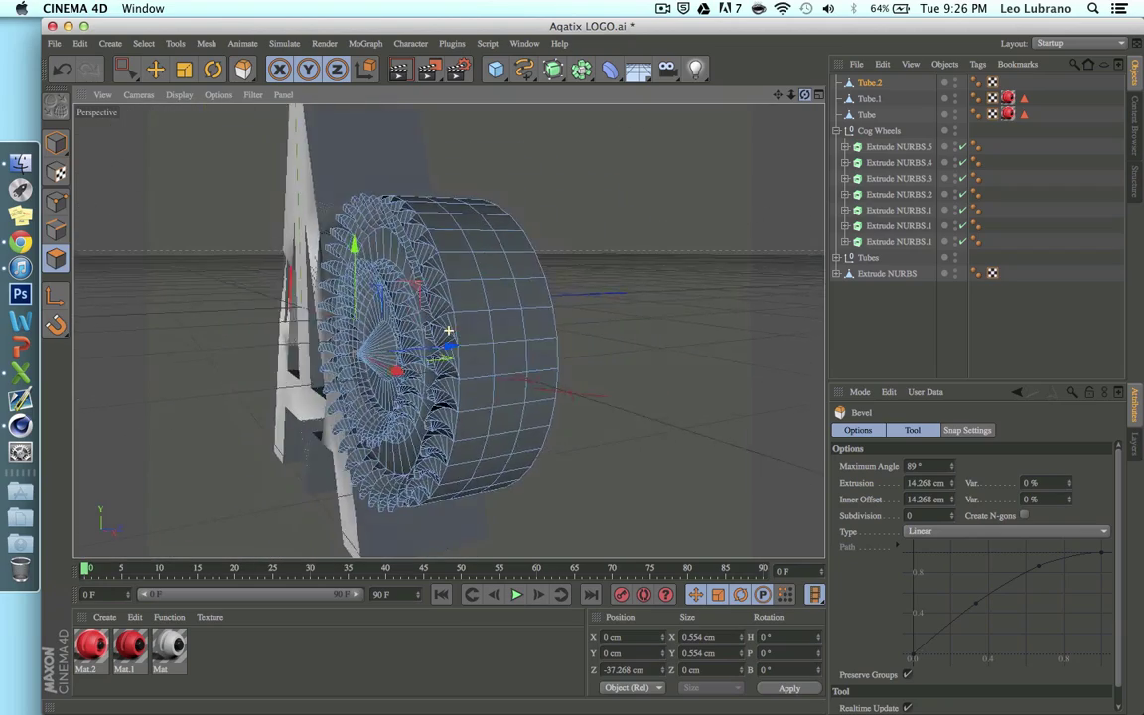
pyautogui.moveTo(805, 95); pyautogui.dragTo(881, 95)
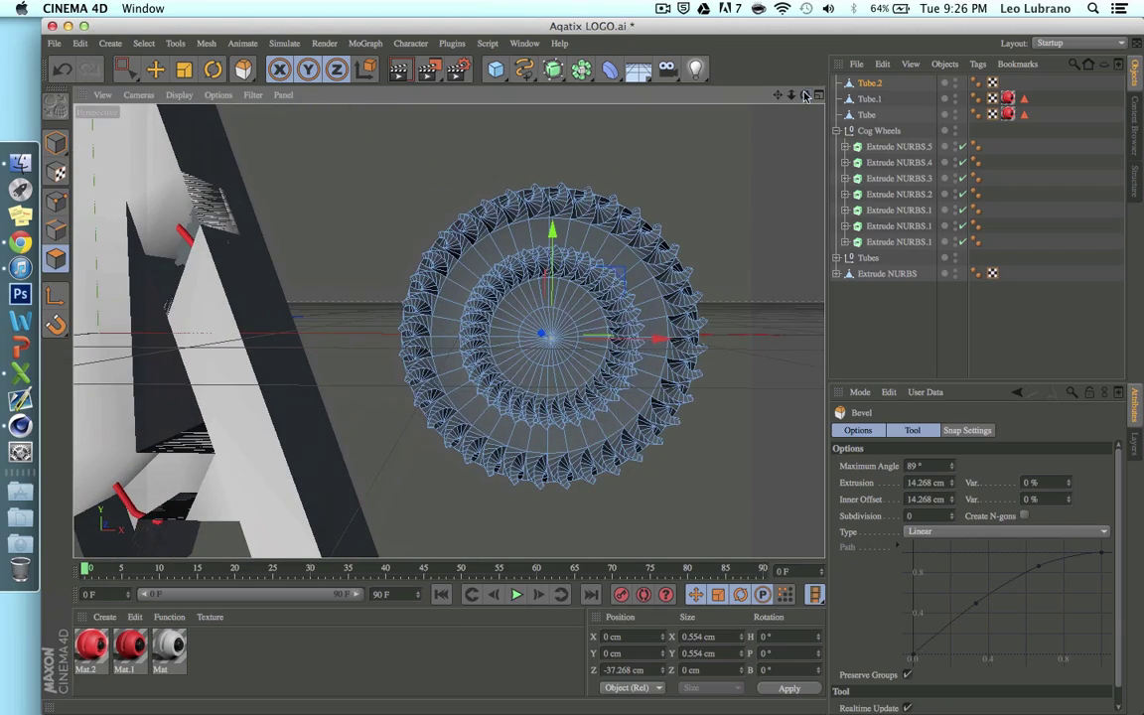
# Apply the red Mat.1 material to the disc's central cone and to the flat ring between the two spiked rings
pyautogui.press('u')
pyautogui.press('l')
pyautogui.click(549, 329)
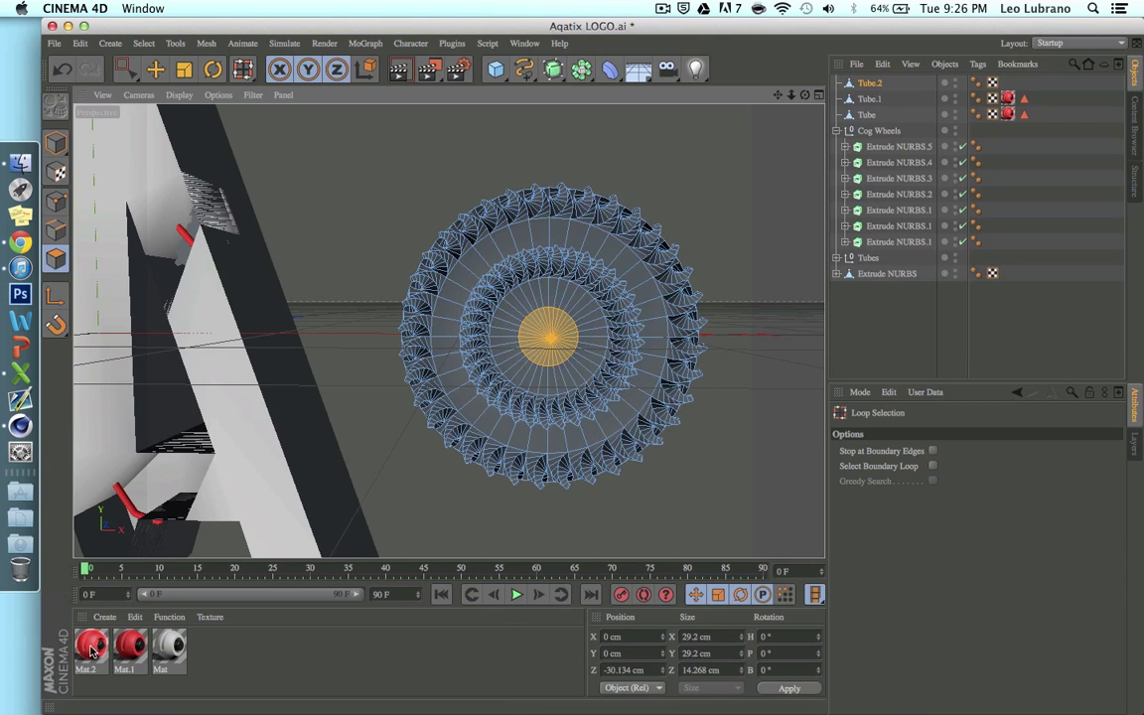
pyautogui.moveTo(529, 347); pyautogui.dragTo(536, 331)
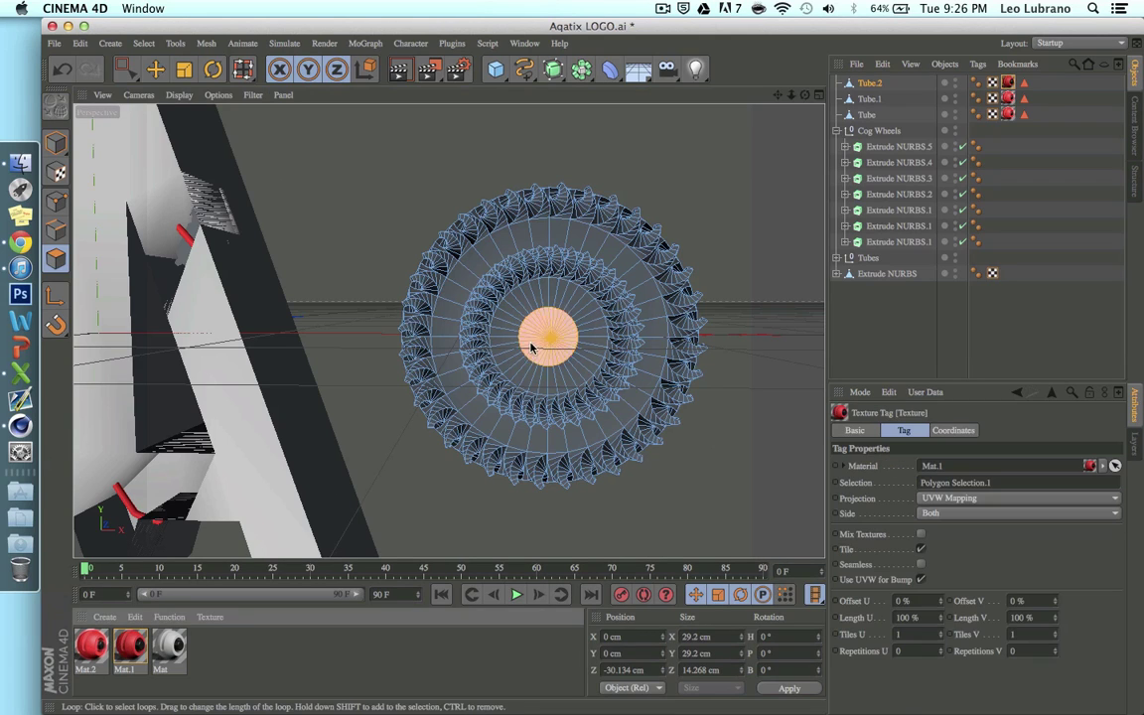
pyautogui.click(486, 420)
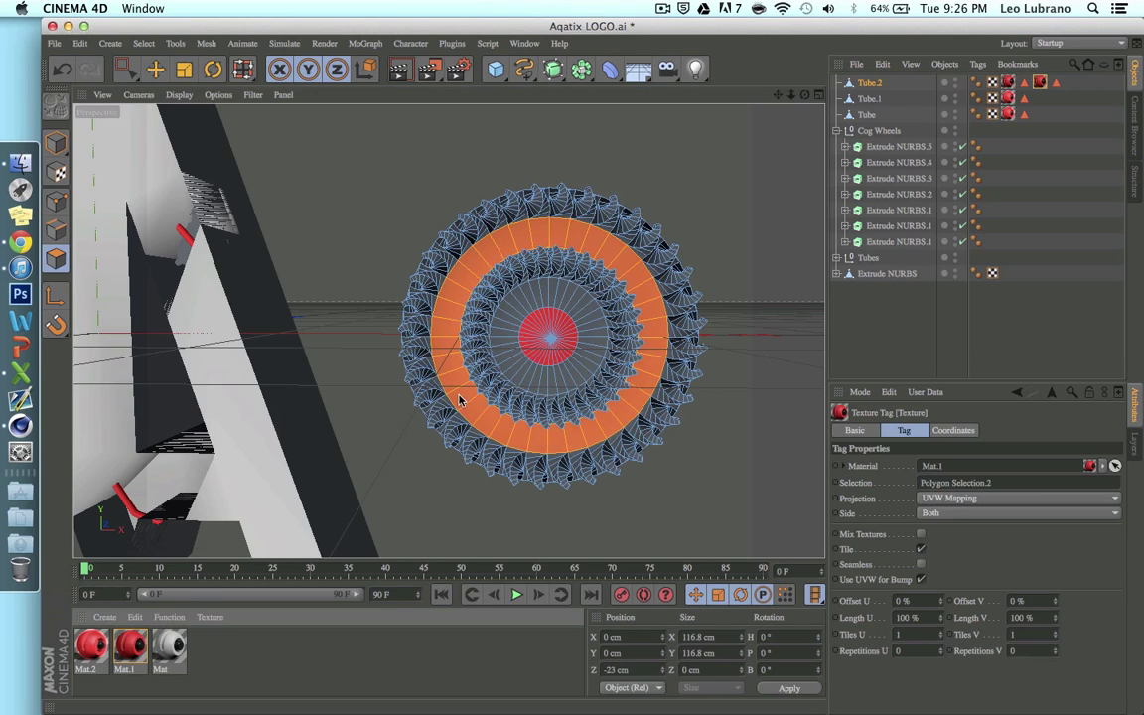
# Loop-select the plain ring around the red cone and Matrix Extrude it with a Z move of about 0.708 cm
pyautogui.click(539, 380)
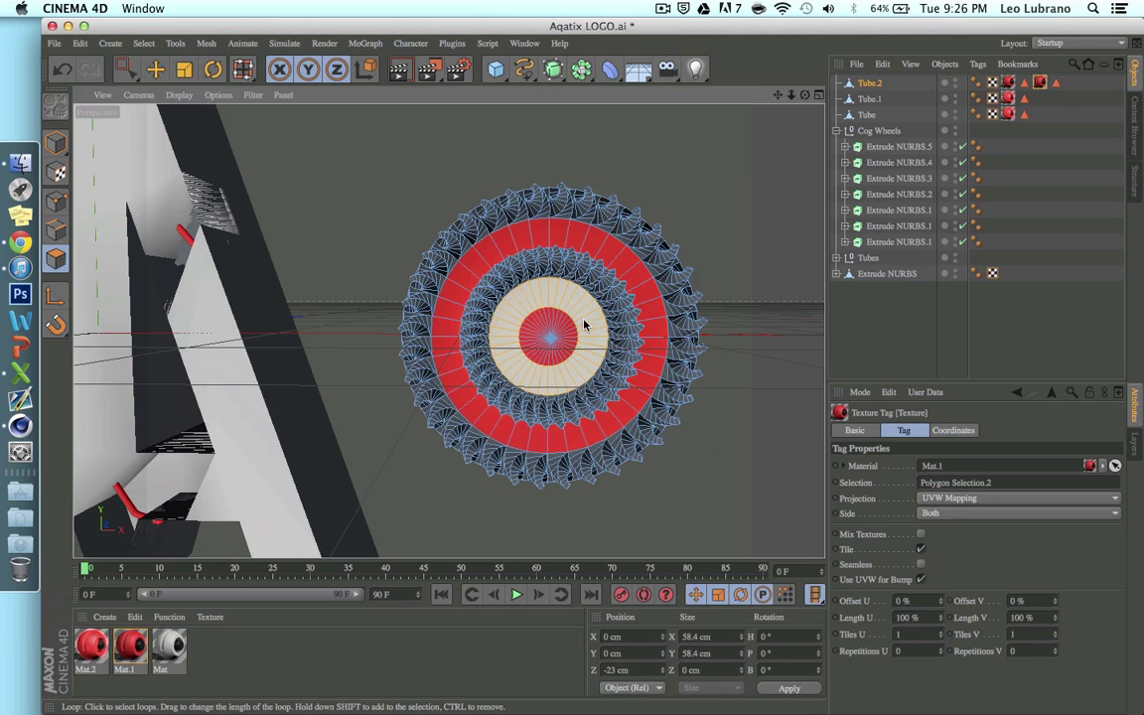
pyautogui.rightClick(336, 221)
pyautogui.click(359, 377)
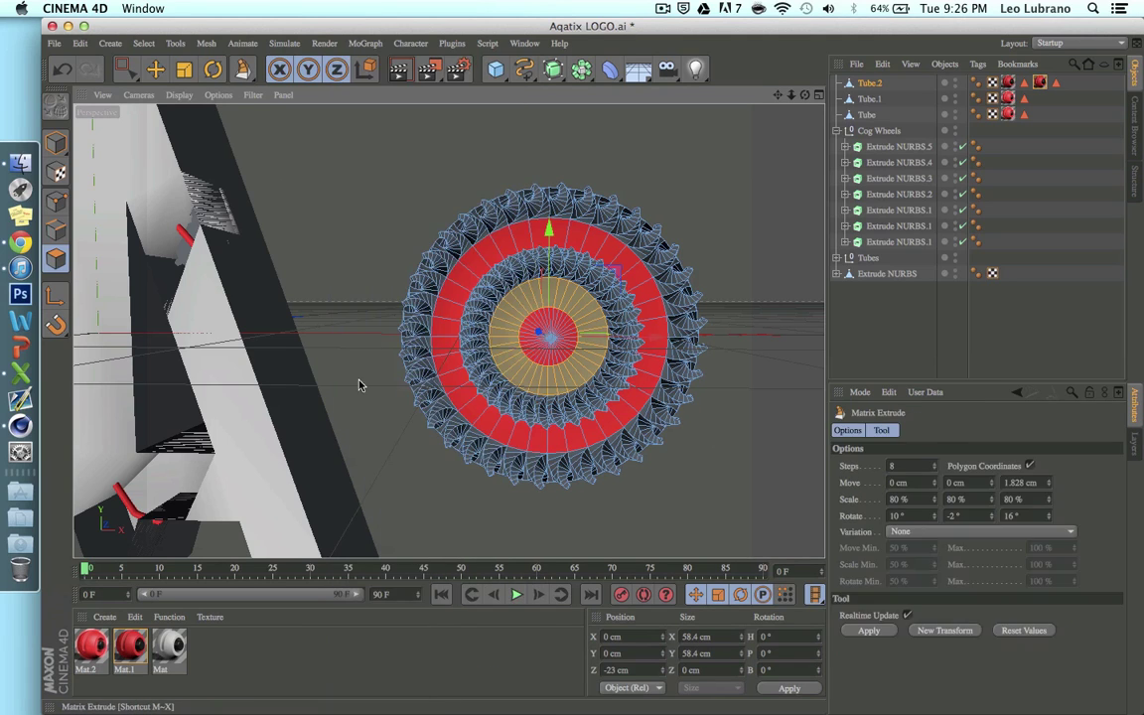
pyautogui.moveTo(397, 367); pyautogui.dragTo(349, 367)
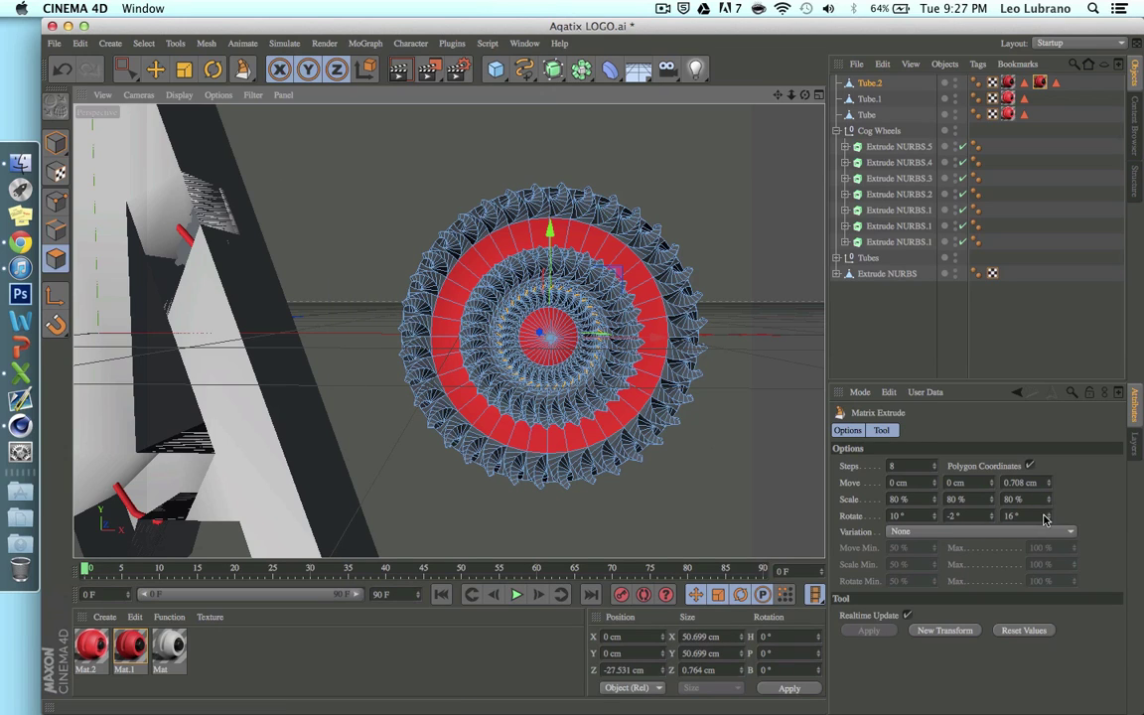
# Set the Matrix Extrude's second rotation value to 2° and third to -16°, and deselect the disc
pyautogui.moveTo(1049, 519); pyautogui.dragTo(1049, 560)
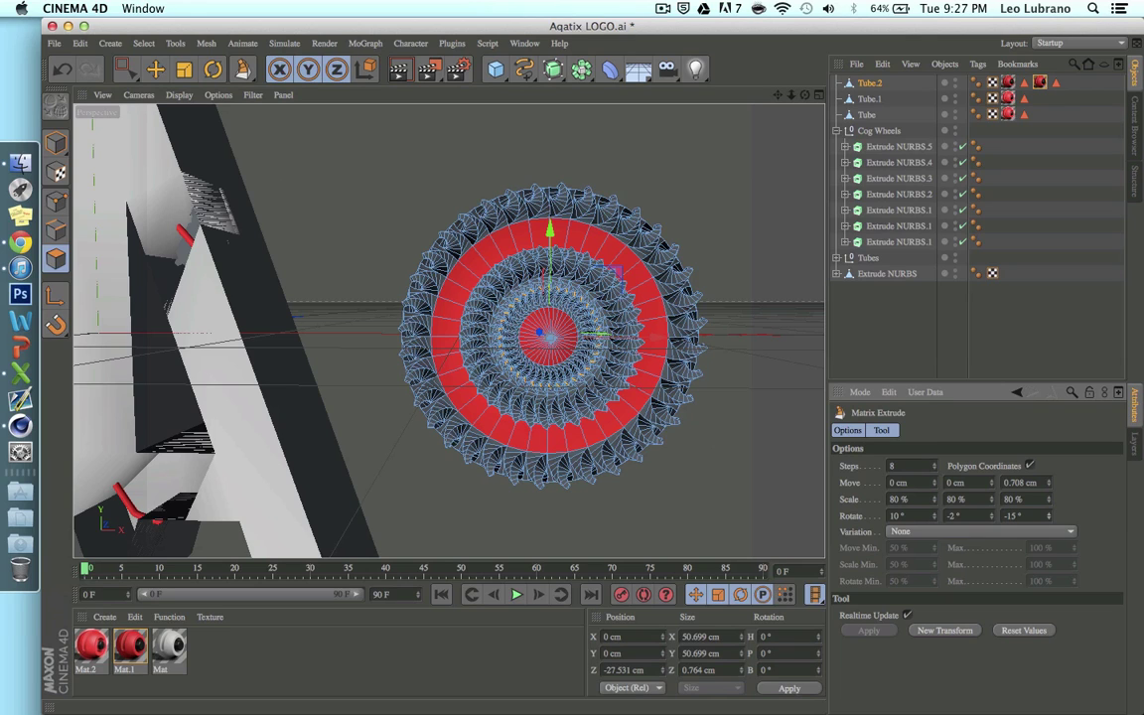
pyautogui.click(992, 513)
pyautogui.click(992, 513)
pyautogui.click(992, 513)
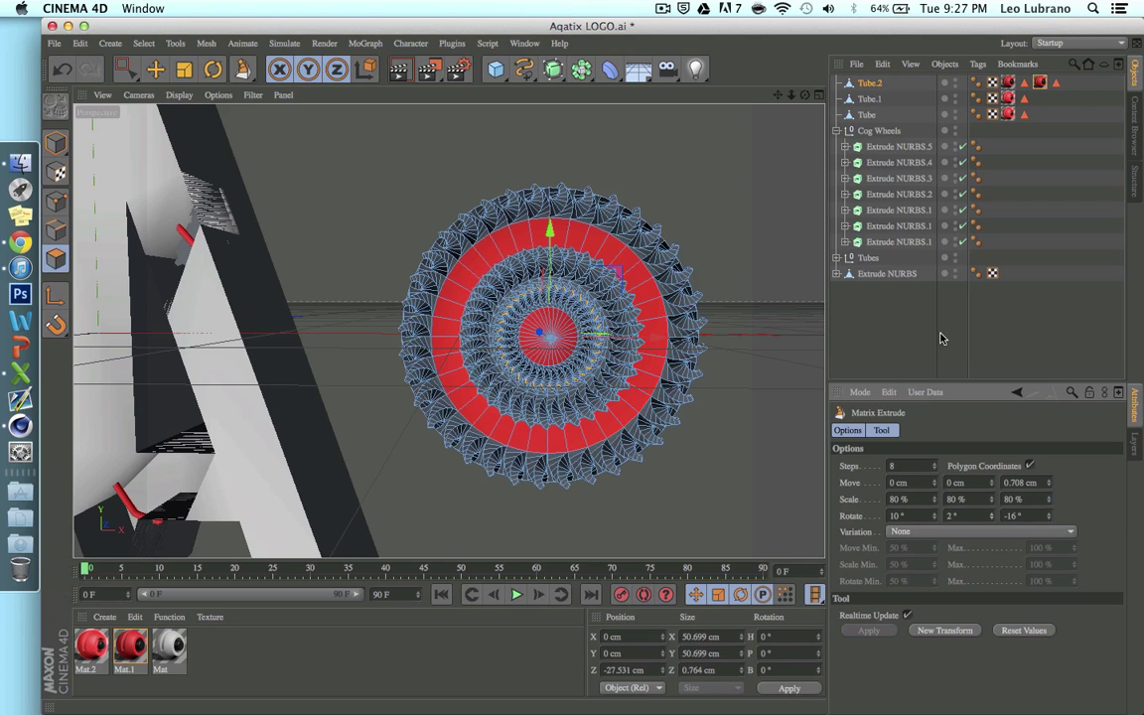
pyautogui.click(941, 338)
# In Model mode, move the whole disc onto the letter A at about X 1.398 cm and Y -51.598 cm
pyautogui.scroll(-5, 562, 333)
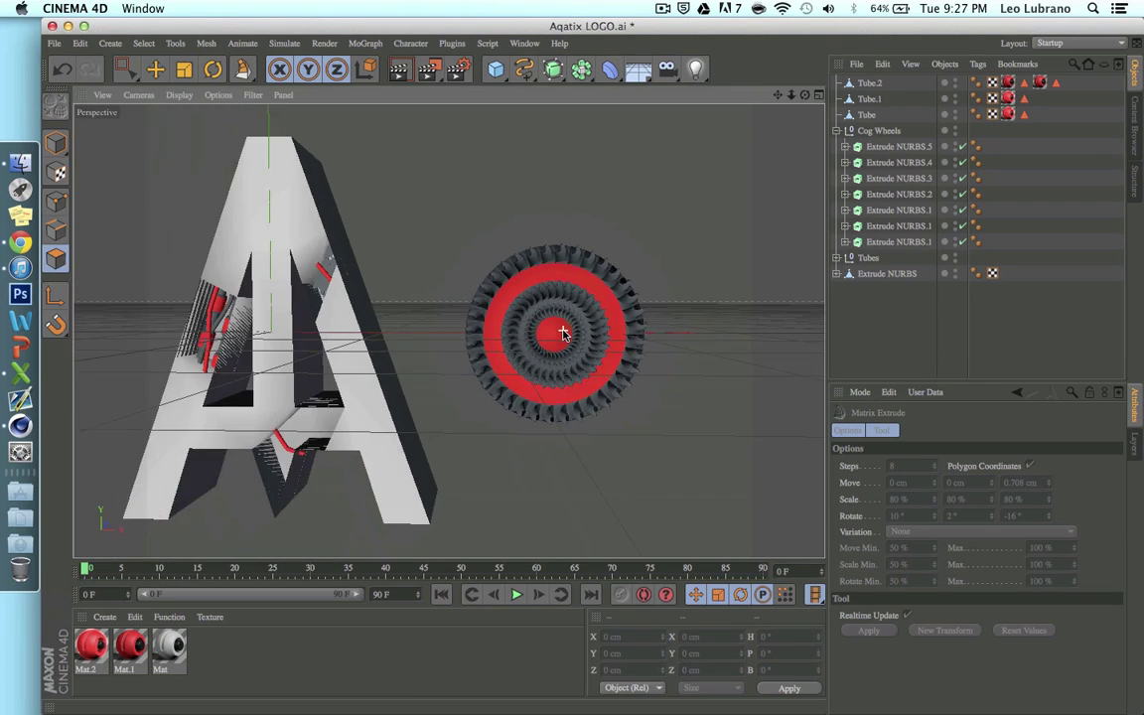
pyautogui.click(870, 83)
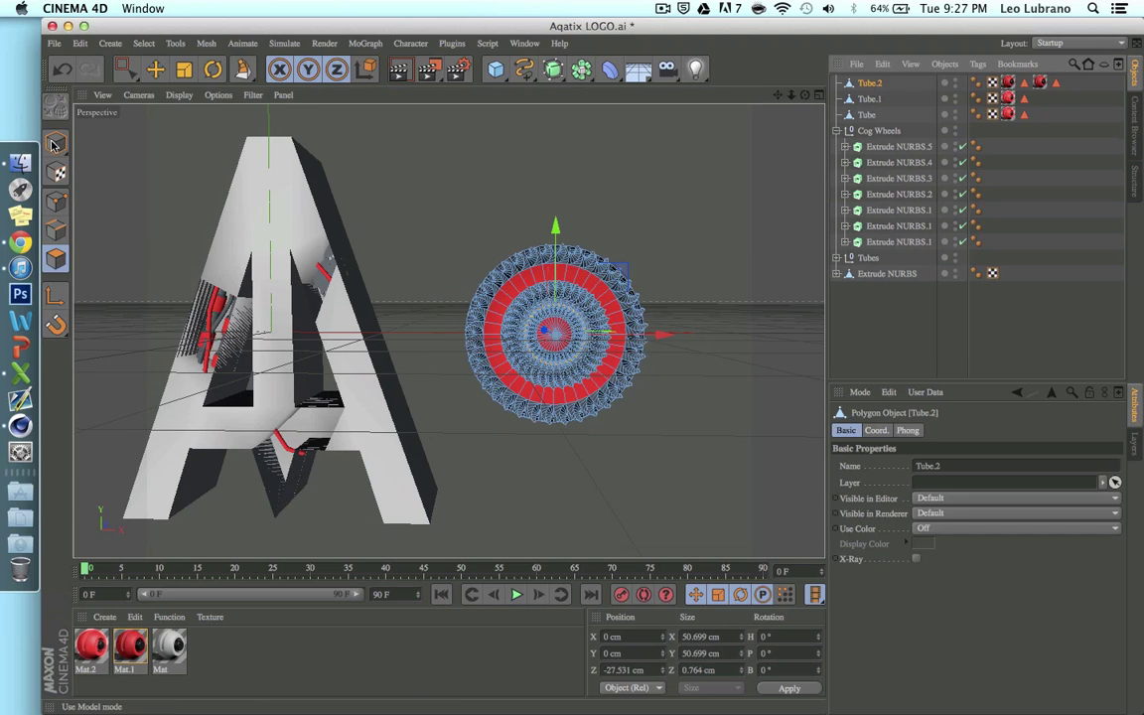
pyautogui.click(56, 142)
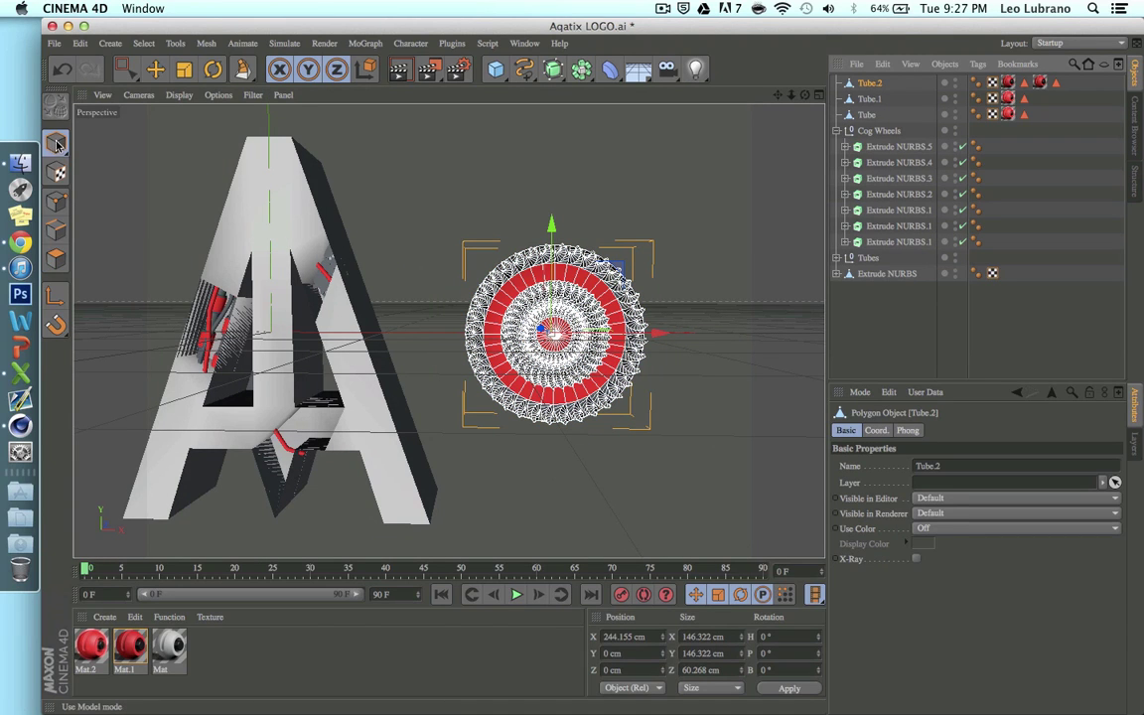
pyautogui.click(155, 68)
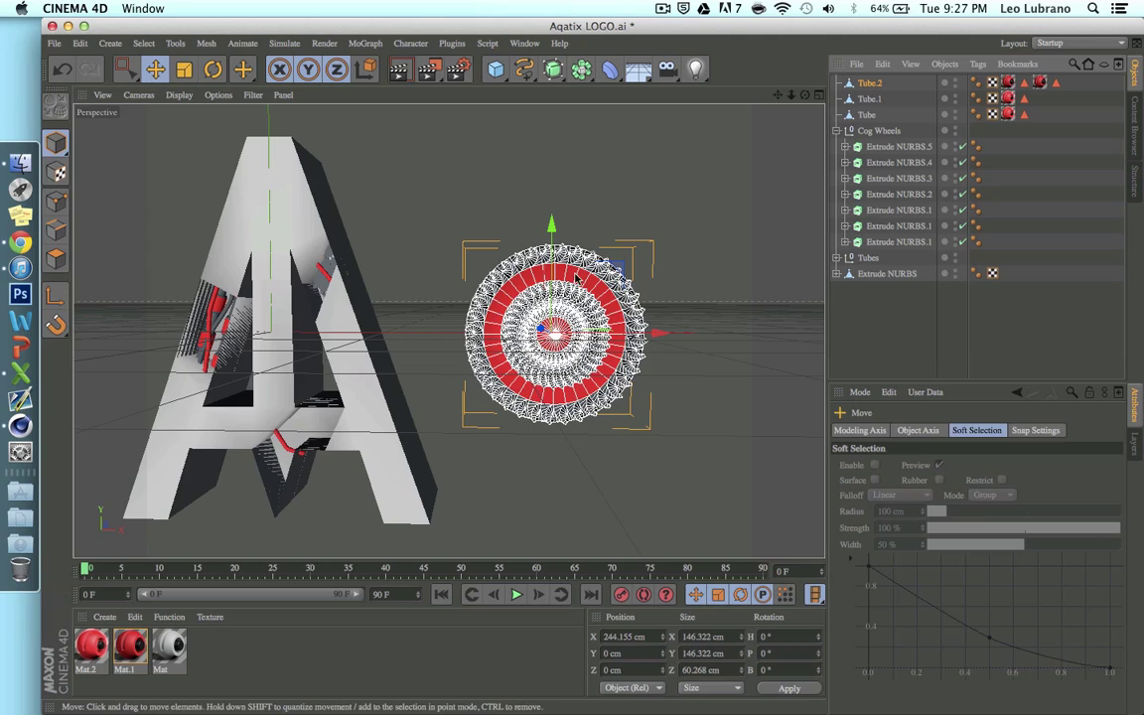
pyautogui.moveTo(655, 331); pyautogui.dragTo(373, 380)
pyautogui.moveTo(777, 95); pyautogui.dragTo(959, 79)
pyautogui.moveTo(451, 214); pyautogui.dragTo(448, 266)
pyautogui.moveTo(553, 378); pyautogui.dragTo(560, 378)
# Scale the disc down uniformly to about 78.4 cm across and lower it to about Y -56.861 cm
pyautogui.click(184, 75)
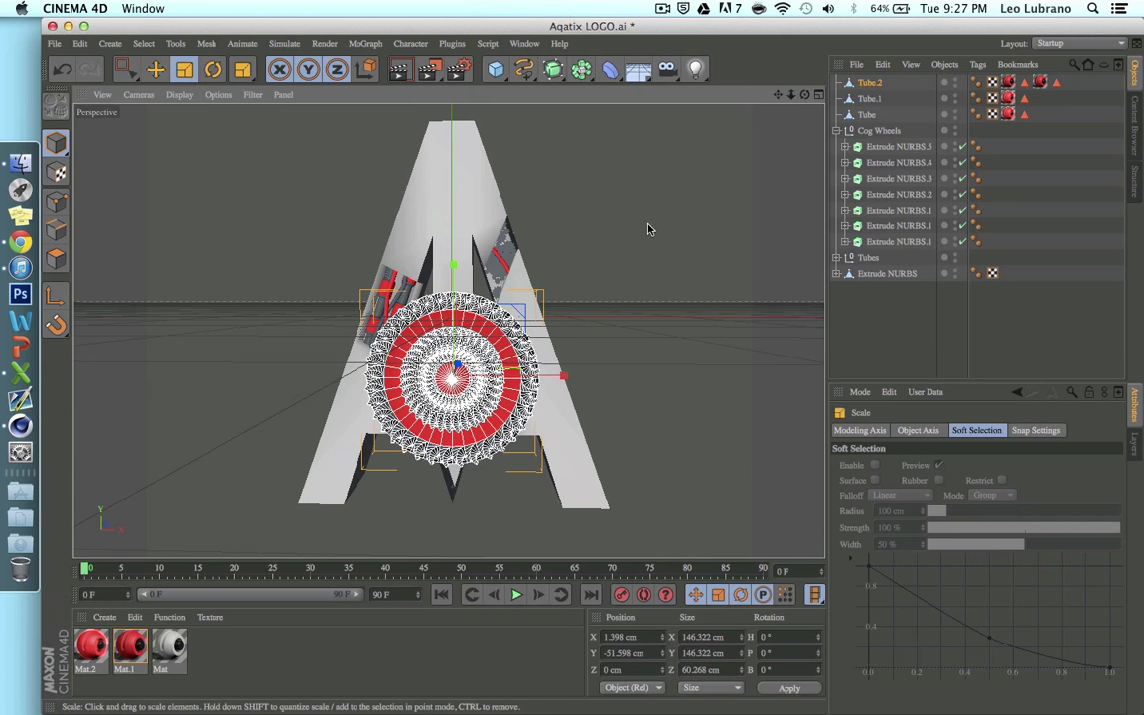
pyautogui.moveTo(646, 229); pyautogui.dragTo(379, 332)
pyautogui.click(155, 68)
pyautogui.scroll(5, 419, 380)
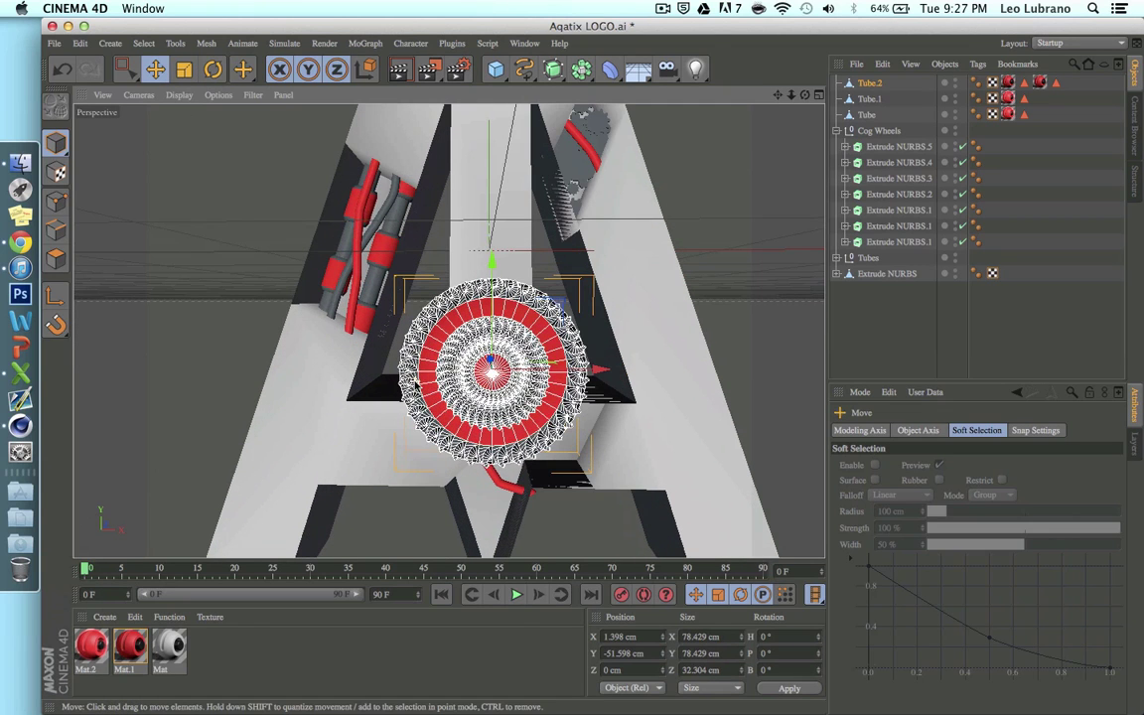
pyautogui.moveTo(490, 218); pyautogui.dragTo(486, 299)
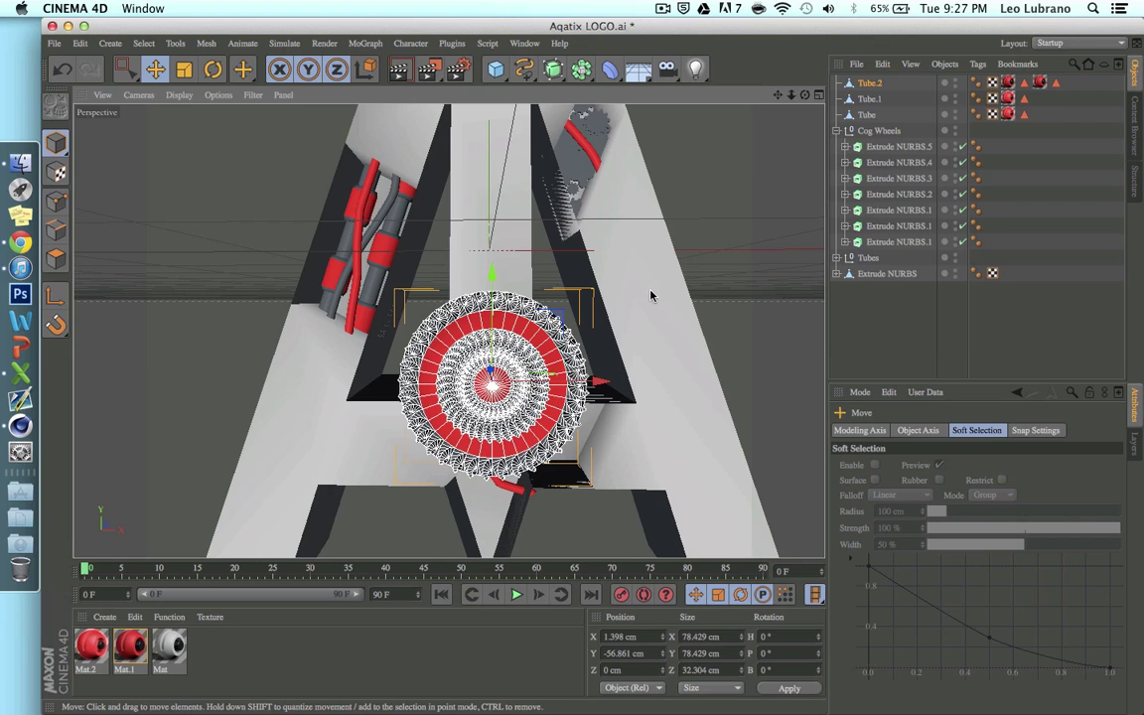
# Add a cube primitive to the scene
pyautogui.keyDown('alt'); pyautogui.moveTo(700, 149); pyautogui.dragTo(553, 359); pyautogui.keyUp('alt')
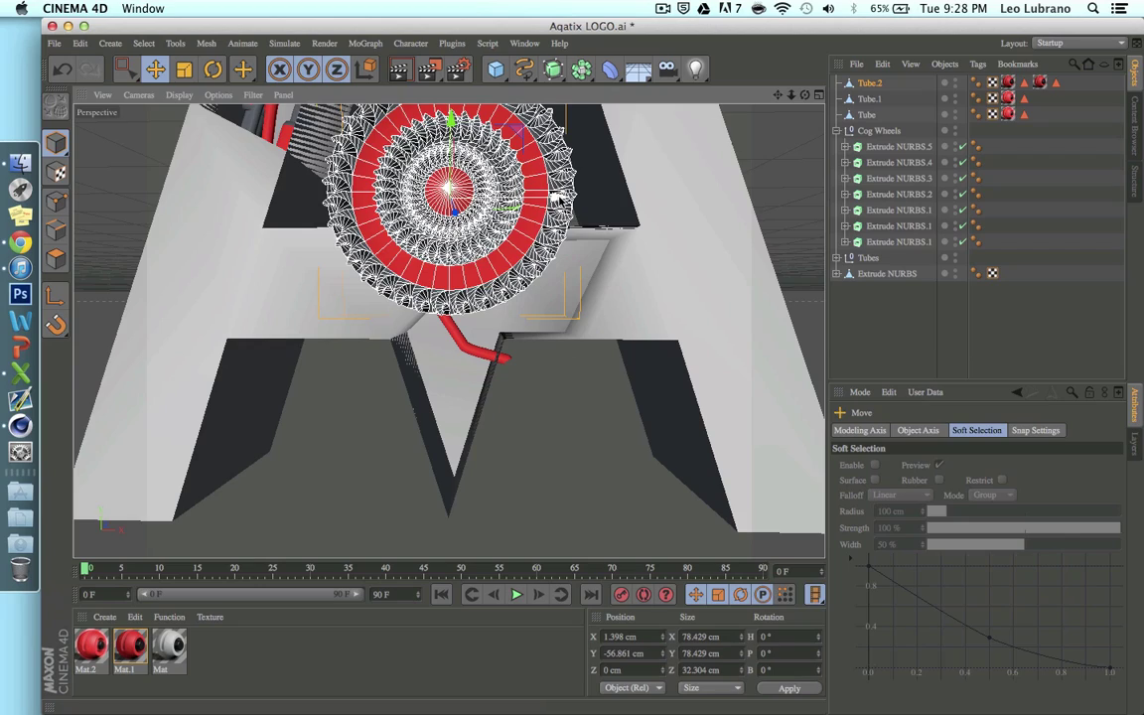
pyautogui.keyDown('alt'); pyautogui.moveTo(559, 199); pyautogui.dragTo(645, 188); pyautogui.keyUp('alt')
pyautogui.scroll(-5, 695, 149)
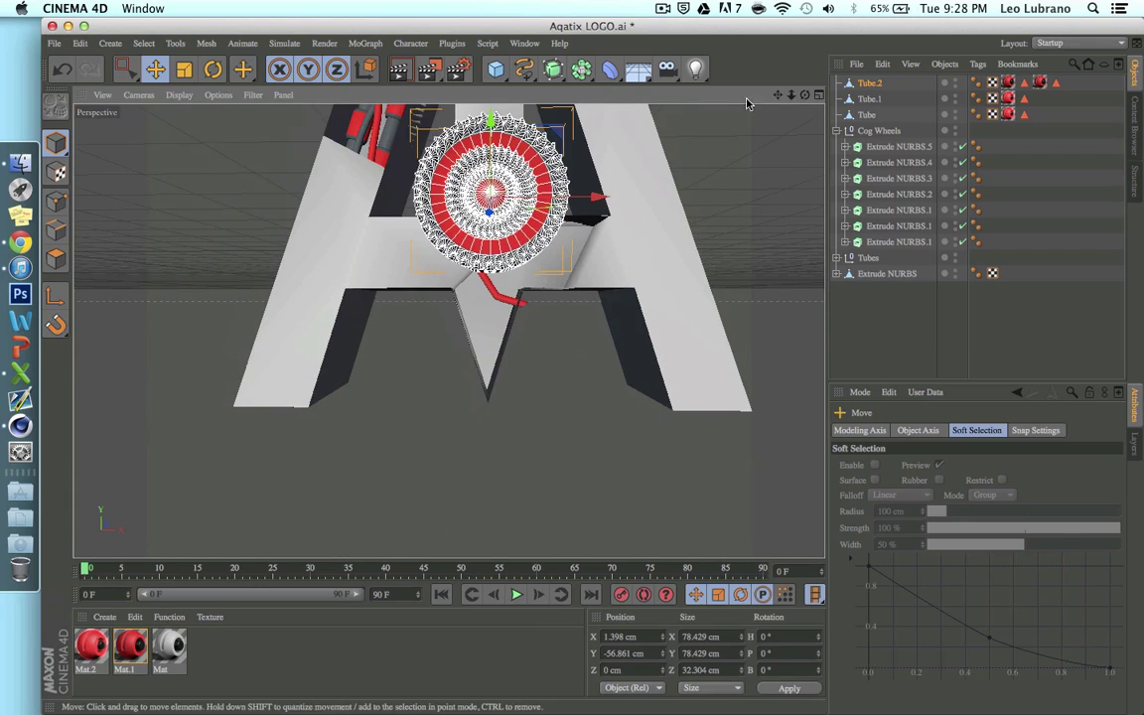
pyautogui.moveTo(790, 95); pyautogui.dragTo(783, 100)
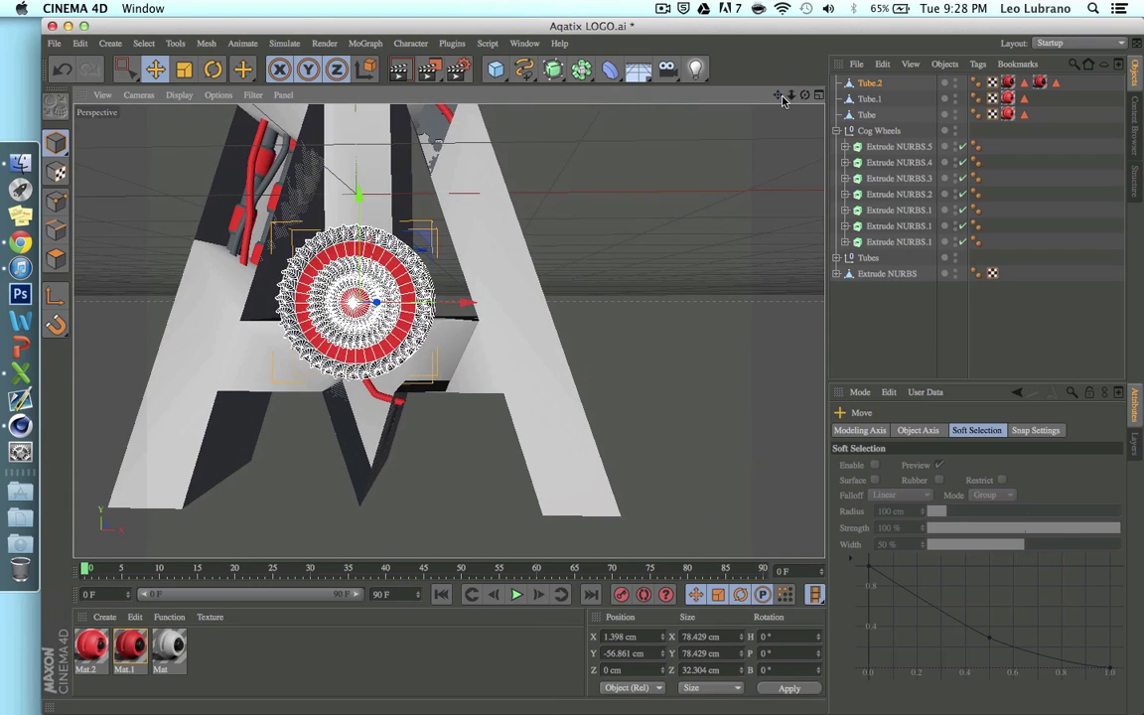
pyautogui.click(495, 69)
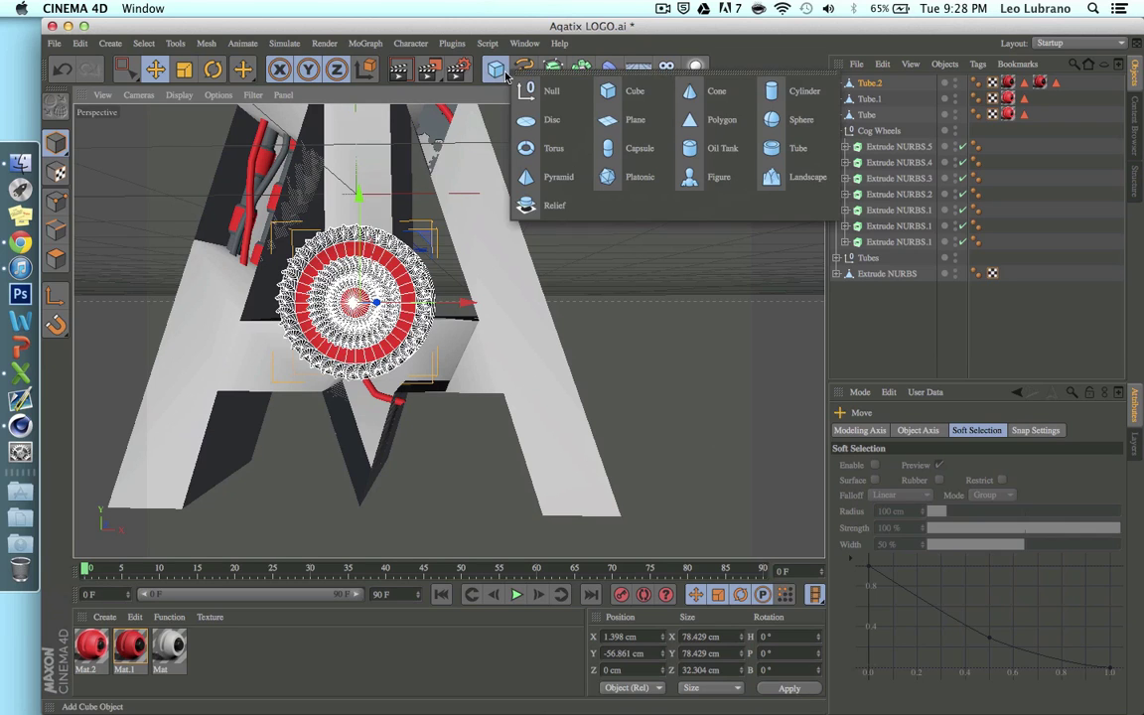
pyautogui.click(624, 90)
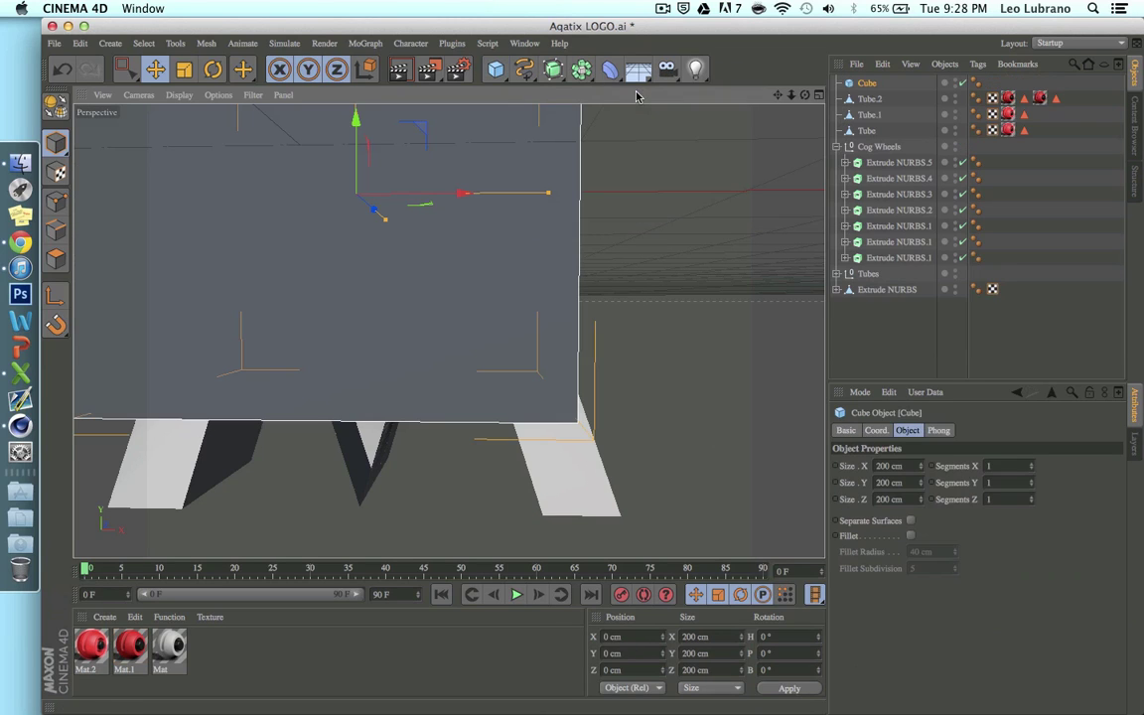
# Resize the cube to about 103.1 × 43.8 × 51.7 cm and move it in front of the letter to about Z -67.3 cm
pyautogui.moveTo(790, 96); pyautogui.dragTo(544, 232)
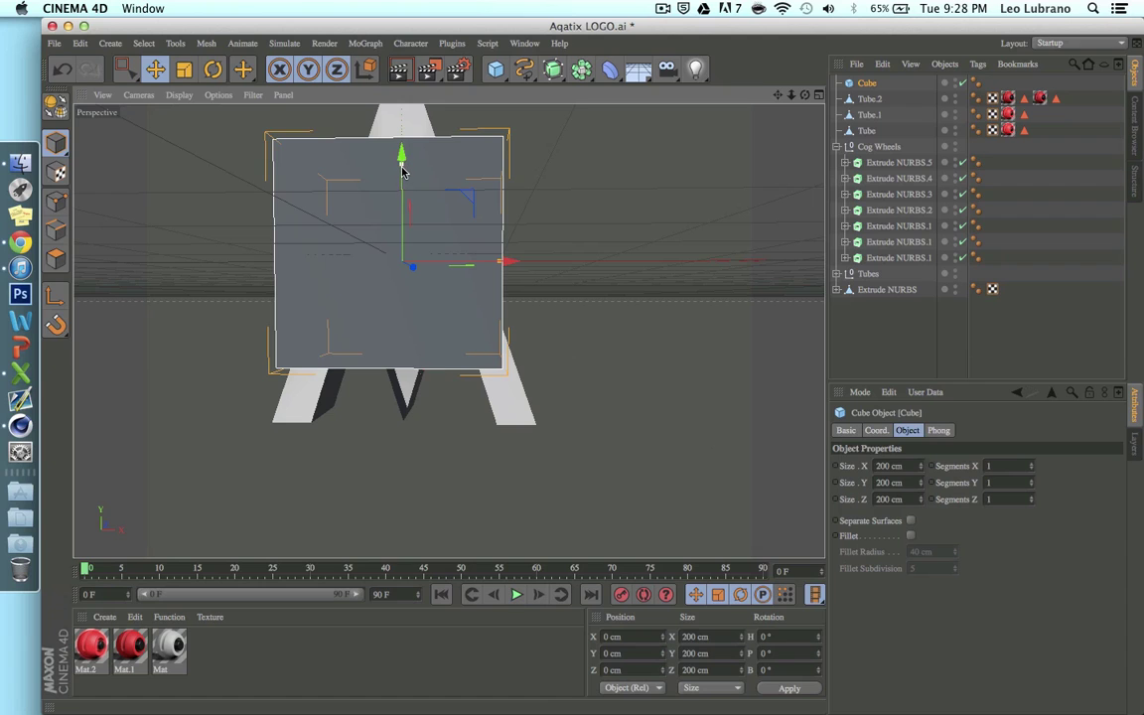
pyautogui.scroll(6, 402, 171)
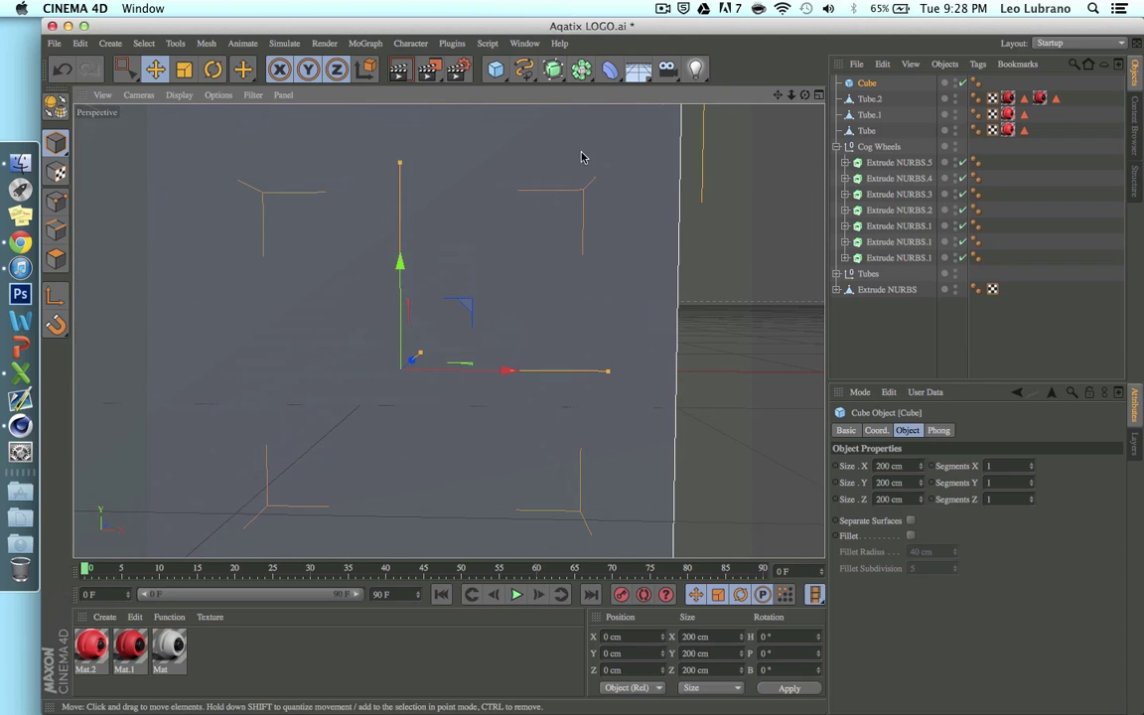
pyautogui.moveTo(400, 169); pyautogui.dragTo(397, 310)
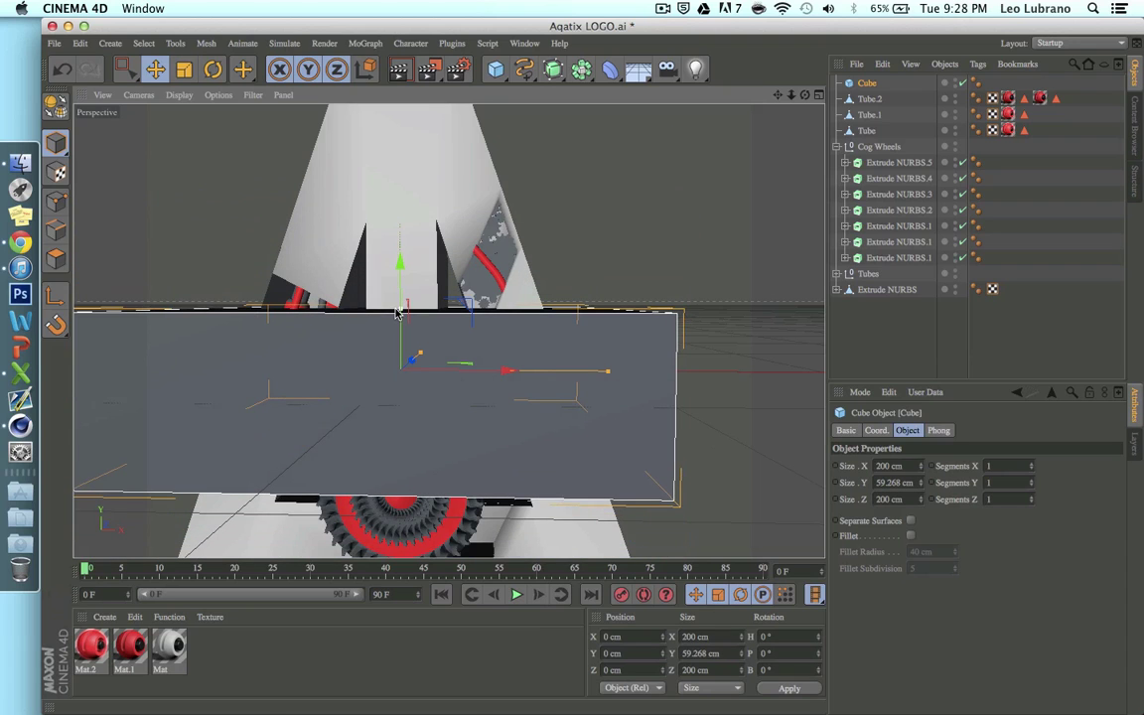
pyautogui.moveTo(608, 375); pyautogui.dragTo(506, 375)
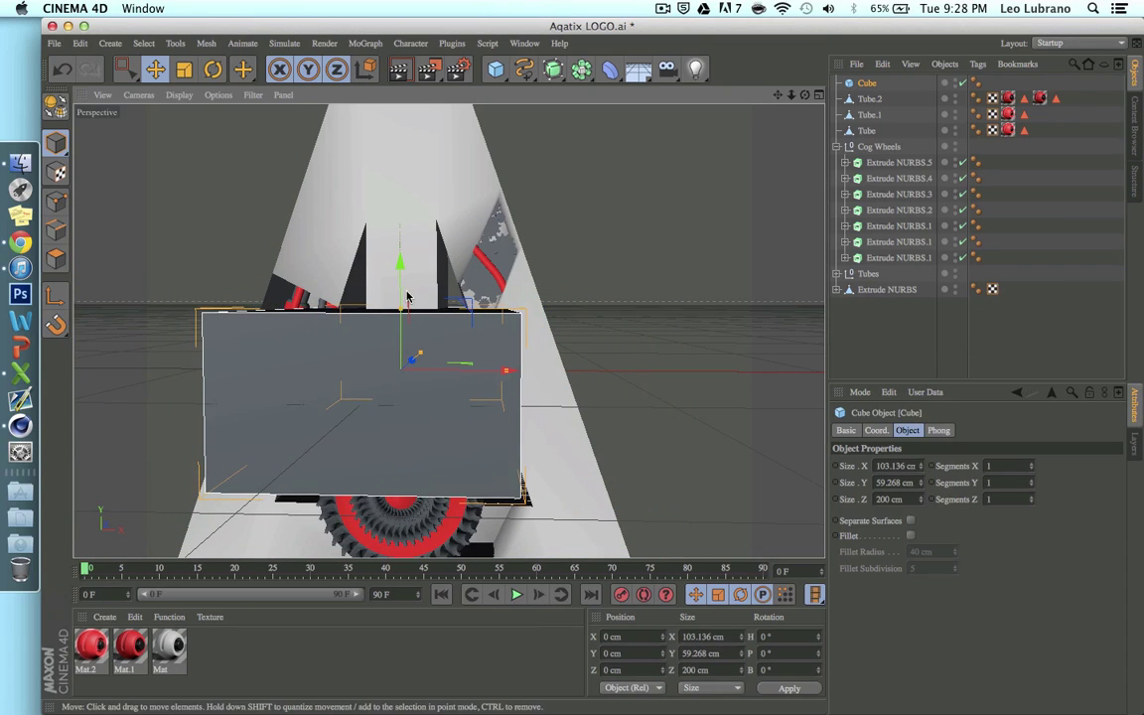
pyautogui.moveTo(407, 296); pyautogui.dragTo(410, 365)
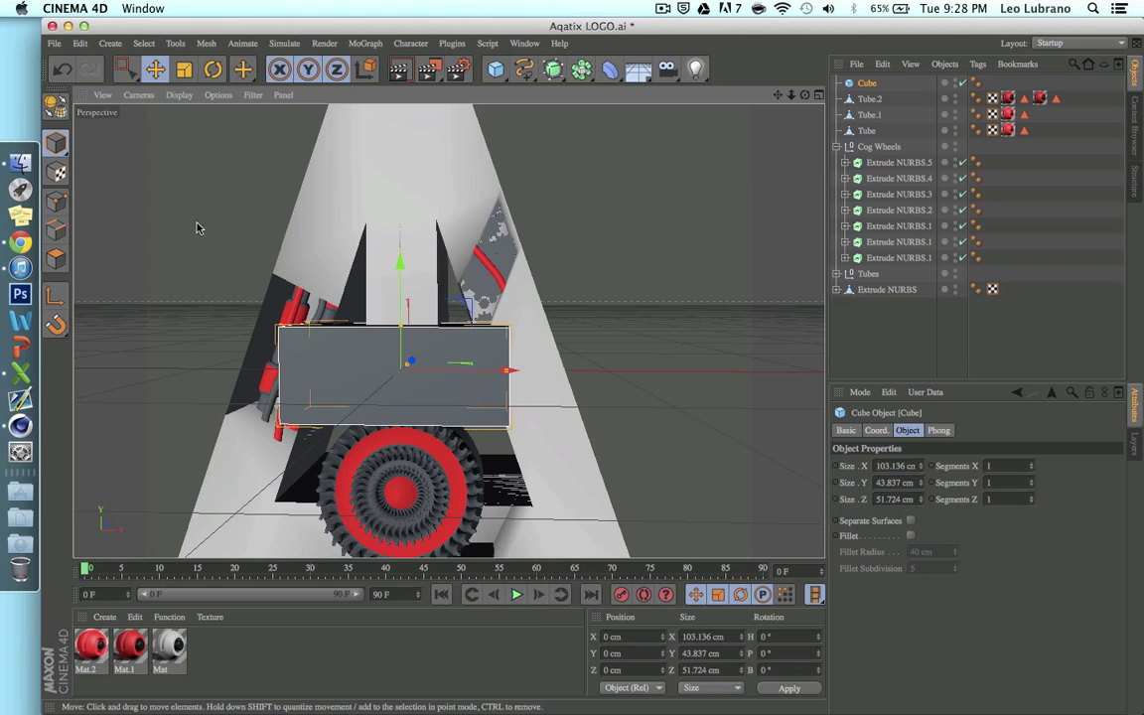
pyautogui.moveTo(408, 360); pyautogui.dragTo(392, 381)
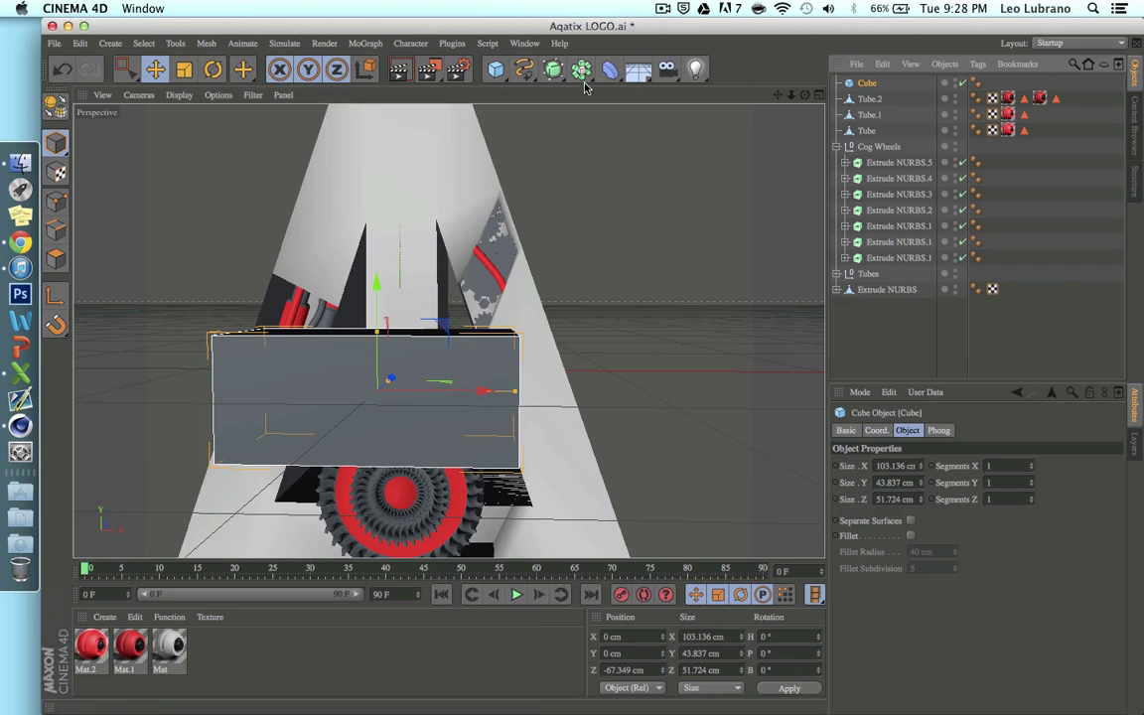
# Add an Atom Array, nest the cube inside it, and set its cylinder radius and sphere radius to 0.4 cm
pyautogui.moveTo(571, 78); pyautogui.dragTo(755, 88)
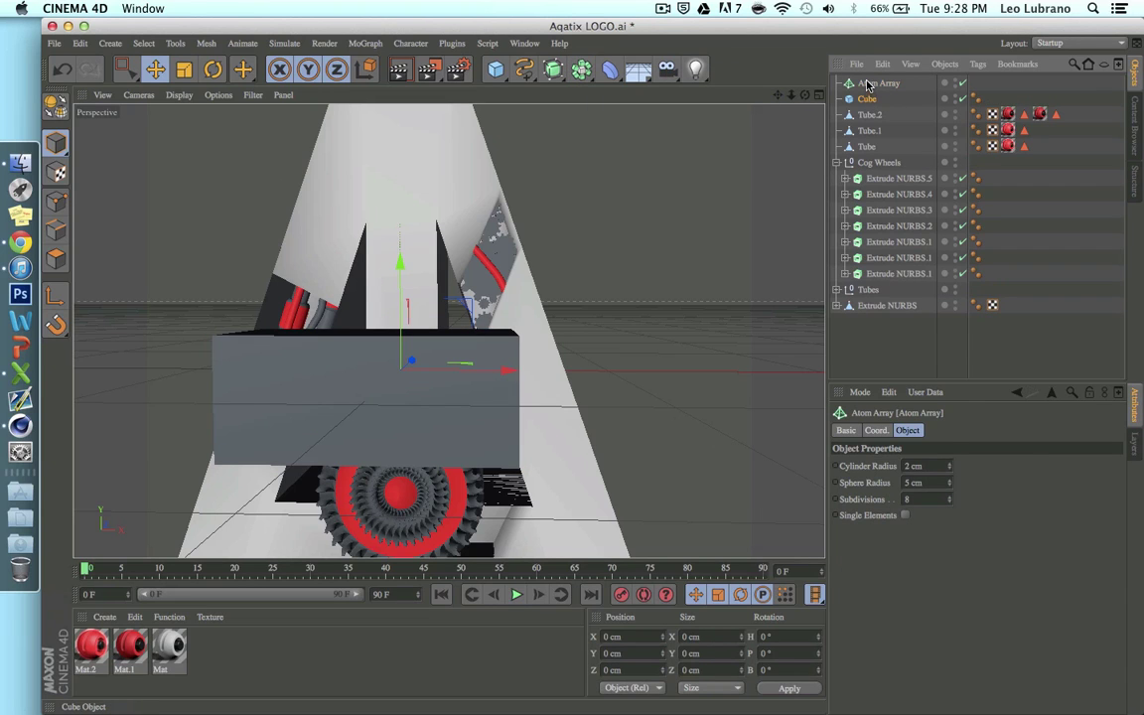
pyautogui.moveTo(867, 98); pyautogui.dragTo(867, 86)
pyautogui.click(866, 85)
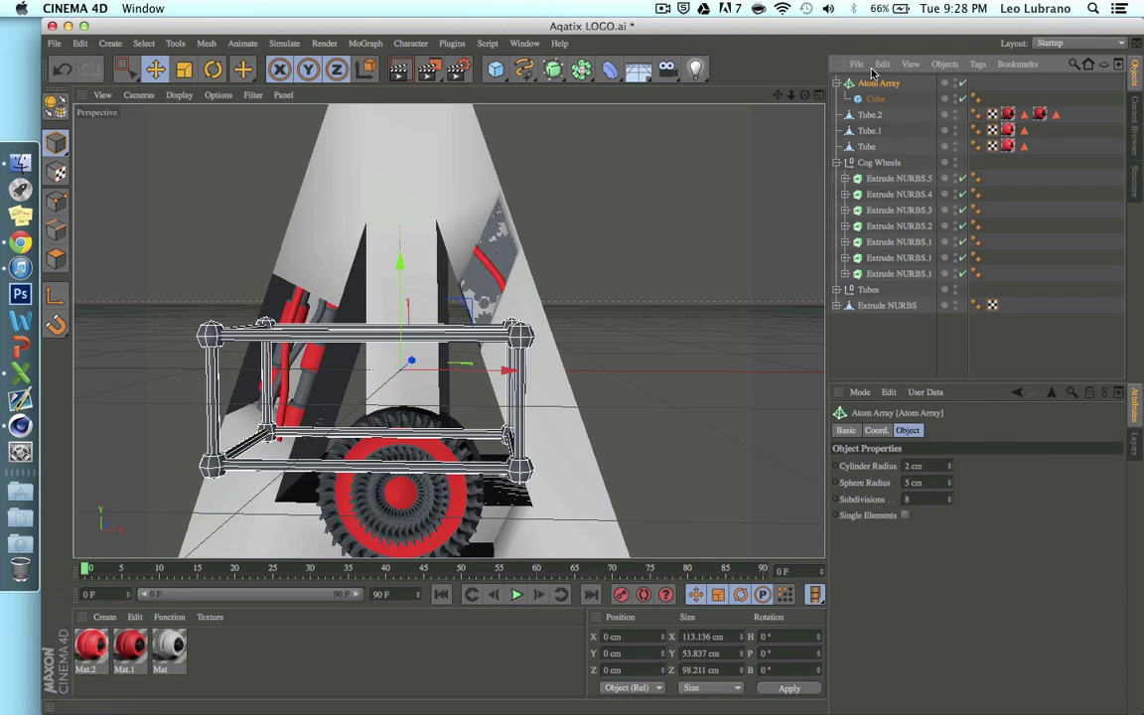
pyautogui.click(938, 483)
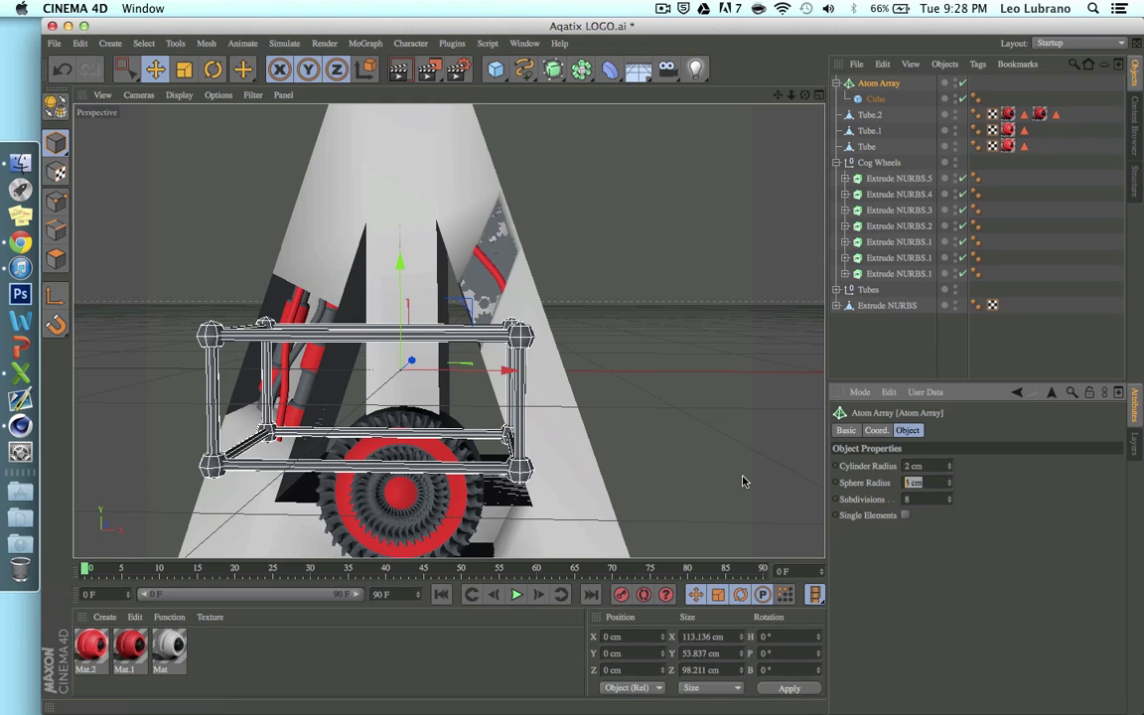
pyautogui.press('Return')
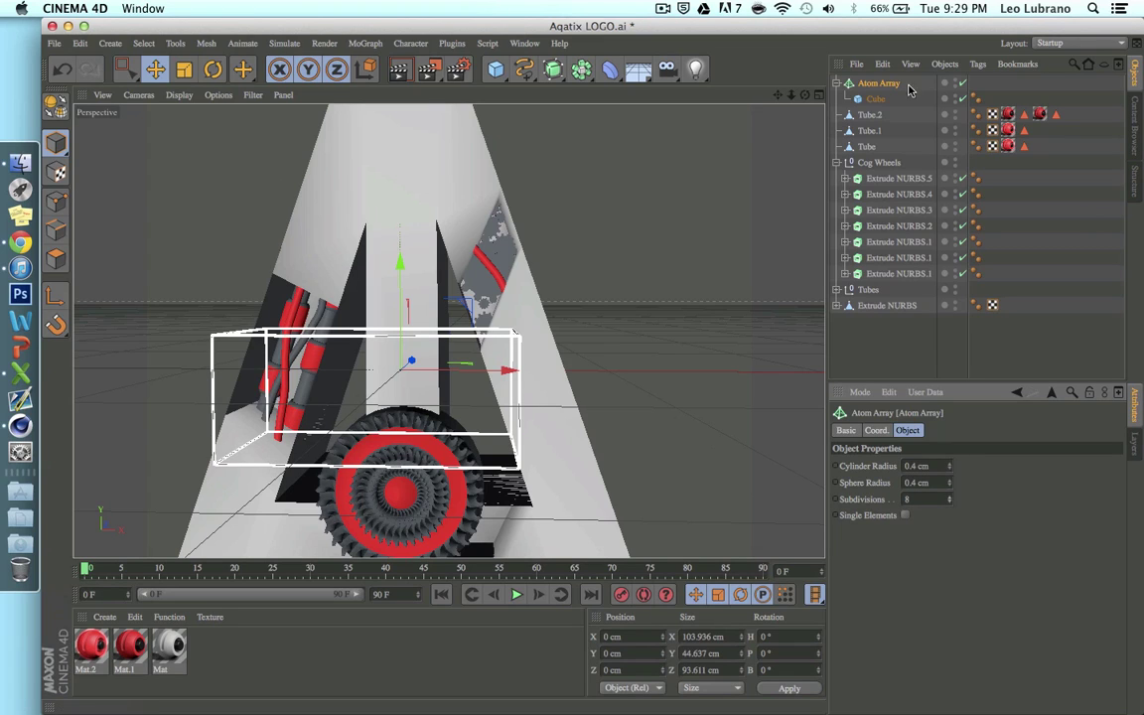
# Set the cube's segments to 7 in X, 7 in Y and 3 in Z for a finer lattice
pyautogui.click(873, 101)
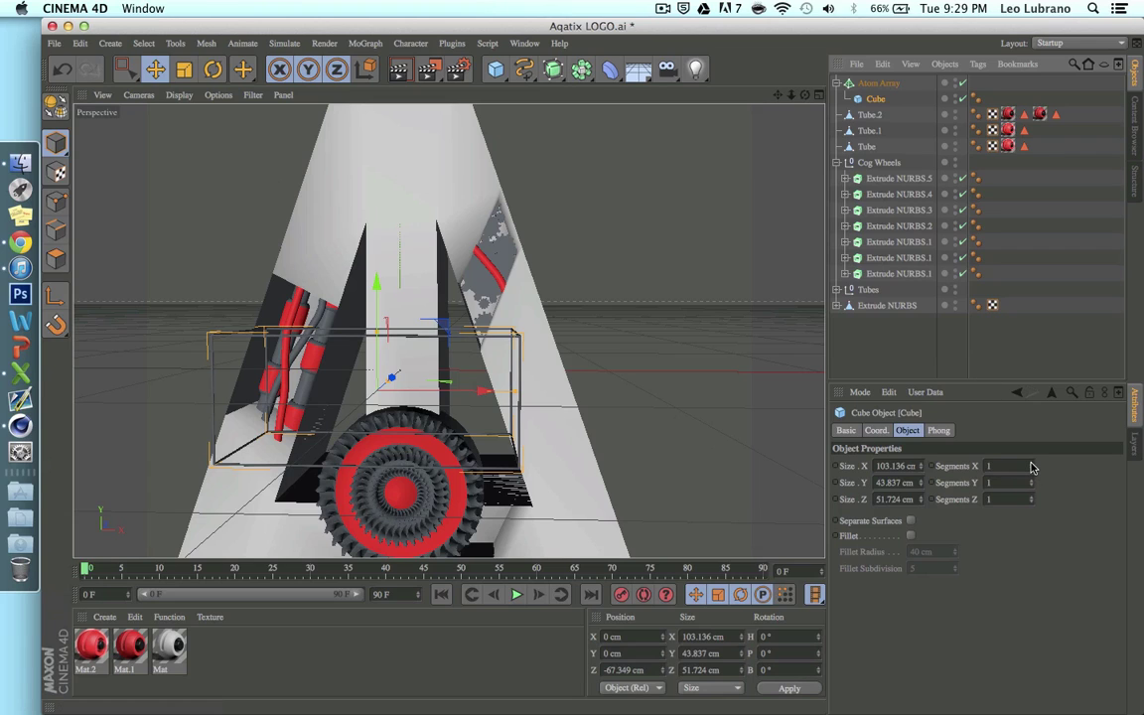
pyautogui.click(1030, 463)
pyautogui.click(1030, 463)
pyautogui.click(1030, 463)
pyautogui.click(1031, 462)
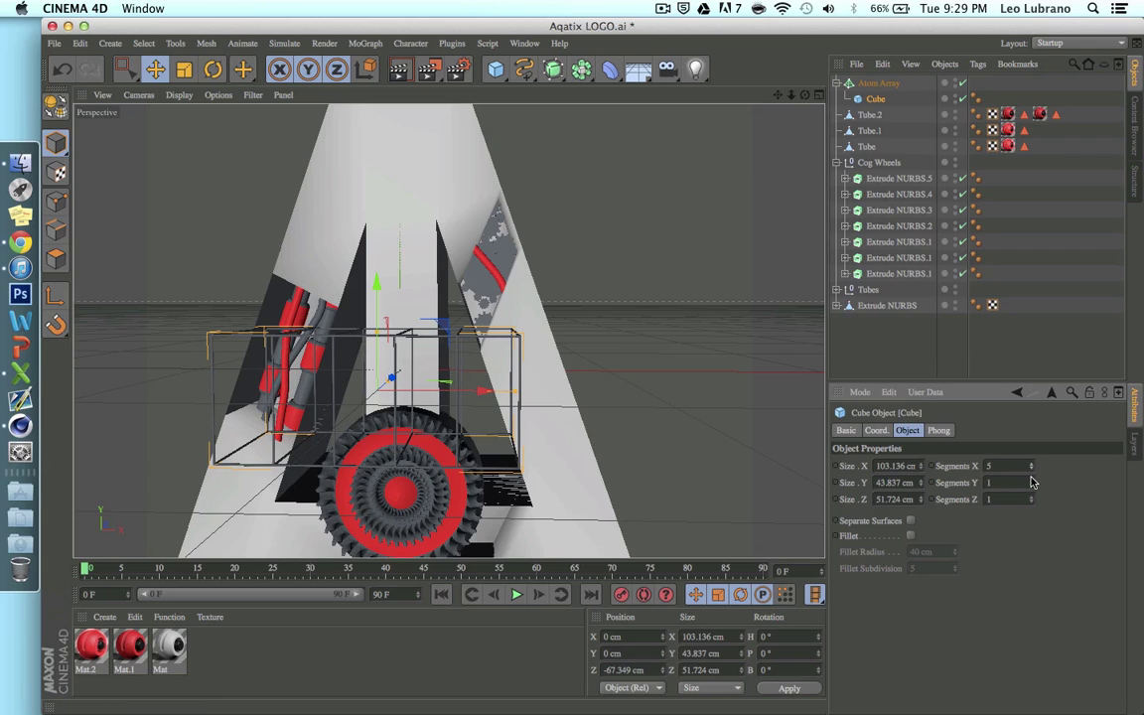
pyautogui.click(1030, 479)
pyautogui.click(1031, 480)
pyautogui.click(1031, 480)
pyautogui.click(1030, 480)
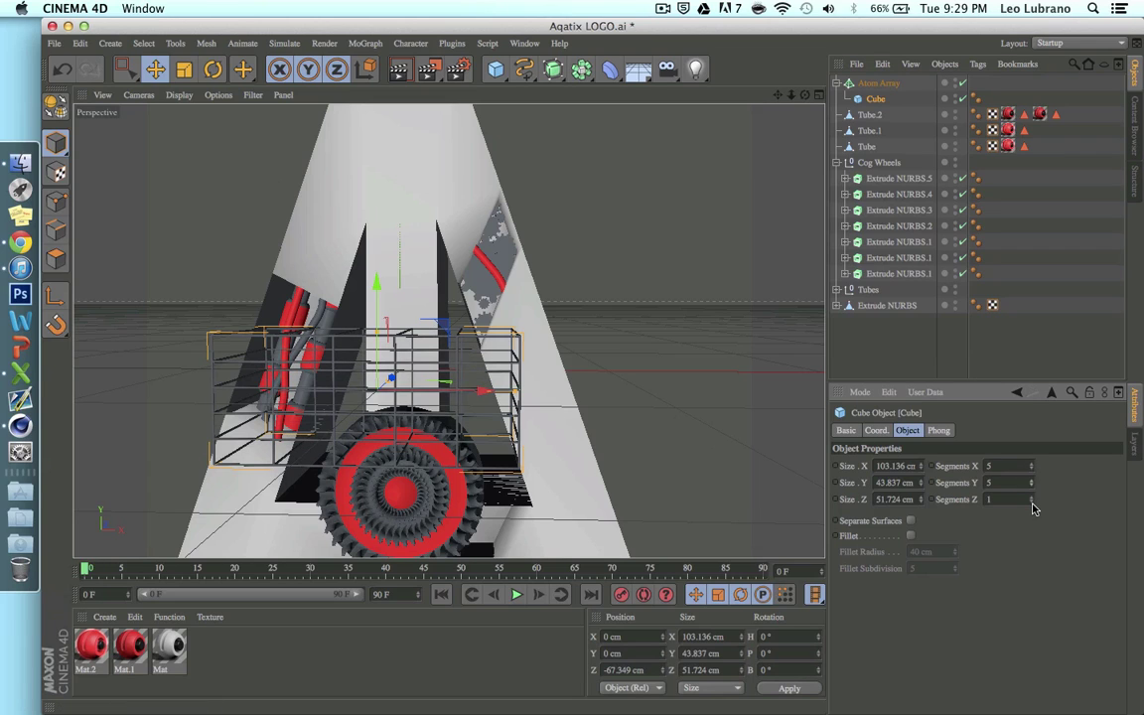
pyautogui.click(1031, 499)
pyautogui.click(1030, 499)
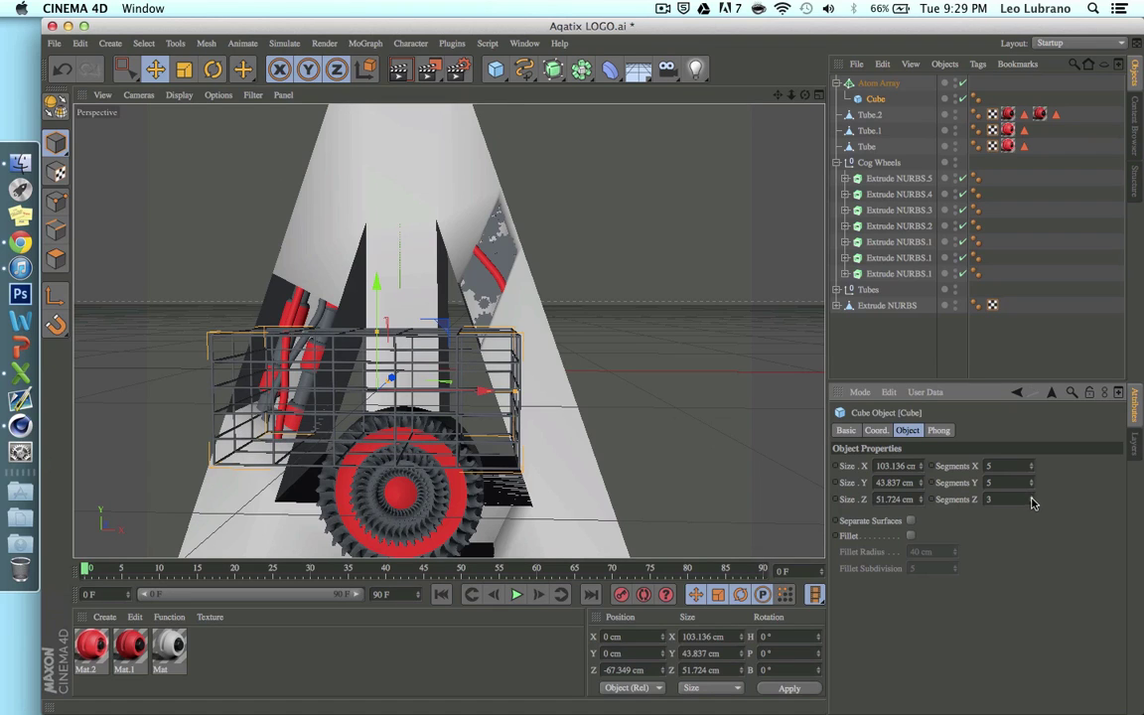
pyautogui.click(1030, 463)
pyautogui.click(1030, 464)
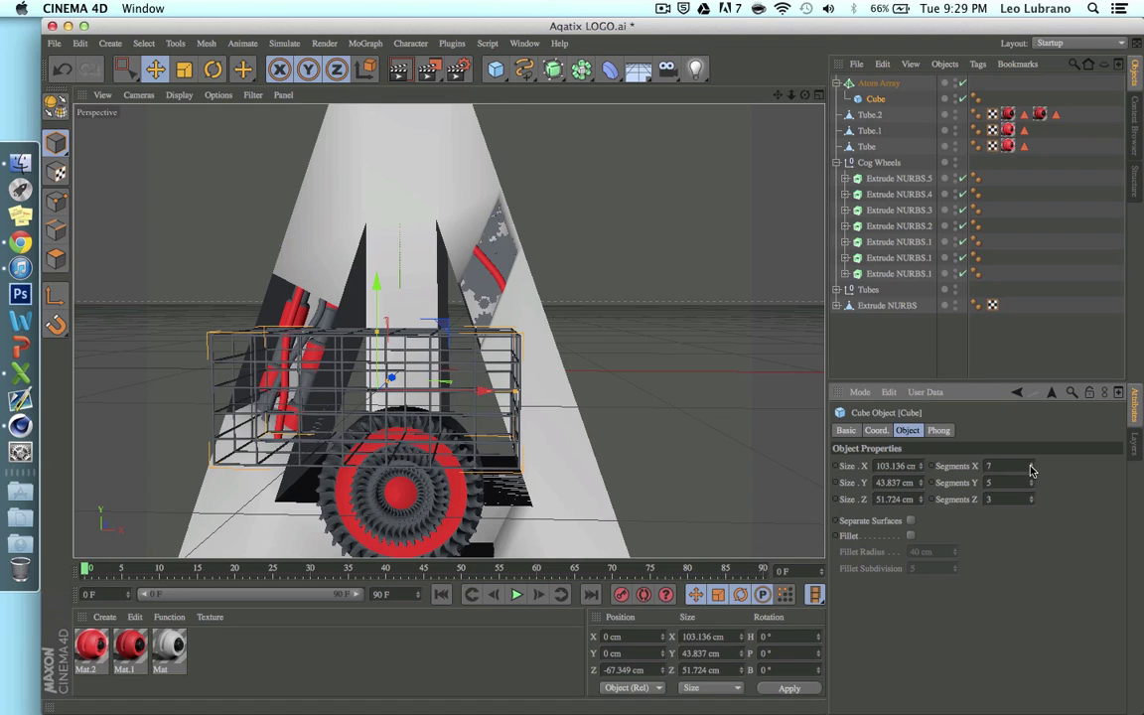
pyautogui.click(1030, 481)
pyautogui.click(1031, 481)
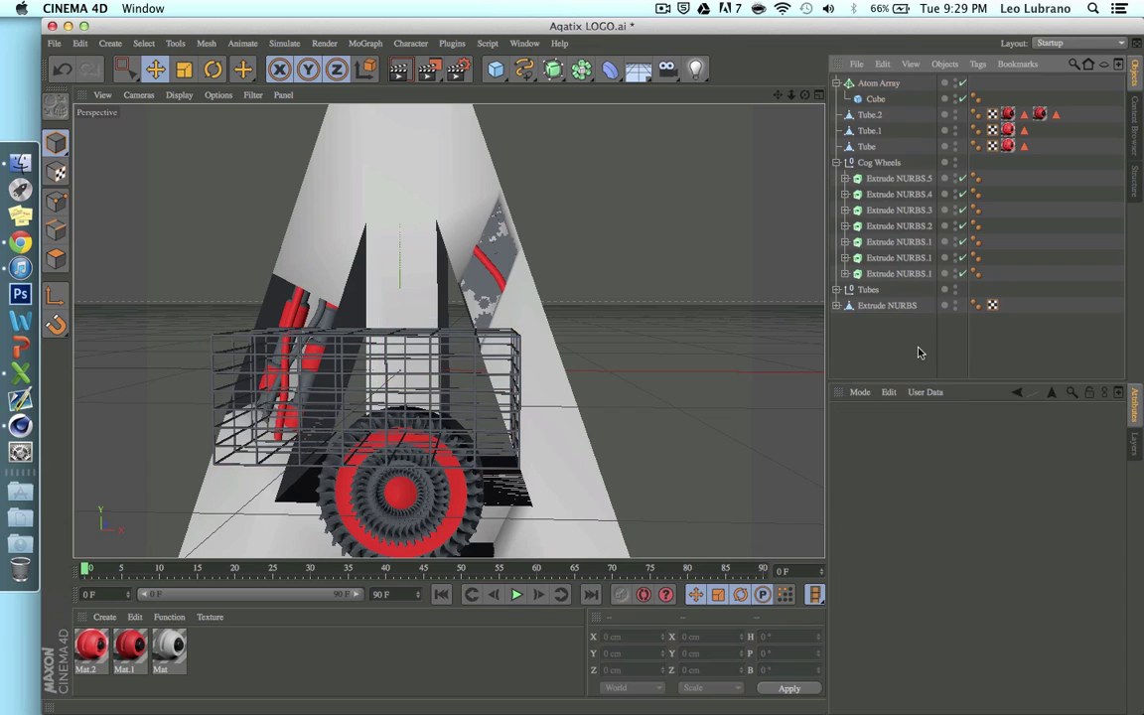
# In the front view, move the Atom Array down over the letter's crossbar to about X 12.5 cm and Y -87.5 cm
pyautogui.click(877, 83)
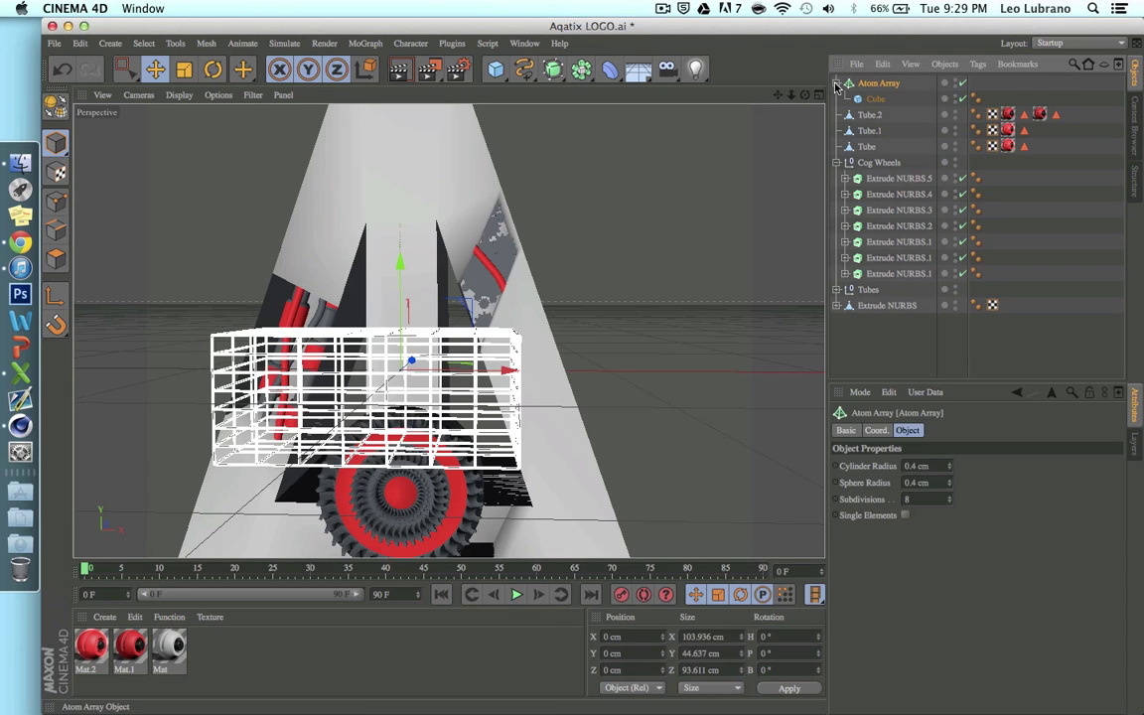
pyautogui.click(835, 83)
pyautogui.moveTo(802, 99); pyautogui.dragTo(635, 266)
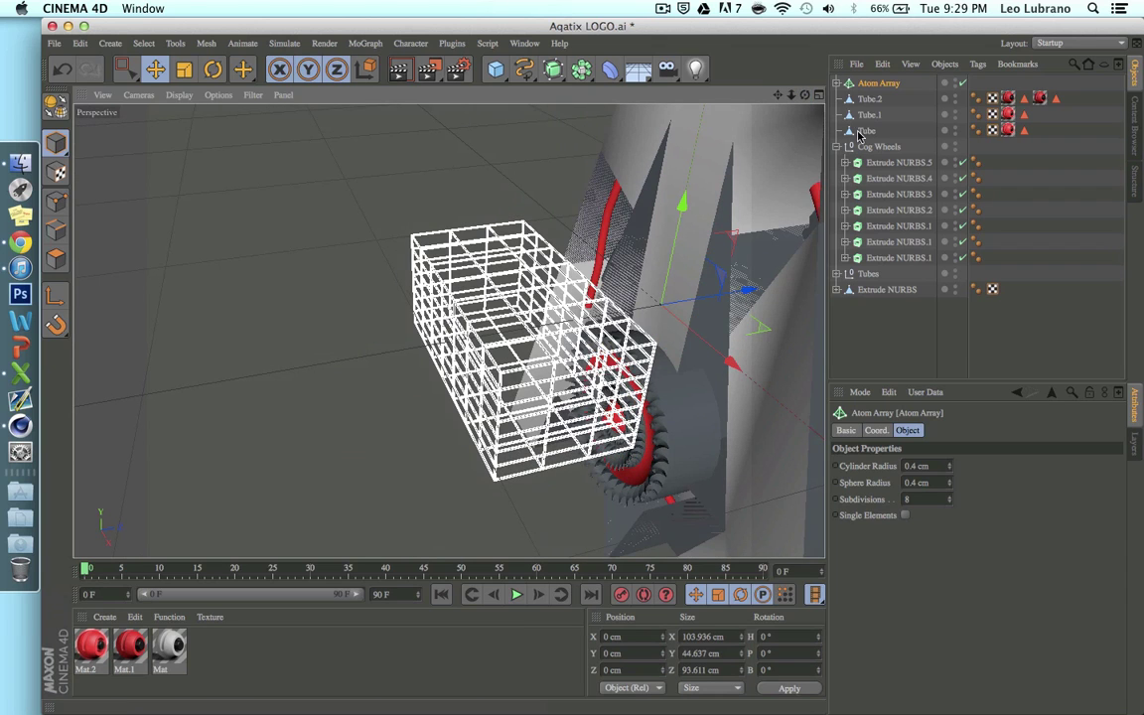
pyautogui.click(817, 94)
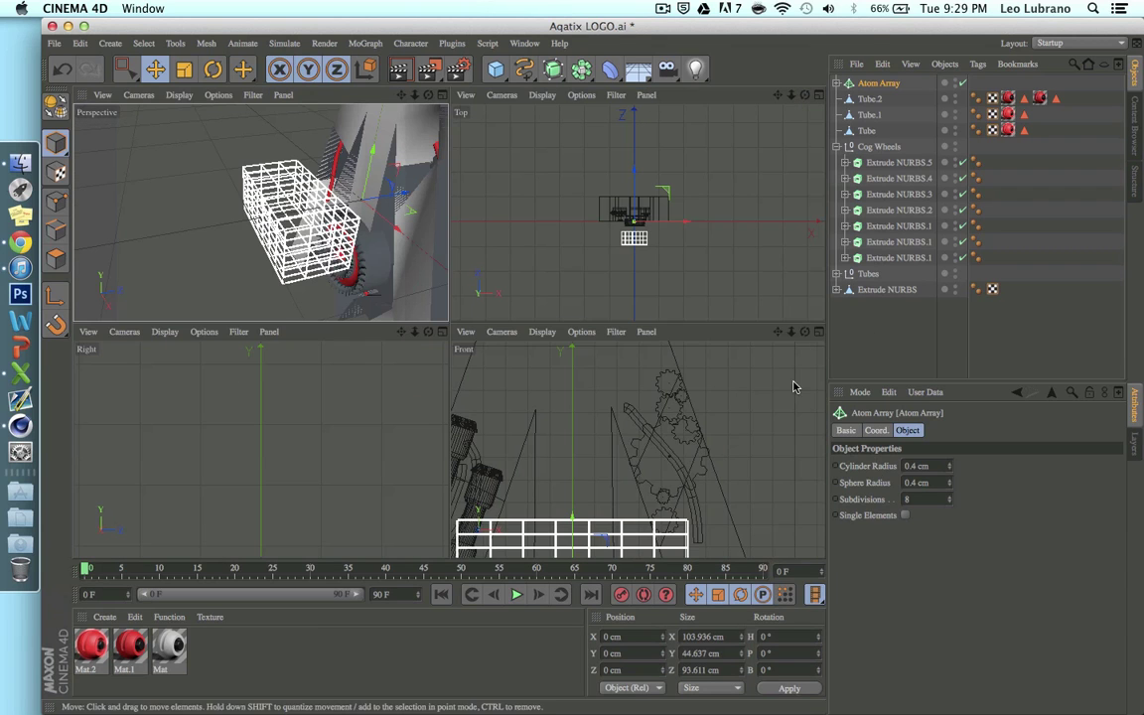
pyautogui.click(819, 332)
pyautogui.scroll(-4, 461, 338)
pyautogui.scroll(-2, 461, 338)
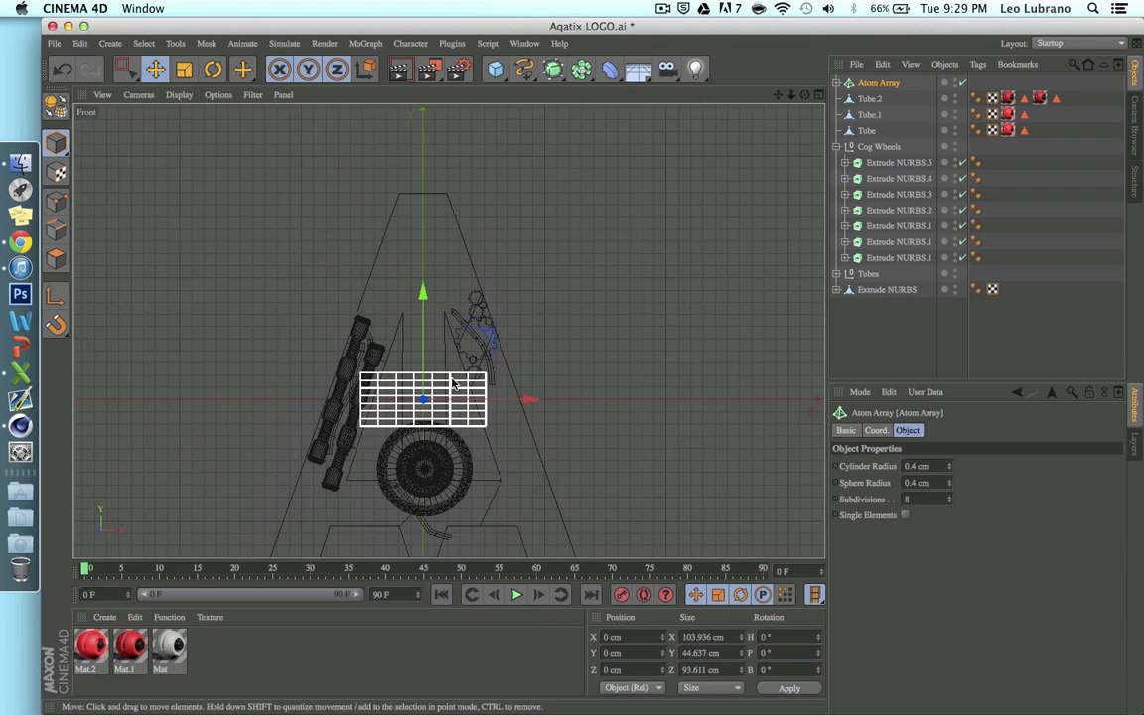
pyautogui.moveTo(424, 291); pyautogui.dragTo(422, 400)
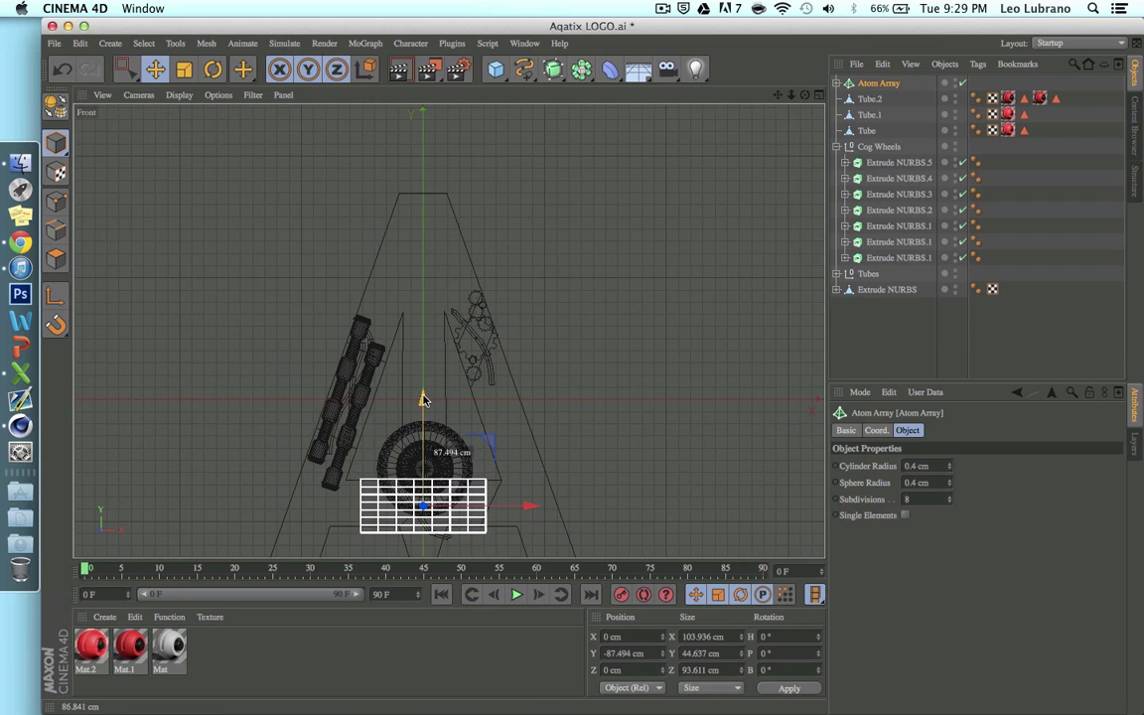
pyautogui.moveTo(777, 95); pyautogui.dragTo(821, 0)
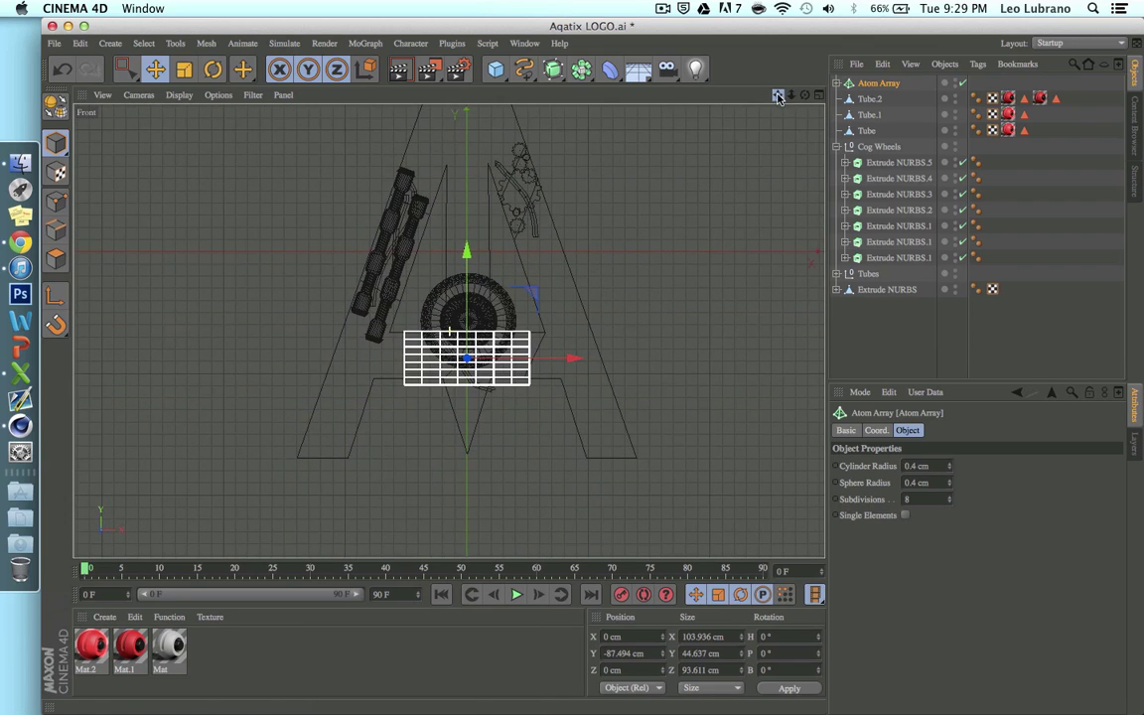
pyautogui.scroll(5, 513, 436)
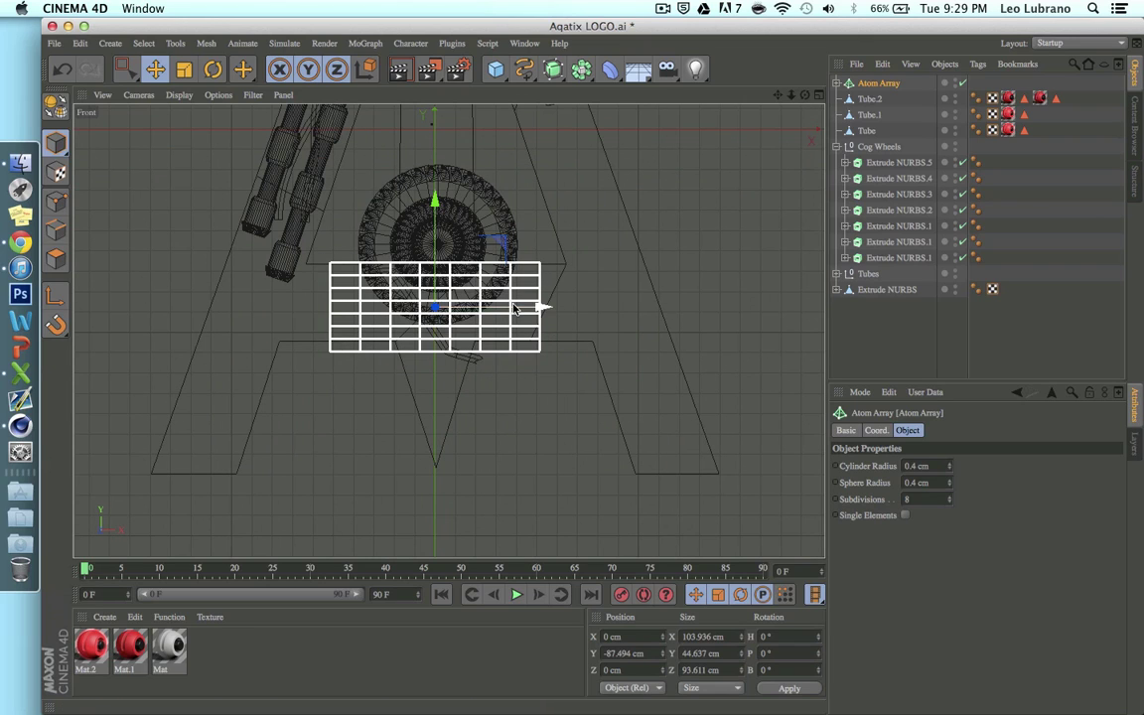
pyautogui.moveTo(523, 307); pyautogui.dragTo(548, 306)
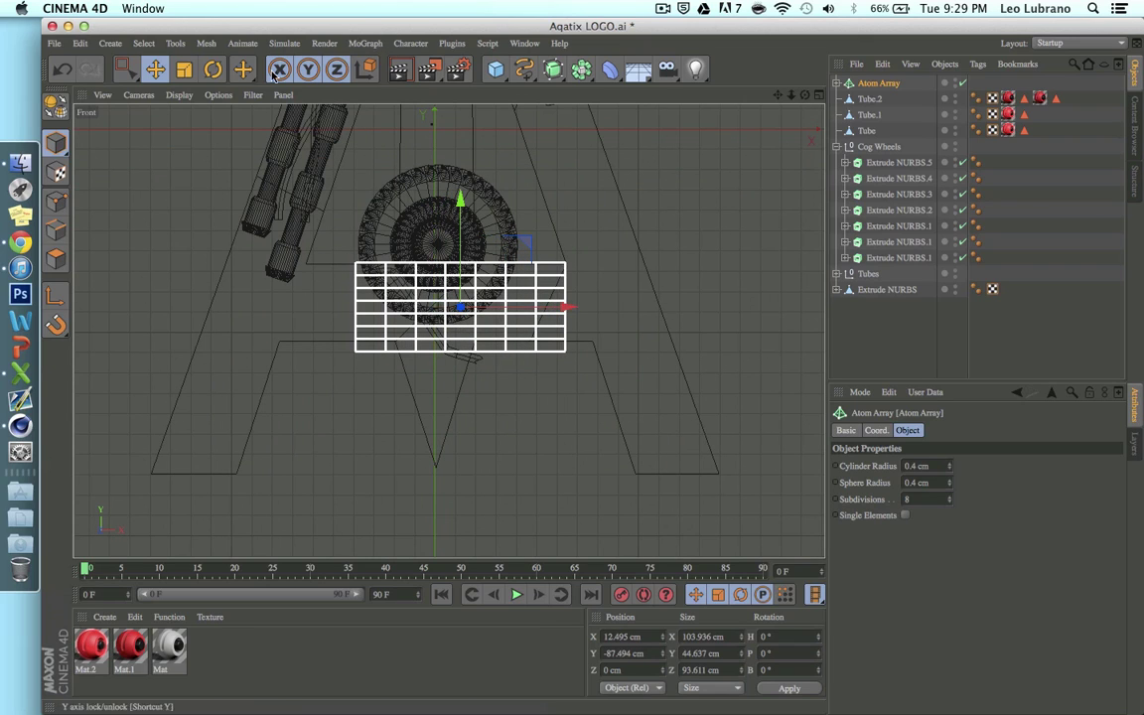
# Scale the Atom Array uniformly to about 86.1 × 37 × 77.5 cm and raise it to about Y -85.2 cm
pyautogui.press('t')
pyautogui.moveTo(660, 205); pyautogui.dragTo(558, 246)
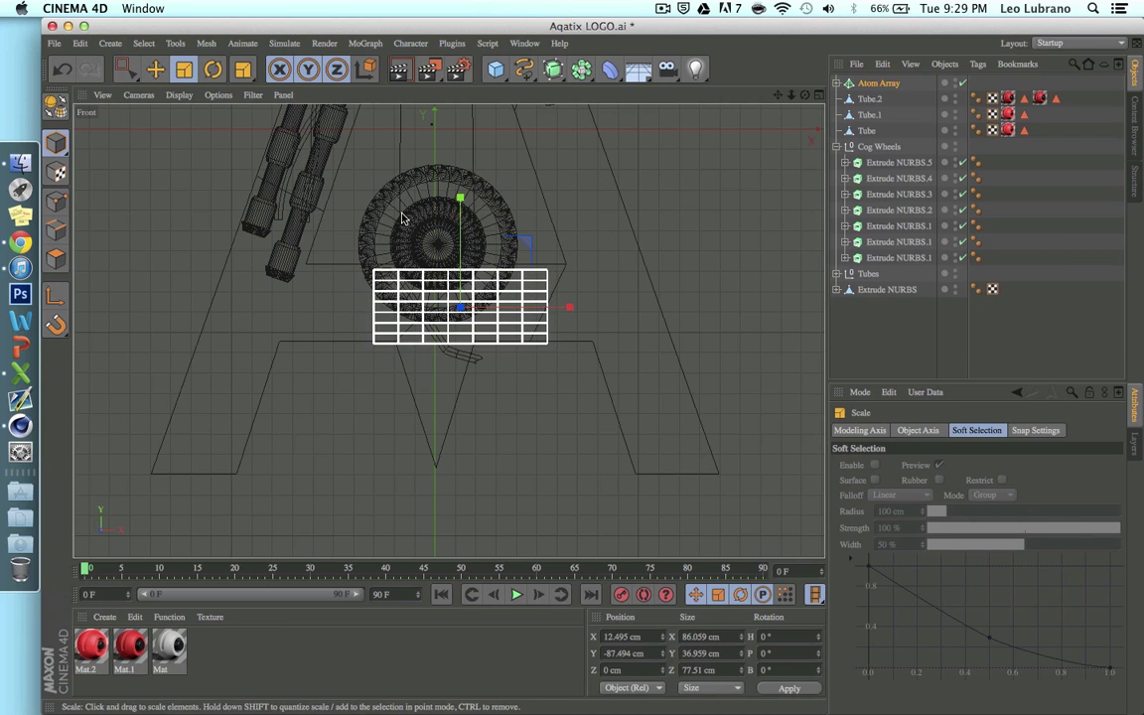
pyautogui.press('e')
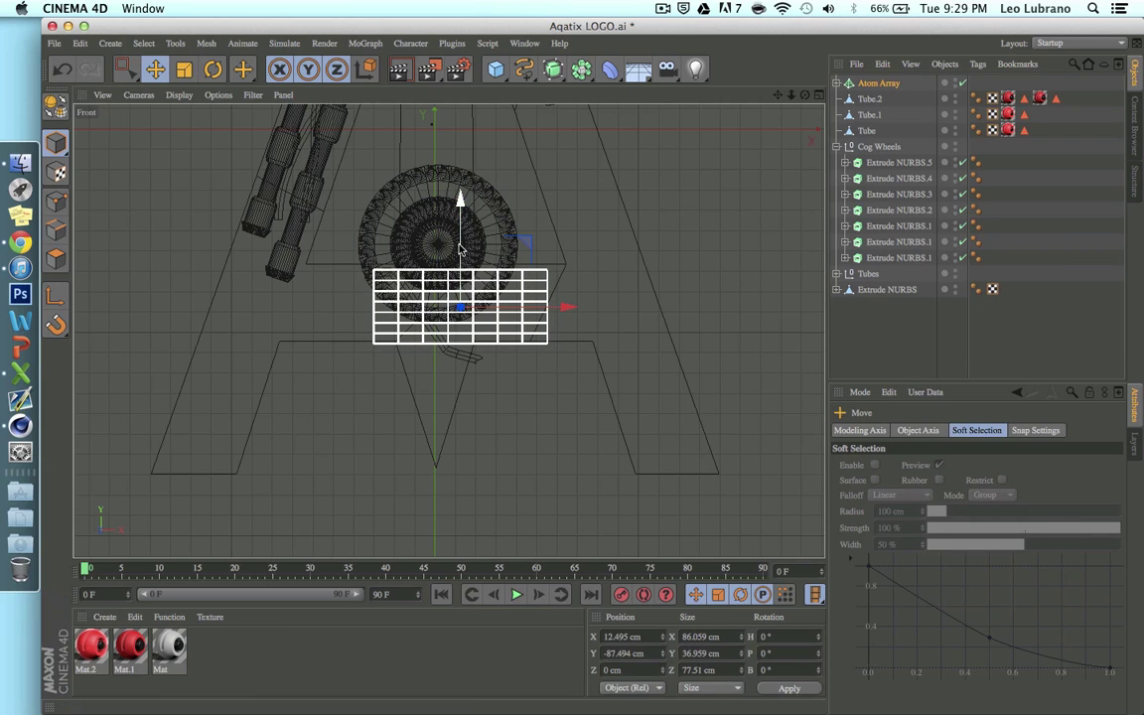
pyautogui.moveTo(459, 251); pyautogui.dragTo(458, 245)
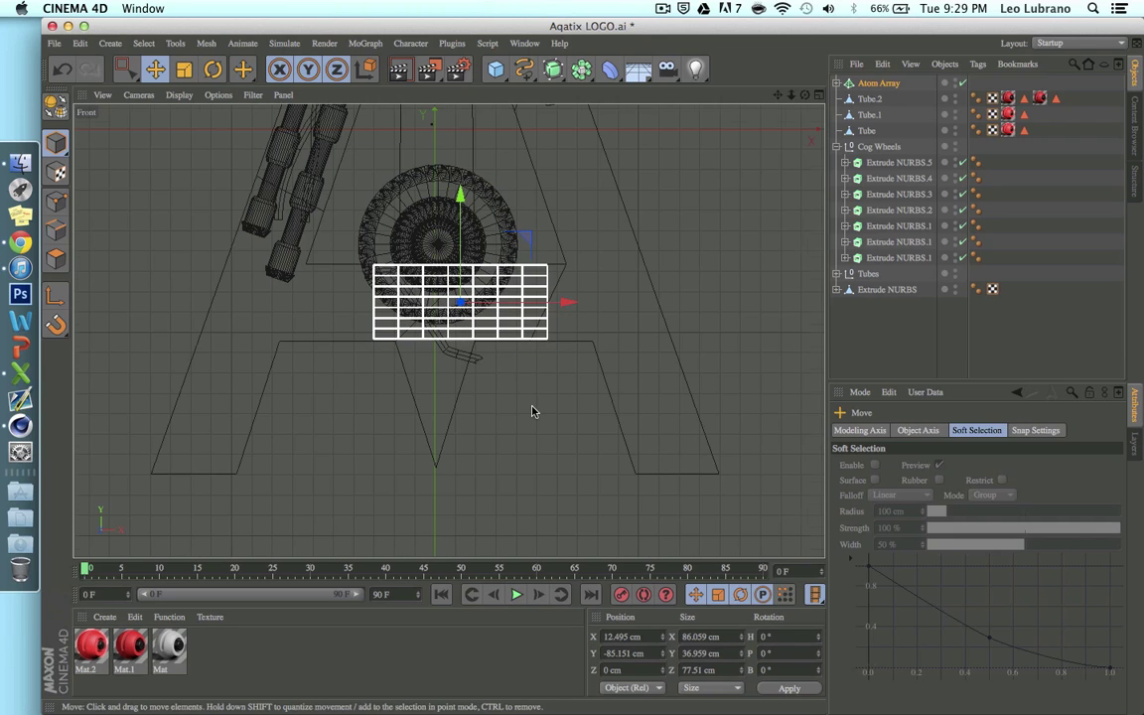
# In the perspective view, push the Atom Array back into the letter to about Z 78.3 cm and shift it to about X 24 cm
pyautogui.scroll(3, 533, 409)
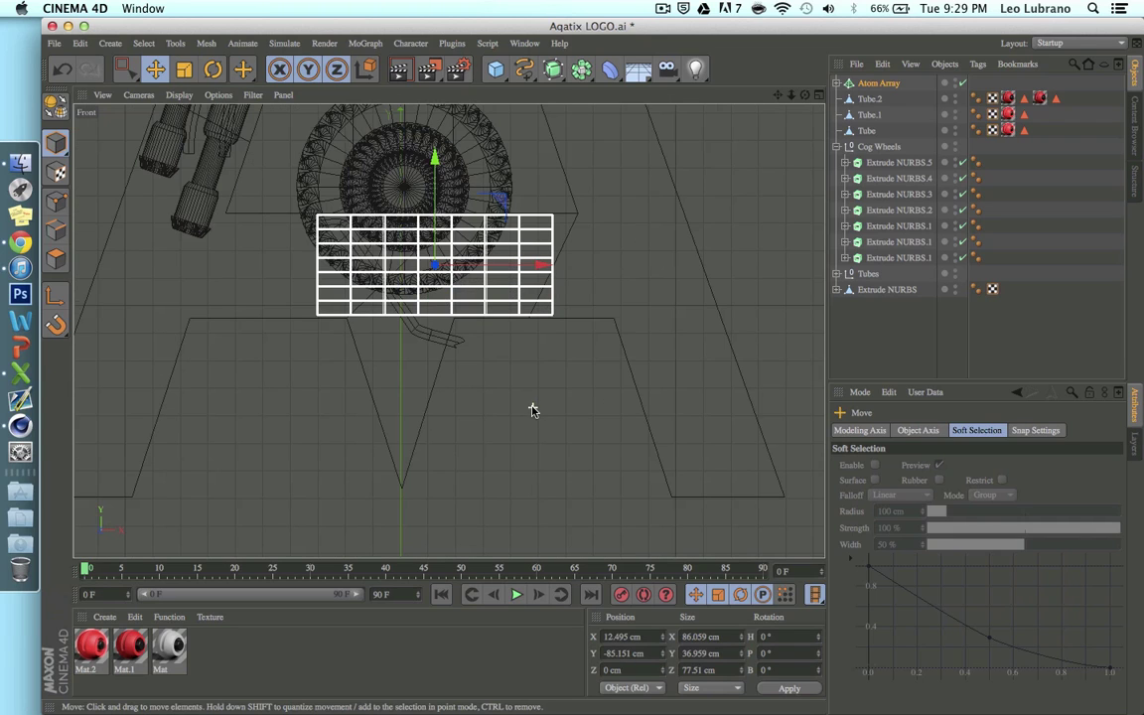
pyautogui.click(818, 95)
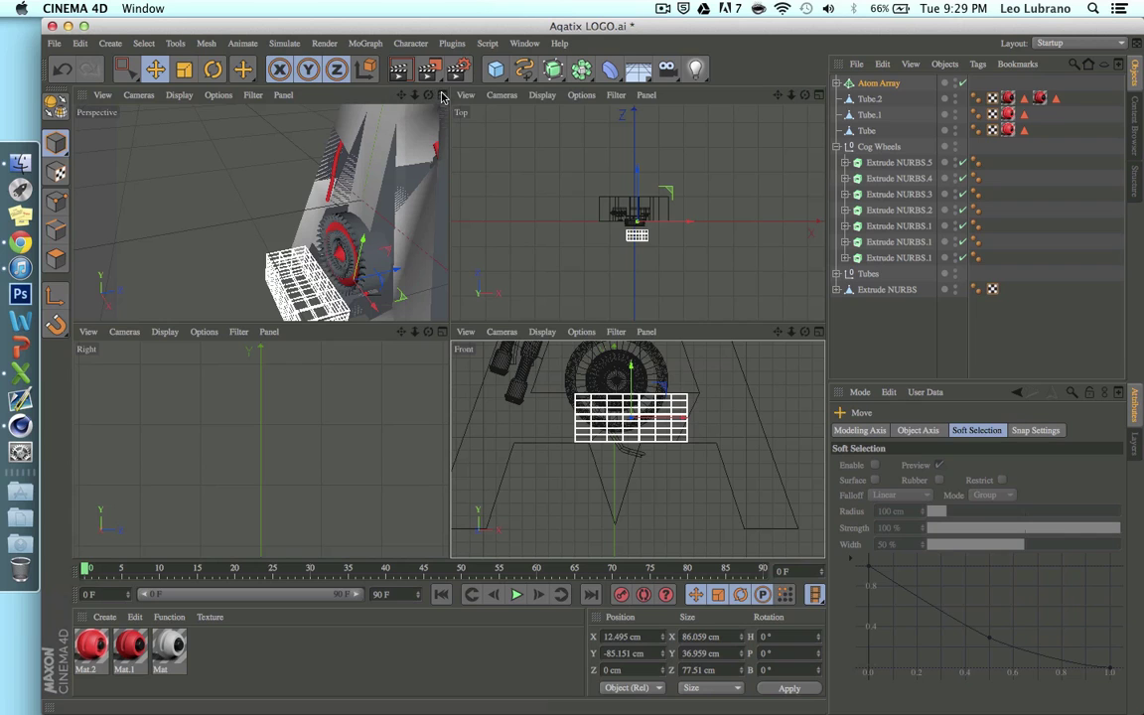
pyautogui.click(442, 95)
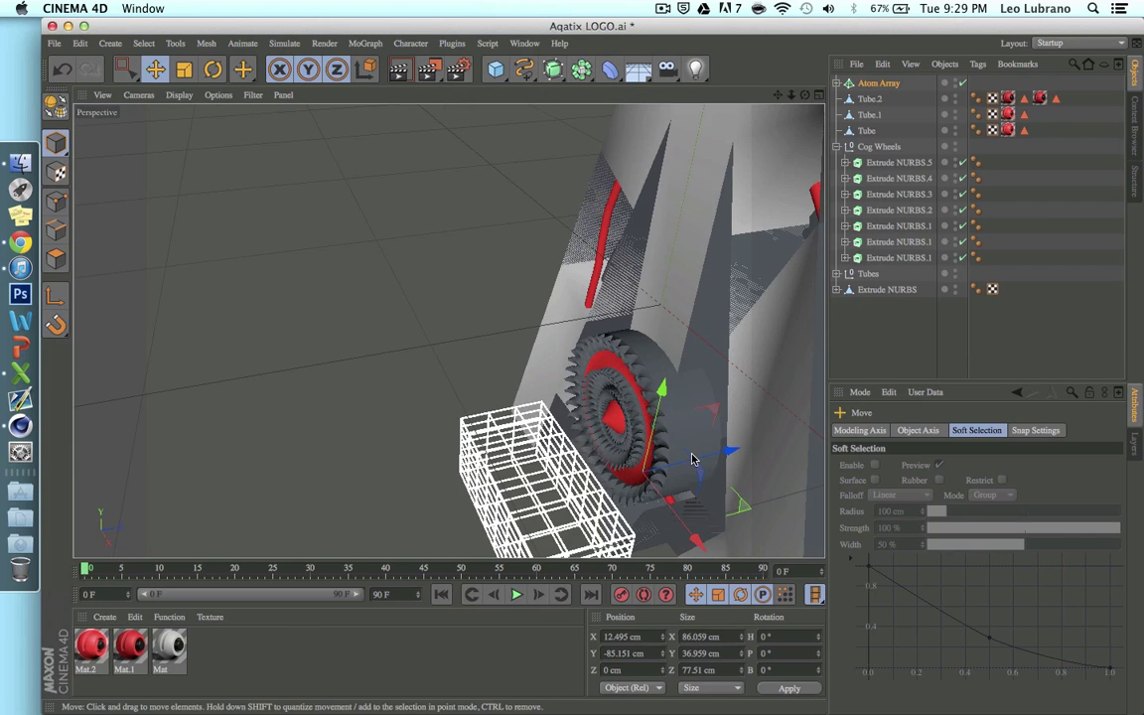
pyautogui.moveTo(728, 449); pyautogui.dragTo(810, 425)
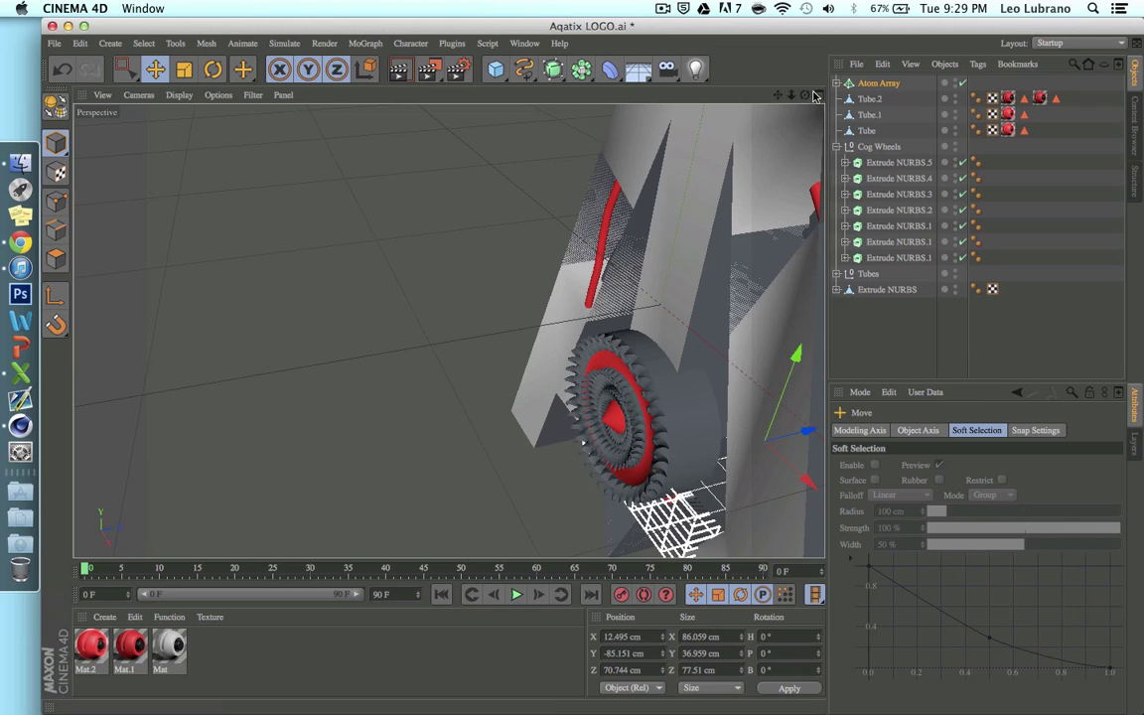
pyautogui.moveTo(804, 95)
pyautogui.mouseDown()
pyautogui.moveTo(725, 91)
pyautogui.moveTo(800, 97)
pyautogui.moveTo(773, 97)
pyautogui.moveTo(748, 77)
pyautogui.moveTo(818, 99)
pyautogui.mouseUp()
pyautogui.moveTo(548, 444); pyautogui.dragTo(556, 437)
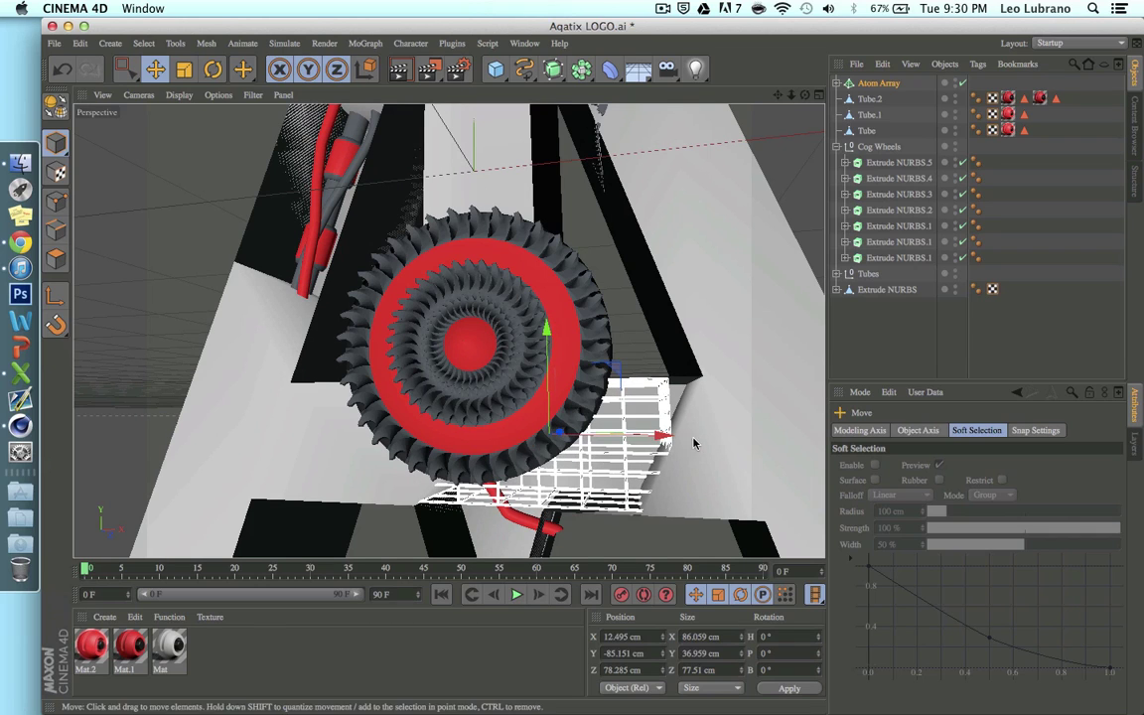
pyautogui.moveTo(658, 432); pyautogui.dragTo(689, 444)
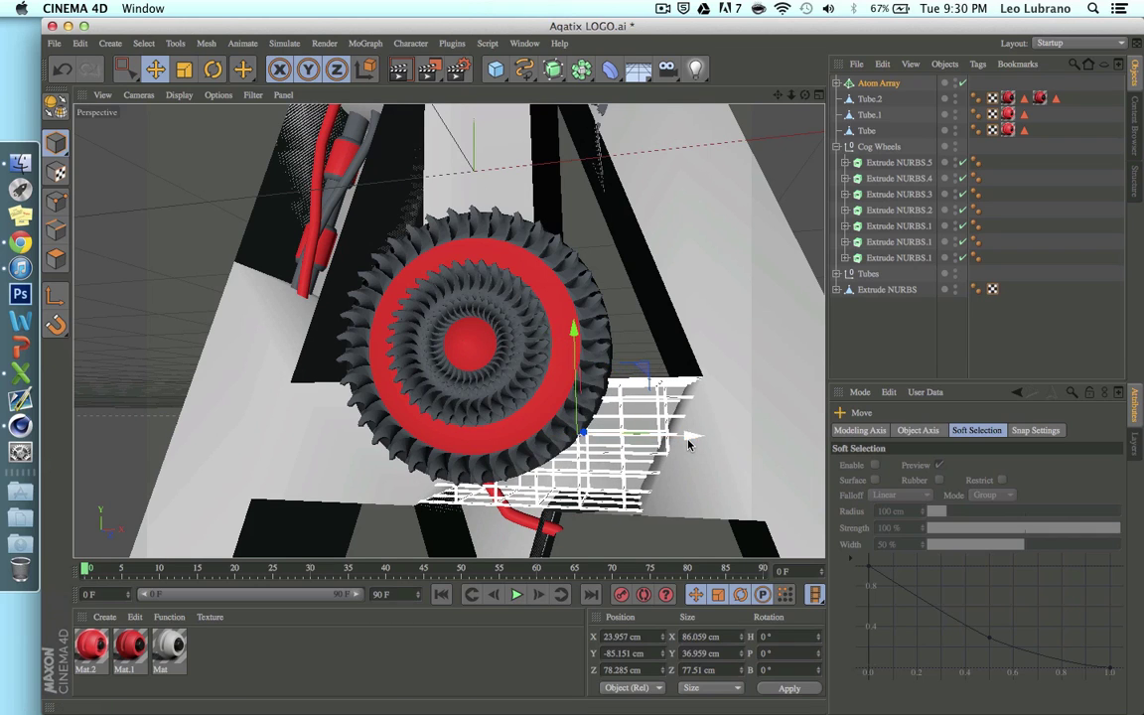
# Deselect the Atom Array and examine how the lattice, disc and red tube sit in the letter A, up close and from the front
pyautogui.moveTo(791, 95); pyautogui.dragTo(735, 124)
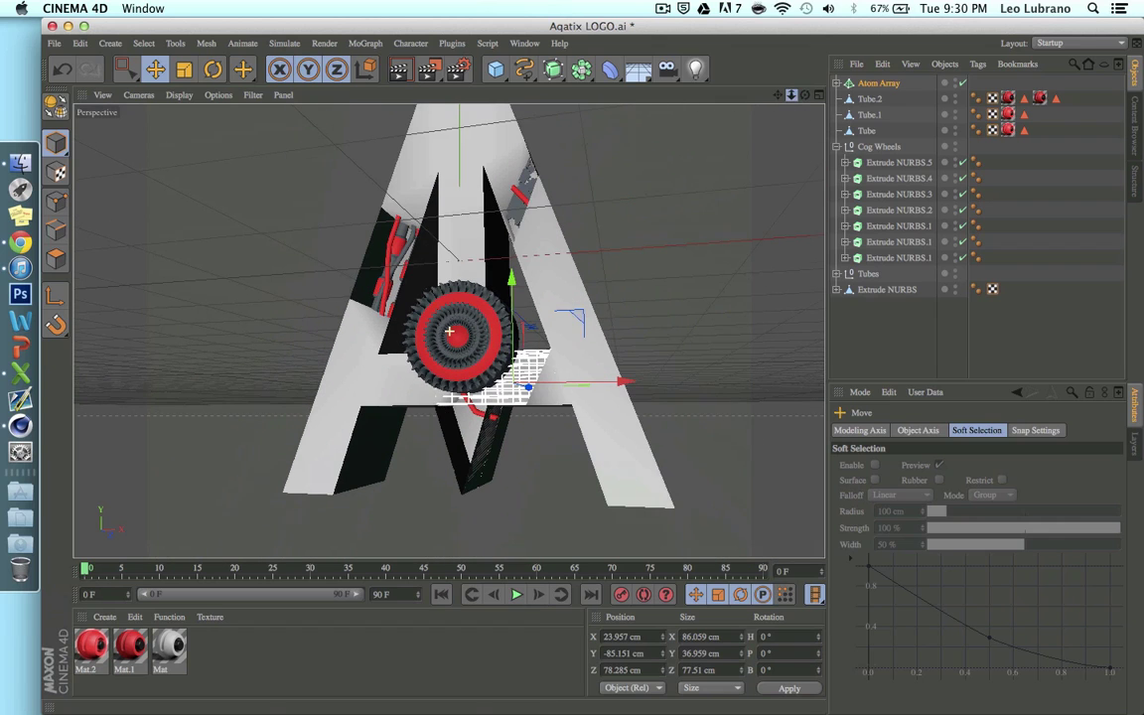
pyautogui.click(567, 446)
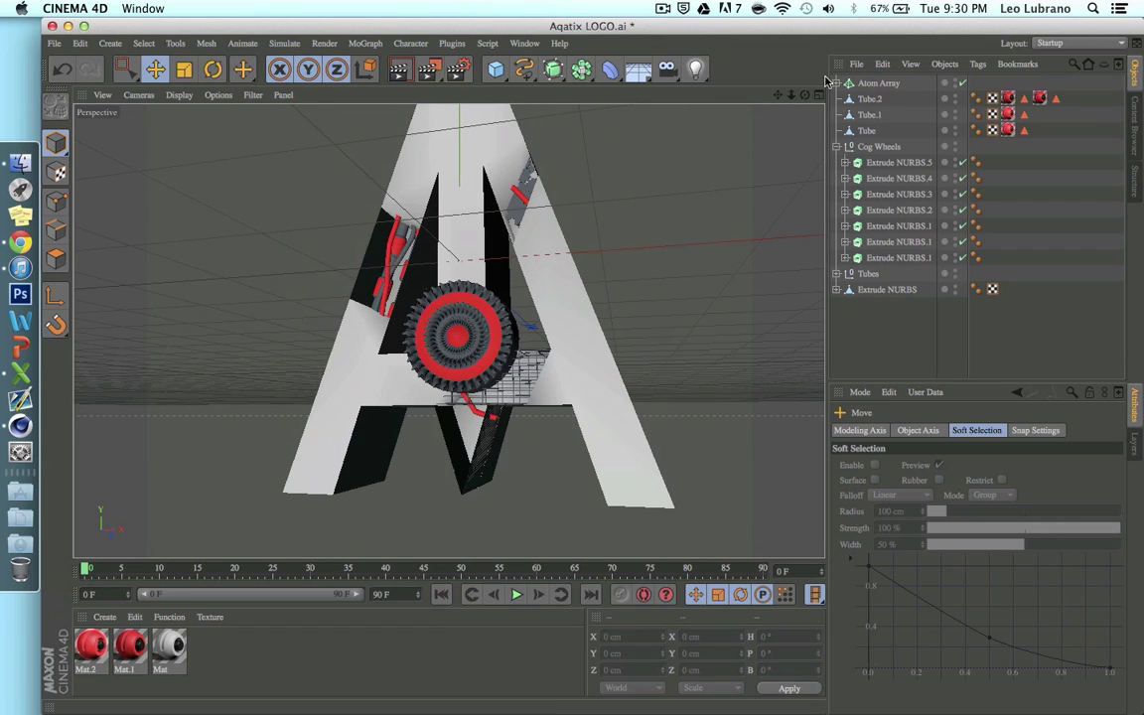
pyautogui.moveTo(804, 96); pyautogui.dragTo(791, 115)
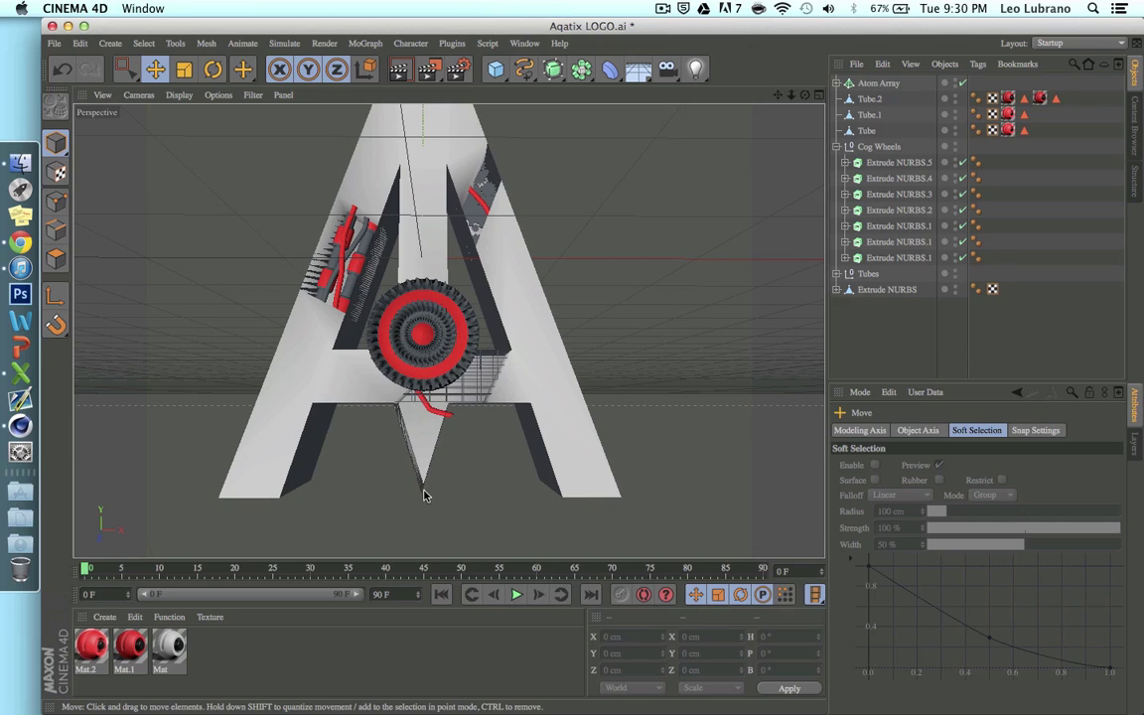
pyautogui.scroll(5, 399, 407)
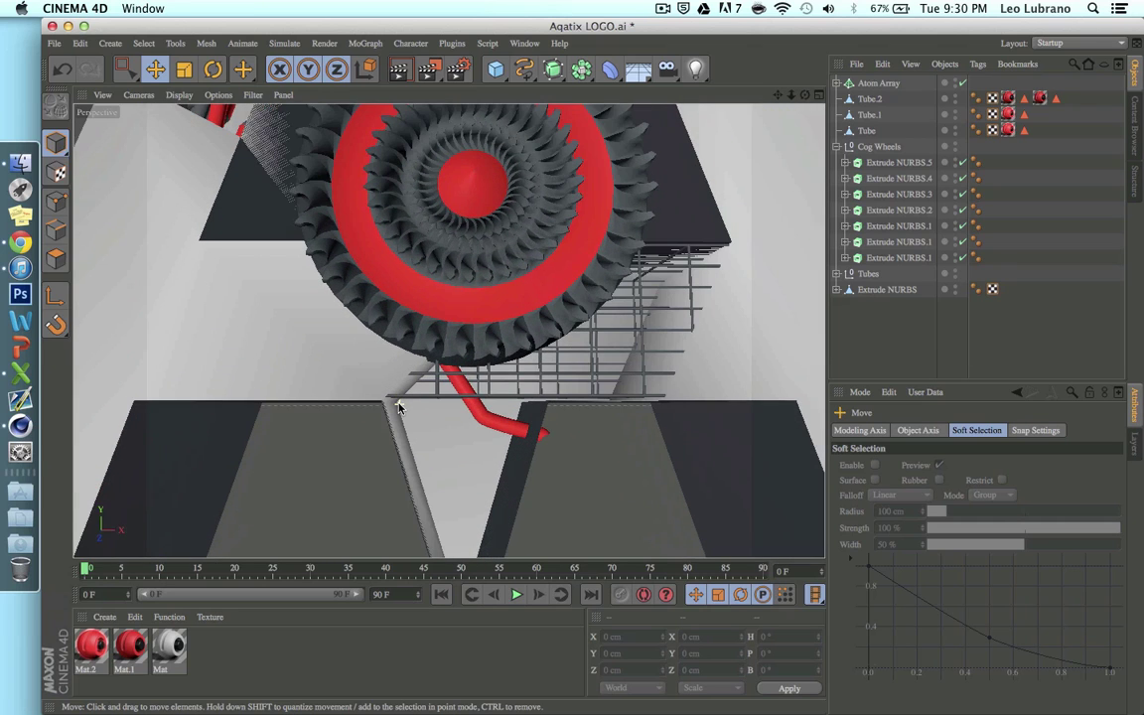
pyautogui.keyDown('alt'); pyautogui.moveTo(611, 344); pyautogui.dragTo(449, 331, button='middle'); pyautogui.keyUp('alt')
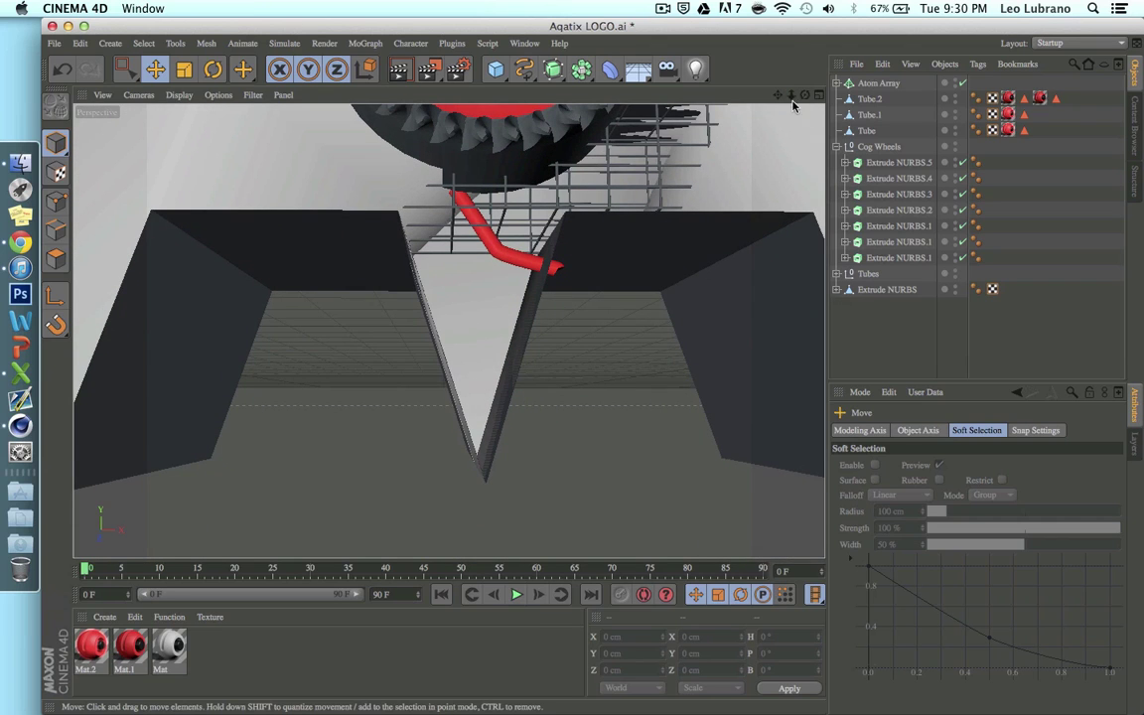
pyautogui.moveTo(792, 96); pyautogui.dragTo(449, 330)
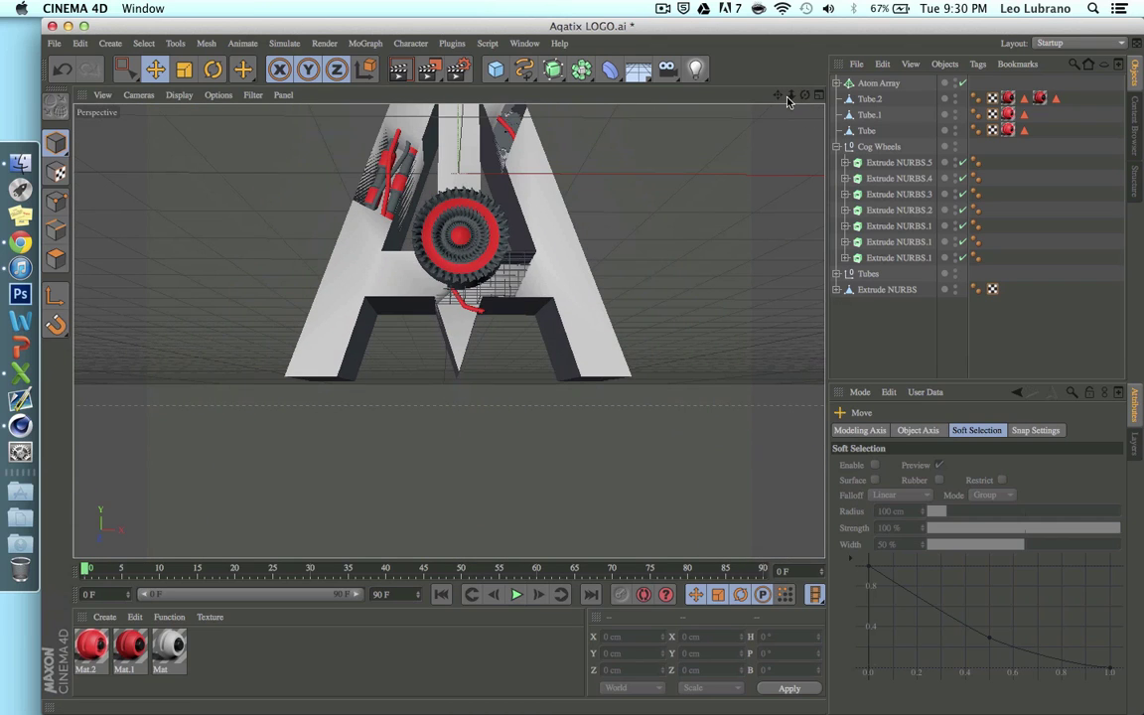
pyautogui.moveTo(777, 96); pyautogui.dragTo(809, 214)
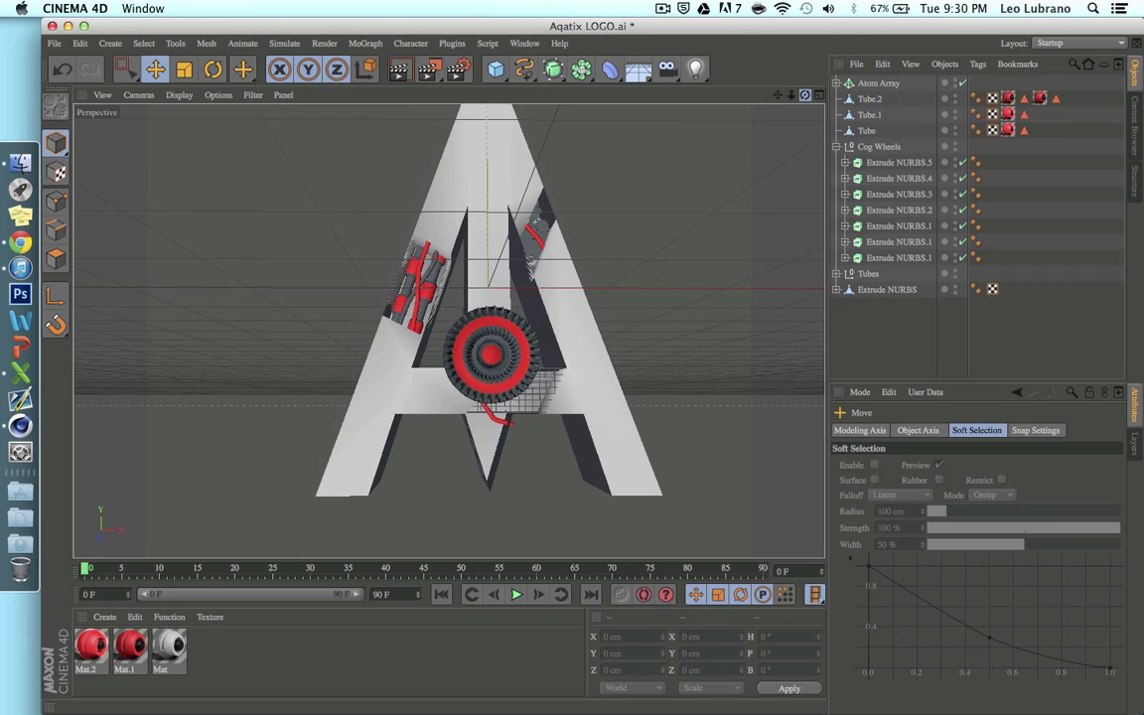
pyautogui.moveTo(805, 96)
pyautogui.mouseDown()
pyautogui.moveTo(448, 331)
pyautogui.moveTo(806, 99)
pyautogui.mouseUp()
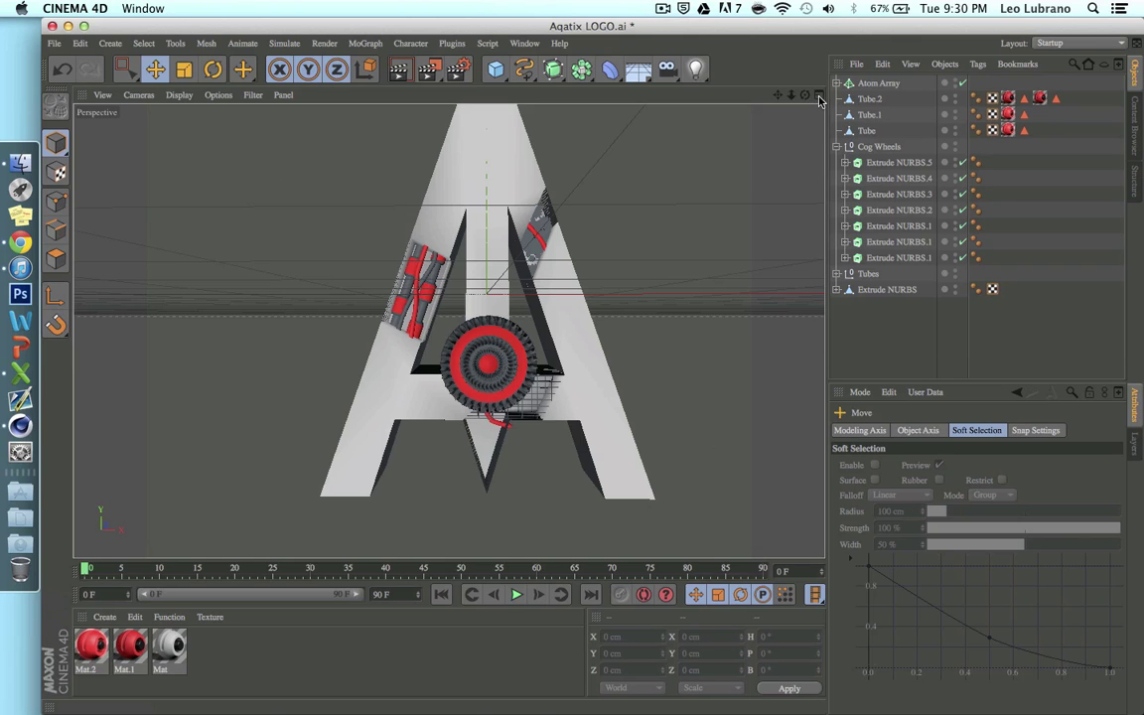
pyautogui.moveTo(777, 94); pyautogui.dragTo(452, 330)
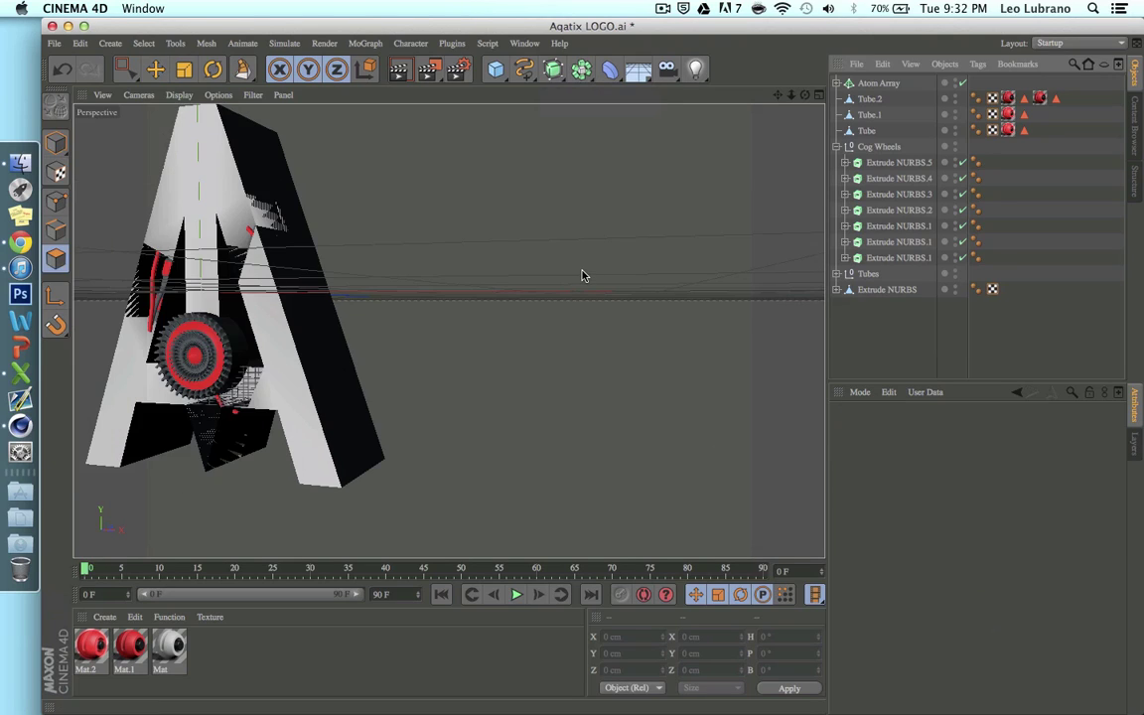
pyautogui.click(661, 9)
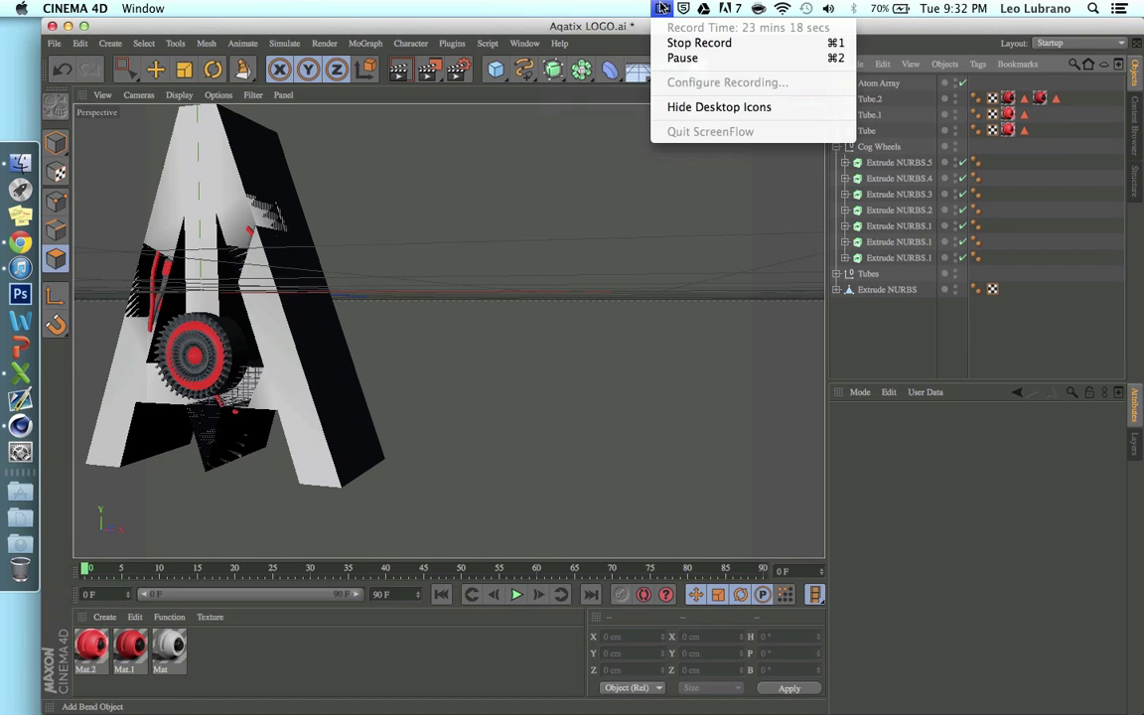
pyautogui.click(661, 9)
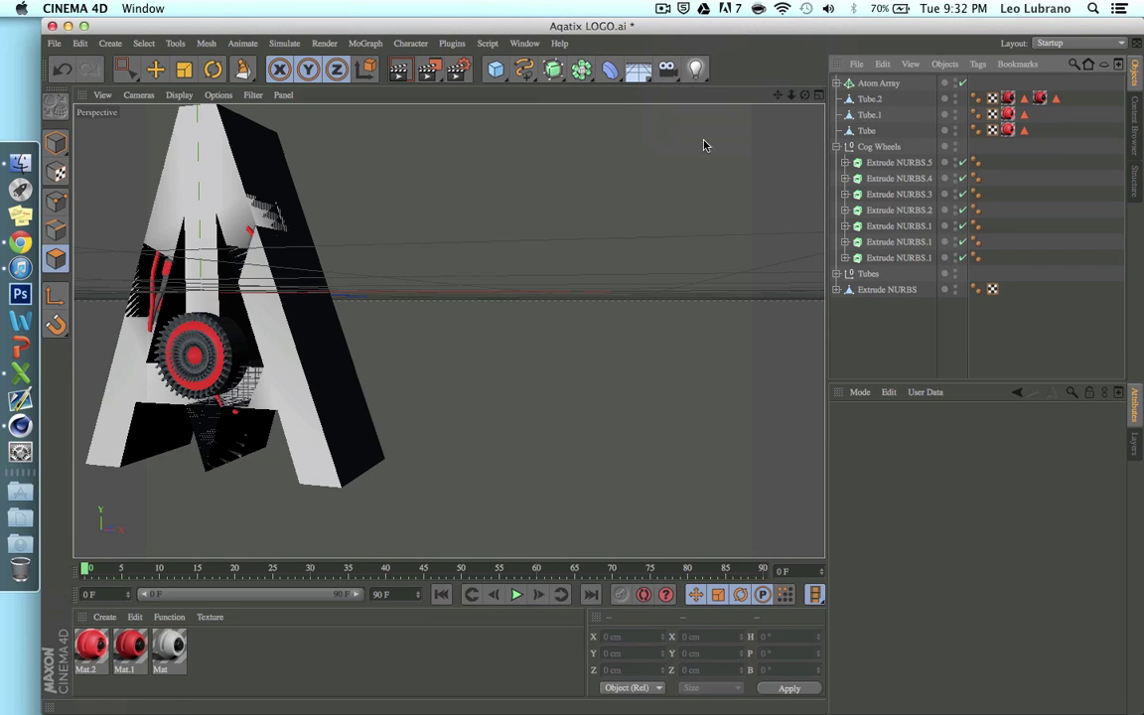
# Add a Tube primitive with an inner radius of 0 cm and its orientation set to -Z
pyautogui.click(57, 143)
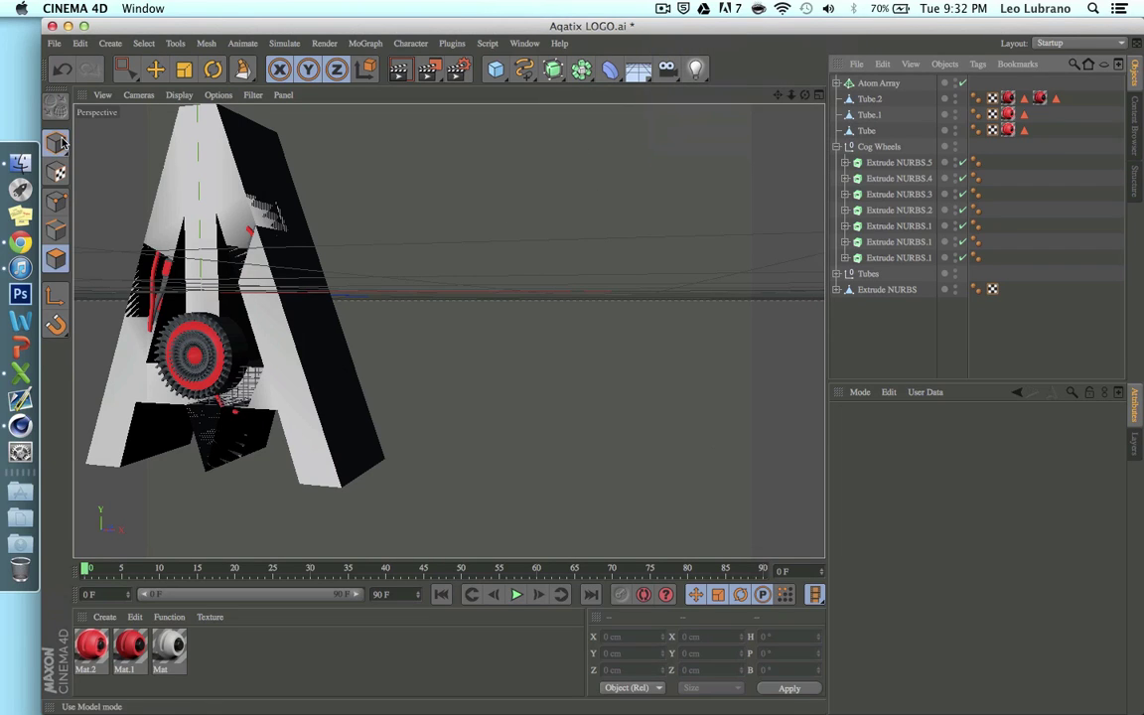
pyautogui.click(496, 70)
pyautogui.click(496, 71)
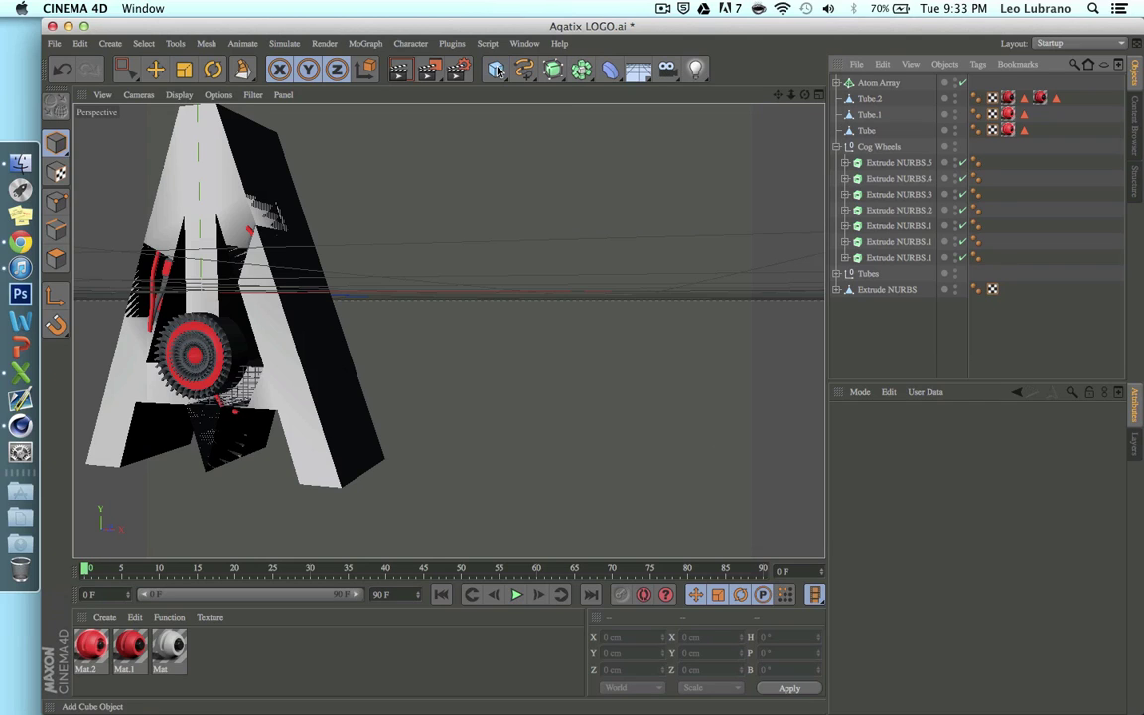
pyautogui.click(496, 71)
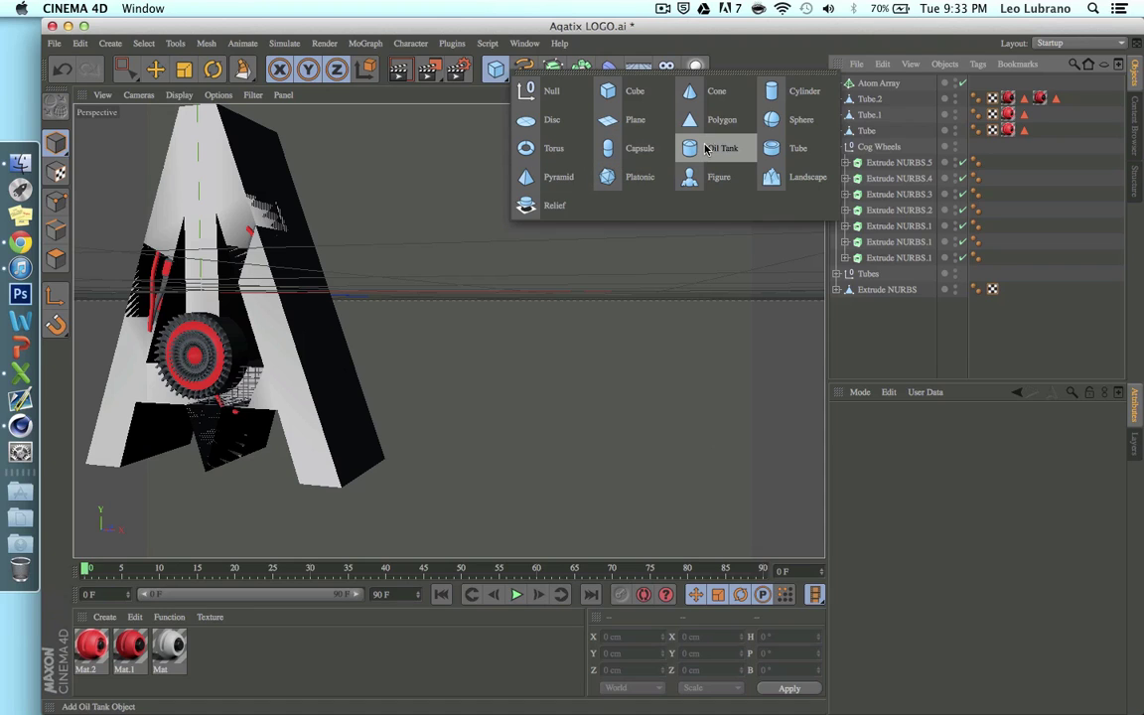
pyautogui.click(779, 149)
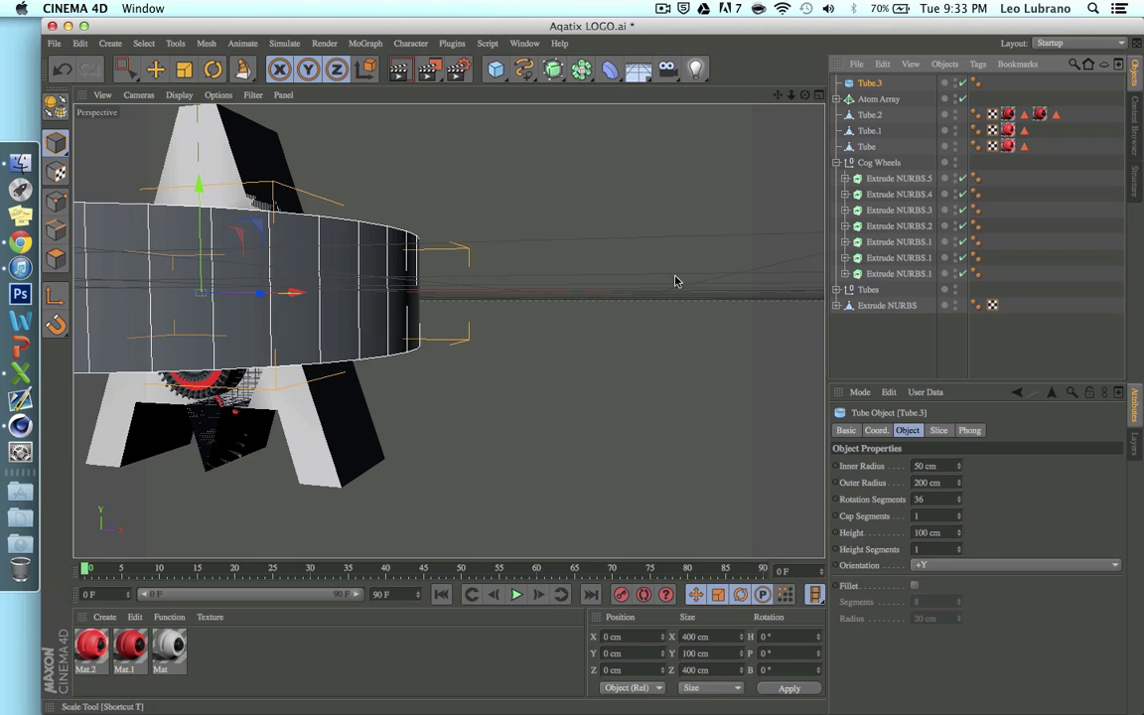
pyautogui.click(155, 69)
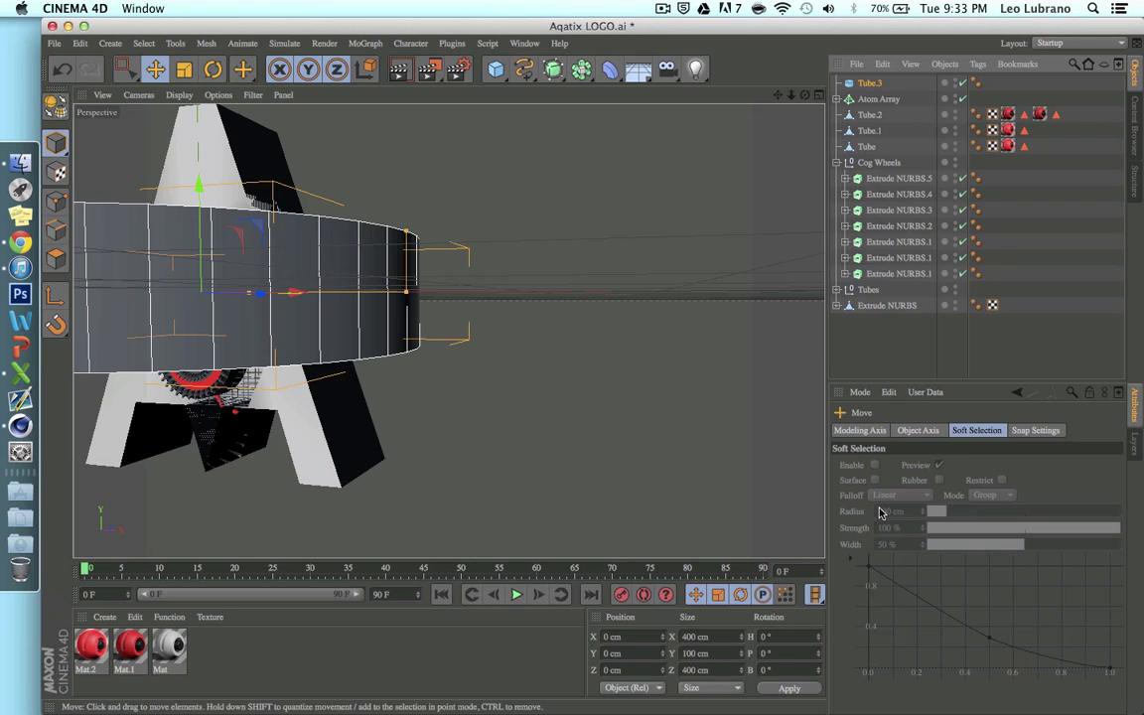
pyautogui.click(870, 83)
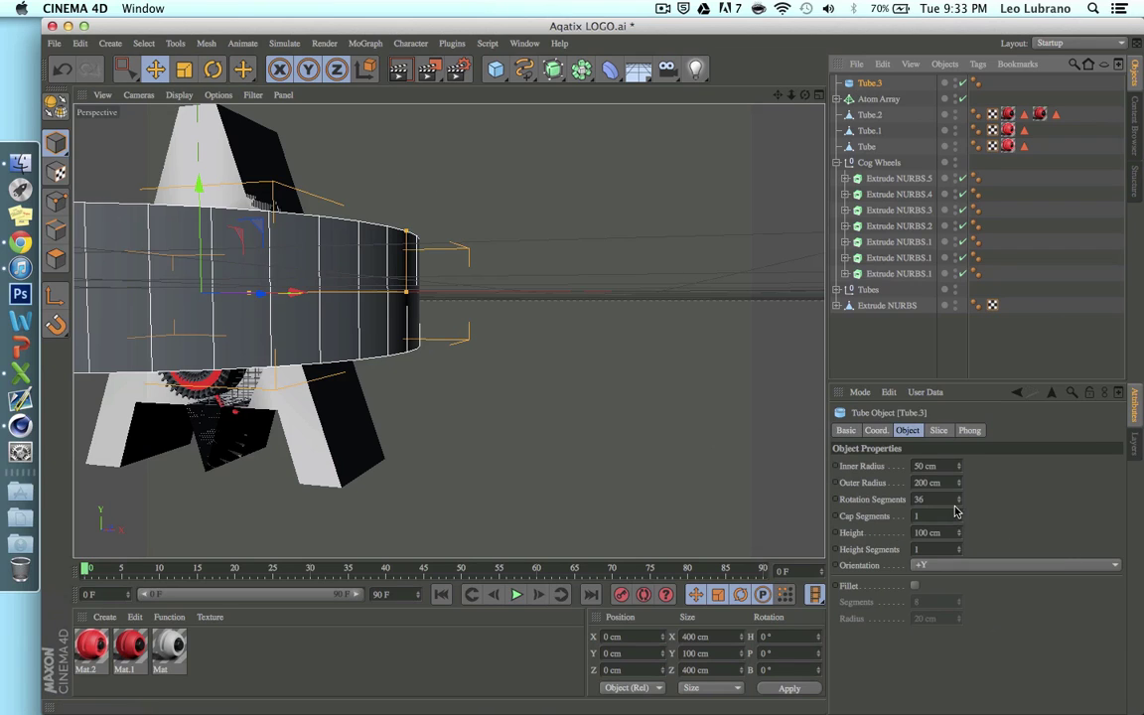
pyautogui.moveTo(959, 468); pyautogui.dragTo(959, 491)
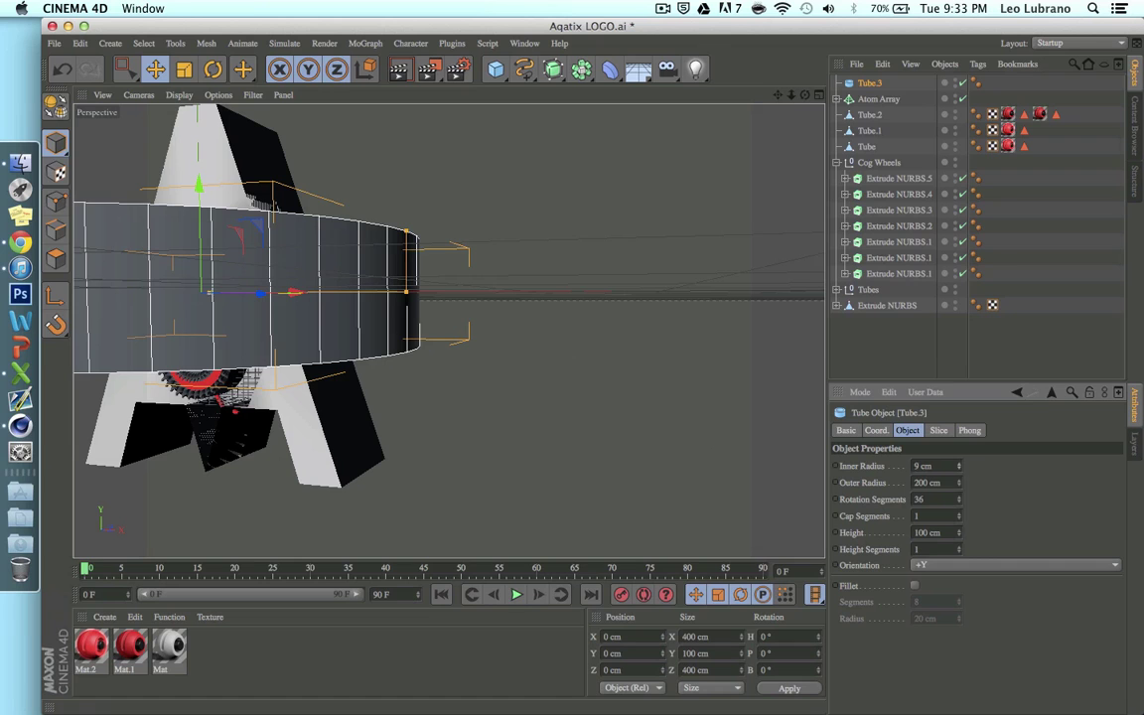
pyautogui.click(971, 566)
pyautogui.click(869, 605)
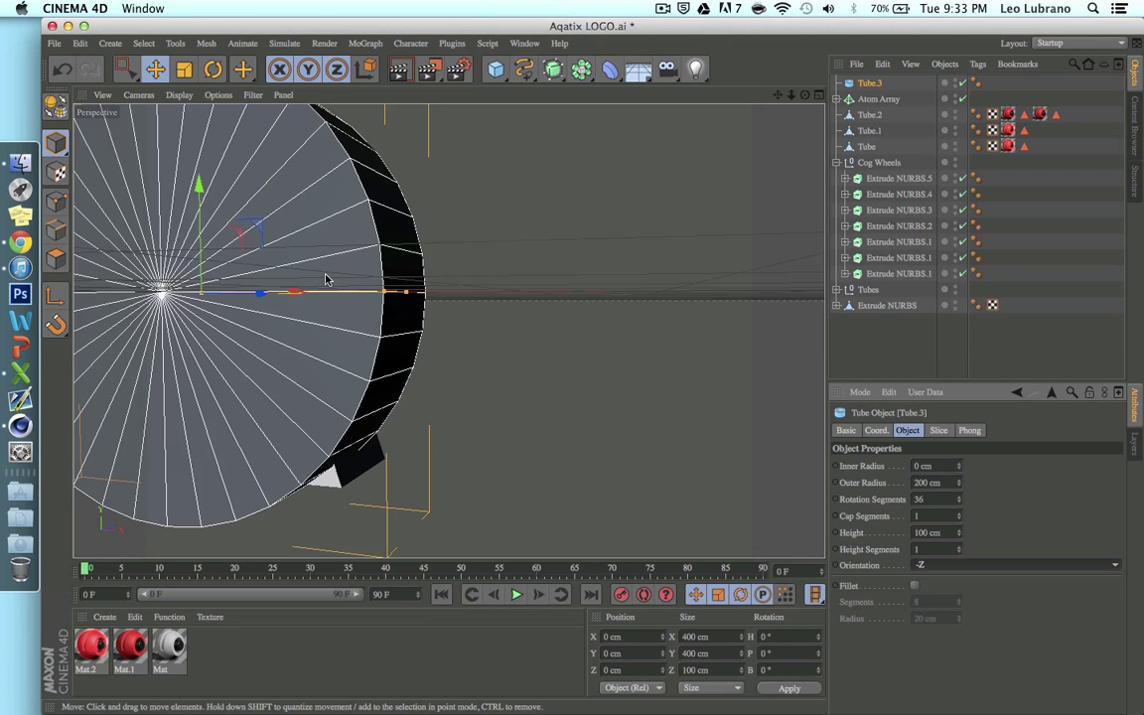
# Move the new tube beside the letter to about X 218.9 cm and reduce its outer radius to 79 cm
pyautogui.moveTo(289, 294); pyautogui.dragTo(645, 303)
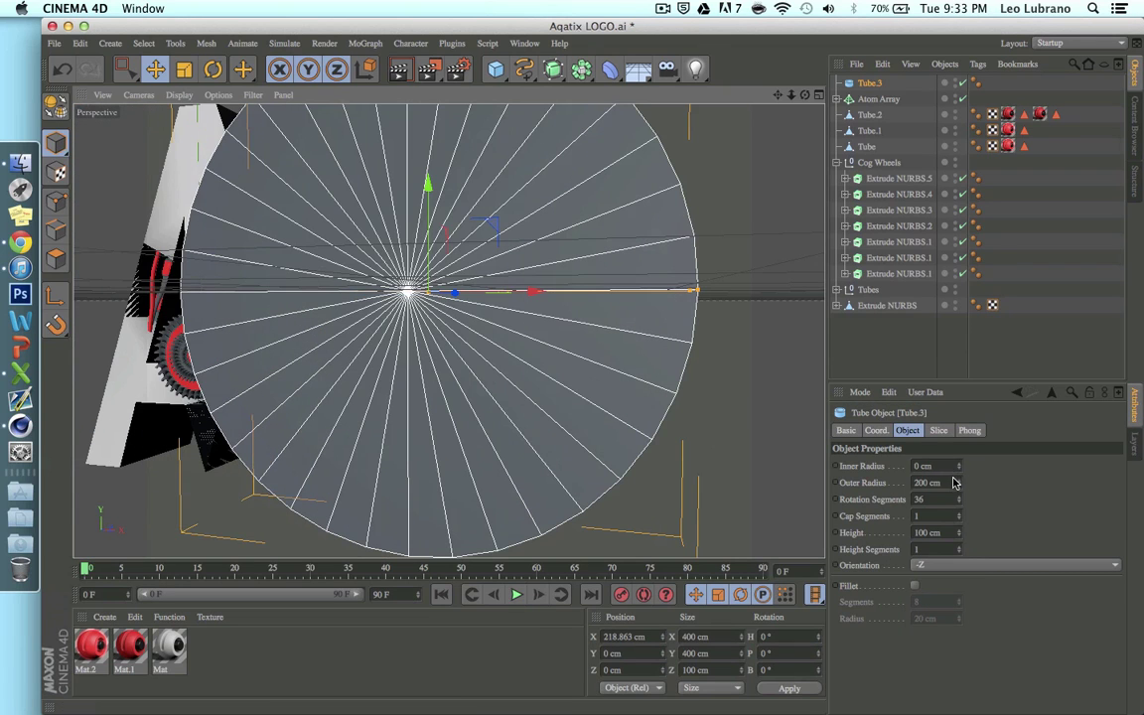
pyautogui.moveTo(959, 484); pyautogui.dragTo(959, 564)
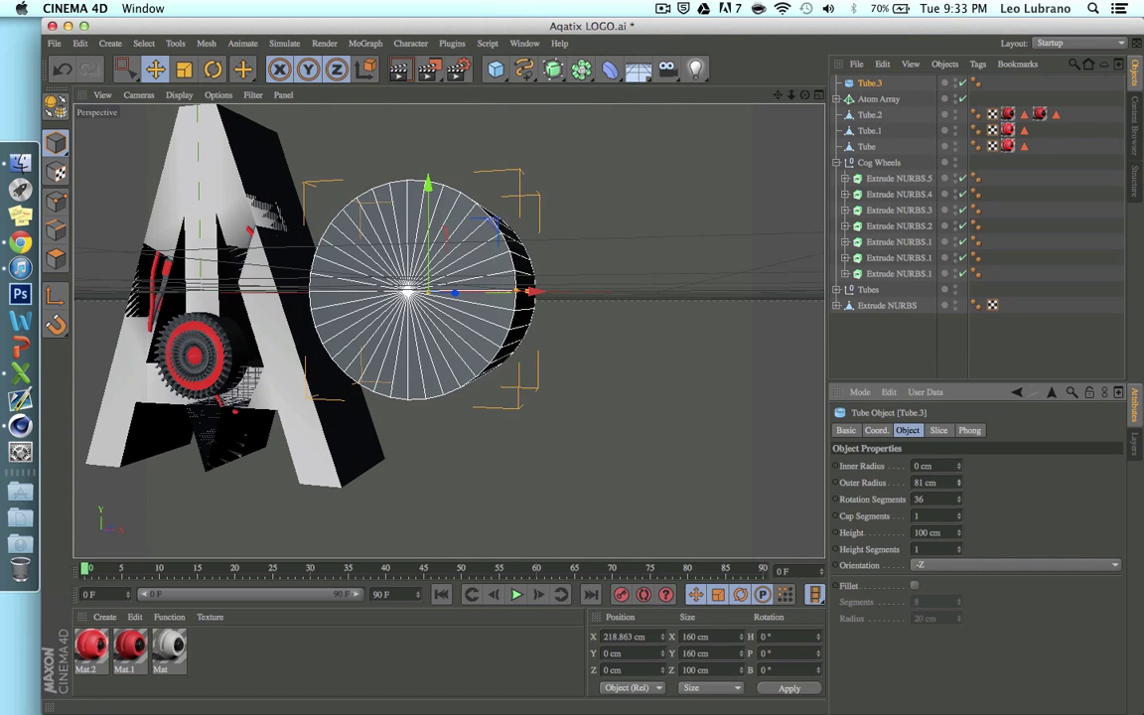
pyautogui.click(959, 486)
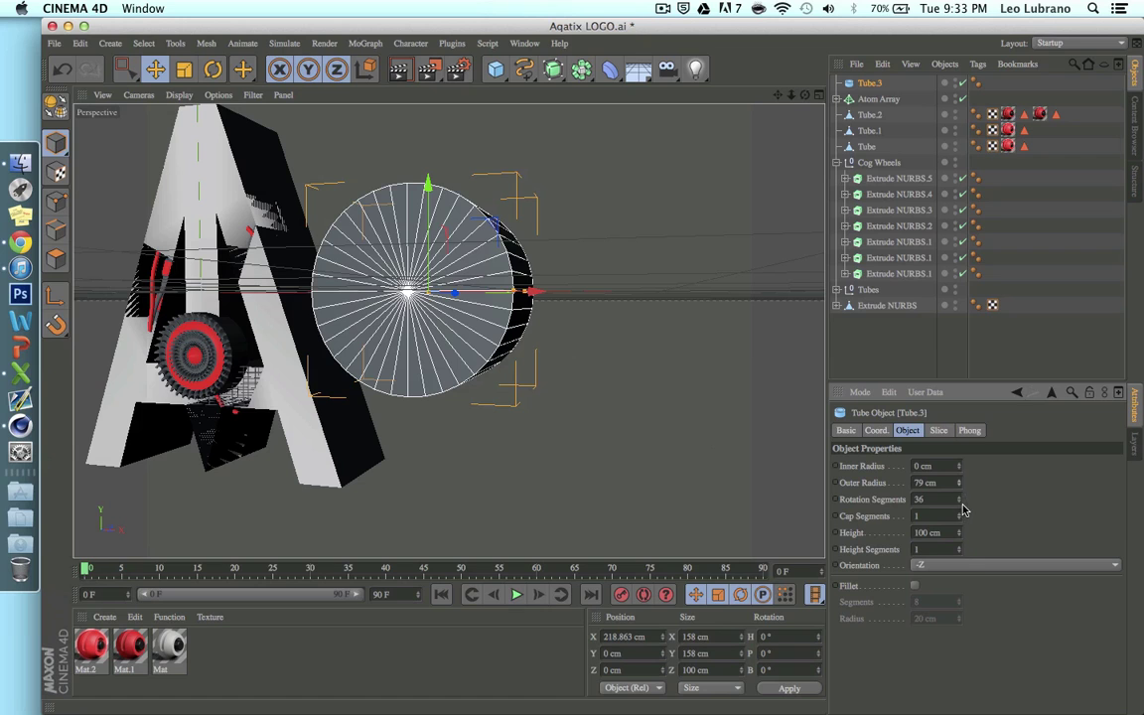
# Give the tube 5 rotation segments and 2 height segments, and reduce its height to 61 cm
pyautogui.moveTo(957, 503); pyautogui.dragTo(957, 547)
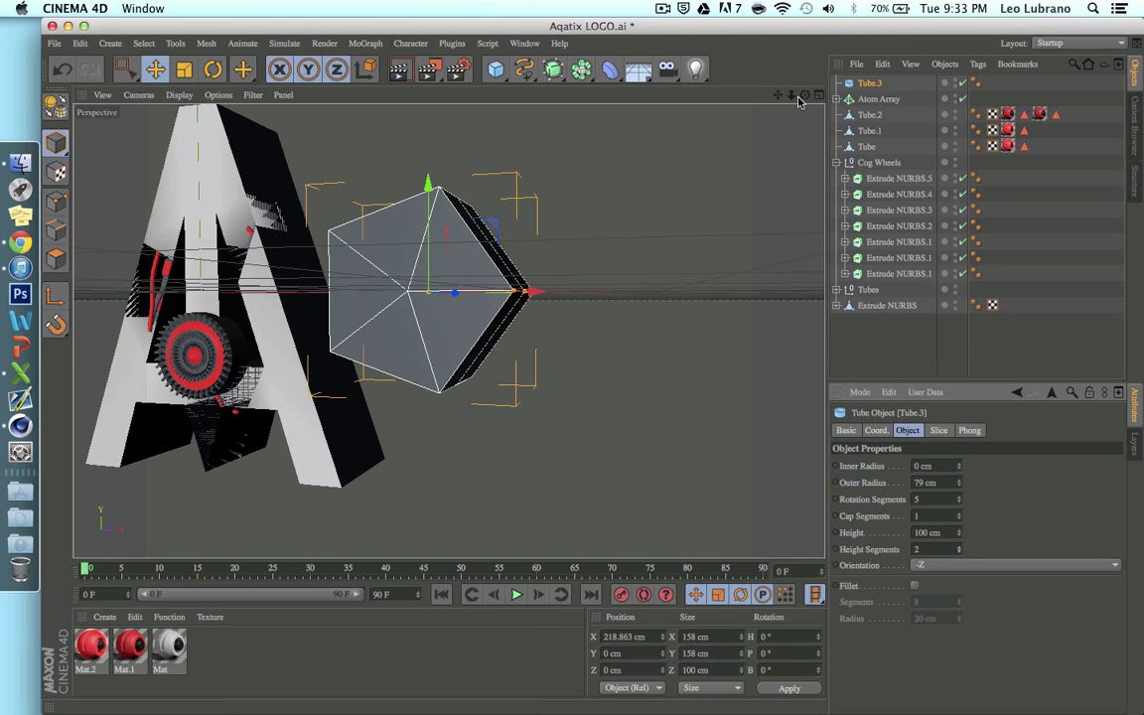
pyautogui.moveTo(799, 99); pyautogui.dragTo(448, 330)
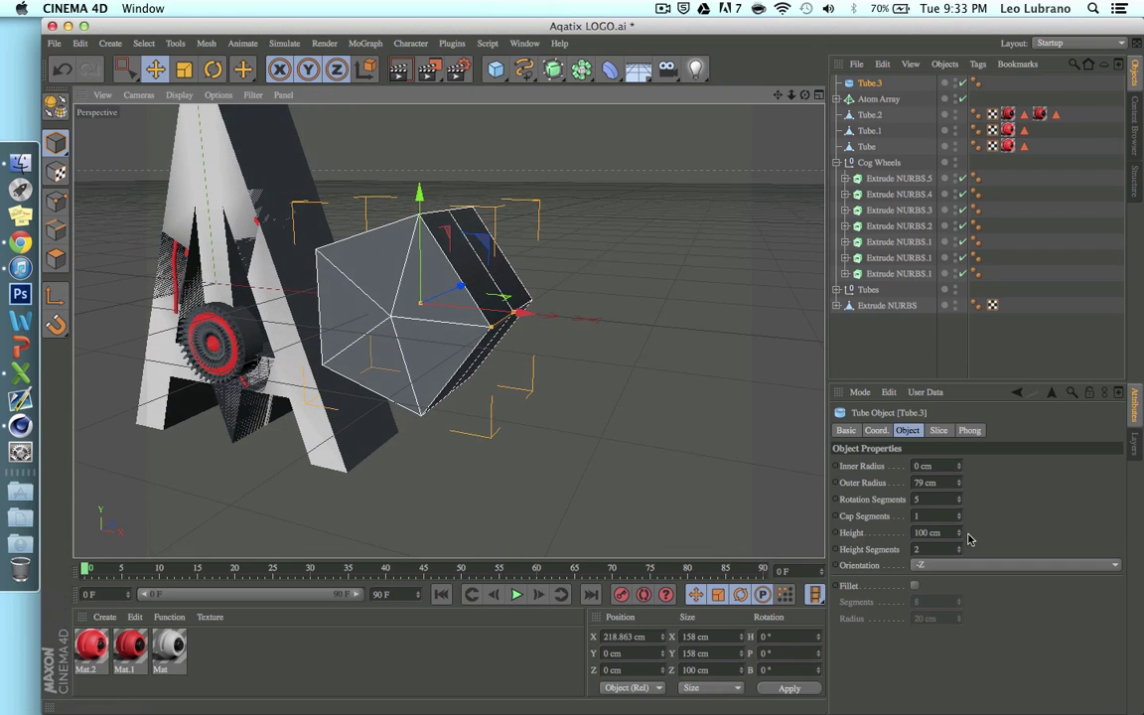
pyautogui.moveTo(958, 533); pyautogui.dragTo(958, 566)
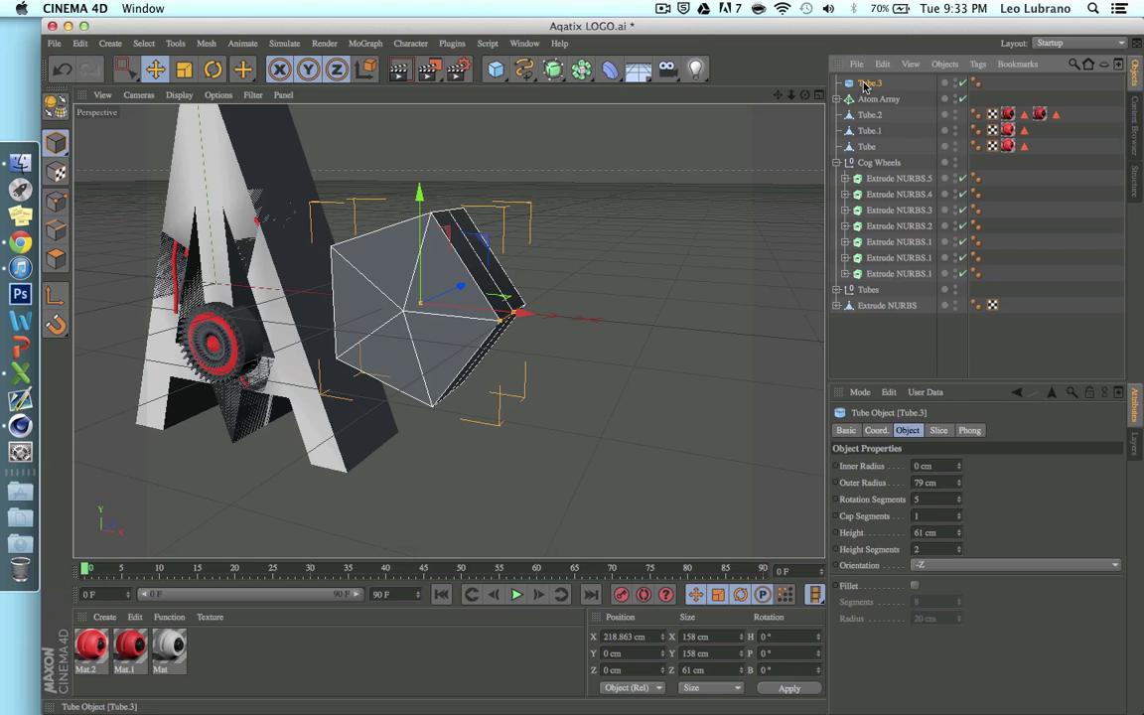
# Make the pentagonal tube editable and loop-select the front band of its side polygons for a Matrix Extrude
pyautogui.press('c')
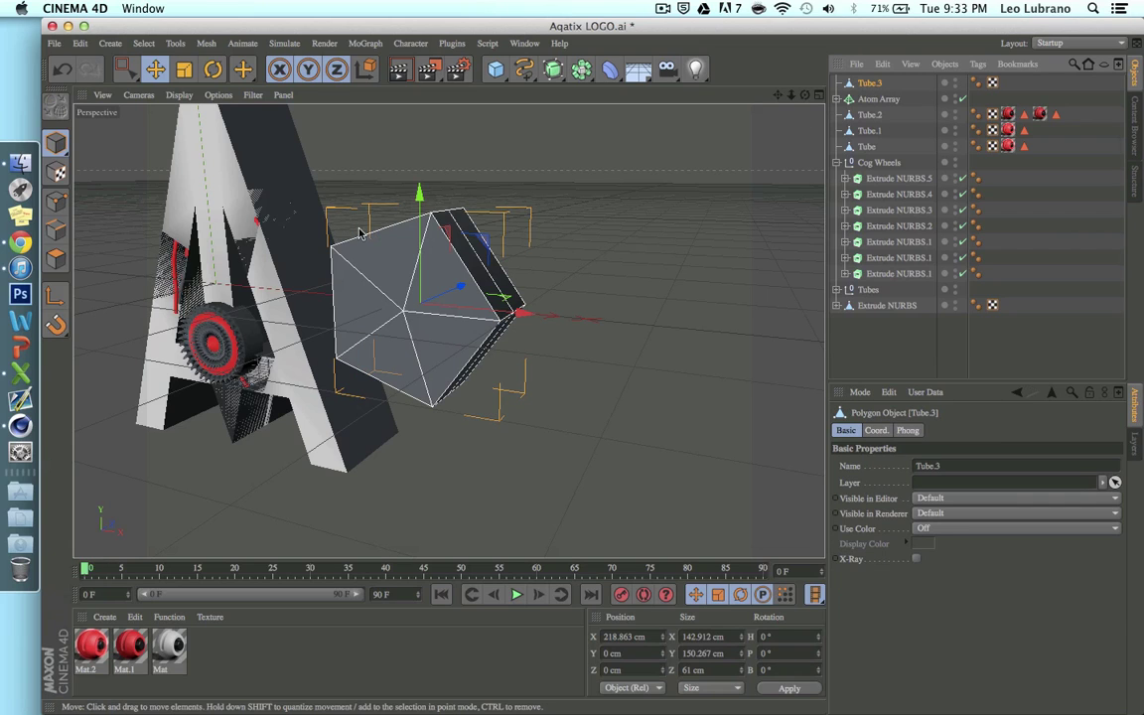
pyautogui.click(54, 232)
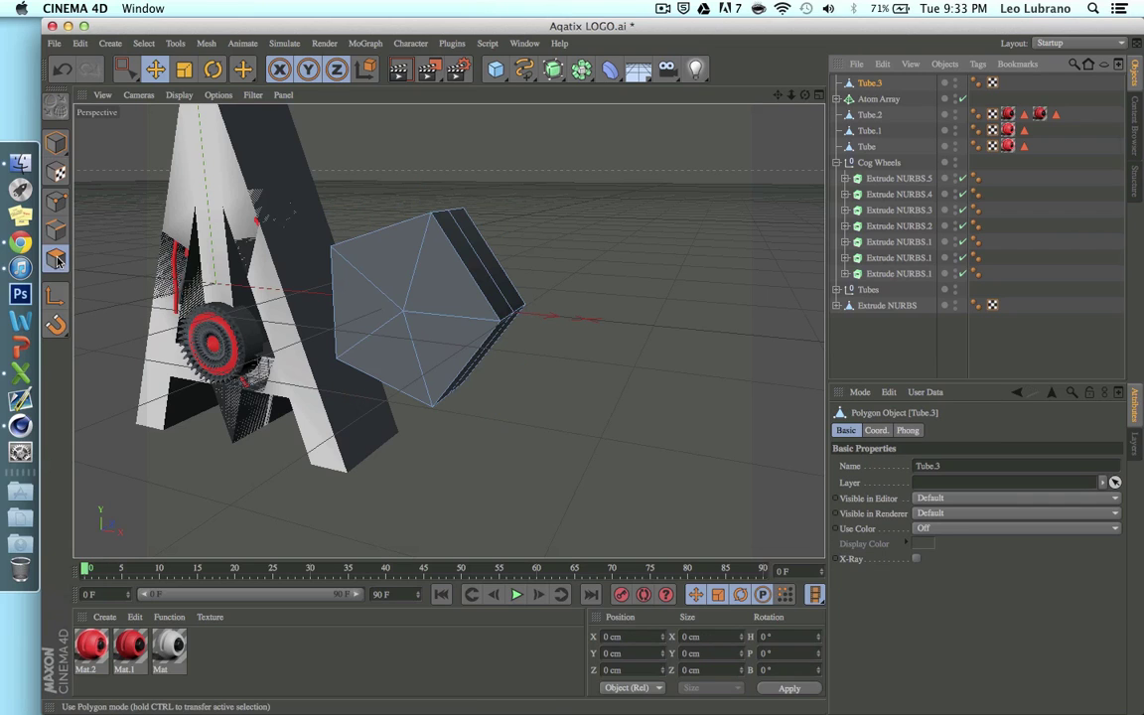
pyautogui.rightClick(640, 339)
pyautogui.click(684, 461)
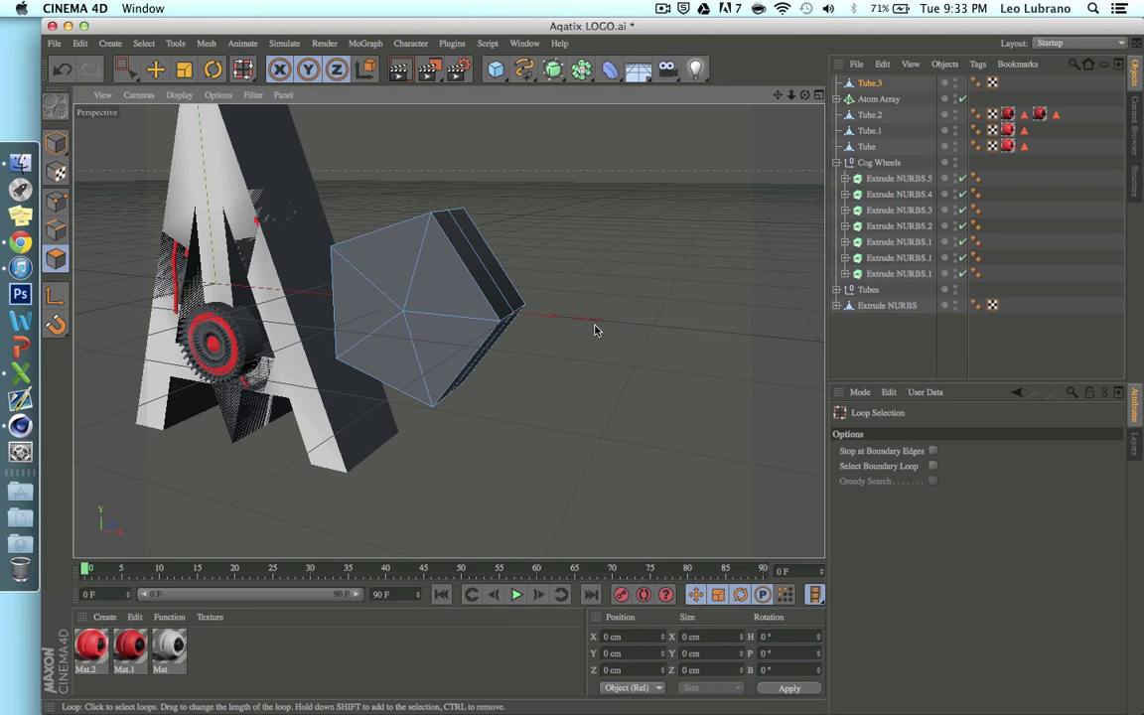
pyautogui.click(503, 320)
pyautogui.keyDown('alt'); pyautogui.moveTo(503, 320); pyautogui.dragTo(447, 328); pyautogui.keyUp('alt')
pyautogui.rightClick(635, 254)
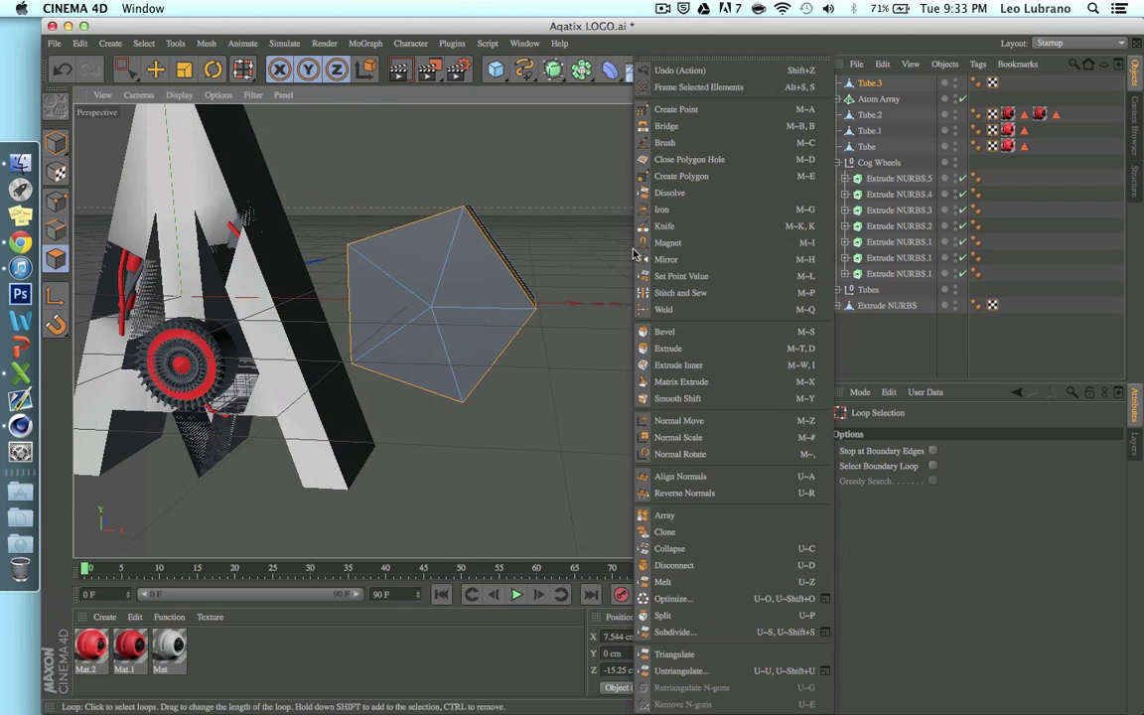
pyautogui.click(671, 384)
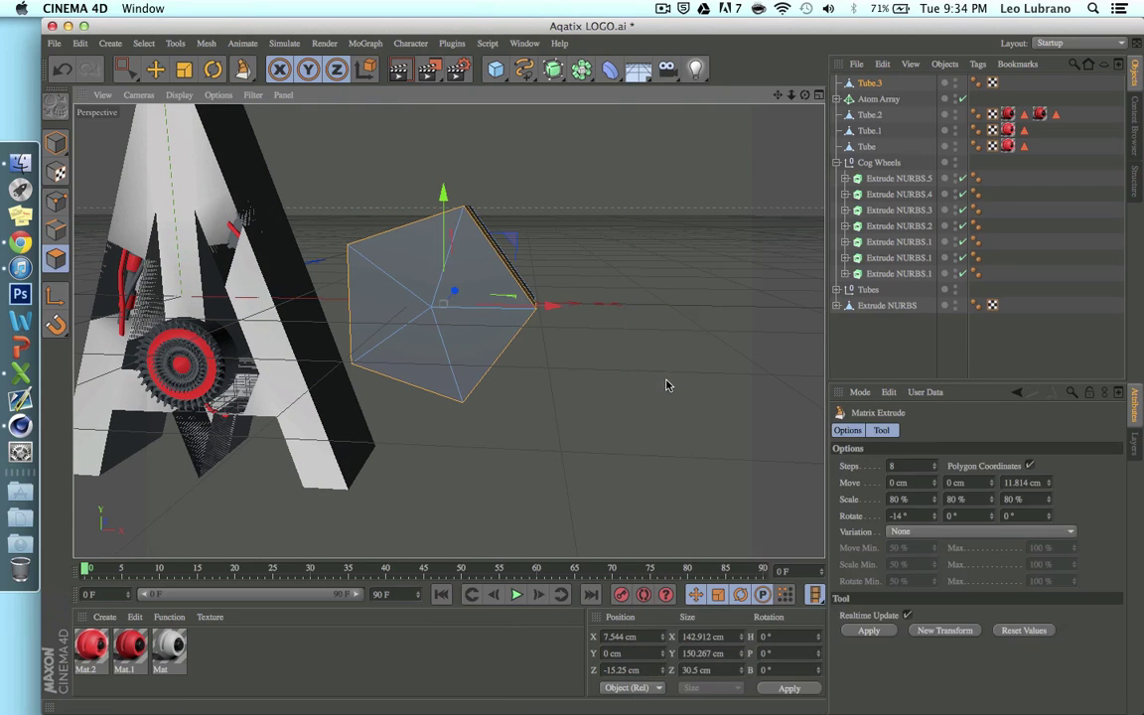
# Try two Matrix Extrudes of 8 steps on the selected side polygons and undo both
pyautogui.moveTo(557, 370); pyautogui.dragTo(595, 342)
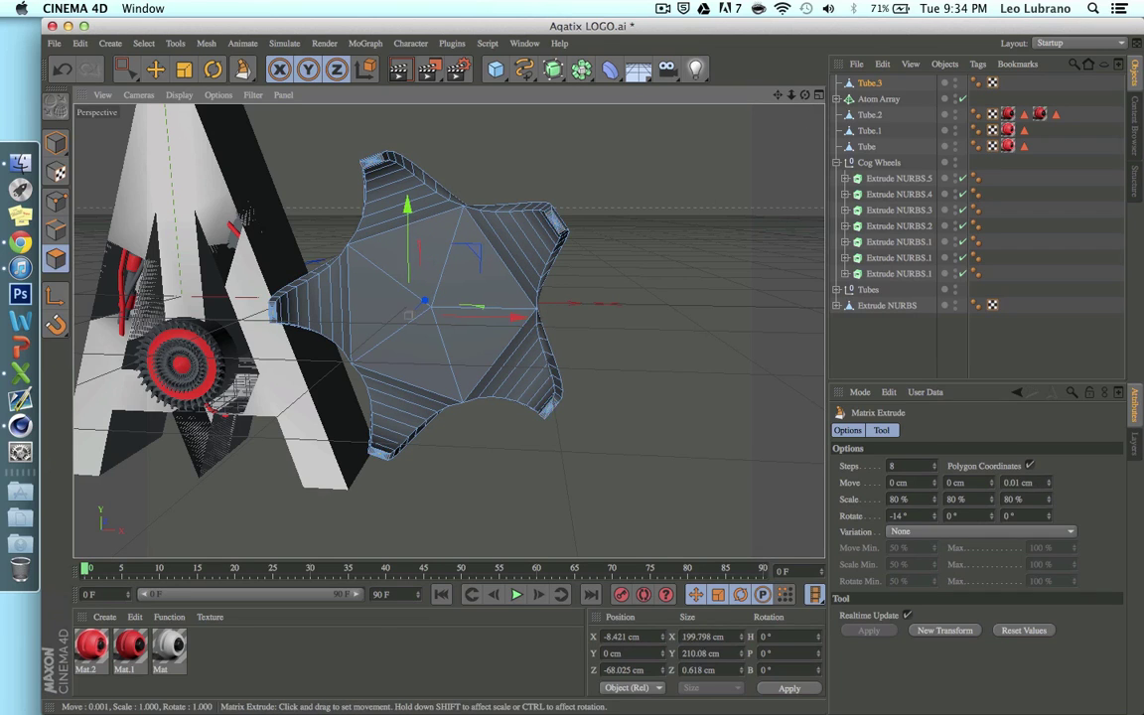
pyautogui.moveTo(408, 316); pyautogui.dragTo(410, 318)
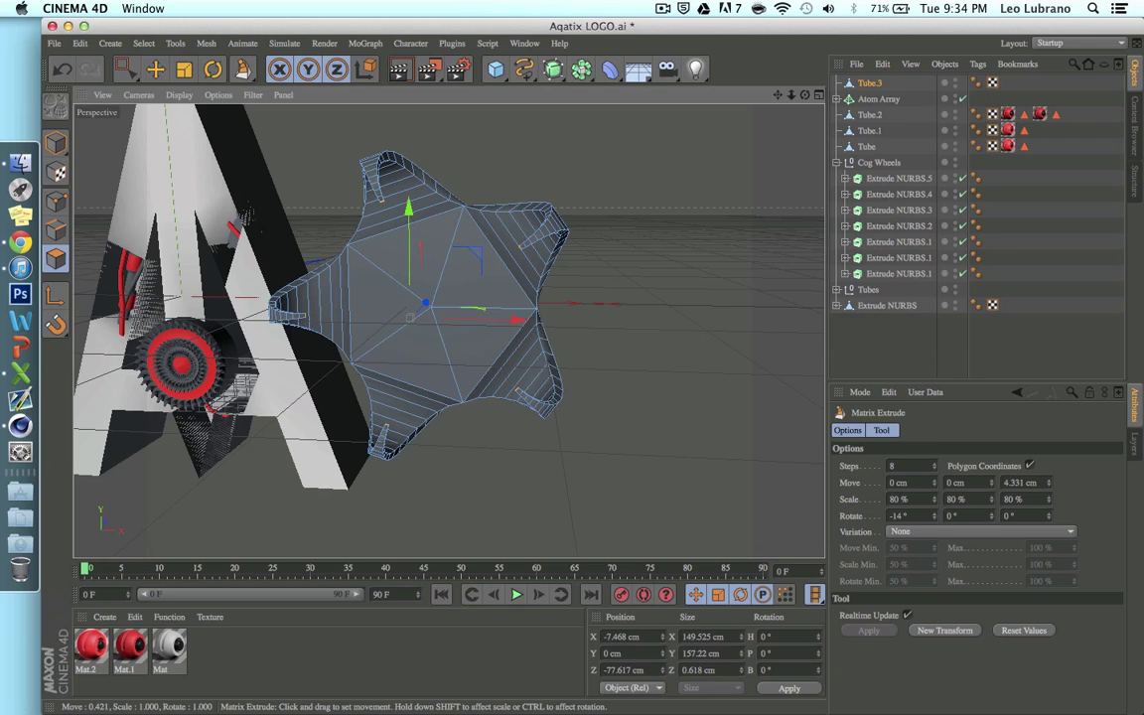
pyautogui.press('super+z')
pyautogui.press('super+z')
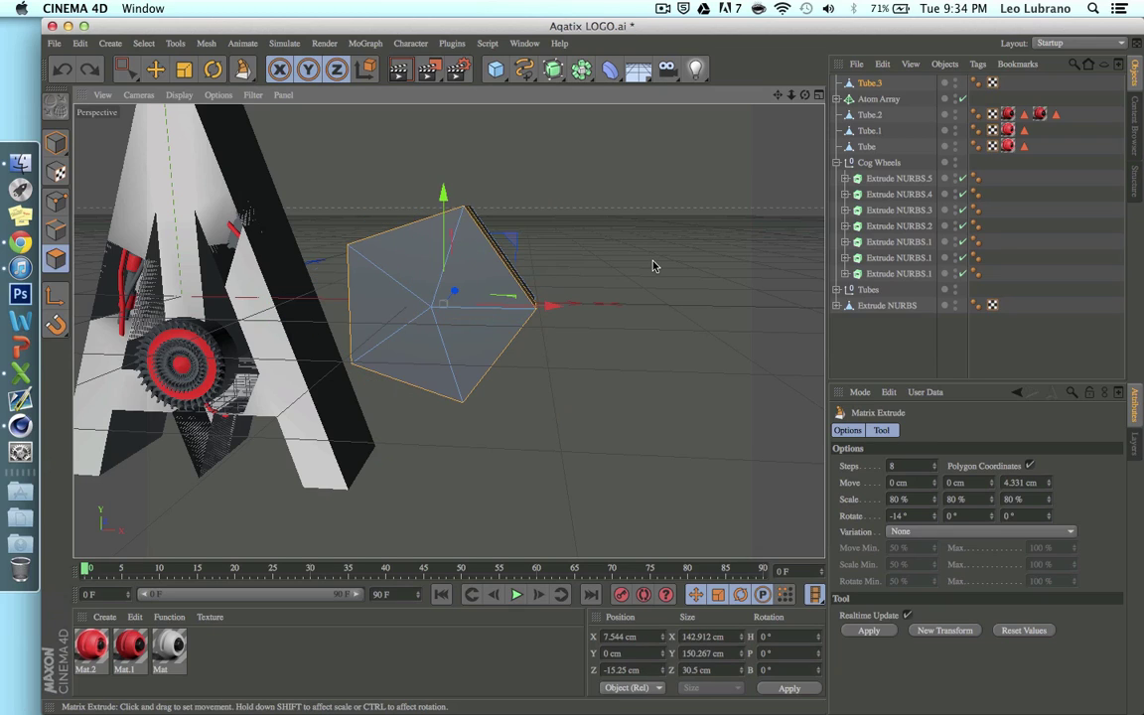
# Matrix-extrude the selected side polygons into curled arms using 8 steps, a Z move of about 10 cm, 80 % scale and -25° rotation
pyautogui.moveTo(583, 250); pyautogui.dragTo(628, 255)
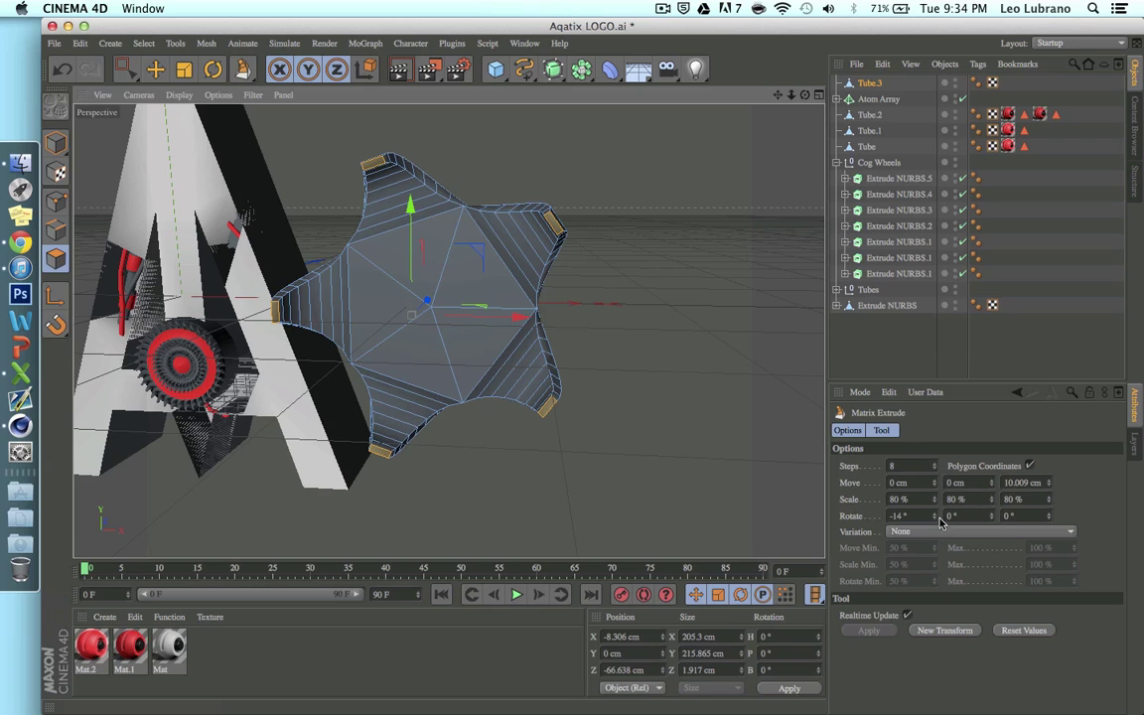
pyautogui.moveTo(991, 517); pyautogui.dragTo(934, 523)
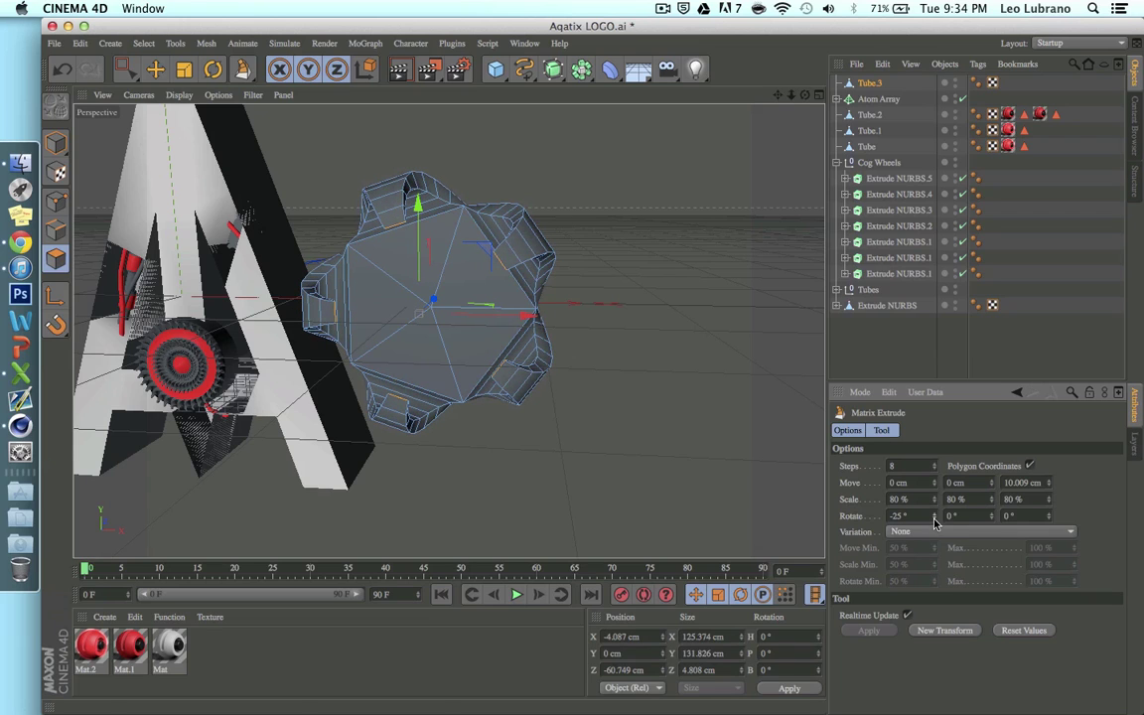
pyautogui.moveTo(655, 415)
pyautogui.mouseDown()
pyautogui.moveTo(667, 415)
pyautogui.moveTo(655, 415)
pyautogui.mouseUp()
pyautogui.moveTo(804, 94)
pyautogui.mouseDown()
pyautogui.moveTo(928, 139)
pyautogui.moveTo(809, 99)
pyautogui.mouseUp()
pyautogui.click(874, 86)
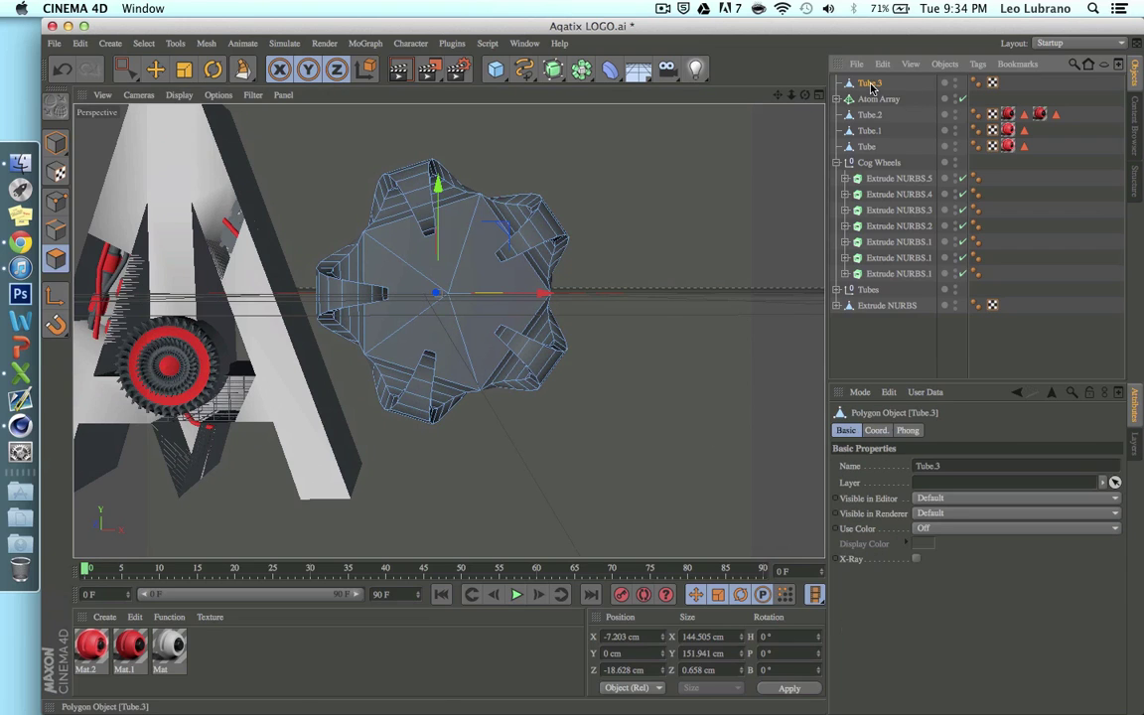
pyautogui.keyDown('alt'); pyautogui.moveTo(560, 196); pyautogui.dragTo(217, 202); pyautogui.keyUp('alt')
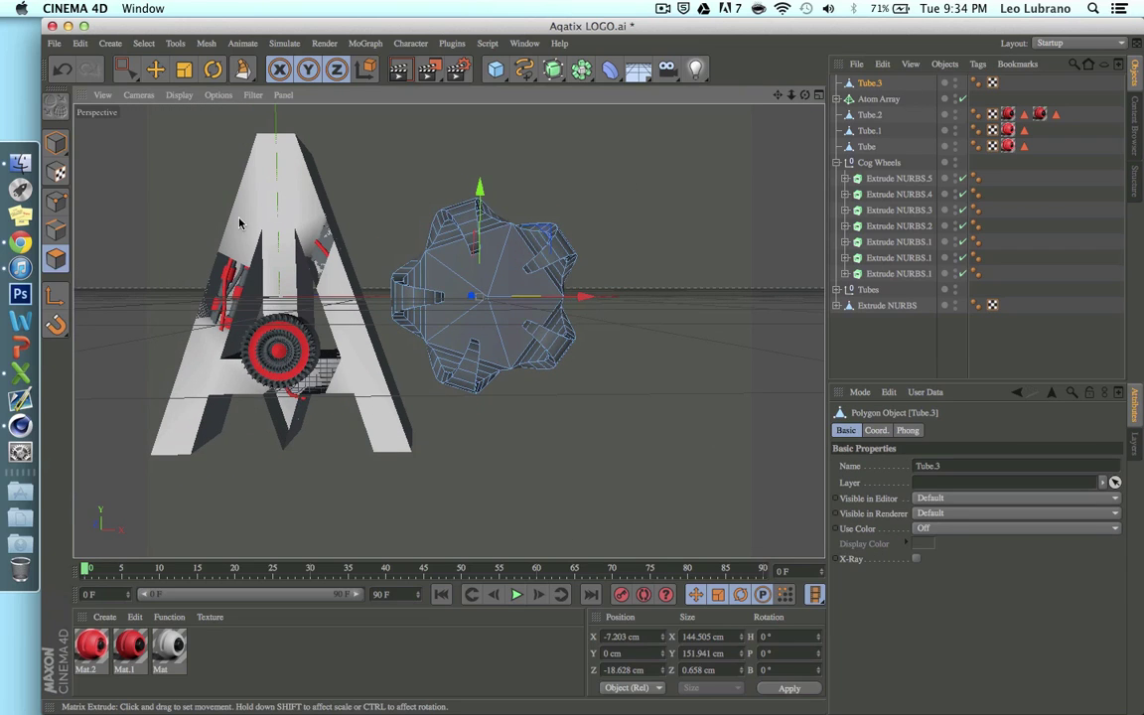
# Merge Aqatix LOGO.ai into the scene in Model mode and lower the imported letter spline to about Y 124.9 cm
pyautogui.click(57, 144)
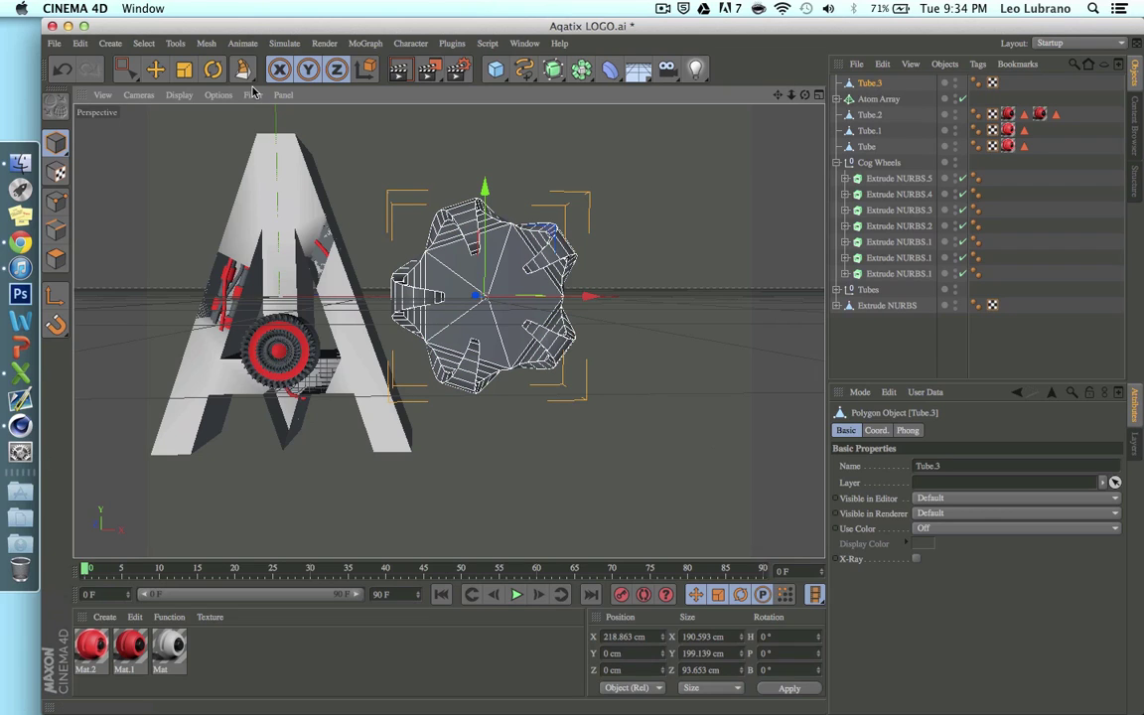
pyautogui.click(156, 71)
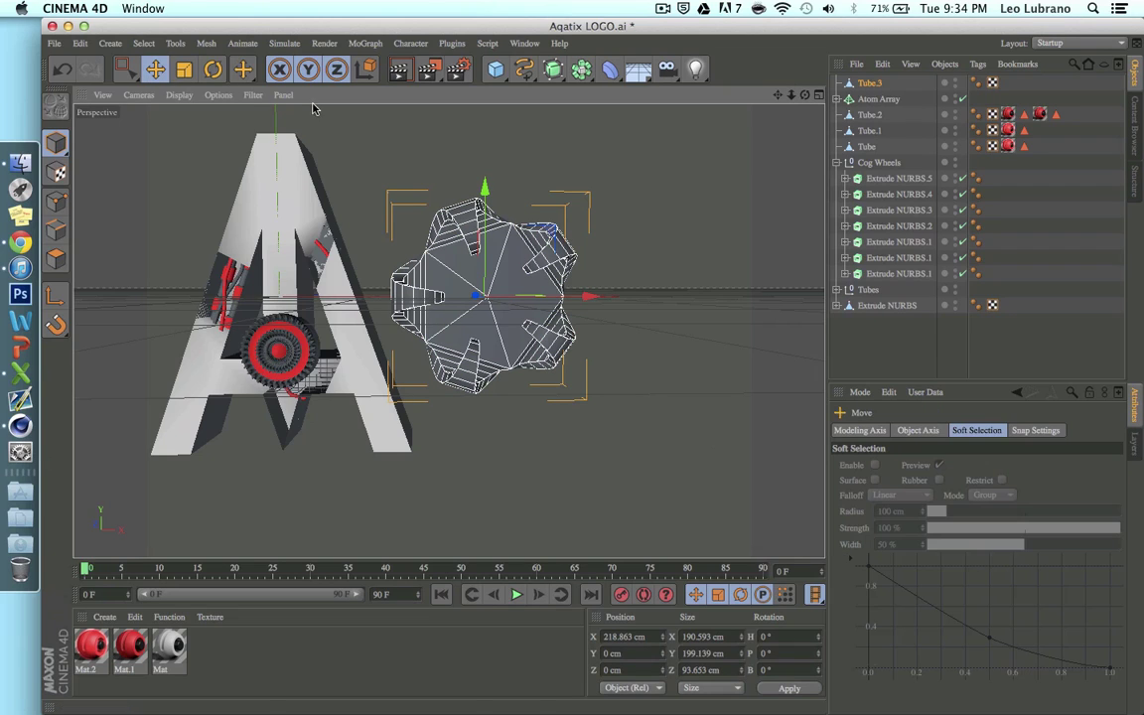
pyautogui.click(51, 44)
pyautogui.click(89, 100)
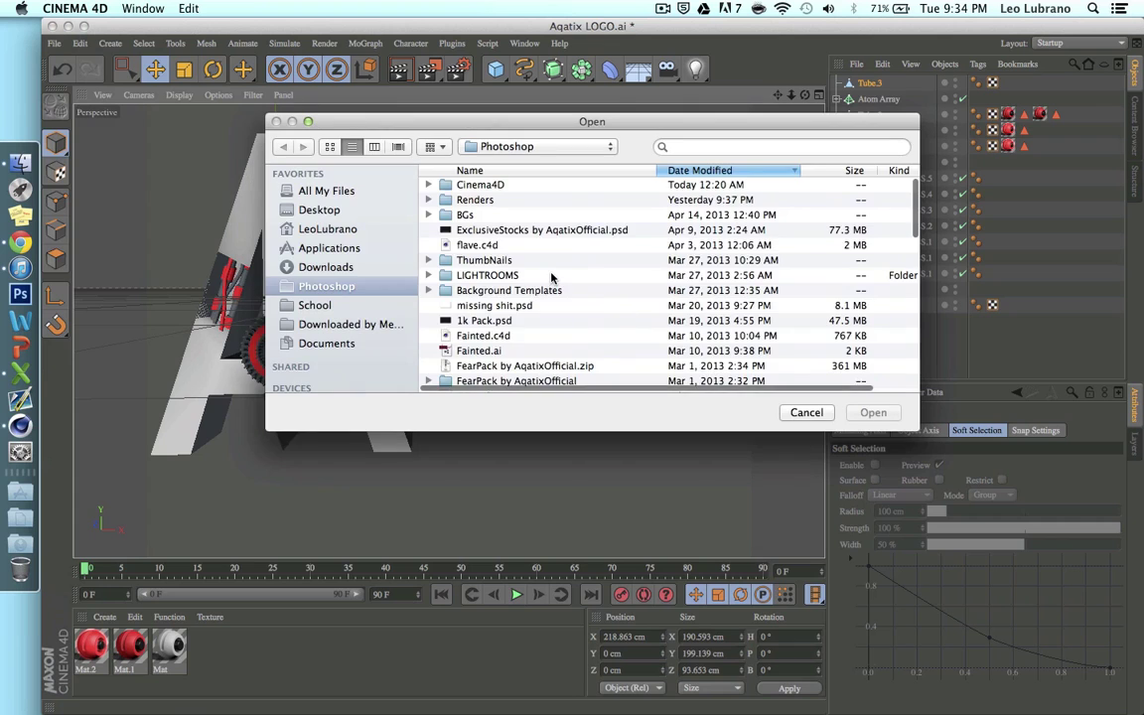
pyautogui.scroll(-10, 552, 278)
pyautogui.scroll(-5, 552, 277)
pyautogui.click(457, 304)
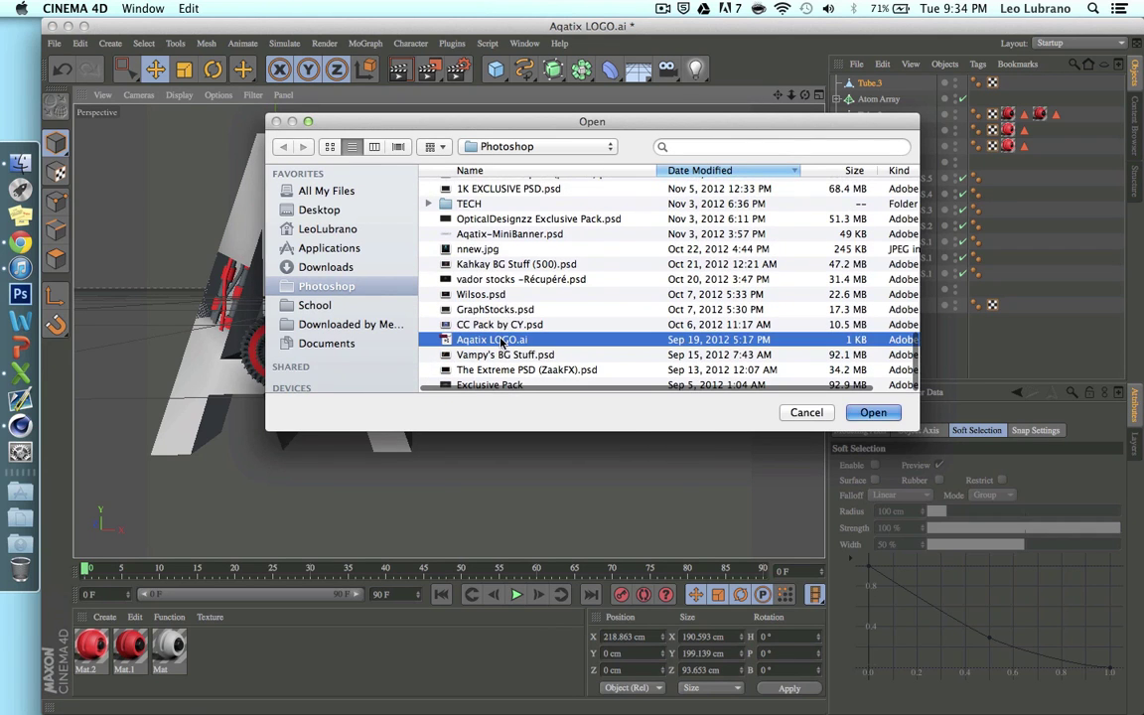
pyautogui.press('Return')
pyautogui.click(526, 488)
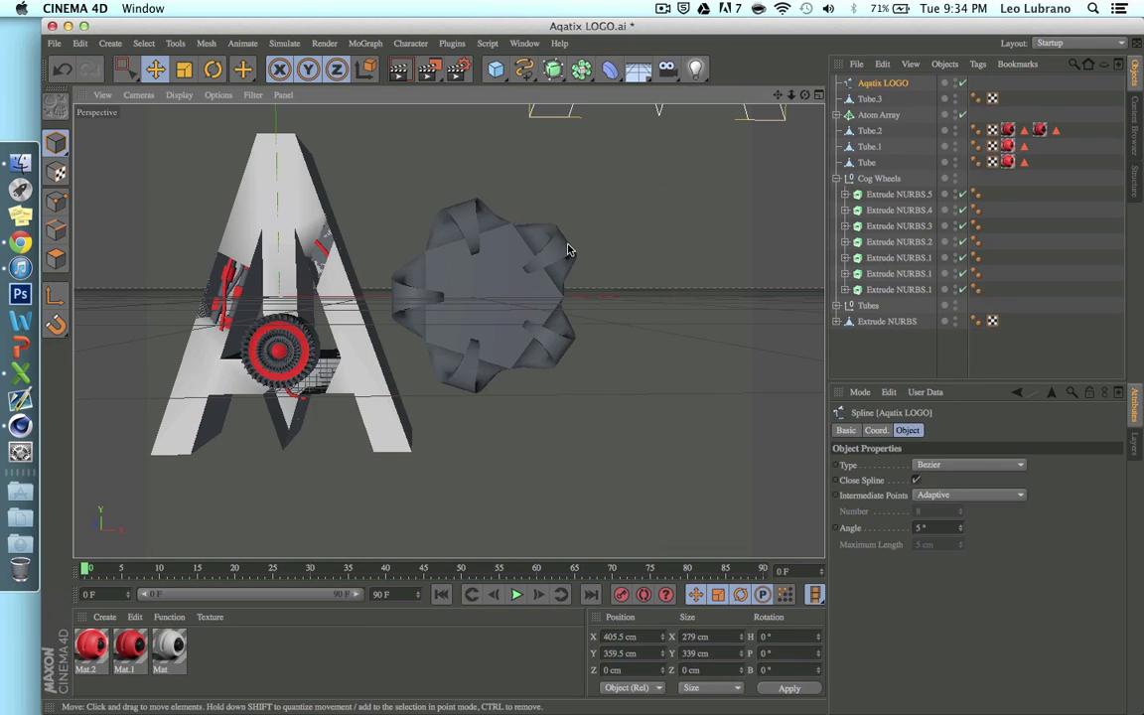
pyautogui.keyDown('alt'); pyautogui.moveTo(660, 112); pyautogui.dragTo(626, 128, button='middle'); pyautogui.keyUp('alt')
pyautogui.moveTo(556, 118); pyautogui.dragTo(556, 329)
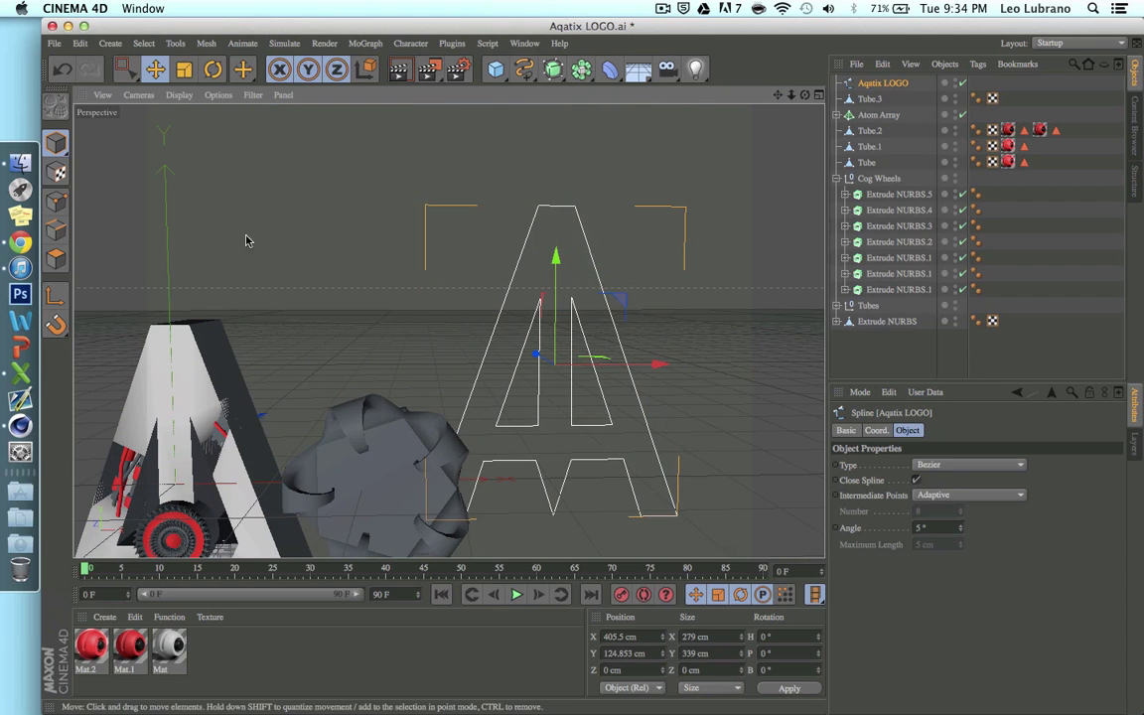
# Scale the imported Aqatix LOGO spline down uniformly to about 68 cm wide and 83 cm high
pyautogui.click(184, 68)
pyautogui.moveTo(298, 198); pyautogui.dragTo(263, 316)
pyautogui.click(155, 68)
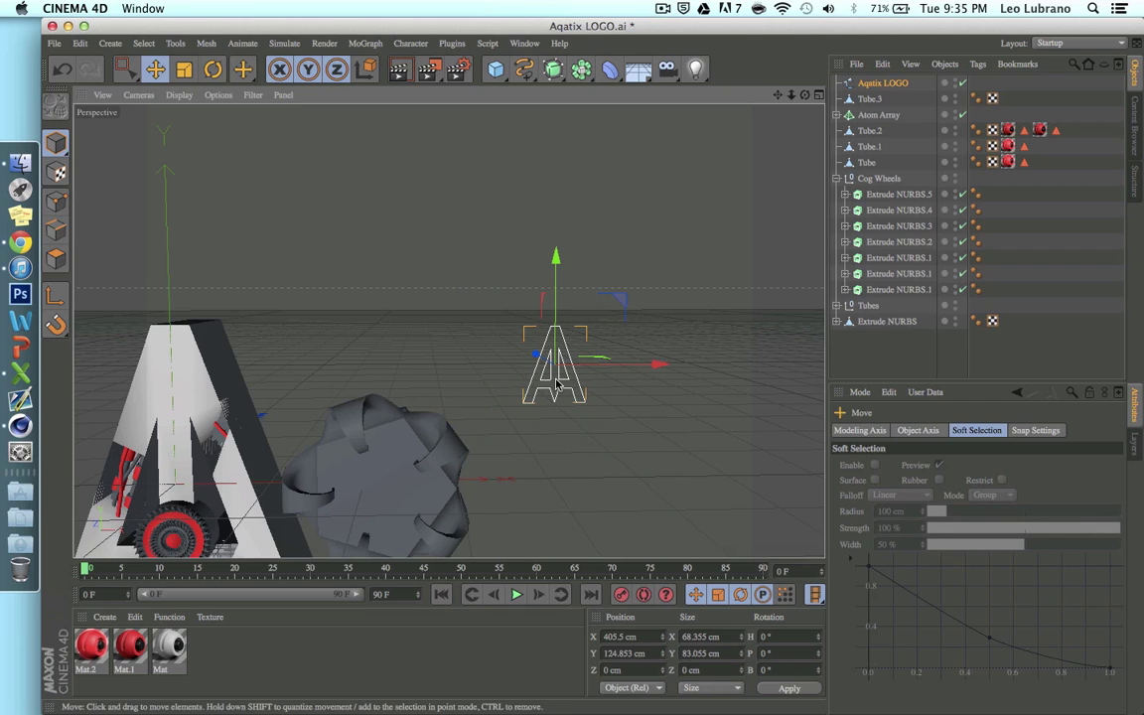
# Move the small letter spline in front of the curled-arm shape, to about X 236.6, Y 39.7, Z -149.8 cm
pyautogui.moveTo(536, 355); pyautogui.dragTo(660, 477)
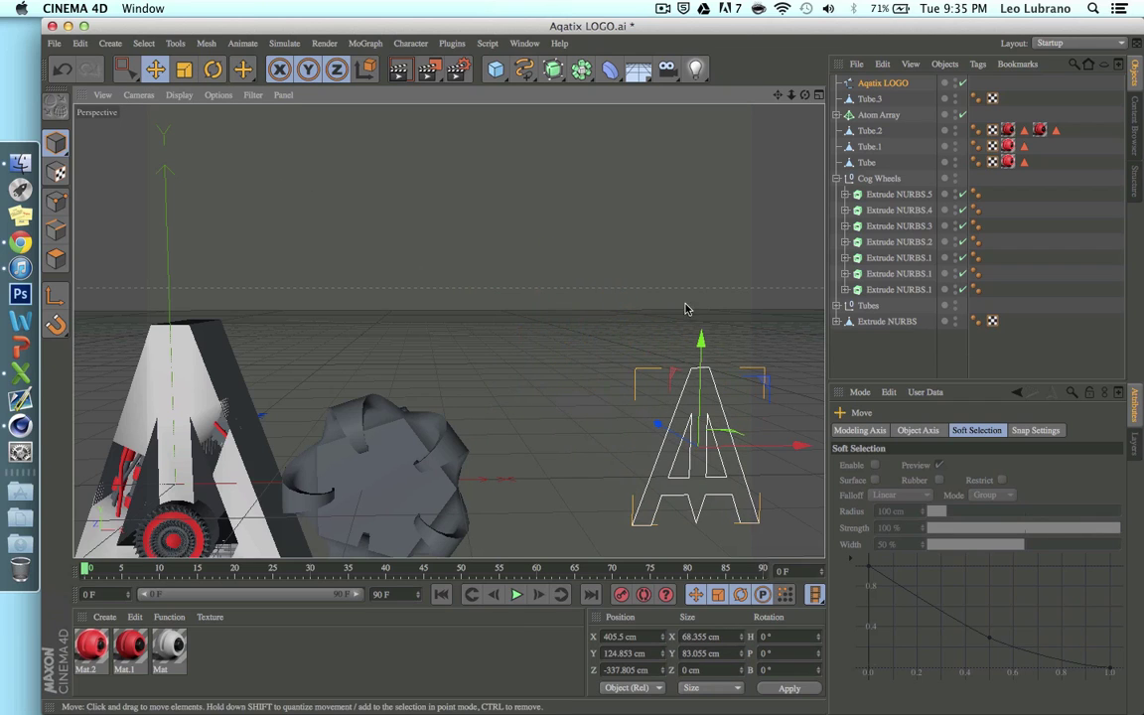
pyautogui.moveTo(784, 95); pyautogui.dragTo(529, 159)
pyautogui.moveTo(675, 156); pyautogui.dragTo(556, 155)
pyautogui.moveTo(441, 119); pyautogui.dragTo(442, 266)
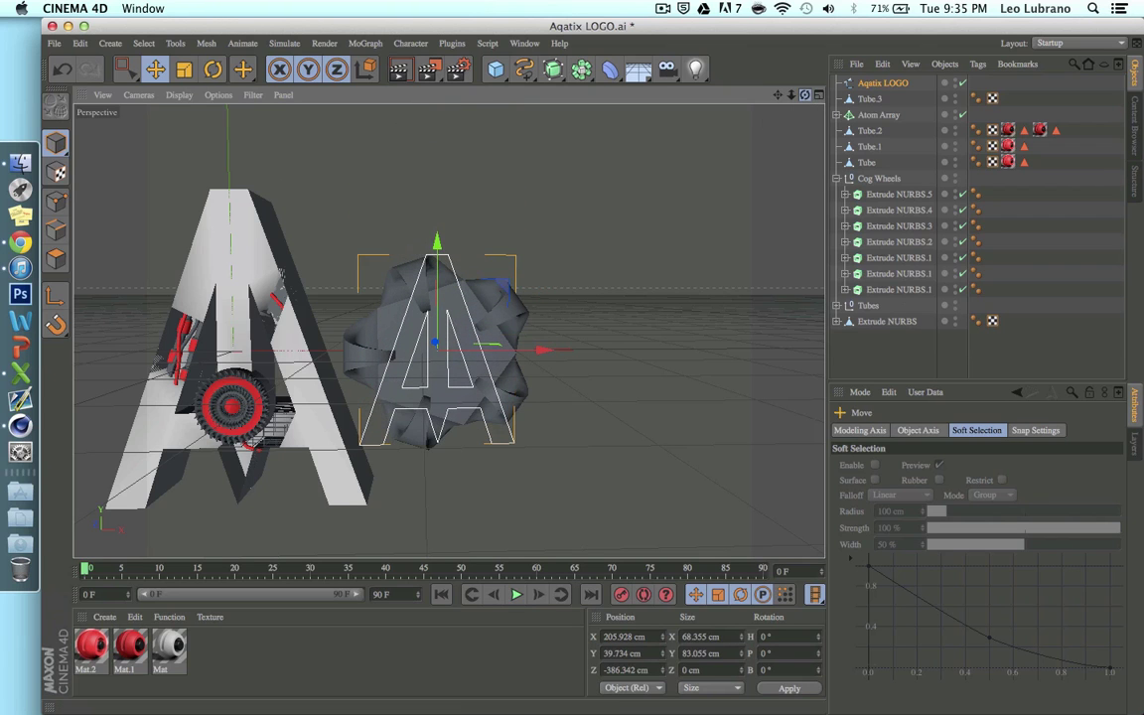
pyautogui.keyDown('alt'); pyautogui.moveTo(790, 112); pyautogui.dragTo(327, 390); pyautogui.keyUp('alt')
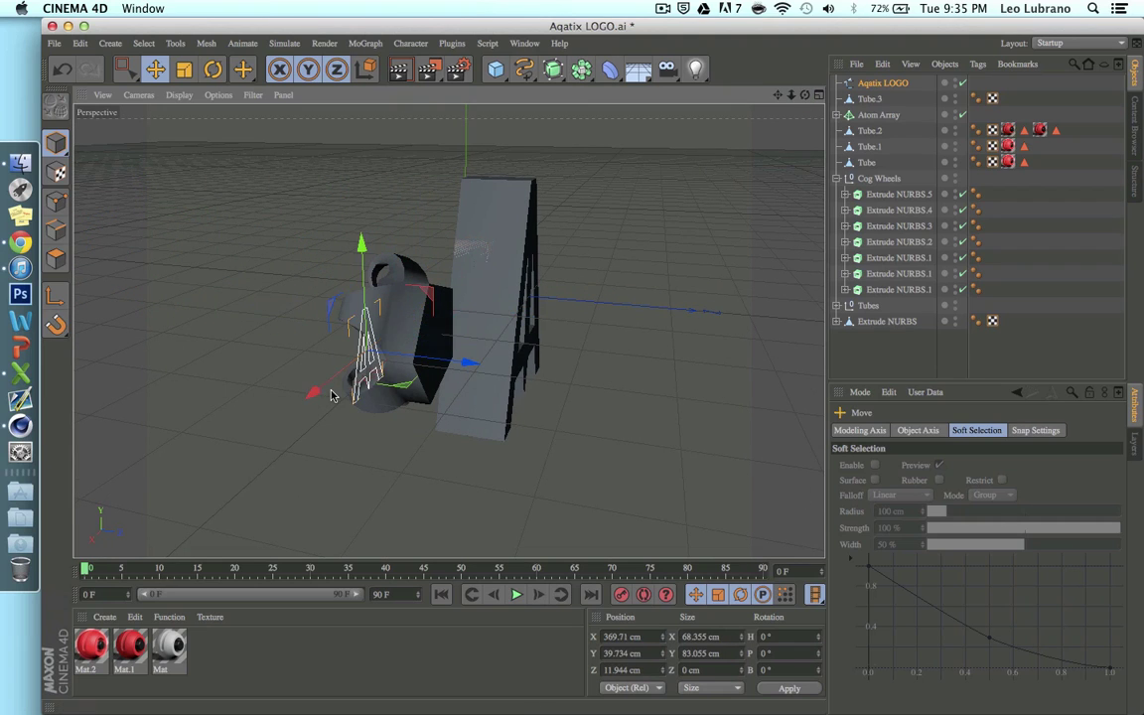
pyautogui.keyDown('alt'); pyautogui.moveTo(615, 318); pyautogui.dragTo(446, 326); pyautogui.keyUp('alt')
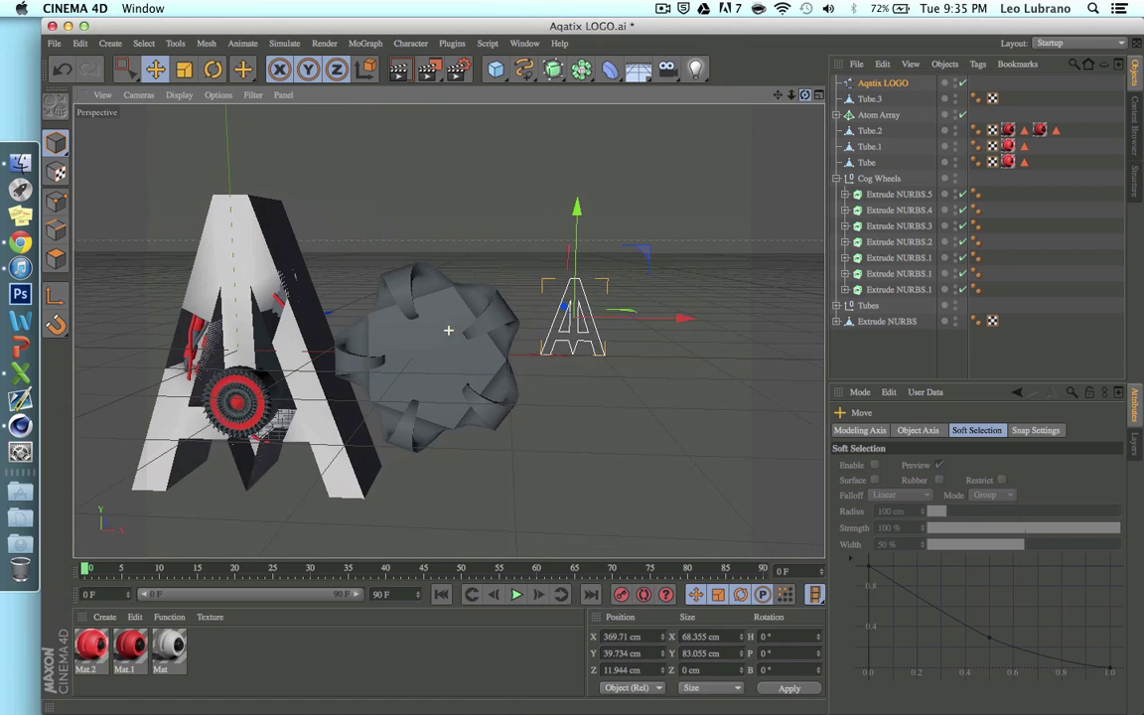
pyautogui.moveTo(675, 321); pyautogui.dragTo(437, 338)
# Extrude the Aqatix LOGO spline with an Extrude NURBS parent and apply the light Mat material to it
pyautogui.click(887, 83)
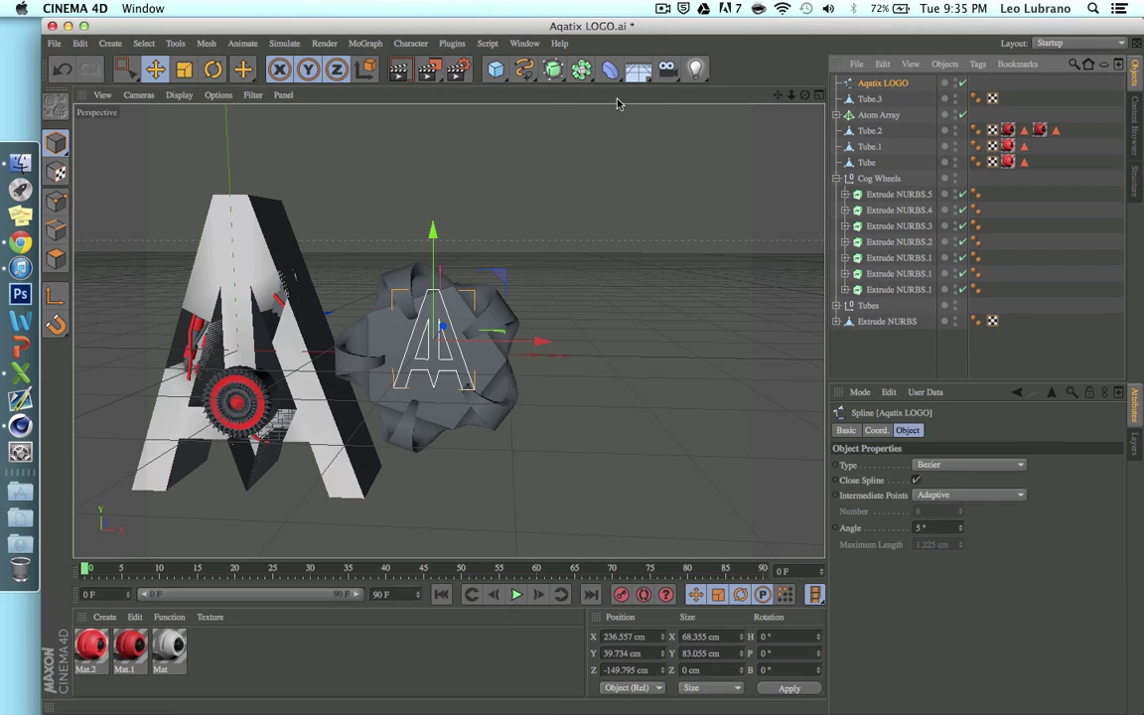
pyautogui.moveTo(552, 77); pyautogui.dragTo(679, 100)
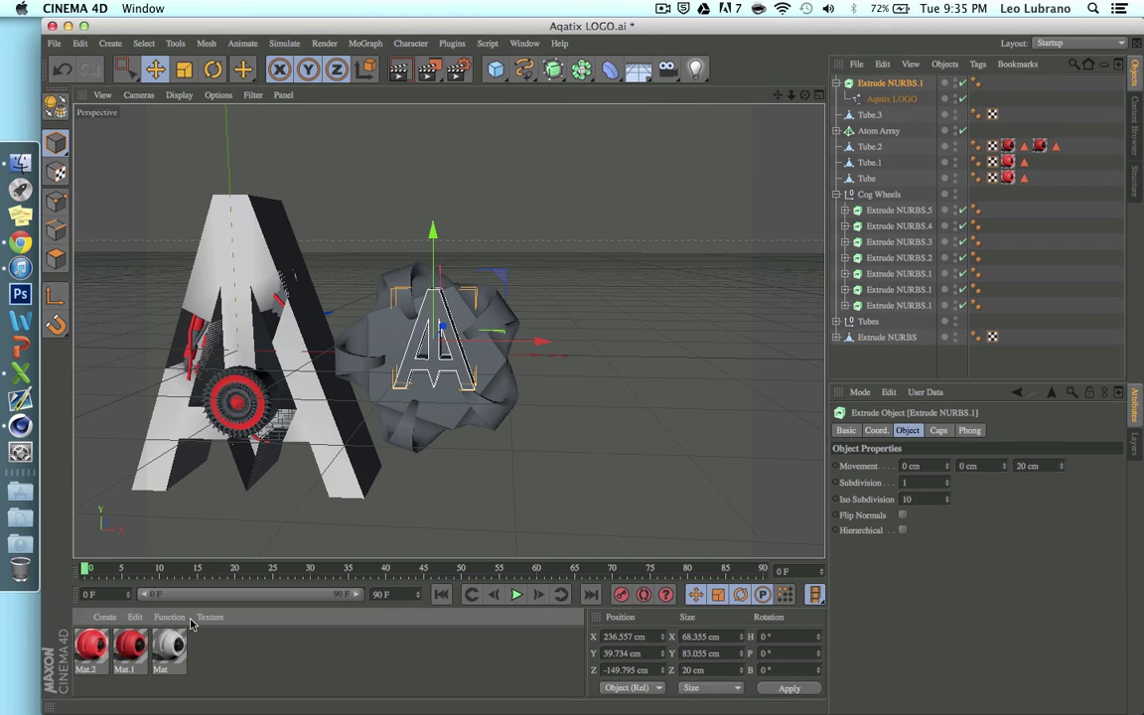
pyautogui.moveTo(407, 370); pyautogui.dragTo(409, 369)
pyautogui.click(638, 360)
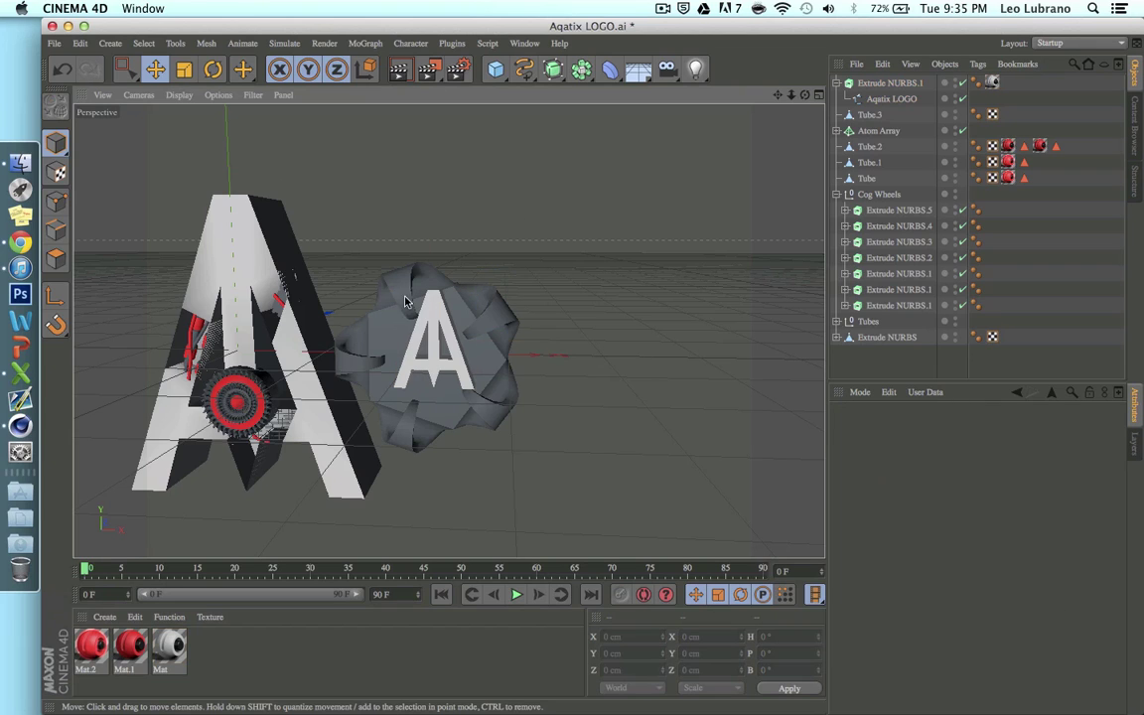
# Shift the extruded letter to about X 233.9, Y 24.5 cm and scale it up to about 84 × 102 cm
pyautogui.click(444, 331)
pyautogui.moveTo(430, 279); pyautogui.dragTo(434, 297)
pyautogui.moveTo(515, 360); pyautogui.dragTo(509, 359)
pyautogui.click(183, 74)
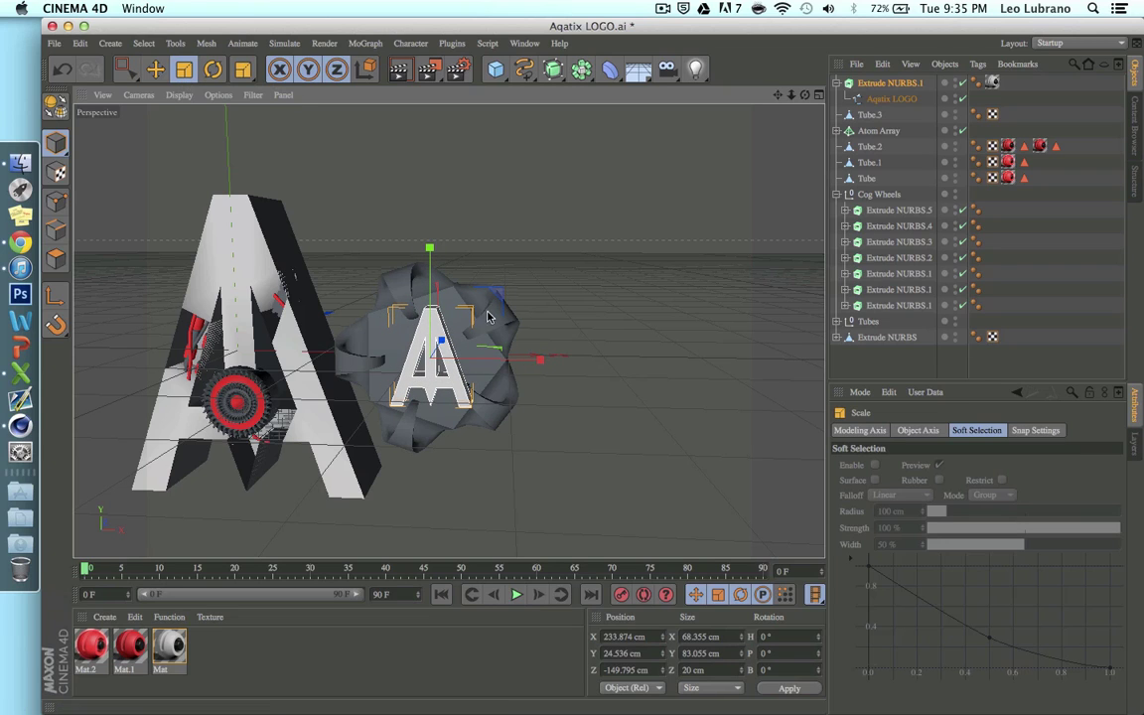
pyautogui.moveTo(476, 288); pyautogui.dragTo(623, 250)
pyautogui.click(156, 70)
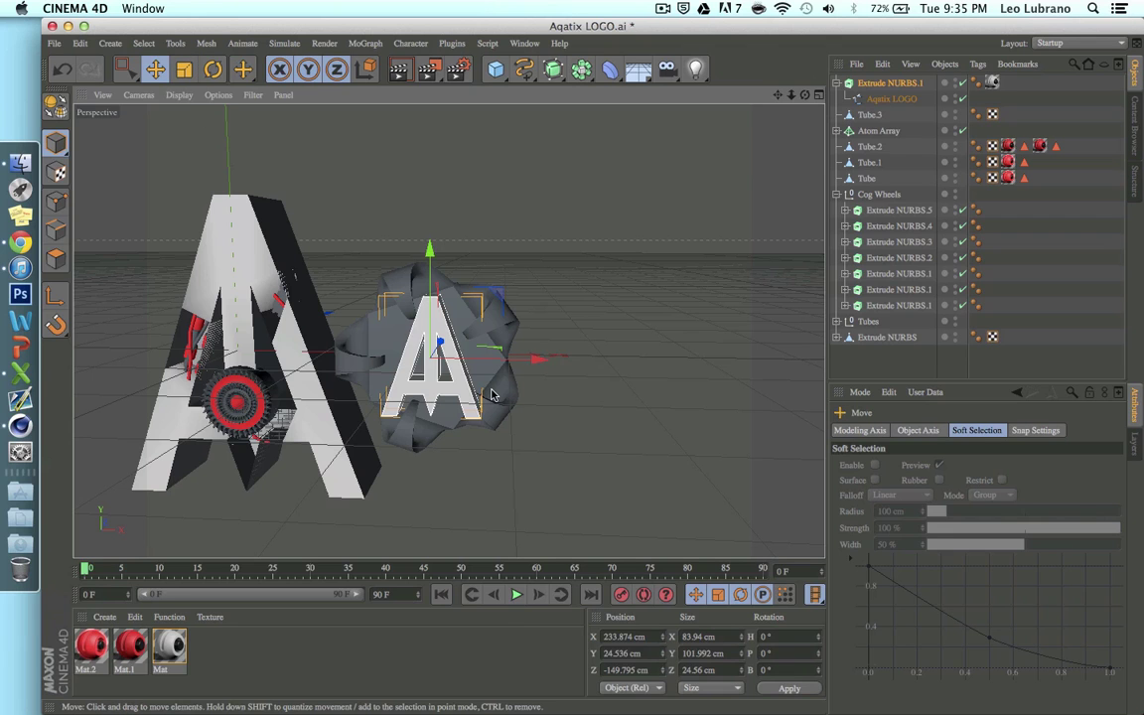
# Push the extruded letter back into the curled-arm shape, to about Z -53.9 cm
pyautogui.scroll(10, 493, 393)
pyautogui.keyDown('alt'); pyautogui.moveTo(592, 371); pyautogui.dragTo(455, 329); pyautogui.keyUp('alt')
pyautogui.scroll(-5, 297, 308)
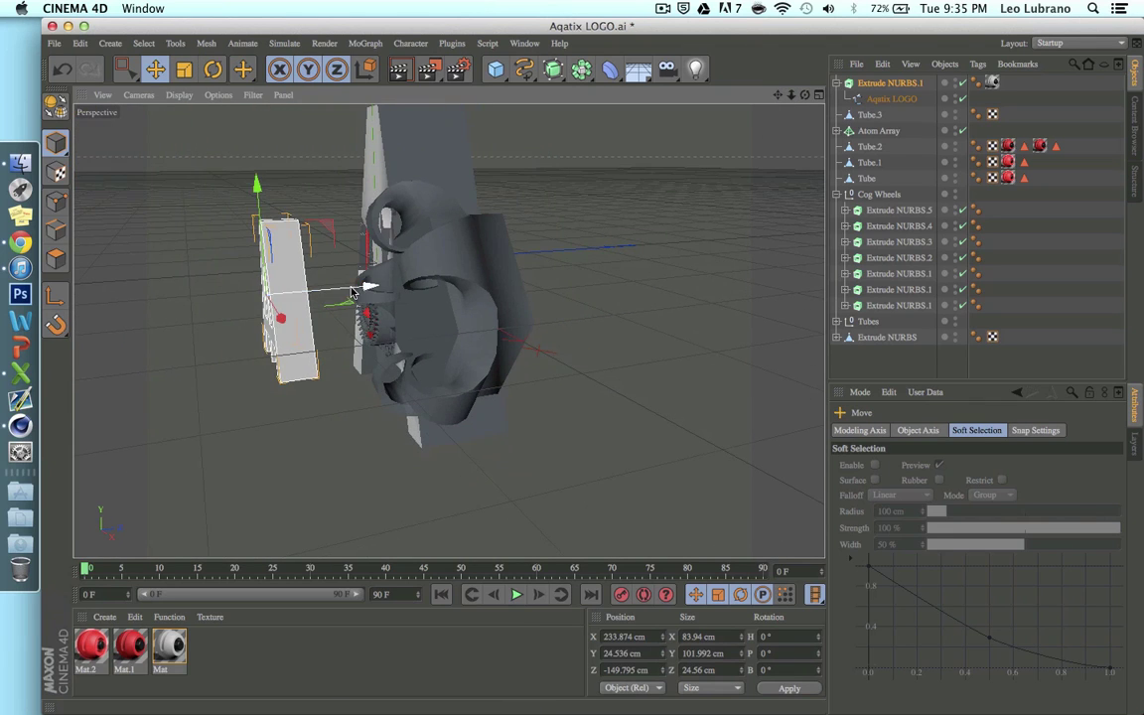
pyautogui.moveTo(297, 298); pyautogui.dragTo(477, 292)
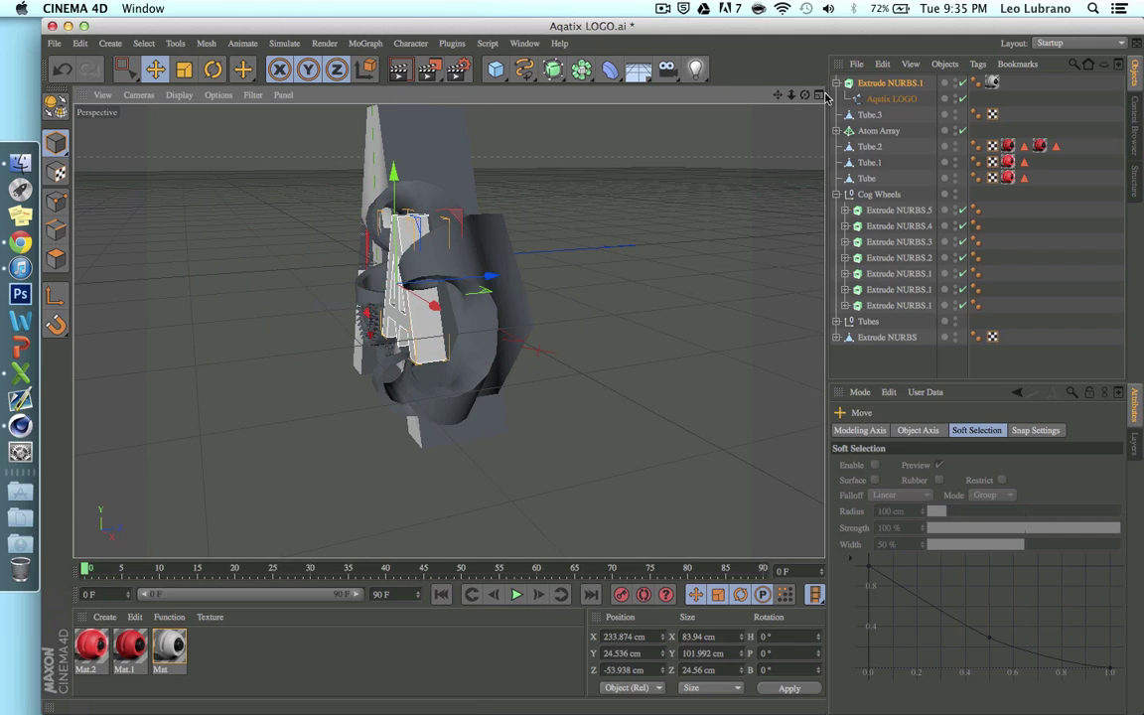
# Position the extruded letter at about X 222.2, Y 14.3 cm on the shape's face and collapse its hierarchy
pyautogui.moveTo(804, 94); pyautogui.dragTo(705, 153)
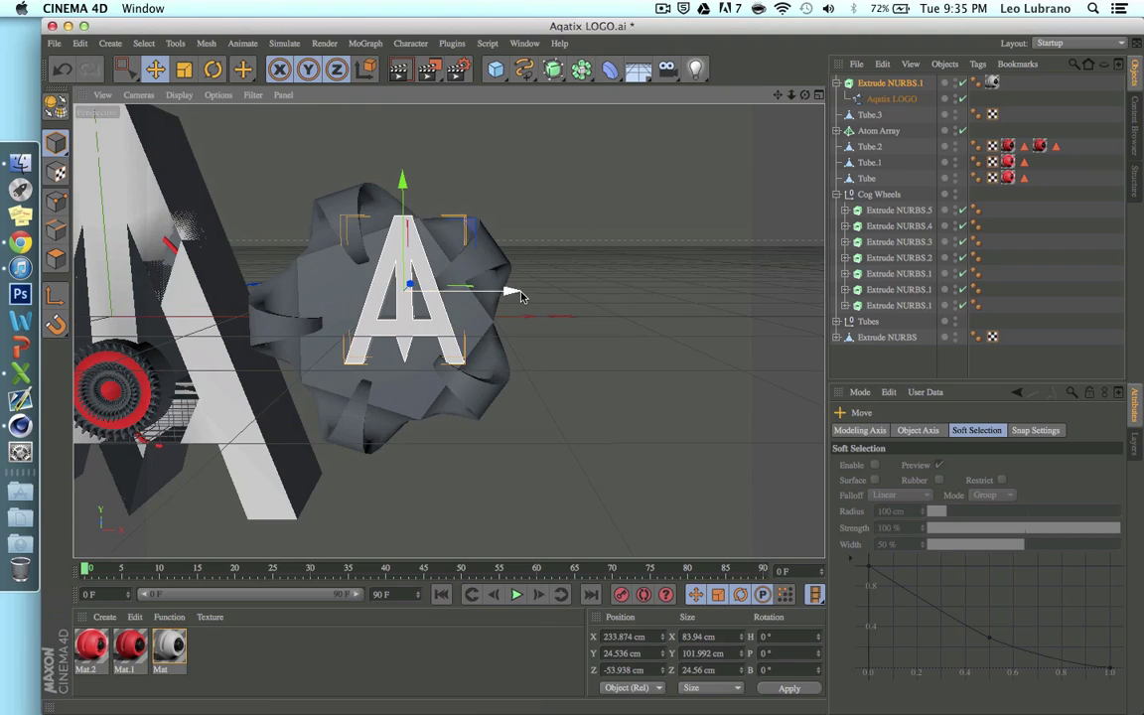
pyautogui.moveTo(511, 288); pyautogui.dragTo(497, 296)
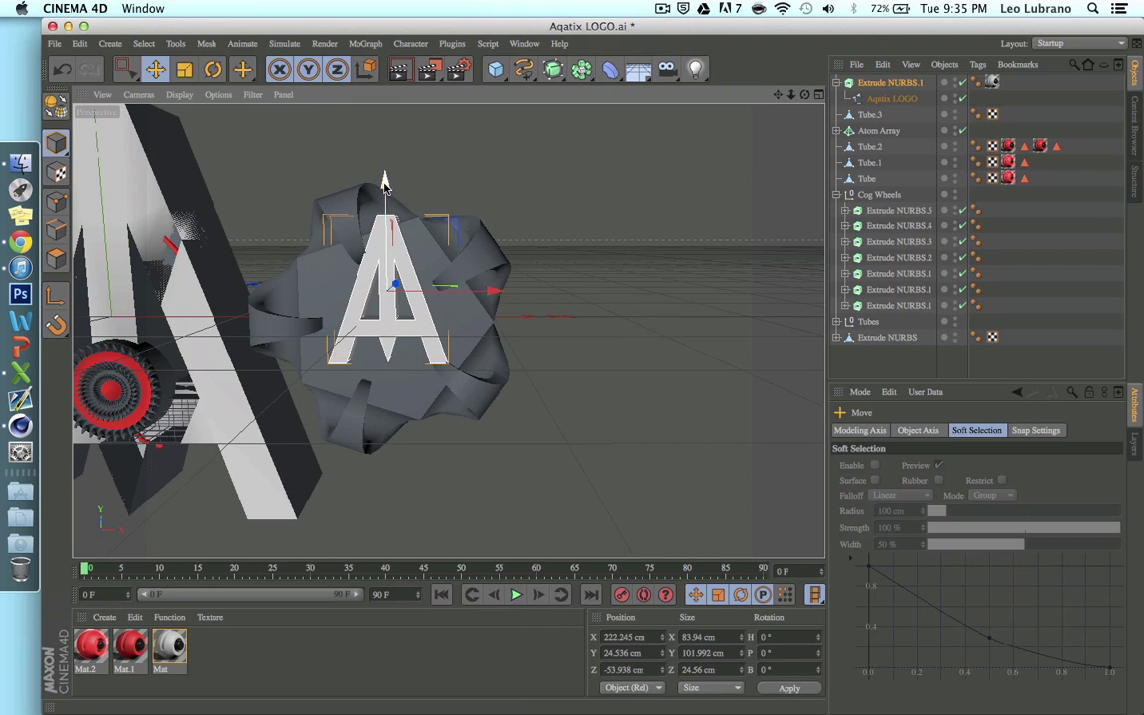
pyautogui.moveTo(385, 183); pyautogui.dragTo(384, 195)
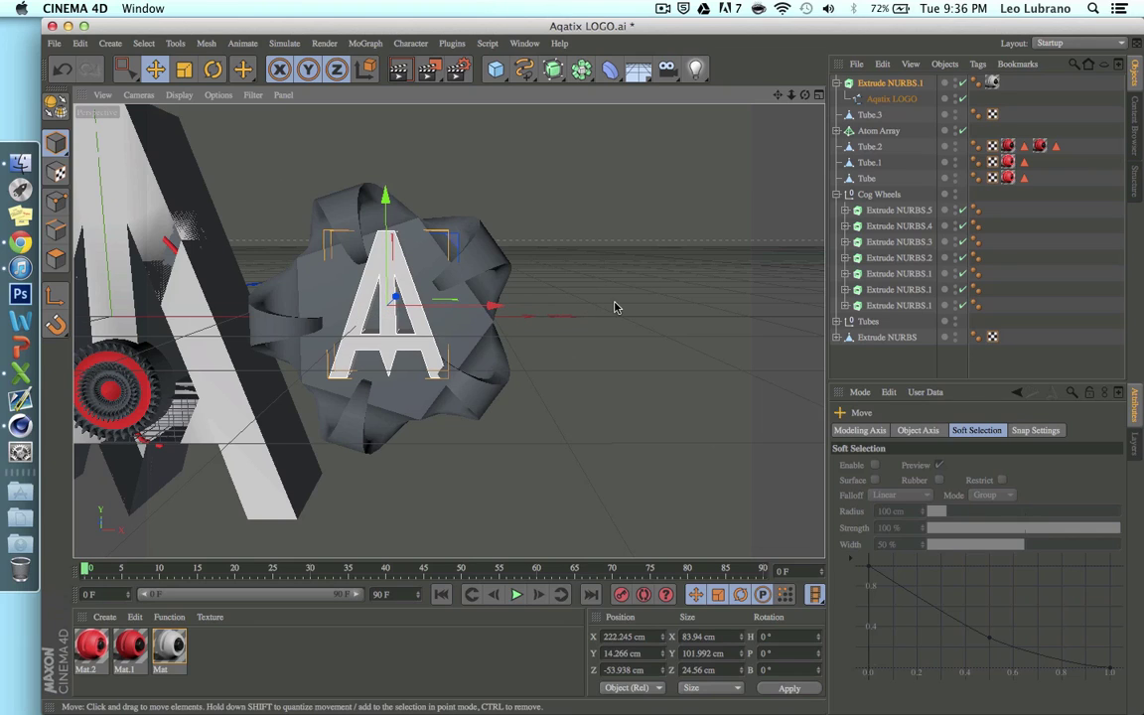
pyautogui.click(840, 87)
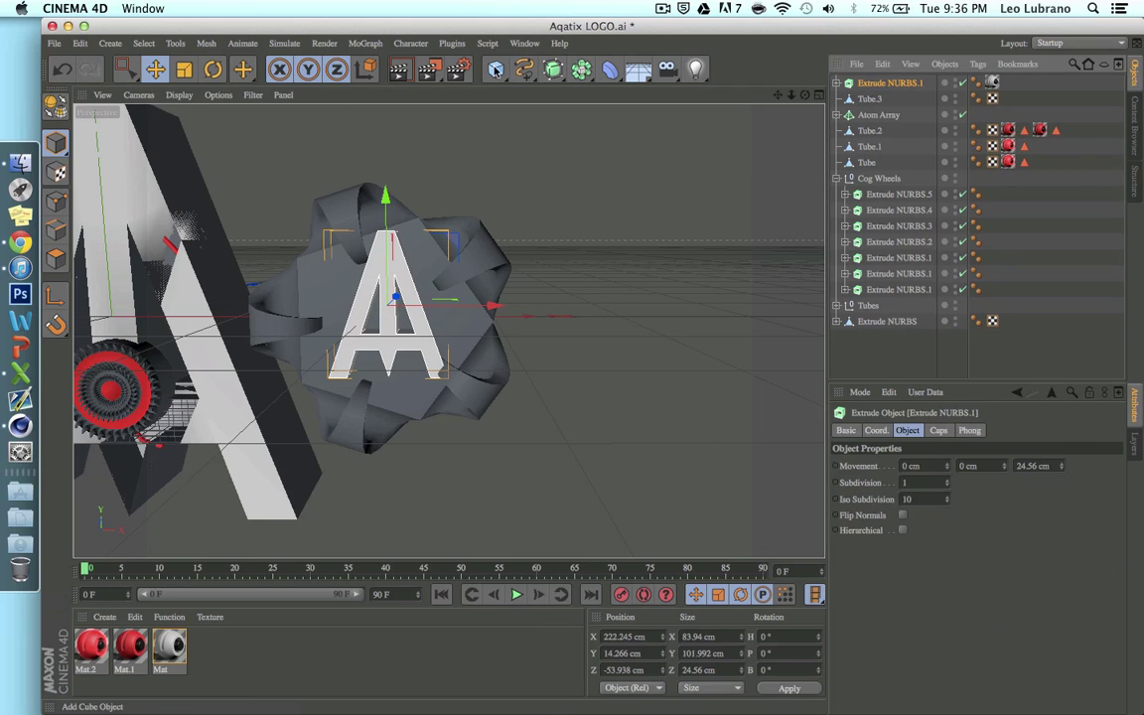
# Enlarge the extruded letter to about 101 × 123 cm and center it on the shape at about X 220, Y 4 cm
pyautogui.click(185, 68)
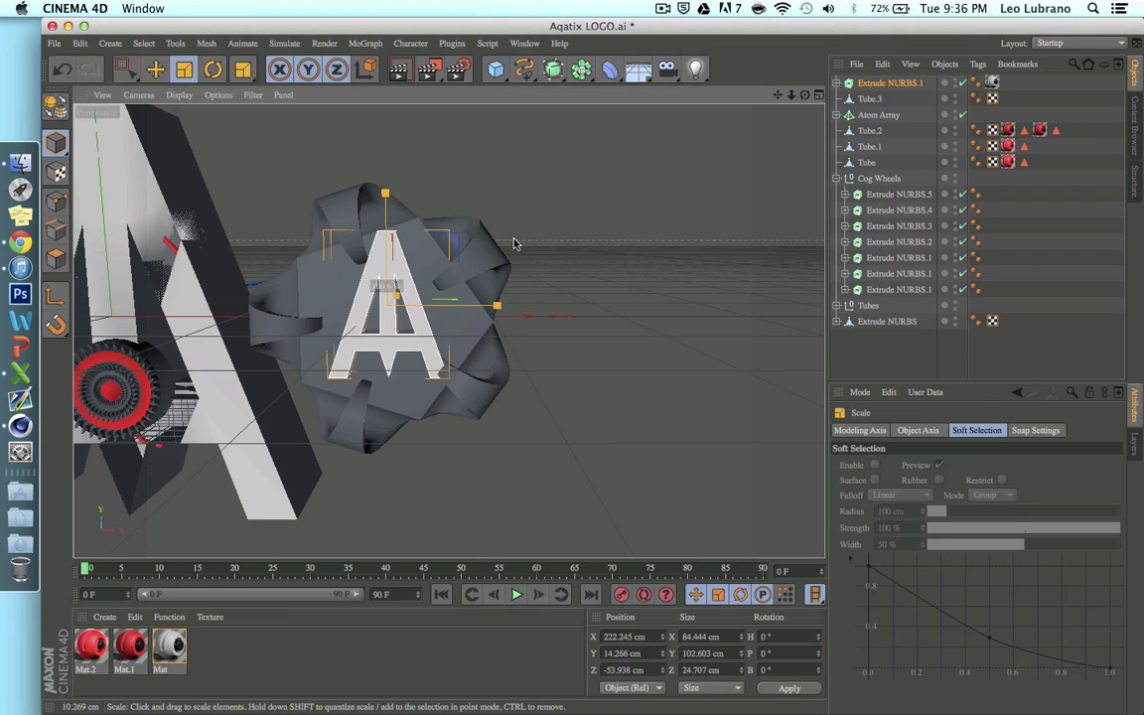
pyautogui.moveTo(514, 243); pyautogui.dragTo(625, 199)
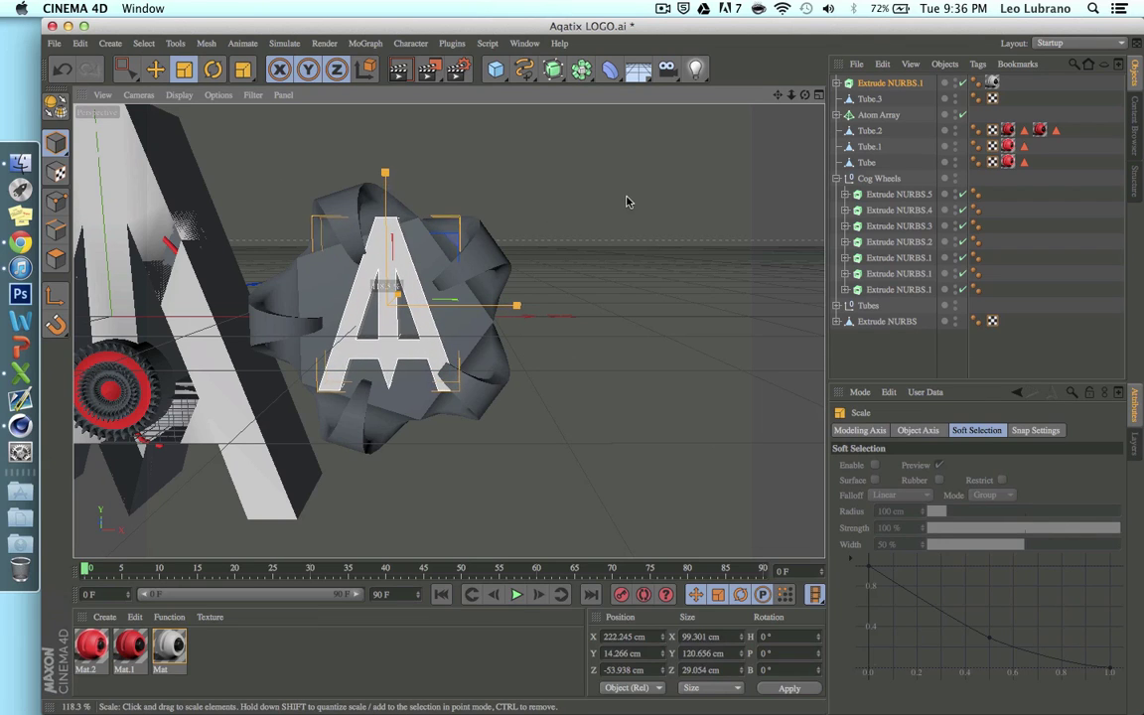
pyautogui.click(155, 68)
pyautogui.moveTo(385, 194); pyautogui.dragTo(387, 216)
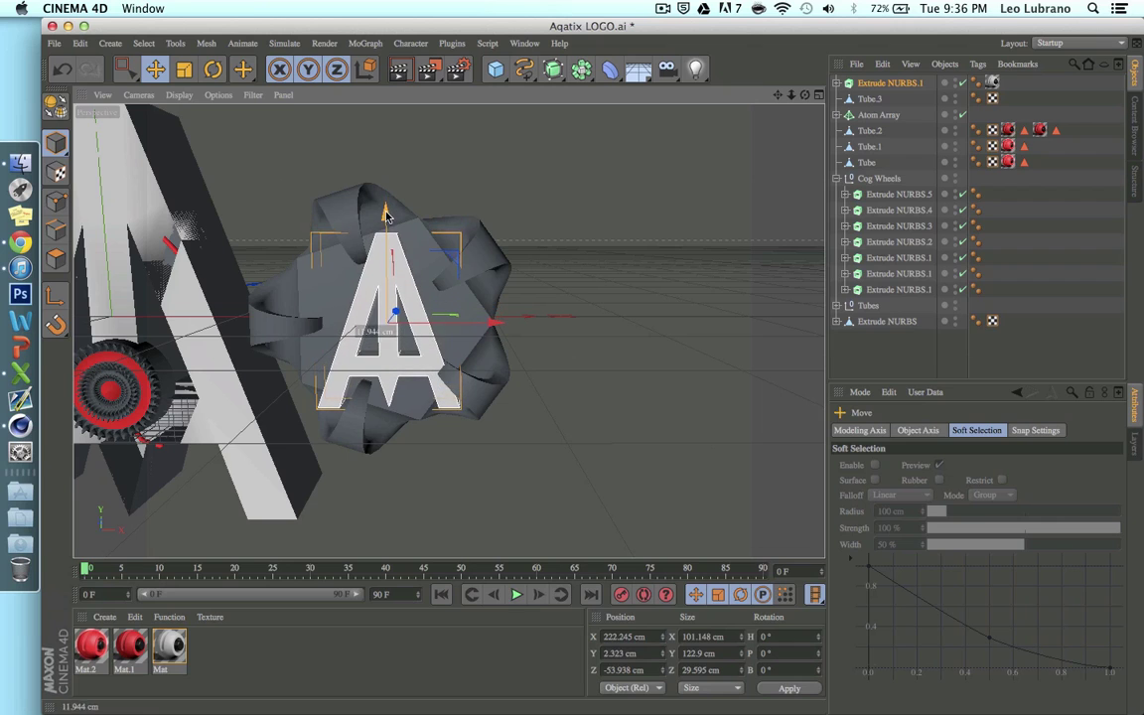
pyautogui.click(587, 254)
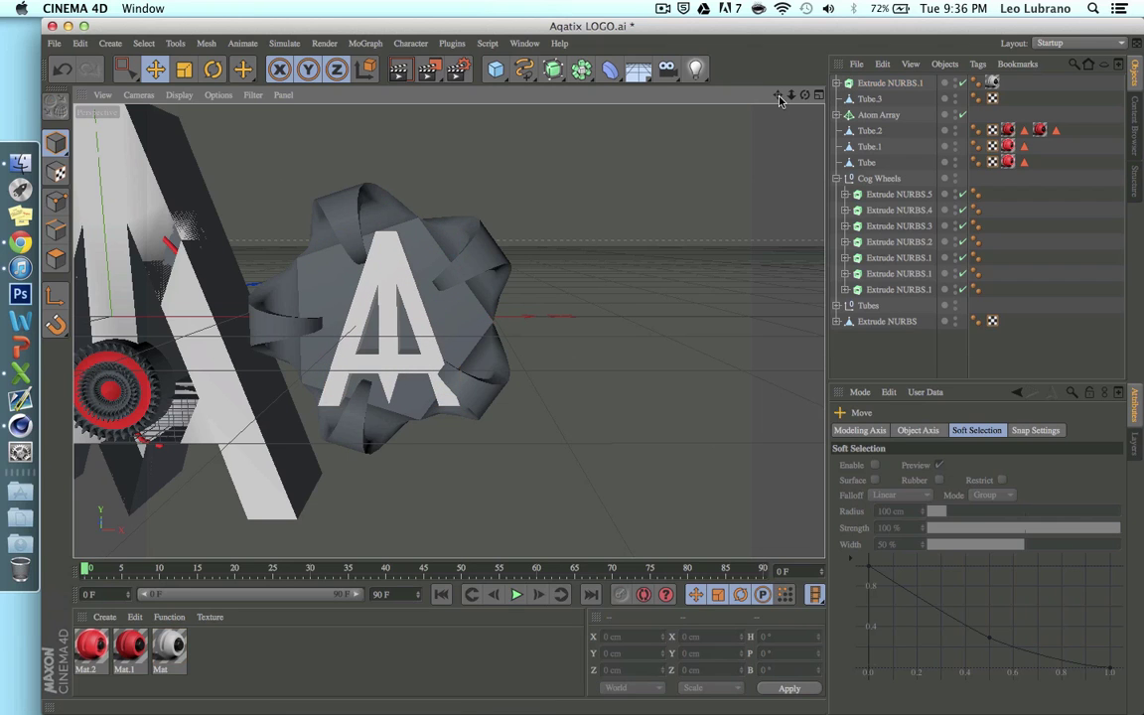
pyautogui.moveTo(779, 94); pyautogui.dragTo(780, 94)
pyautogui.click(407, 260)
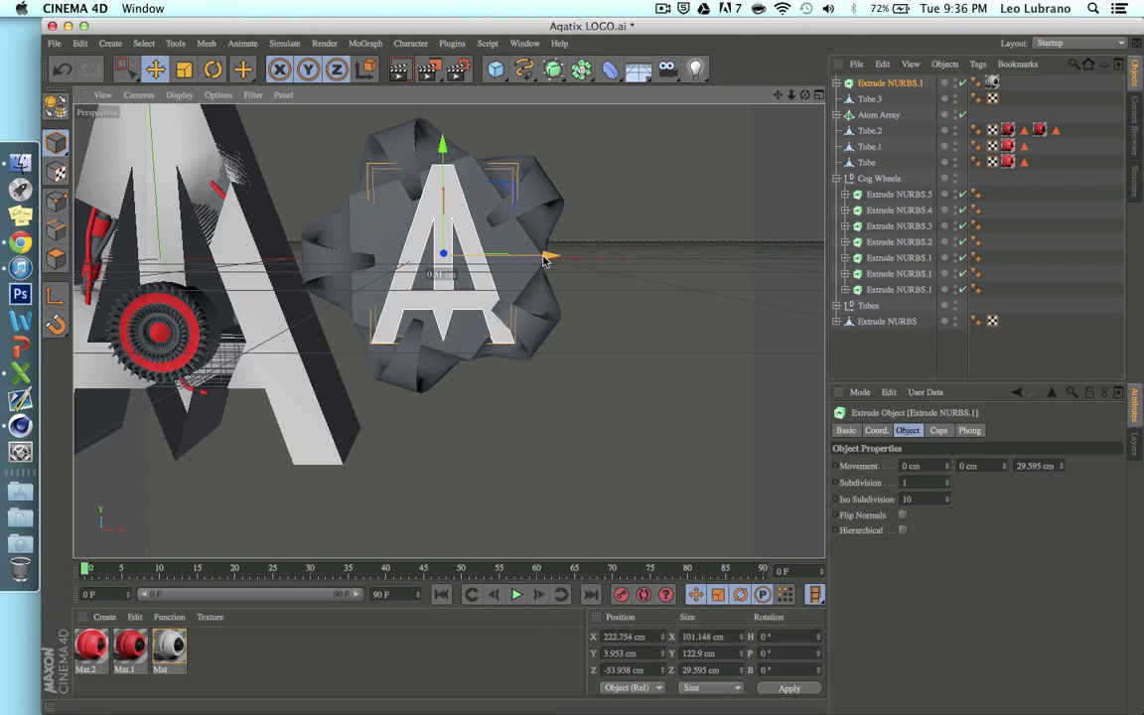
pyautogui.moveTo(544, 260); pyautogui.dragTo(542, 259)
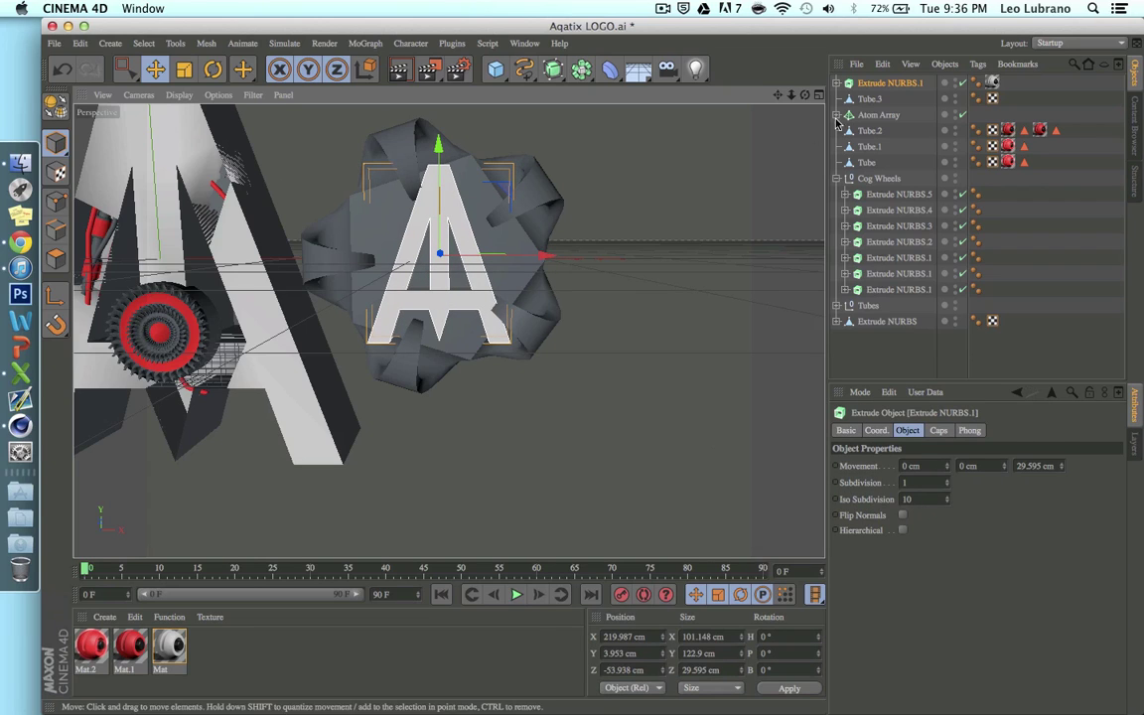
# Group the extruded letter with Tube.3 under a null named CLAMP and collapse the Cog Wheels group
pyautogui.keyDown('shift'); pyautogui.click(873, 101); pyautogui.keyUp('shift')
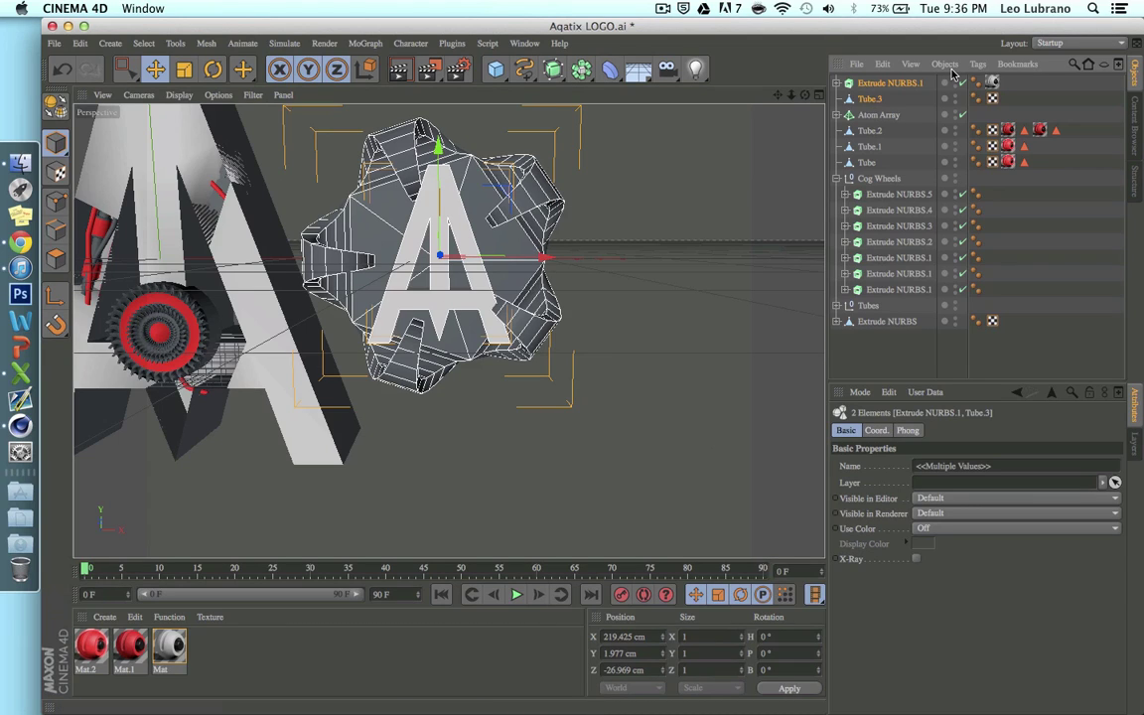
pyautogui.hotkey('alt', 'g')
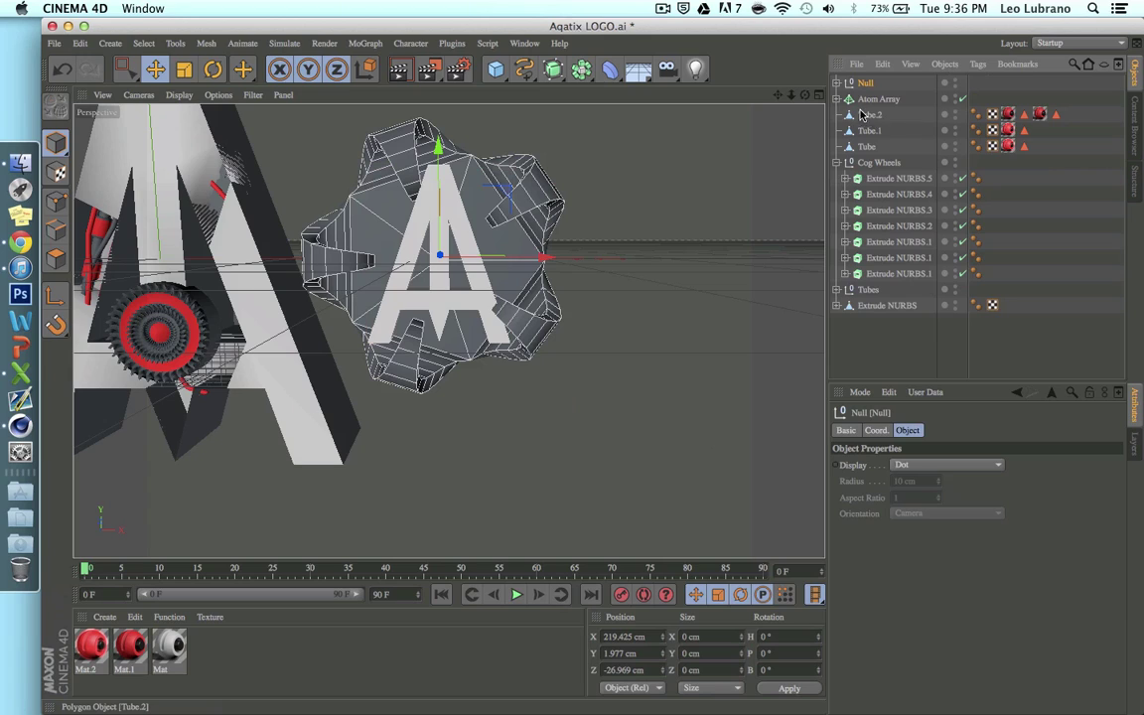
pyautogui.click(836, 163)
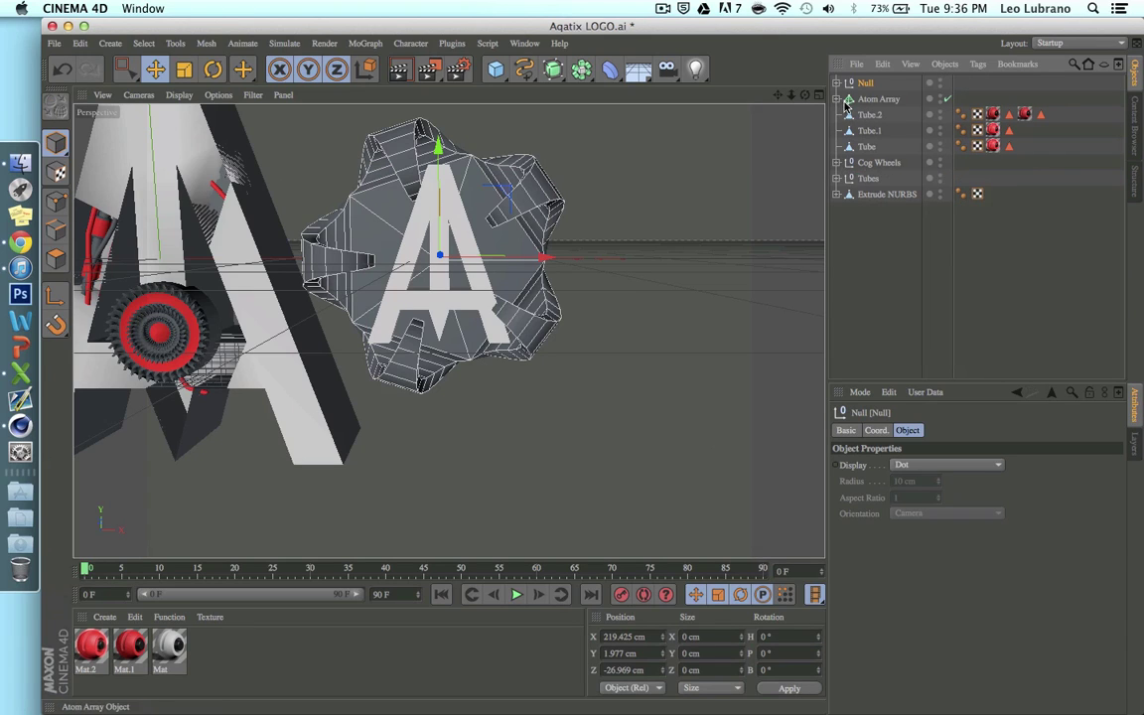
pyautogui.doubleClick(868, 83)
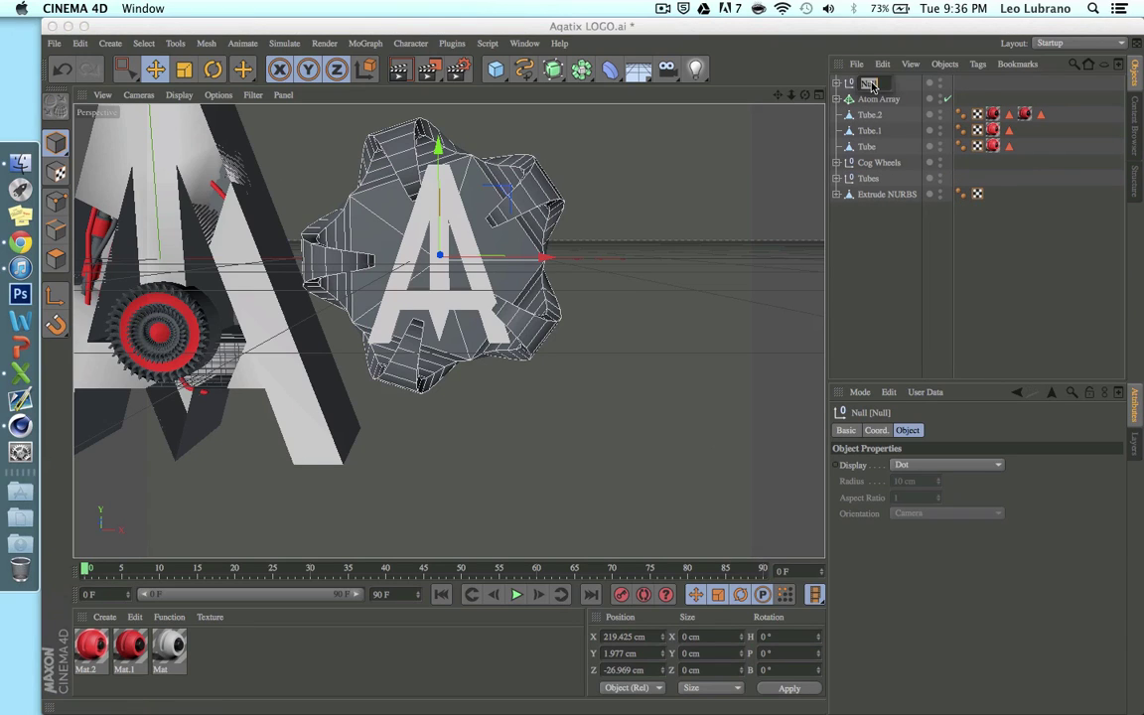
pyautogui.write('CLAMP')
pyautogui.press('Return')
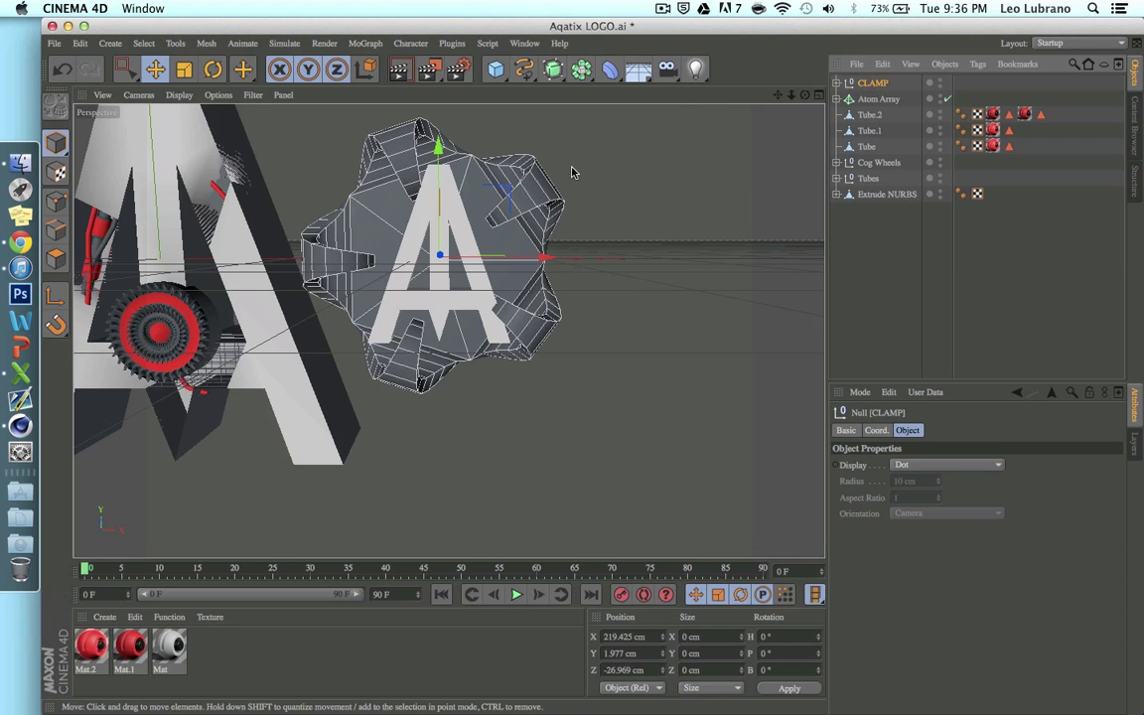
# Draw two freehand splines in the Front view: an arc from the letter's right leg over the clamp, and a curve leftward from its left leg
pyautogui.keyDown('alt'); pyautogui.moveTo(574, 174); pyautogui.dragTo(695, 149); pyautogui.keyUp('alt')
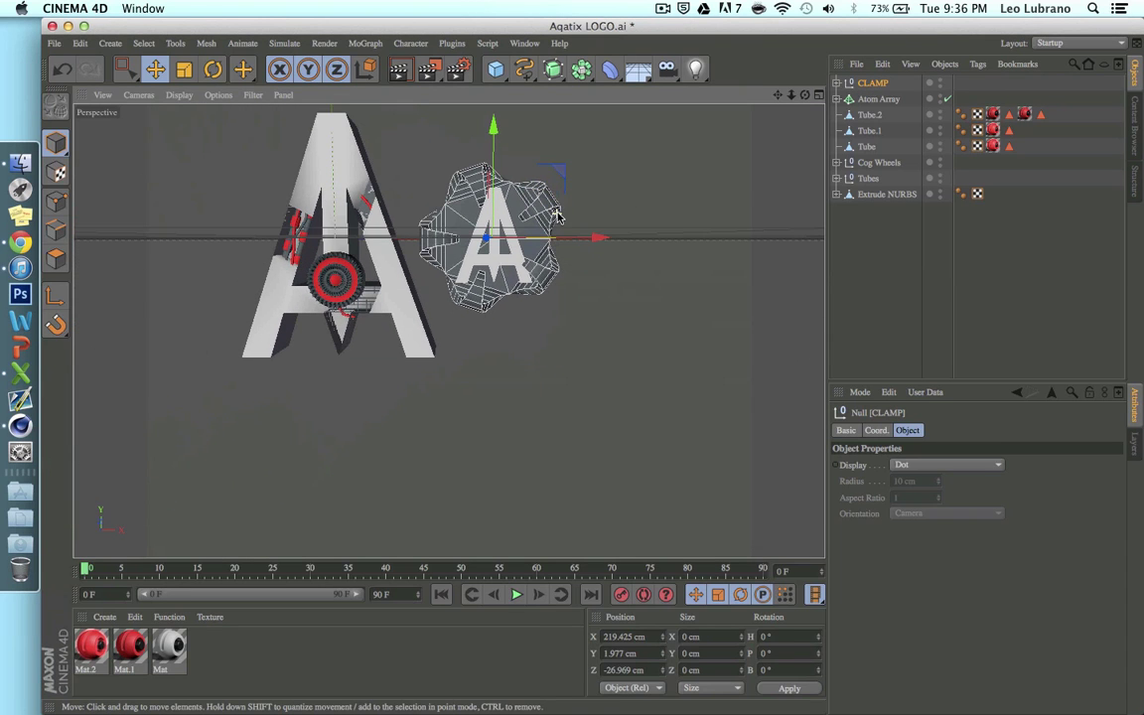
pyautogui.keyDown('alt'); pyautogui.moveTo(448, 302); pyautogui.dragTo(448, 330); pyautogui.keyUp('alt')
pyautogui.click(818, 95)
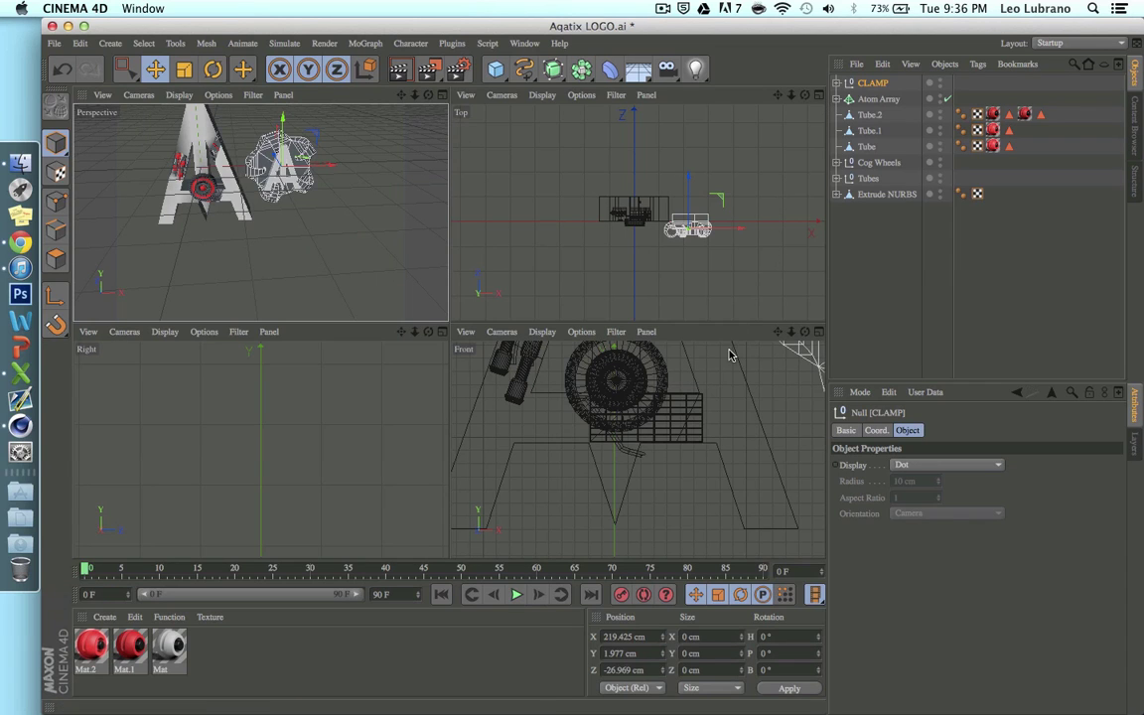
pyautogui.click(818, 338)
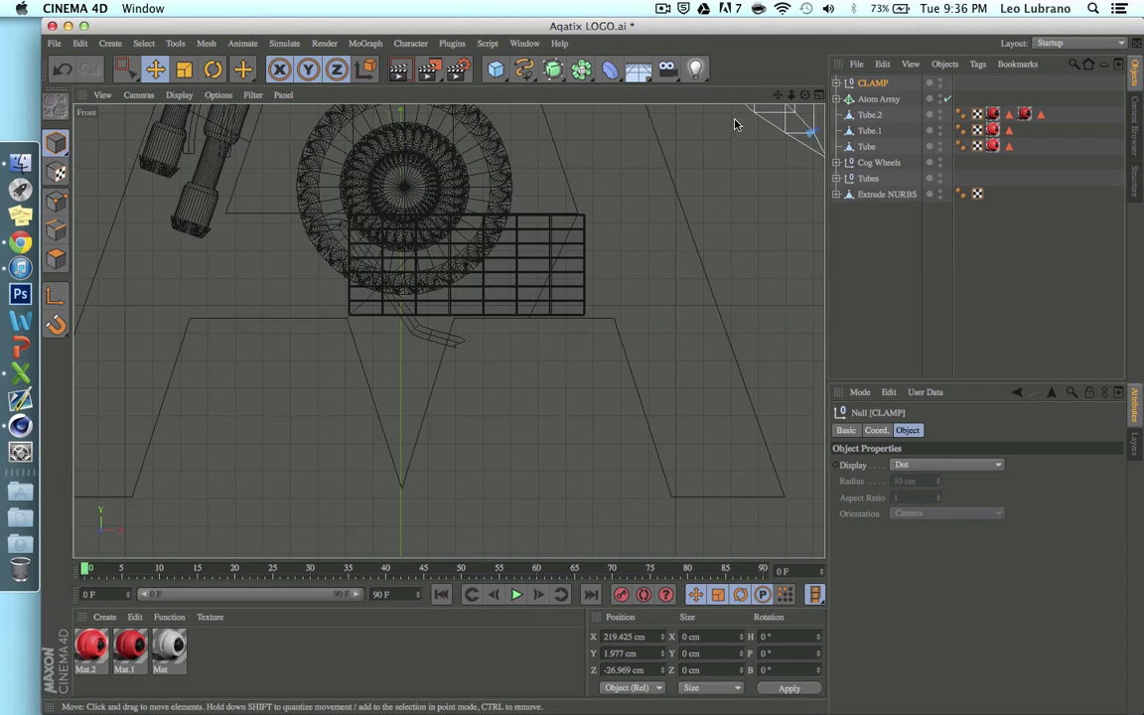
pyautogui.scroll(-5, 448, 330)
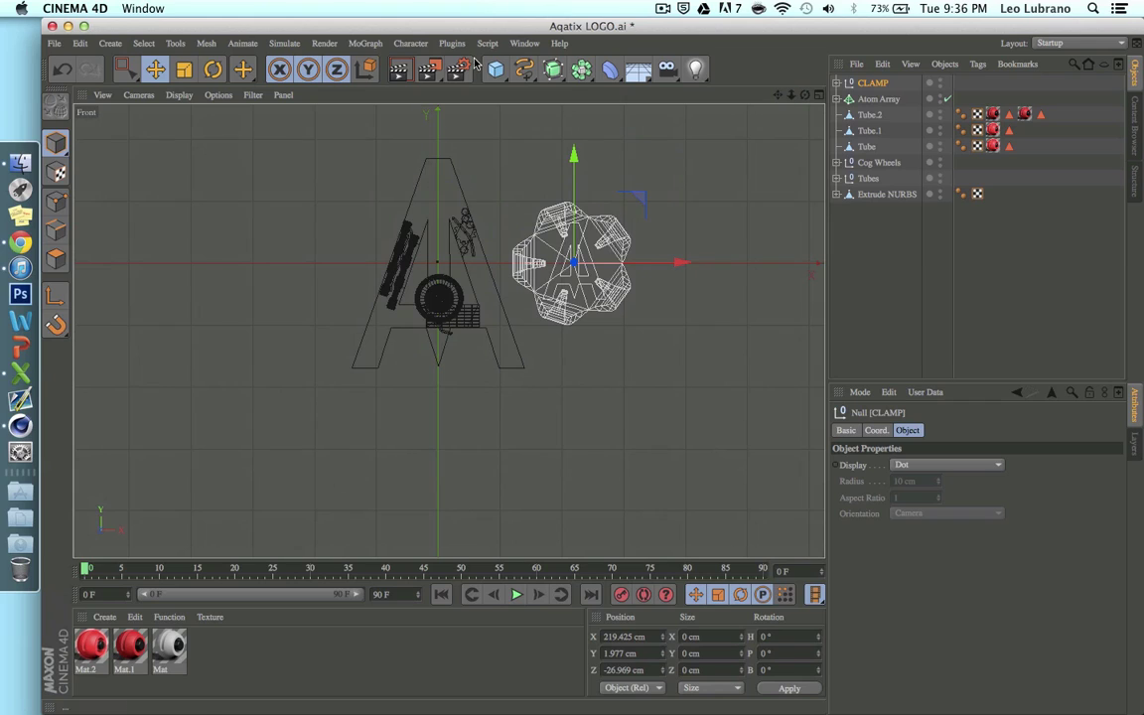
pyautogui.click(525, 68)
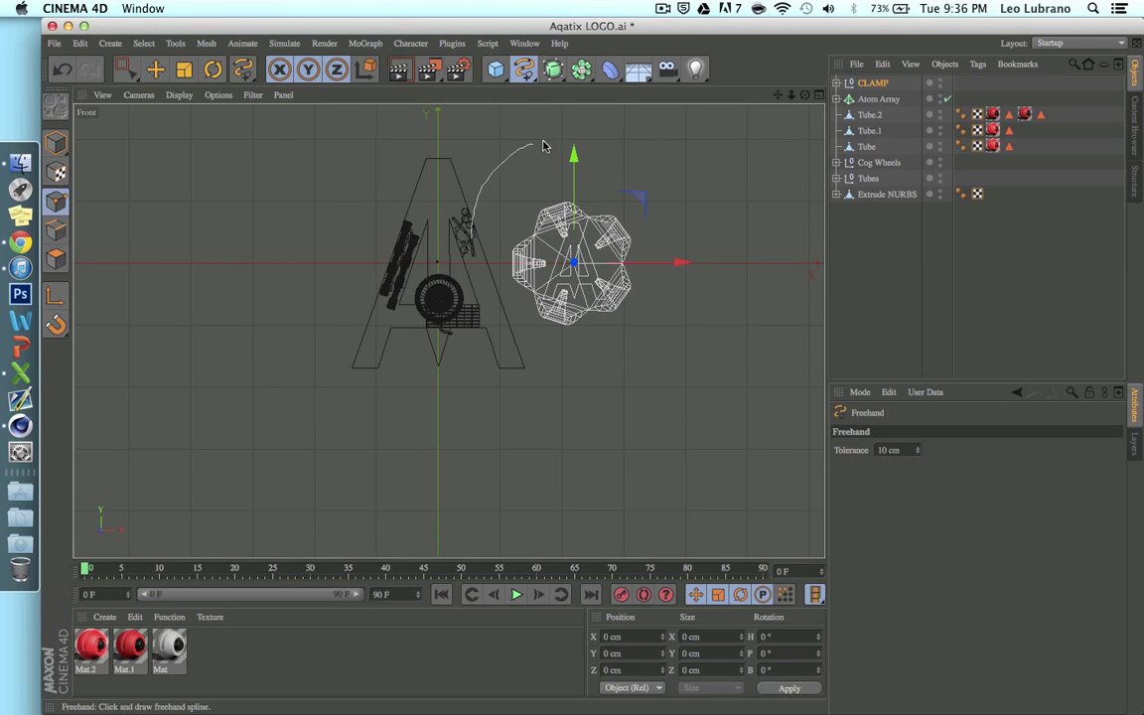
pyautogui.moveTo(628, 184); pyautogui.dragTo(628, 184)
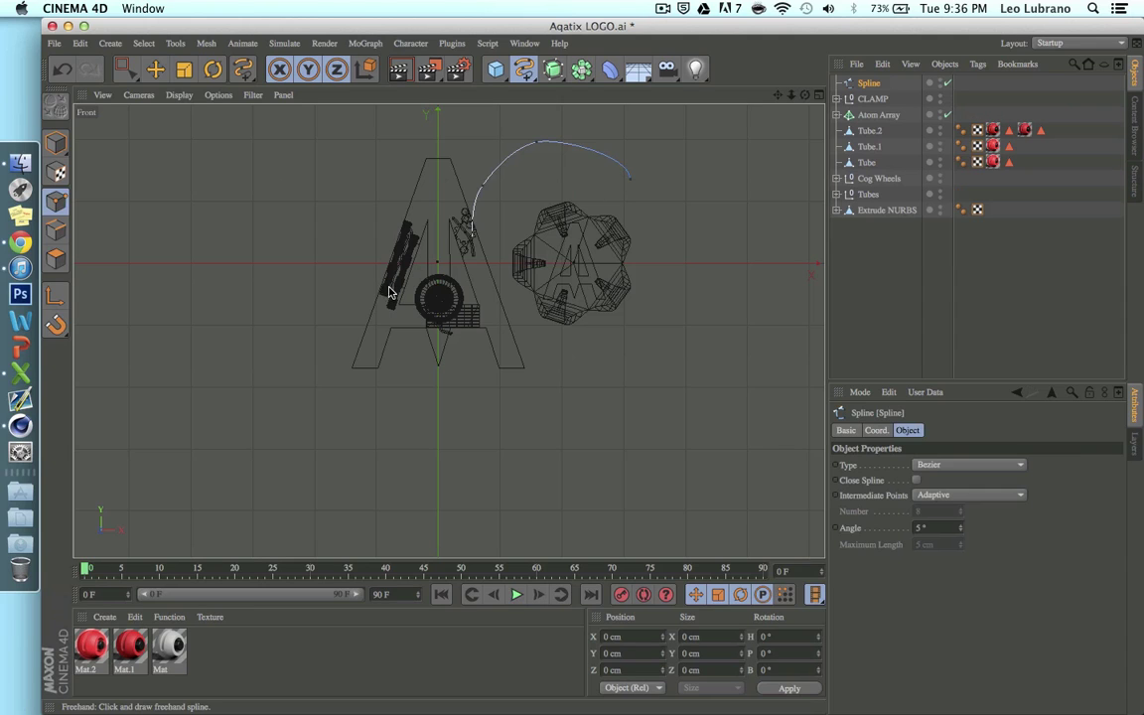
pyautogui.moveTo(242, 261); pyautogui.dragTo(241, 261)
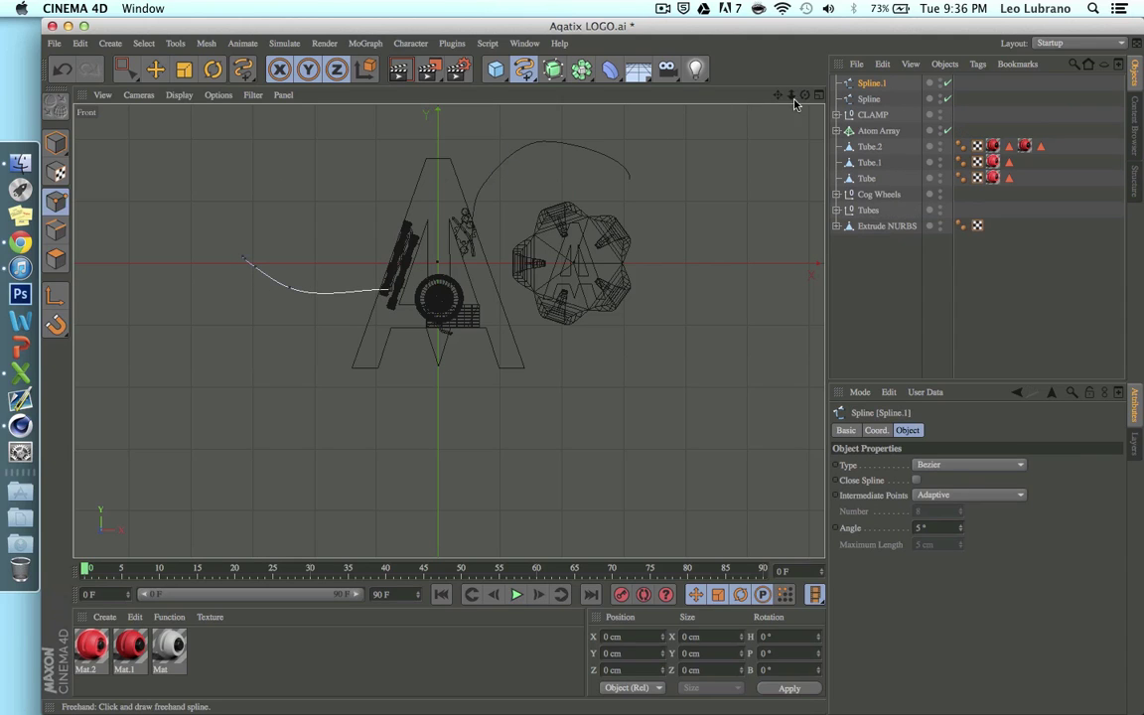
pyautogui.press('F5')
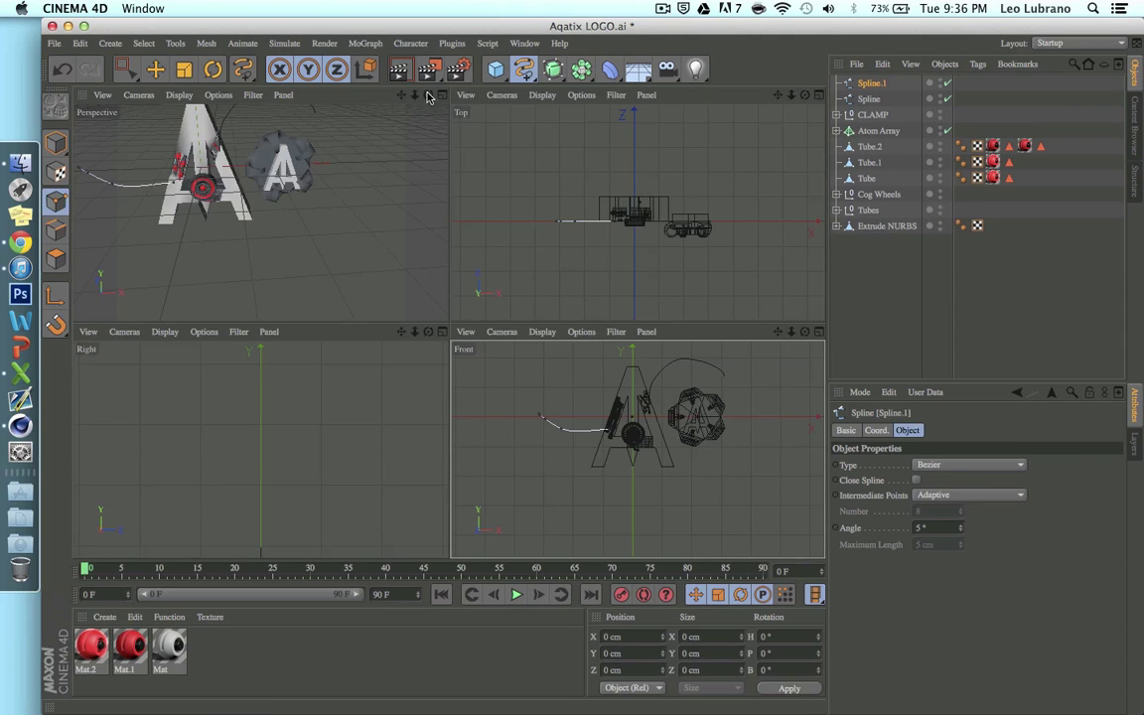
# Place each of the two freehand splines under its own Sweep NURBS generator
pyautogui.click(442, 95)
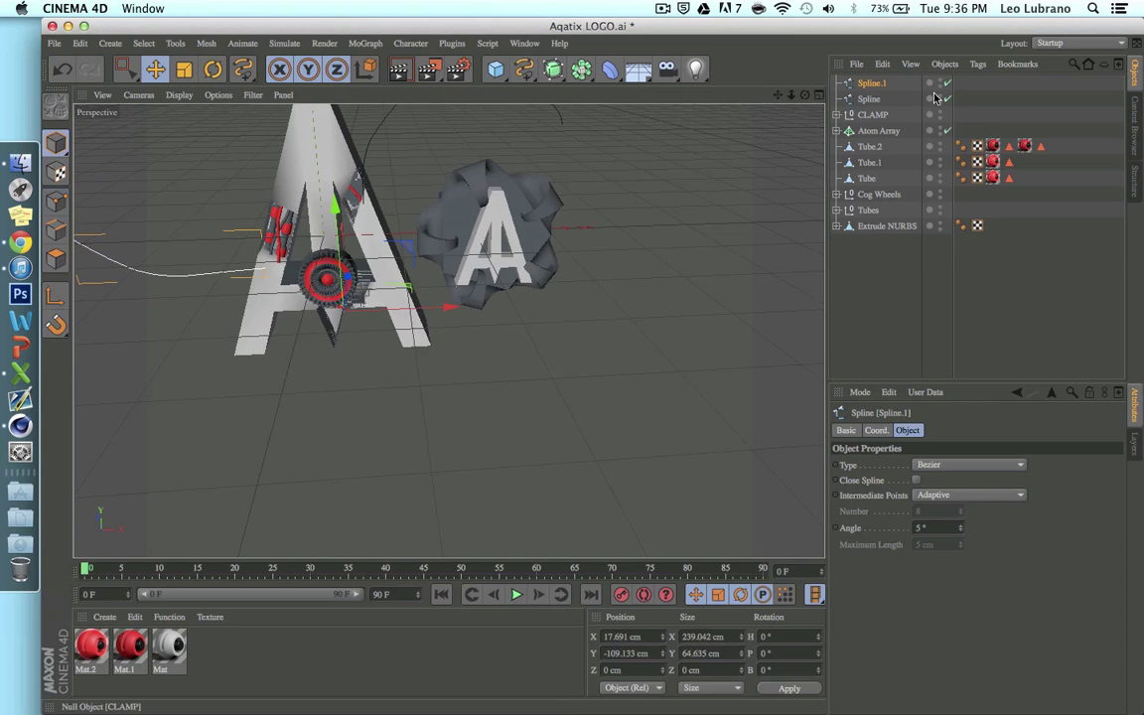
pyautogui.click(869, 99)
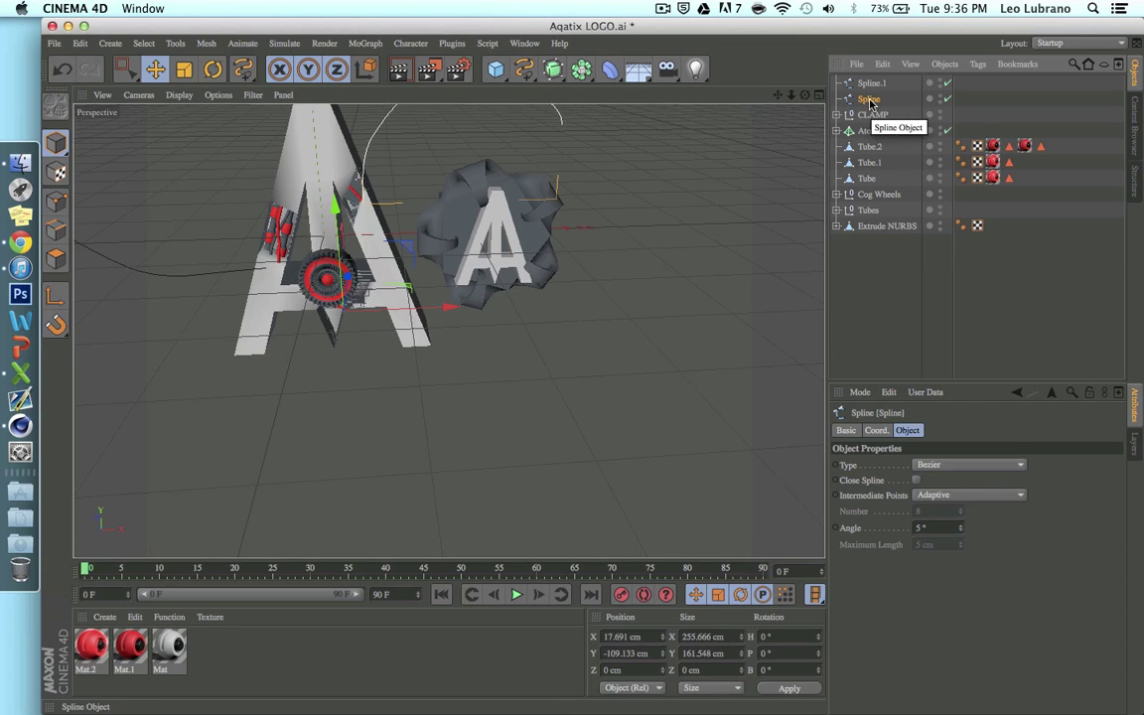
pyautogui.keyDown('alt'); pyautogui.moveTo(549, 73); pyautogui.dragTo(621, 151); pyautogui.keyUp('alt')
pyautogui.click(863, 86)
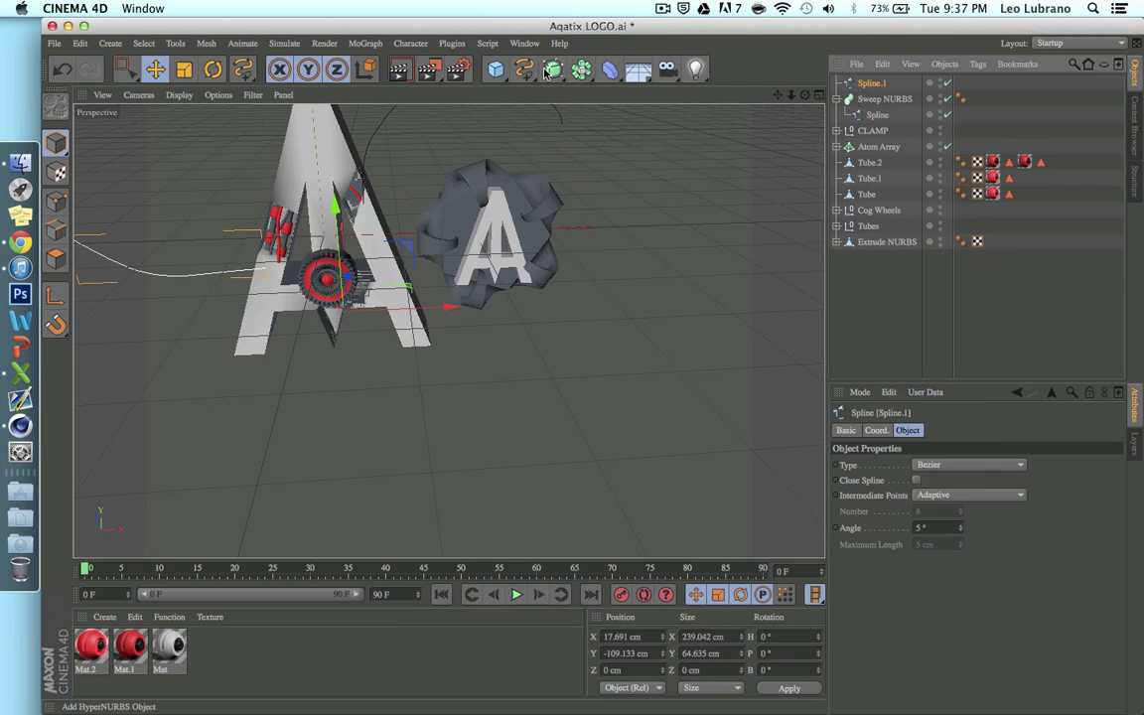
pyautogui.keyDown('alt'); pyautogui.moveTo(552, 69); pyautogui.dragTo(561, 127); pyautogui.keyUp('alt')
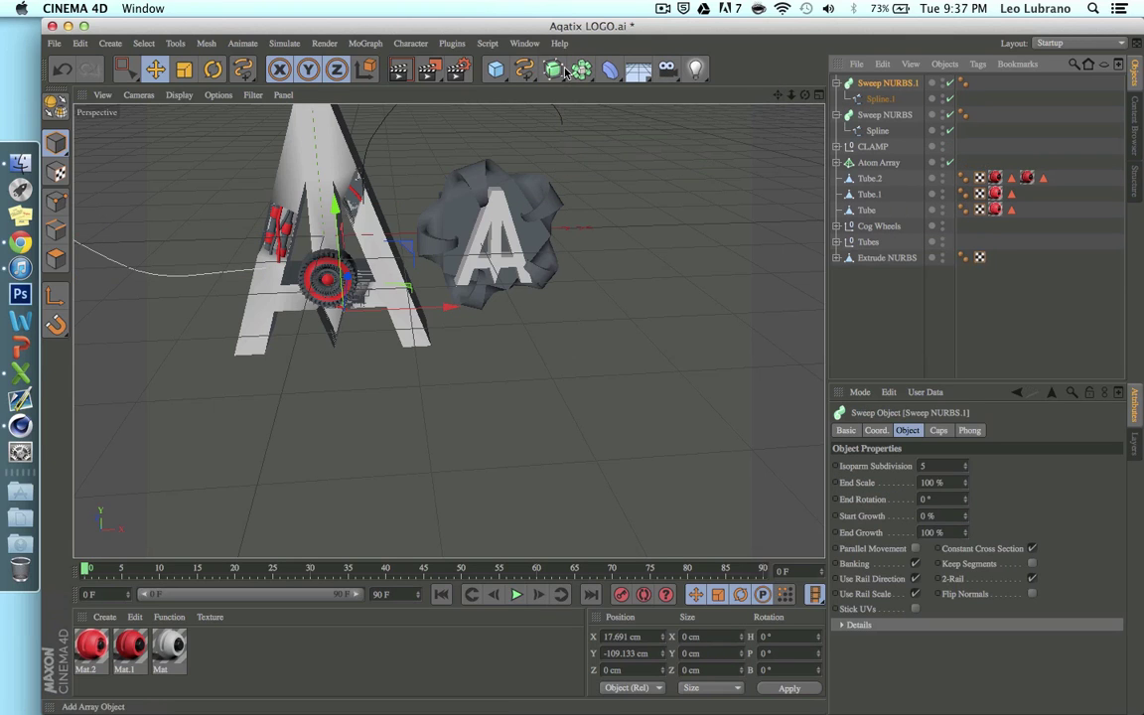
# Add a circle profile to each Sweep NURBS and set the radius of both circles to 4 cm
pyautogui.moveTo(526, 71)
pyautogui.mouseDown()
pyautogui.moveTo(635, 149)
pyautogui.moveTo(646, 204)
pyautogui.moveTo(655, 149)
pyautogui.mouseUp()
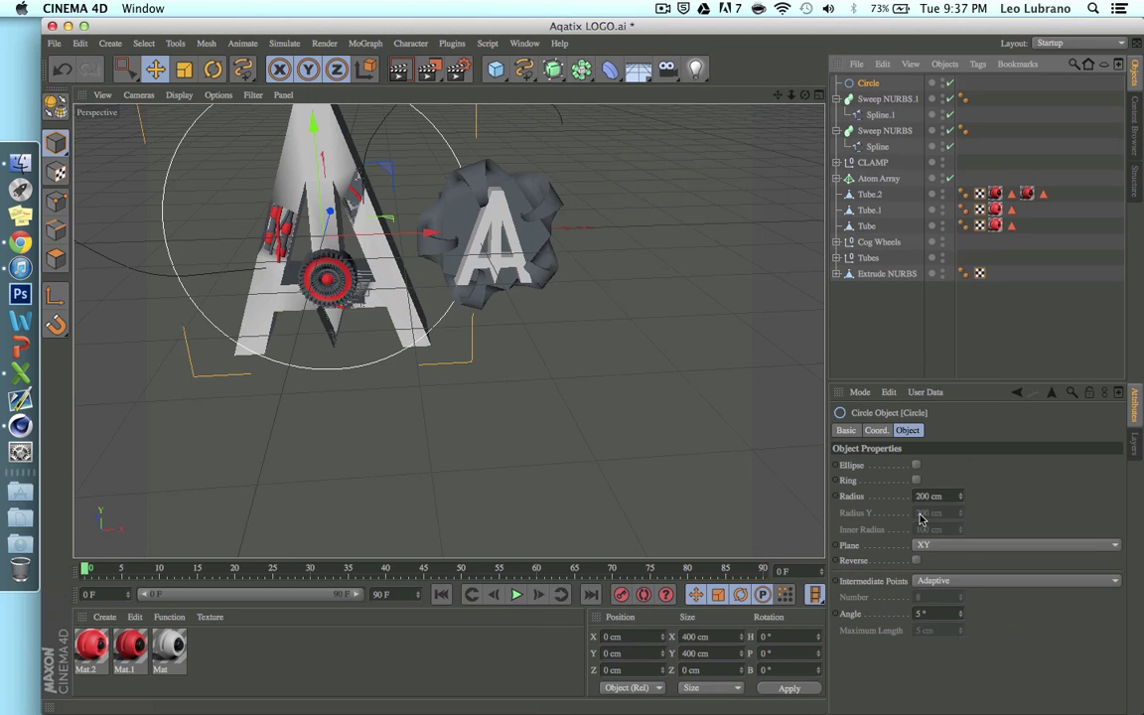
pyautogui.press('Return')
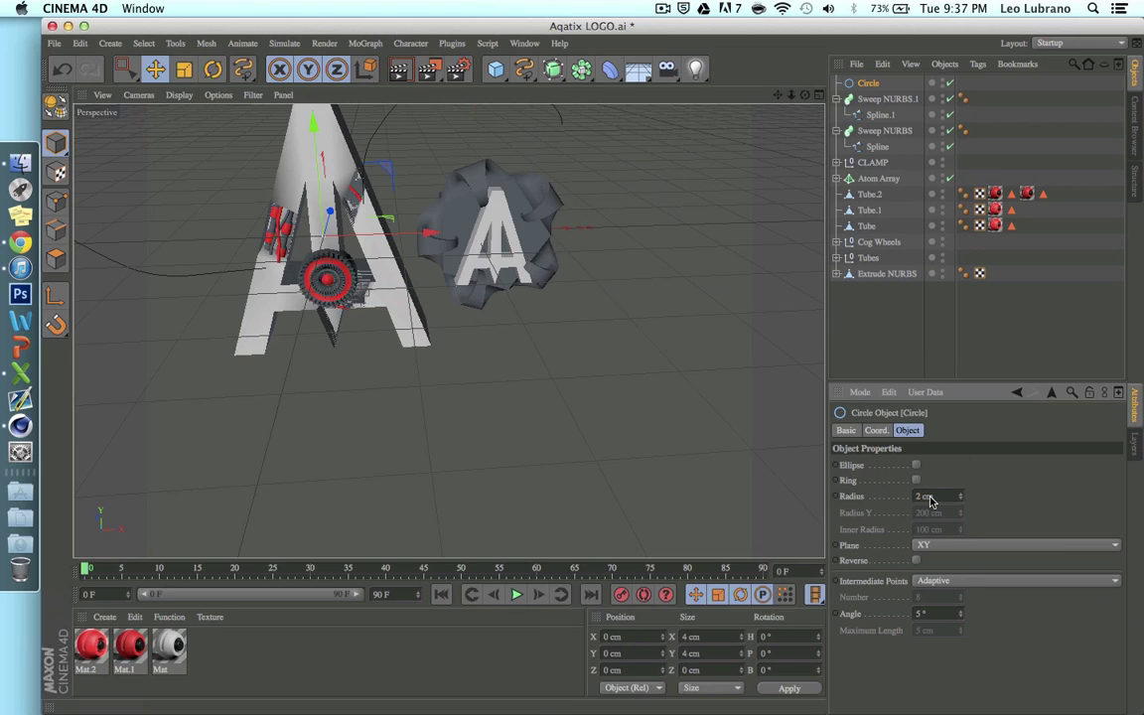
pyautogui.moveTo(867, 86); pyautogui.dragTo(863, 113)
pyautogui.click(860, 85)
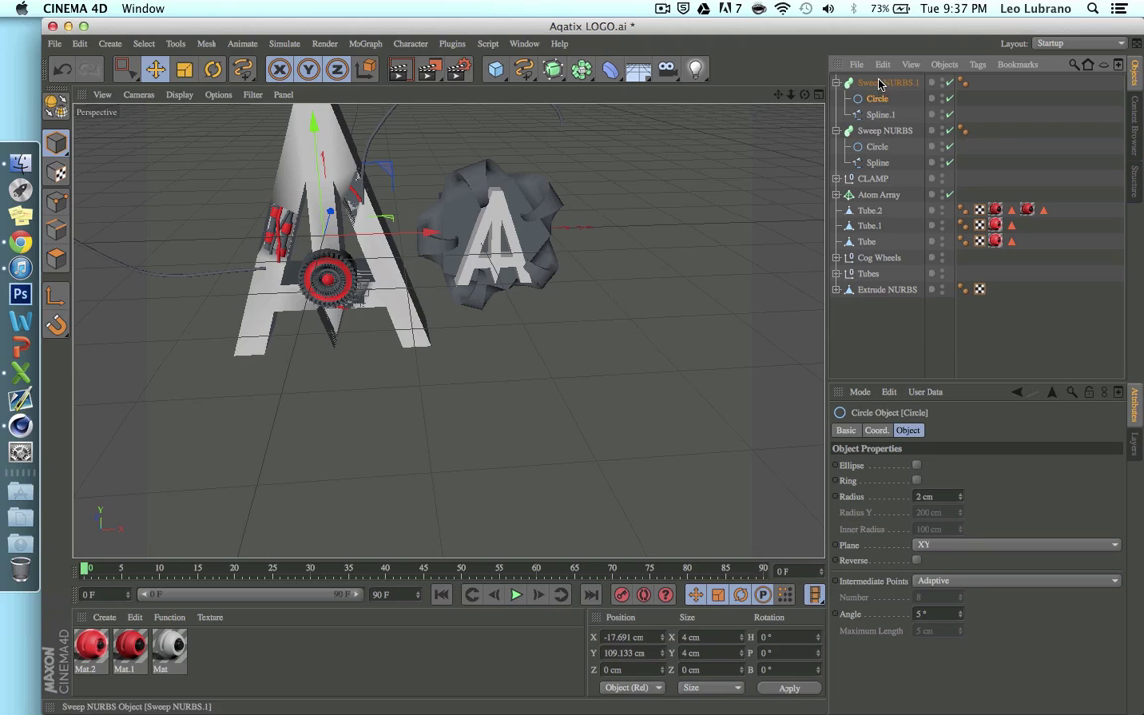
pyautogui.keyDown('ctrl'); pyautogui.click(875, 147); pyautogui.keyUp('ctrl')
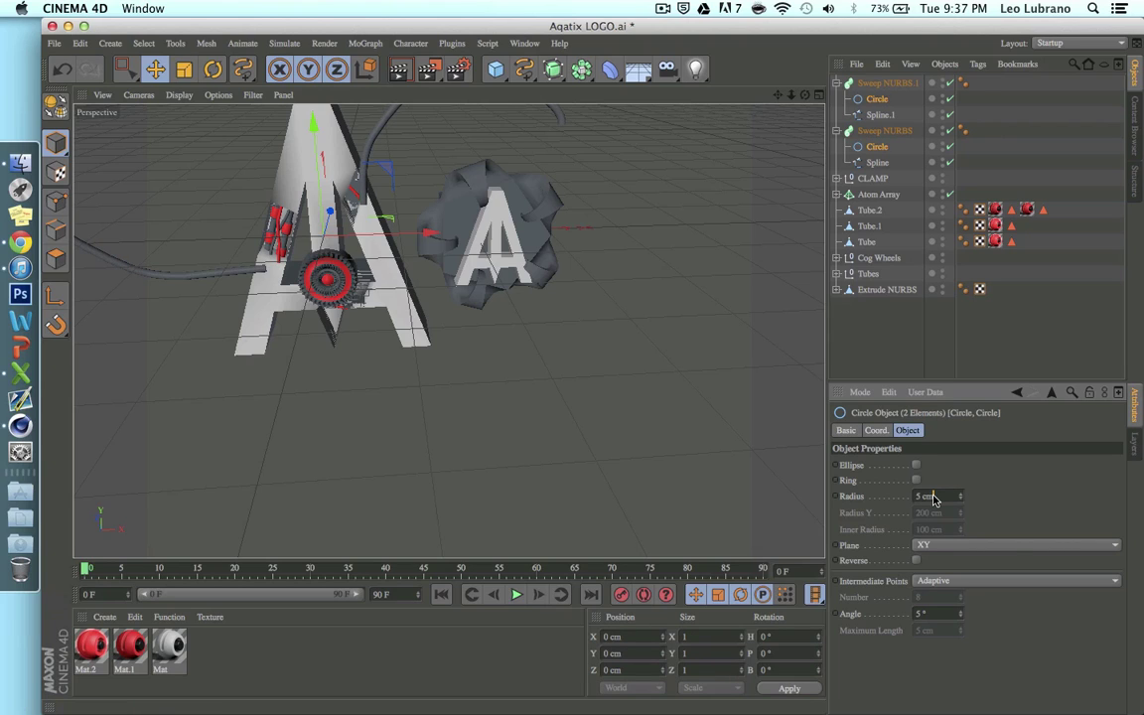
pyautogui.click(1056, 331)
# Collapse both Sweep NURBS hierarchies and move the two cables together in depth to about Z 50.4 cm
pyautogui.click(879, 83)
pyautogui.click(836, 83)
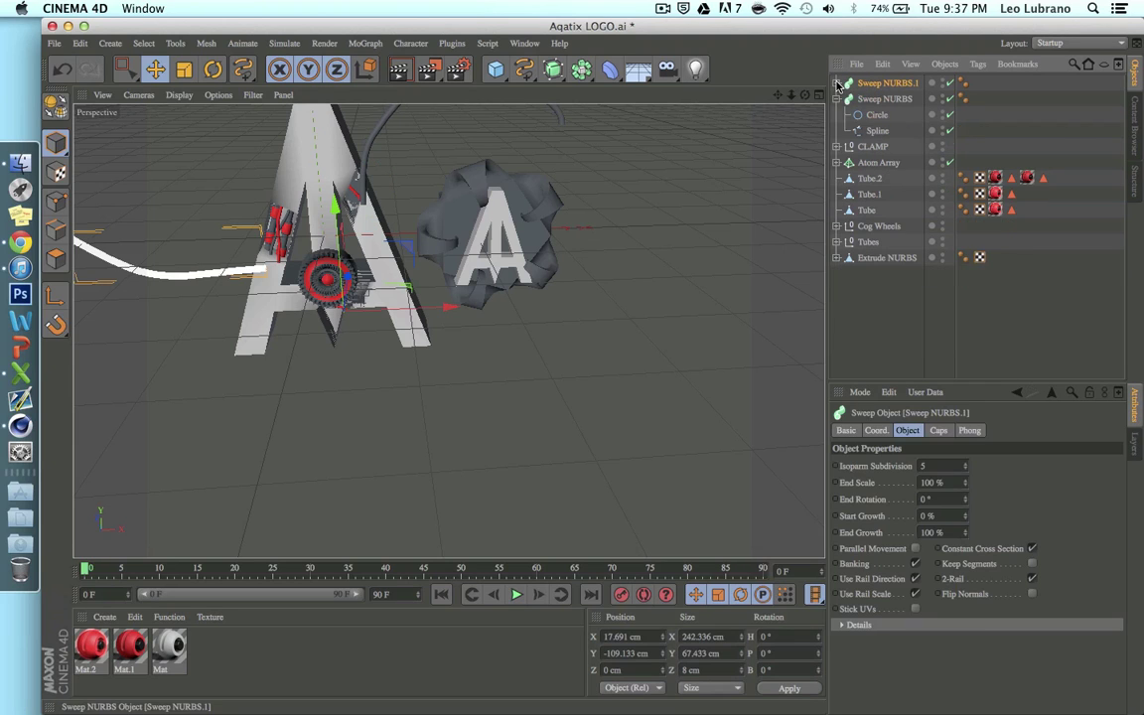
pyautogui.click(837, 101)
pyautogui.keyDown('shift'); pyautogui.click(884, 100); pyautogui.keyUp('shift')
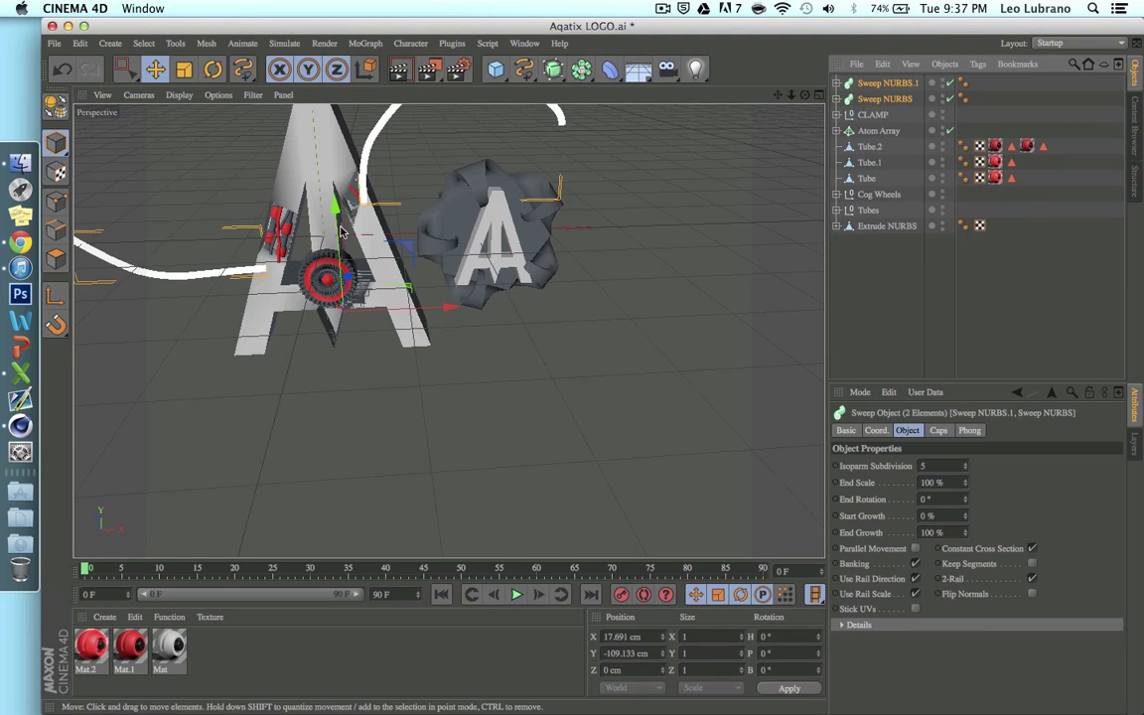
pyautogui.moveTo(402, 243); pyautogui.dragTo(349, 268)
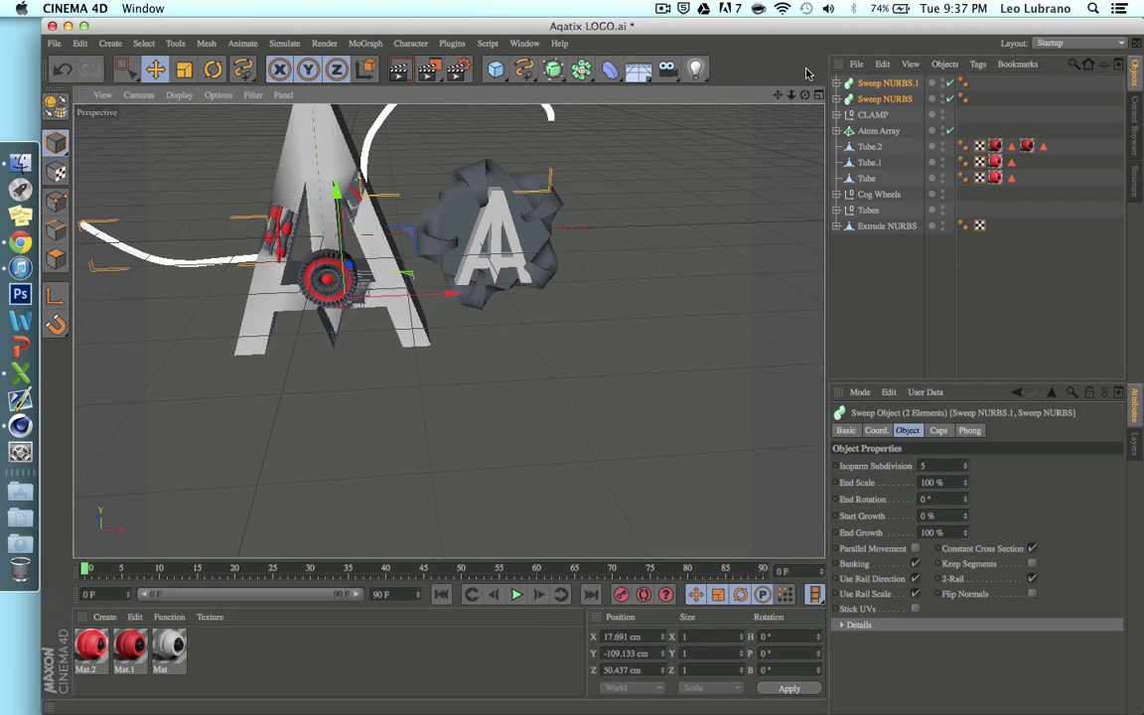
# Rotate the arcing cable on the letter's right leg to about H -21°, P -19.8°, B -17°
pyautogui.keyDown('alt'); pyautogui.moveTo(774, 139); pyautogui.dragTo(623, 128); pyautogui.keyUp('alt')
pyautogui.click(512, 116)
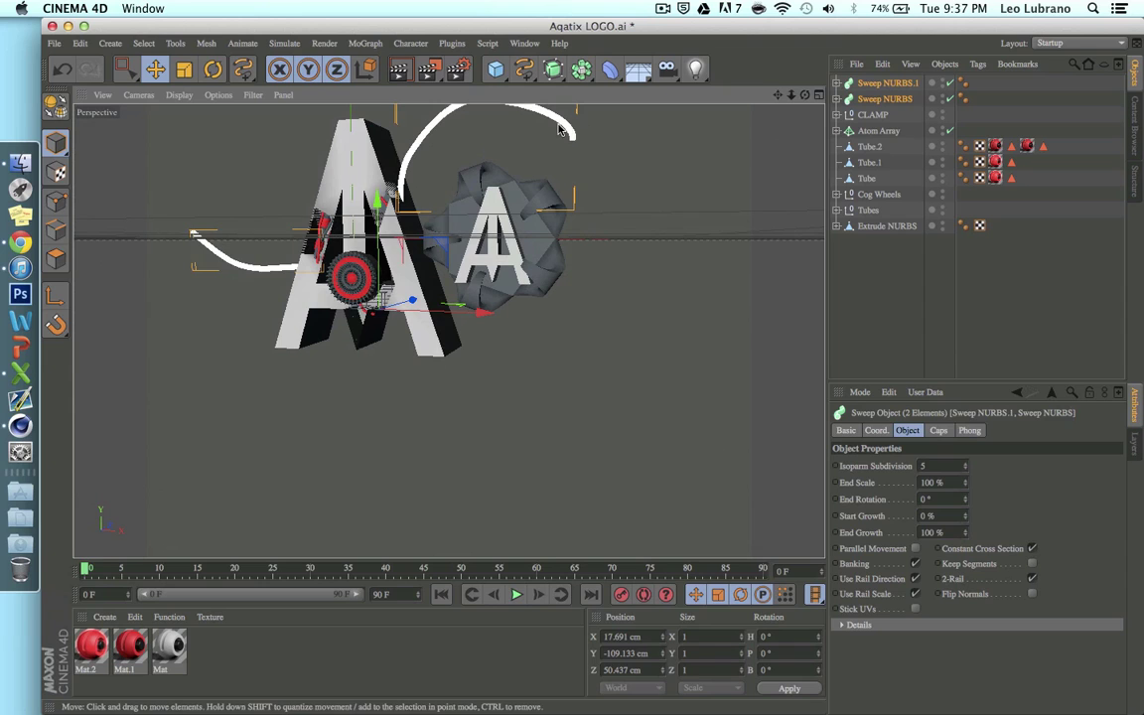
pyautogui.click(213, 69)
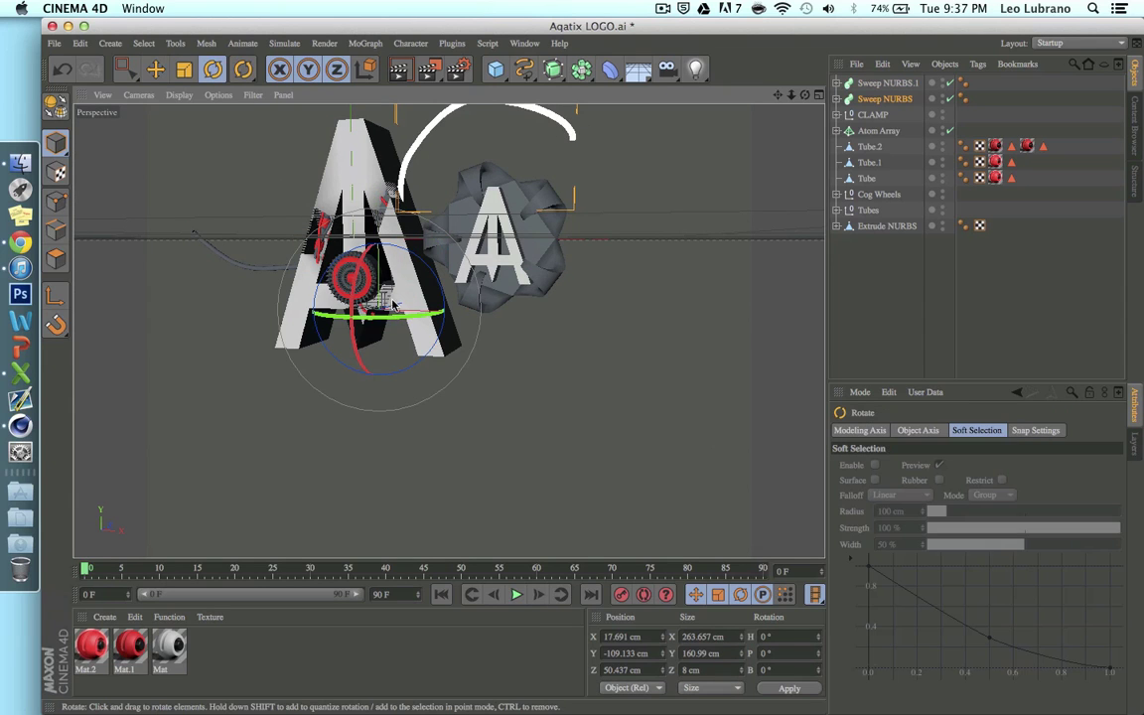
pyautogui.moveTo(354, 274)
pyautogui.mouseDown()
pyautogui.moveTo(372, 288)
pyautogui.moveTo(356, 256)
pyautogui.mouseUp()
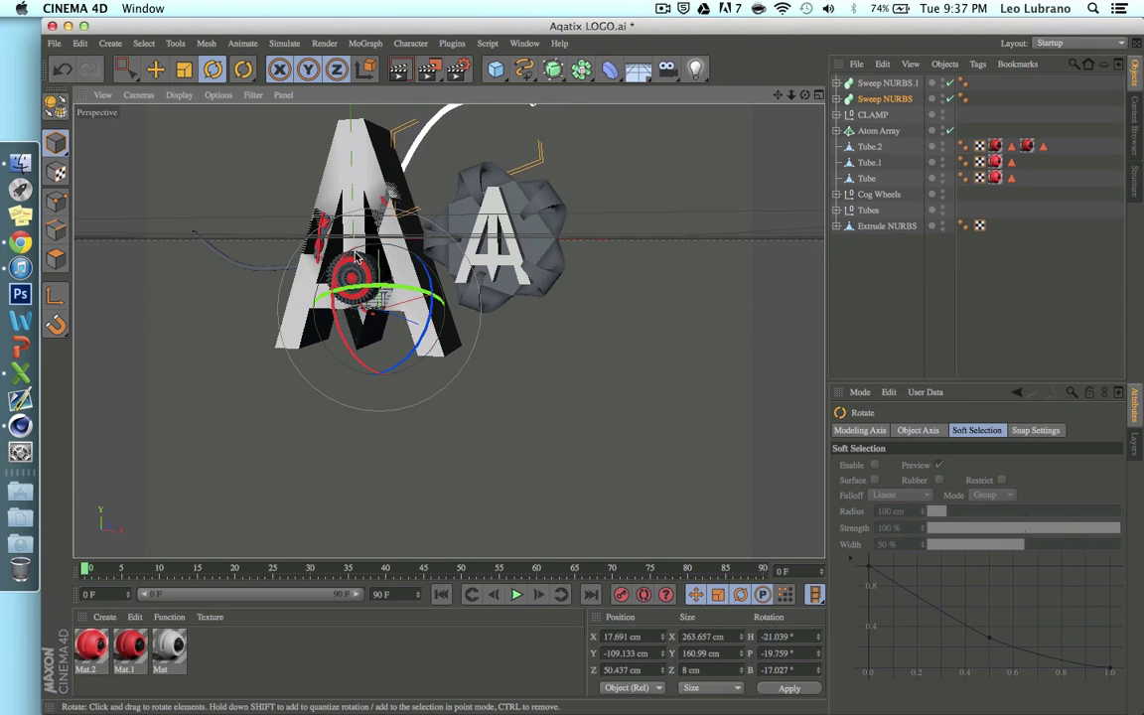
# Rotate the left cable to about H 8°, P 22.4°, B 12° and move it to about X 5.4, Y -72.7, Z 137.7 cm
pyautogui.click(429, 296)
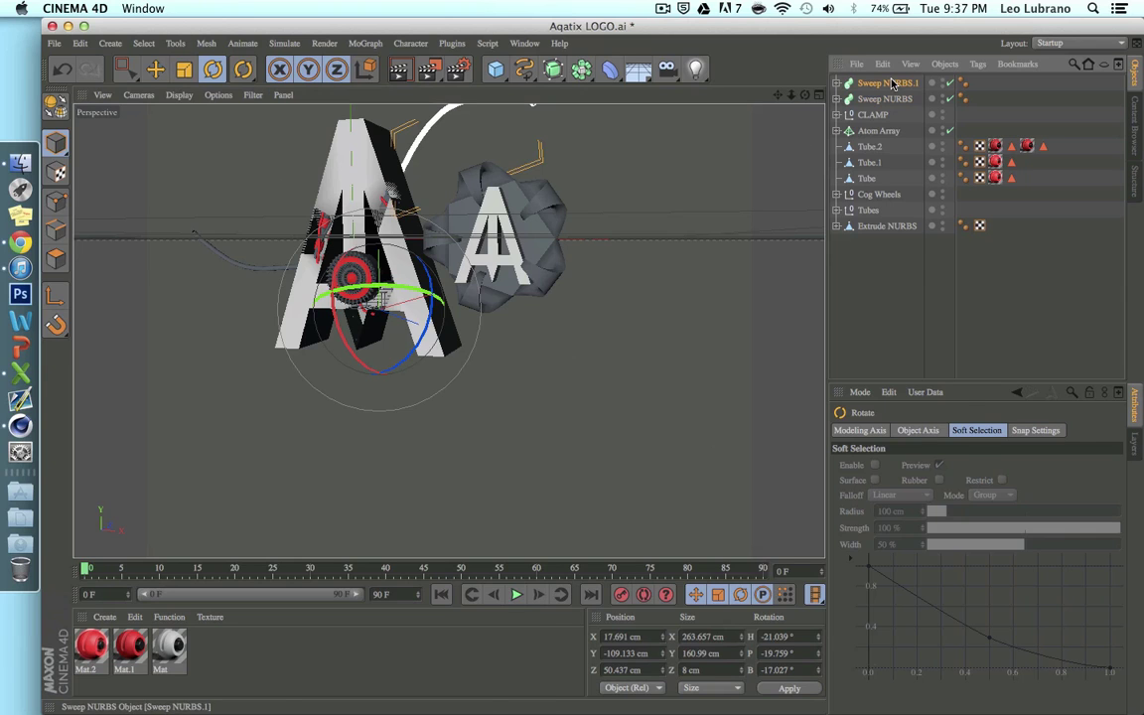
pyautogui.moveTo(429, 296); pyautogui.dragTo(410, 317)
pyautogui.press('e')
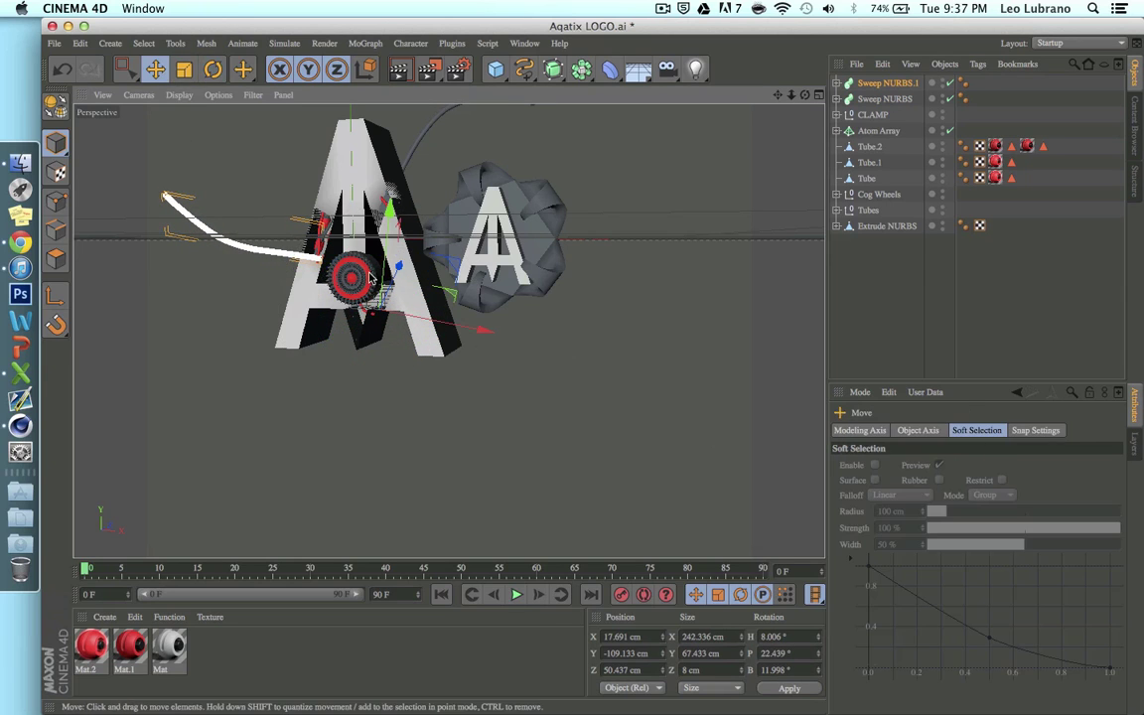
pyautogui.moveTo(405, 268); pyautogui.dragTo(429, 247)
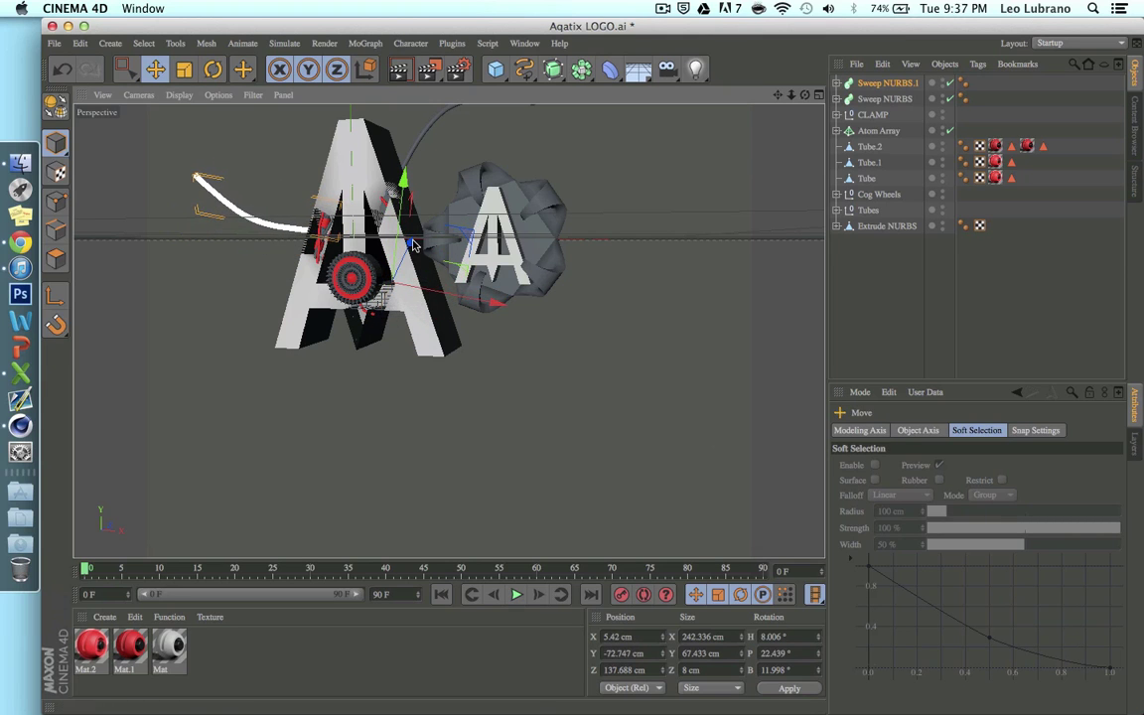
# Move the CLAMP group to the right cable's end at about X 249.7, Y 176.5 cm and scale it down to roughly half size
pyautogui.moveTo(803, 97); pyautogui.dragTo(754, 115)
pyautogui.moveTo(448, 330)
pyautogui.mouseDown()
pyautogui.moveTo(804, 94)
pyautogui.moveTo(449, 330)
pyautogui.mouseUp()
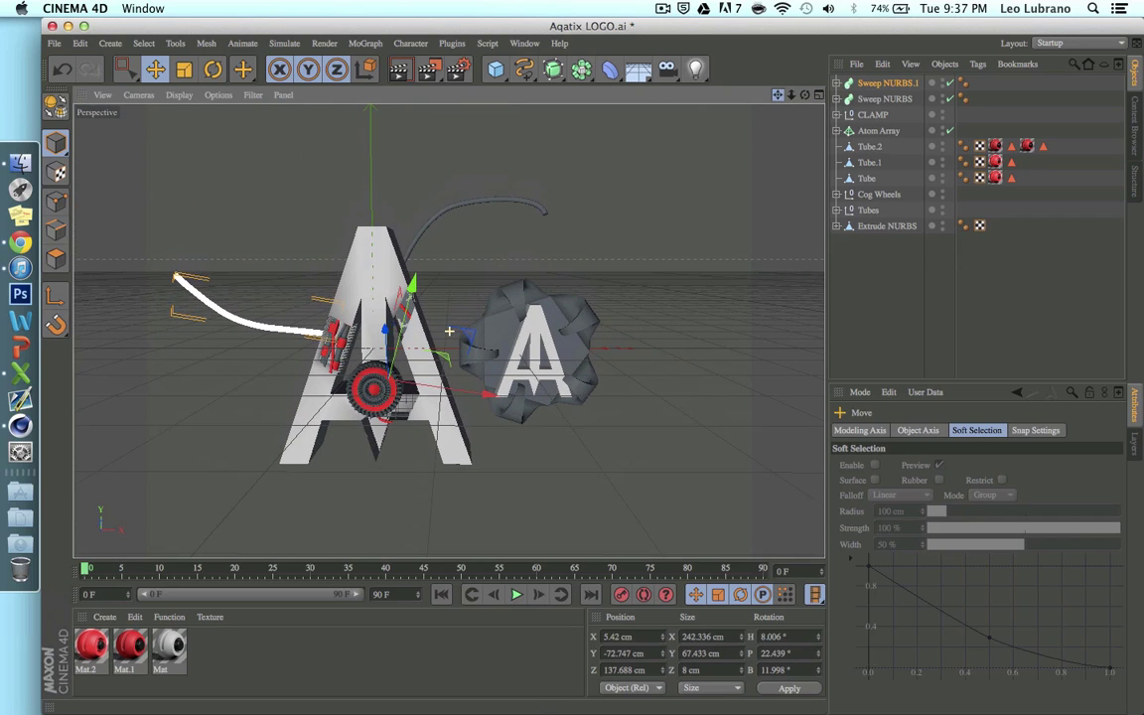
pyautogui.click(873, 115)
pyautogui.moveTo(538, 384); pyautogui.dragTo(558, 258)
pyautogui.press('t')
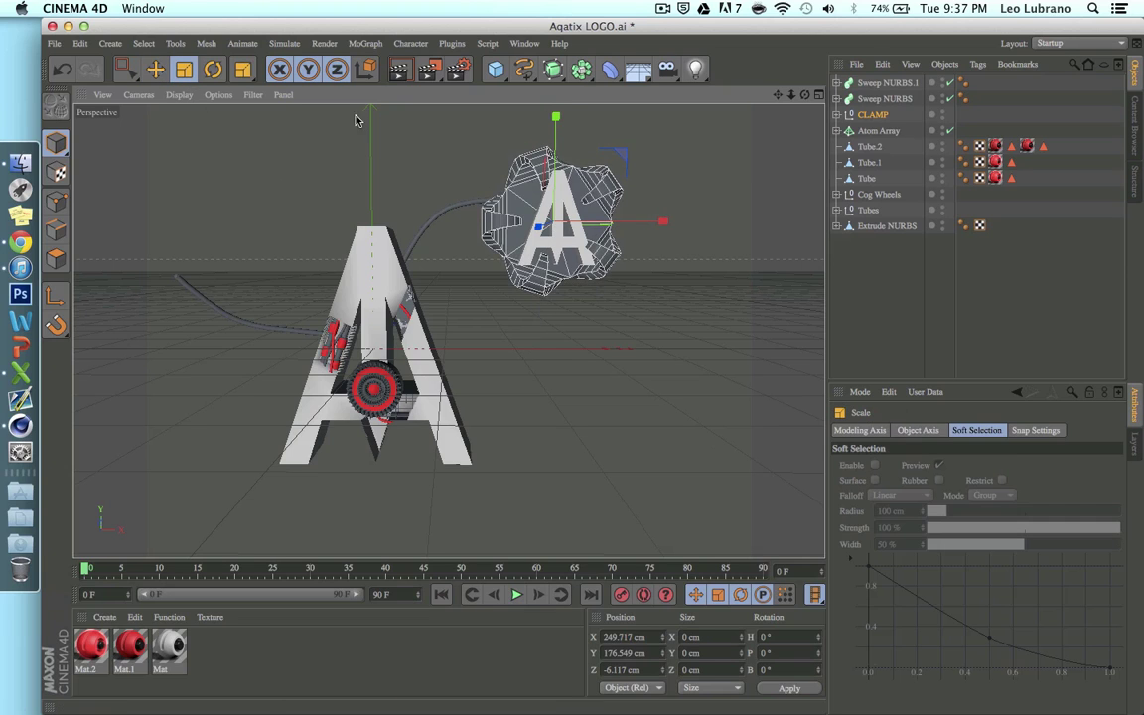
pyautogui.moveTo(599, 173); pyautogui.dragTo(422, 253)
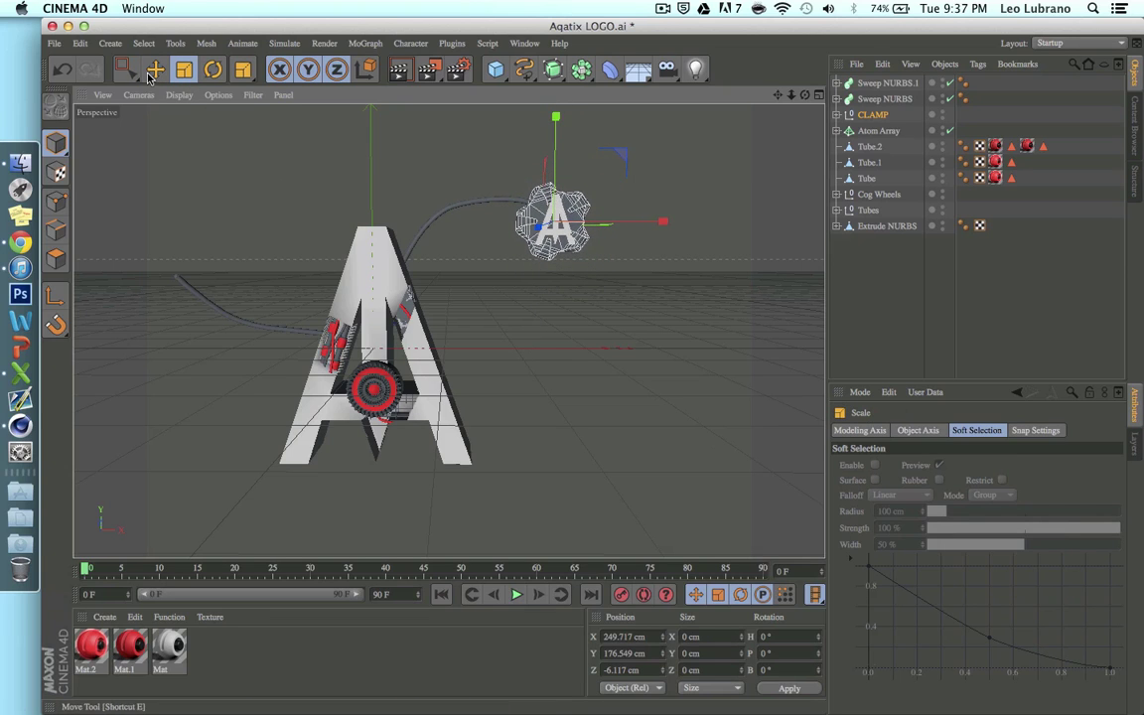
# Align the CLAMP group with the right cable's end in depth, at about X 236.9, Z 55 cm
pyautogui.press('e')
pyautogui.keyDown('alt'); pyautogui.moveTo(588, 219); pyautogui.dragTo(679, 277); pyautogui.keyUp('alt')
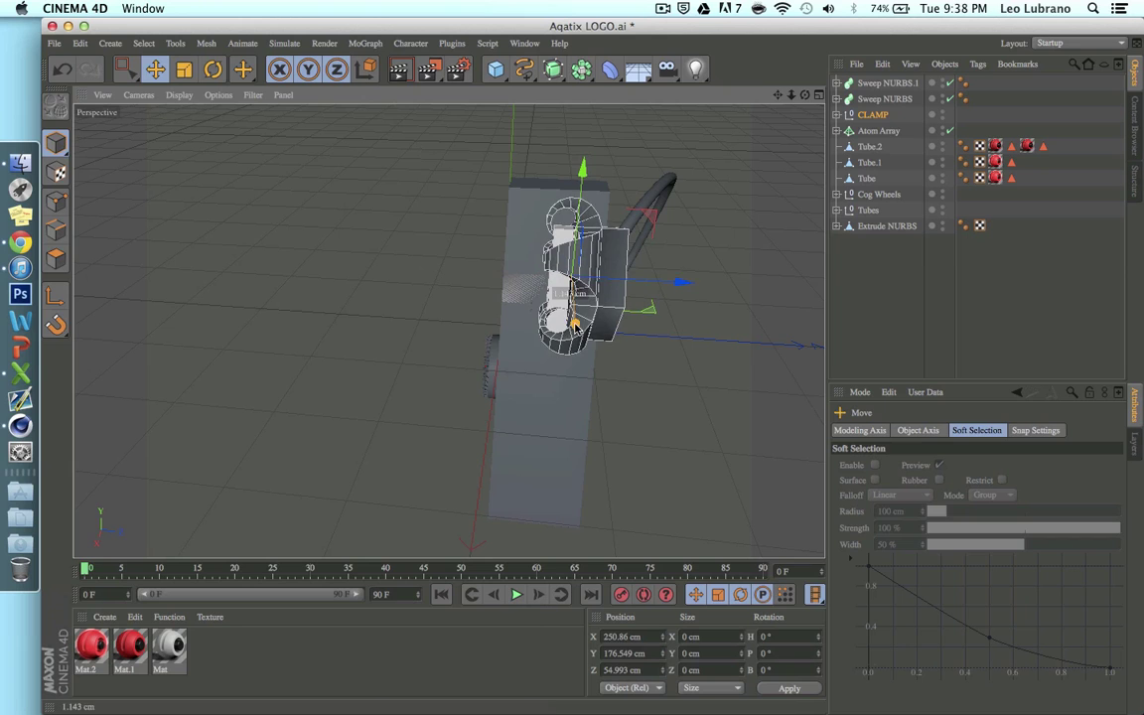
pyautogui.moveTo(573, 325); pyautogui.dragTo(576, 315)
pyautogui.moveTo(804, 96); pyautogui.dragTo(695, 101)
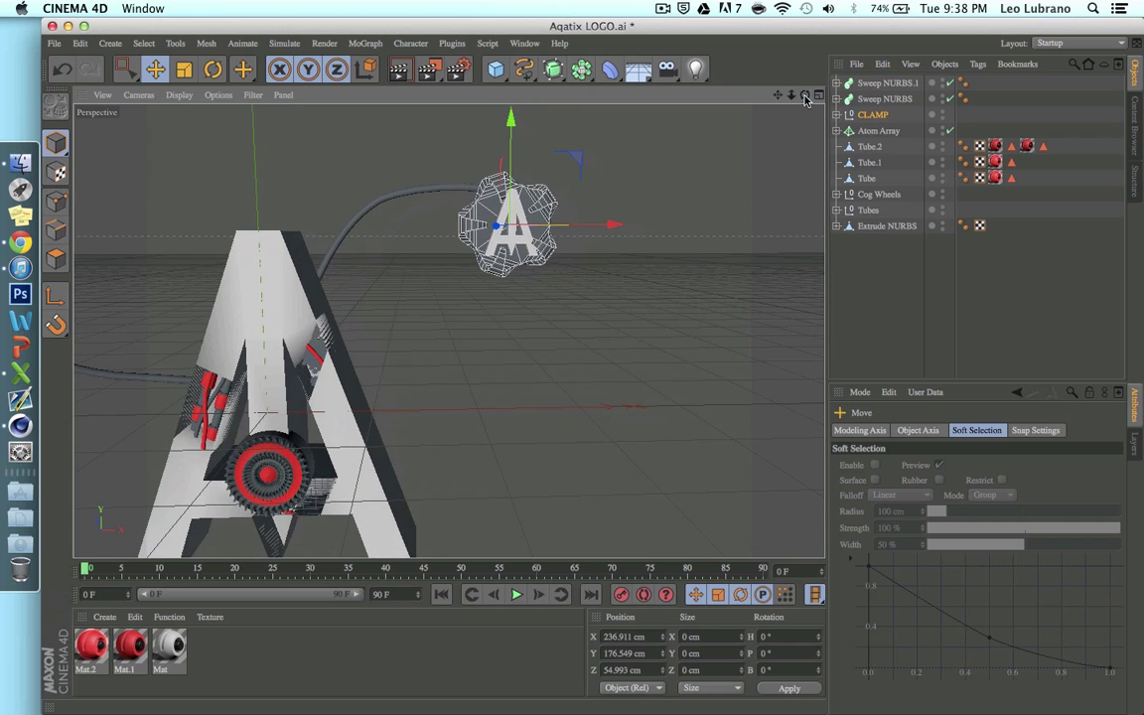
# Duplicate the CLAMP group and place the copy on the left cable's end at about X -286.2, Y 95.6, Z 20.1 cm
pyautogui.hotkey('ctrl', 'c')
pyautogui.hotkey('ctrl', 'v')
pyautogui.moveTo(612, 225); pyautogui.dragTo(228, 224)
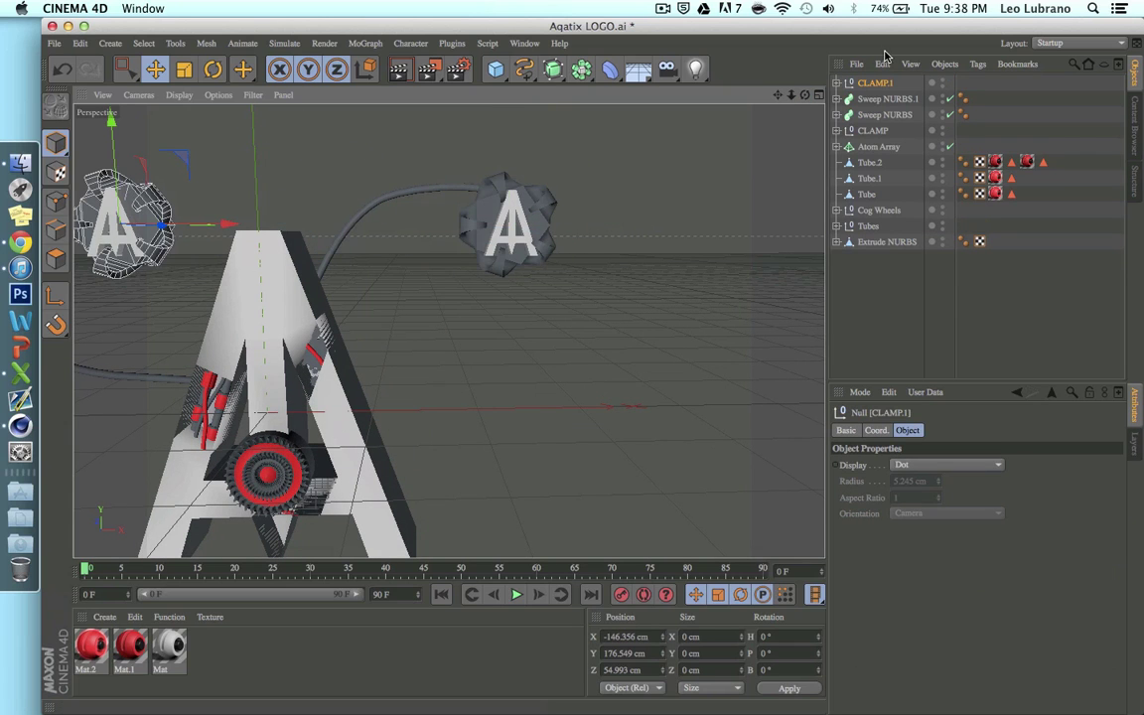
pyautogui.moveTo(778, 96); pyautogui.dragTo(380, 268)
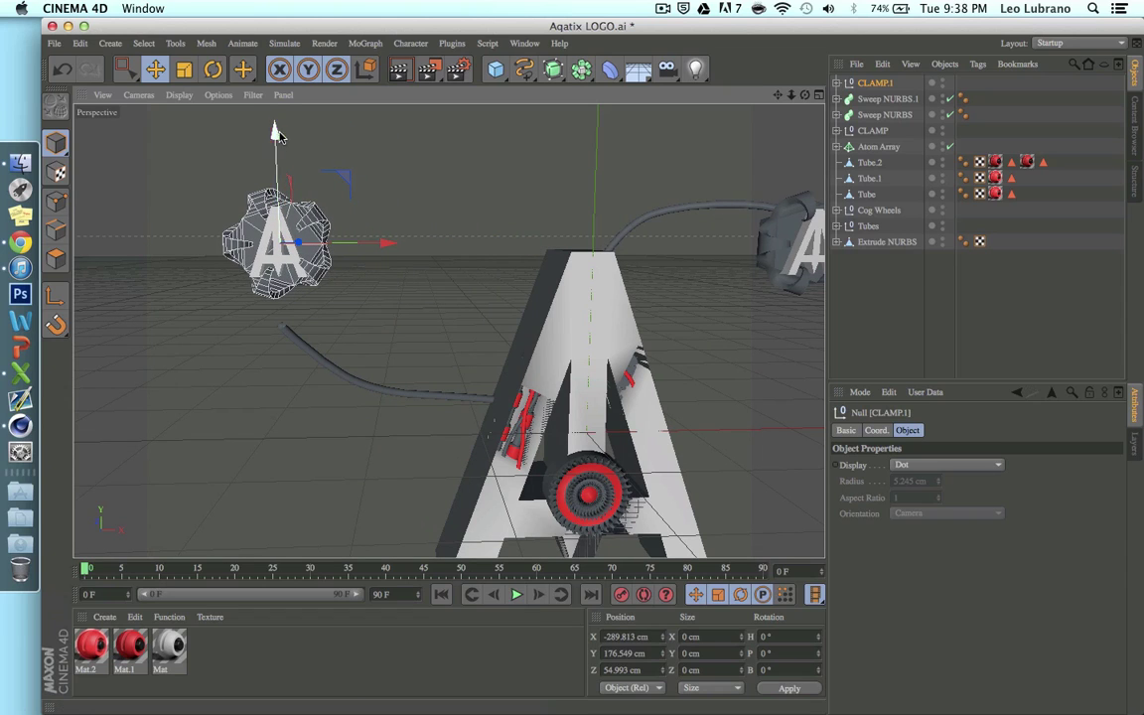
pyautogui.moveTo(273, 129); pyautogui.dragTo(308, 328)
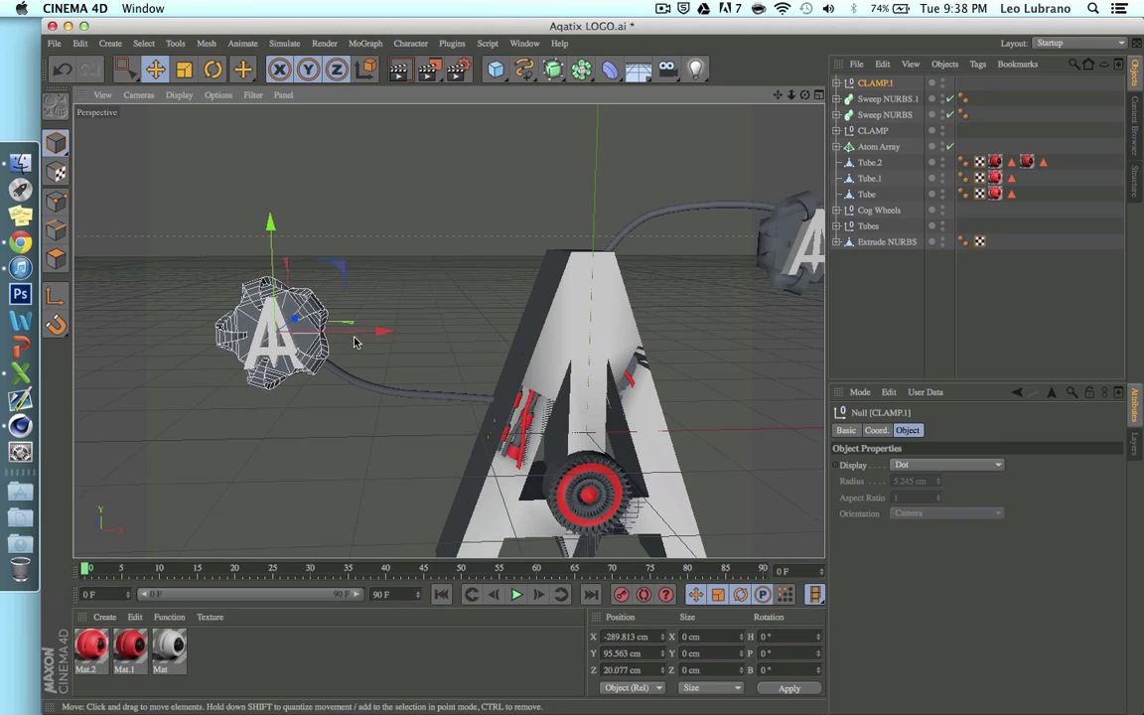
pyautogui.click(471, 294)
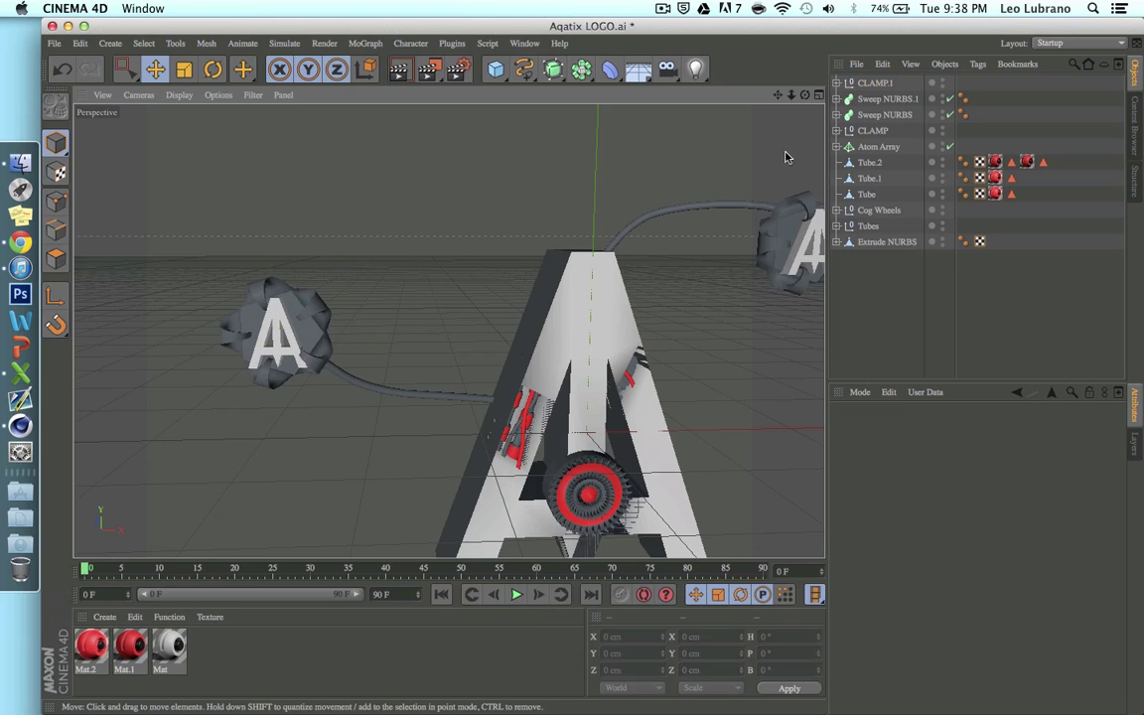
# Rotate the copied clamp on the left cable to about H -10.6°, P -14.7°, B -5.9°
pyautogui.click(873, 84)
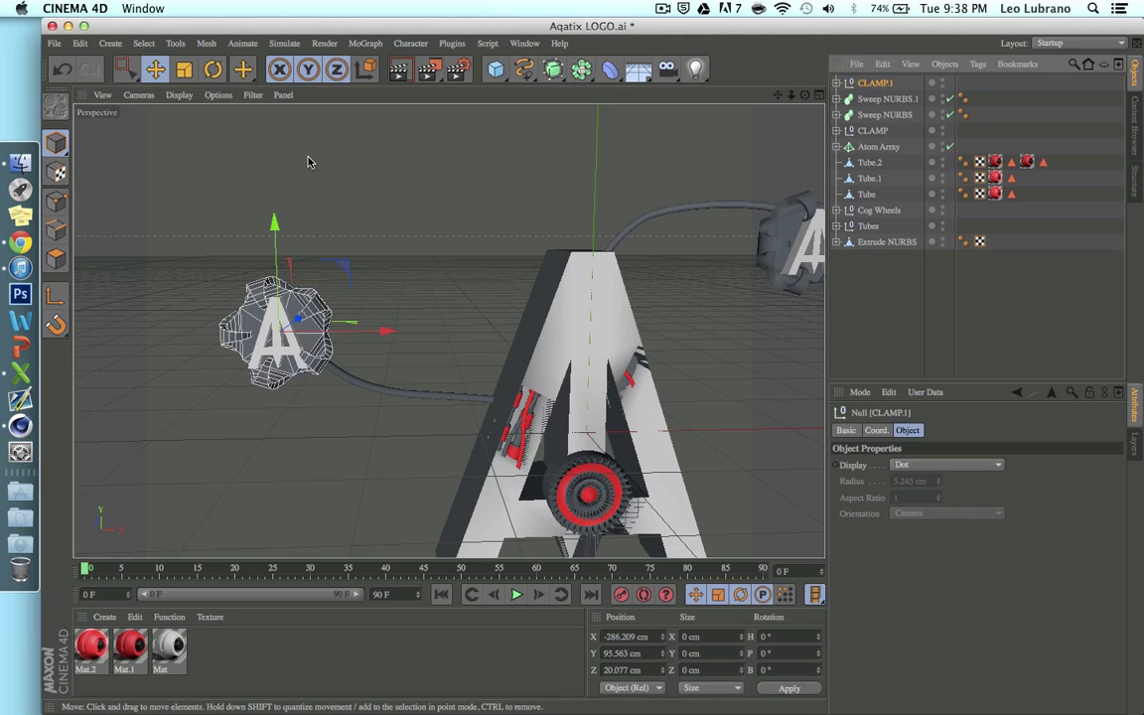
pyautogui.click(208, 76)
pyautogui.moveTo(266, 287)
pyautogui.mouseDown()
pyautogui.moveTo(278, 300)
pyautogui.moveTo(270, 288)
pyautogui.mouseUp()
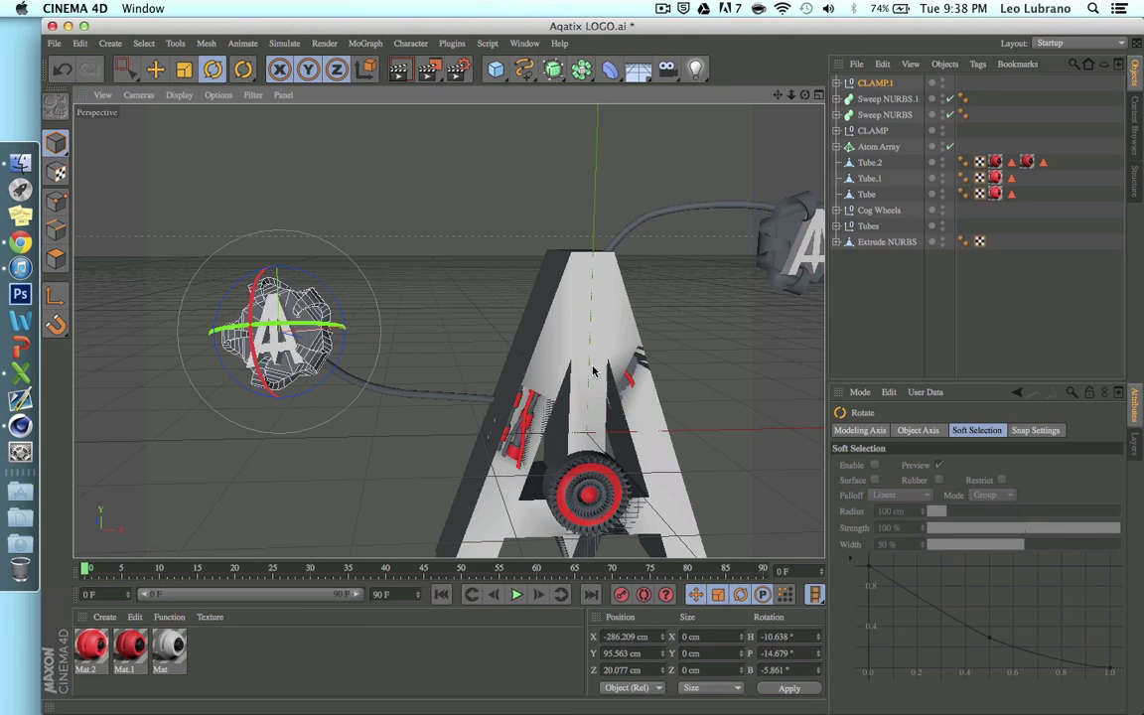
# Rotate the original CLAMP group on the right cable so that its face turns slightly to the side
pyautogui.keyDown('alt'); pyautogui.moveTo(593, 370); pyautogui.dragTo(464, 343, button='middle'); pyautogui.keyUp('alt')
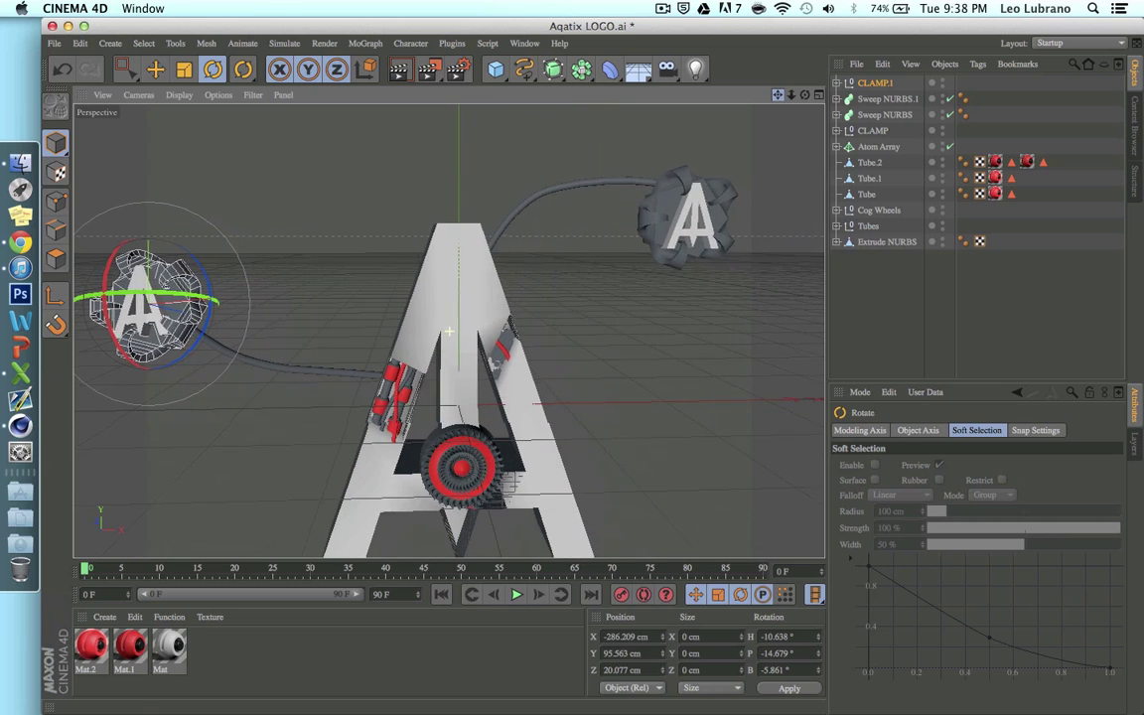
pyautogui.click(872, 130)
pyautogui.moveTo(681, 185); pyautogui.dragTo(717, 199)
pyautogui.click(678, 376)
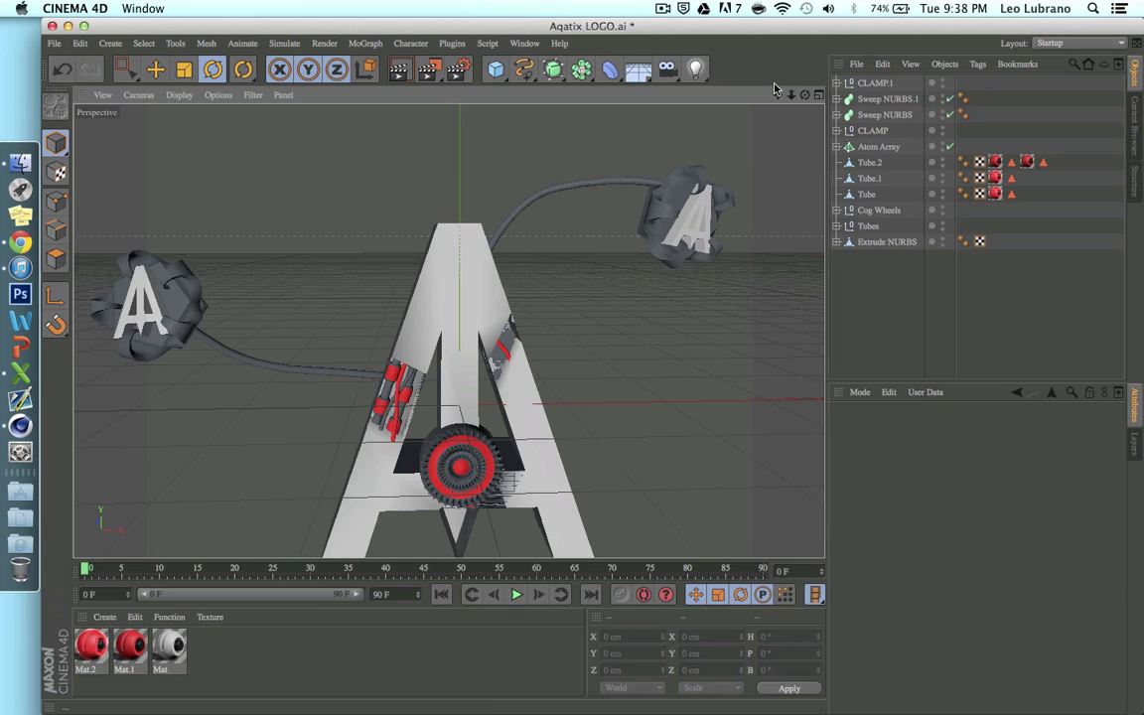
# Add a Greebler object and place the left cable's Sweep NURBS.1 under it
pyautogui.keyDown('alt'); pyautogui.moveTo(449, 397); pyautogui.dragTo(449, 330, button='middle'); pyautogui.keyUp('alt')
pyautogui.click(877, 100)
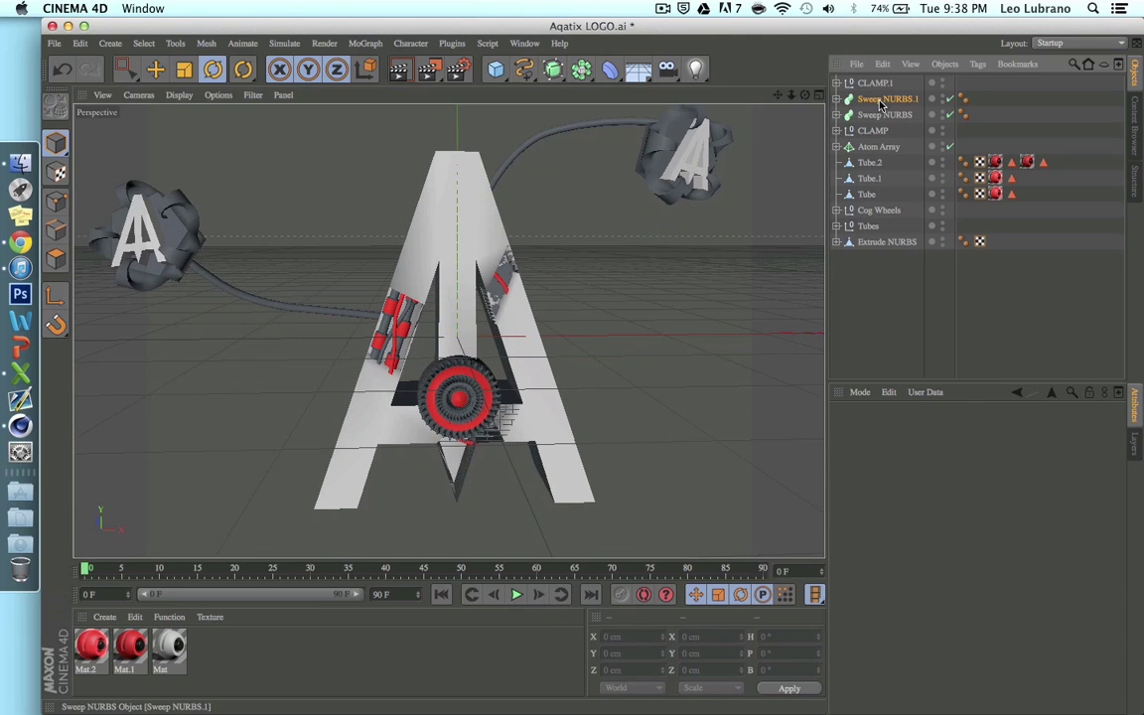
pyautogui.click(452, 44)
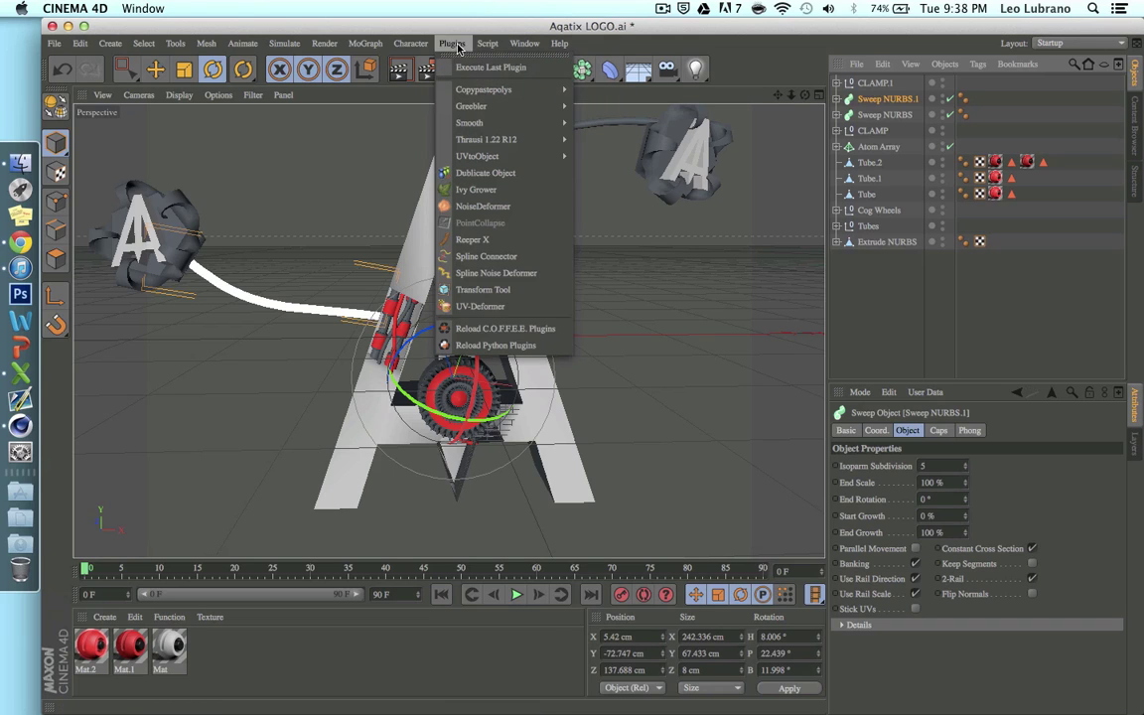
pyautogui.moveTo(474, 94)
pyautogui.click(574, 105)
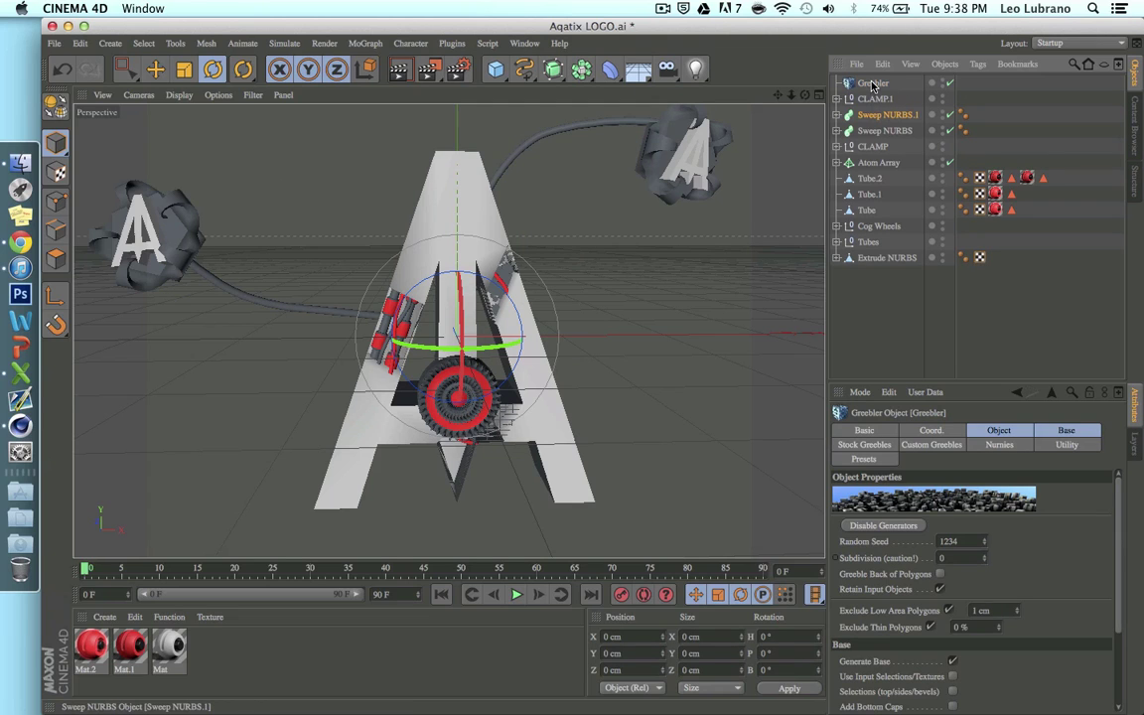
pyautogui.moveTo(871, 85); pyautogui.dragTo(871, 85)
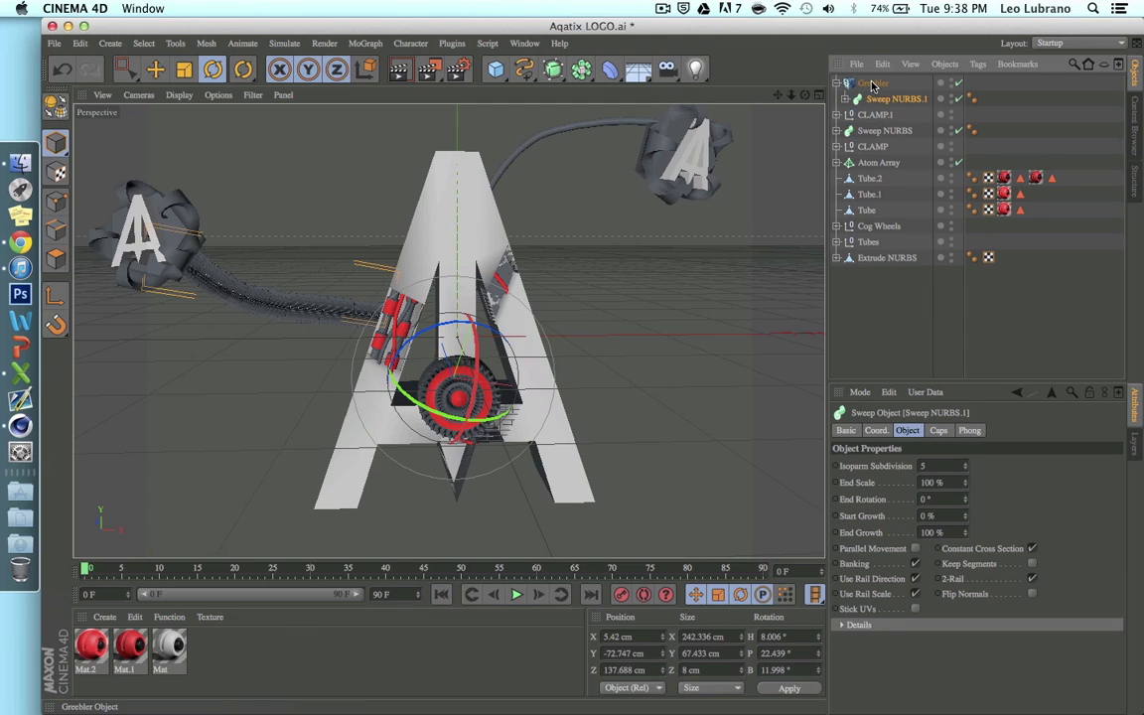
pyautogui.click(870, 85)
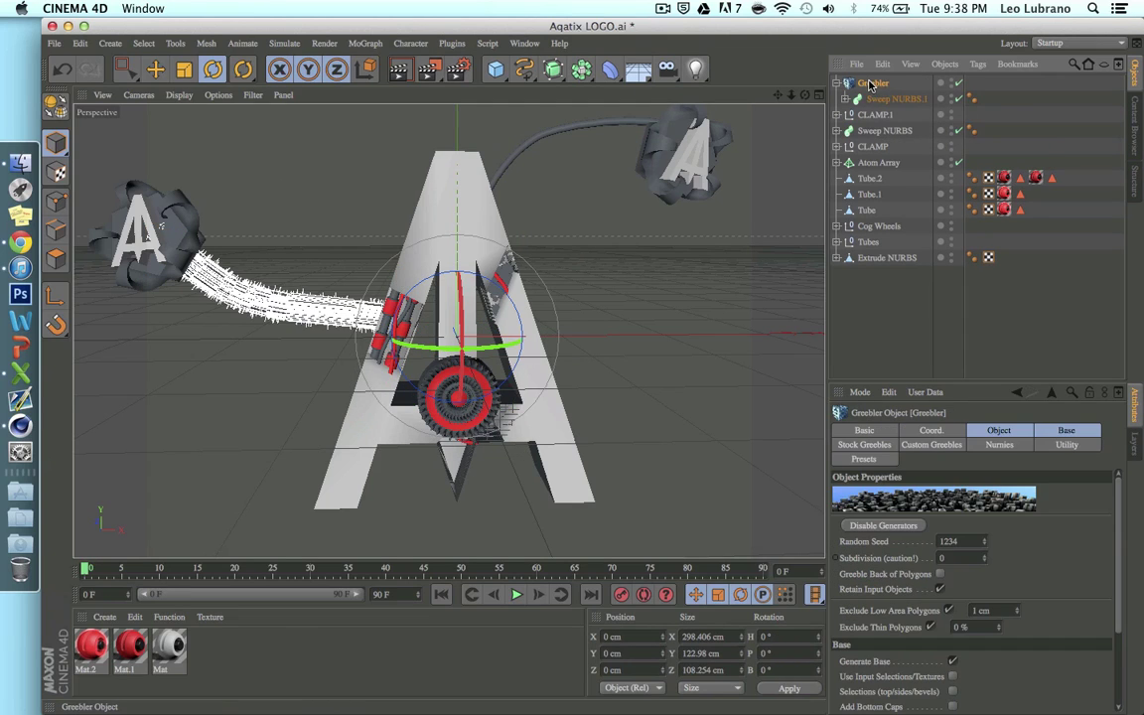
# Turn off the Greebler's stock greebles and set its base height to 0 cm minimum and 3 cm maximum, with both bevel values at 0%
pyautogui.click(882, 446)
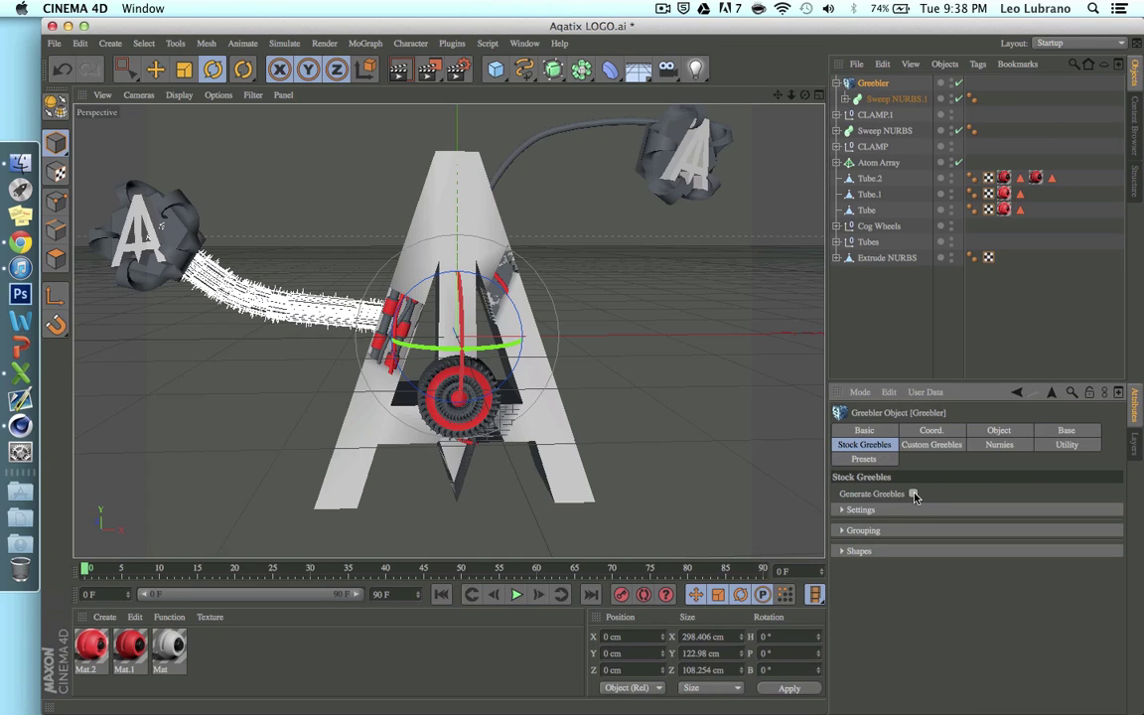
pyautogui.click(913, 494)
pyautogui.click(1070, 430)
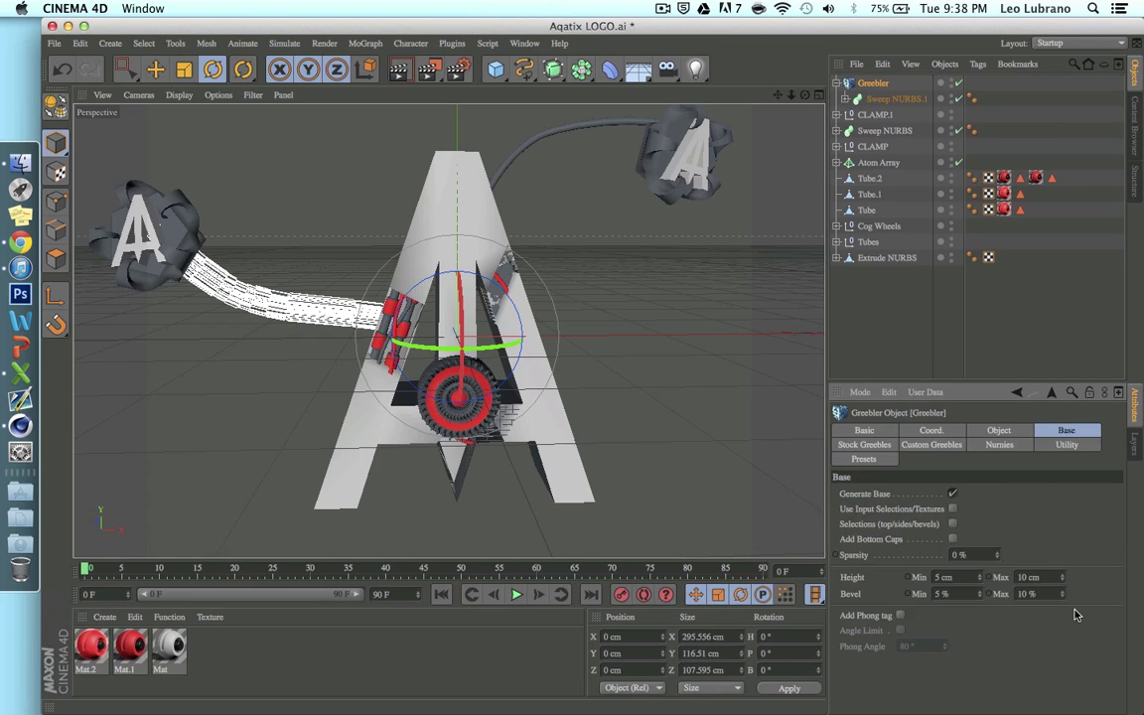
pyautogui.moveTo(980, 578); pyautogui.dragTo(980, 587)
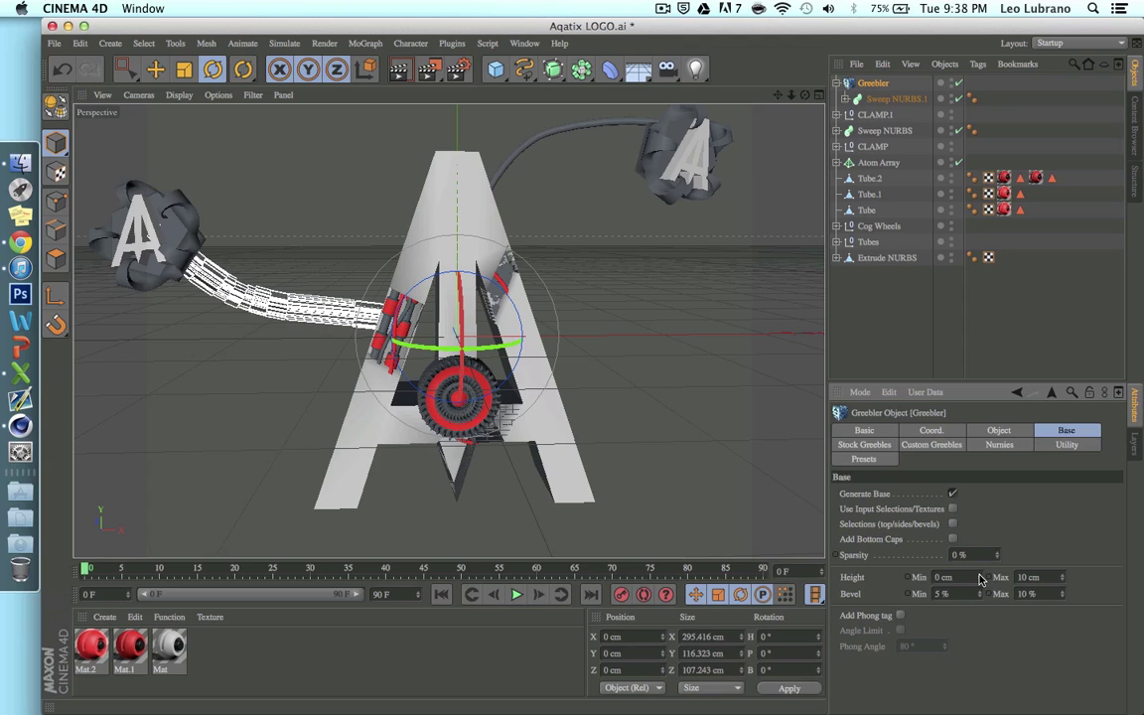
pyautogui.click(1063, 583)
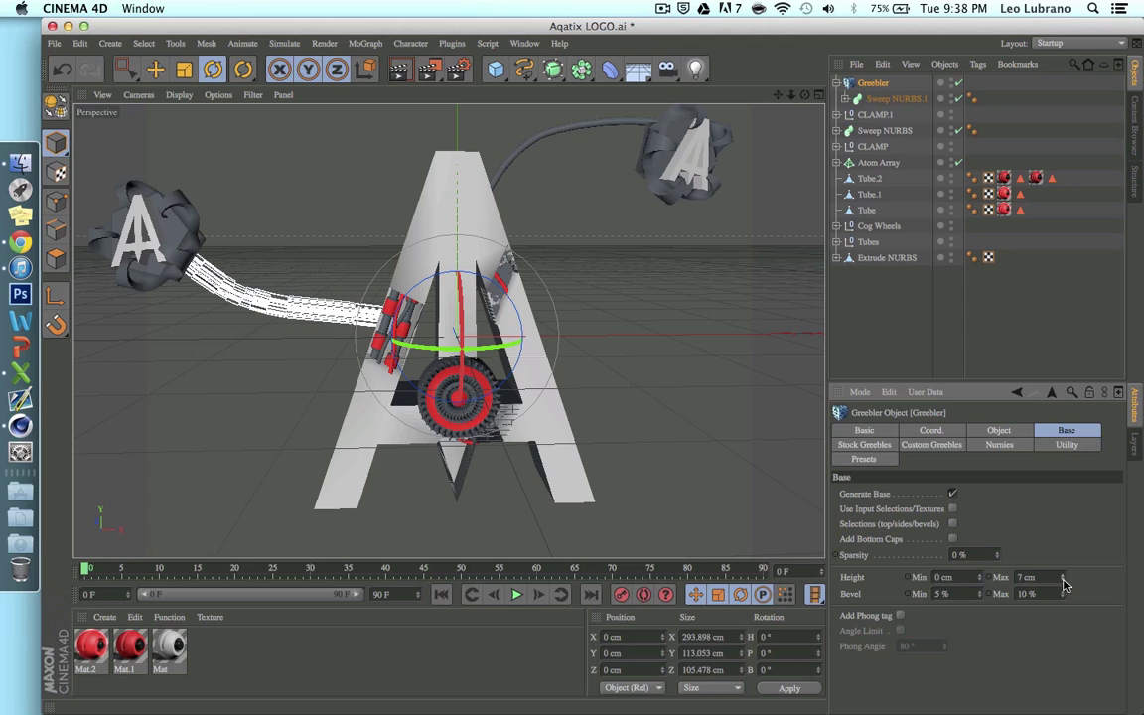
pyautogui.click(1063, 583)
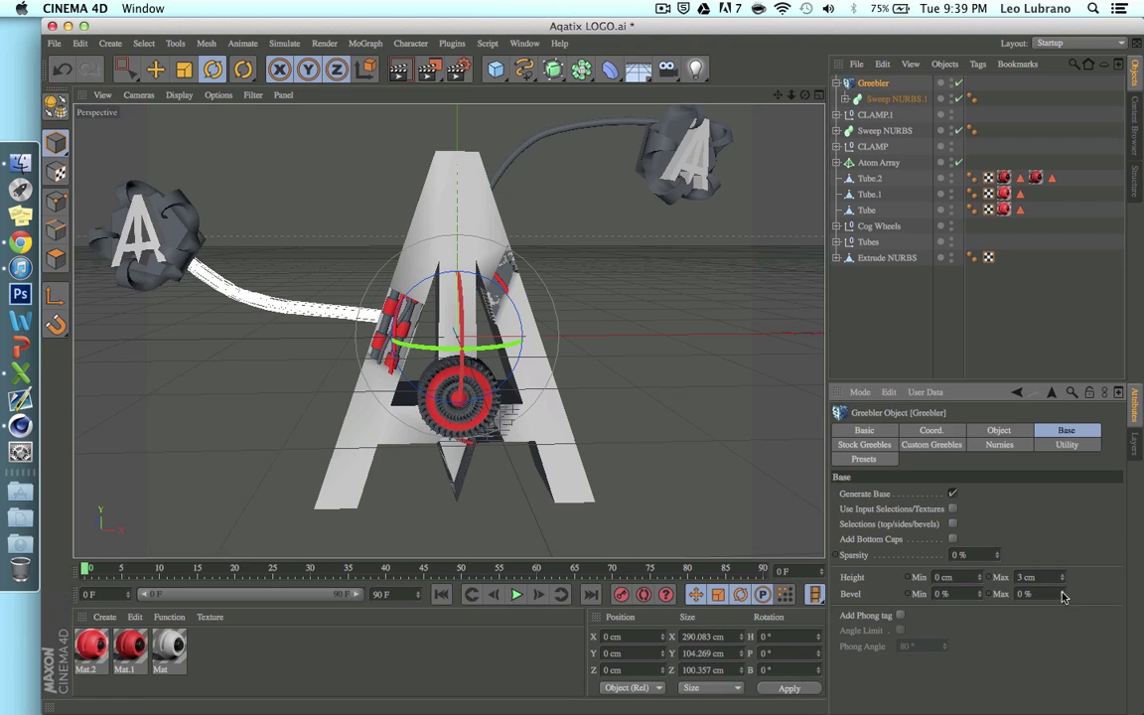
pyautogui.click(999, 444)
pyautogui.click(977, 309)
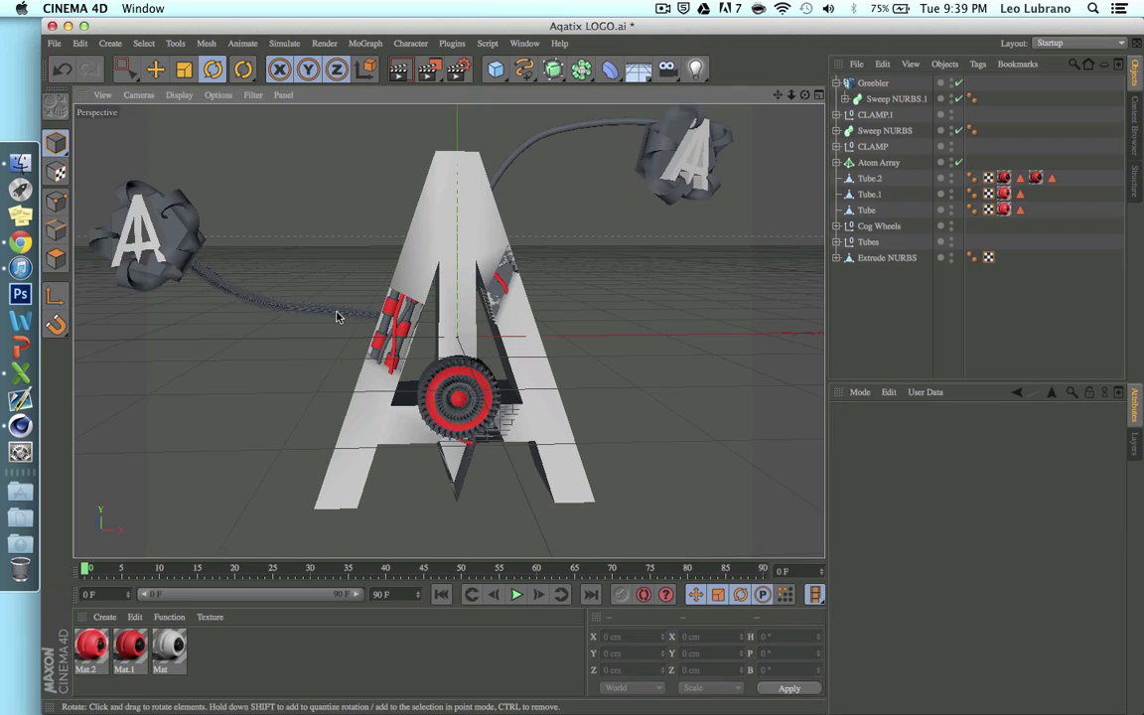
pyautogui.scroll(10, 336, 315)
pyautogui.scroll(-10, 336, 316)
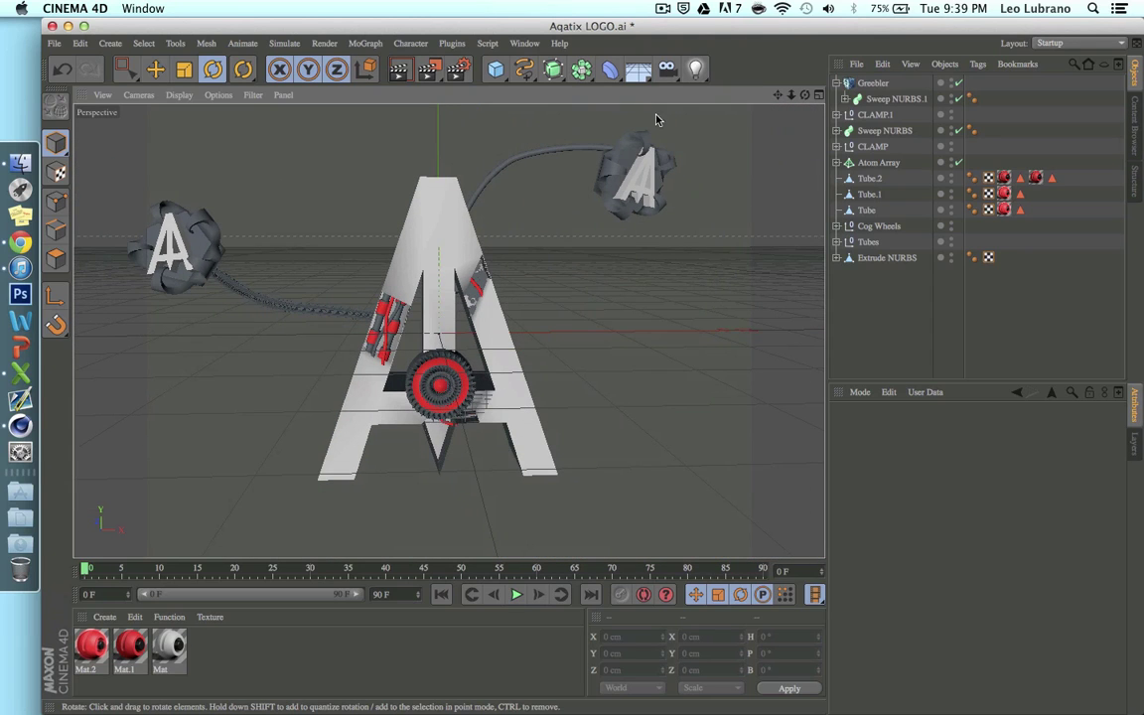
# Duplicate the Greebler, remove the copy's sweep child, and place the right cable's Sweep NURBS under the copy
pyautogui.click(871, 83)
pyautogui.press('super+c')
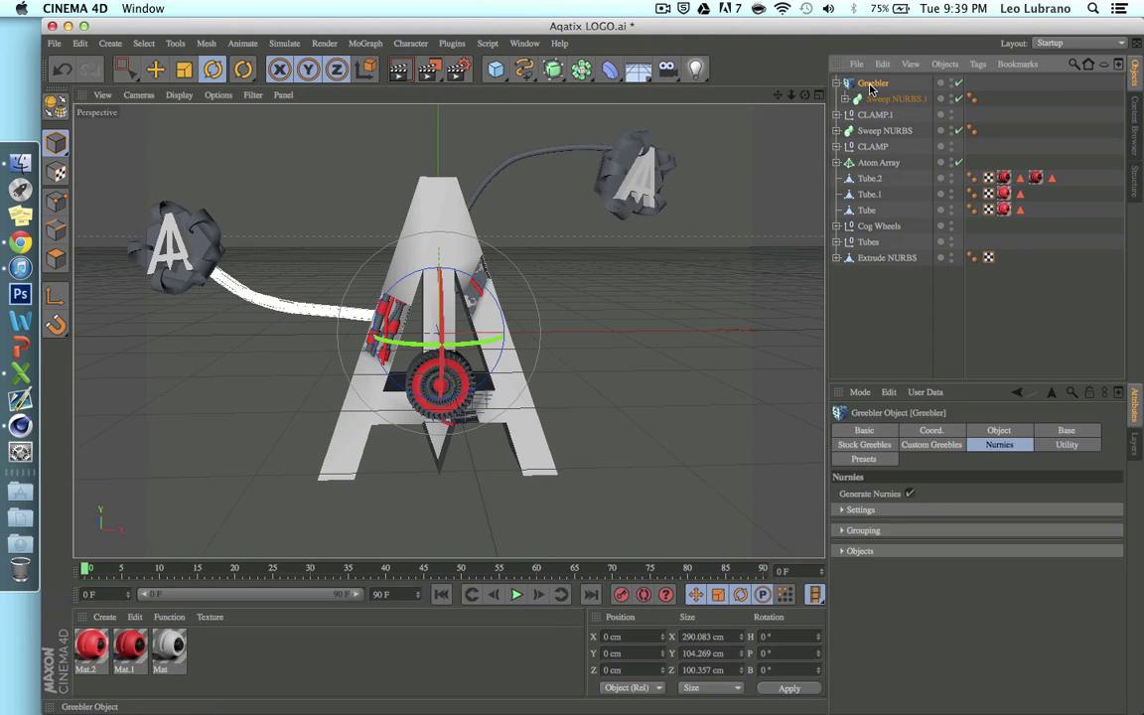
pyautogui.press('super+v')
pyautogui.click(886, 102)
pyautogui.press('Delete')
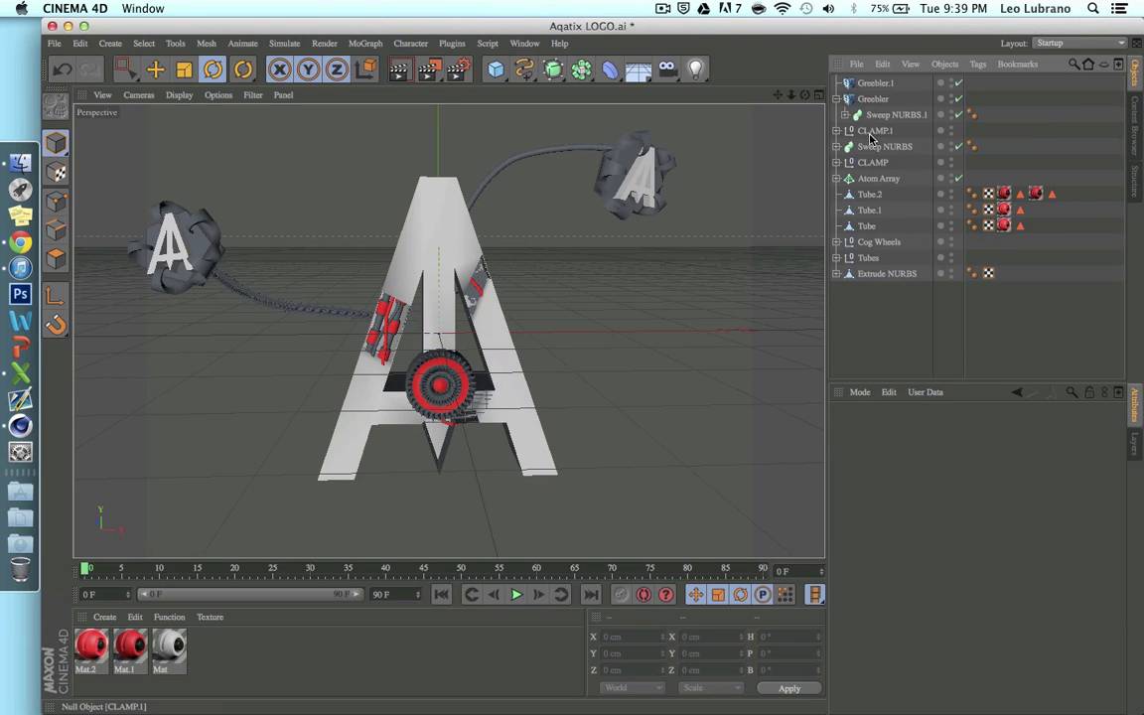
pyautogui.moveTo(870, 88); pyautogui.dragTo(870, 88)
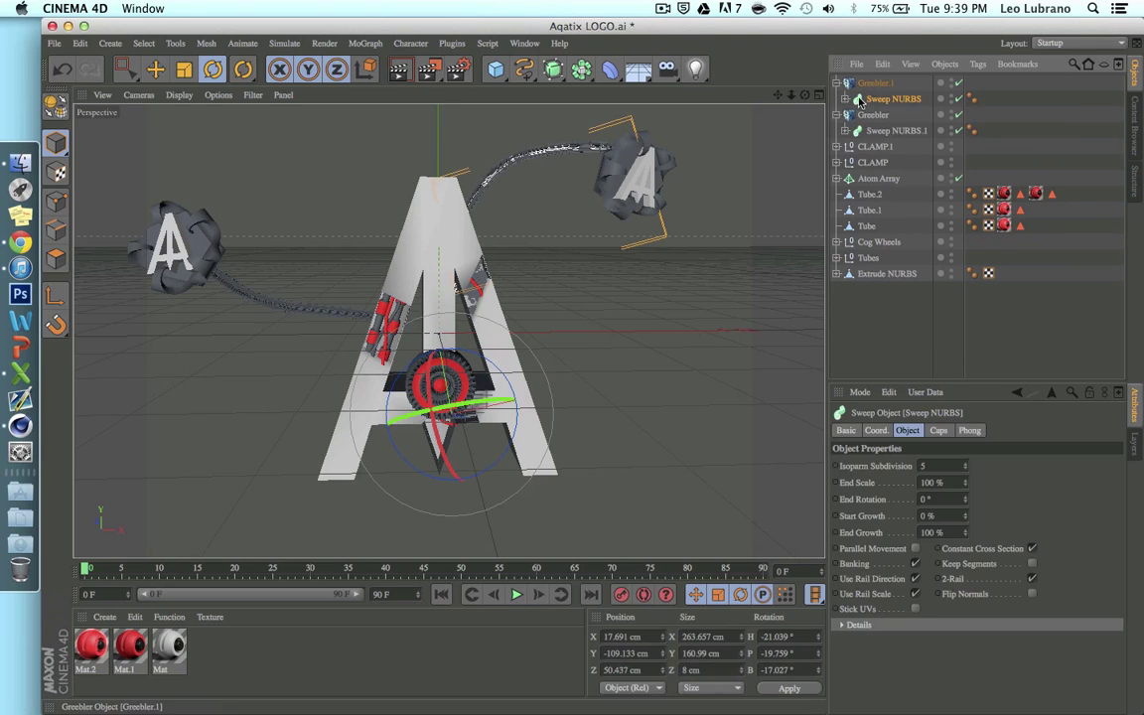
pyautogui.click(672, 276)
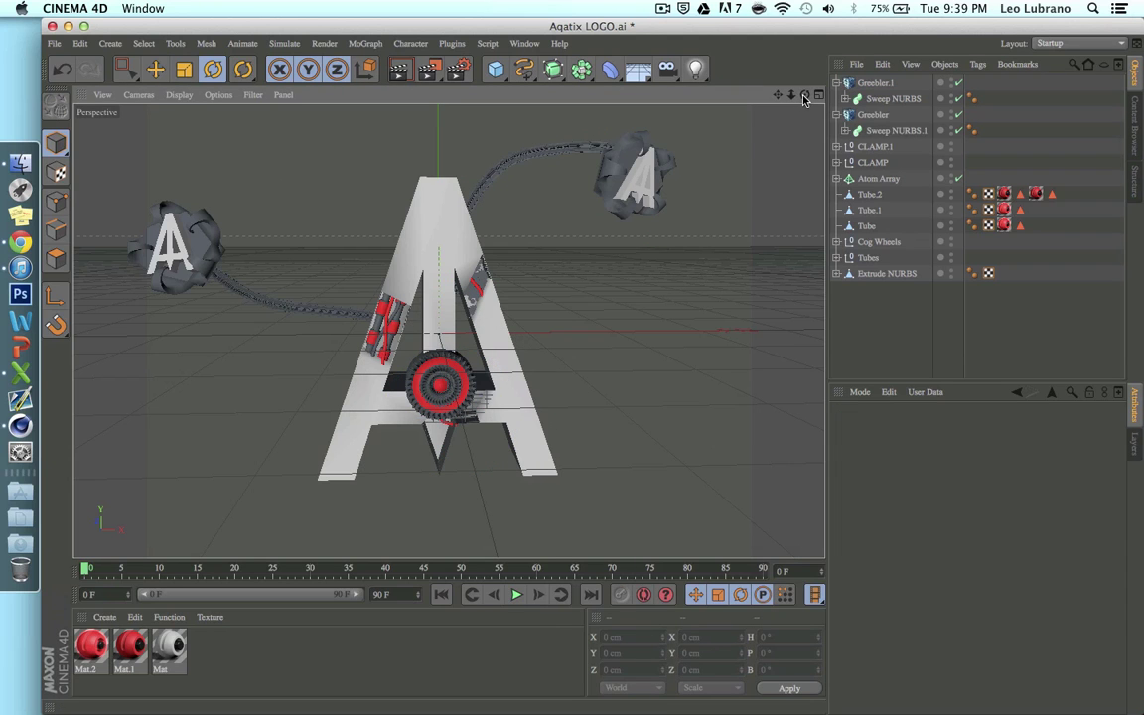
# Add a Cogwheel spline and move it back behind the letter's front face to about Z 85.9 cm
pyautogui.moveTo(804, 95)
pyautogui.mouseDown()
pyautogui.moveTo(849, 103)
pyautogui.moveTo(794, 97)
pyautogui.moveTo(806, 99)
pyautogui.mouseUp()
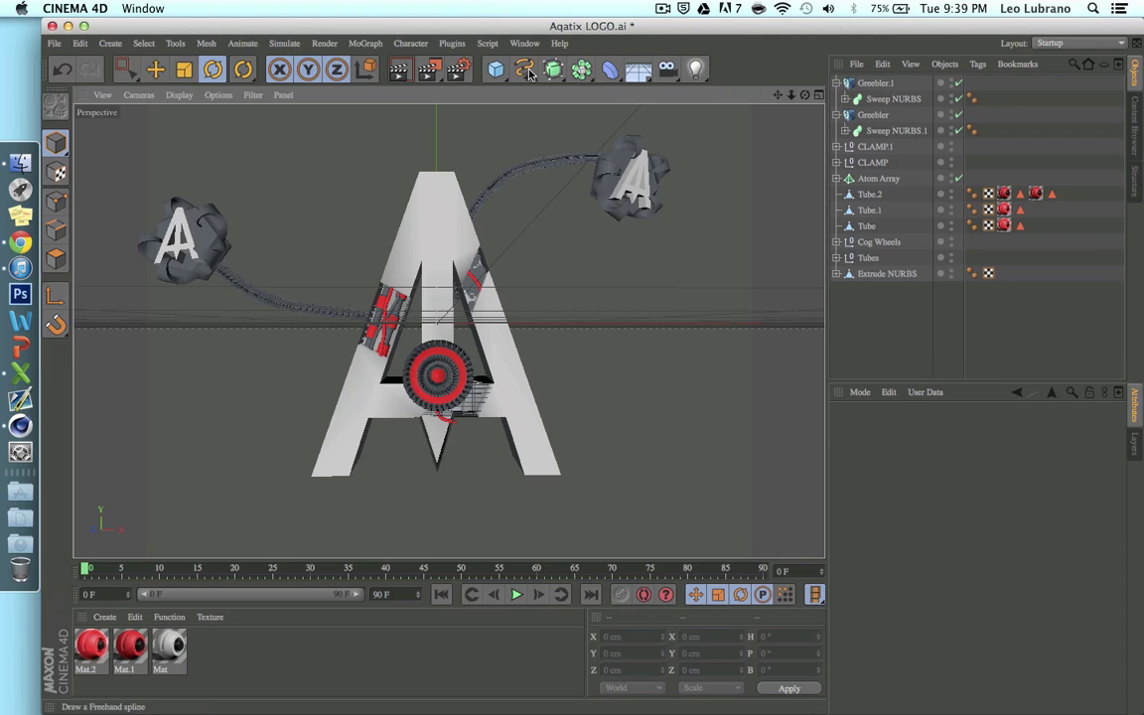
pyautogui.moveTo(528, 75); pyautogui.dragTo(668, 243)
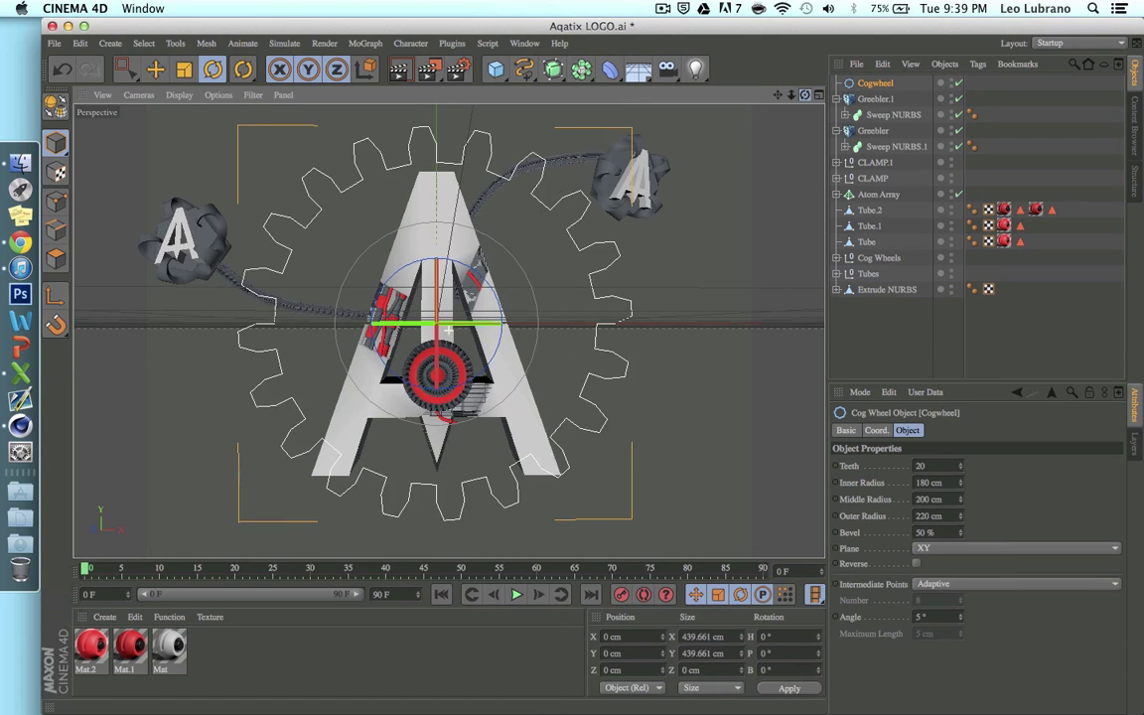
pyautogui.moveTo(804, 96); pyautogui.dragTo(595, 127)
pyautogui.click(155, 67)
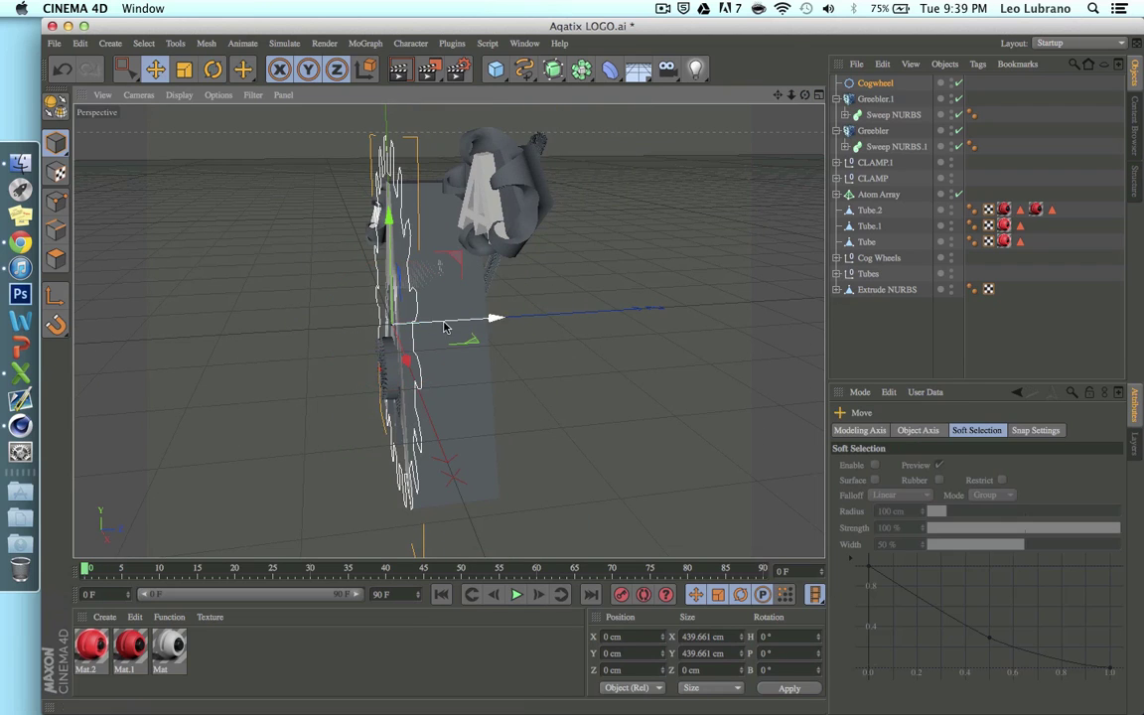
pyautogui.moveTo(492, 322); pyautogui.dragTo(549, 322)
# Extrude the Cogwheel spline by placing it under a new Extrude NURBS object
pyautogui.click(871, 83)
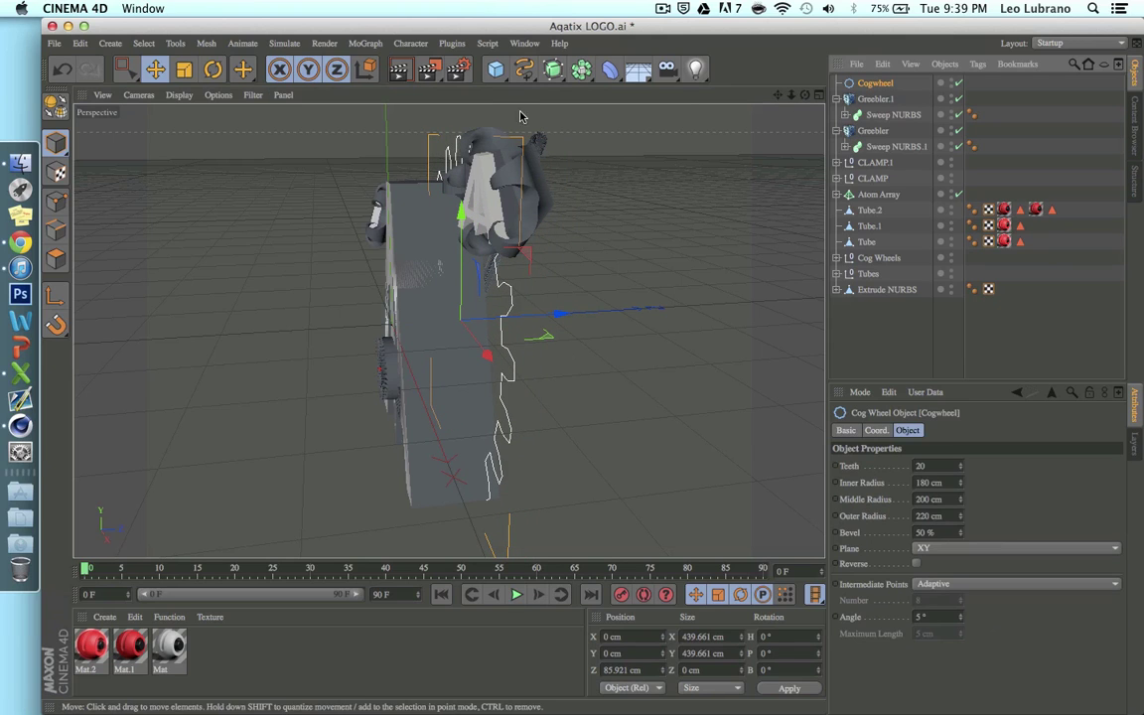
pyautogui.keyDown('alt'); pyautogui.moveTo(559, 78); pyautogui.dragTo(652, 81); pyautogui.keyUp('alt')
pyautogui.moveTo(805, 95); pyautogui.dragTo(448, 329)
pyautogui.moveTo(804, 95); pyautogui.dragTo(805, 97)
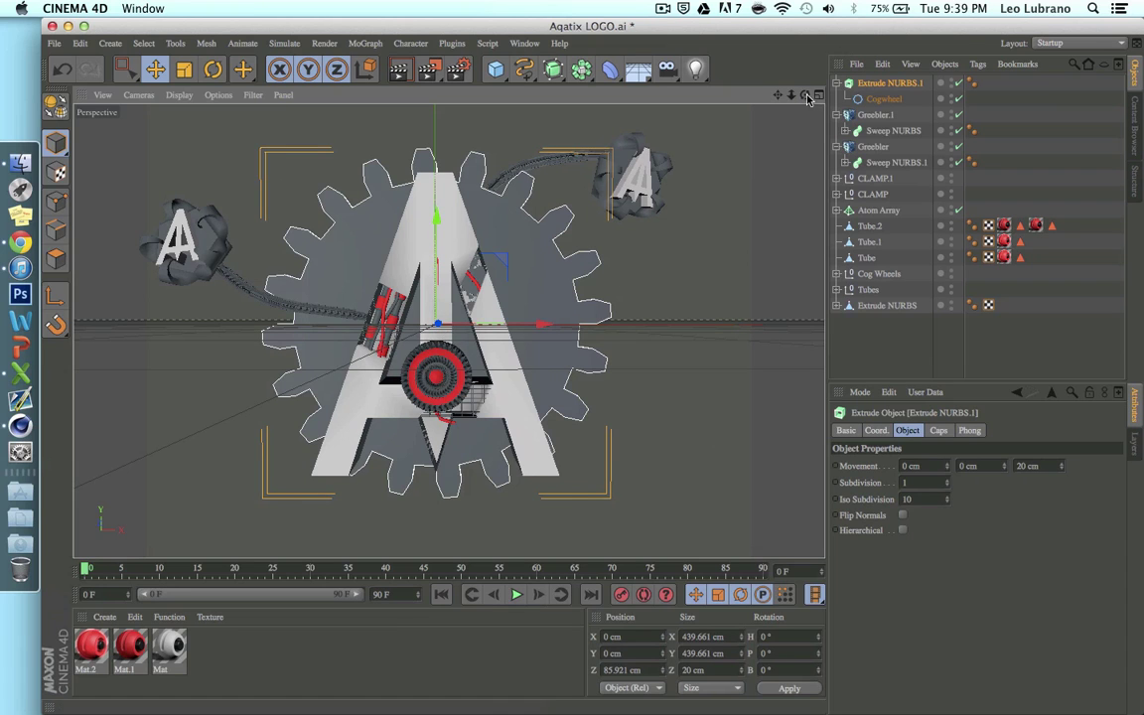
# Move the extruded cogwheel farther back behind the letter A to about Z 141.5 cm
pyautogui.moveTo(805, 96); pyautogui.dragTo(706, 141)
pyautogui.moveTo(476, 287); pyautogui.dragTo(502, 276)
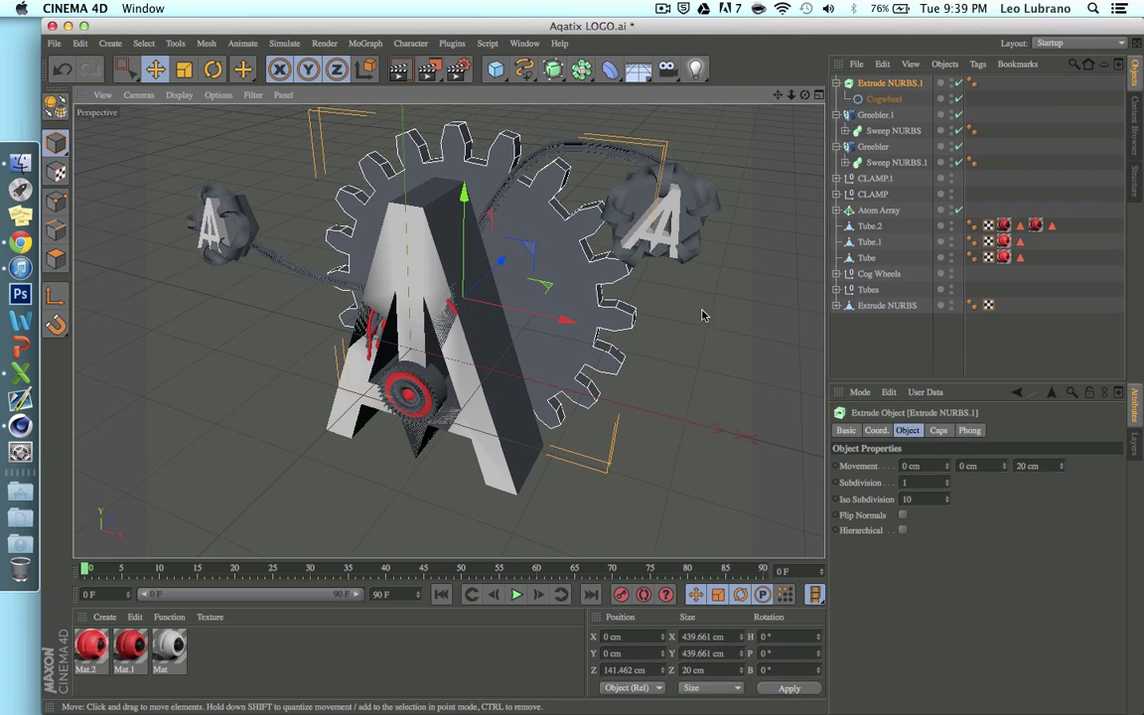
pyautogui.click(700, 307)
pyautogui.moveTo(805, 96); pyautogui.dragTo(405, 298)
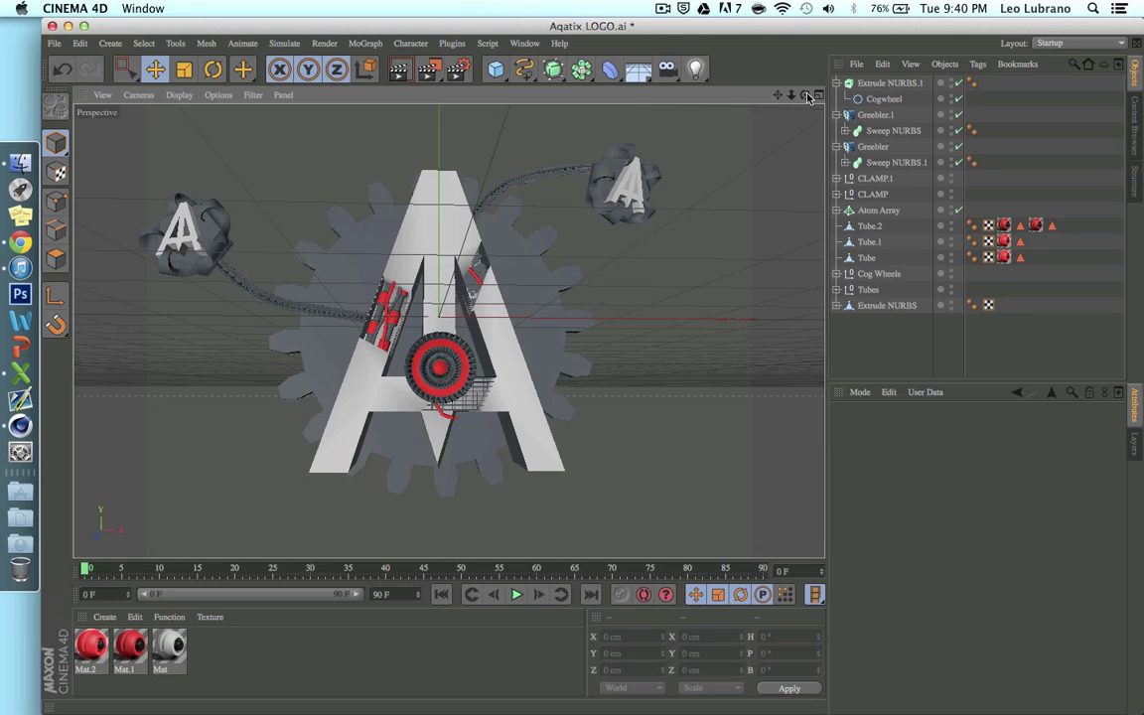
pyautogui.click(663, 8)
pyautogui.click(665, 5)
pyautogui.moveTo(777, 96); pyautogui.dragTo(808, 99)
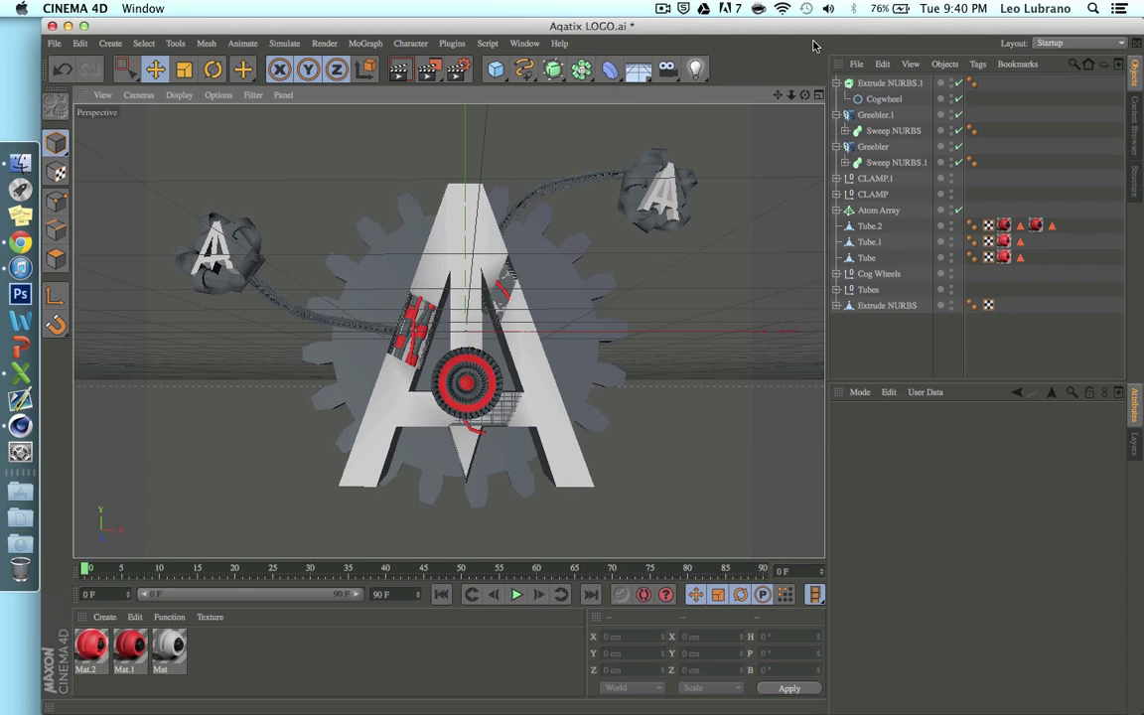
pyautogui.hotkey('ctrl', 'Right')
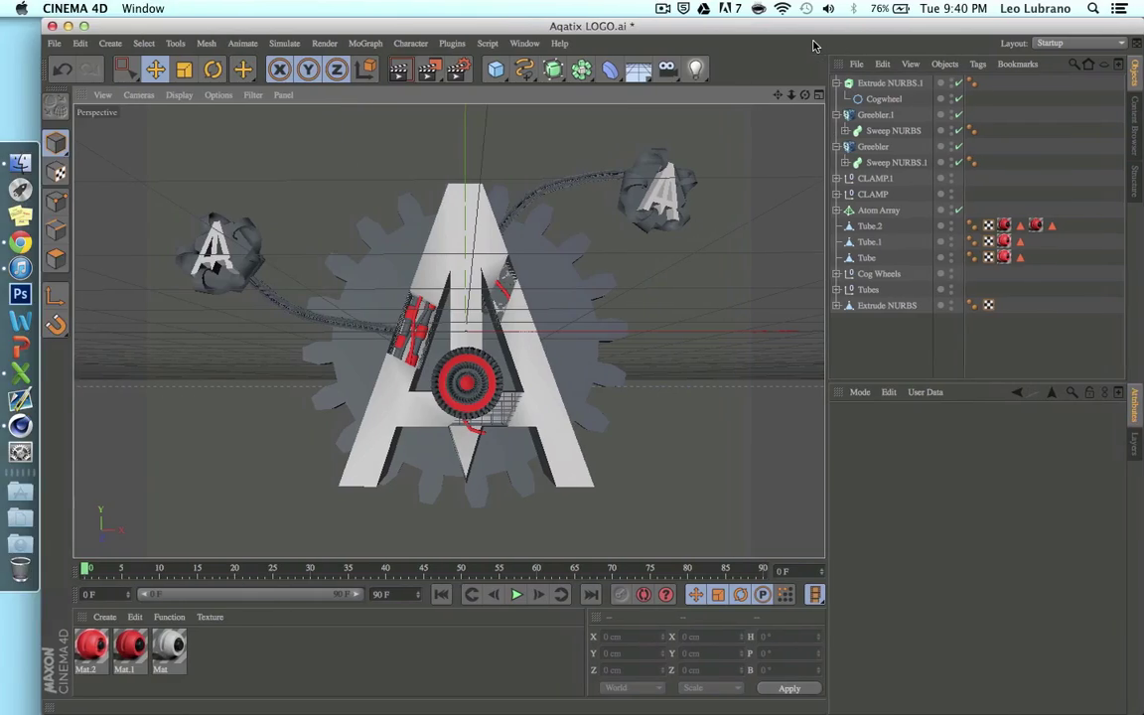